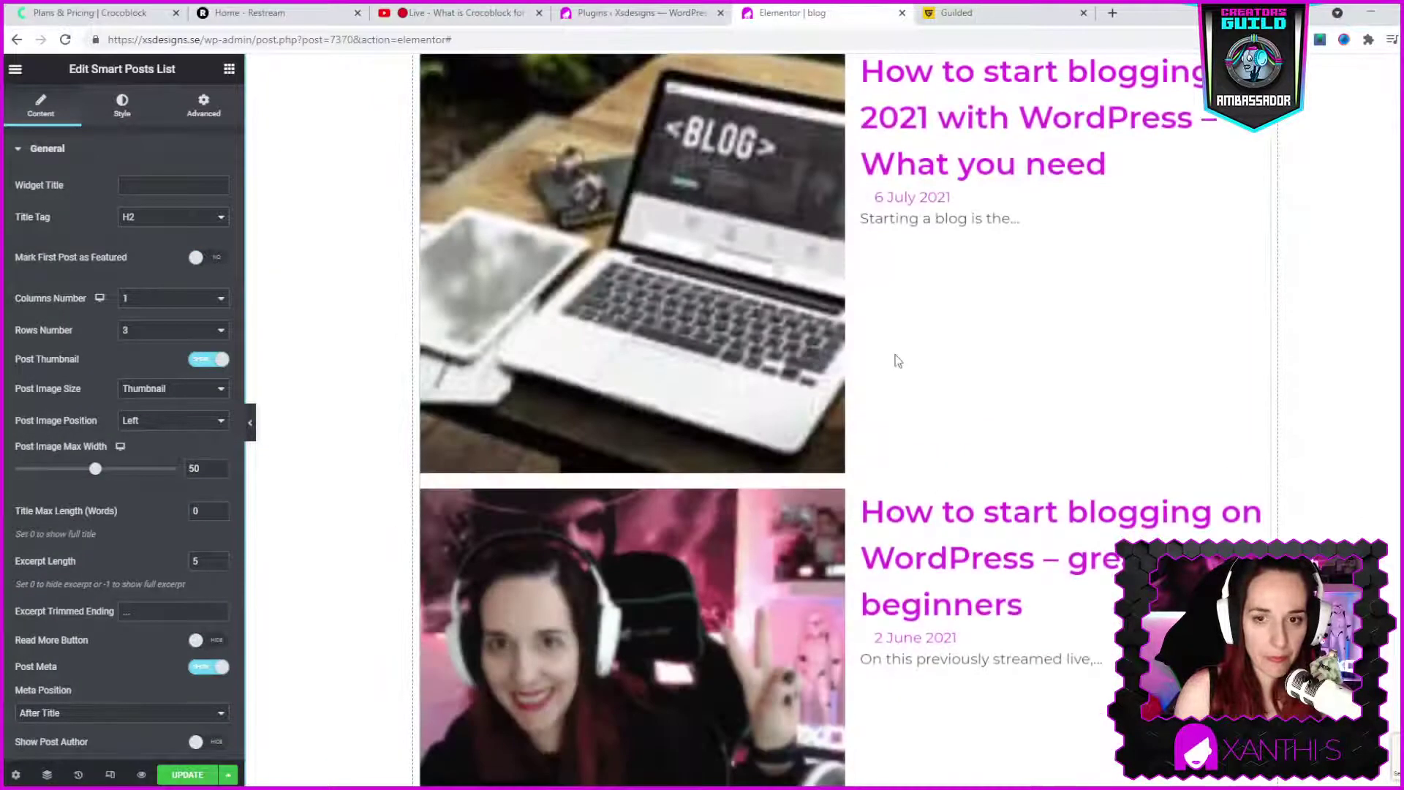
# - Mark the first post in the Smart Posts List as featured and set the featured post position to Top
pyautogui.scroll(2, 893, 360)
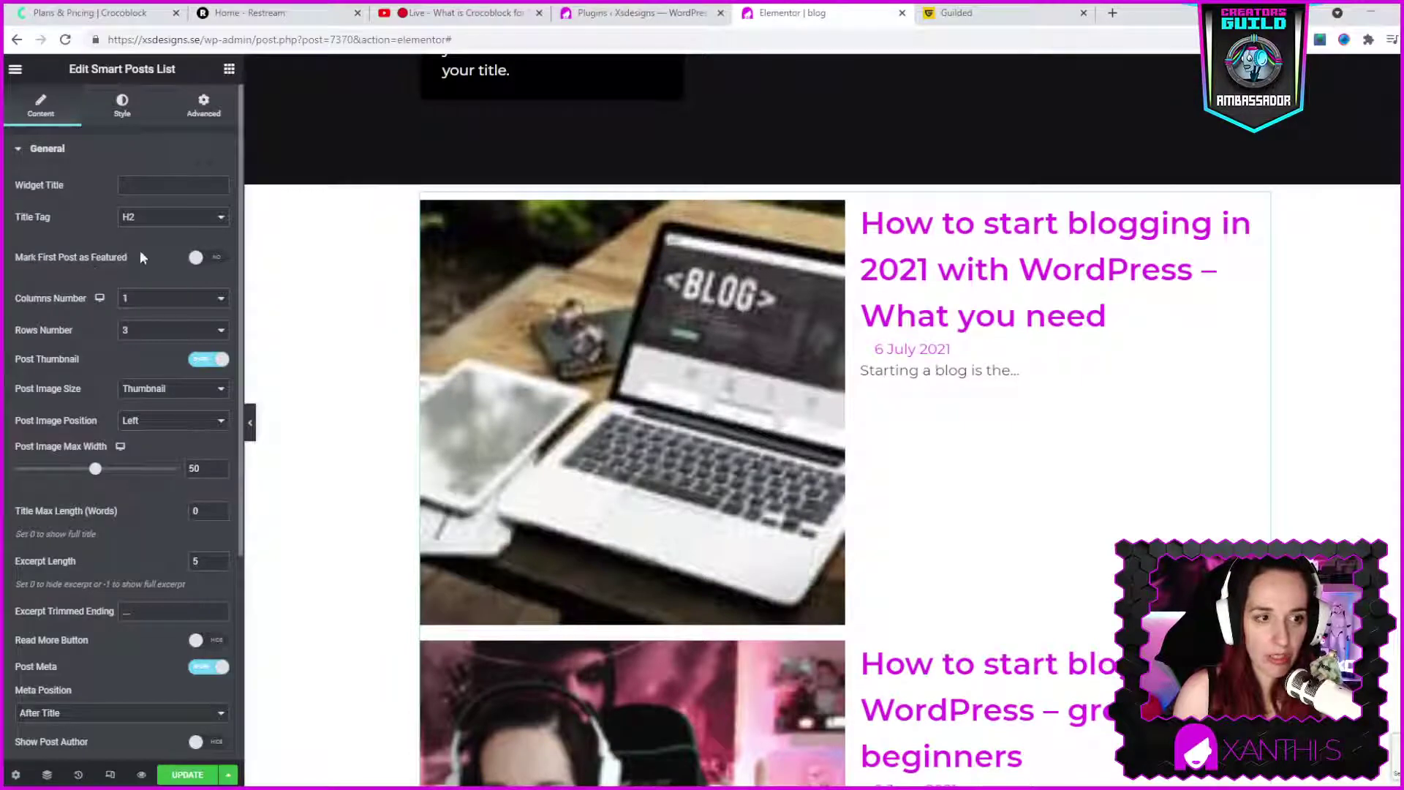
pyautogui.click(211, 262)
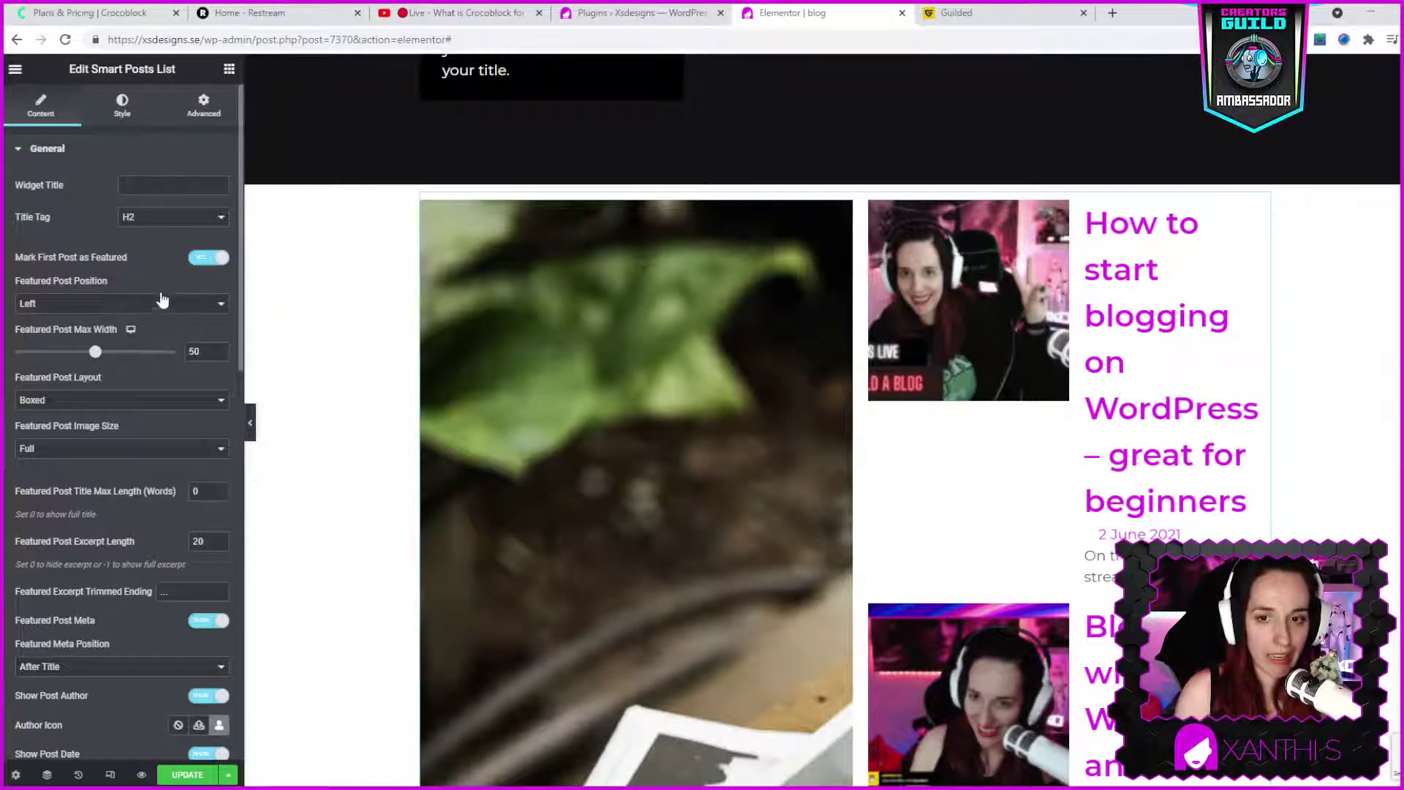
pyautogui.click(94, 300)
pyautogui.click(81, 318)
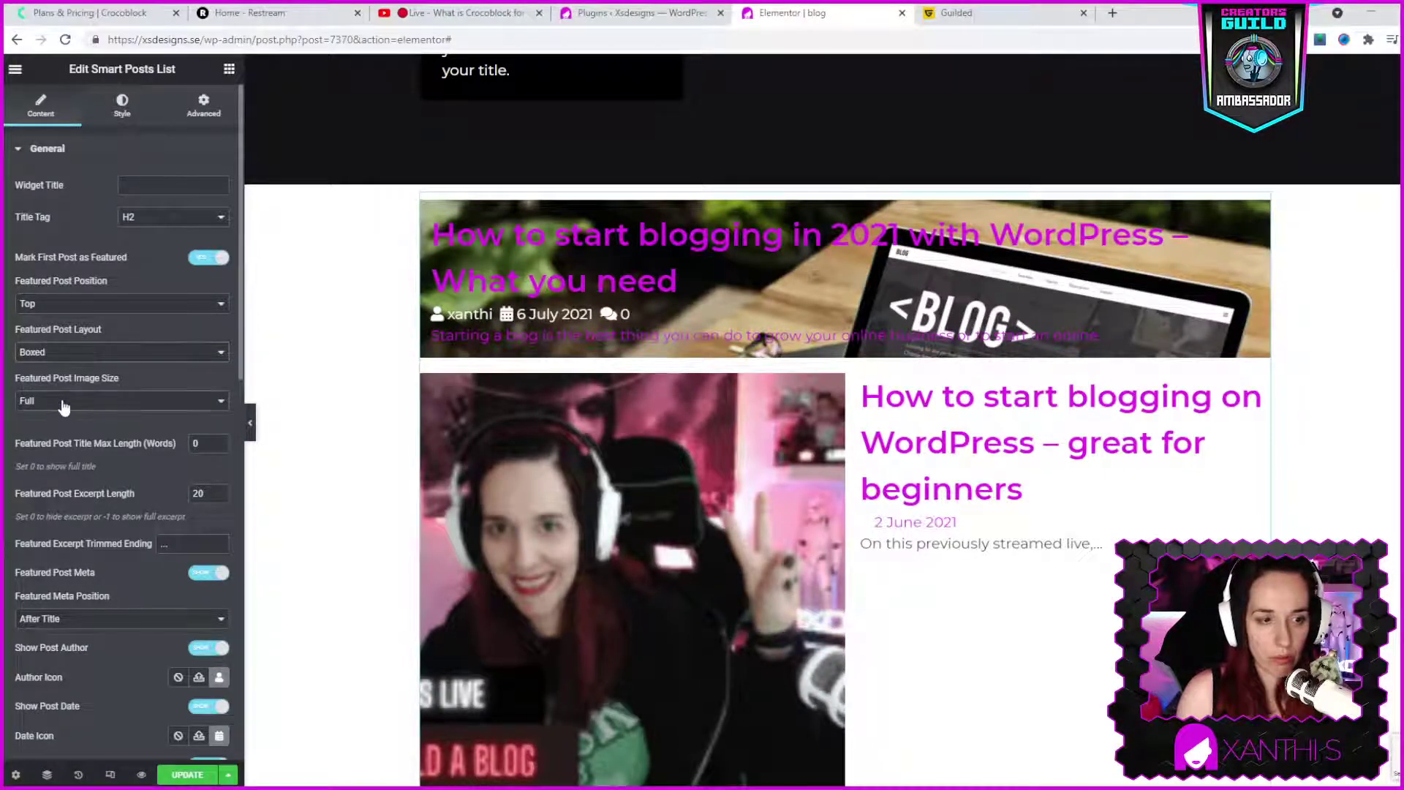
# - Try the Medium and Large image sizes for the featured post and set the size back to Full
pyautogui.click(46, 443)
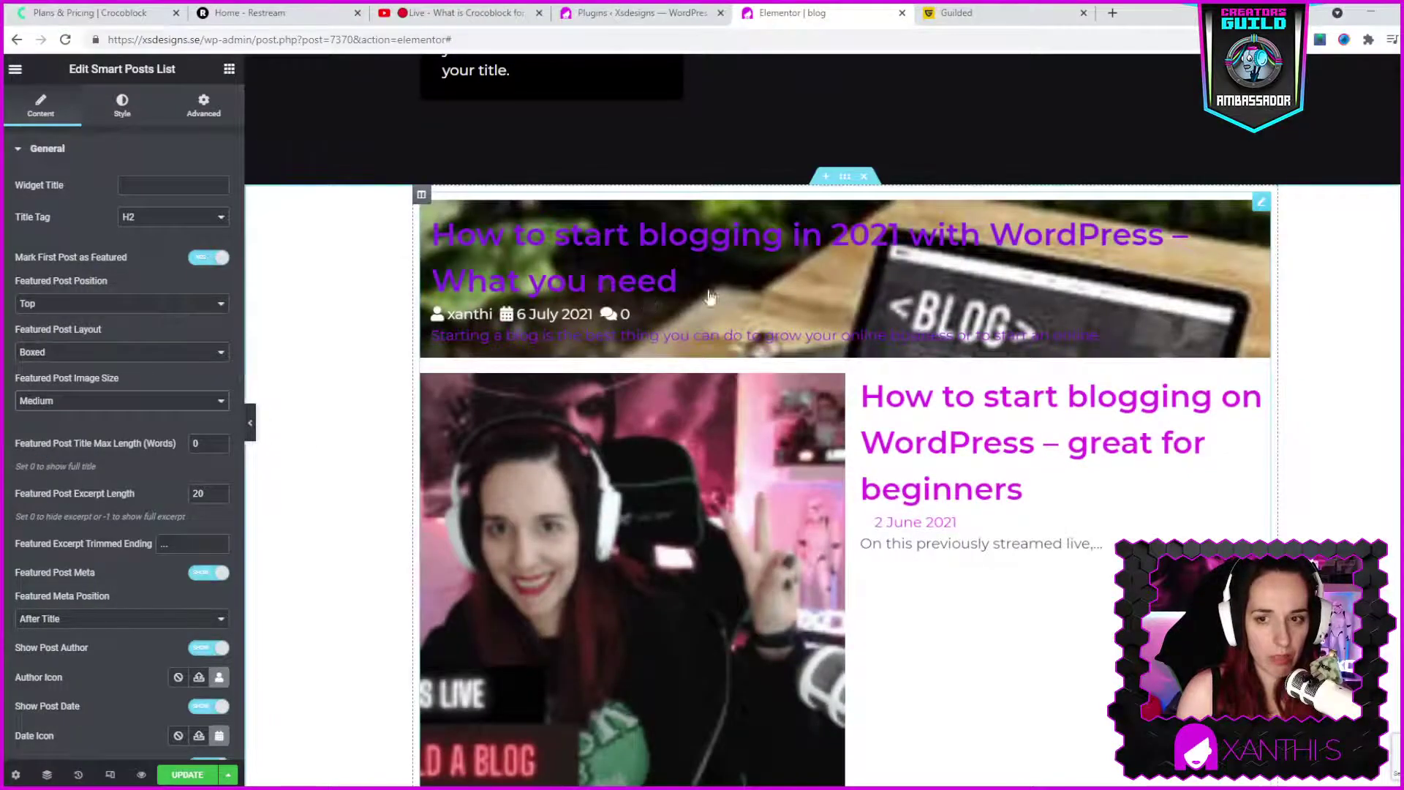
pyautogui.click(51, 468)
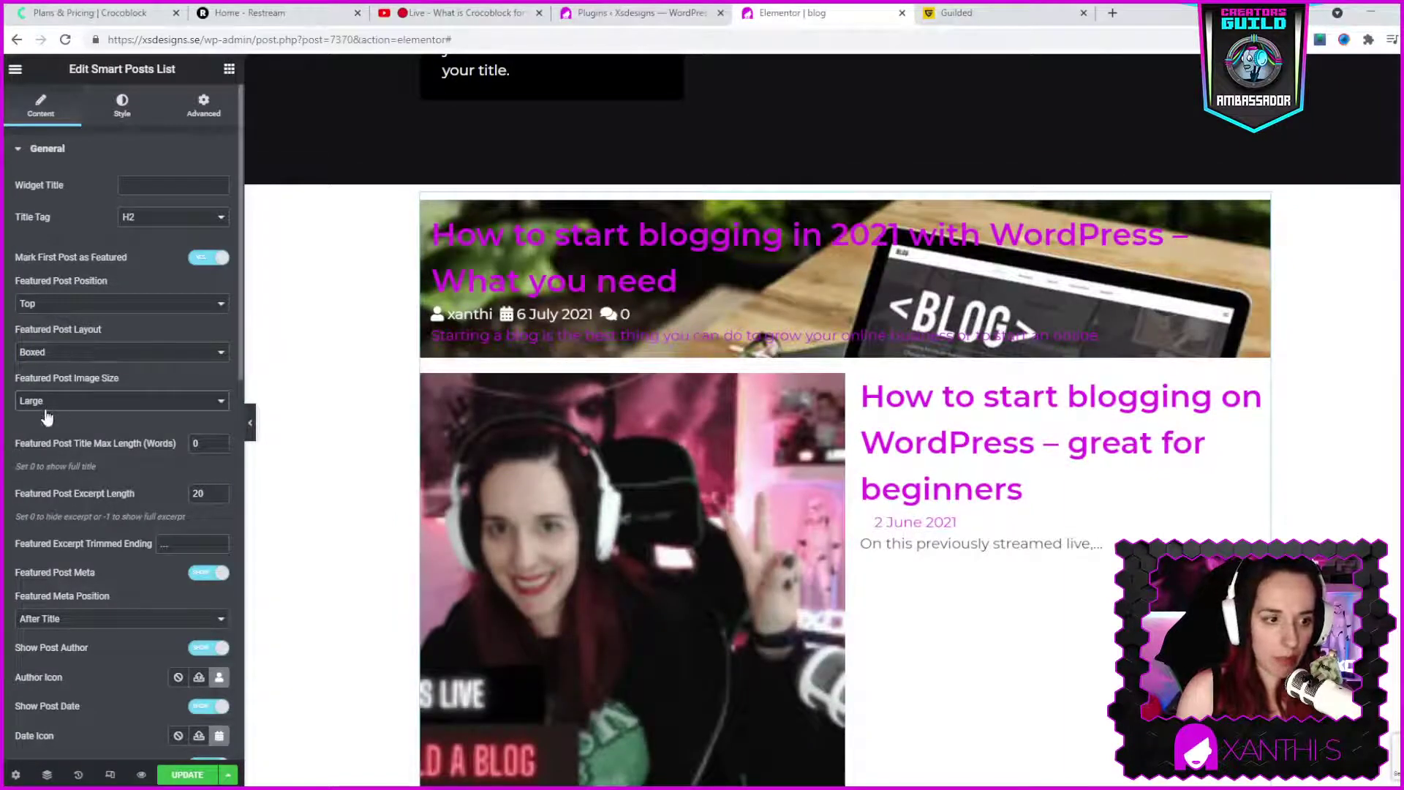
pyautogui.press('Down')
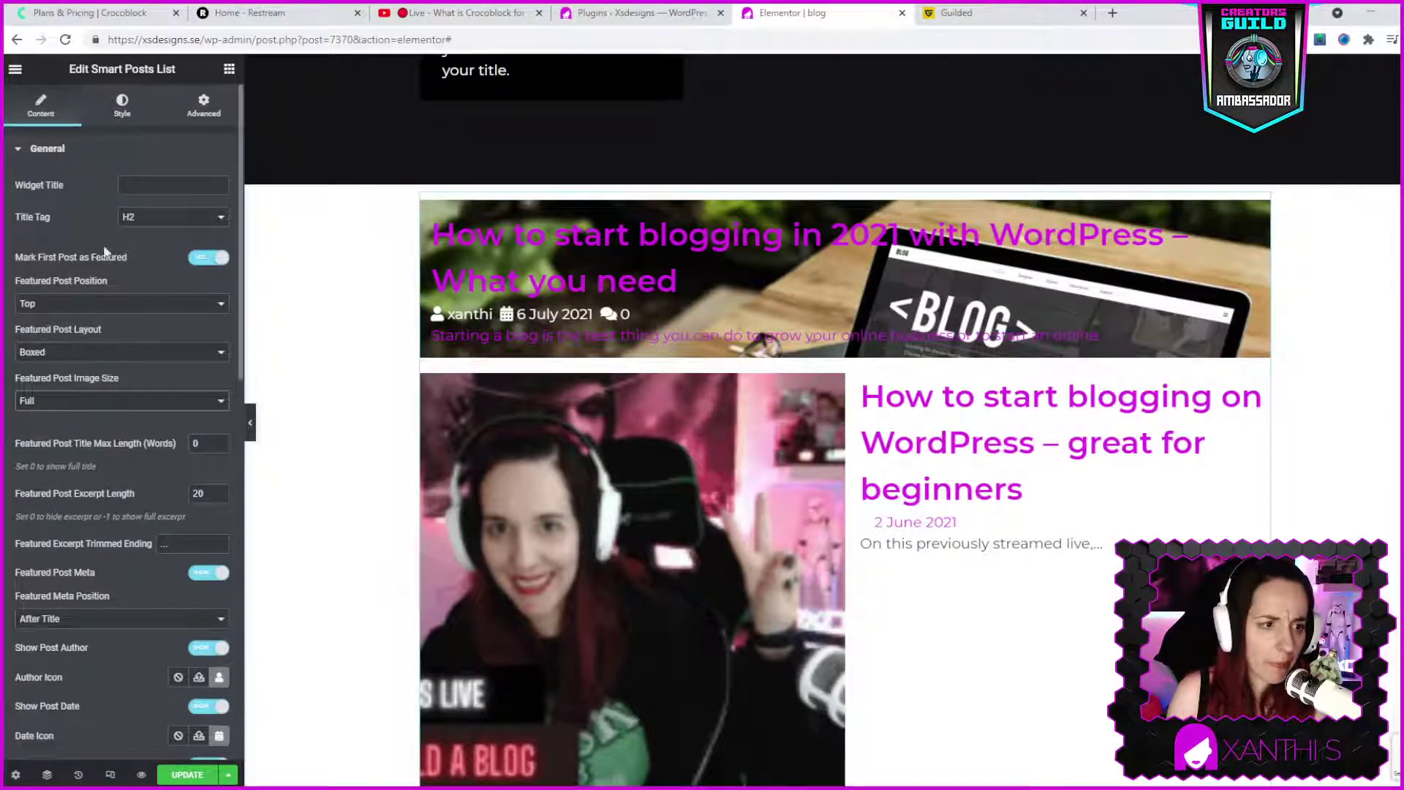
# - Set the featured post layout to Simple and look over the posts list on the page
pyautogui.click(74, 371)
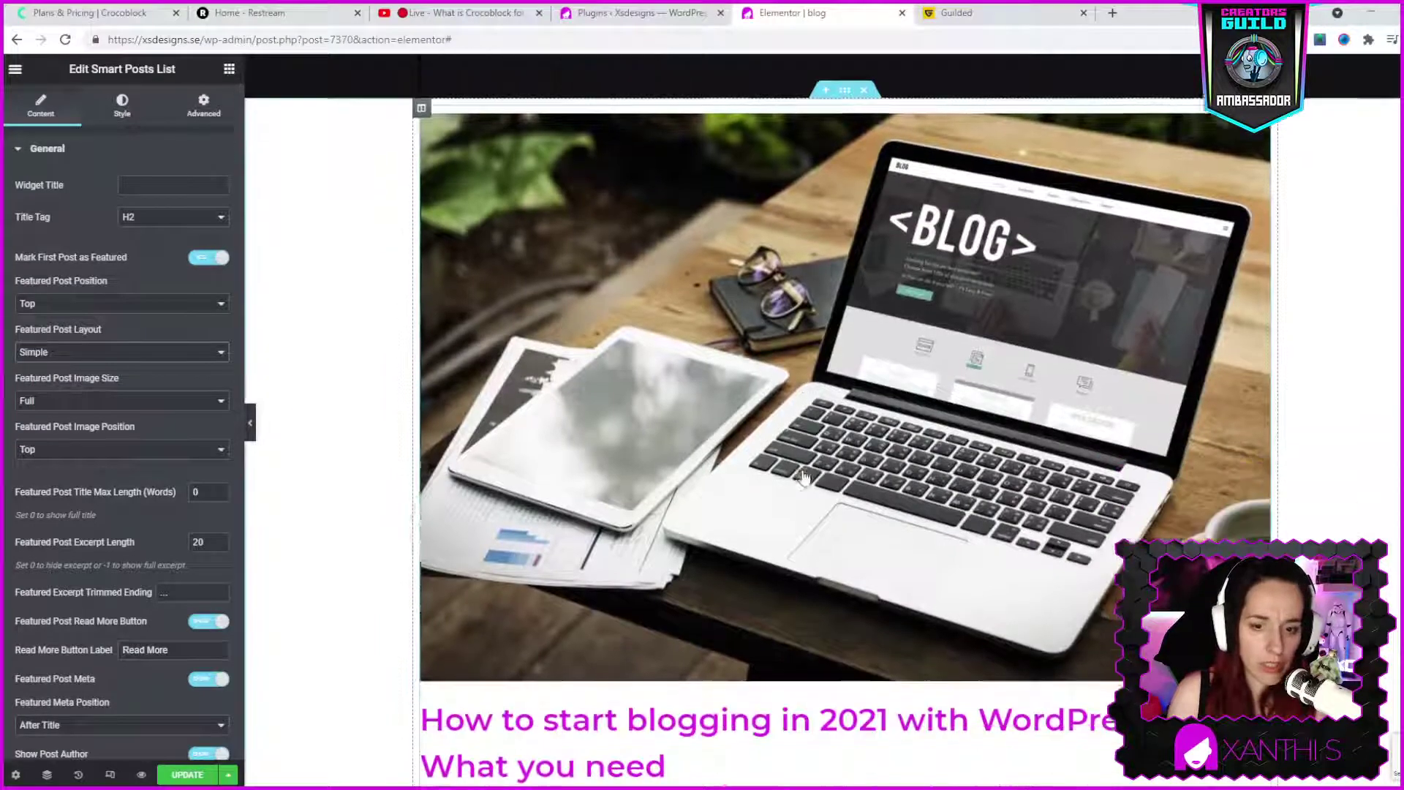
pyautogui.scroll(-2, 780, 410)
pyautogui.scroll(-3, 779, 410)
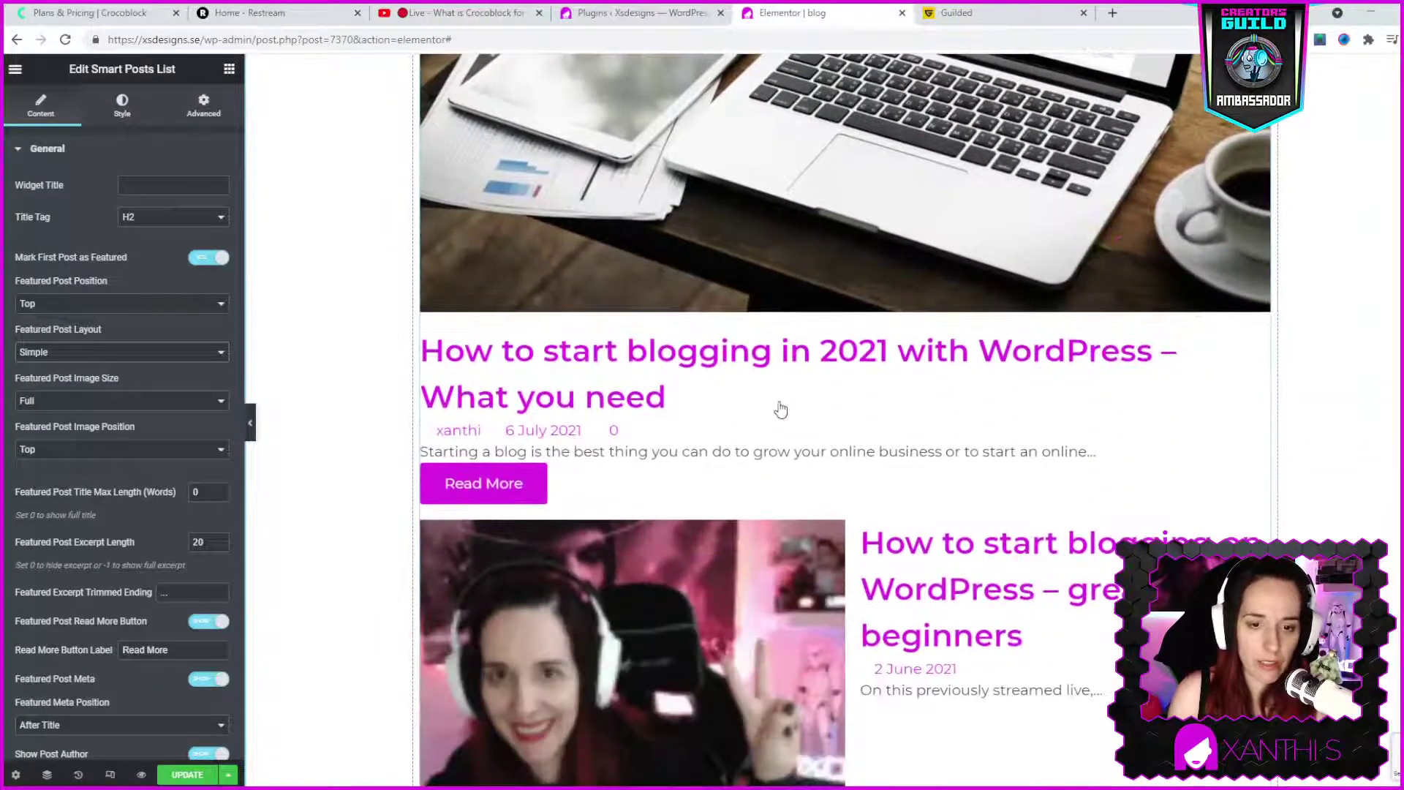
pyautogui.scroll(-6, 883, 413)
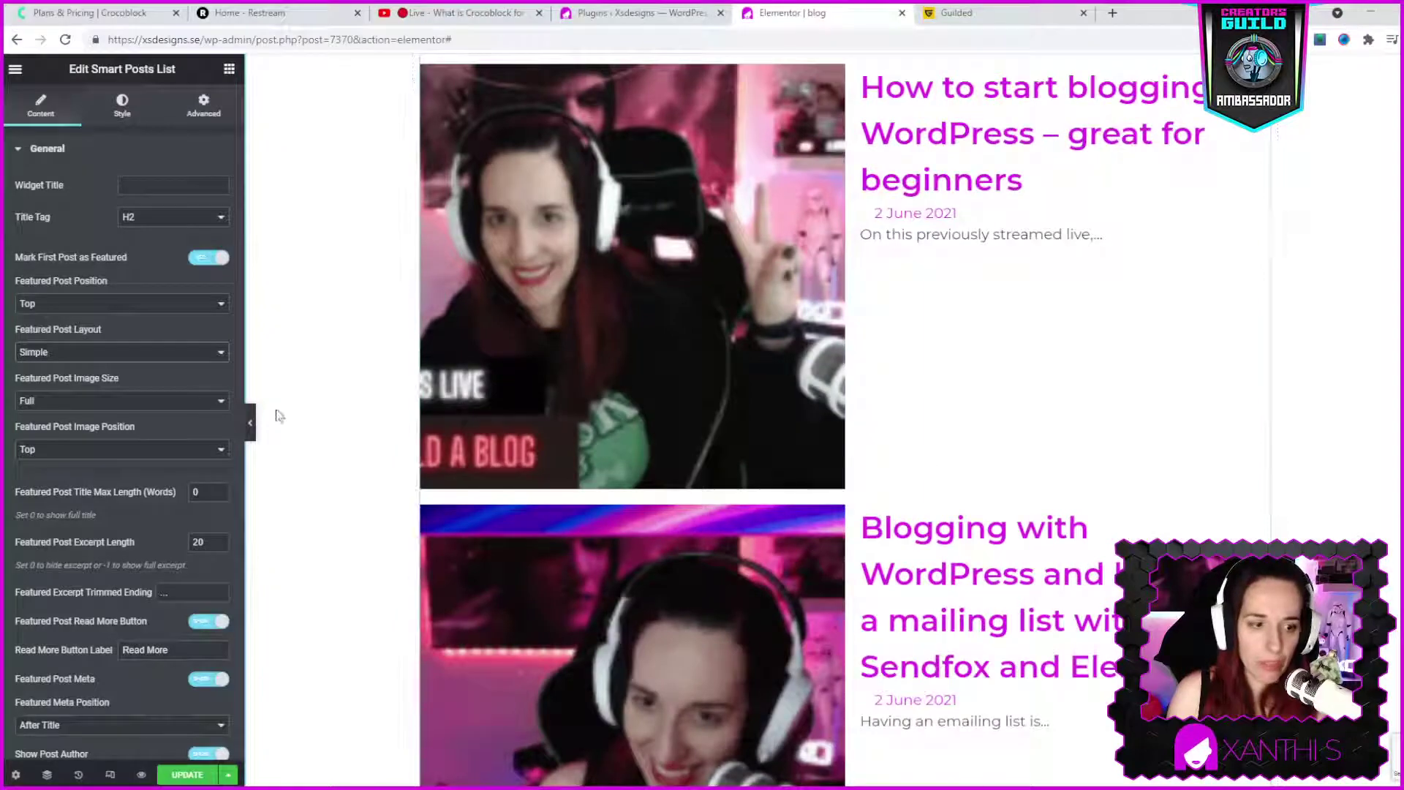
pyautogui.scroll(-3, 293, 344)
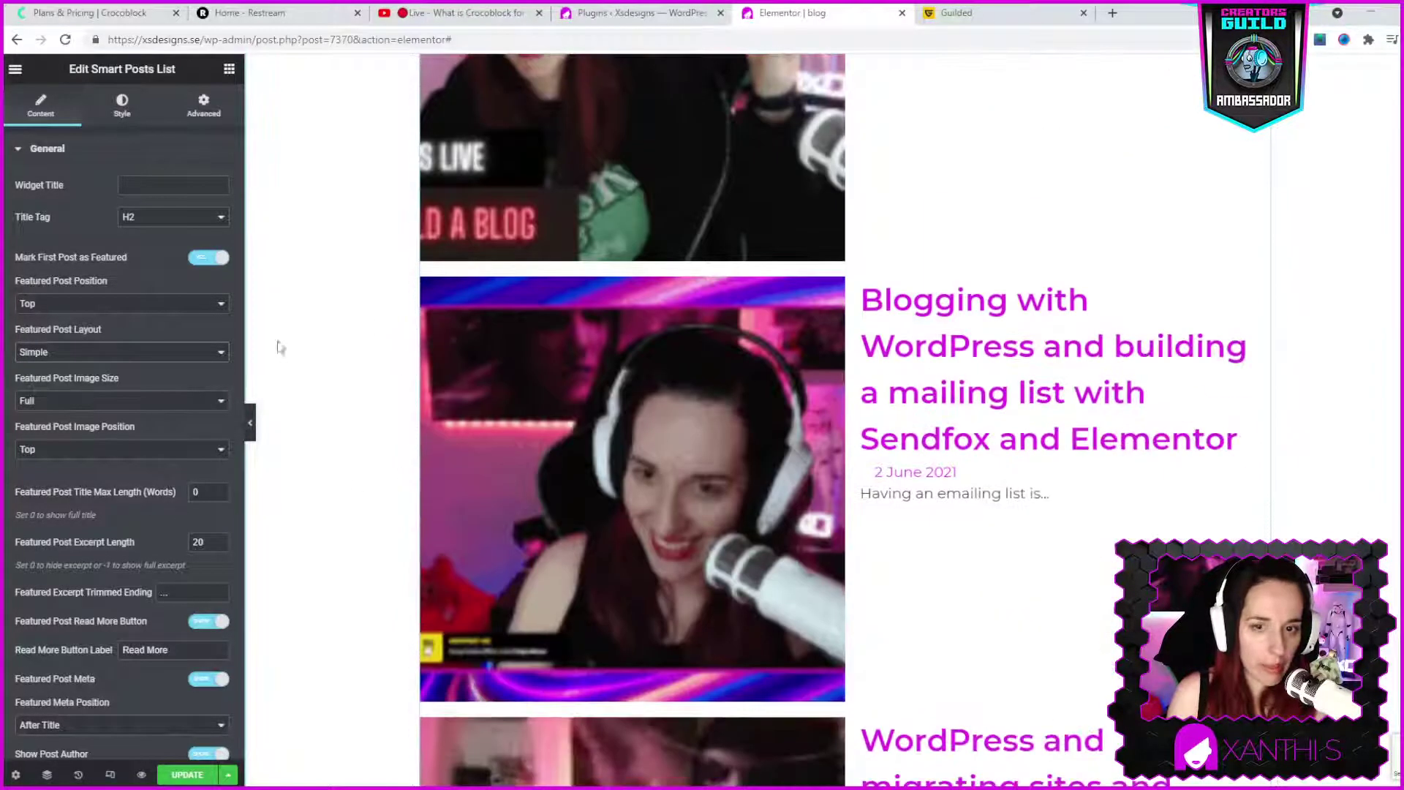
# - Set the post image size to Full for the regular posts and check their thumbnails
pyautogui.scroll(-3, 125, 455)
pyautogui.scroll(-2, 126, 464)
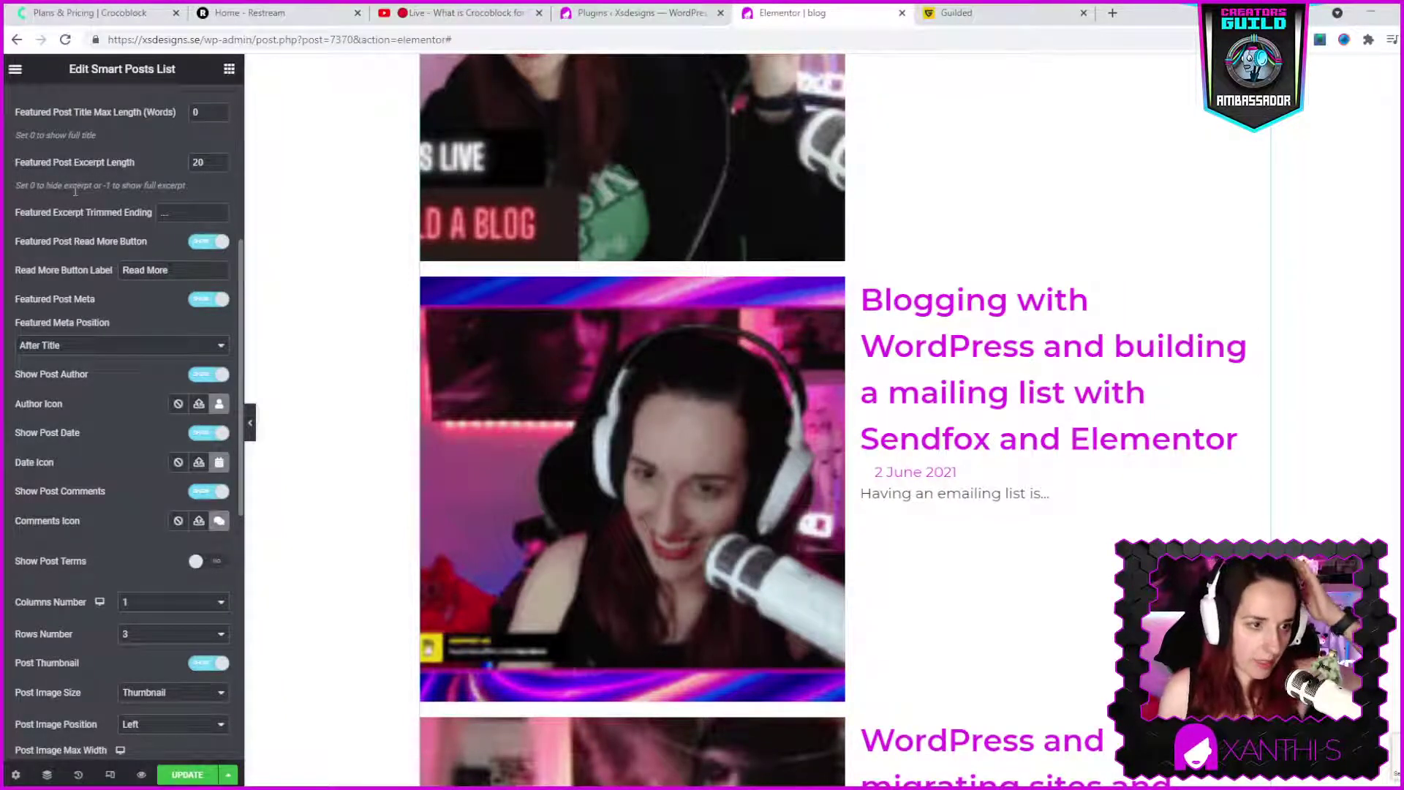
pyautogui.scroll(-1, 132, 222)
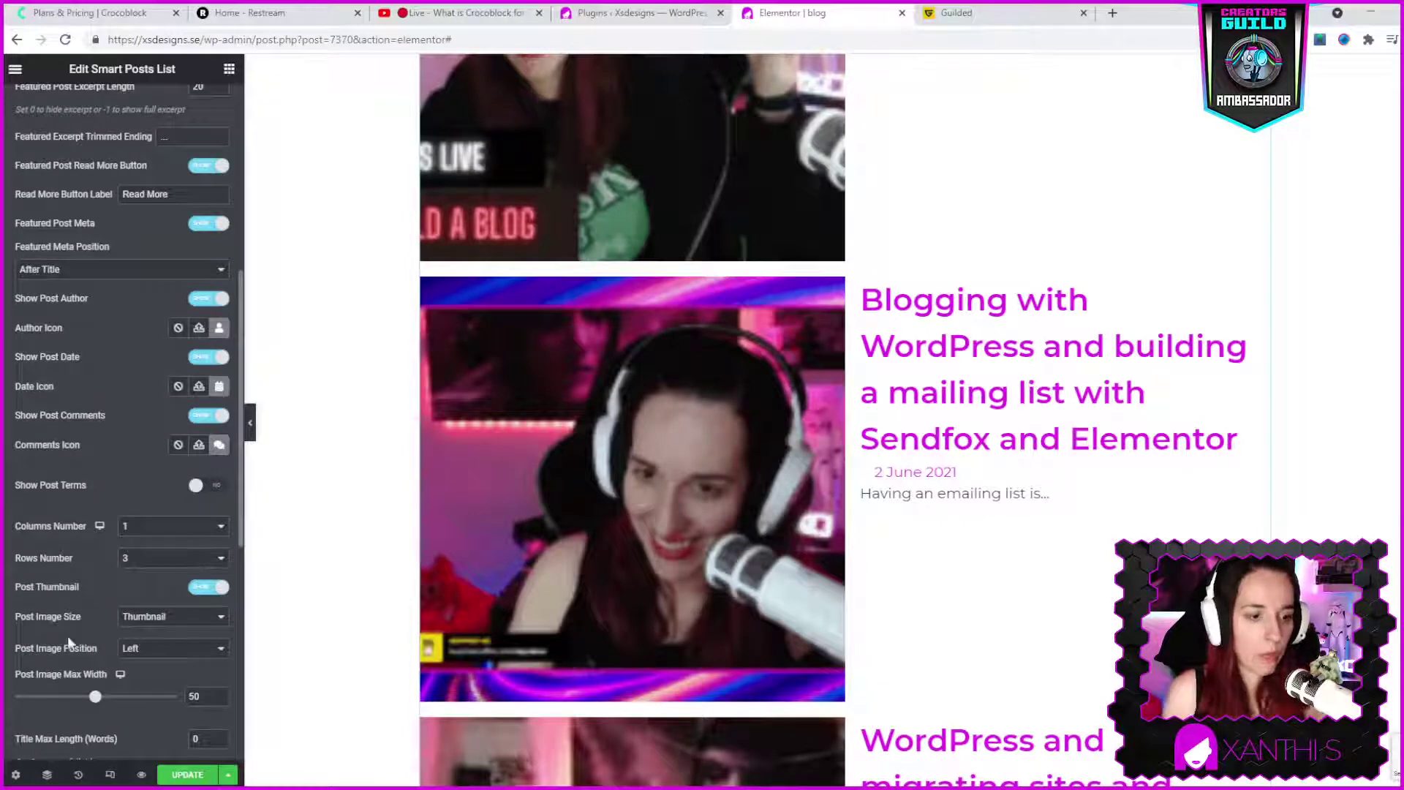
pyautogui.click(131, 641)
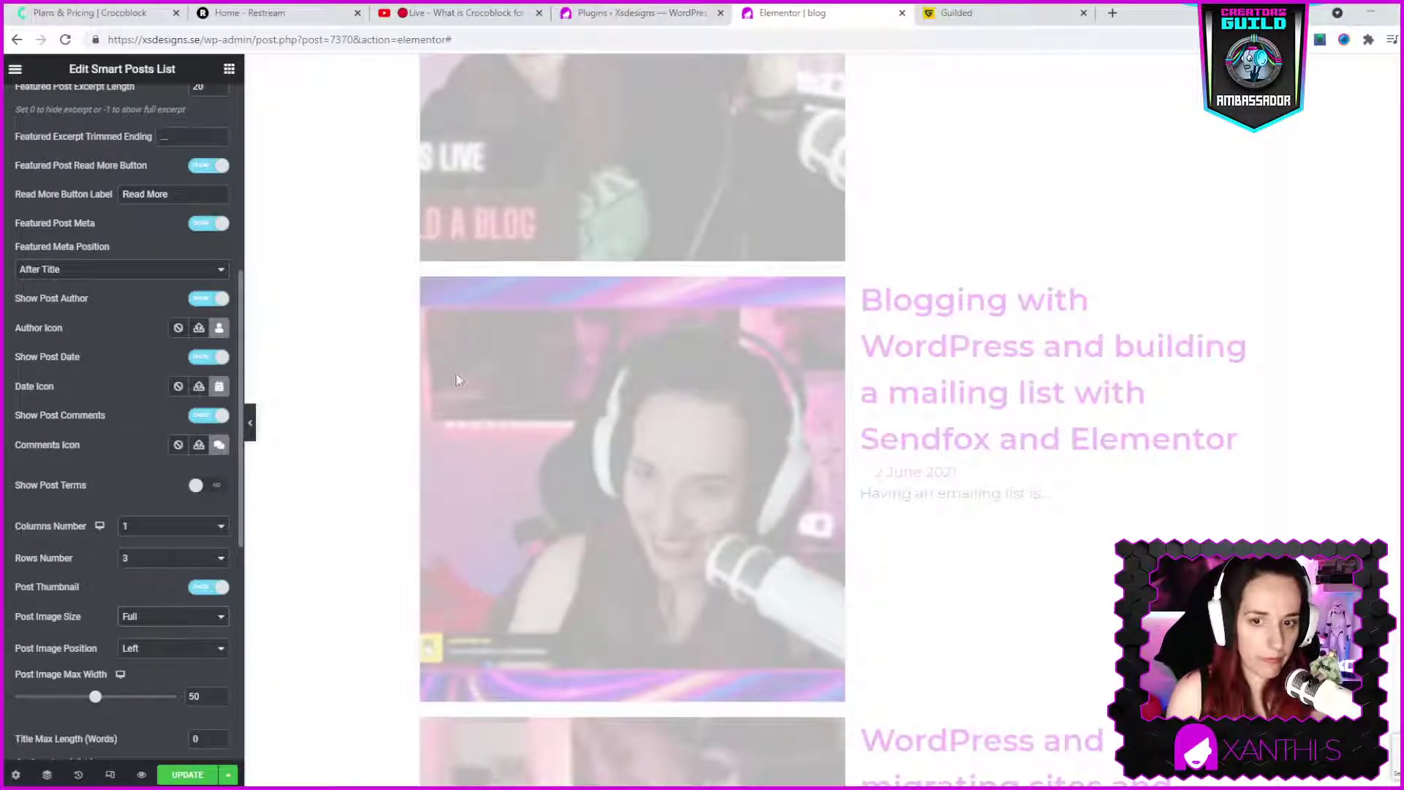
pyautogui.scroll(6, 846, 342)
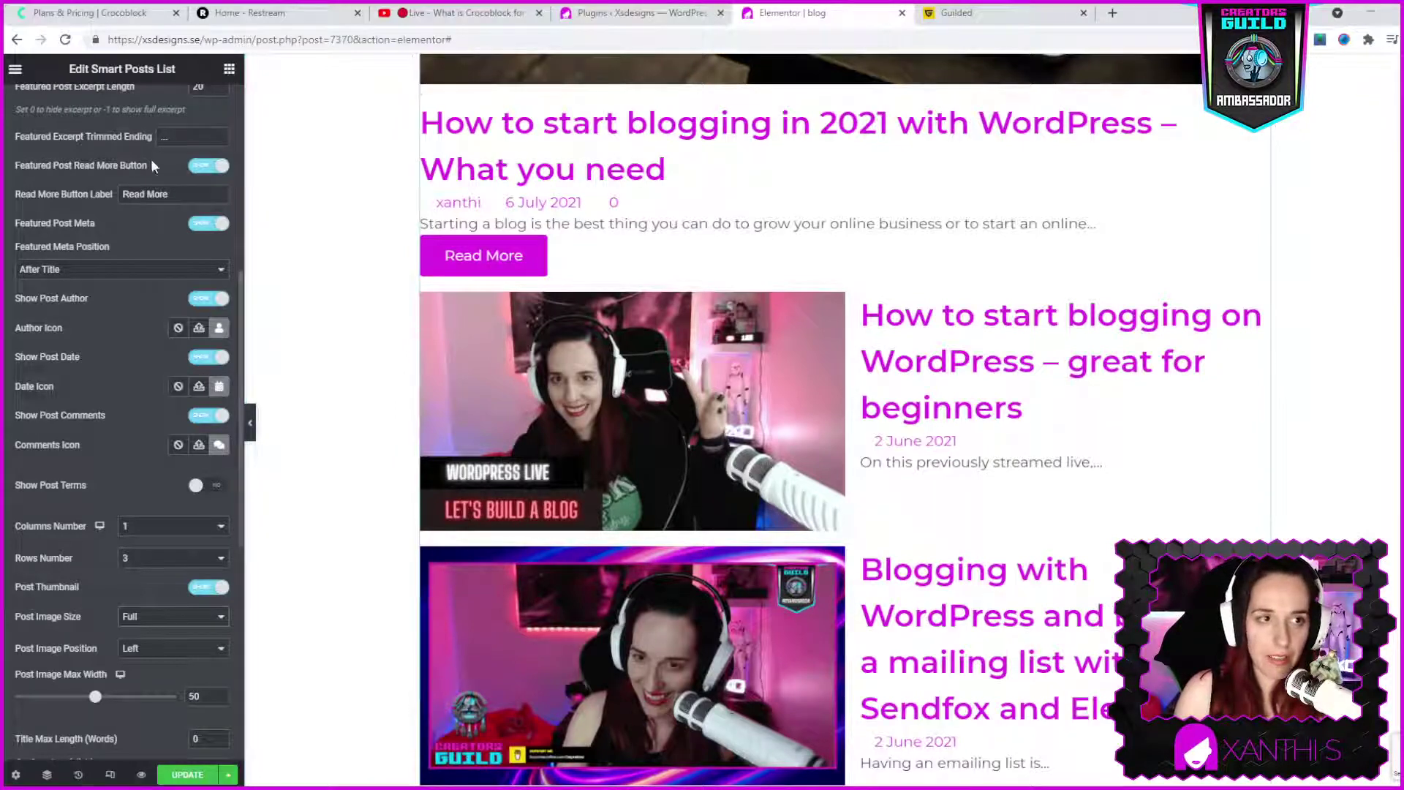
# - Give the section containing the posts list a classic background in black, #000000
pyautogui.scroll(7, 72, 314)
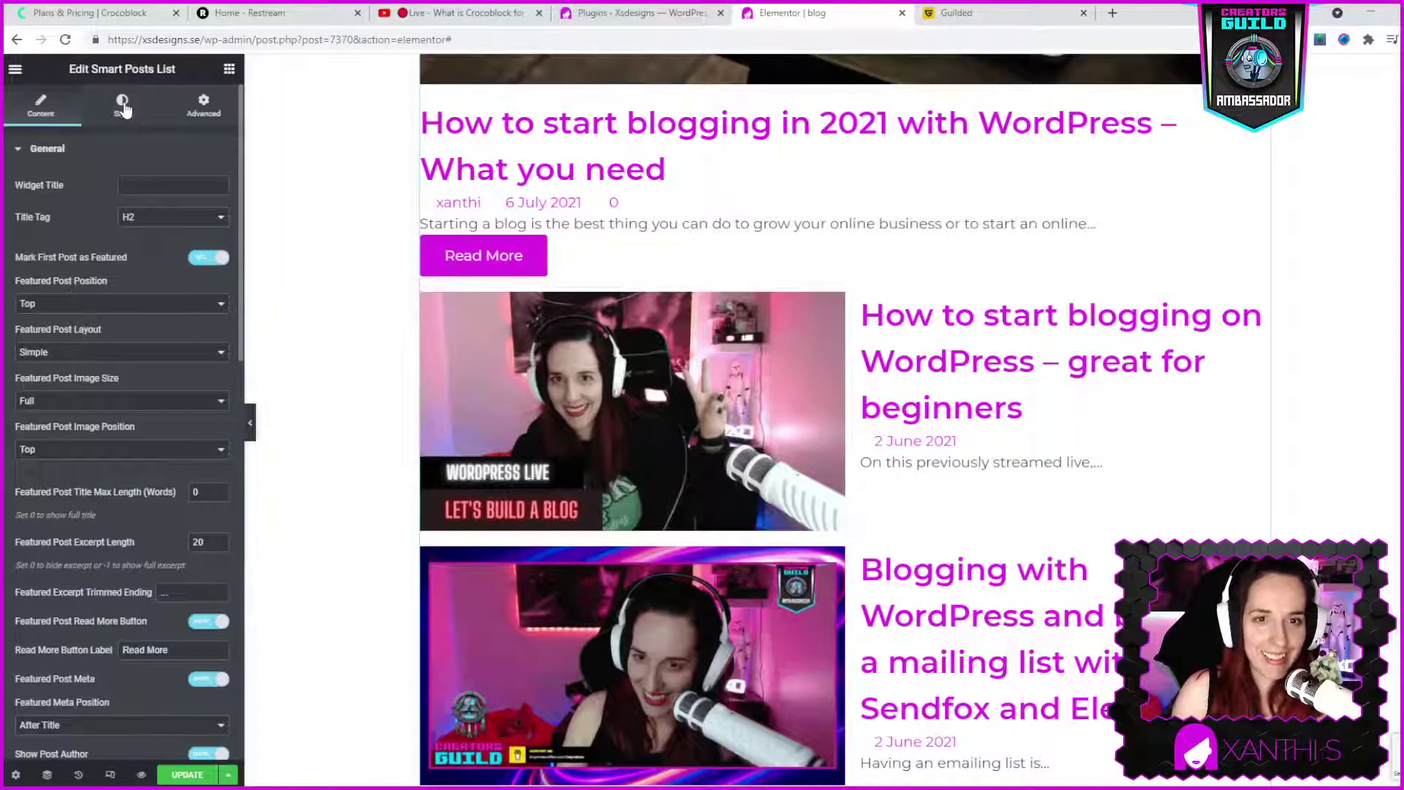
pyautogui.scroll(10, 843, 298)
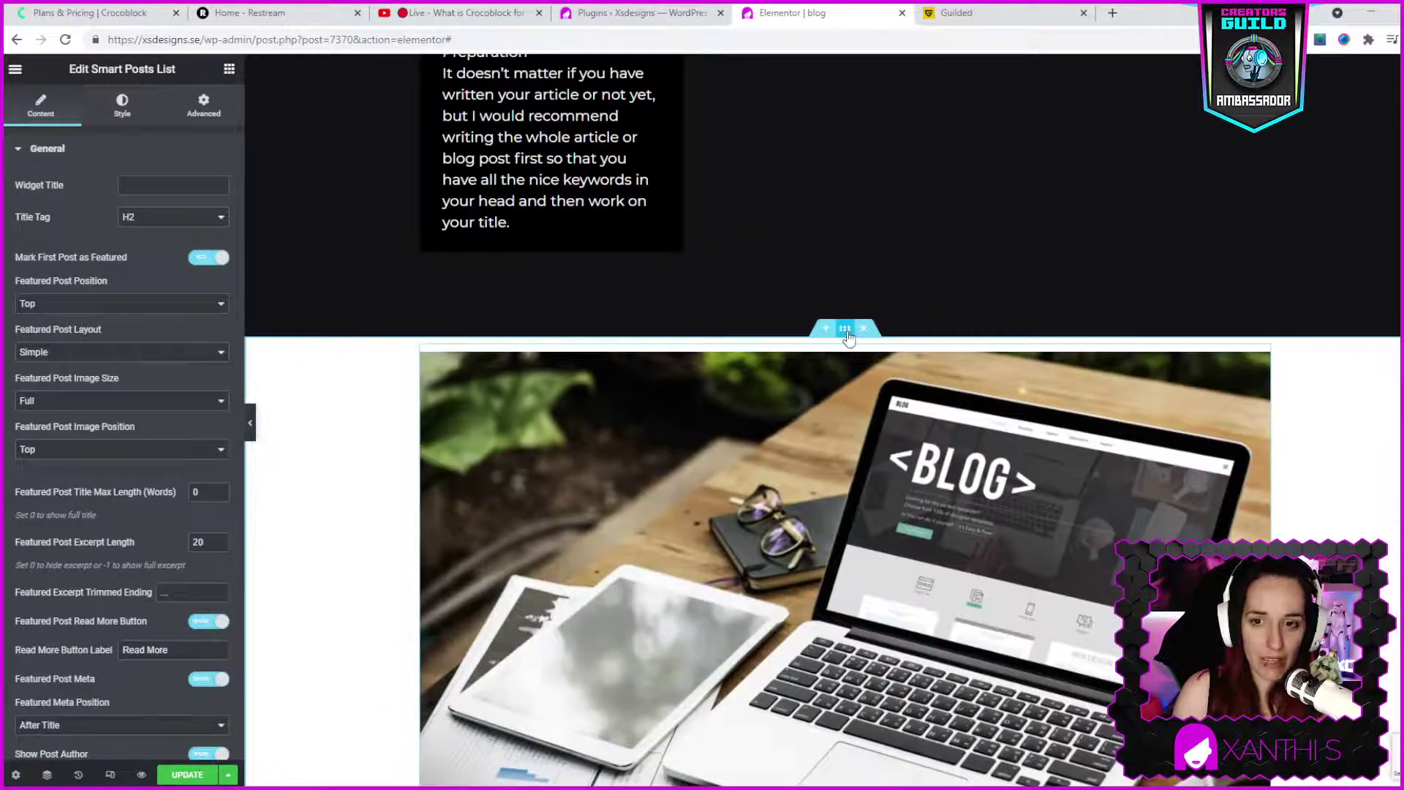
pyautogui.click(845, 329)
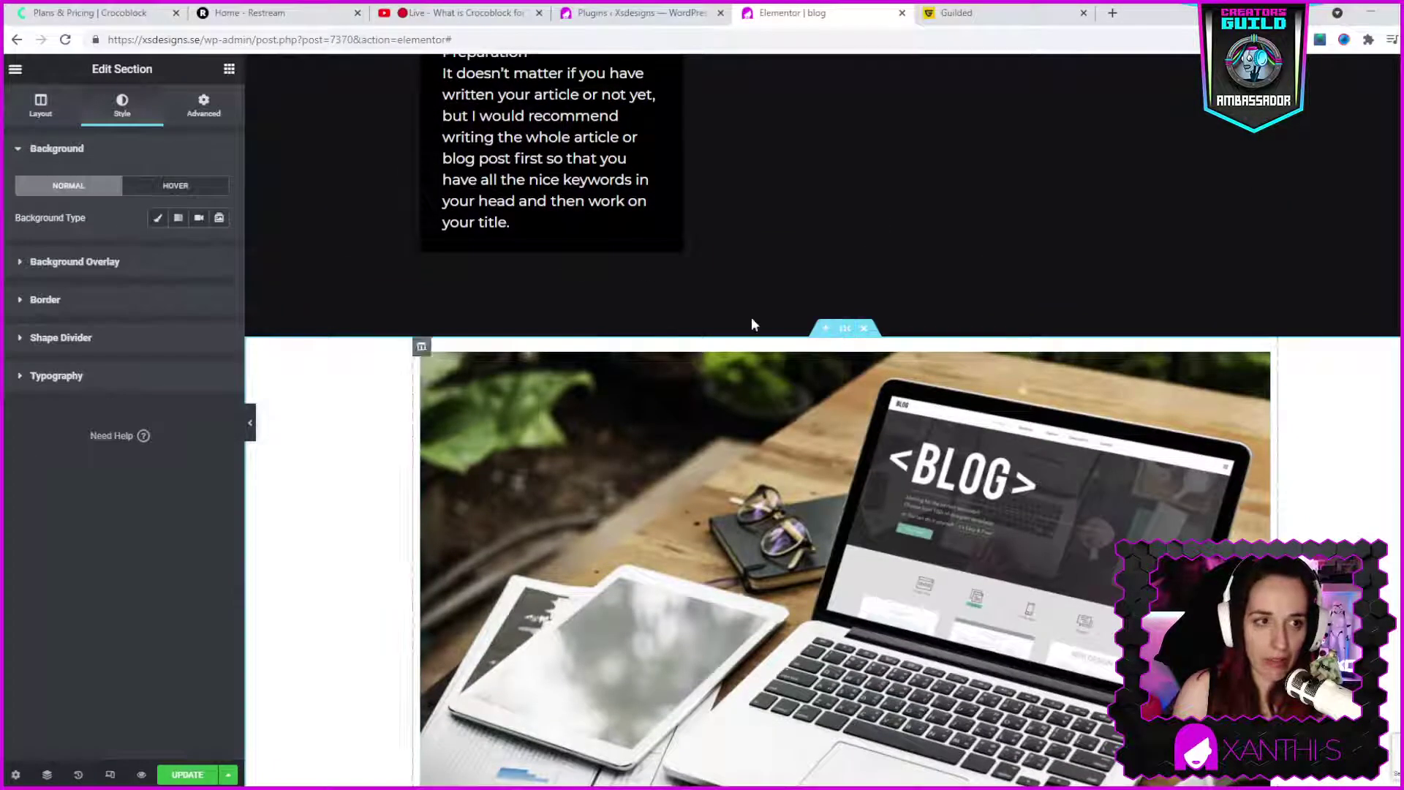
pyautogui.click(154, 221)
pyautogui.click(218, 250)
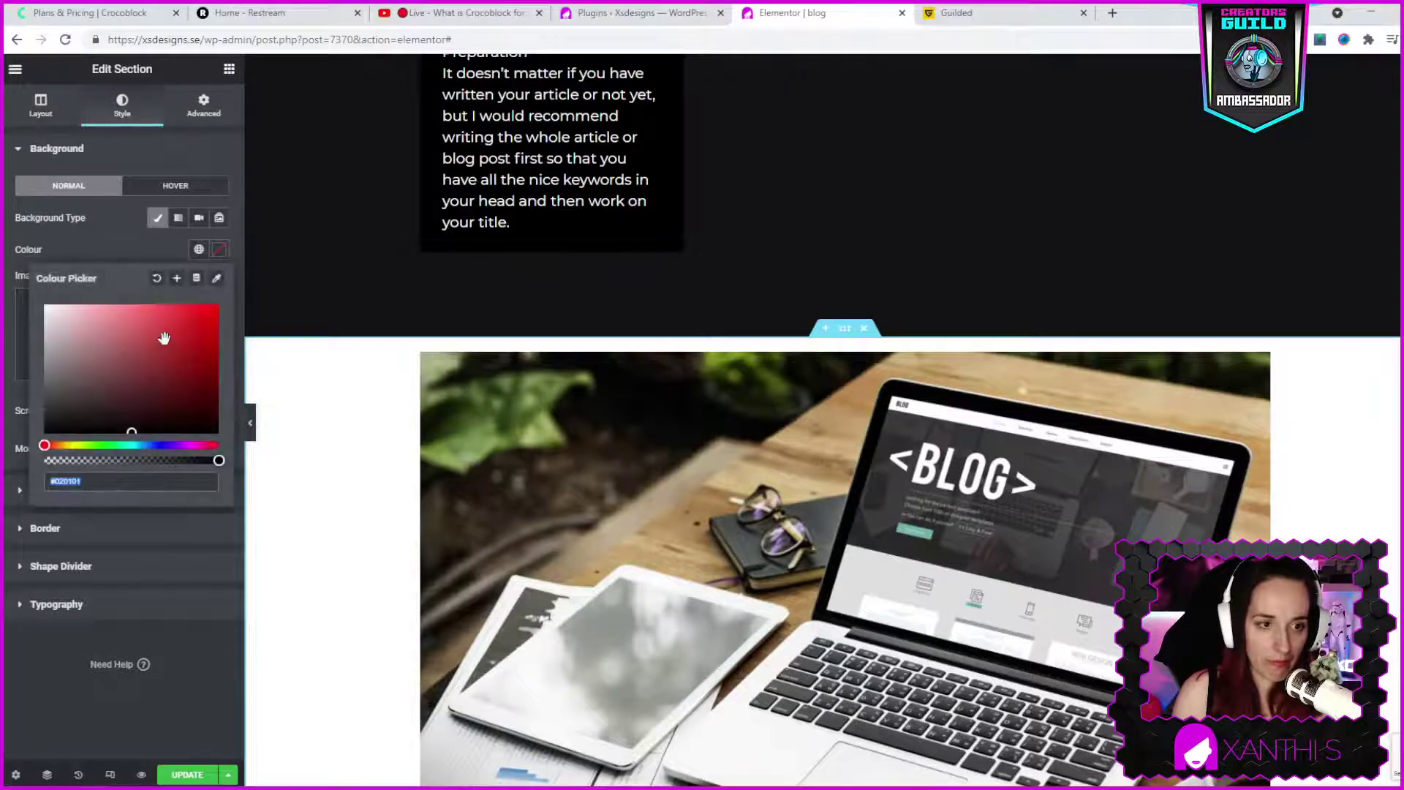
pyautogui.moveTo(164, 338); pyautogui.dragTo(29, 452)
pyautogui.scroll(-7, 1024, 512)
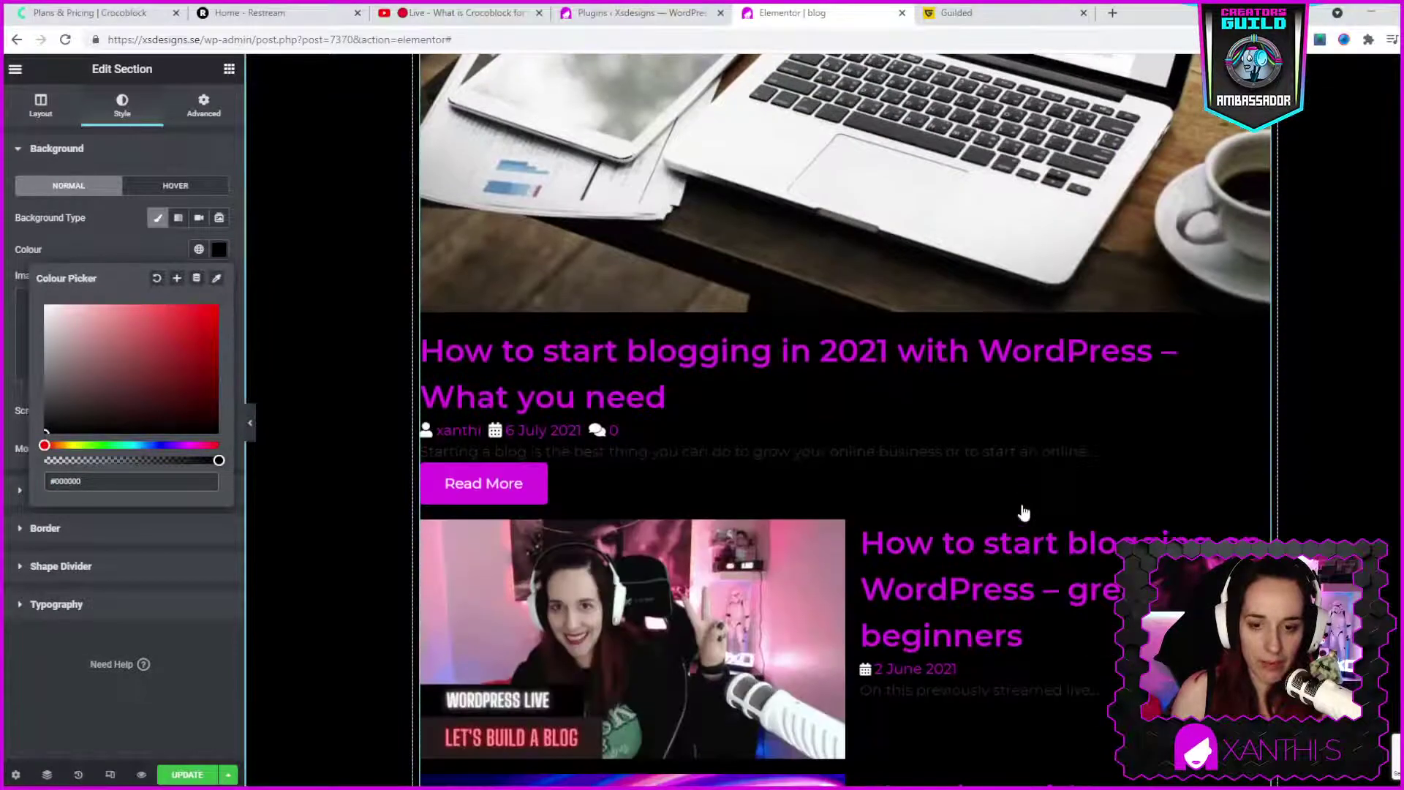
pyautogui.click(84, 218)
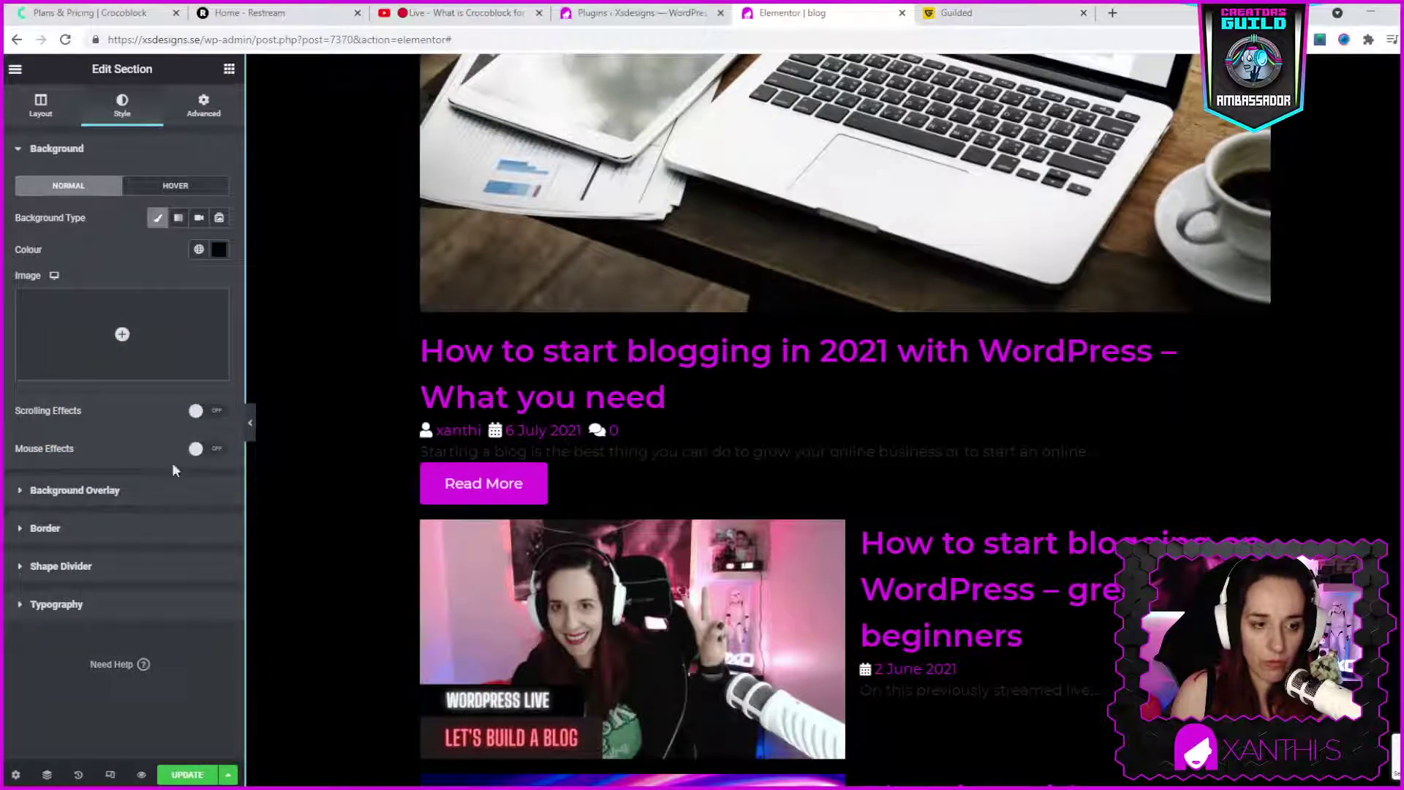
# - Reselect the Smart Posts List widget in the black section and look through its content settings
pyautogui.scroll(-3, 1027, 533)
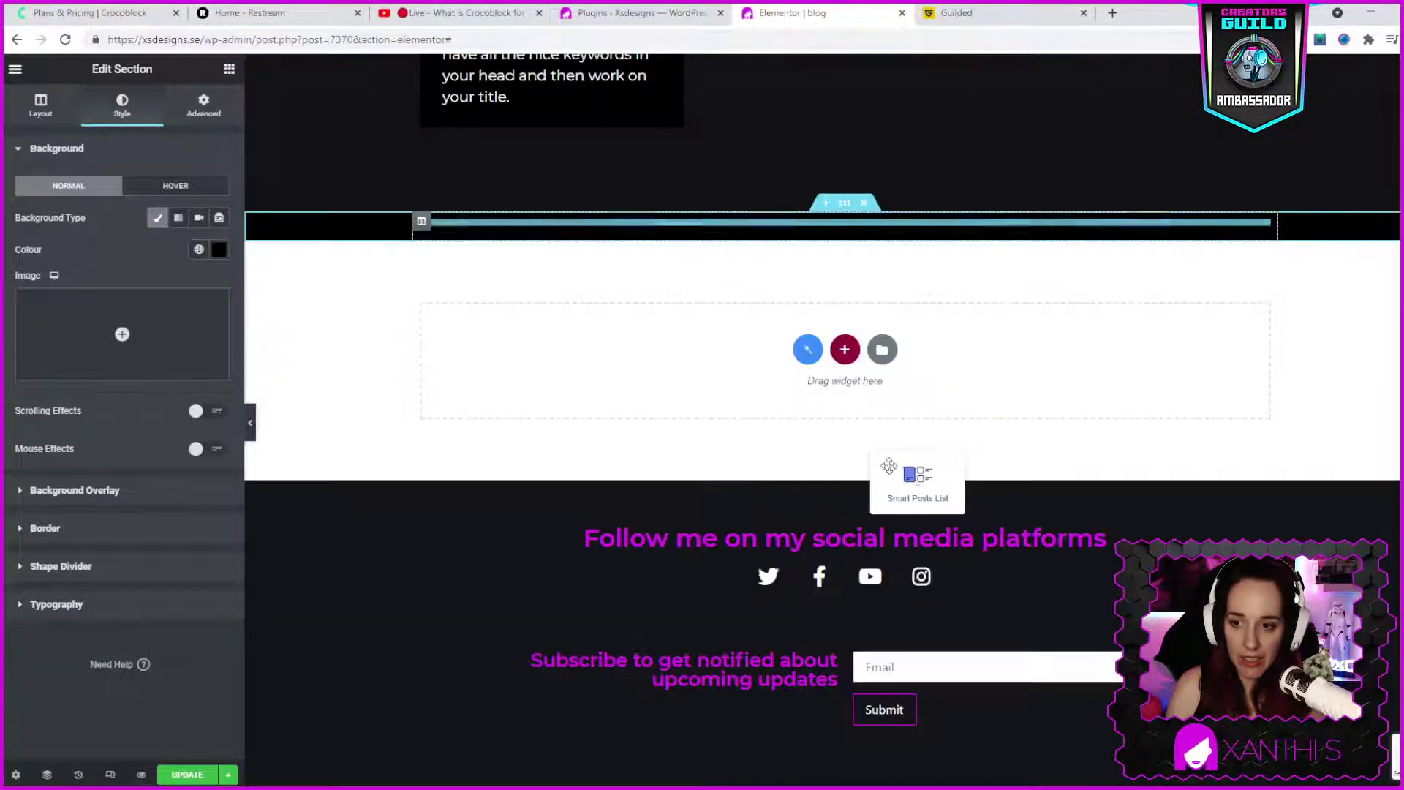
pyautogui.moveTo(1036, 461); pyautogui.dragTo(899, 468)
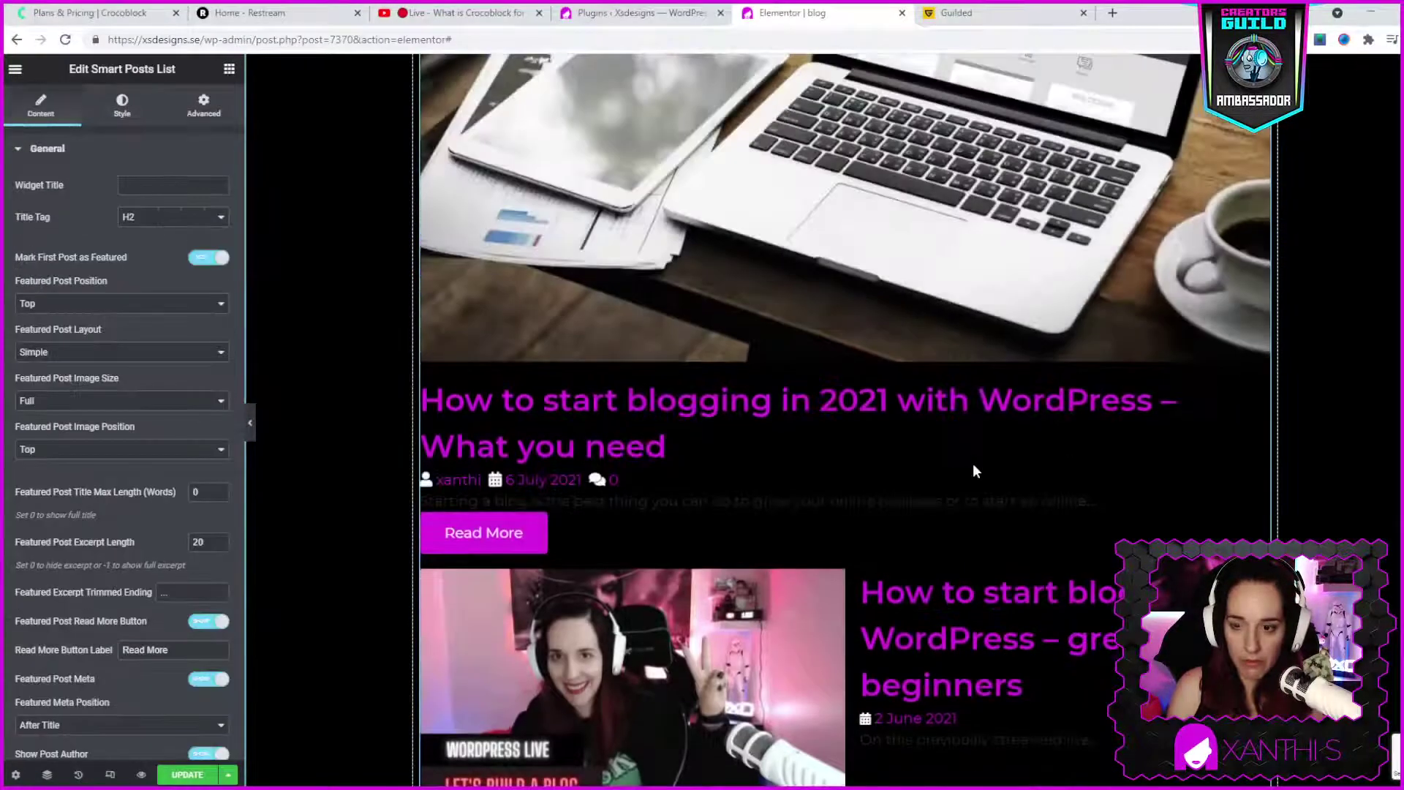
pyautogui.scroll(-3, 1098, 515)
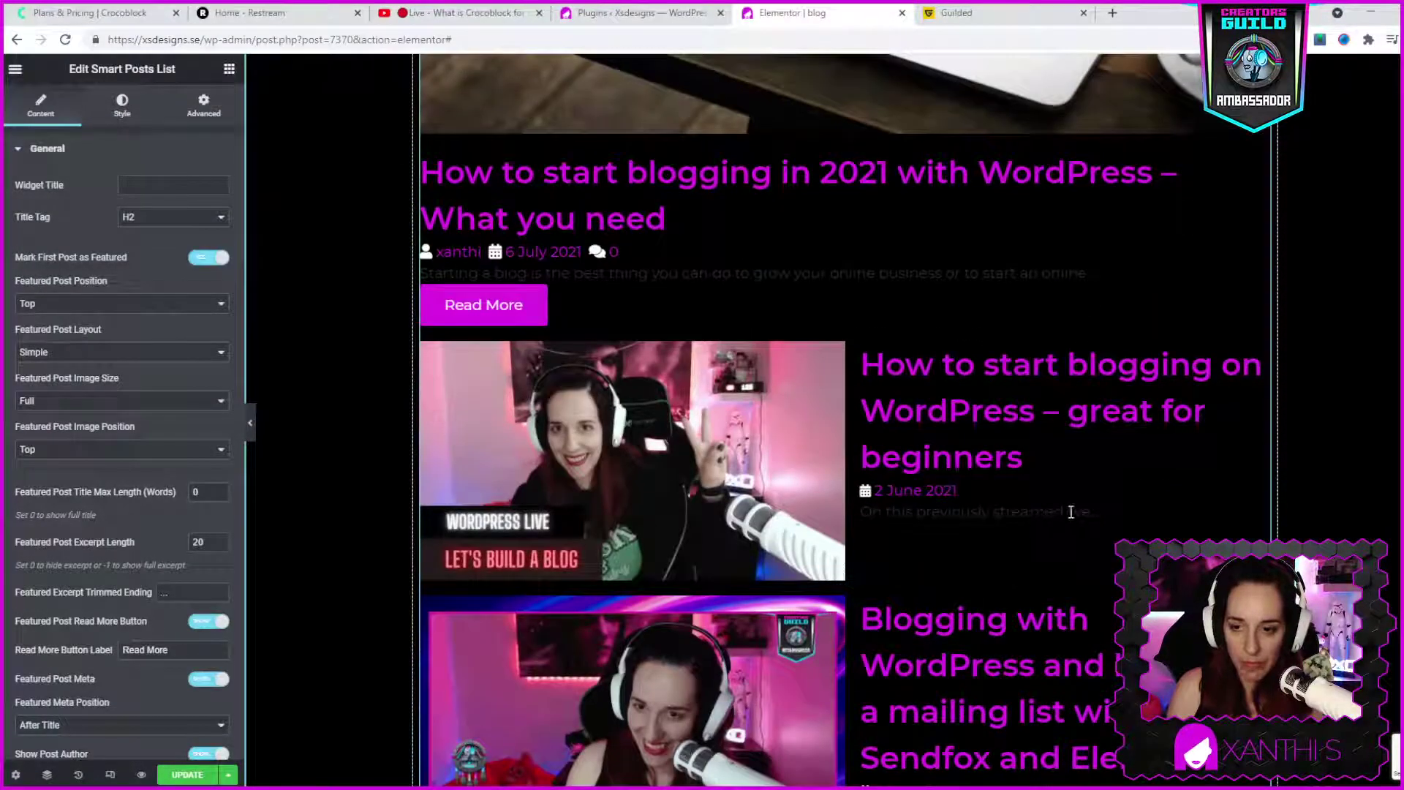
pyautogui.scroll(-4, 132, 518)
pyautogui.scroll(-5, 130, 511)
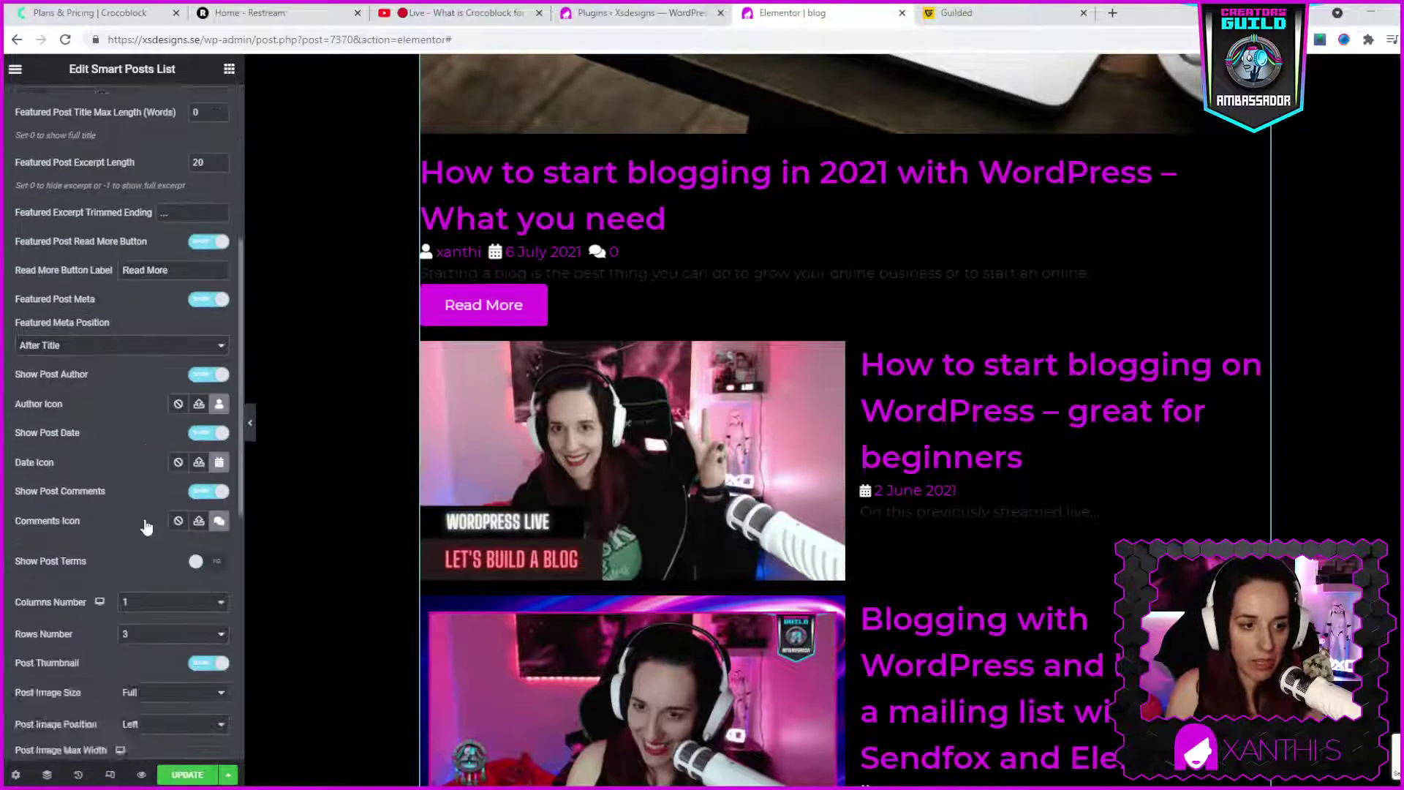
pyautogui.scroll(9, 143, 147)
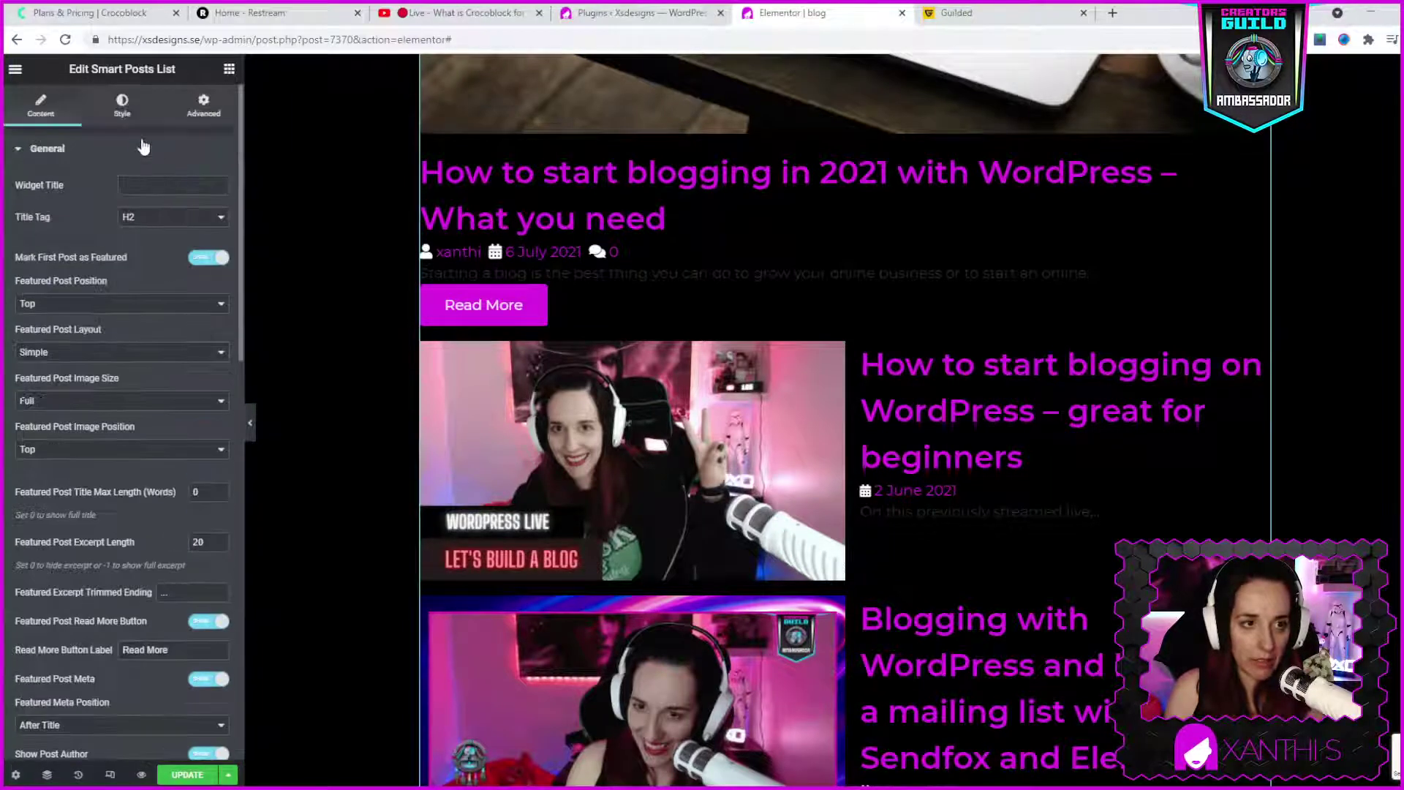
# - Open the Post style settings of the Smart Posts List and go to the Post Title options
pyautogui.click(122, 110)
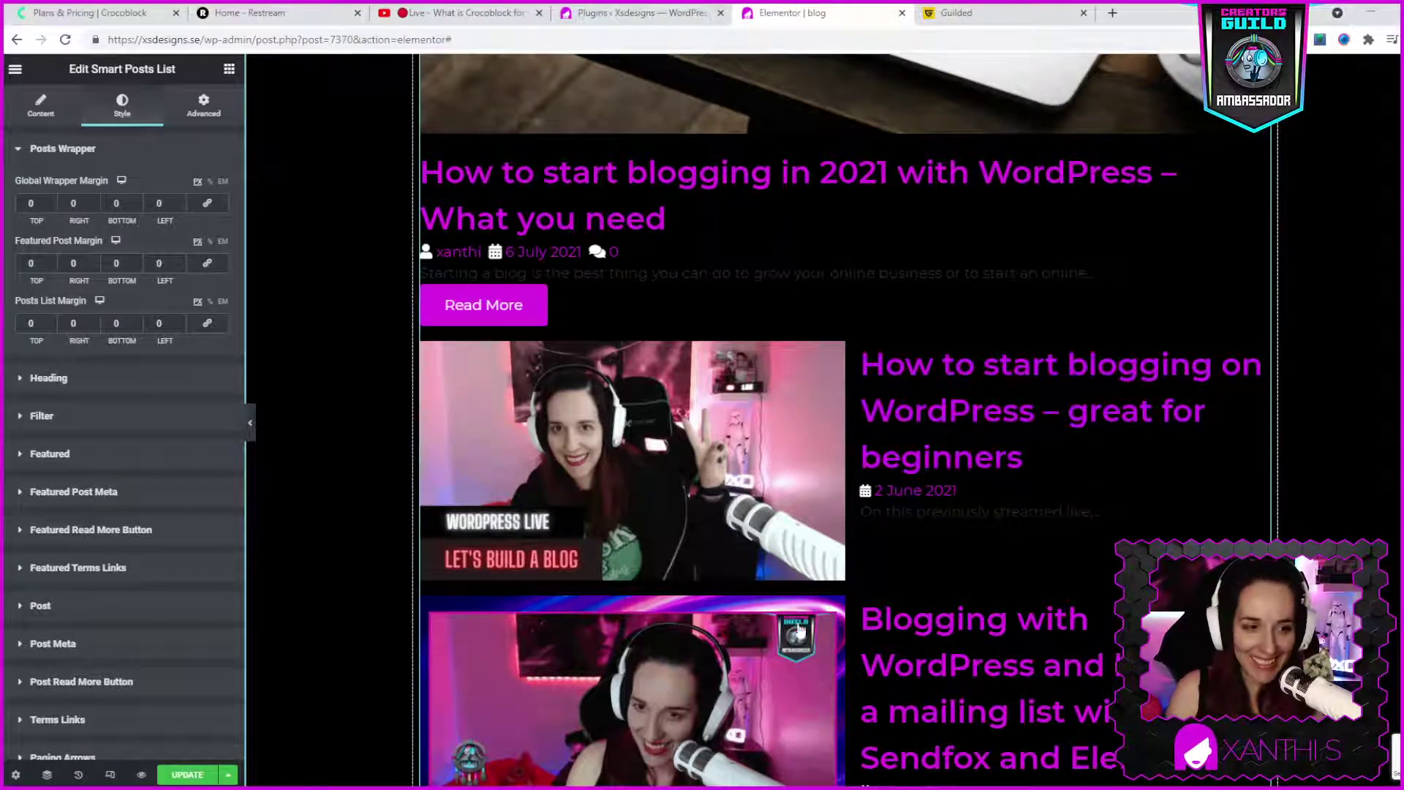
pyautogui.scroll(-1, 139, 505)
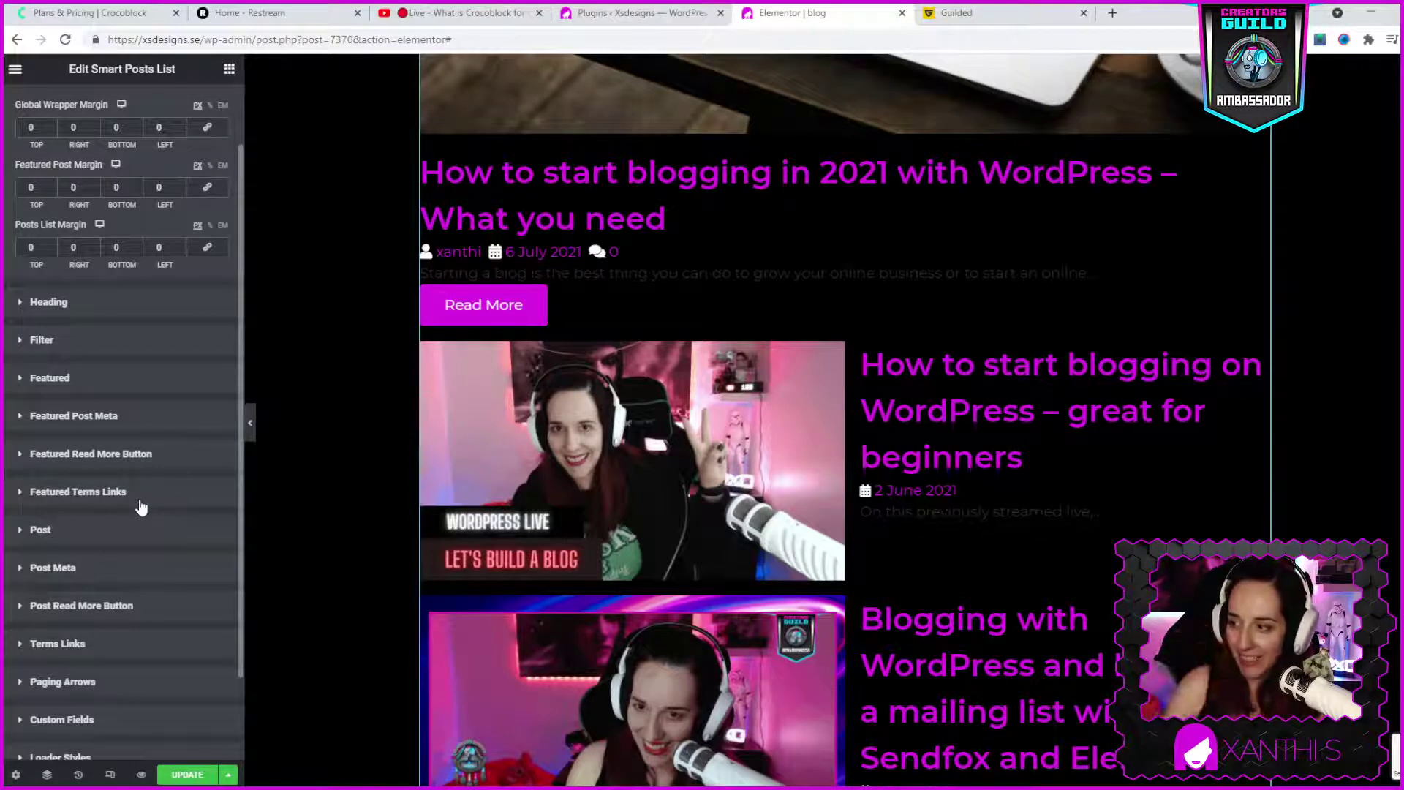
pyautogui.scroll(-1, 138, 527)
pyautogui.scroll(2, 140, 549)
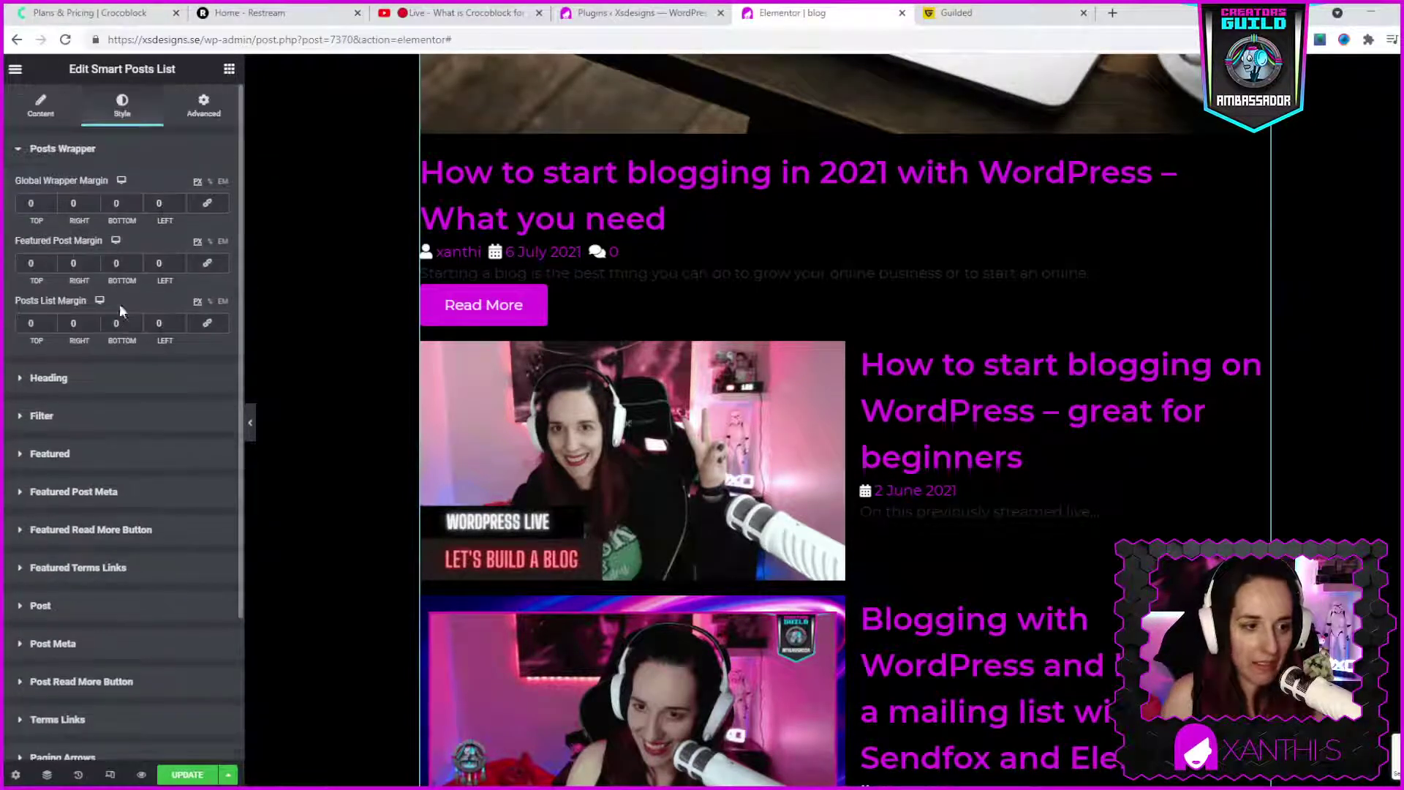
pyautogui.click(124, 607)
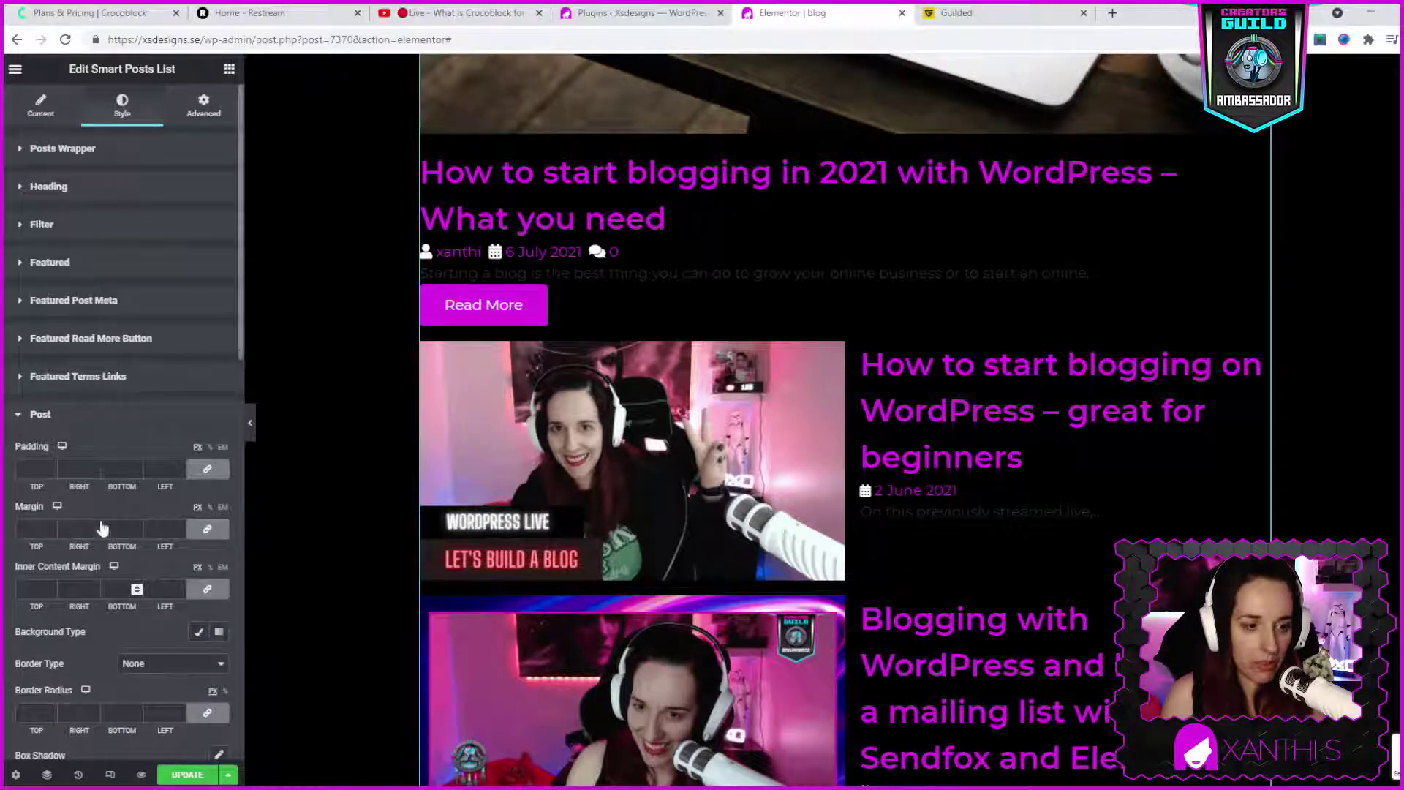
pyautogui.scroll(-4, 135, 512)
pyautogui.scroll(-2, 136, 494)
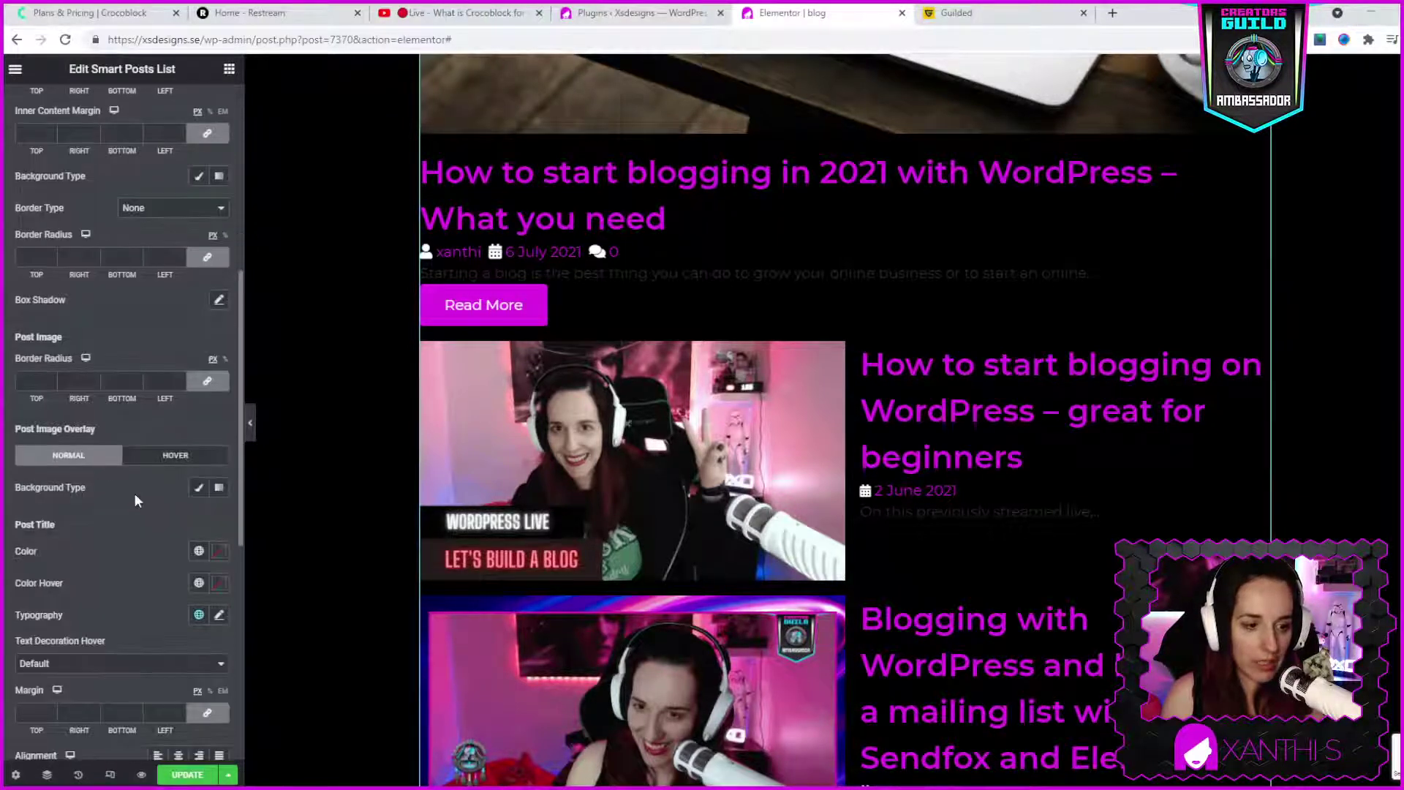
# - Try the global Text colour on the post titles and clear the title colour again
pyautogui.click(199, 551)
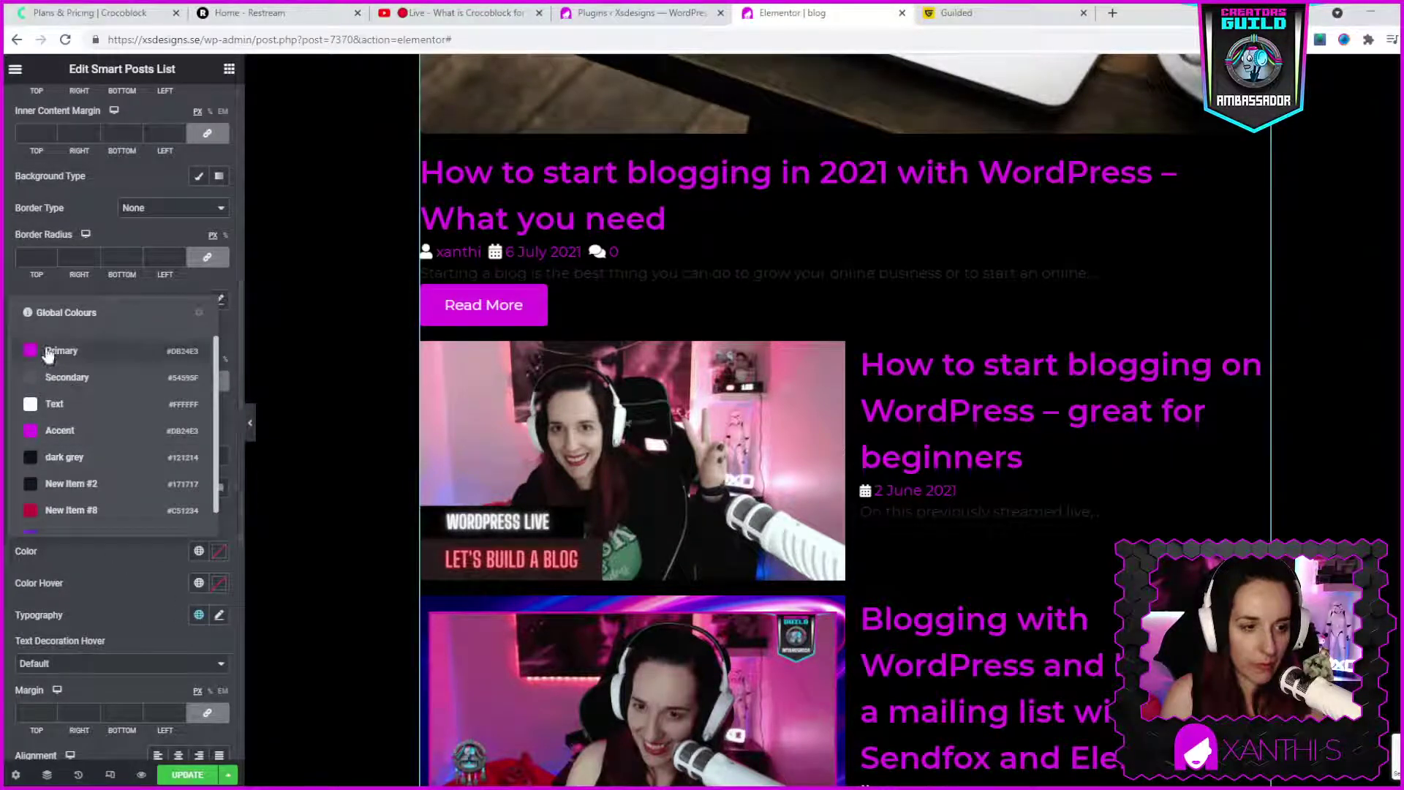
pyautogui.click(61, 408)
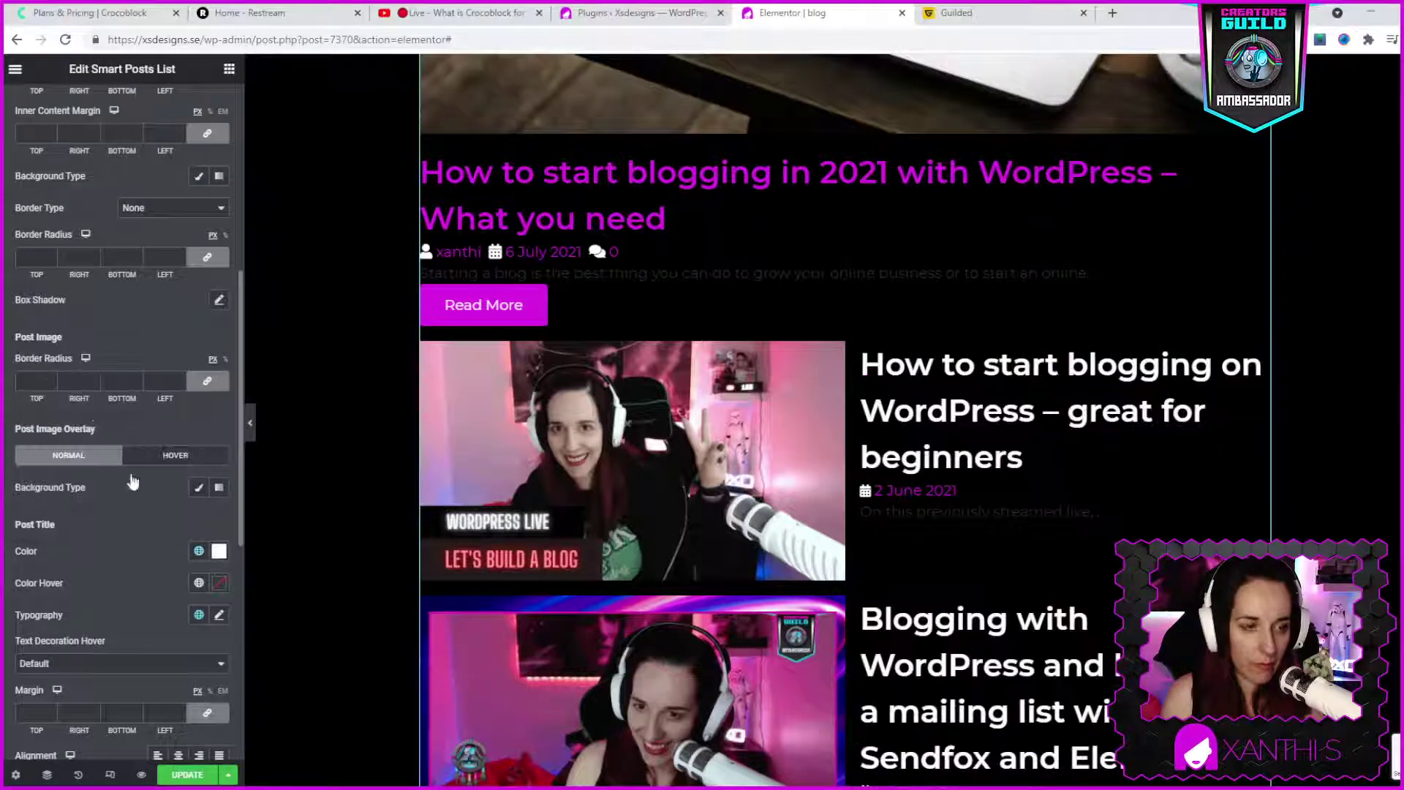
pyautogui.click(218, 552)
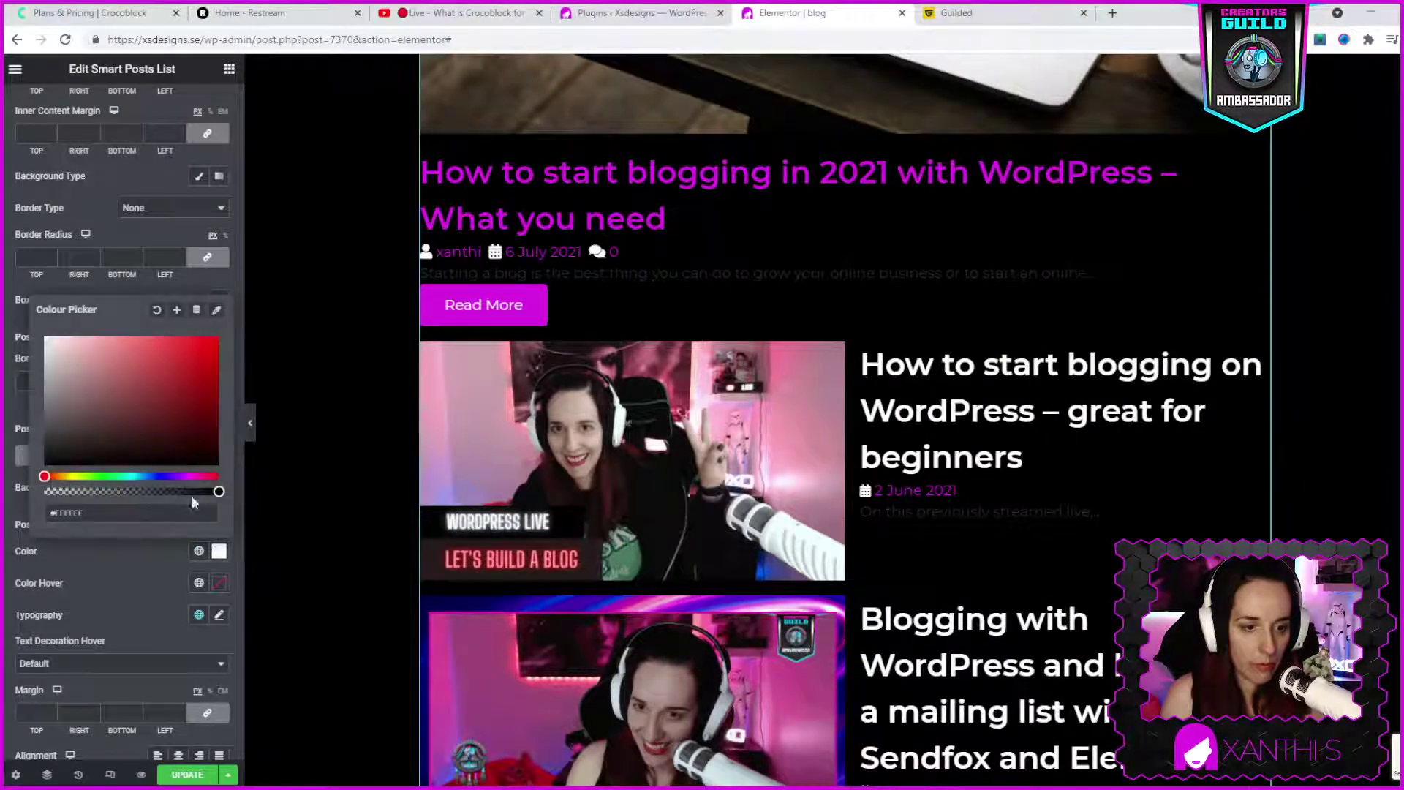
pyautogui.click(156, 311)
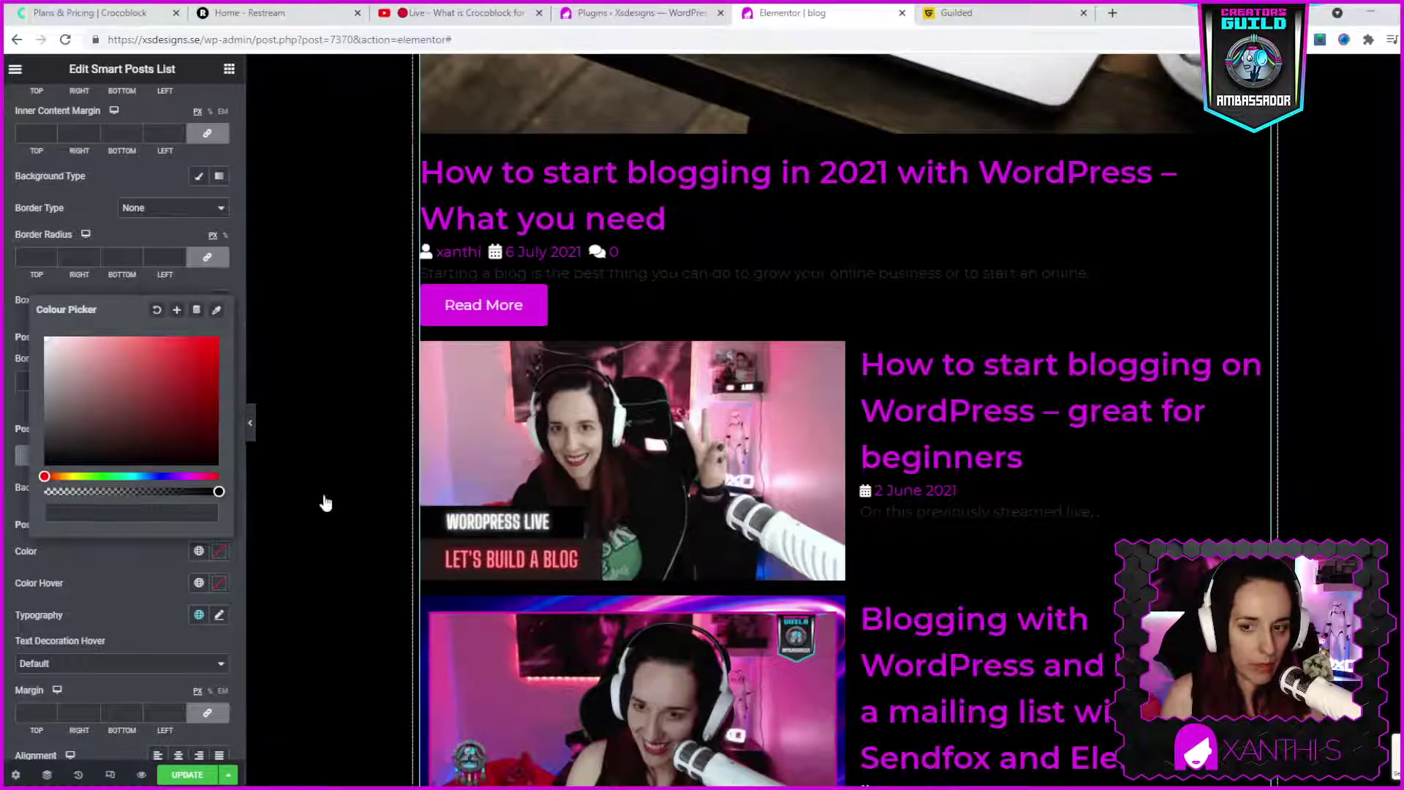
pyautogui.click(130, 581)
# - Apply the global Text colour to the post text of the Smart Posts List and update the page
pyautogui.scroll(-2, 156, 595)
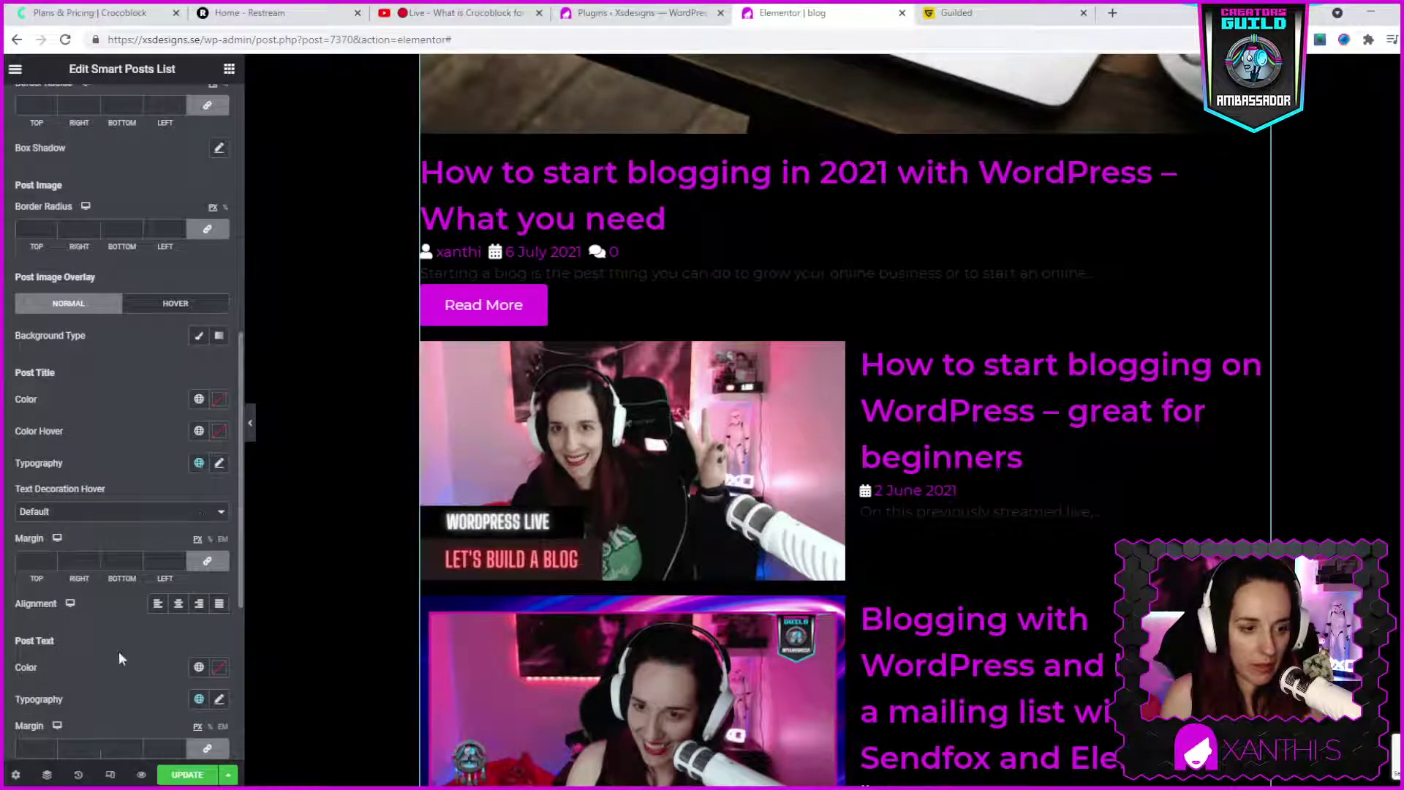
pyautogui.scroll(-2, 118, 650)
pyautogui.click(198, 514)
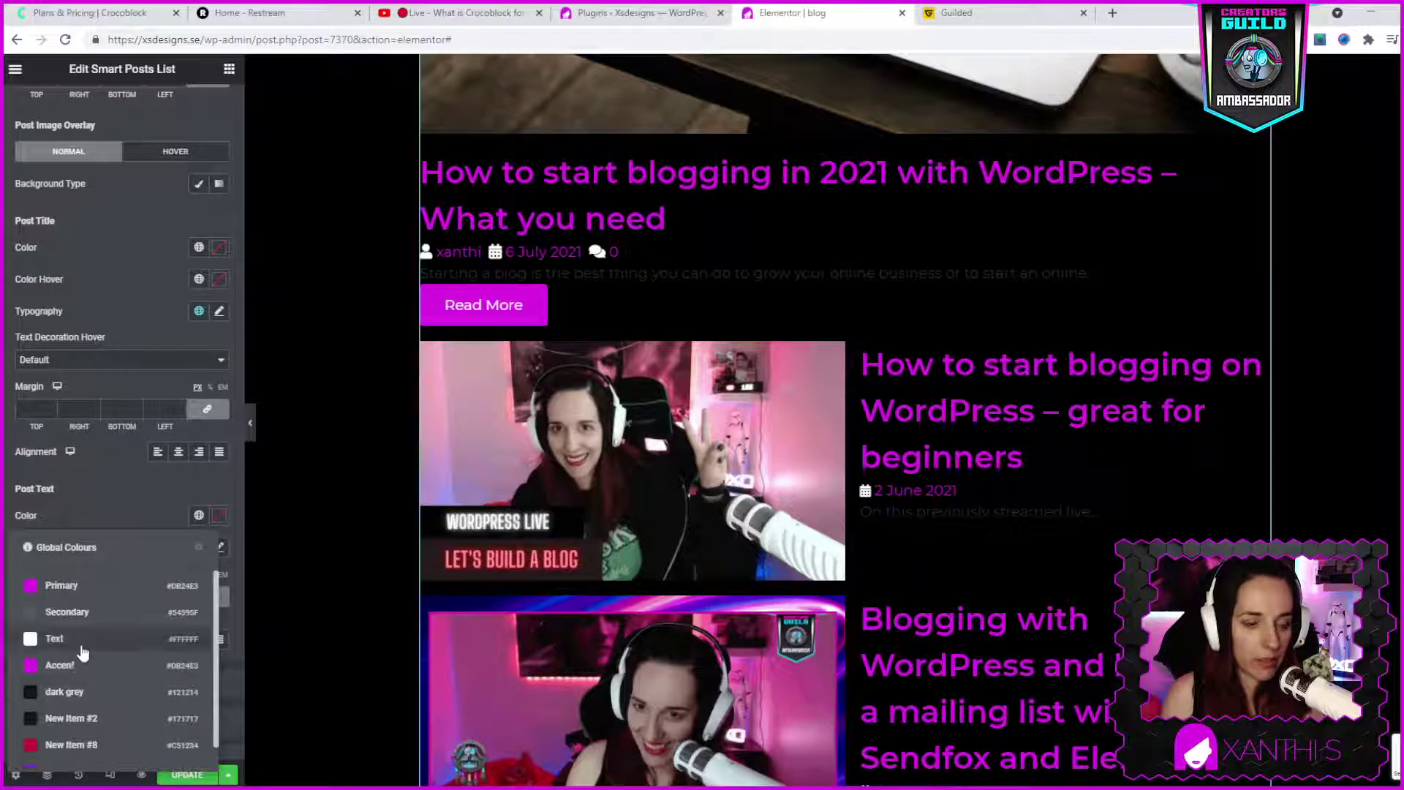
pyautogui.click(56, 642)
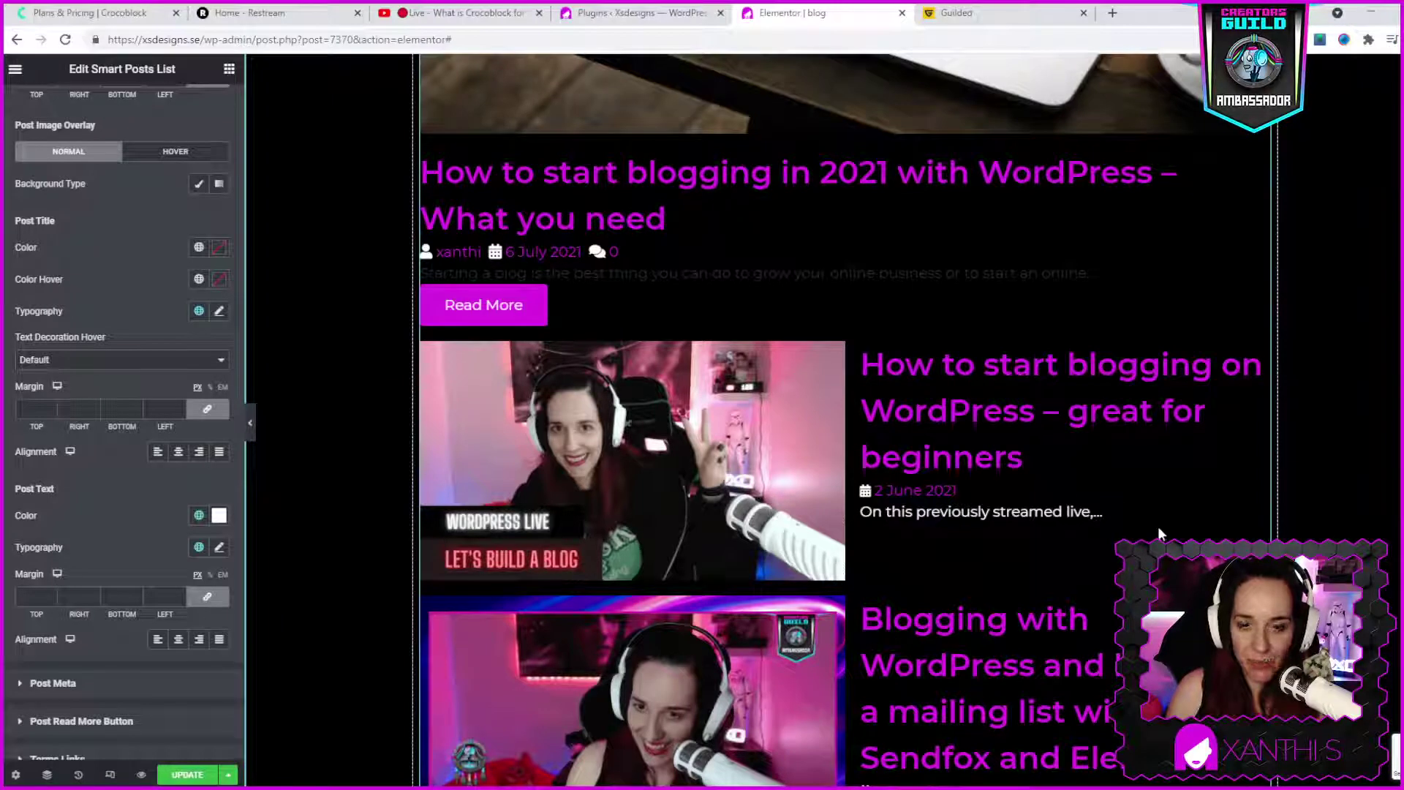
pyautogui.click(186, 776)
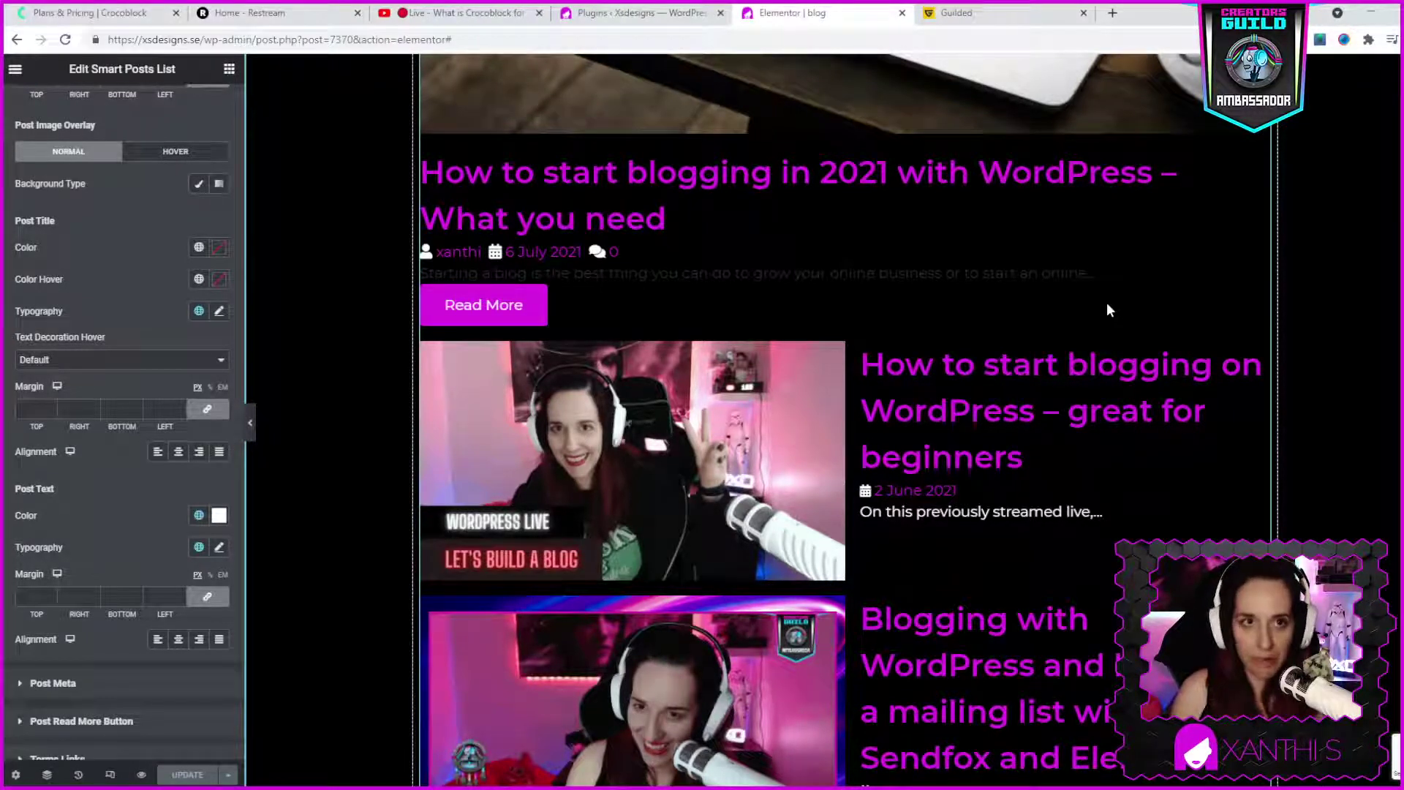
# - Compare the styled Smart Posts List with the Archives post grid above it
pyautogui.scroll(-3, 849, 329)
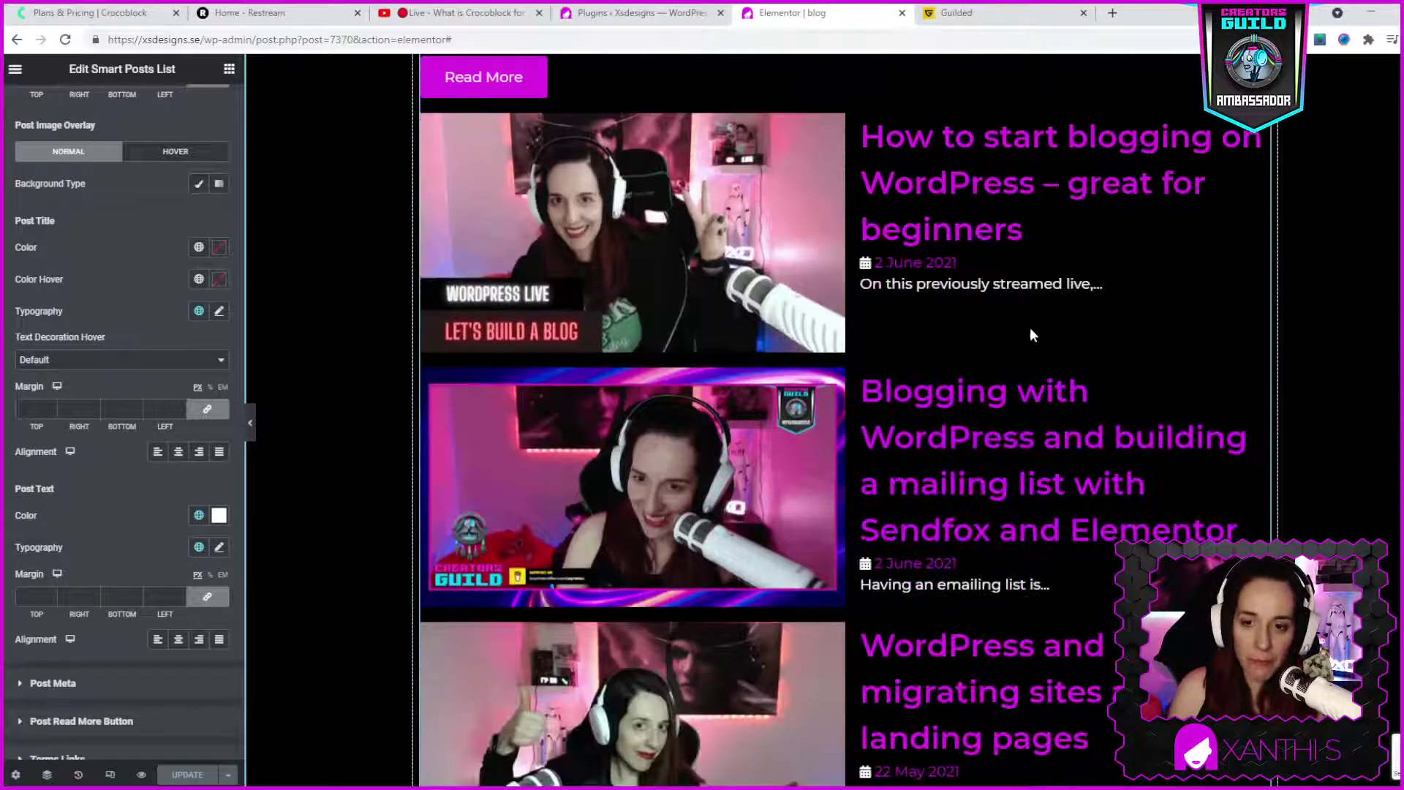
pyautogui.scroll(-4, 1024, 322)
pyautogui.scroll(4, 1020, 305)
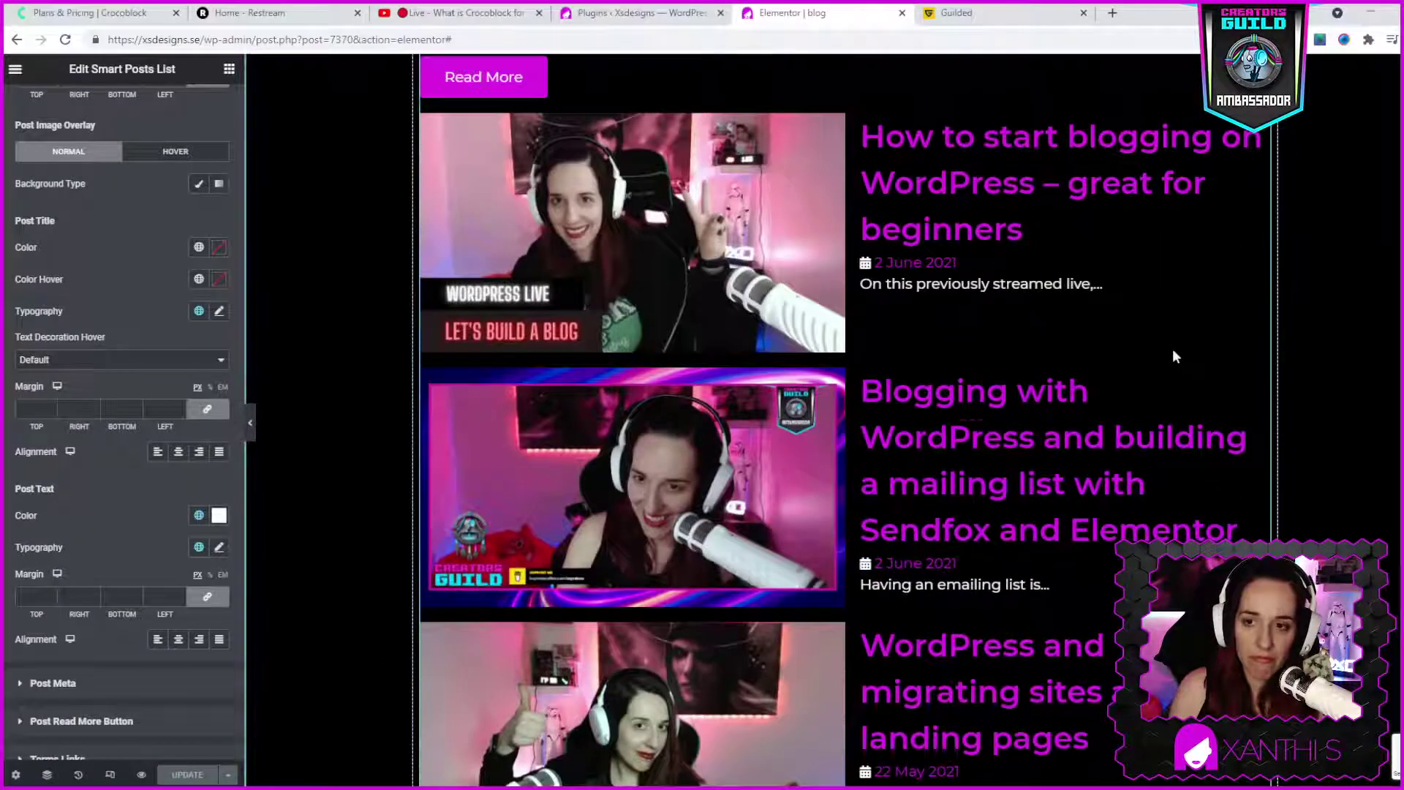
pyautogui.scroll(7, 1173, 348)
pyautogui.scroll(-2, 1162, 323)
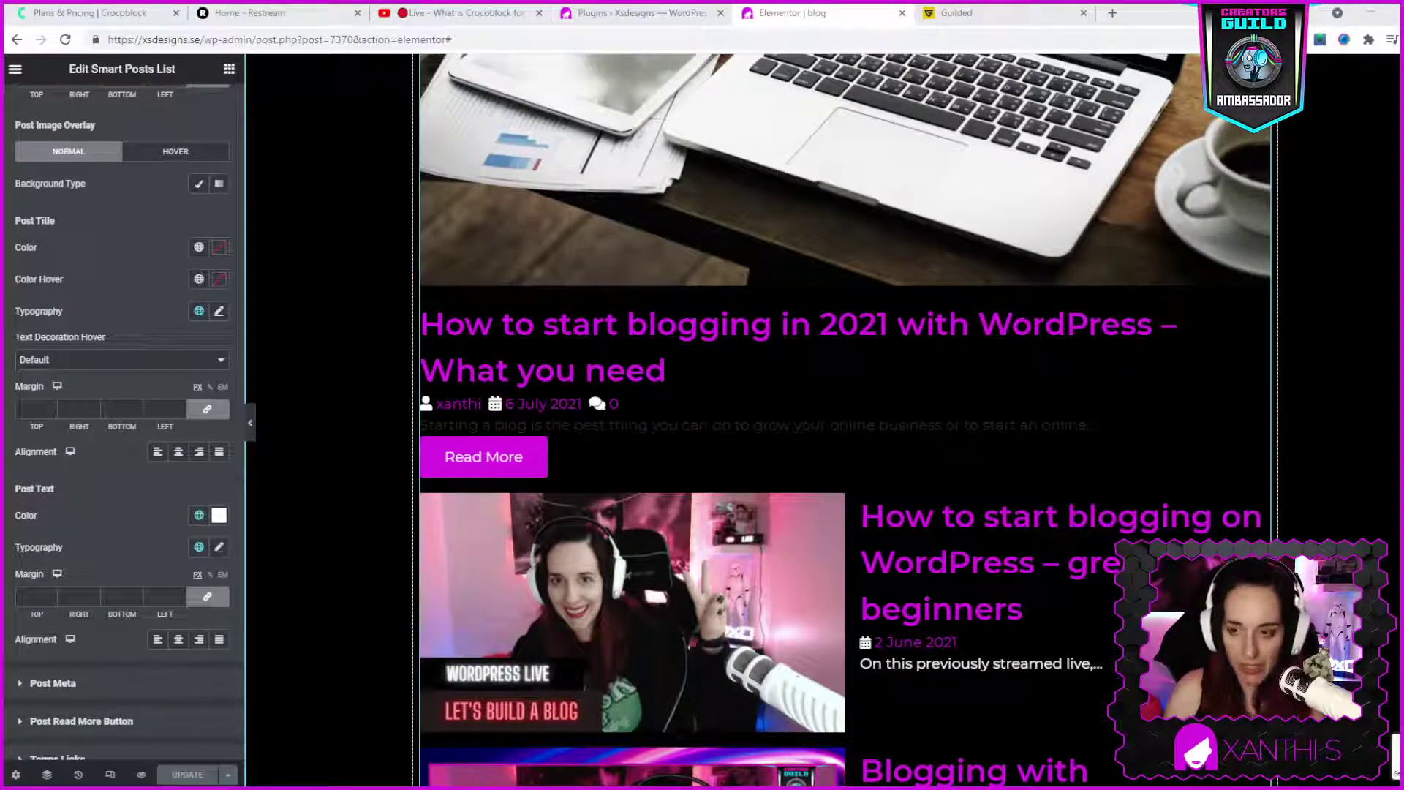
pyautogui.scroll(6, 845, 421)
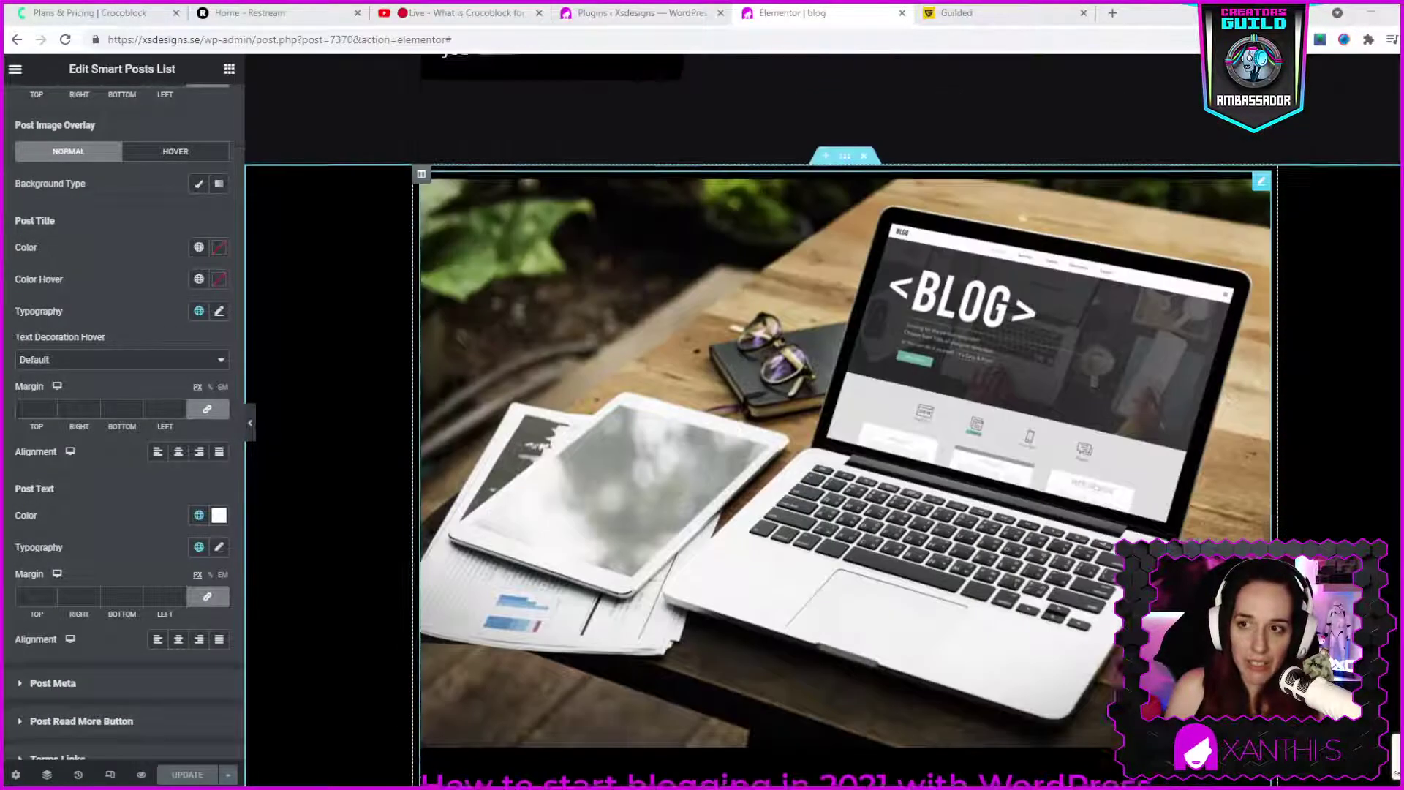
pyautogui.scroll(1, 845, 420)
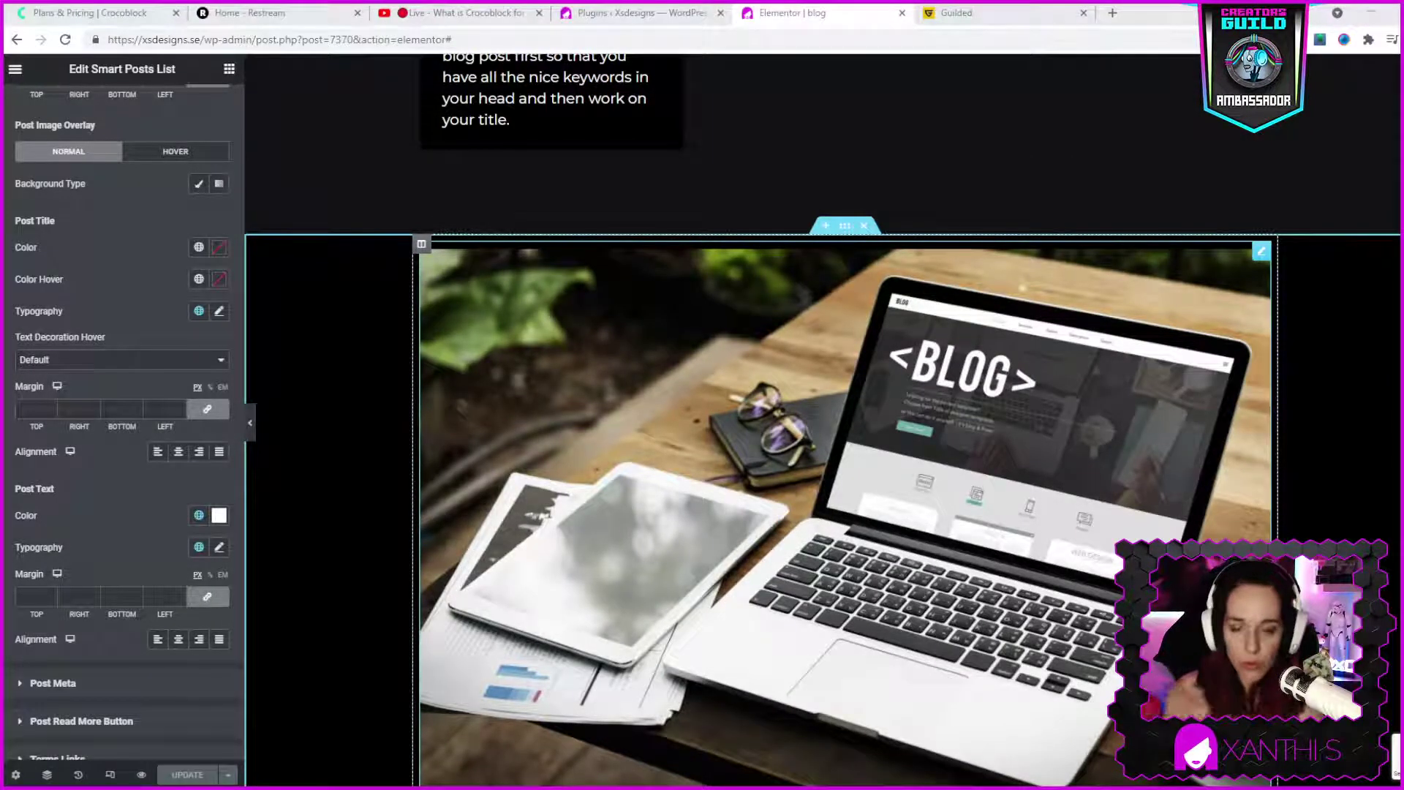
pyautogui.scroll(-12, 845, 421)
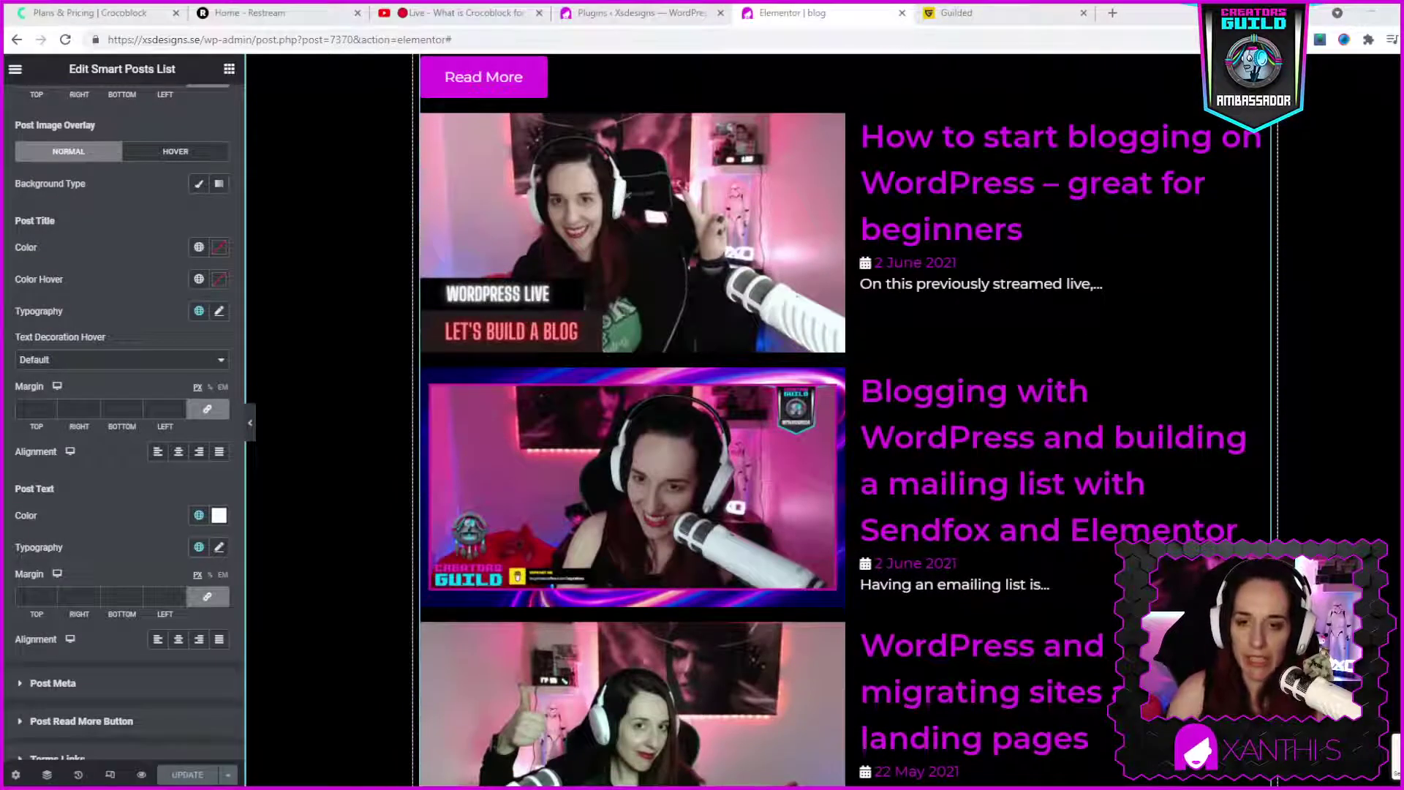
pyautogui.scroll(-3, 845, 421)
pyautogui.scroll(15, 845, 420)
pyautogui.scroll(15, 845, 421)
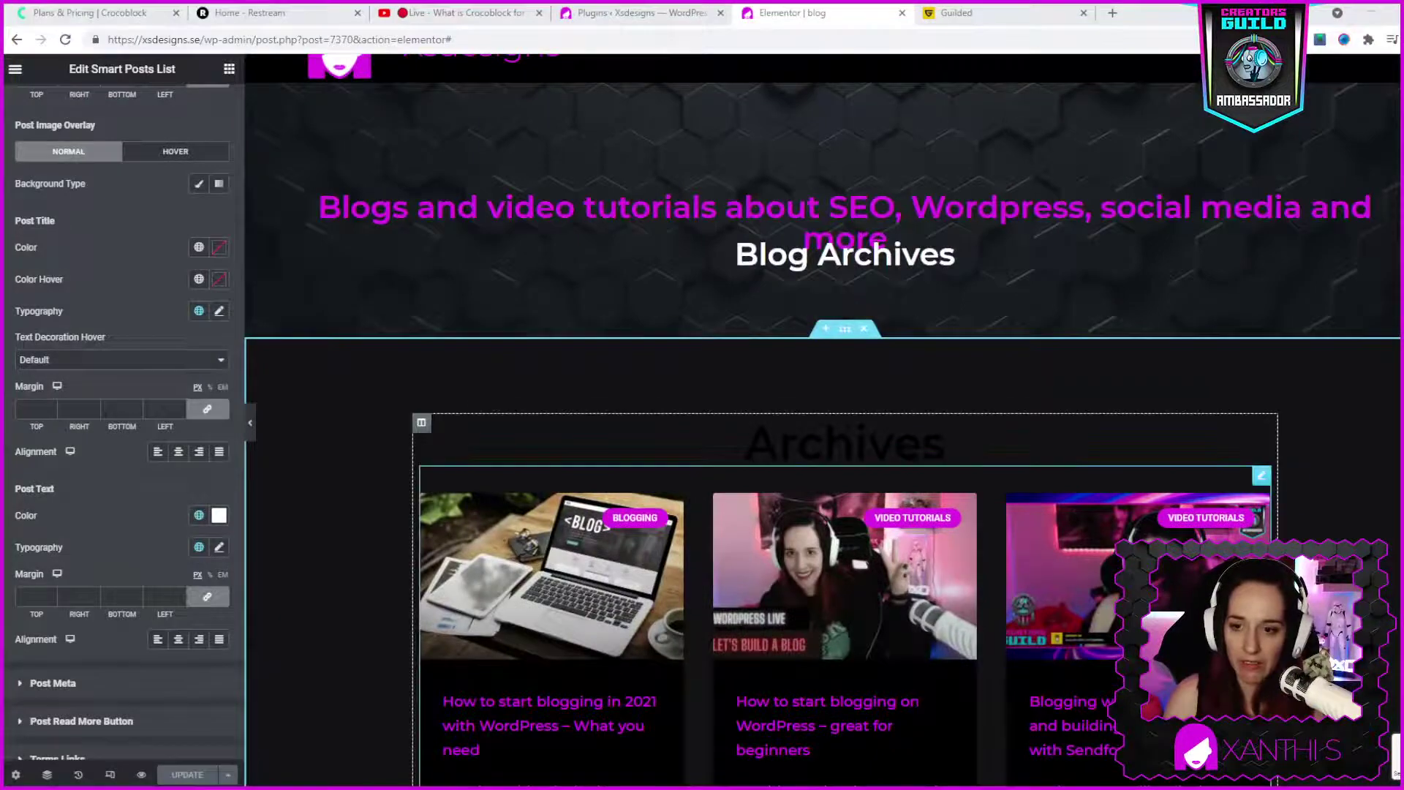
pyautogui.scroll(-1, 845, 421)
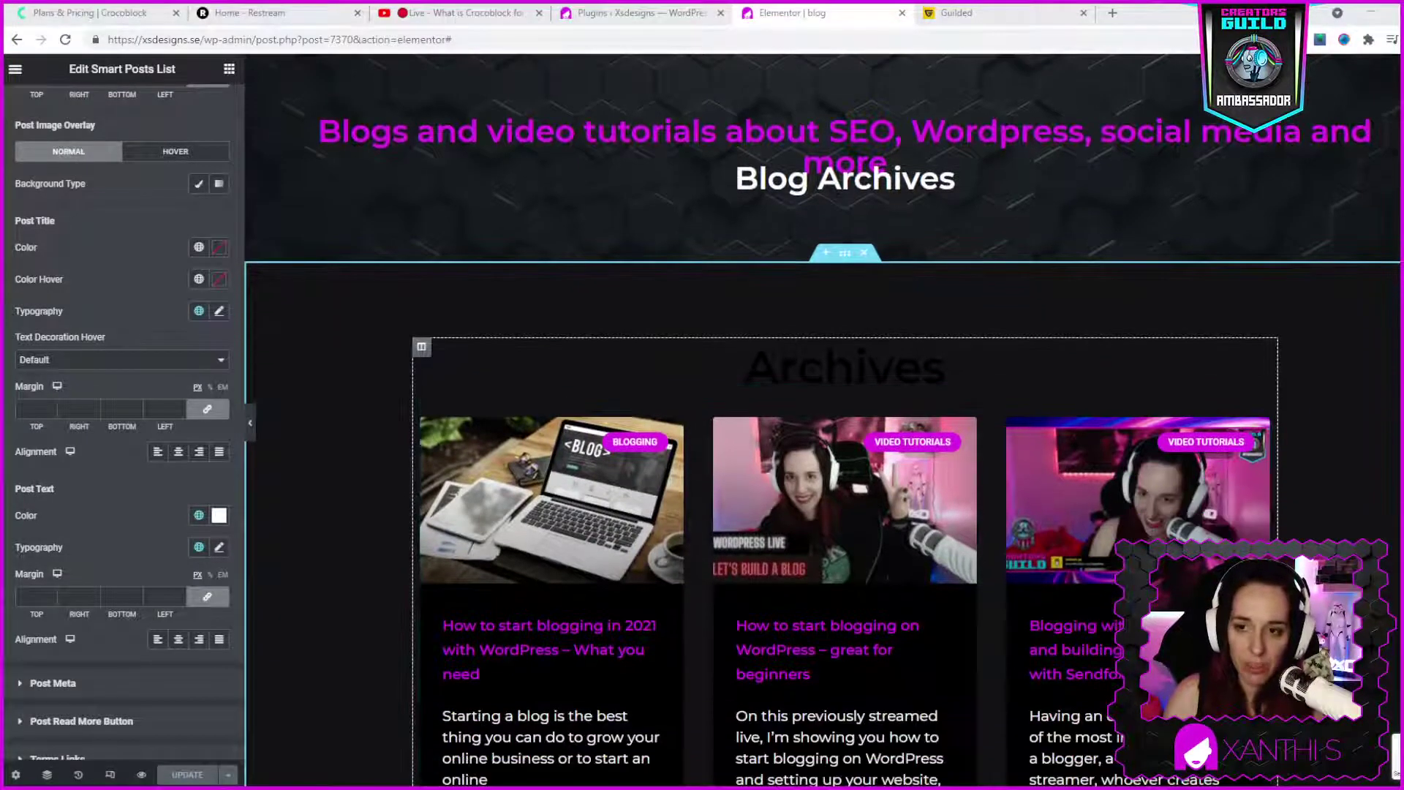
pyautogui.scroll(-1, 845, 421)
pyautogui.scroll(-20, 845, 421)
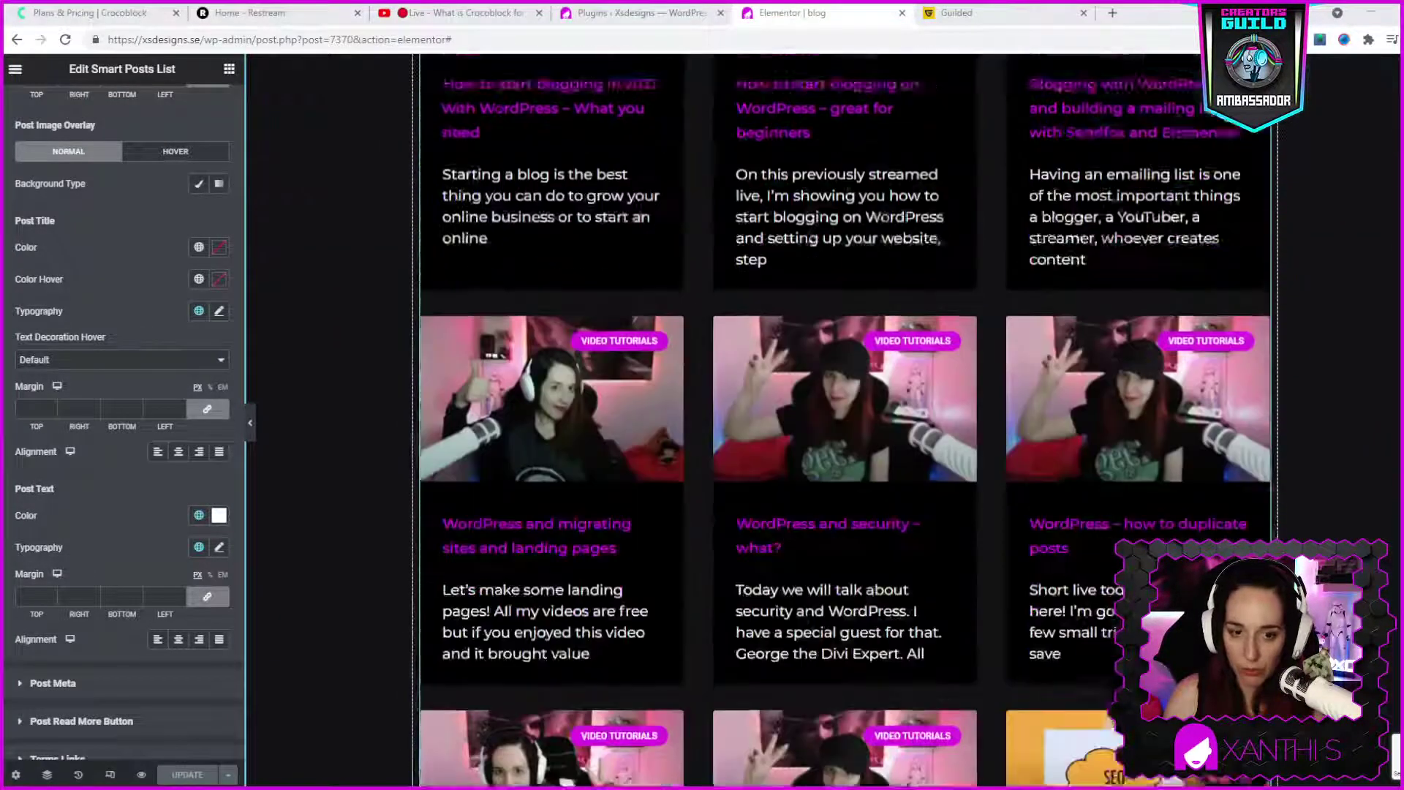
pyautogui.scroll(-3, 845, 420)
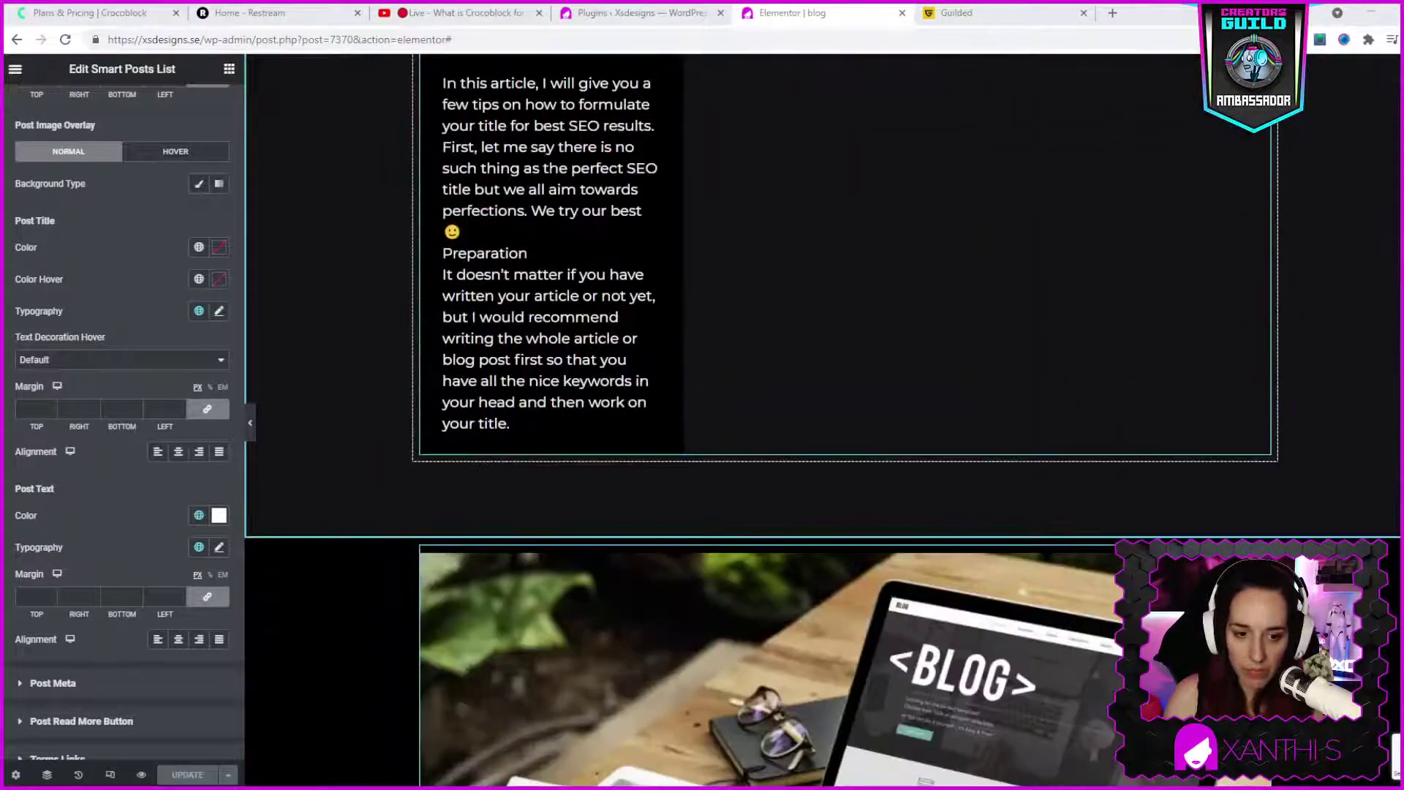
# - Delete the section containing the Archives heading and its three-column post grid
pyautogui.scroll(10, 846, 421)
pyautogui.scroll(7, 845, 421)
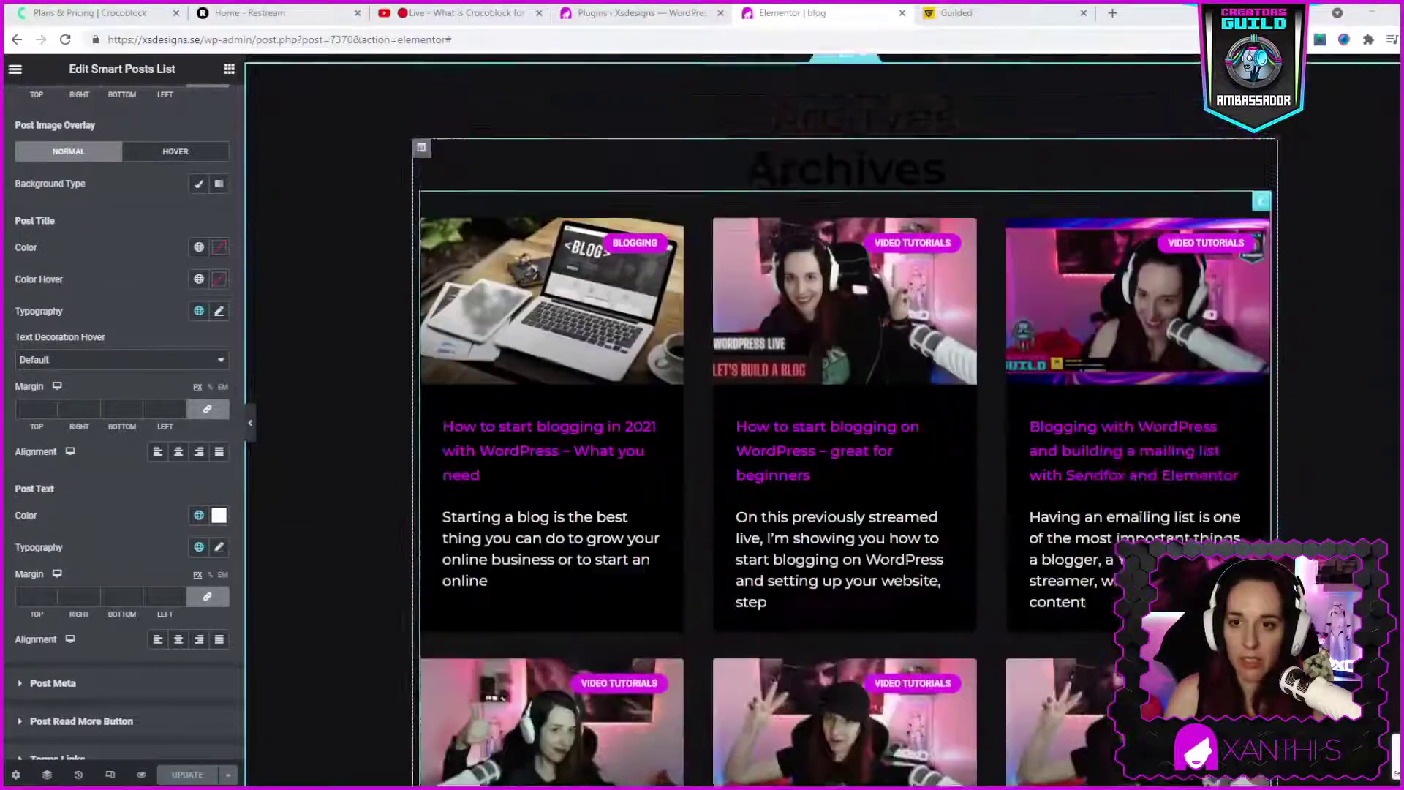
pyautogui.click(866, 257)
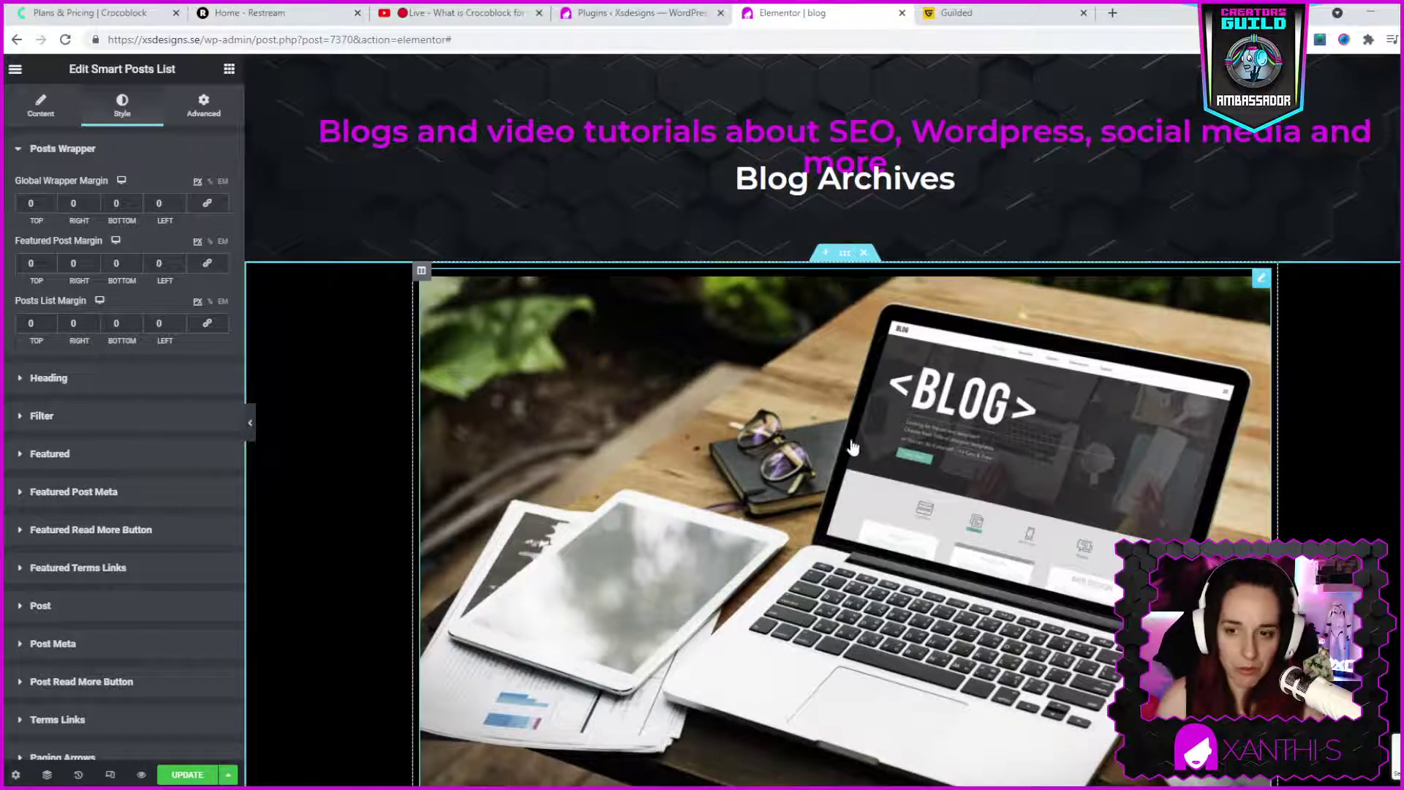
# - Review the Smart Posts List under the blog header, from the featured post to the last listed post
pyautogui.scroll(-10, 848, 450)
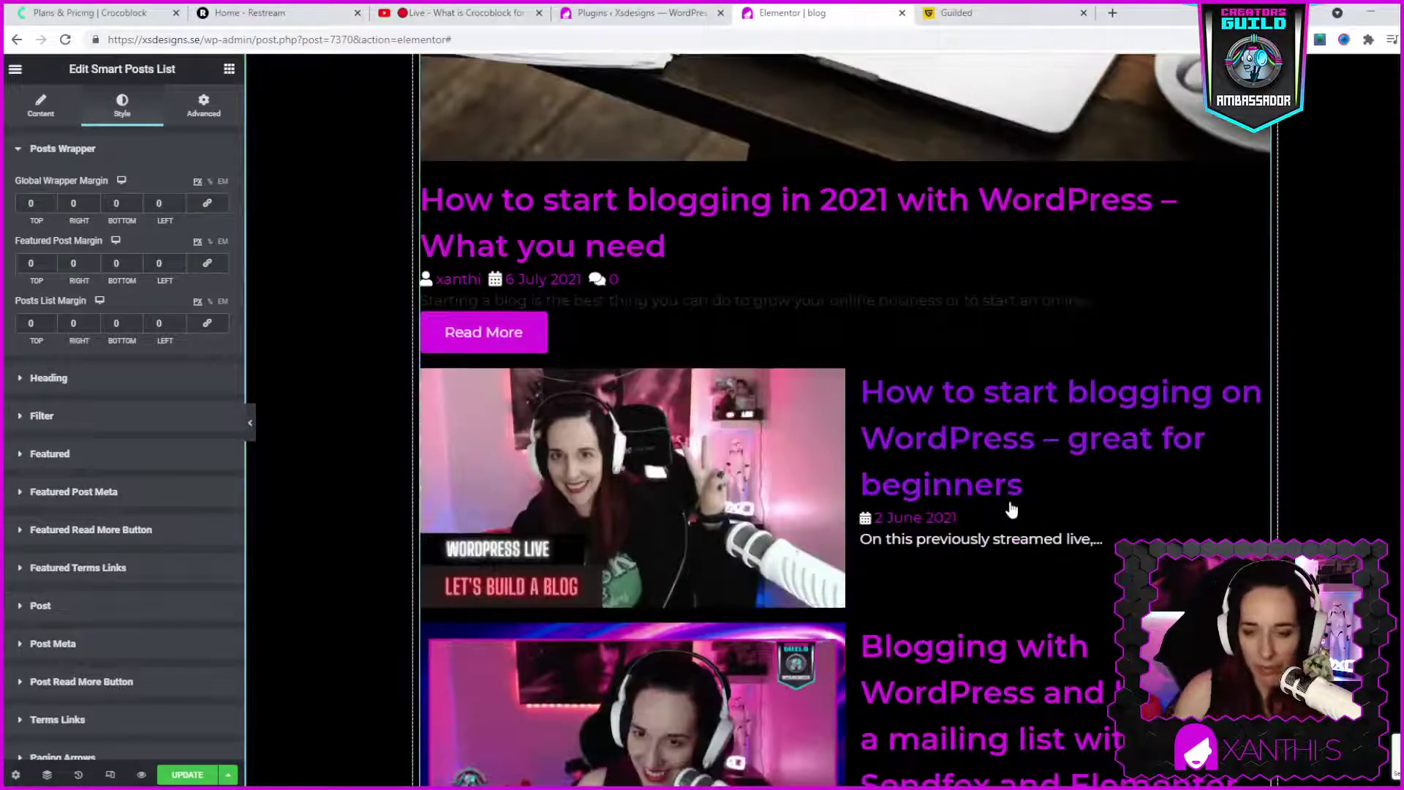
pyautogui.scroll(-2, 1008, 505)
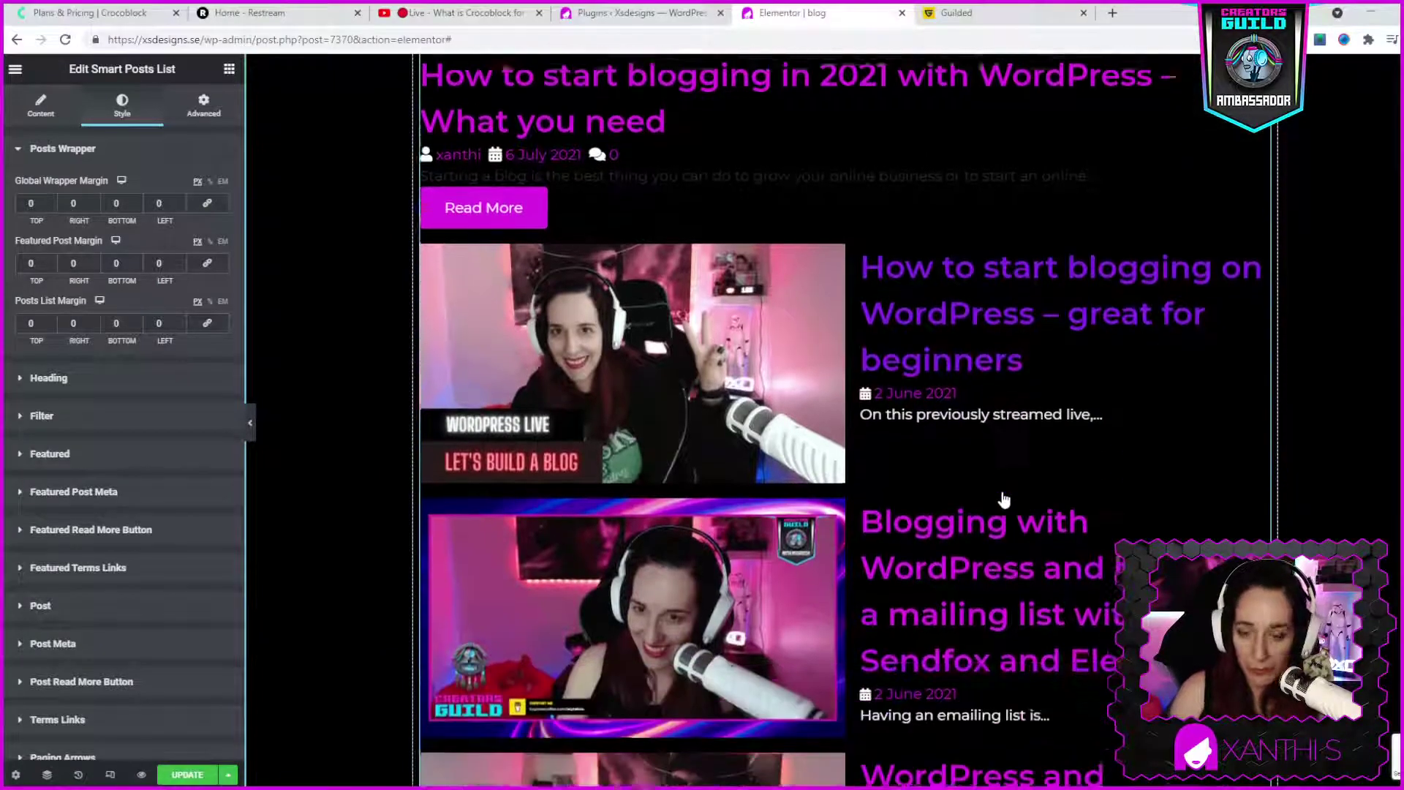
pyautogui.scroll(-5, 975, 259)
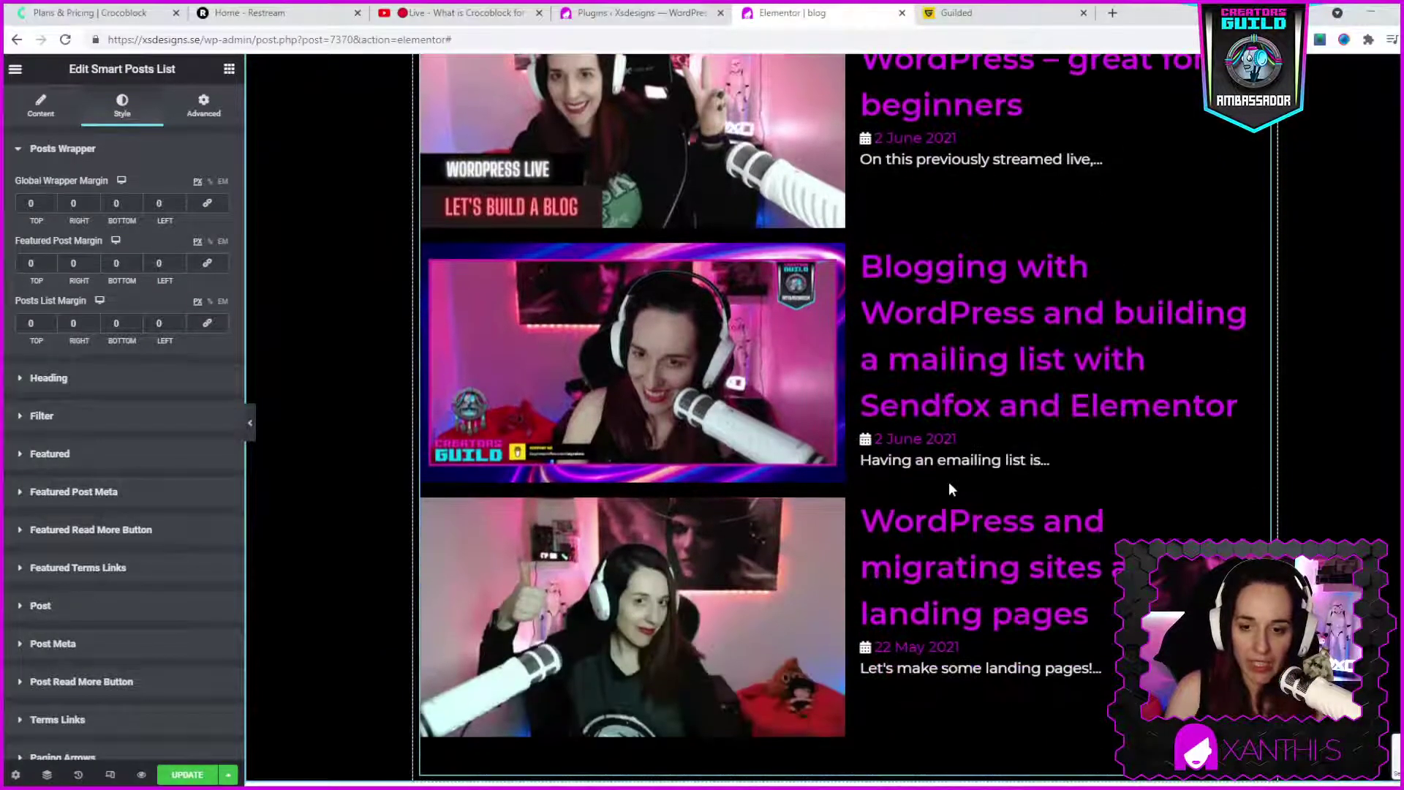
pyautogui.scroll(4, 968, 572)
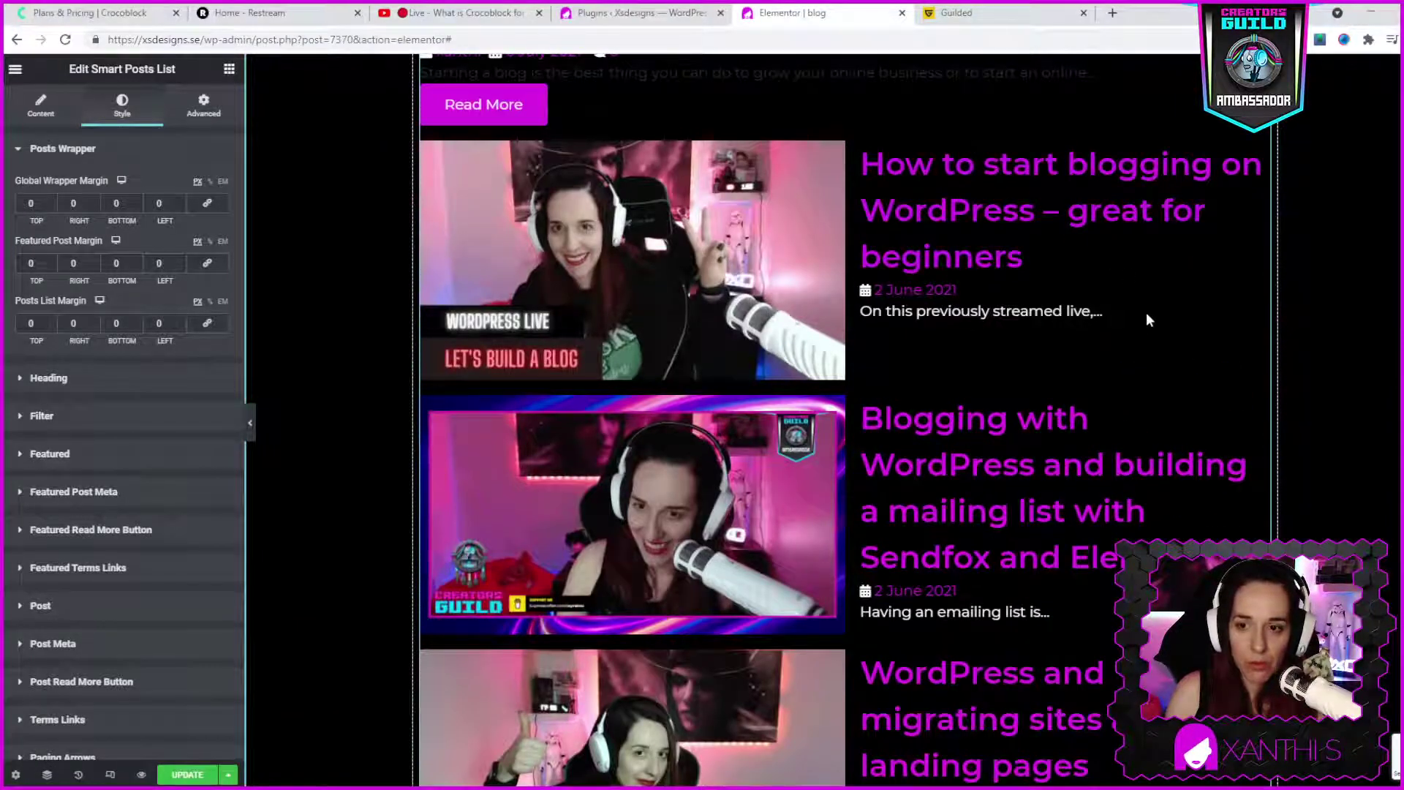
pyautogui.scroll(-6, 1094, 424)
pyautogui.scroll(13, 932, 370)
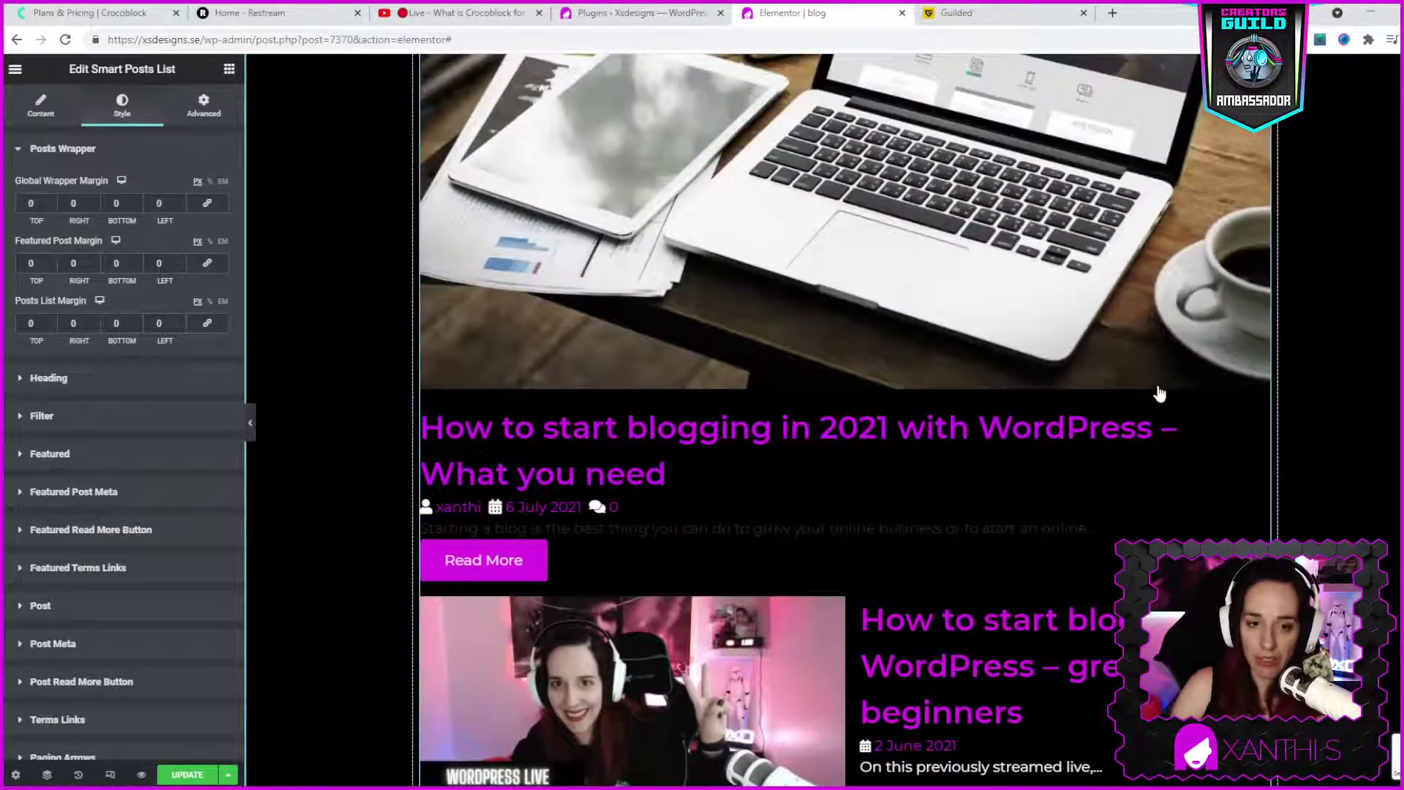
pyautogui.scroll(-9, 1156, 395)
pyautogui.scroll(-2, 987, 388)
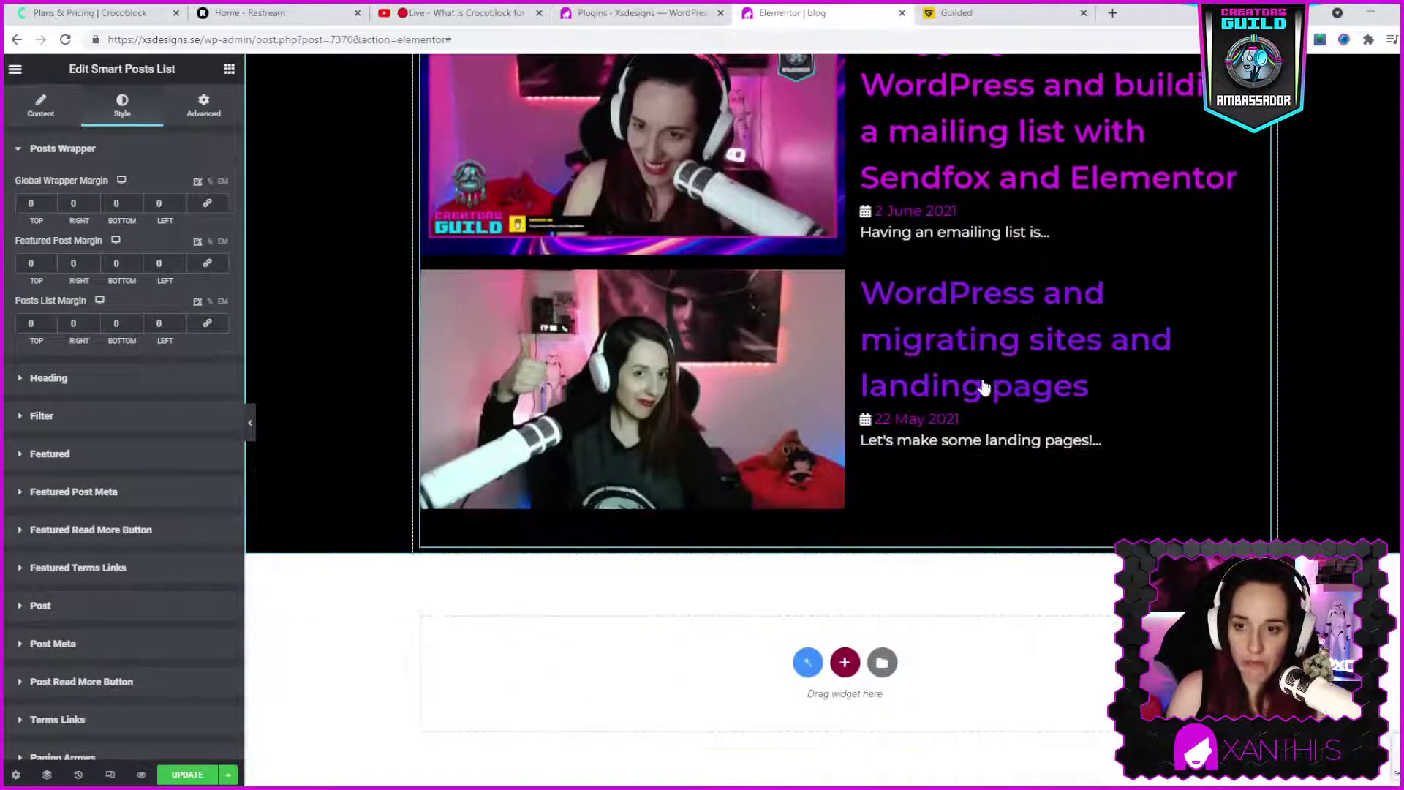
# - Set the columns number of the Smart Posts List to 2 in its content settings
pyautogui.click(40, 106)
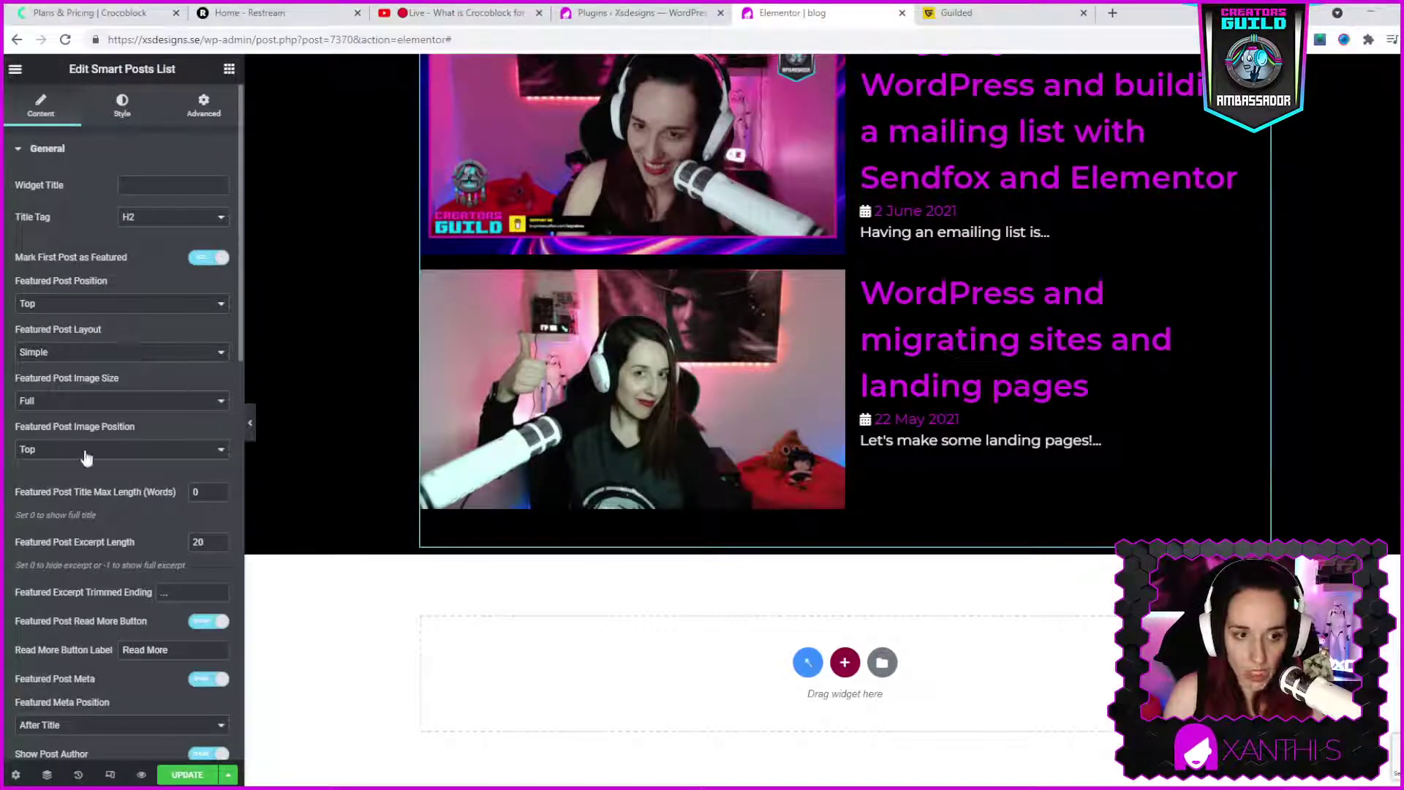
pyautogui.scroll(-3, 117, 505)
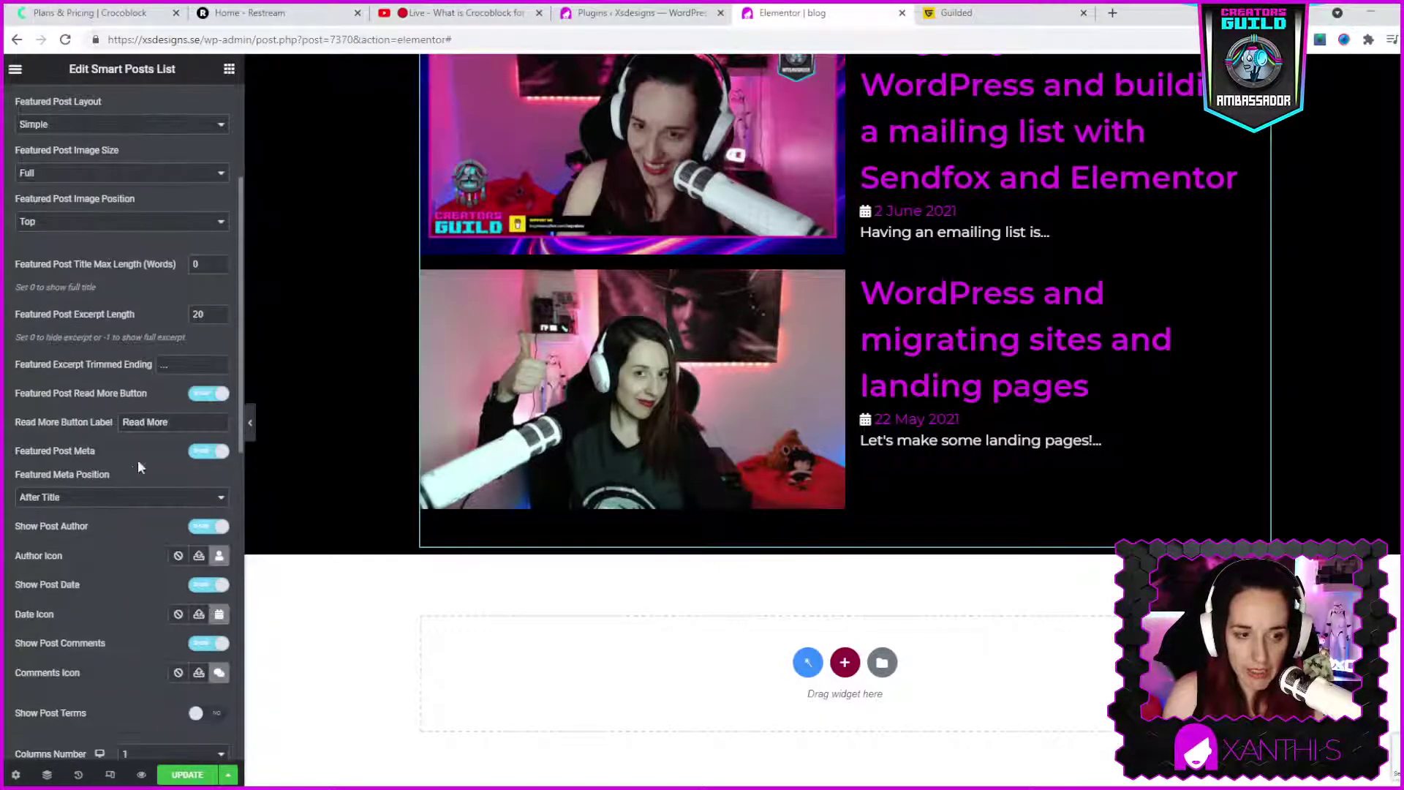
pyautogui.scroll(-2, 128, 504)
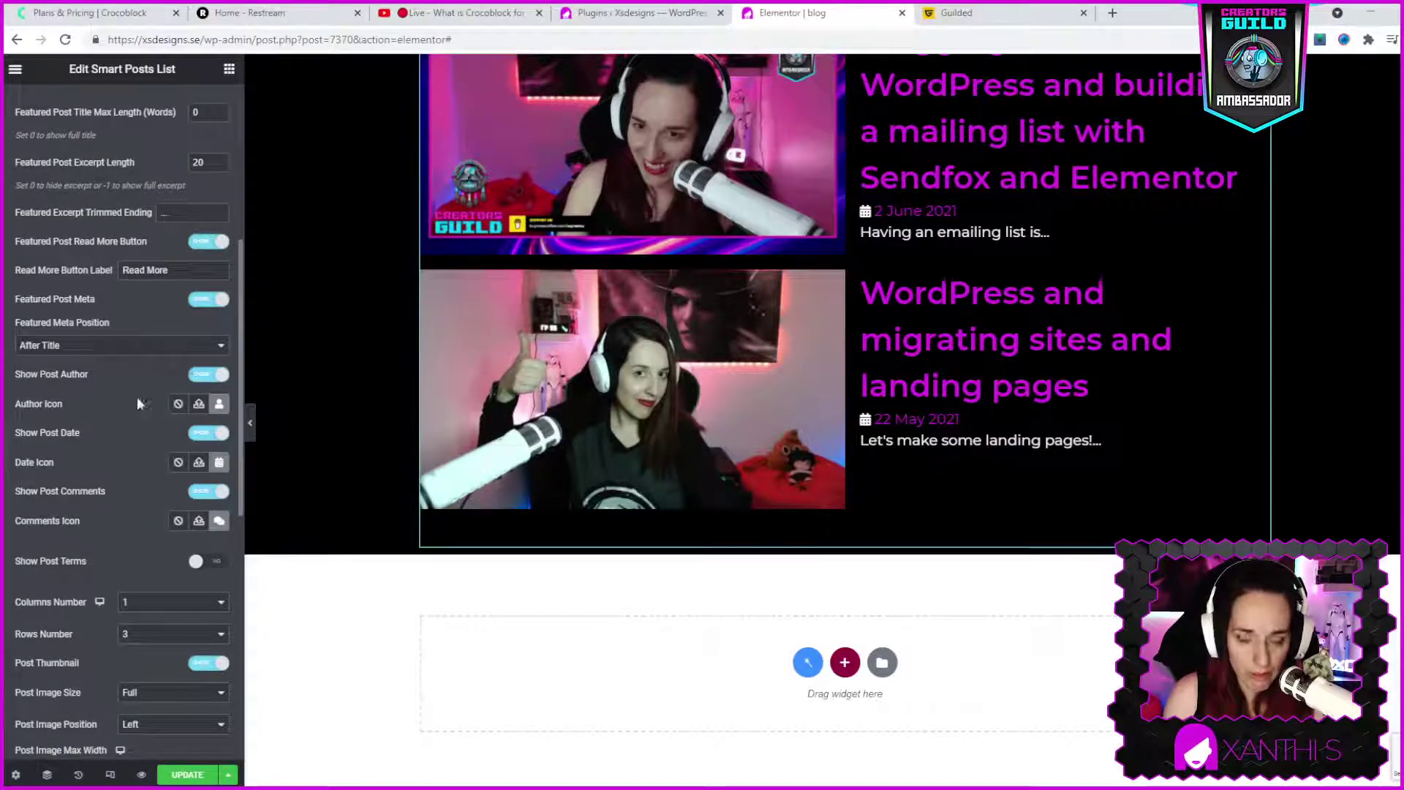
pyautogui.scroll(-2, 111, 396)
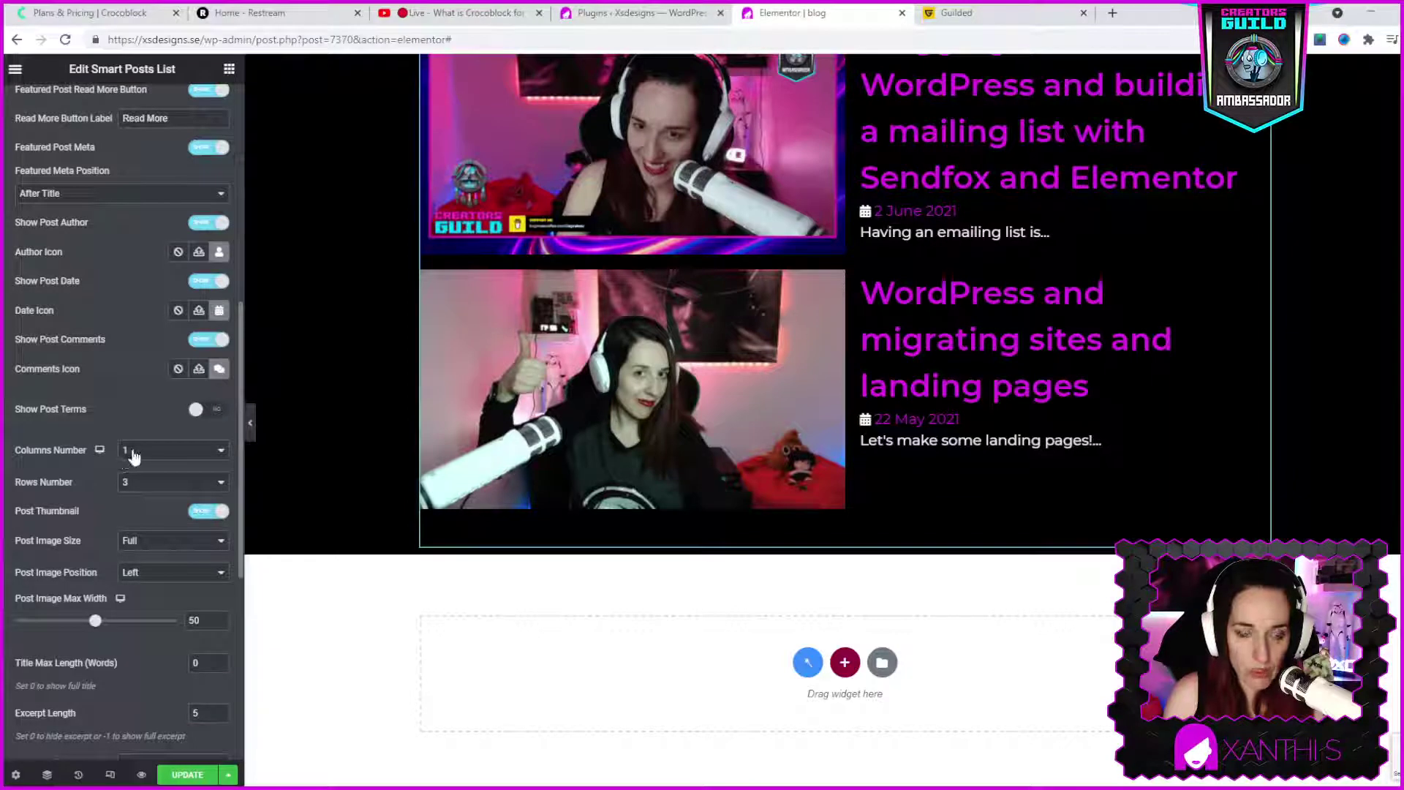
pyautogui.click(137, 490)
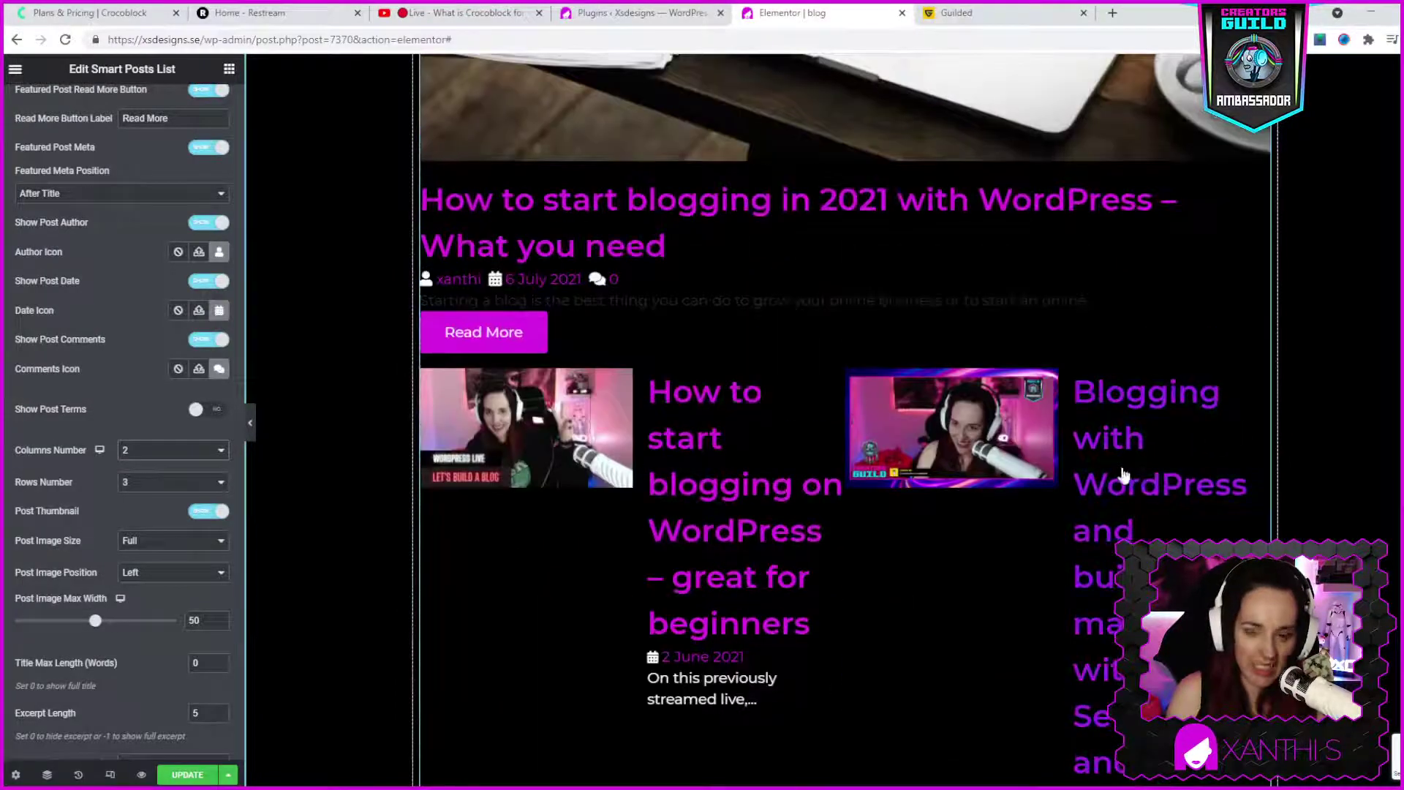
# - Set the post image position of the Smart Posts List to Top
pyautogui.scroll(-3, 141, 433)
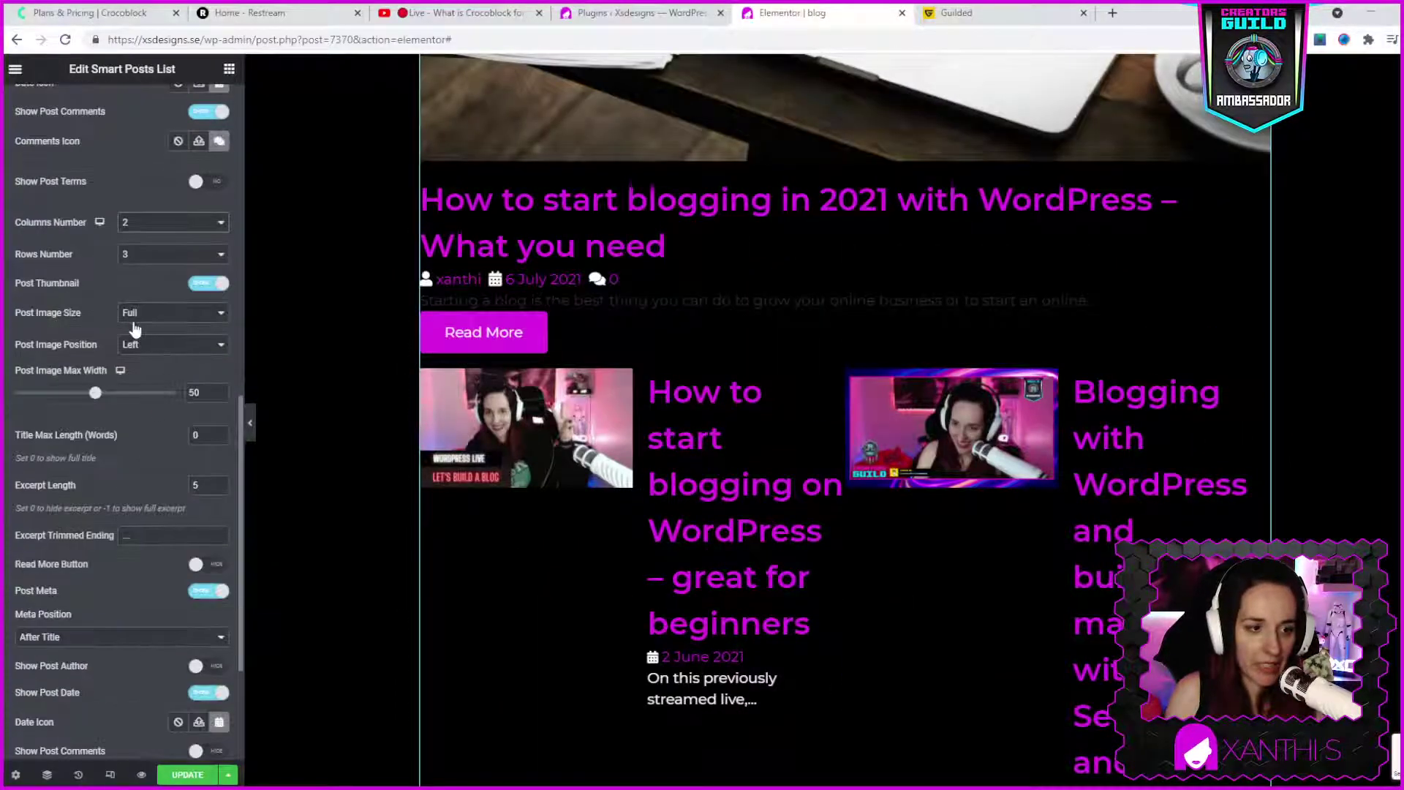
pyautogui.click(130, 354)
pyautogui.click(130, 365)
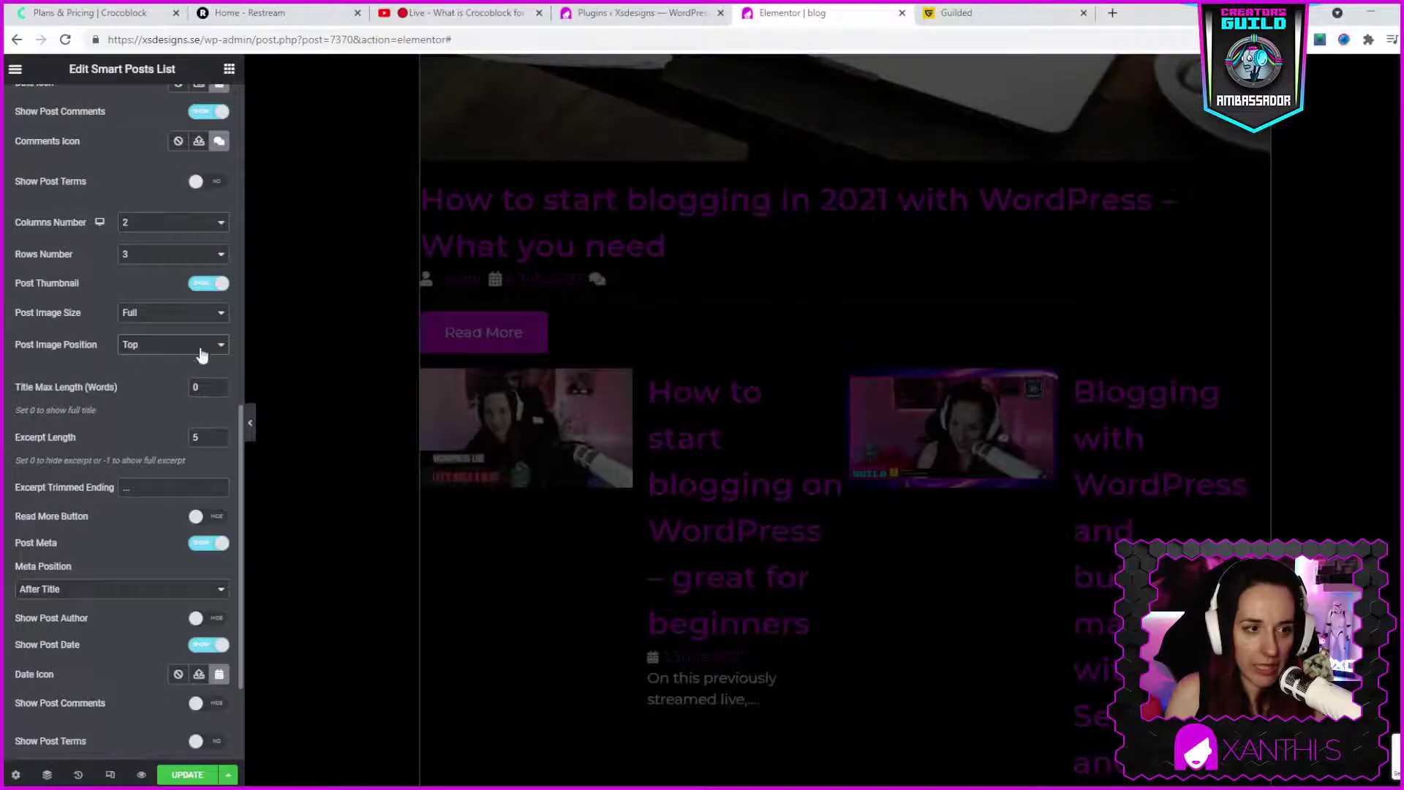
# - Examine the two-column posts layout and preview the page down to the footer with the editing panel hidden
pyautogui.scroll(-7, 1095, 329)
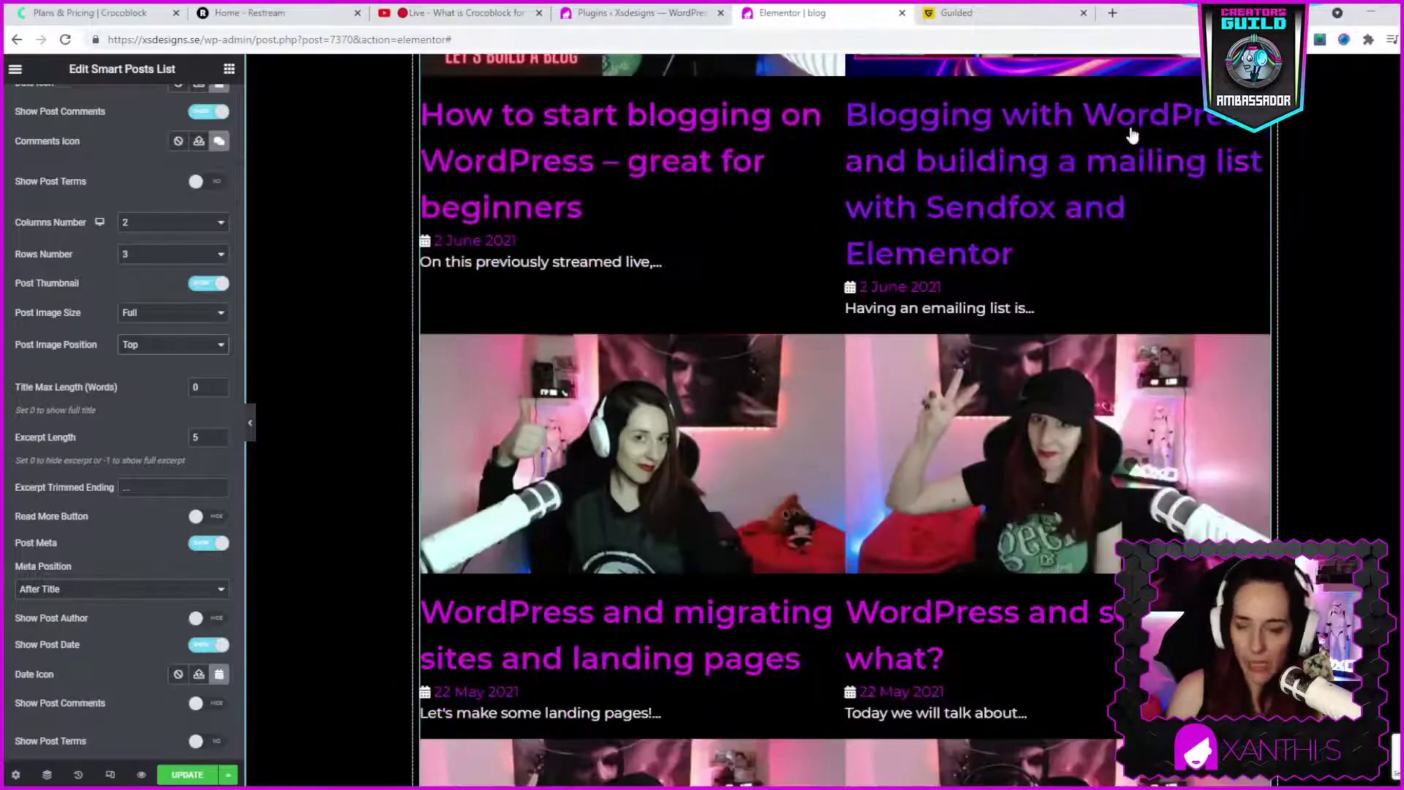
pyautogui.scroll(-4, 1131, 134)
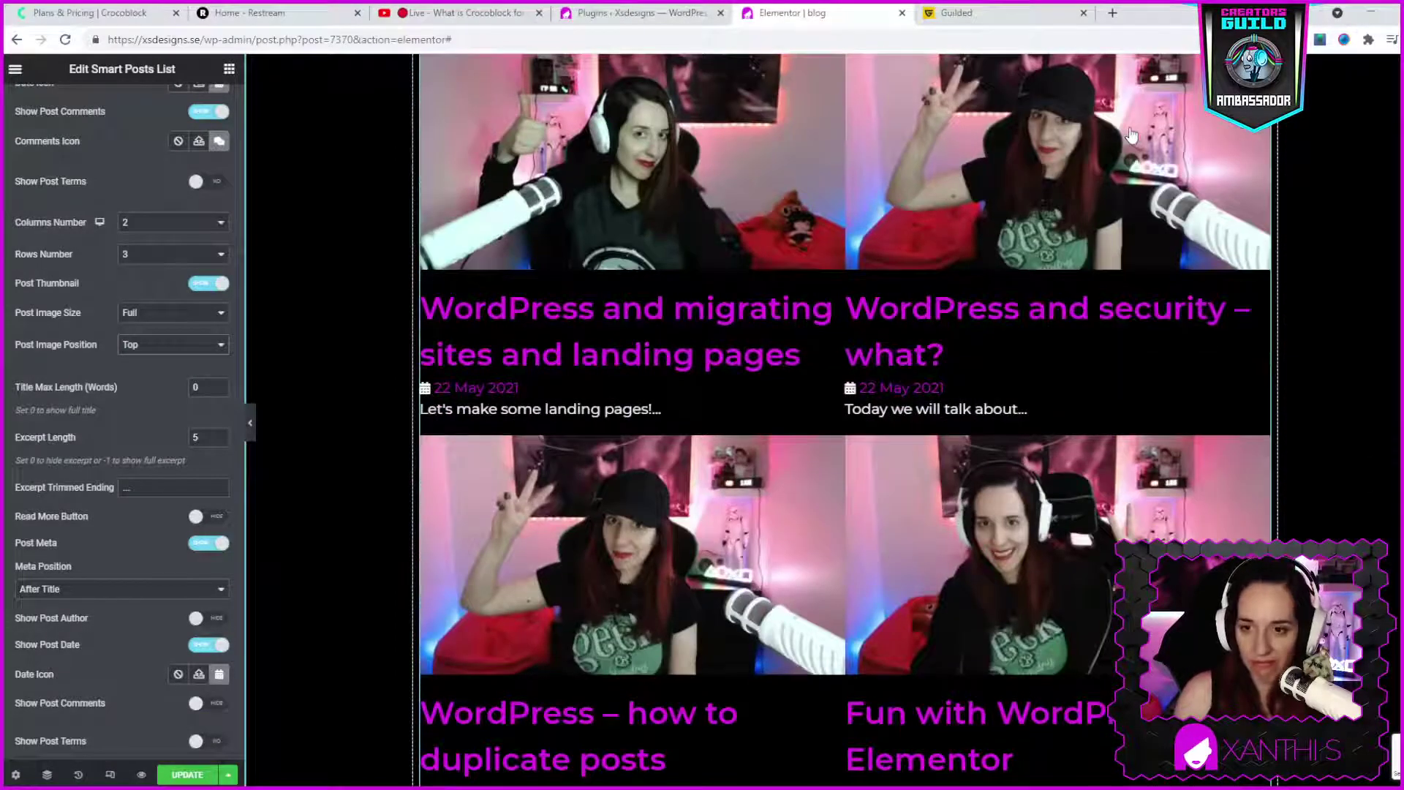
pyautogui.scroll(-4, 1131, 134)
pyautogui.scroll(12, 1132, 134)
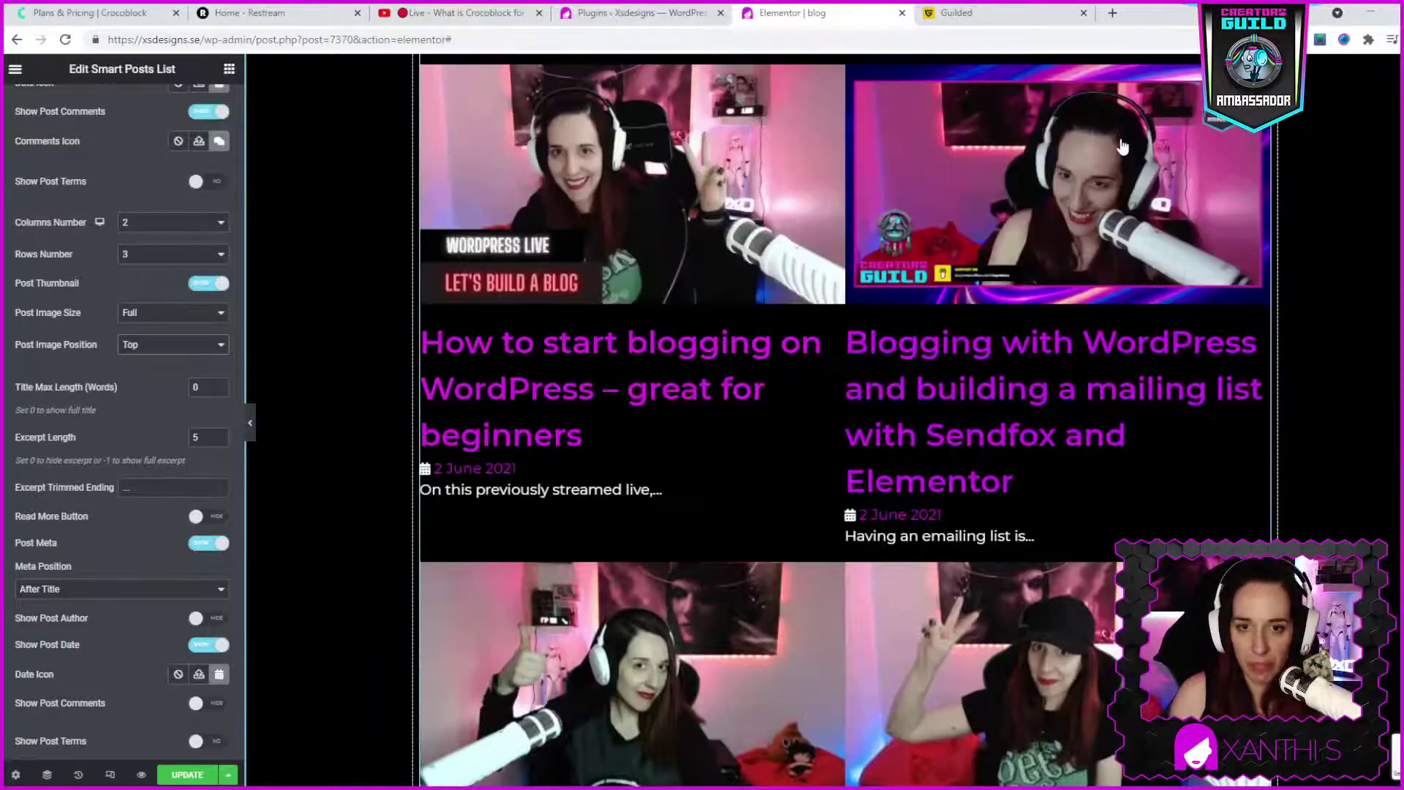
pyautogui.click(249, 424)
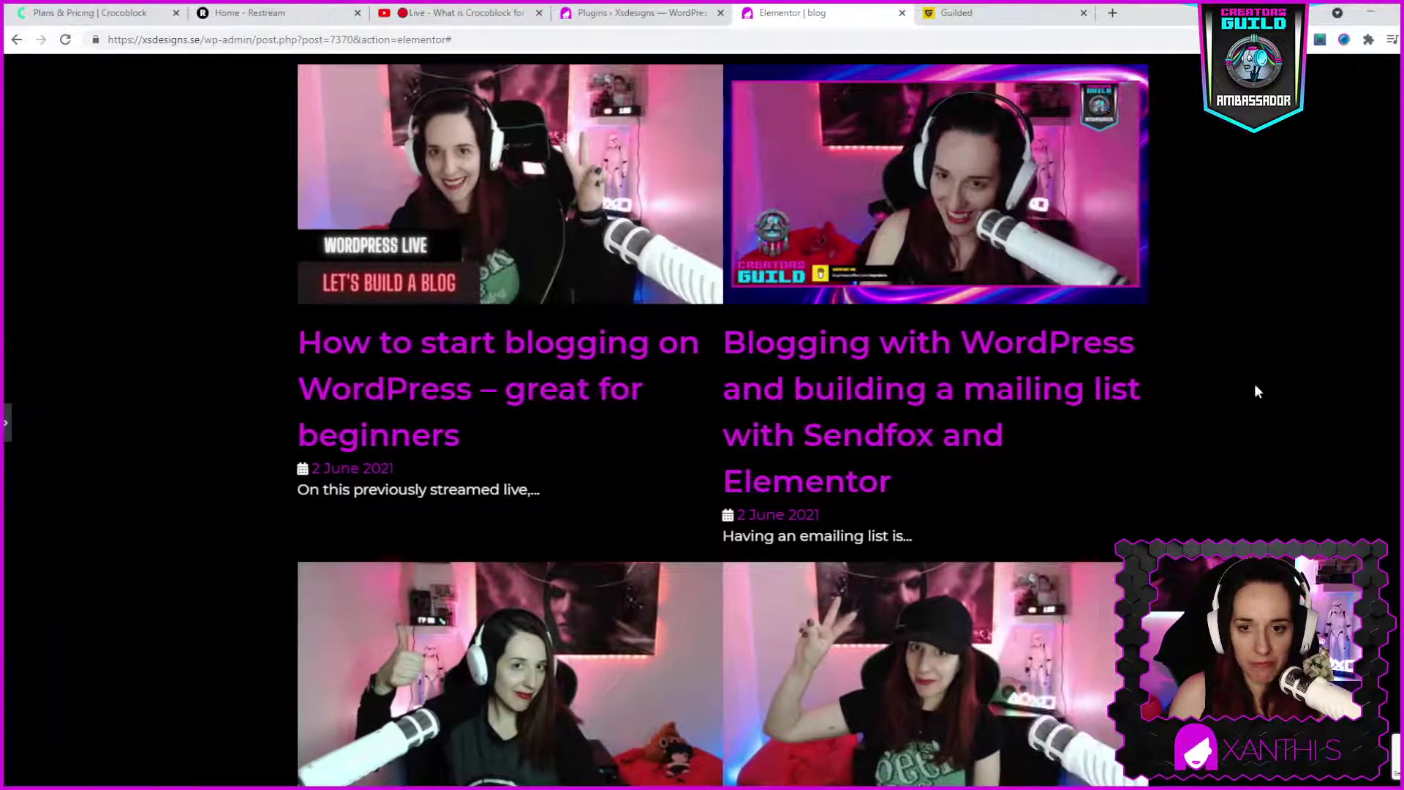
pyautogui.scroll(4, 1254, 392)
pyautogui.scroll(-2, 1228, 402)
pyautogui.scroll(-15, 1226, 398)
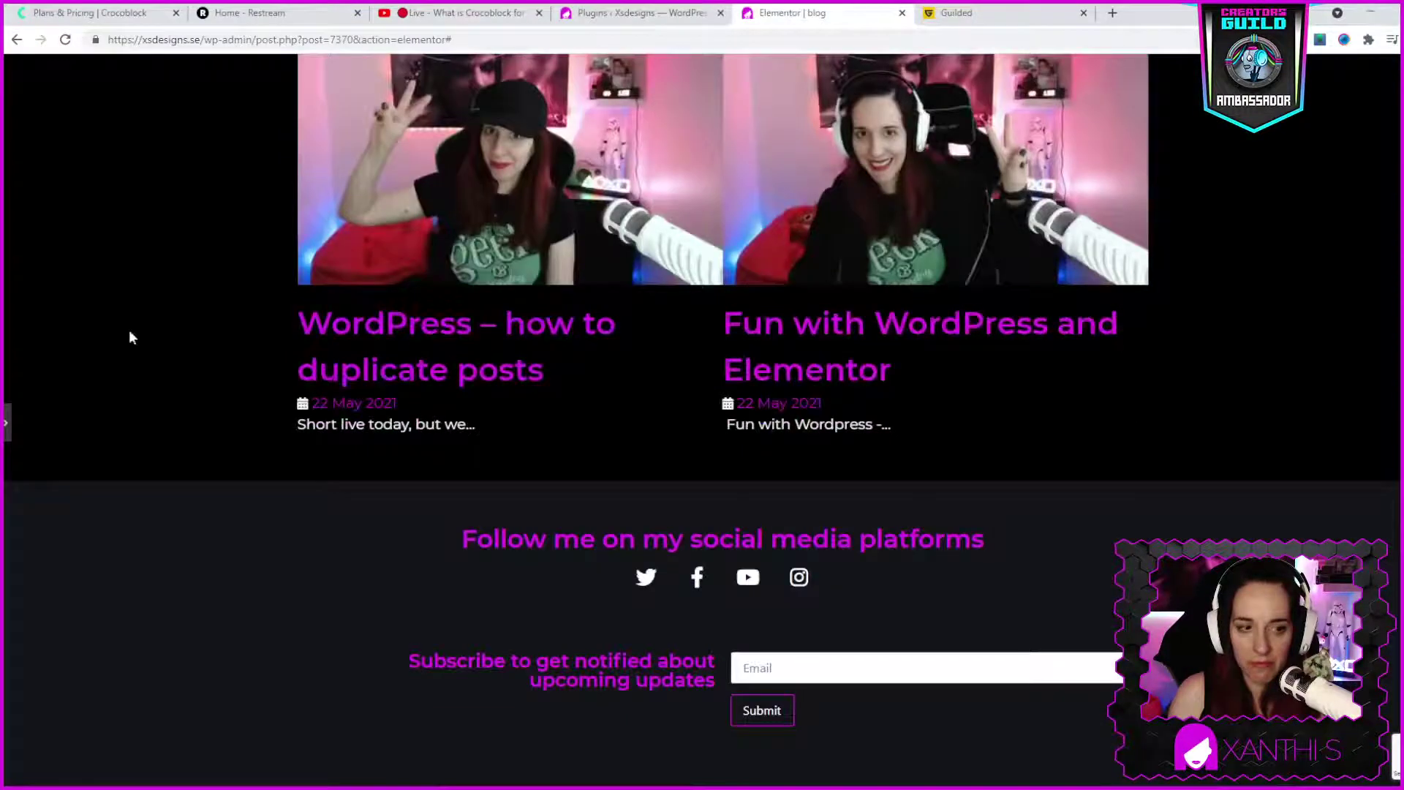
pyautogui.click(6, 422)
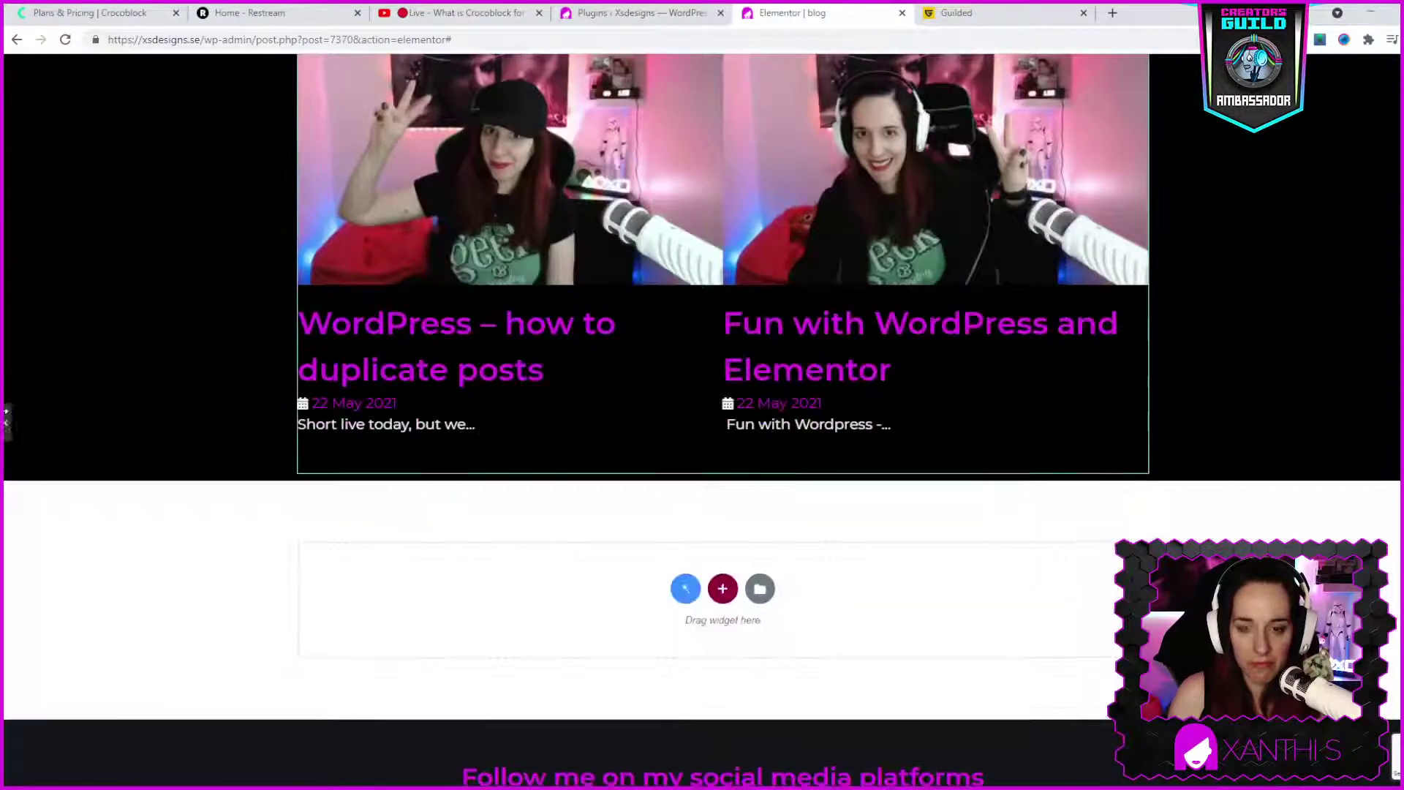
# - Set the Smart Posts List to 1 column and 4 rows
pyautogui.scroll(-3, 176, 366)
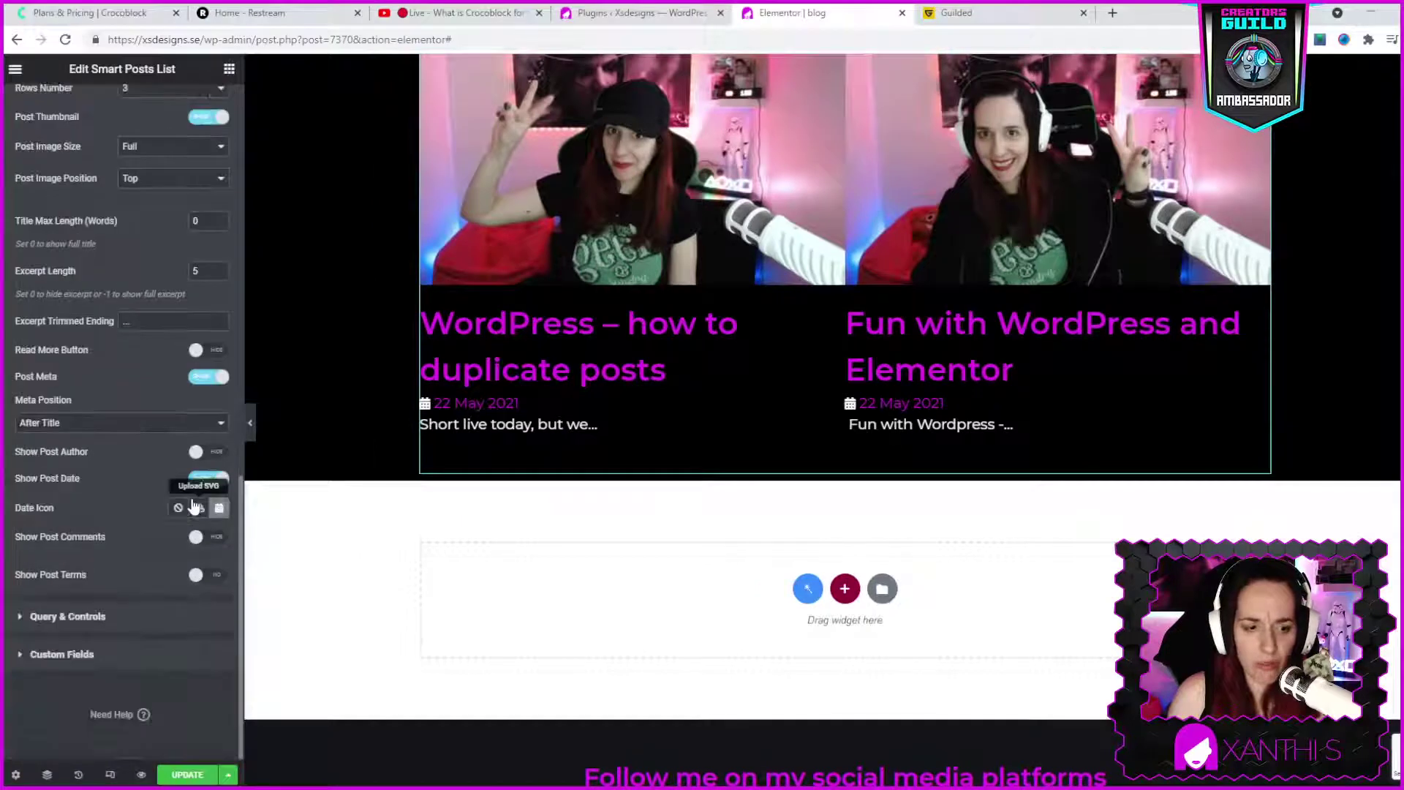
pyautogui.scroll(1, 130, 191)
pyautogui.scroll(2, 130, 192)
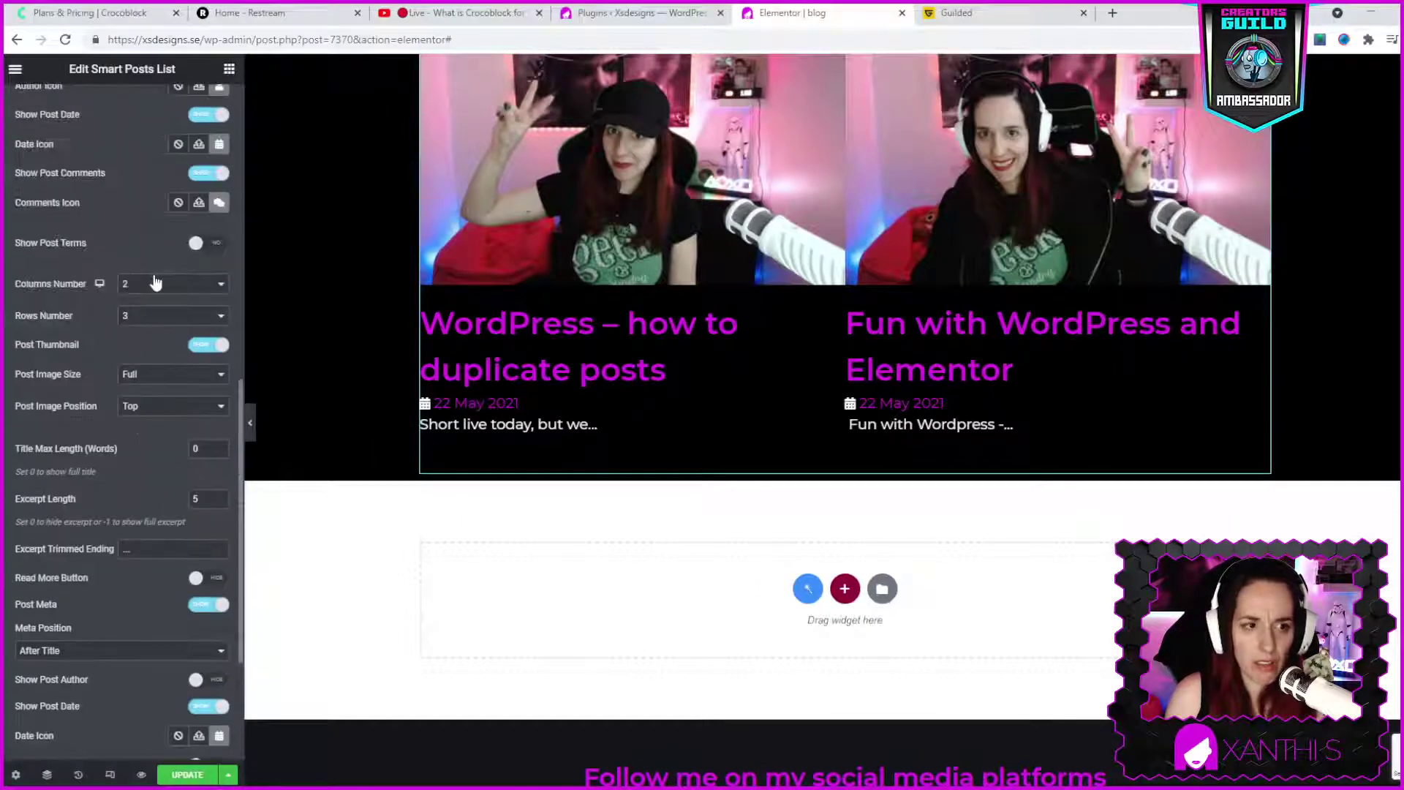
pyautogui.click(152, 316)
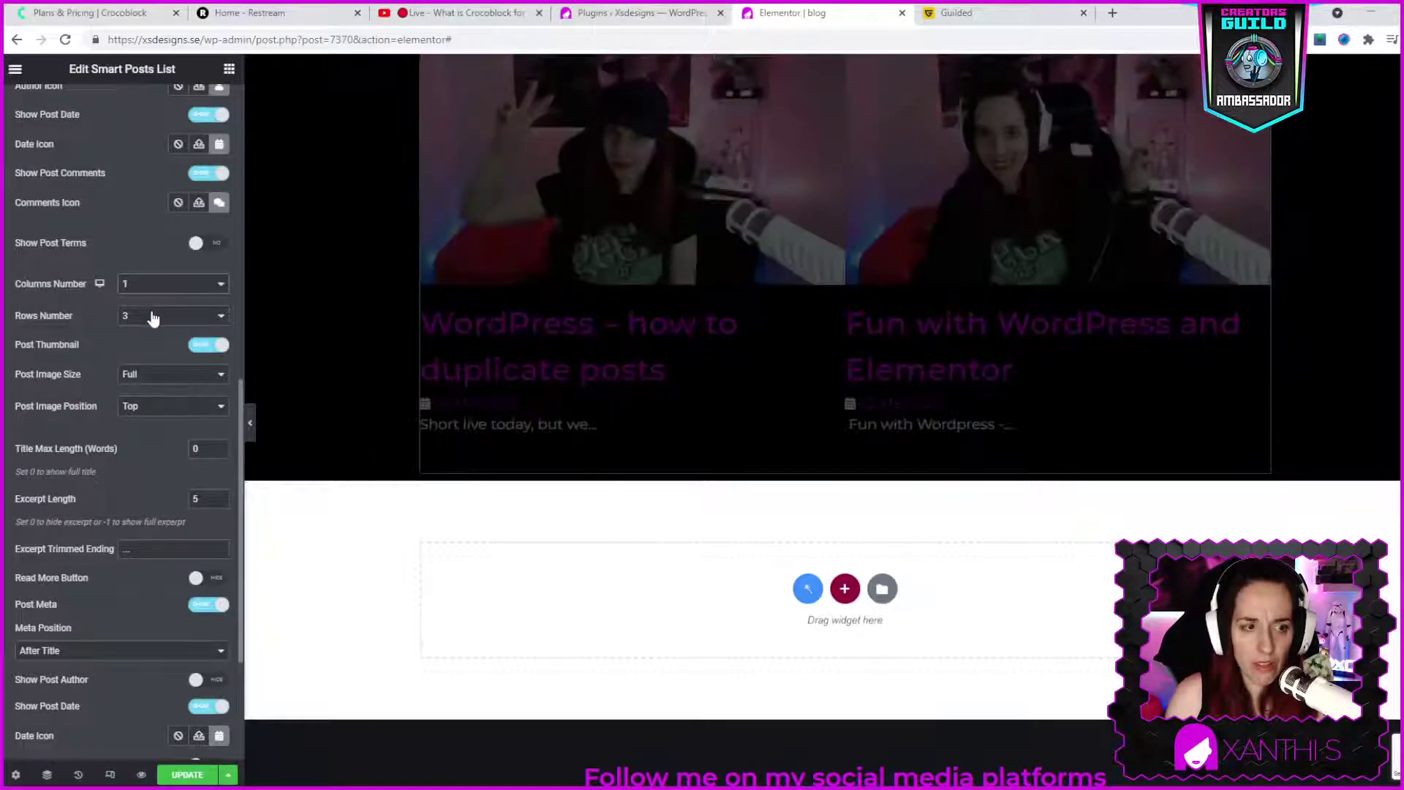
pyautogui.click(132, 314)
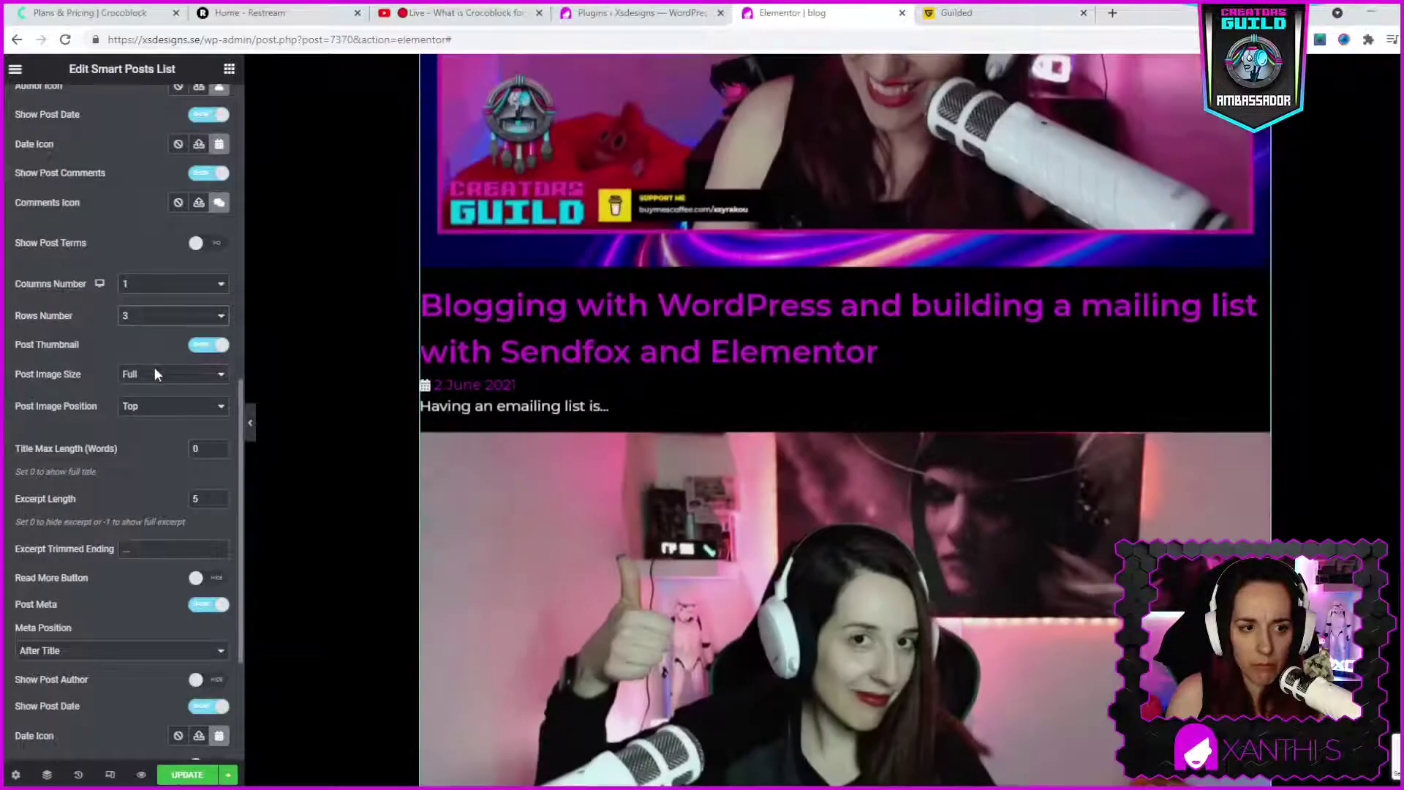
pyautogui.click(154, 366)
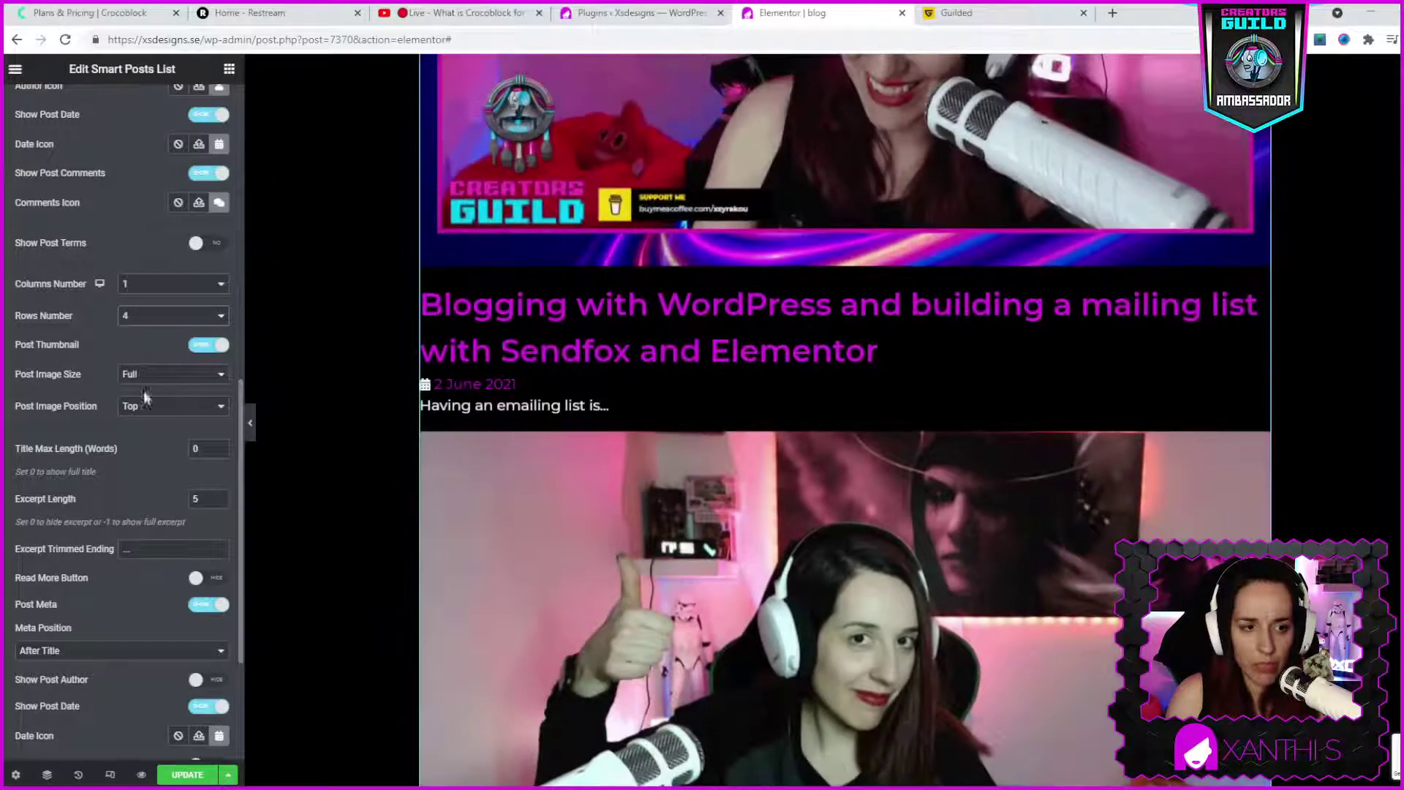
# - Set the post image position to Left and review the resulting layout of the listed posts
pyautogui.click(149, 377)
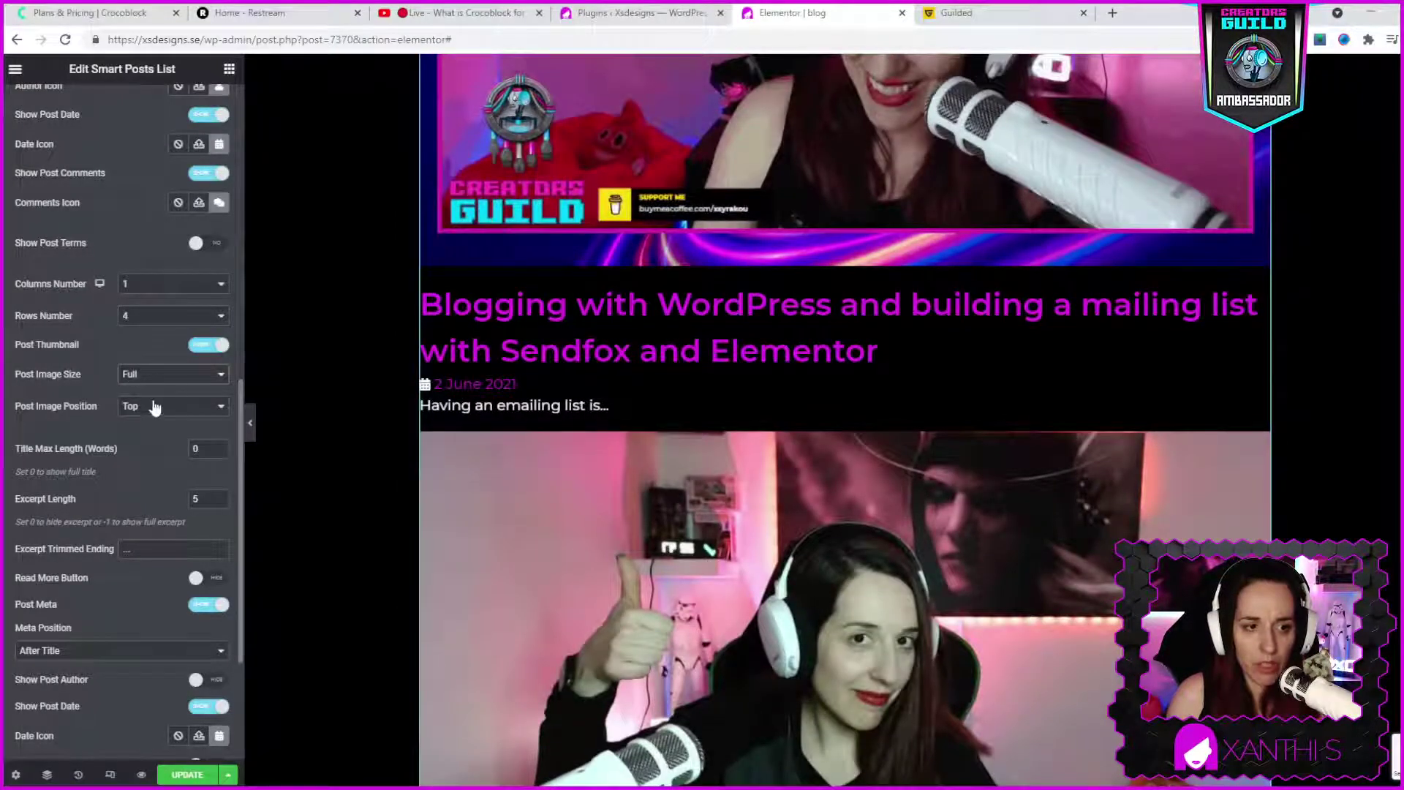
pyautogui.click(143, 429)
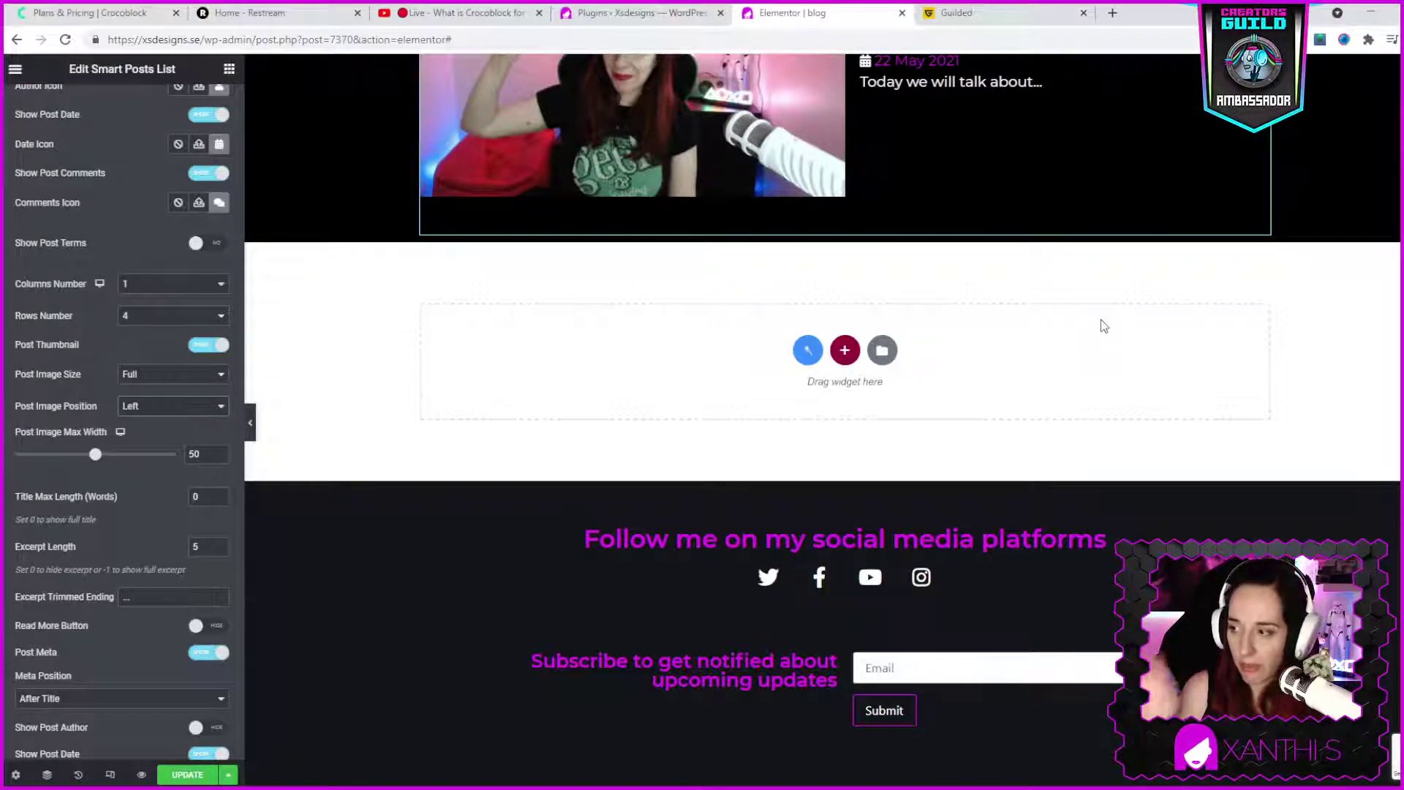
pyautogui.scroll(6, 1100, 319)
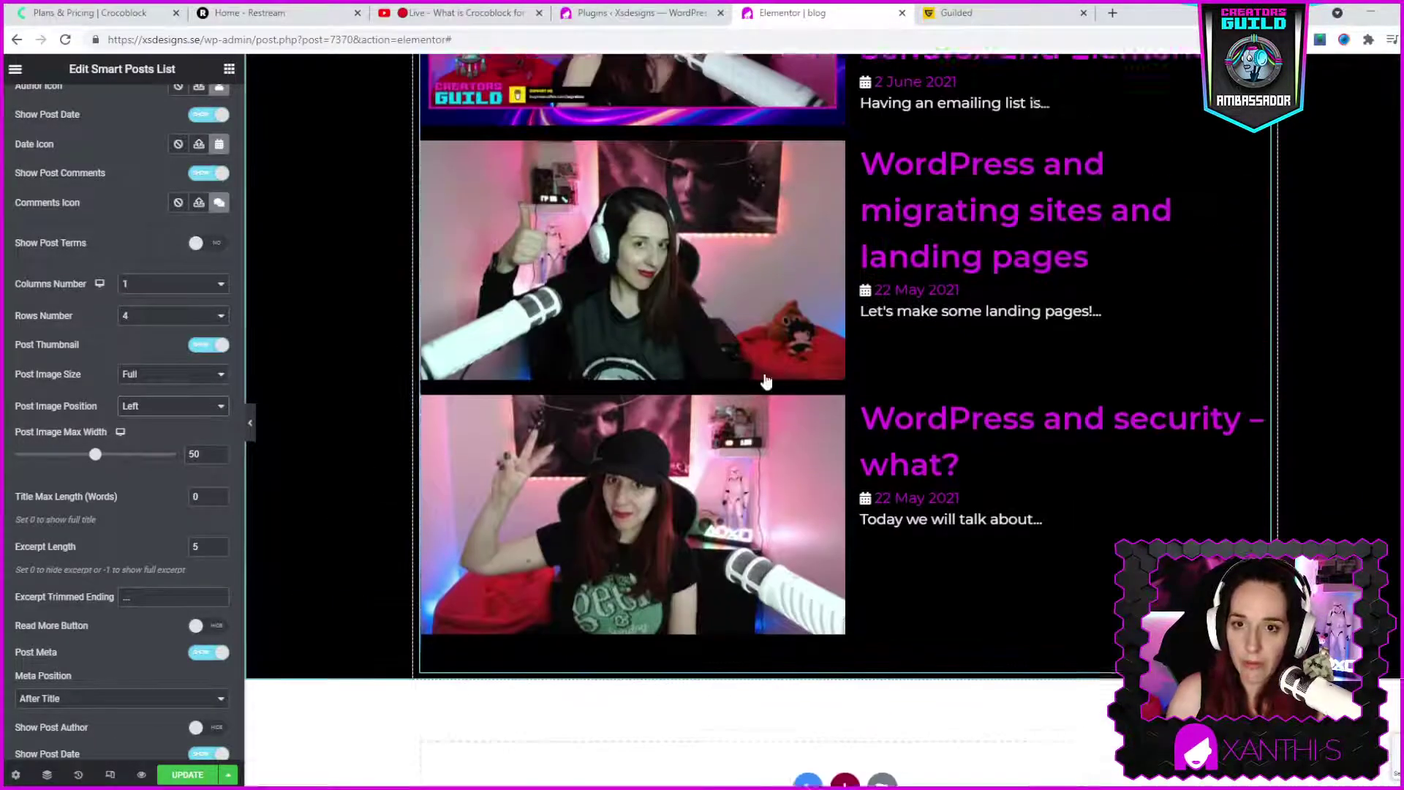
pyautogui.scroll(8, 1168, 394)
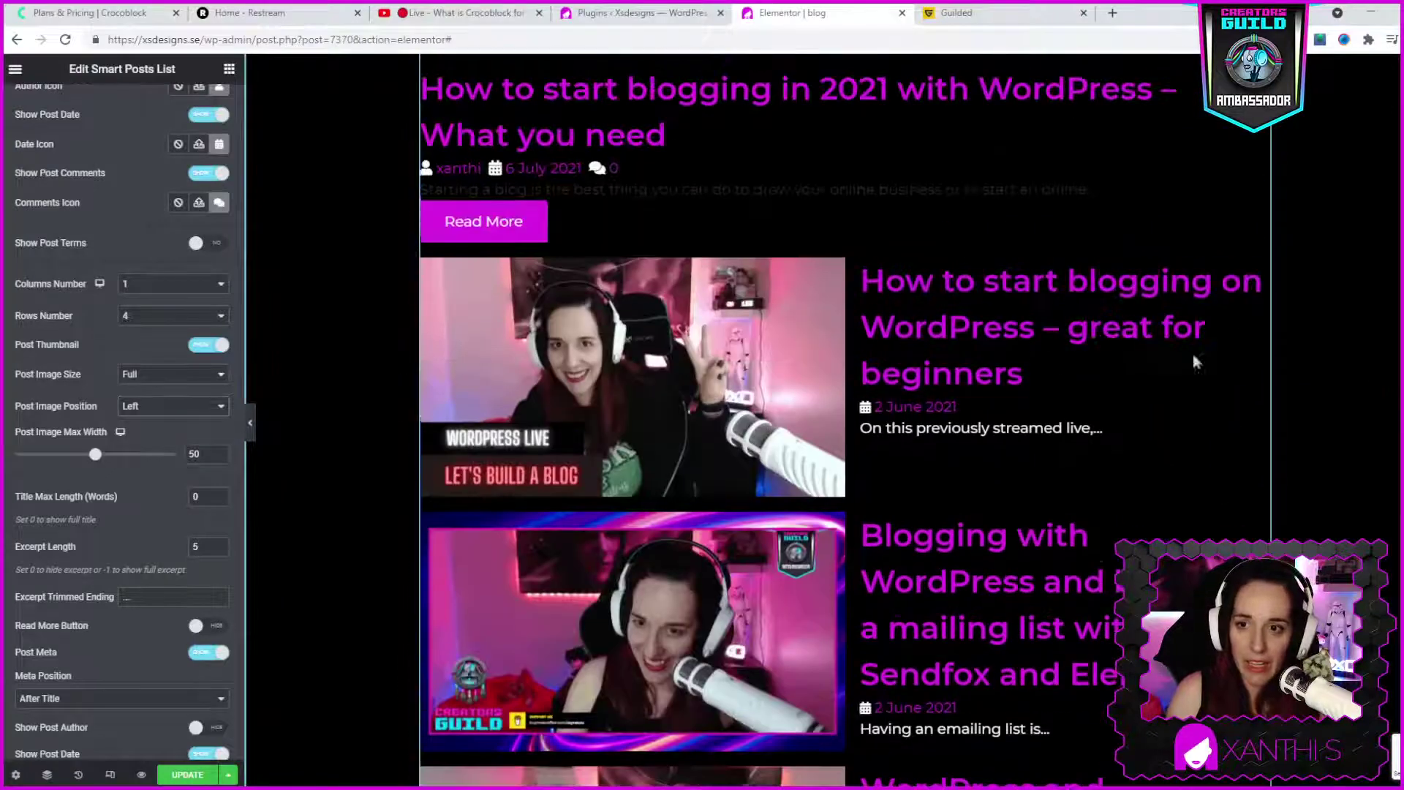
pyautogui.scroll(-3, 1055, 338)
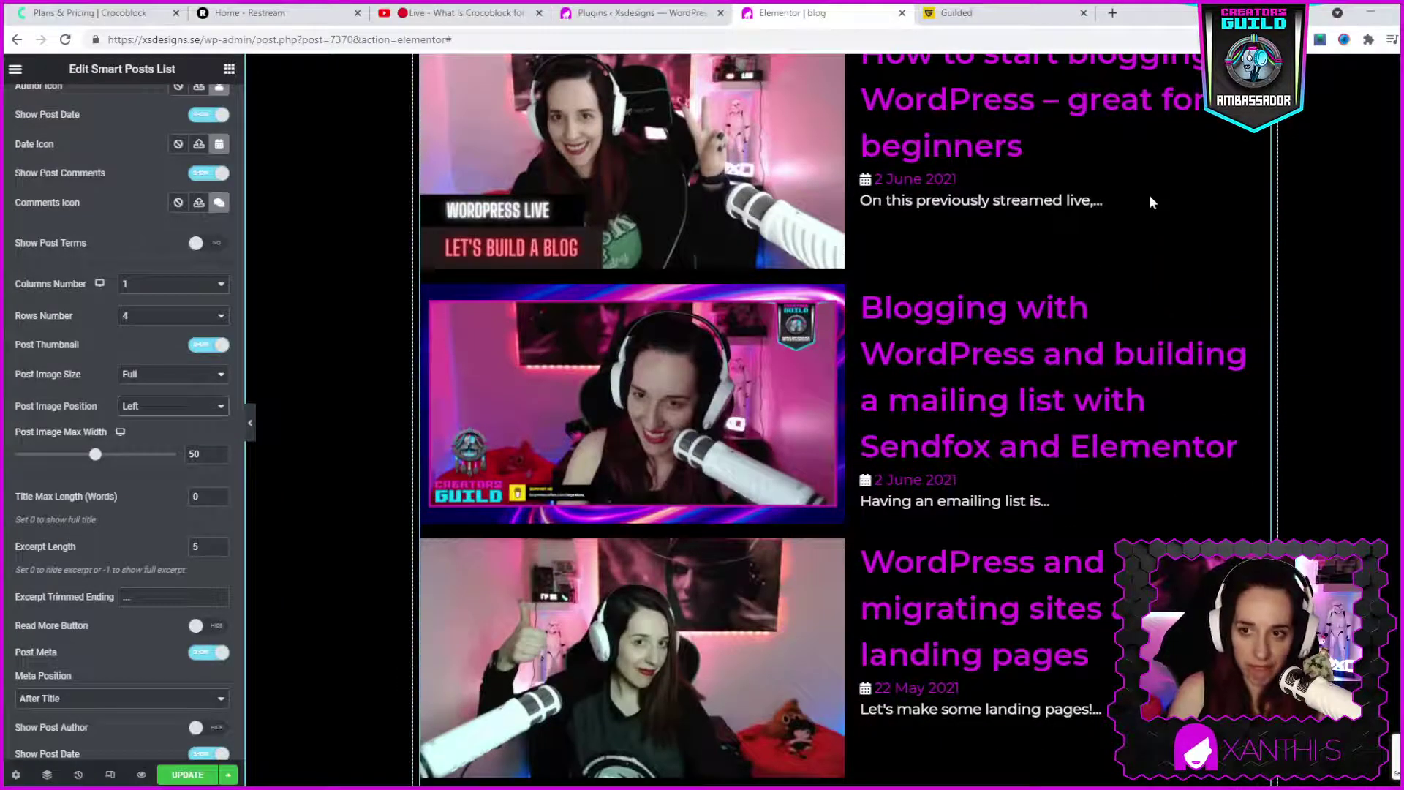
pyautogui.scroll(-9, 1148, 194)
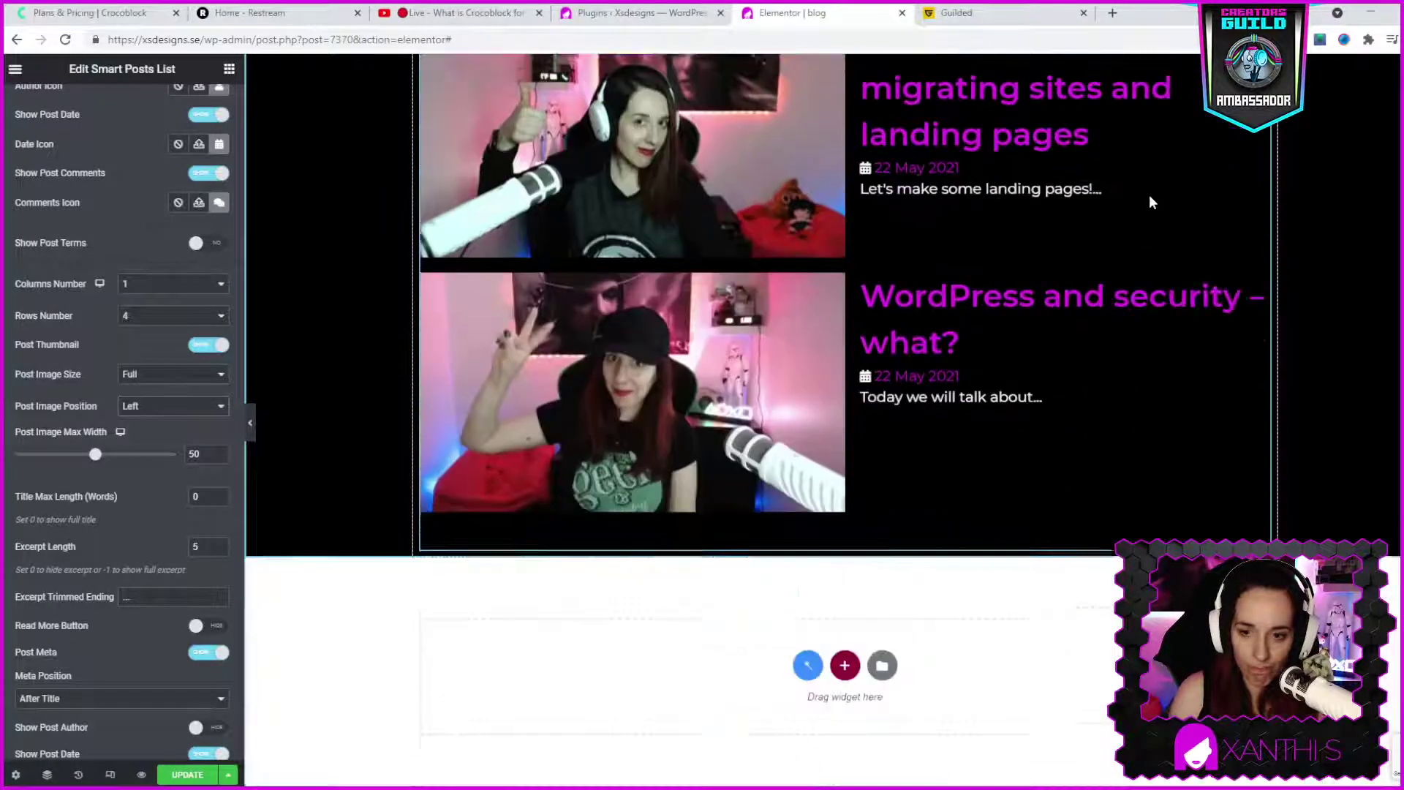
# - Turn on the paging control in the query and controls settings of the Smart Posts List
pyautogui.scroll(-4, 146, 519)
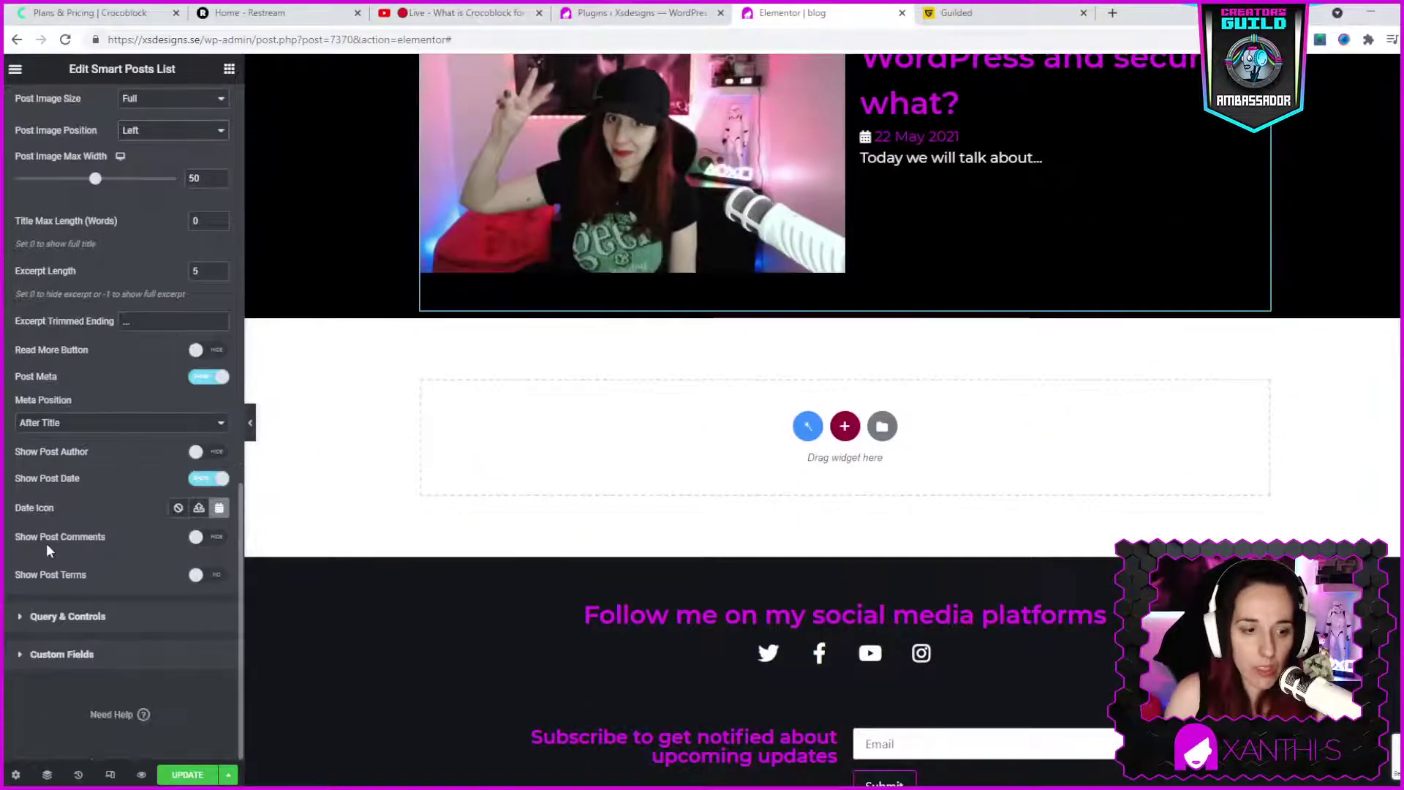
pyautogui.click(47, 625)
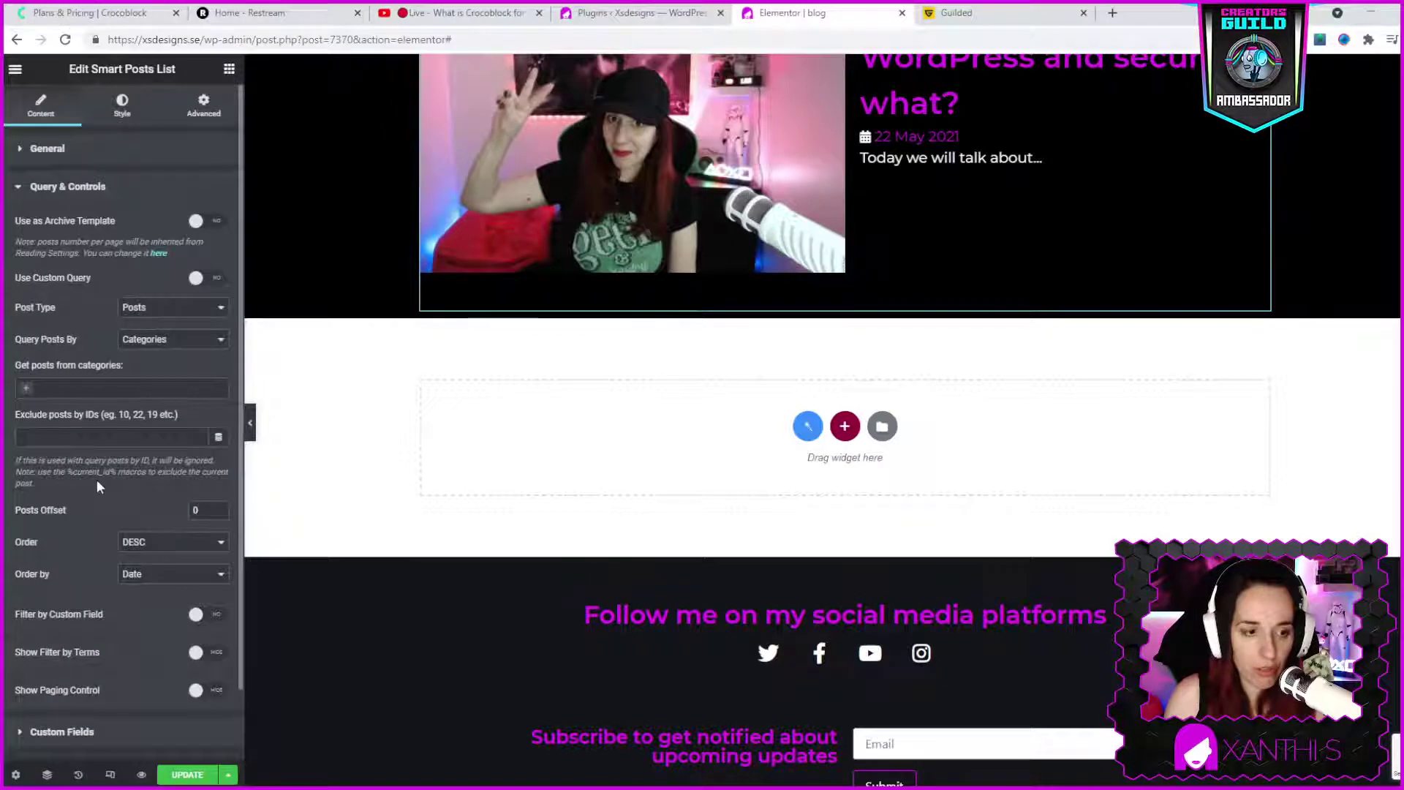
pyautogui.scroll(-1, 101, 487)
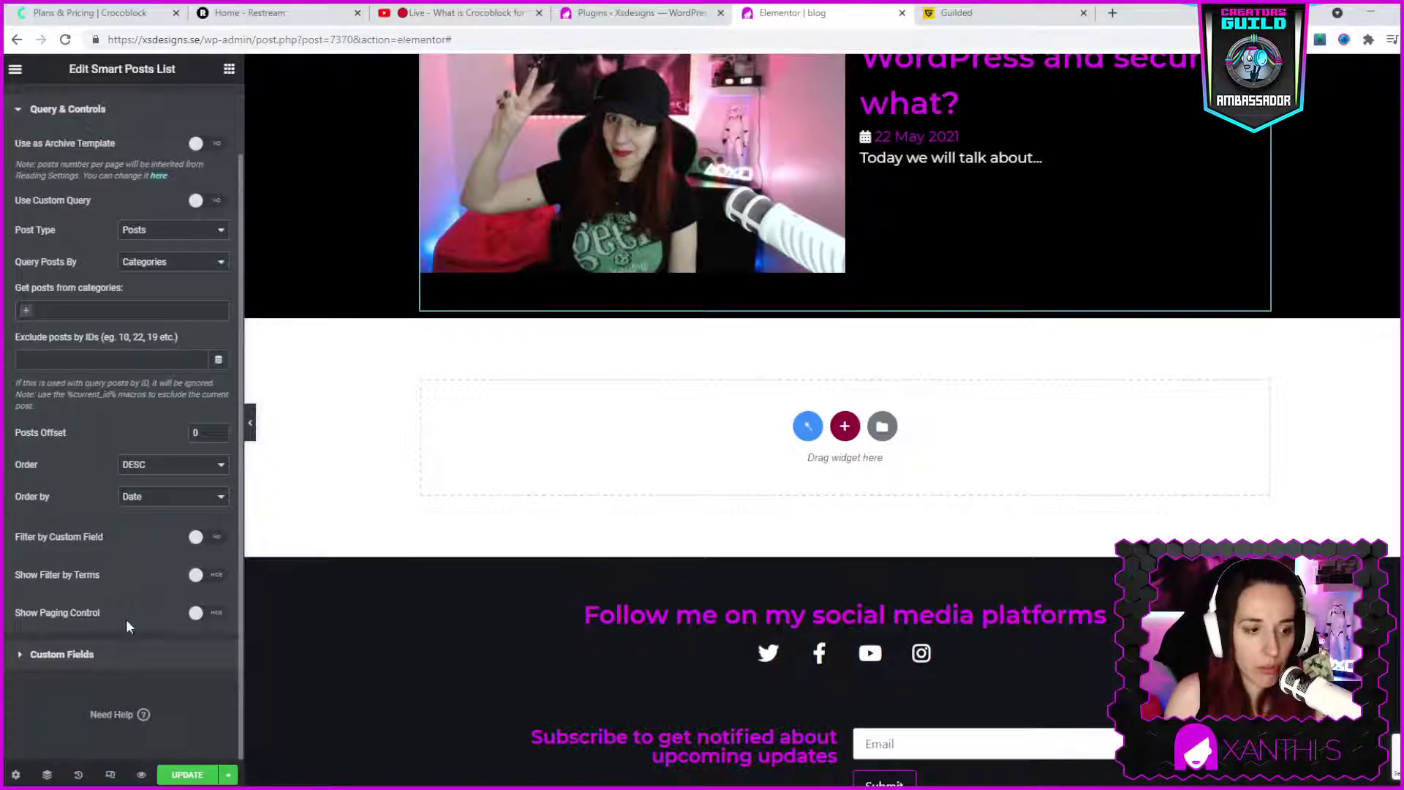
pyautogui.click(198, 613)
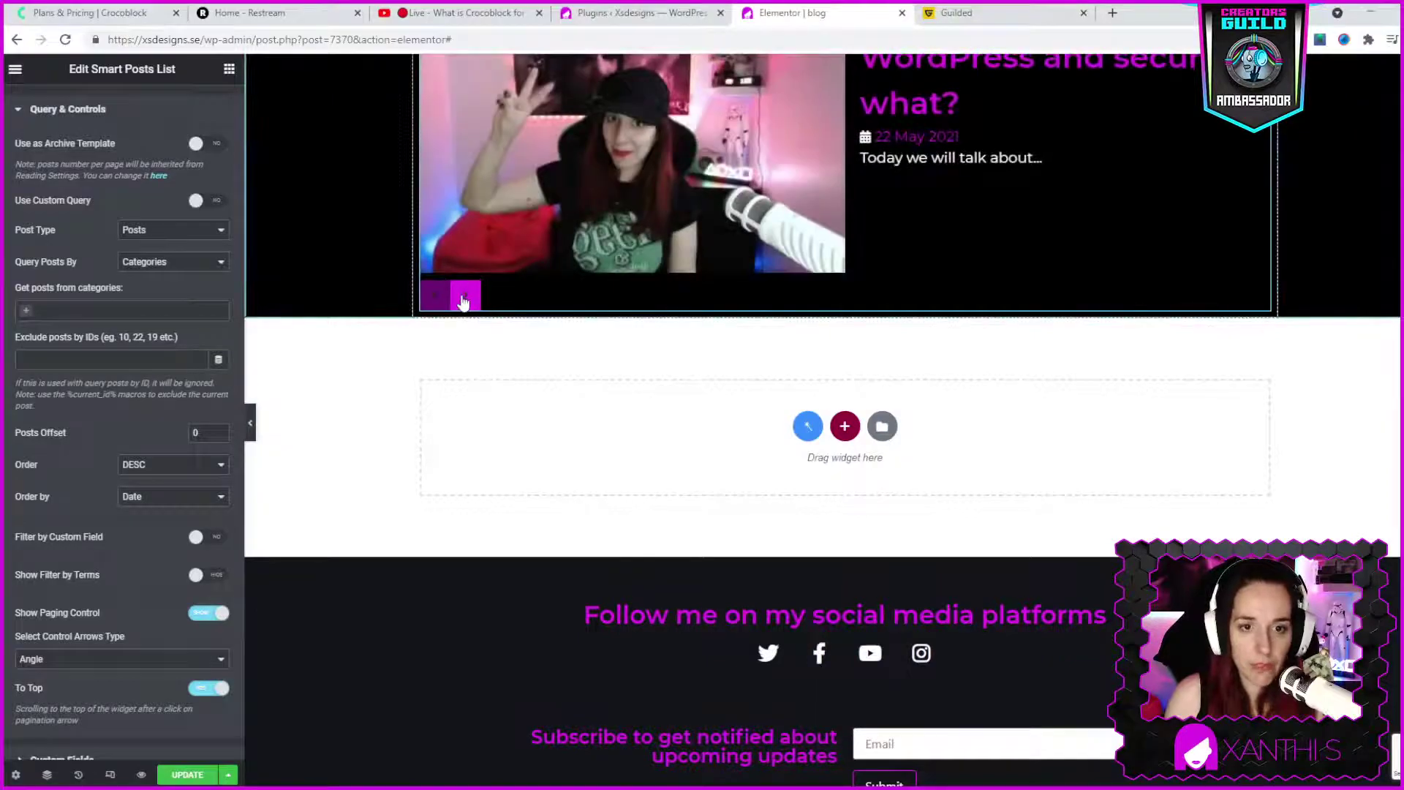
# - Test the paging arrows by going forward two pages and back one, and examine the page from the blog header to the arrows
pyautogui.click(463, 300)
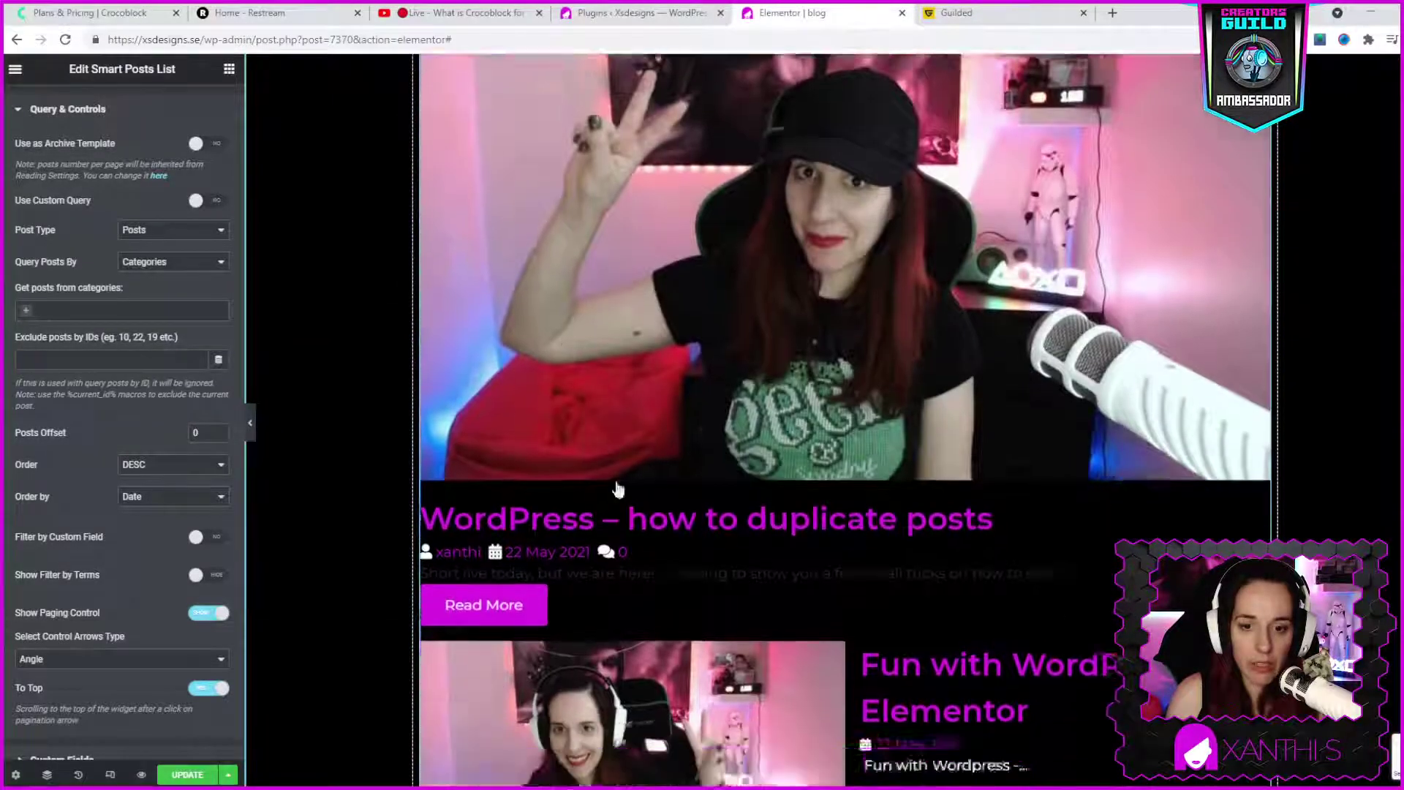
pyautogui.scroll(-20, 618, 489)
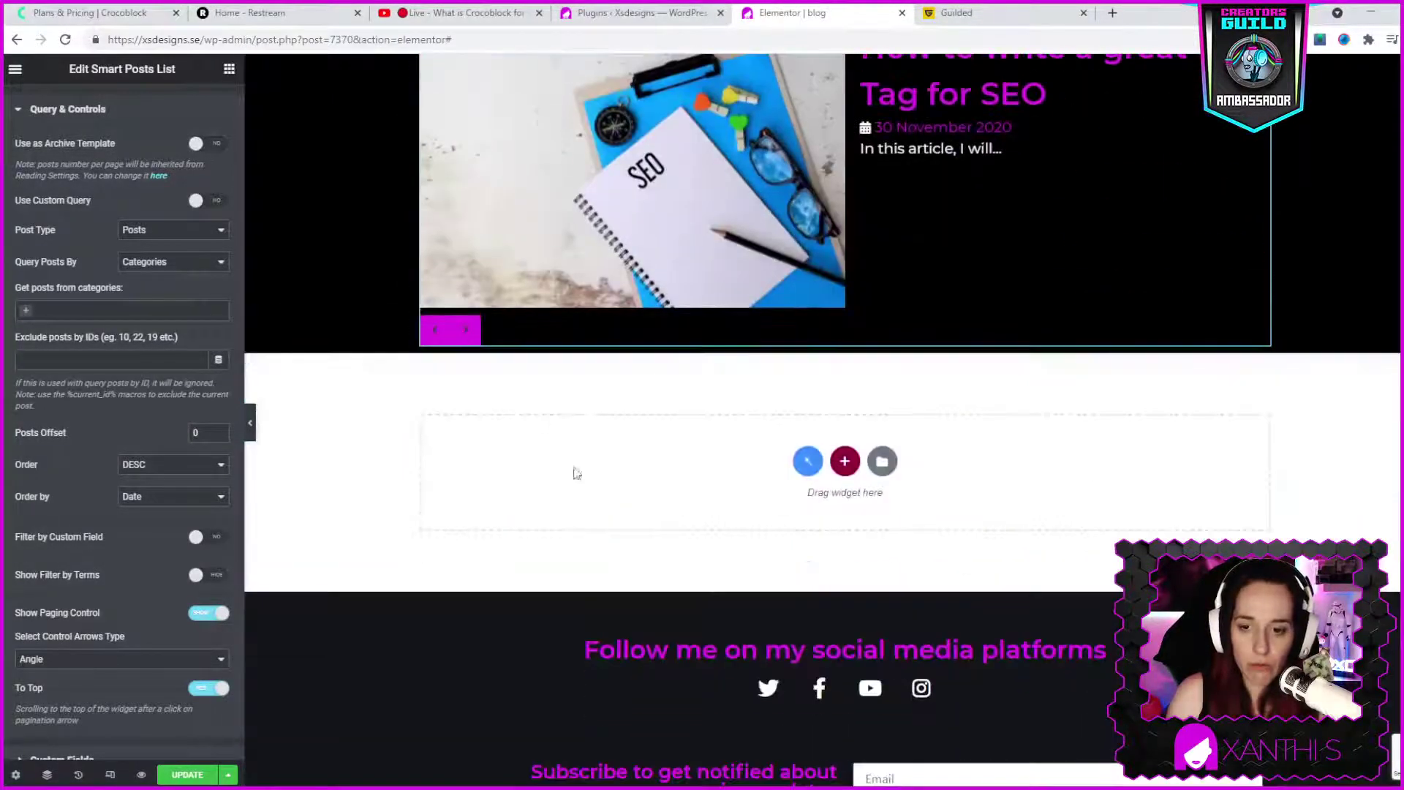
pyautogui.click(466, 331)
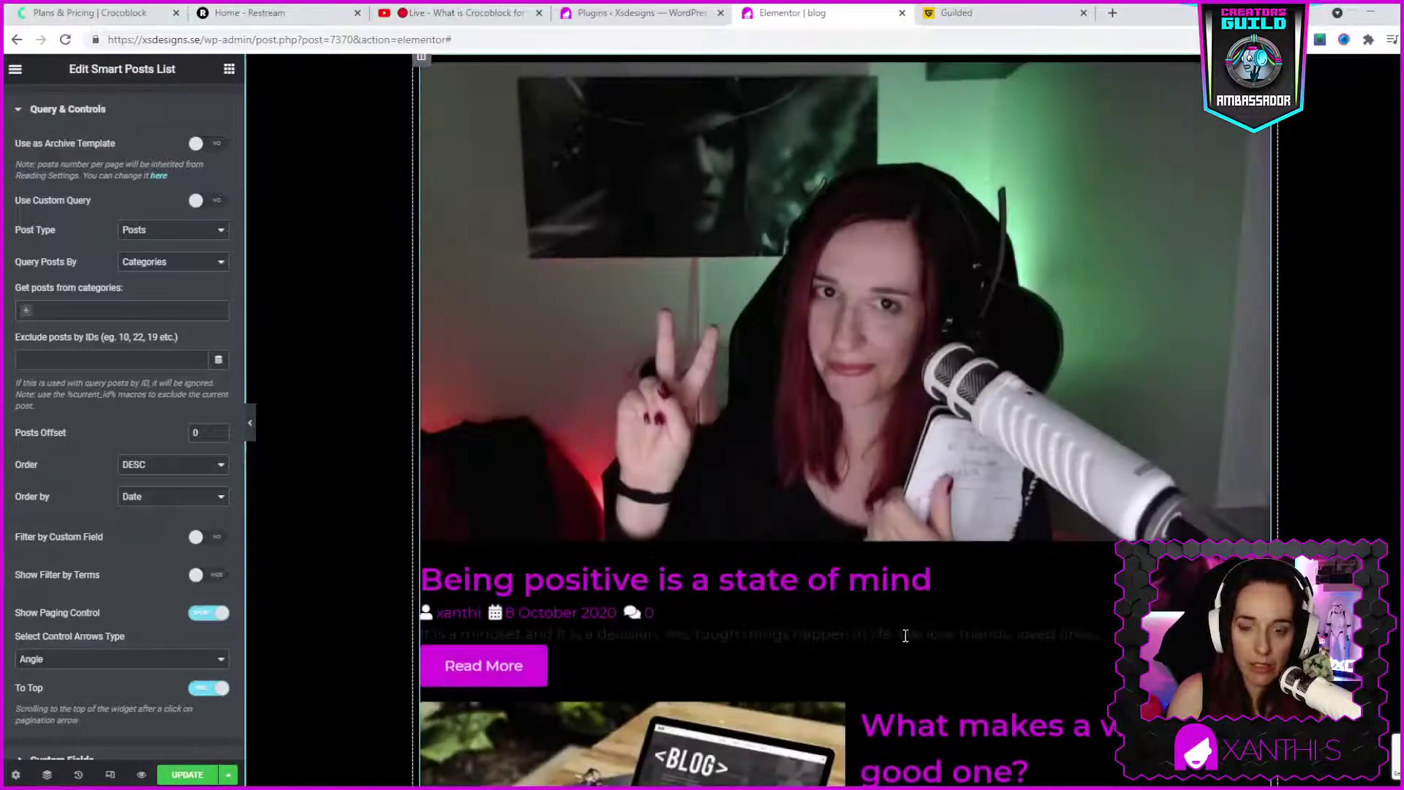
pyautogui.scroll(-15, 905, 635)
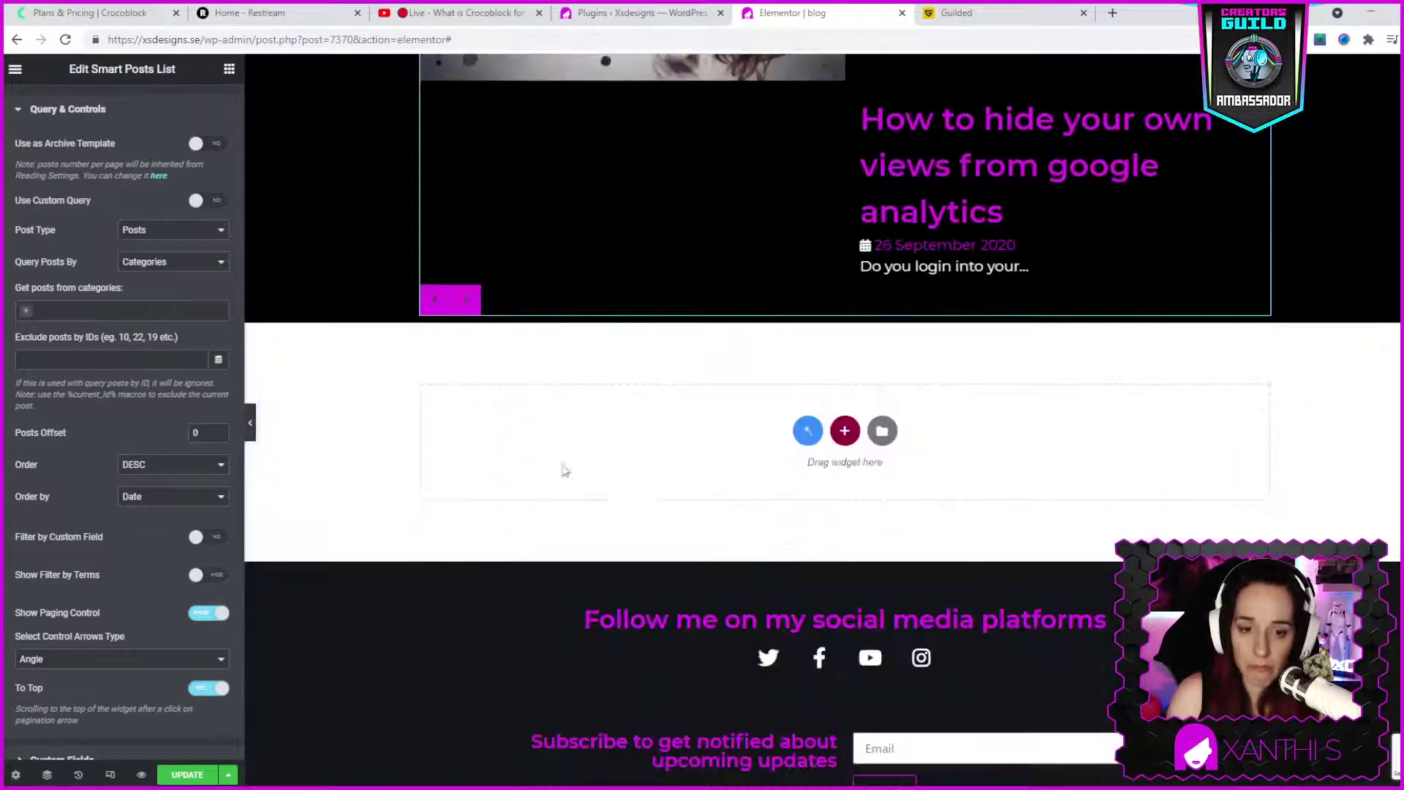
pyautogui.click(437, 304)
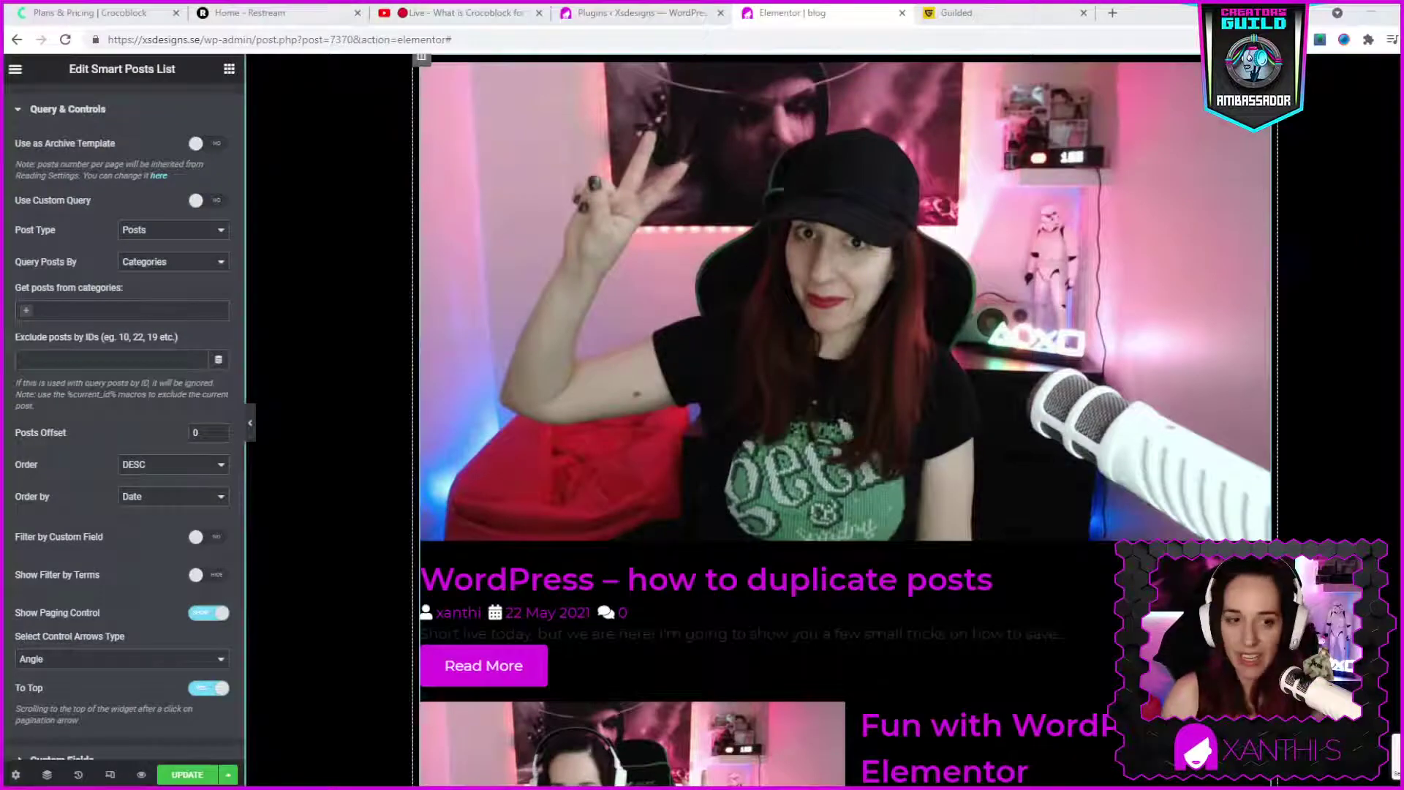
pyautogui.scroll(-4, 841, 420)
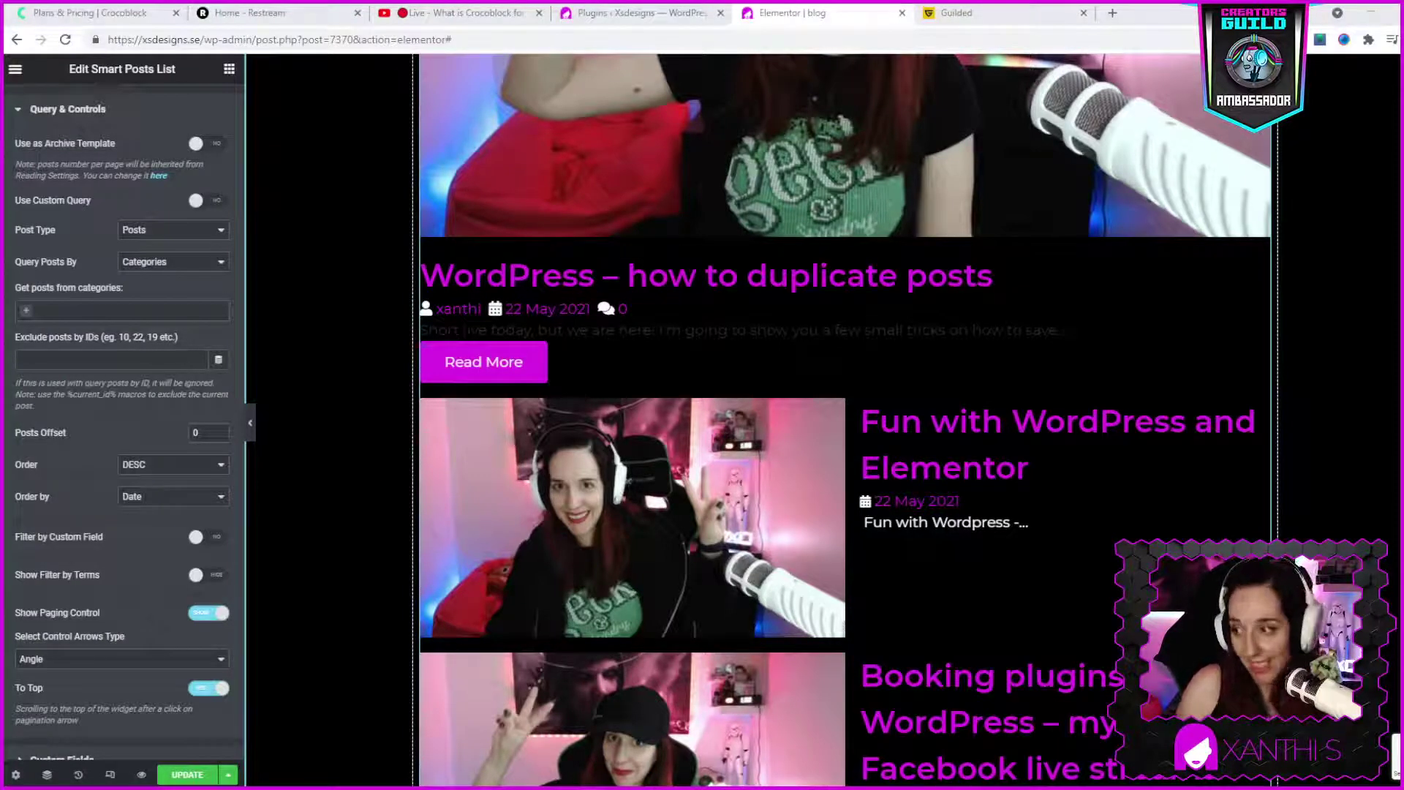
pyautogui.scroll(3, 845, 421)
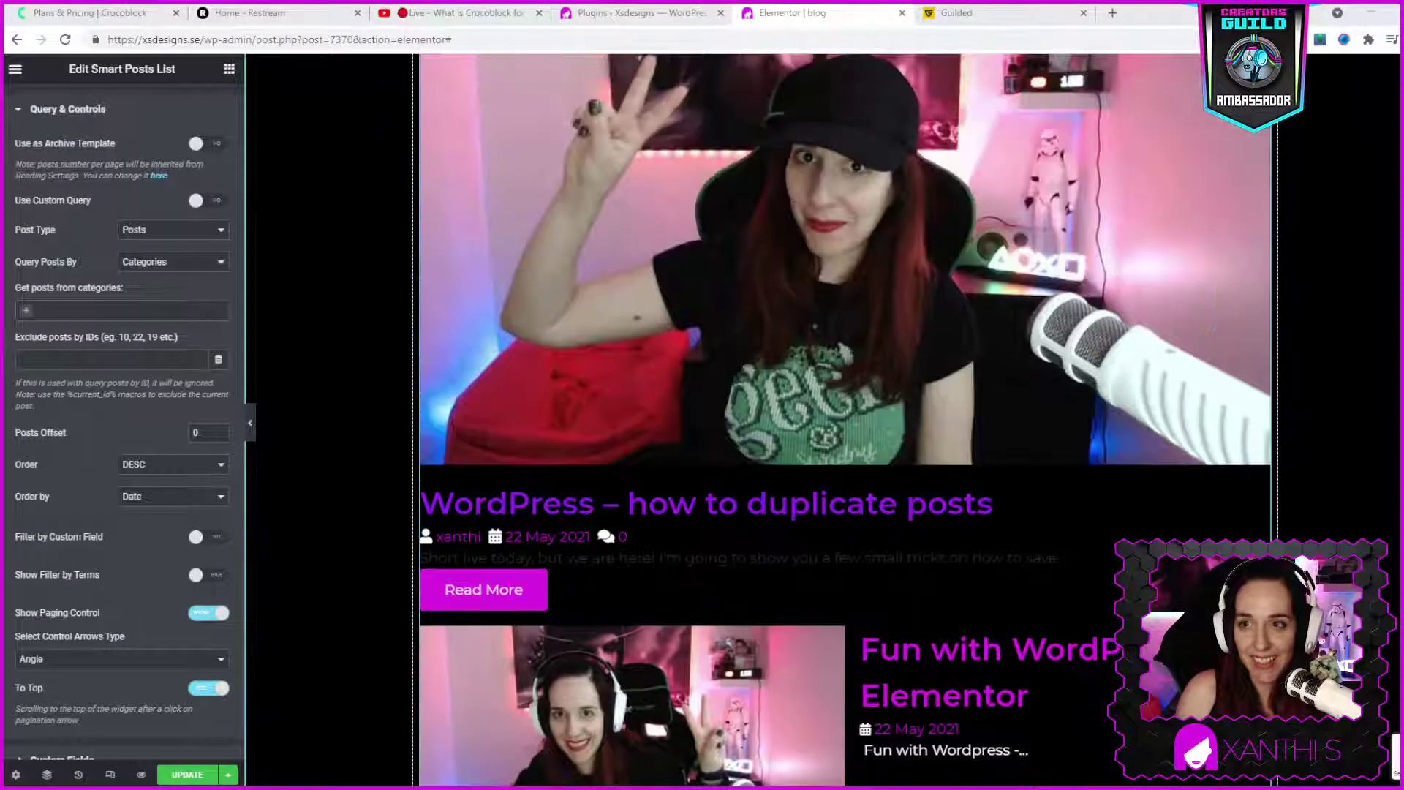
pyautogui.scroll(5, 846, 421)
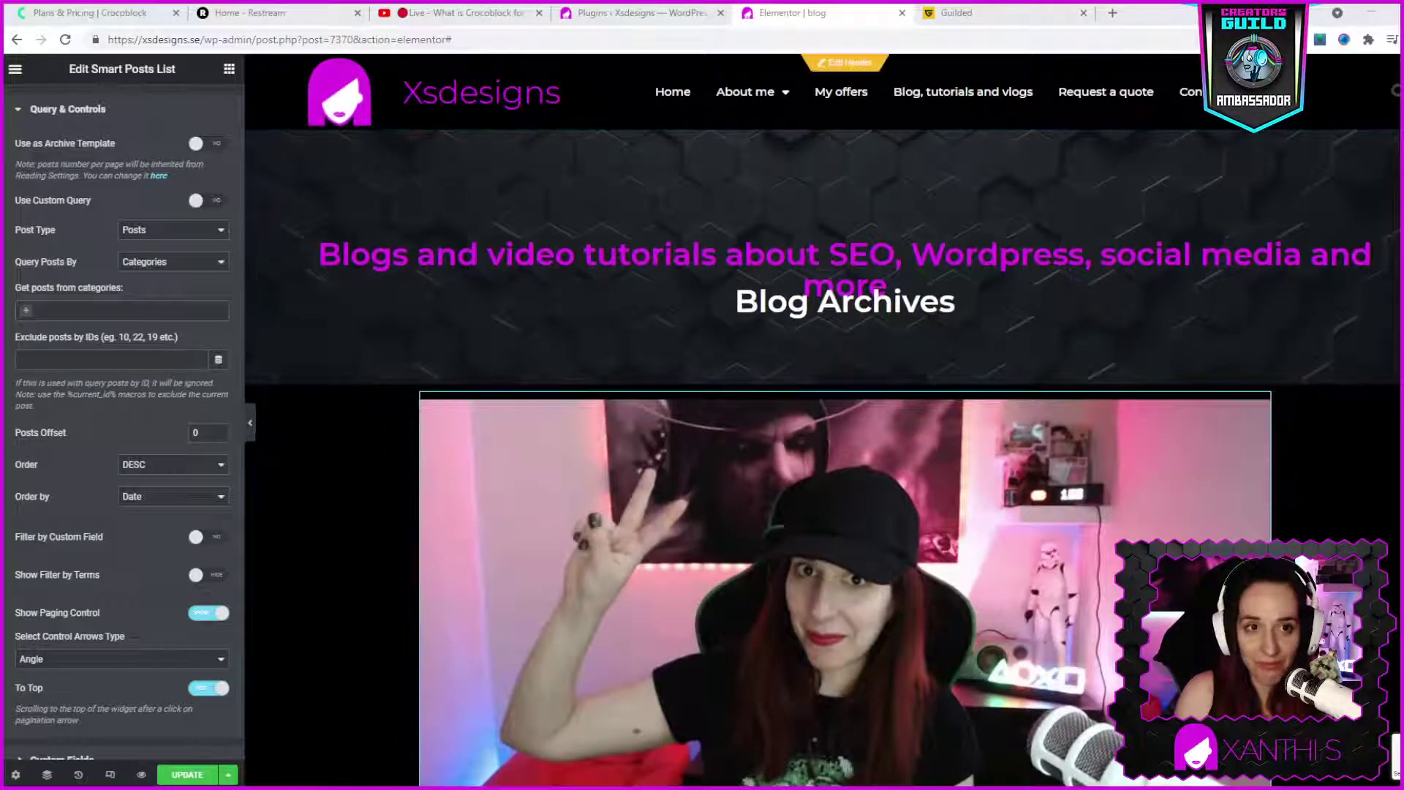
pyautogui.scroll(-1, 846, 422)
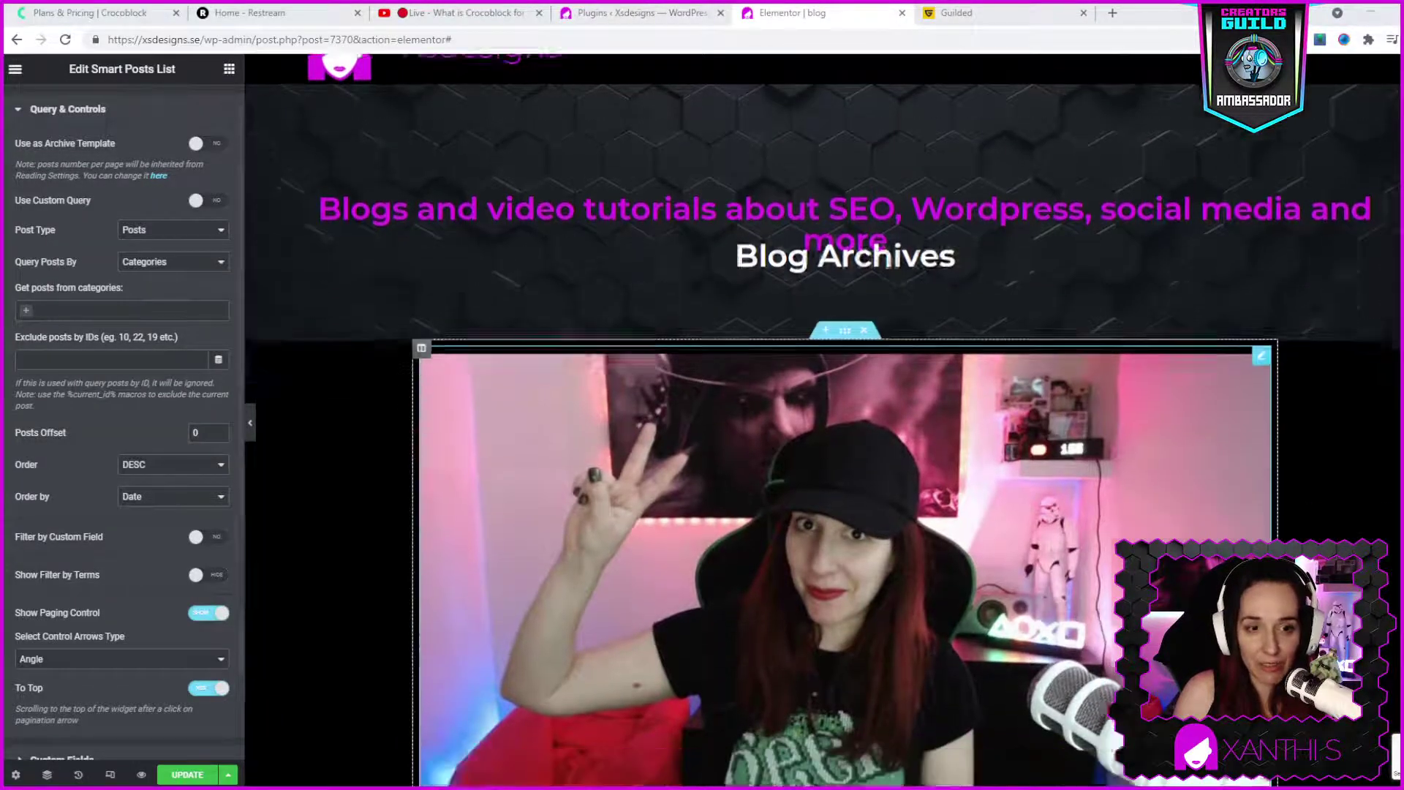
pyautogui.scroll(-15, 846, 421)
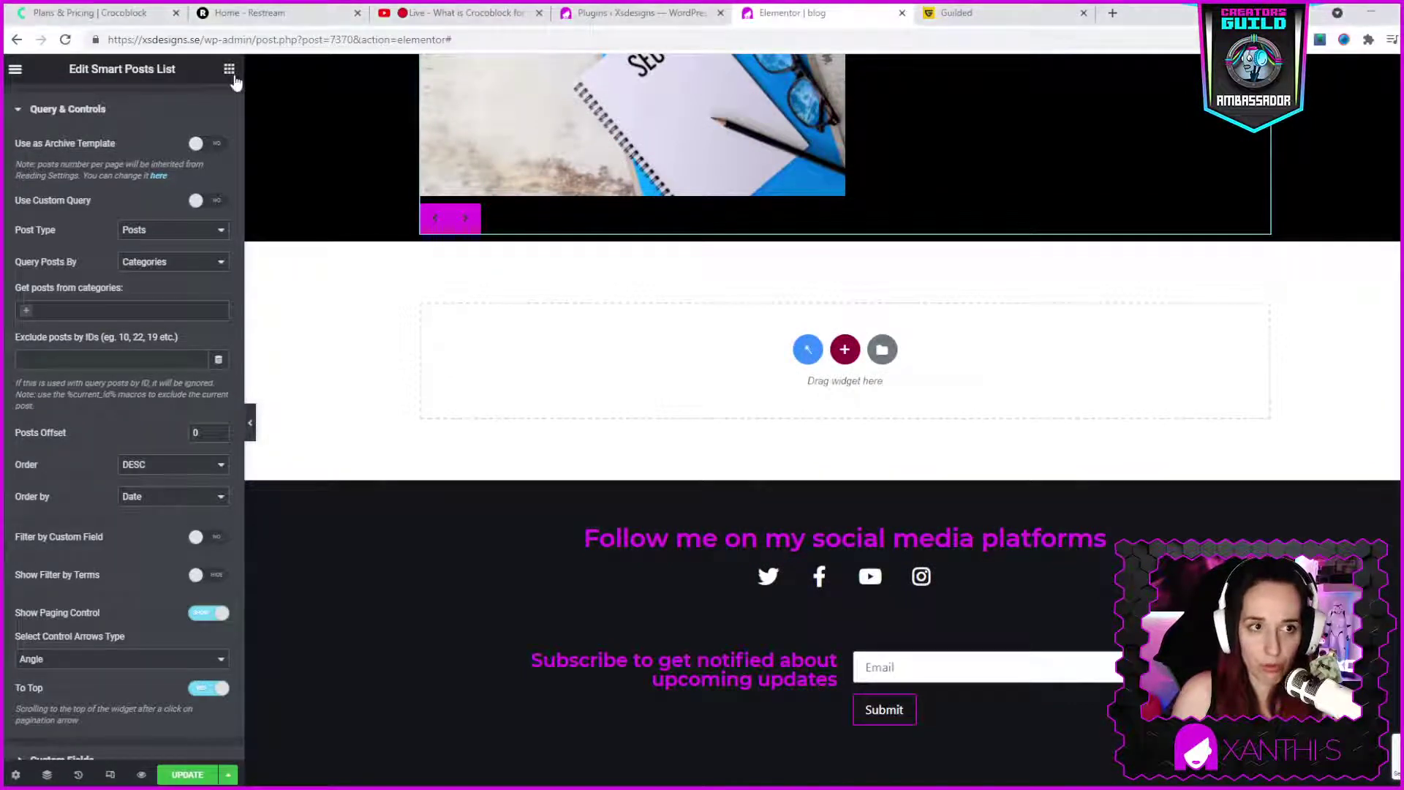
# - Show the widget library and browse it as far as the JetBlocks widgets
pyautogui.click(229, 68)
pyautogui.scroll(-10, 183, 559)
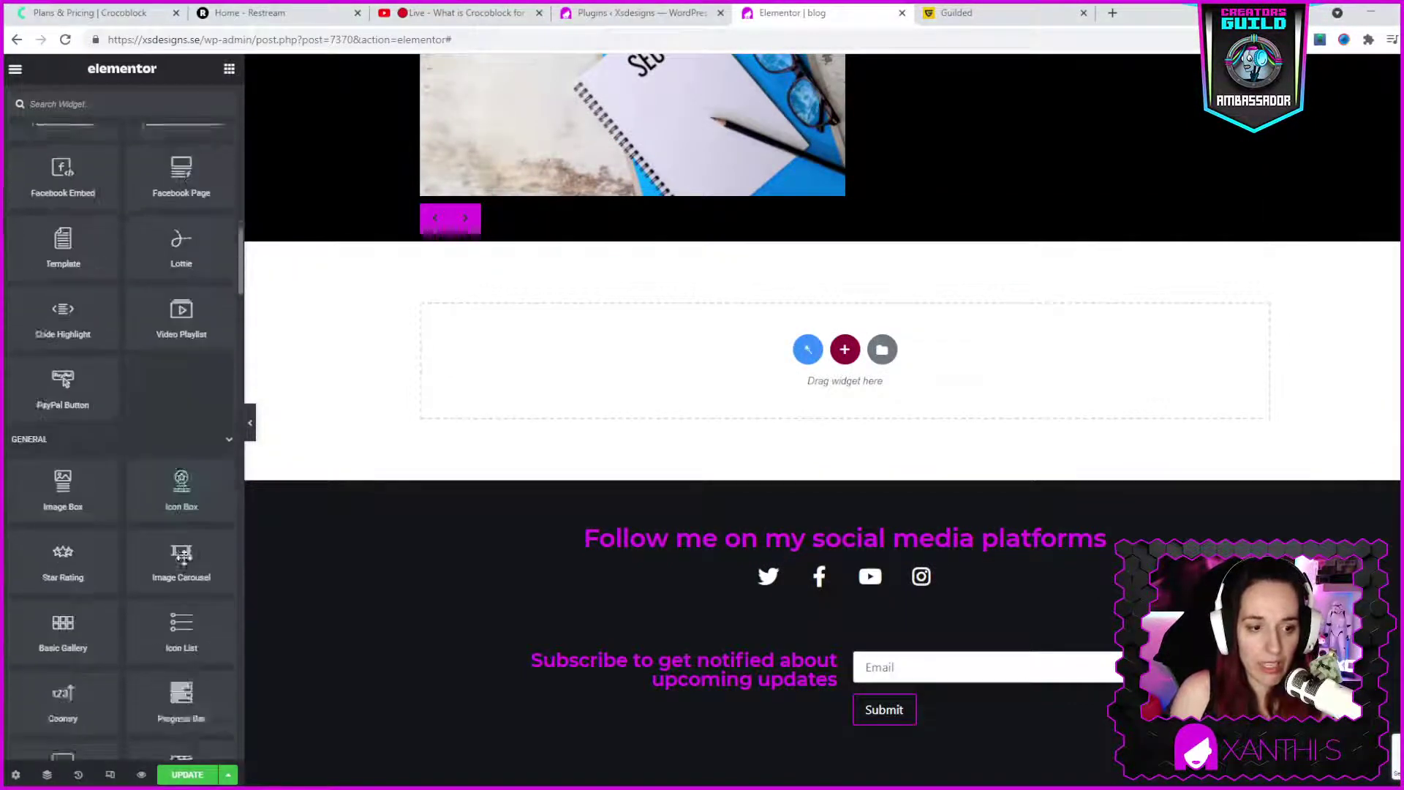
pyautogui.scroll(-15, 183, 557)
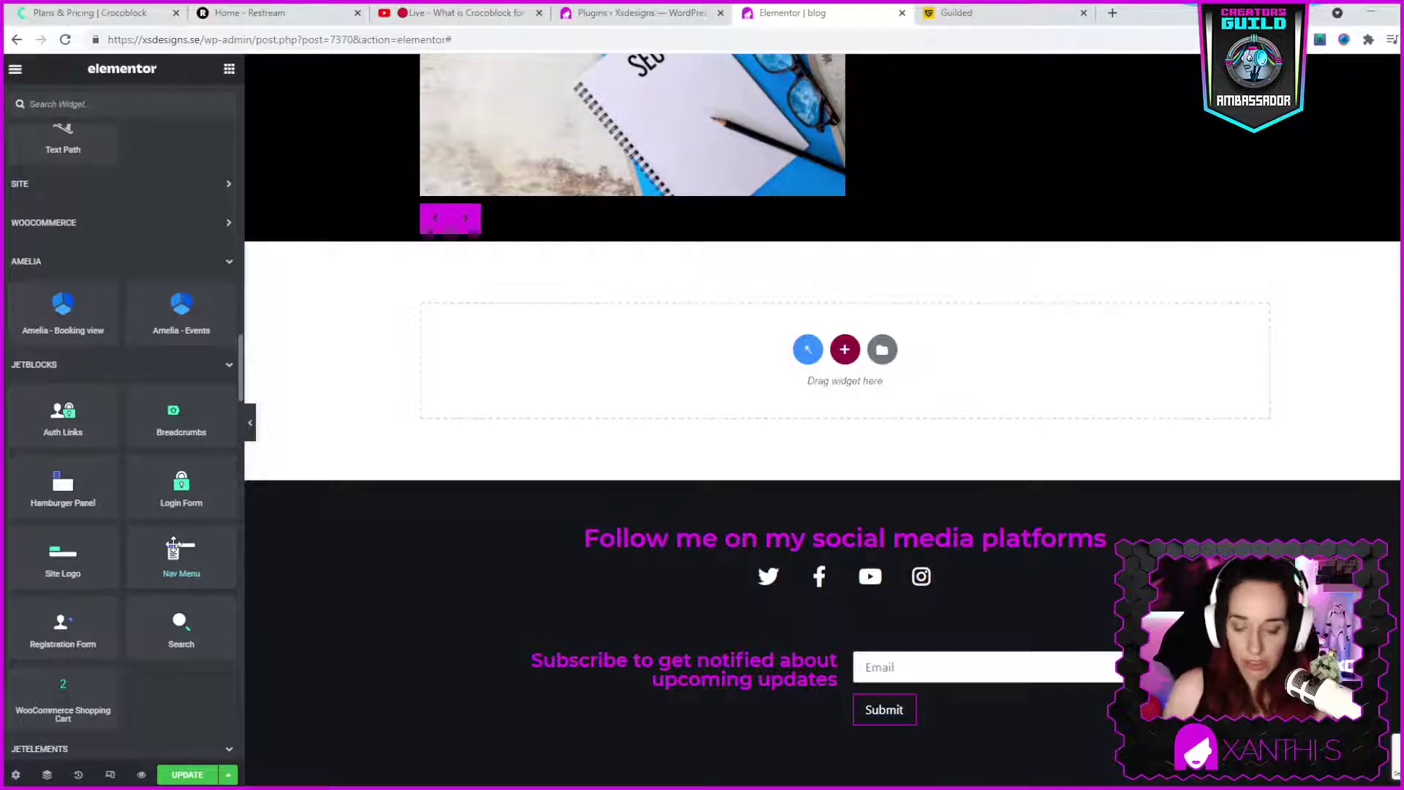
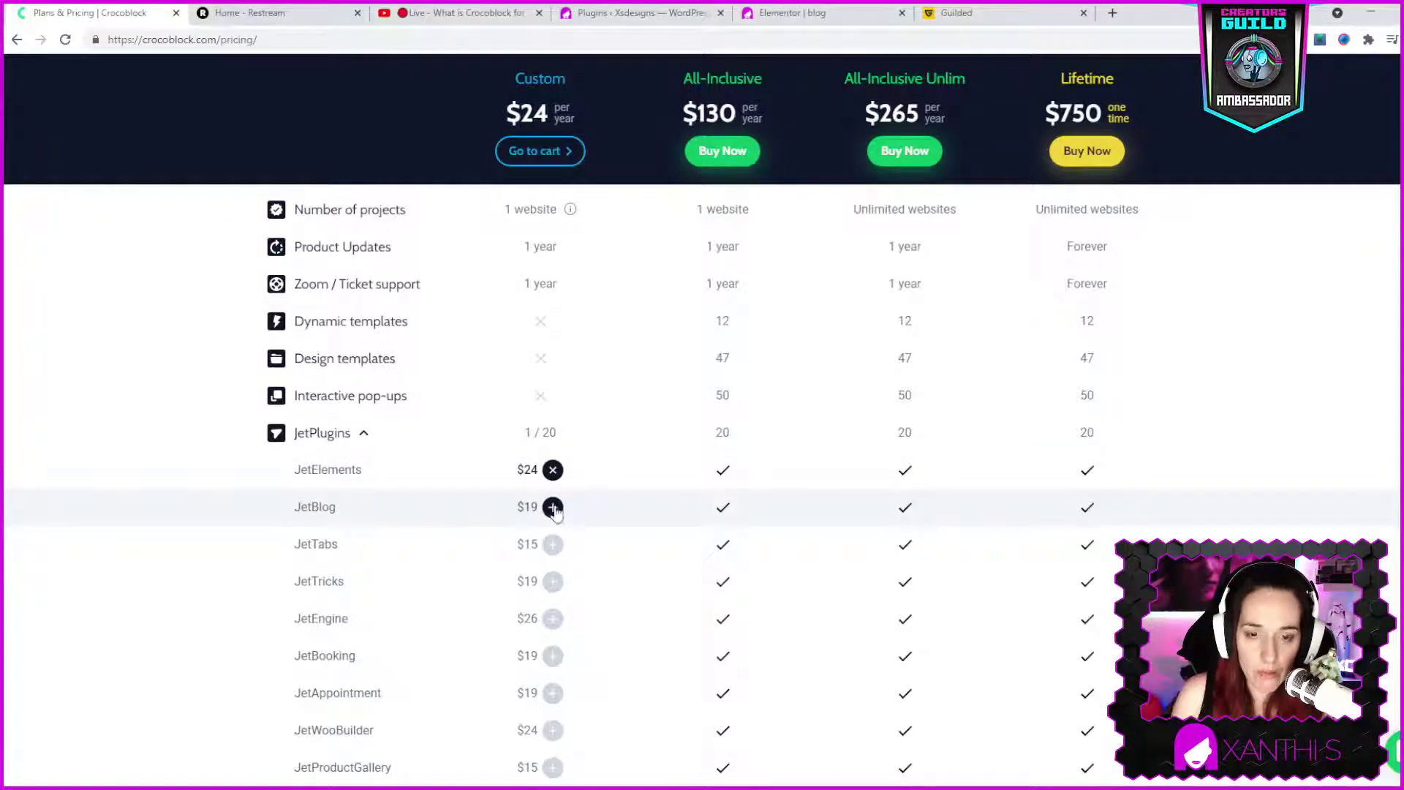
# - Add JetBlog to the Custom plan on the Crocoblock pricing page, check the yearly price, and remove the plugin again
pyautogui.click(554, 509)
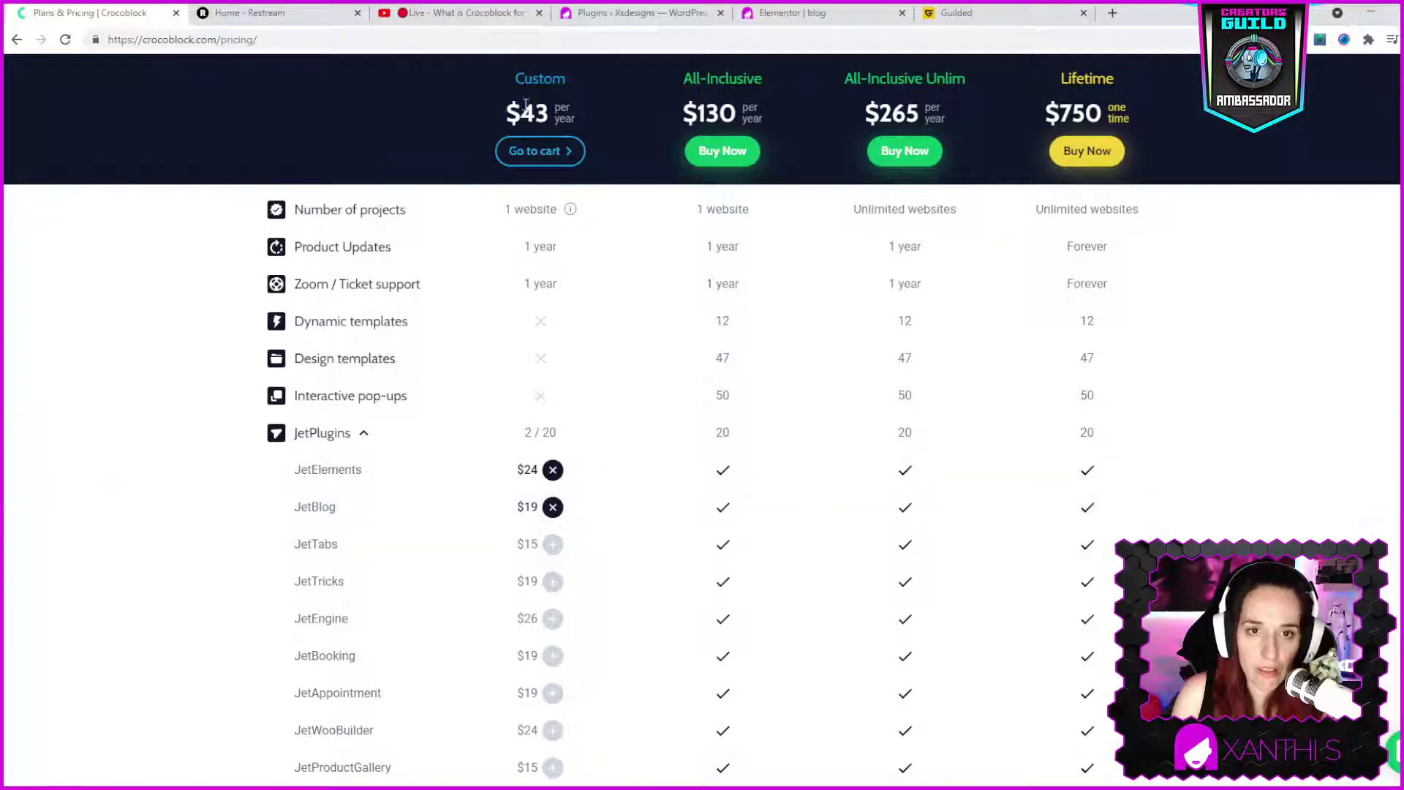
pyautogui.moveTo(523, 104); pyautogui.dragTo(561, 111)
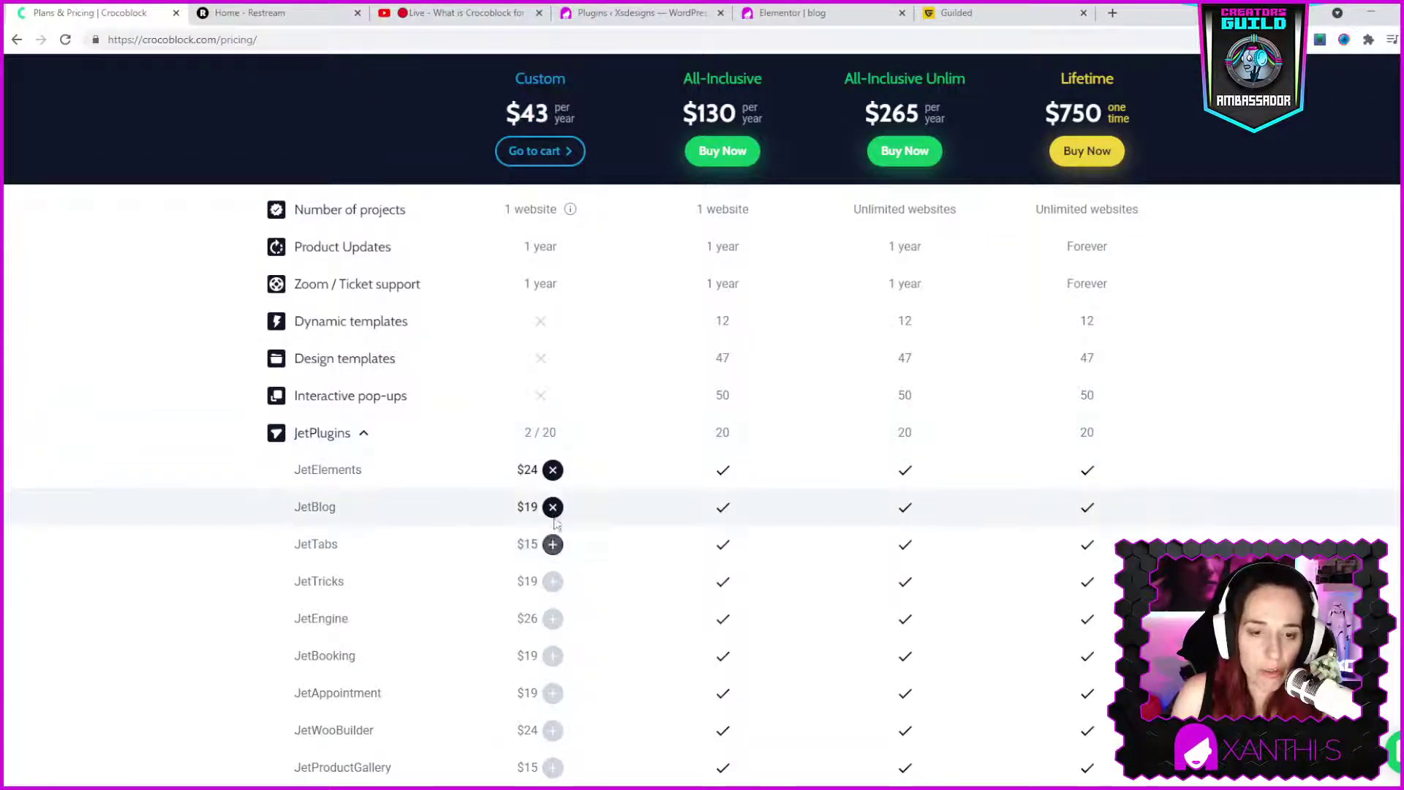
pyautogui.click(552, 508)
# - Look through the JetPlugins list and examine the yearly price of the All-Inclusive plan
pyautogui.scroll(-9, 547, 588)
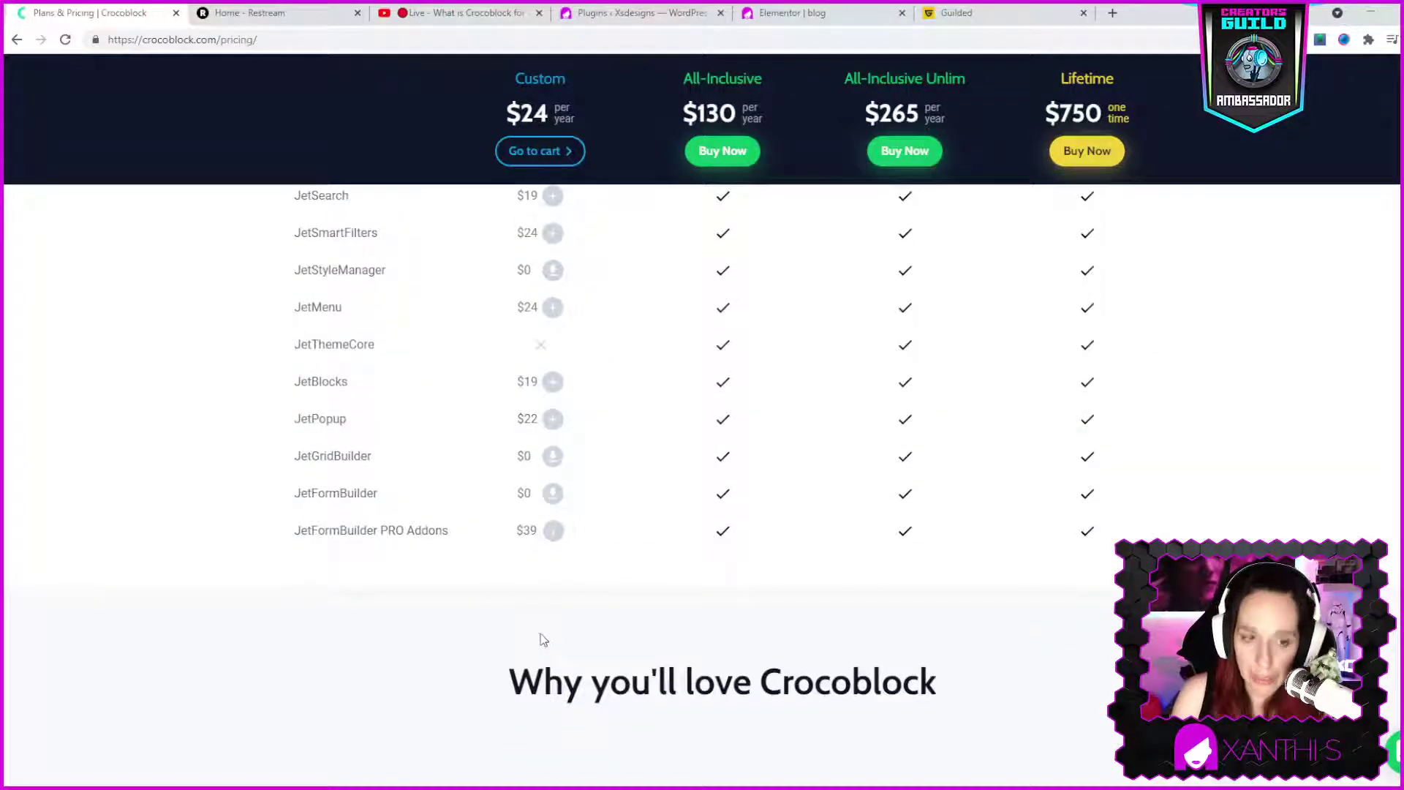
pyautogui.scroll(7, 563, 617)
pyautogui.scroll(5, 563, 587)
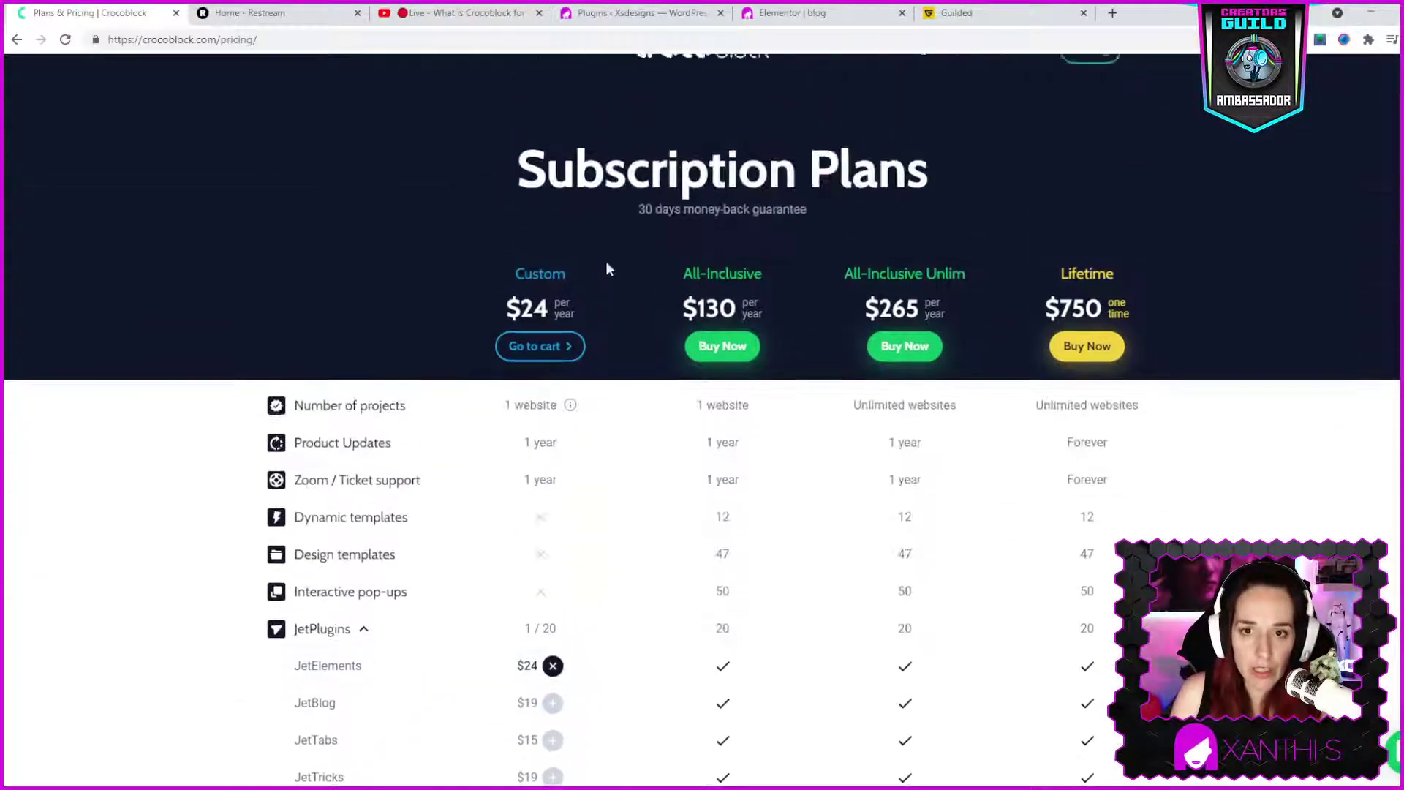
pyautogui.moveTo(704, 347); pyautogui.dragTo(734, 340)
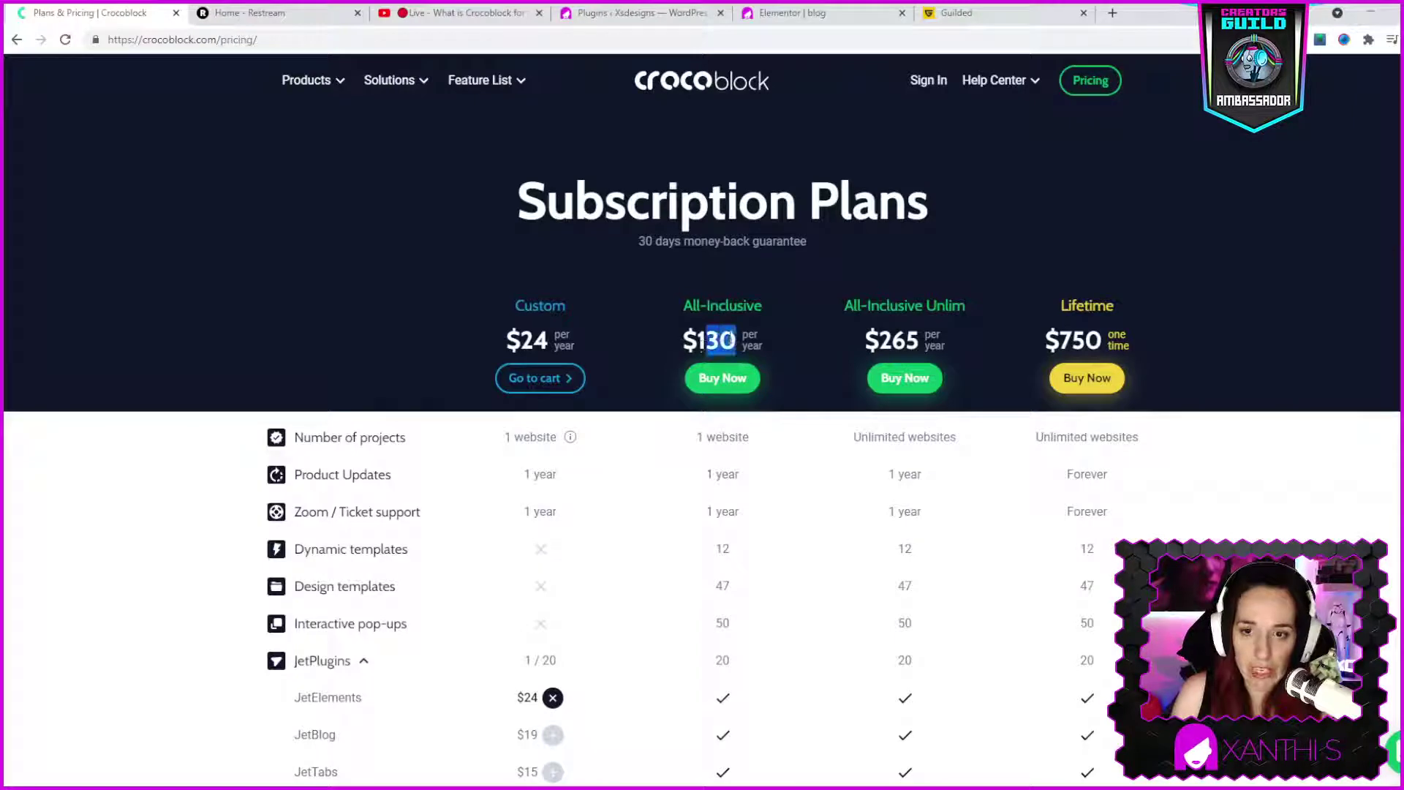
pyautogui.click(765, 342)
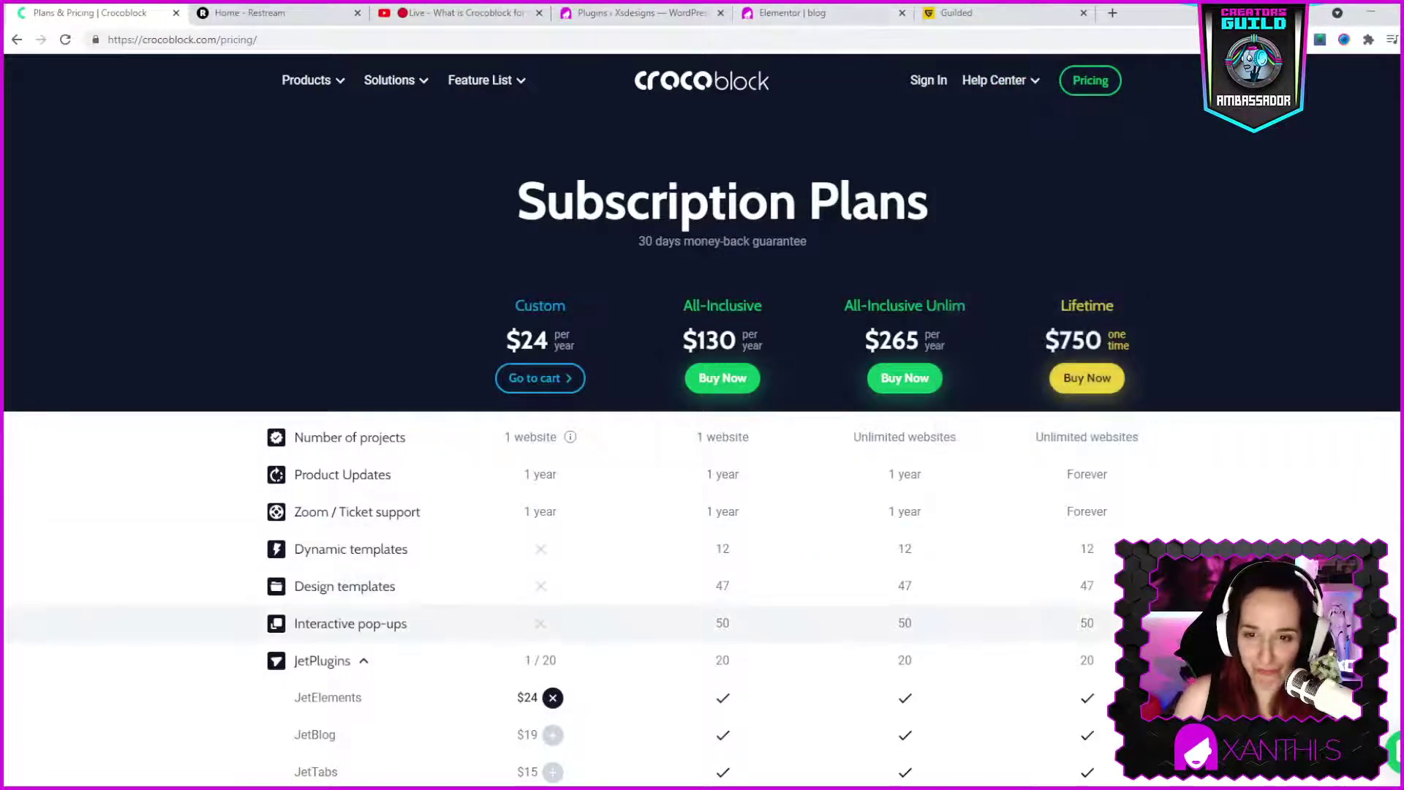
pyautogui.moveTo(698, 344); pyautogui.dragTo(735, 338)
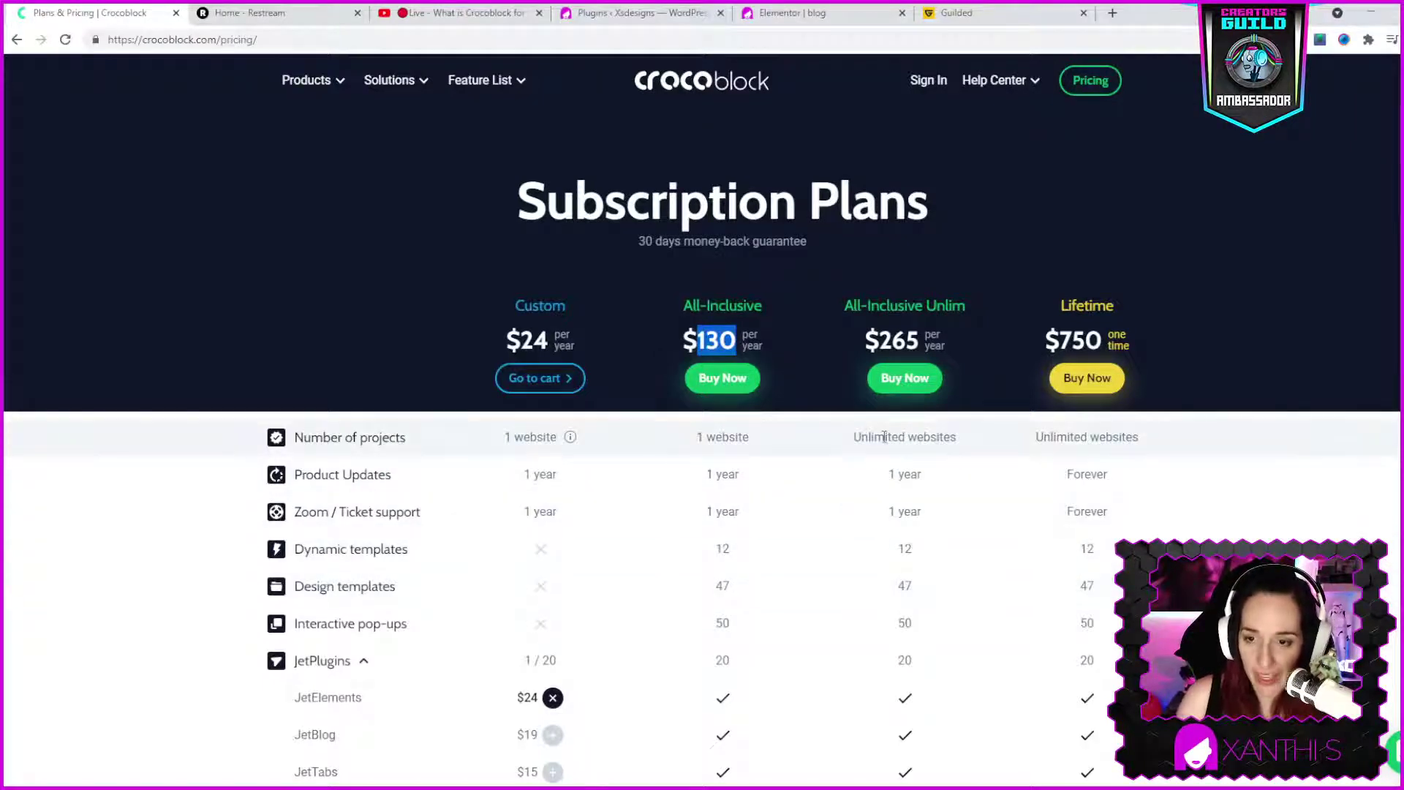
# - Look through the plugin list and add JetBlog, JetTabs, JetTricks, JetEngine, JetBooking and JetAppointment to the Custom plan
pyautogui.scroll(-8, 731, 468)
pyautogui.scroll(-9, 315, 484)
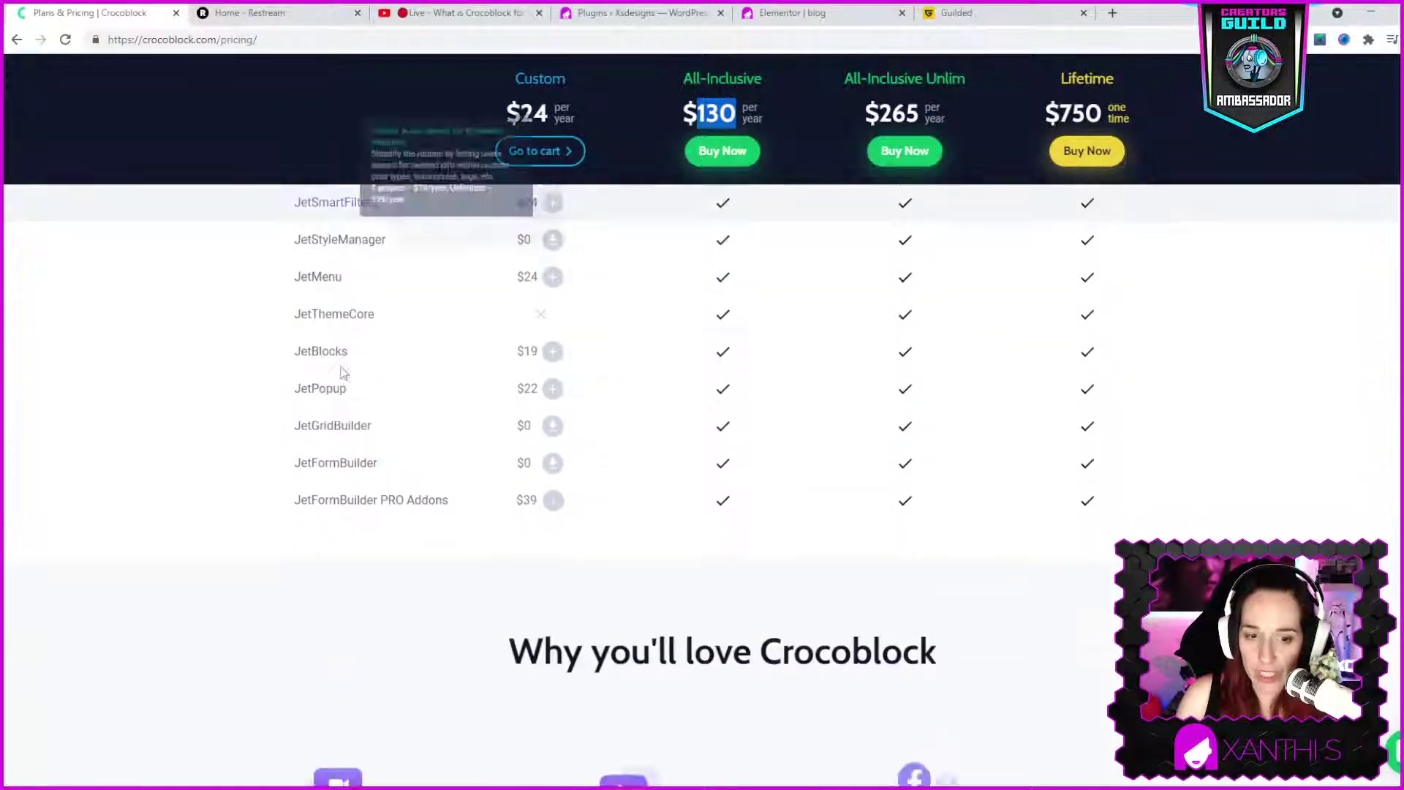
pyautogui.scroll(4, 994, 578)
pyautogui.scroll(6, 1020, 573)
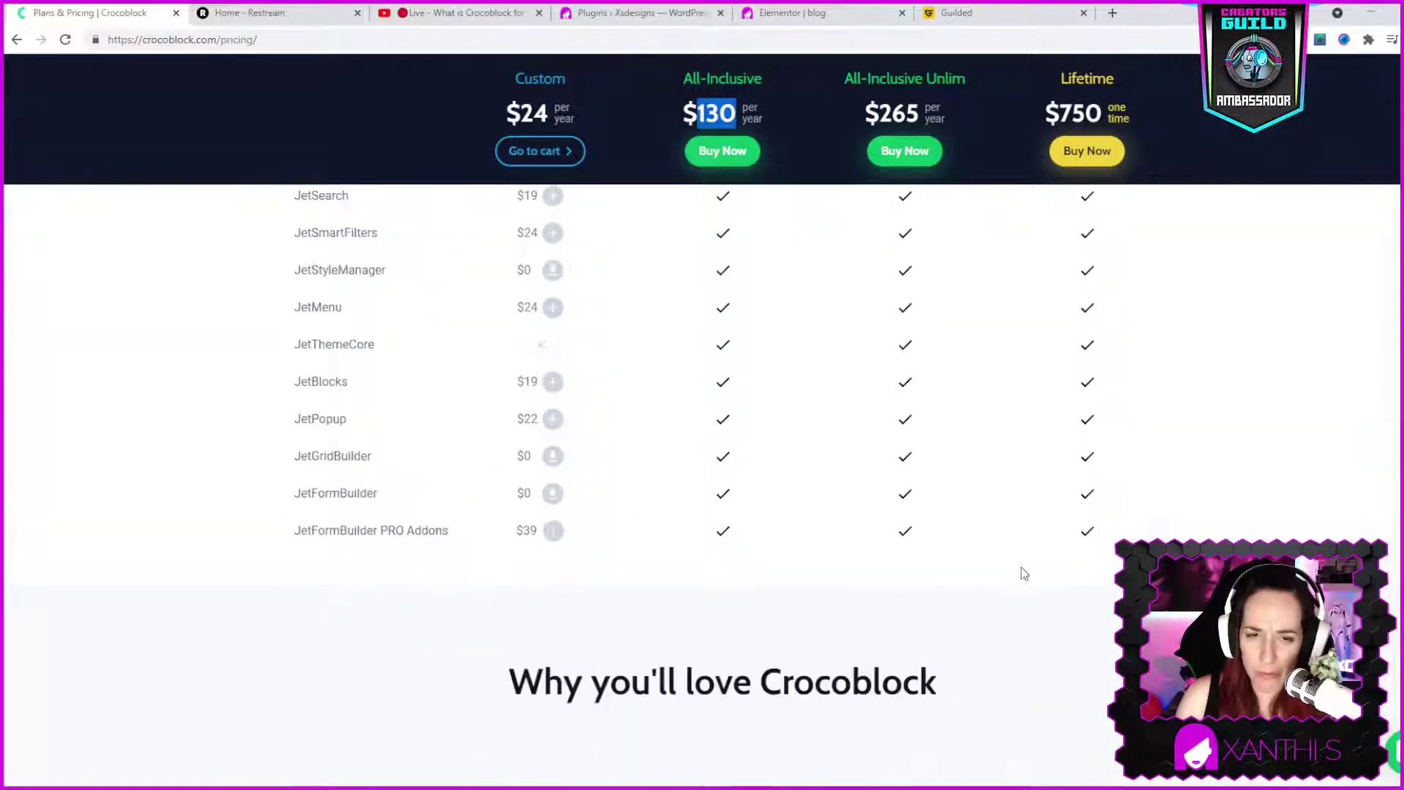
pyautogui.scroll(4, 583, 311)
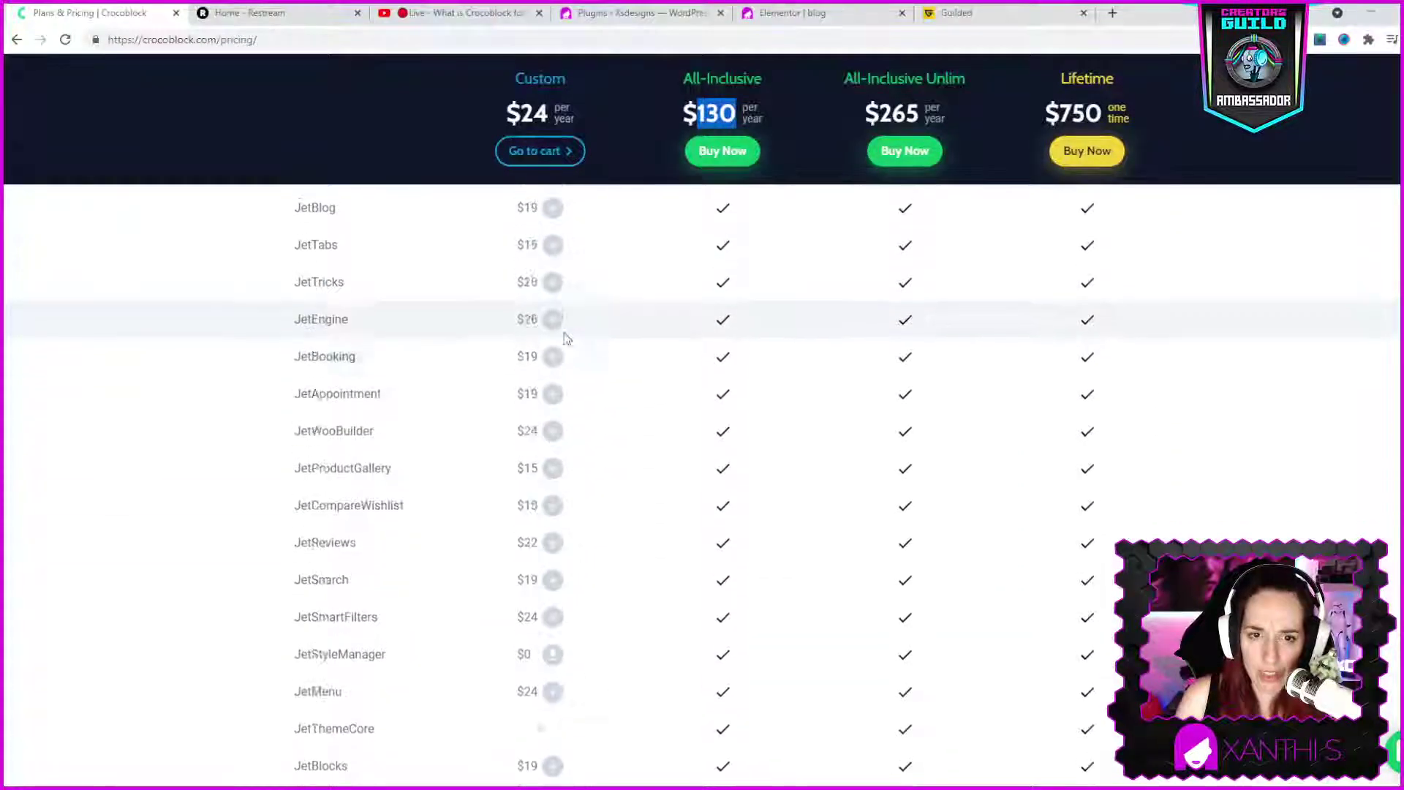
pyautogui.click(553, 433)
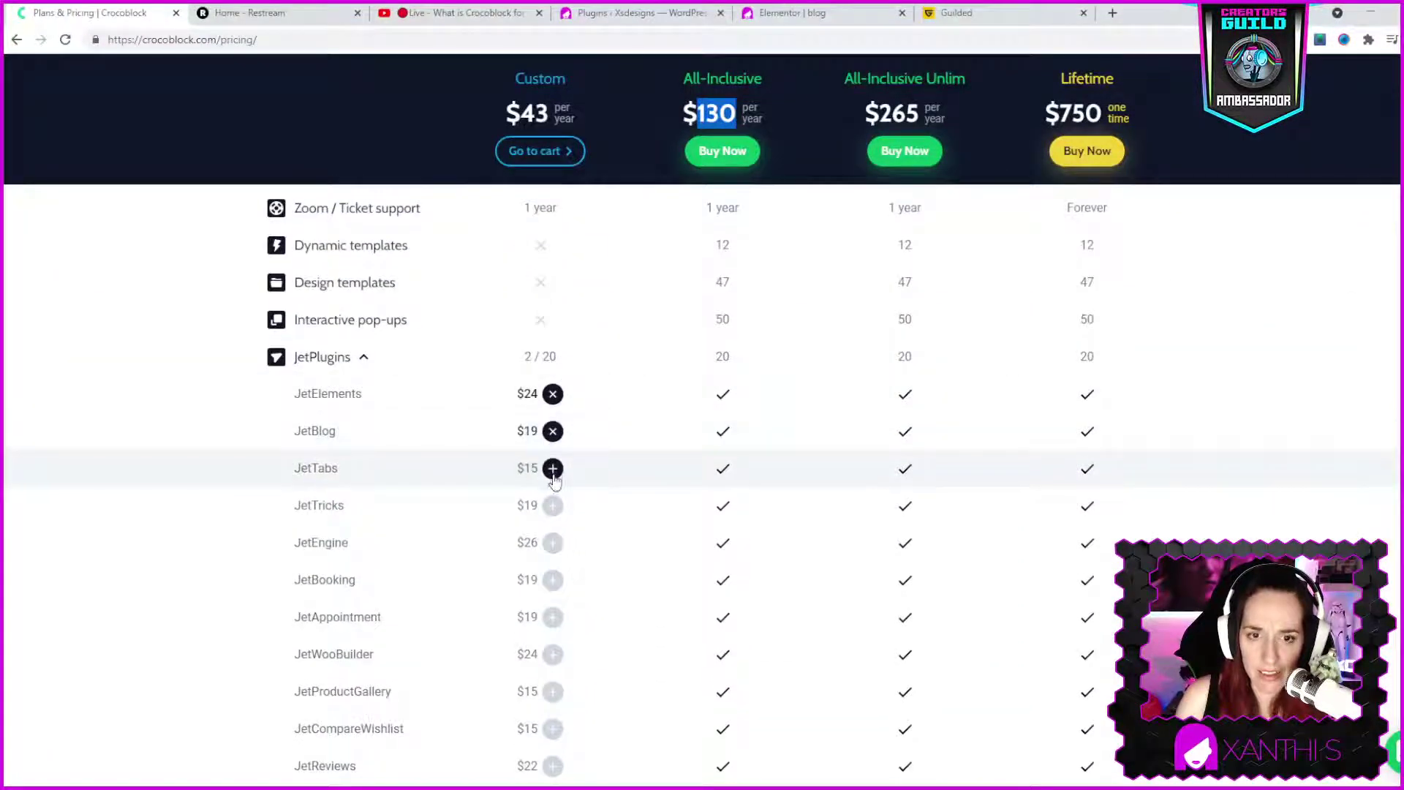
pyautogui.click(553, 505)
pyautogui.click(553, 476)
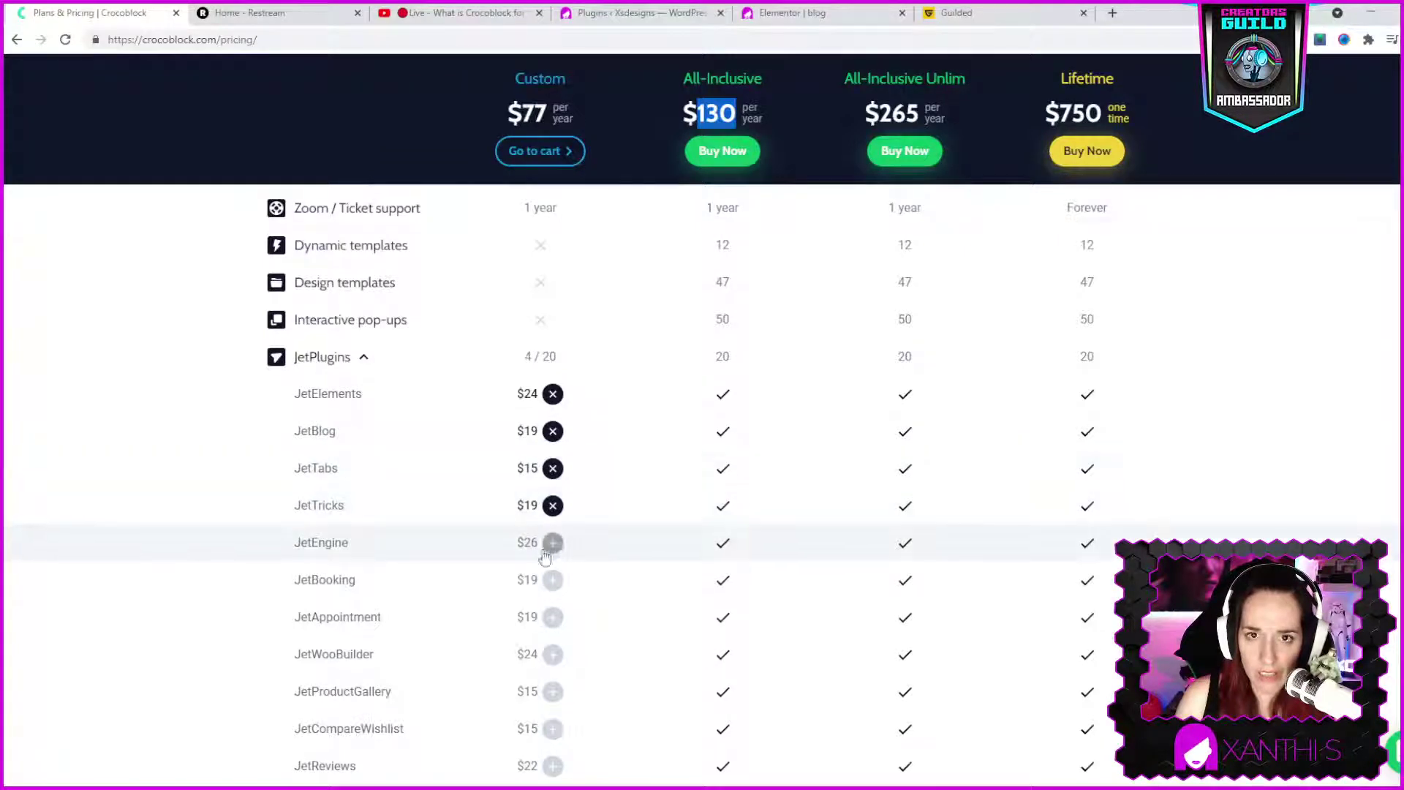
pyautogui.click(550, 545)
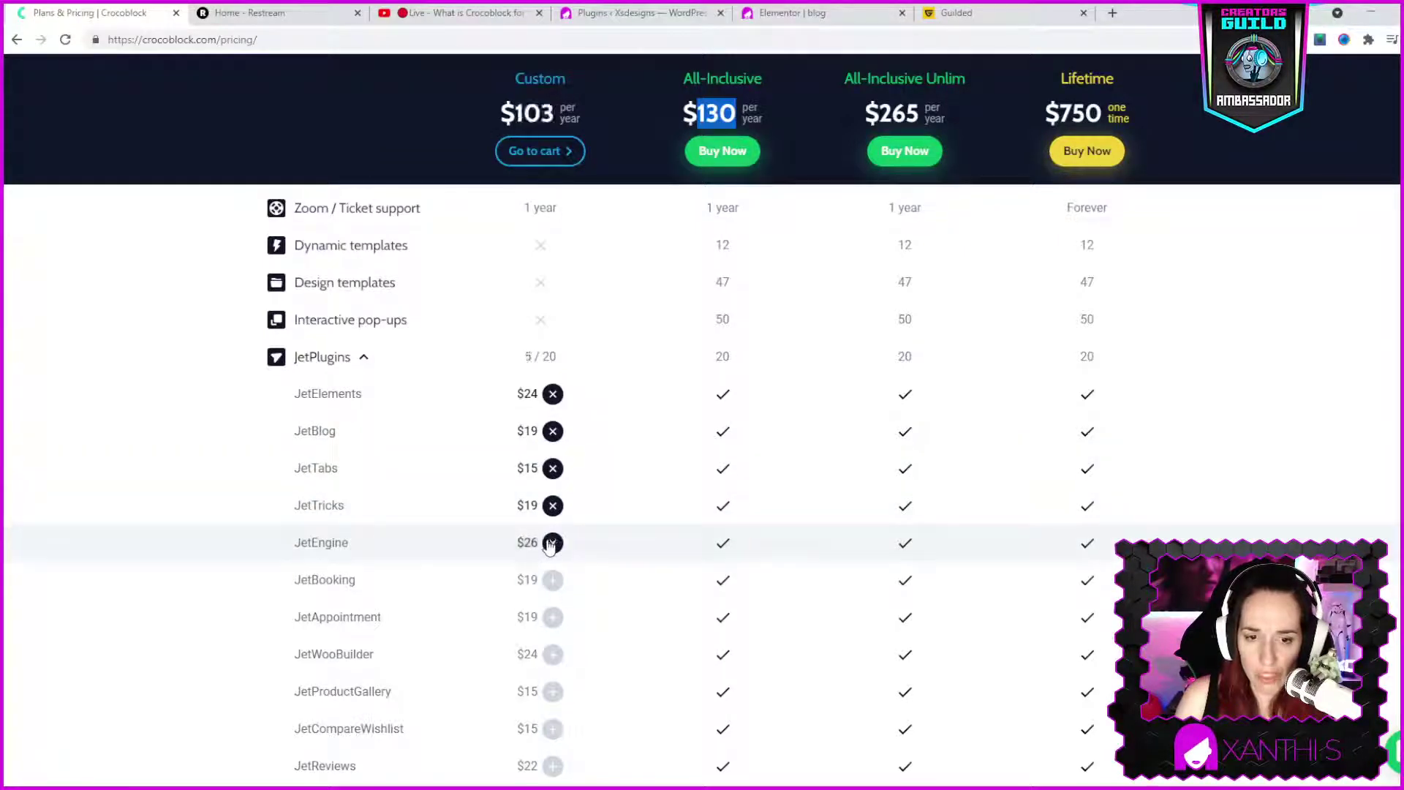
pyautogui.click(553, 580)
pyautogui.click(553, 617)
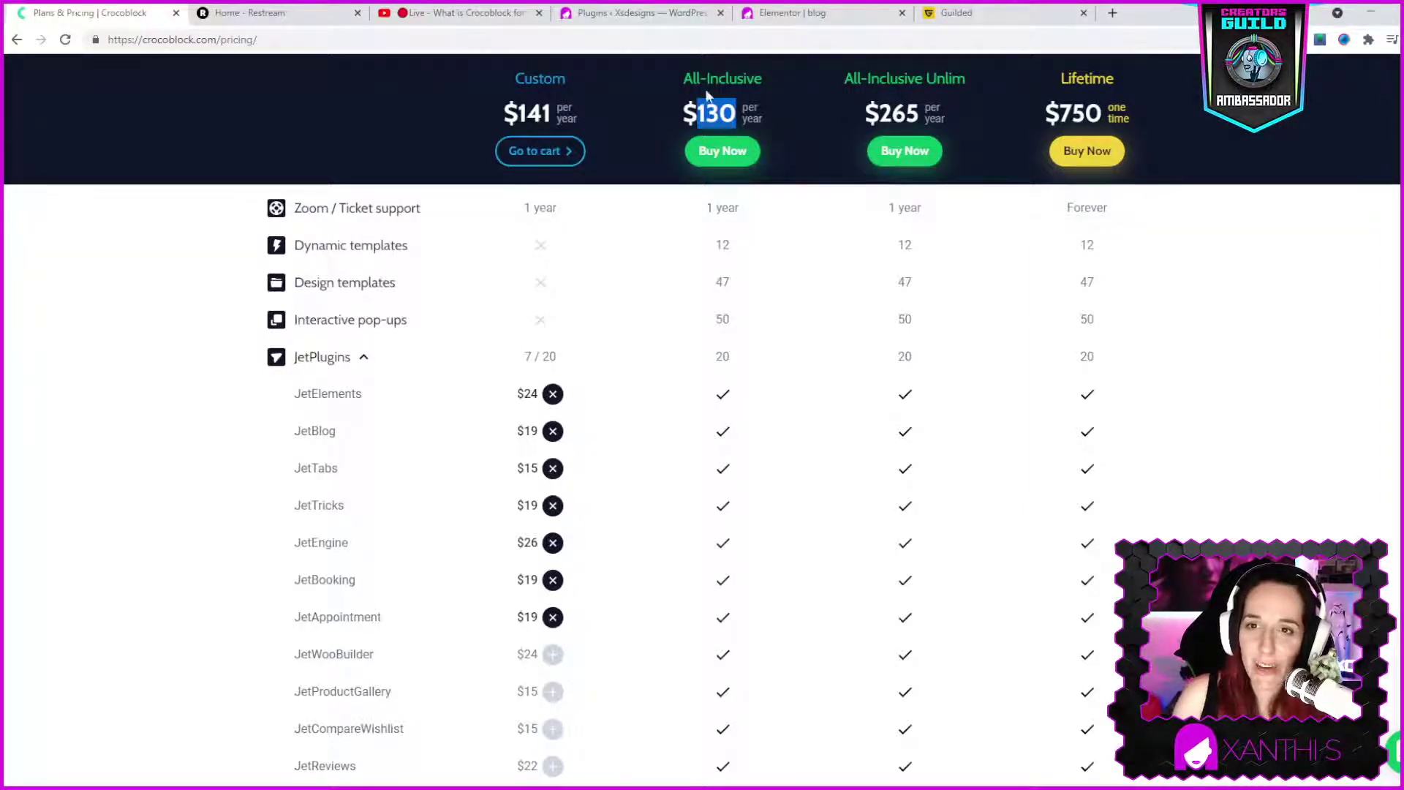
# - Compare the prices and included features of the All-Inclusive Unlim and Lifetime plans
pyautogui.moveTo(920, 104); pyautogui.dragTo(878, 111)
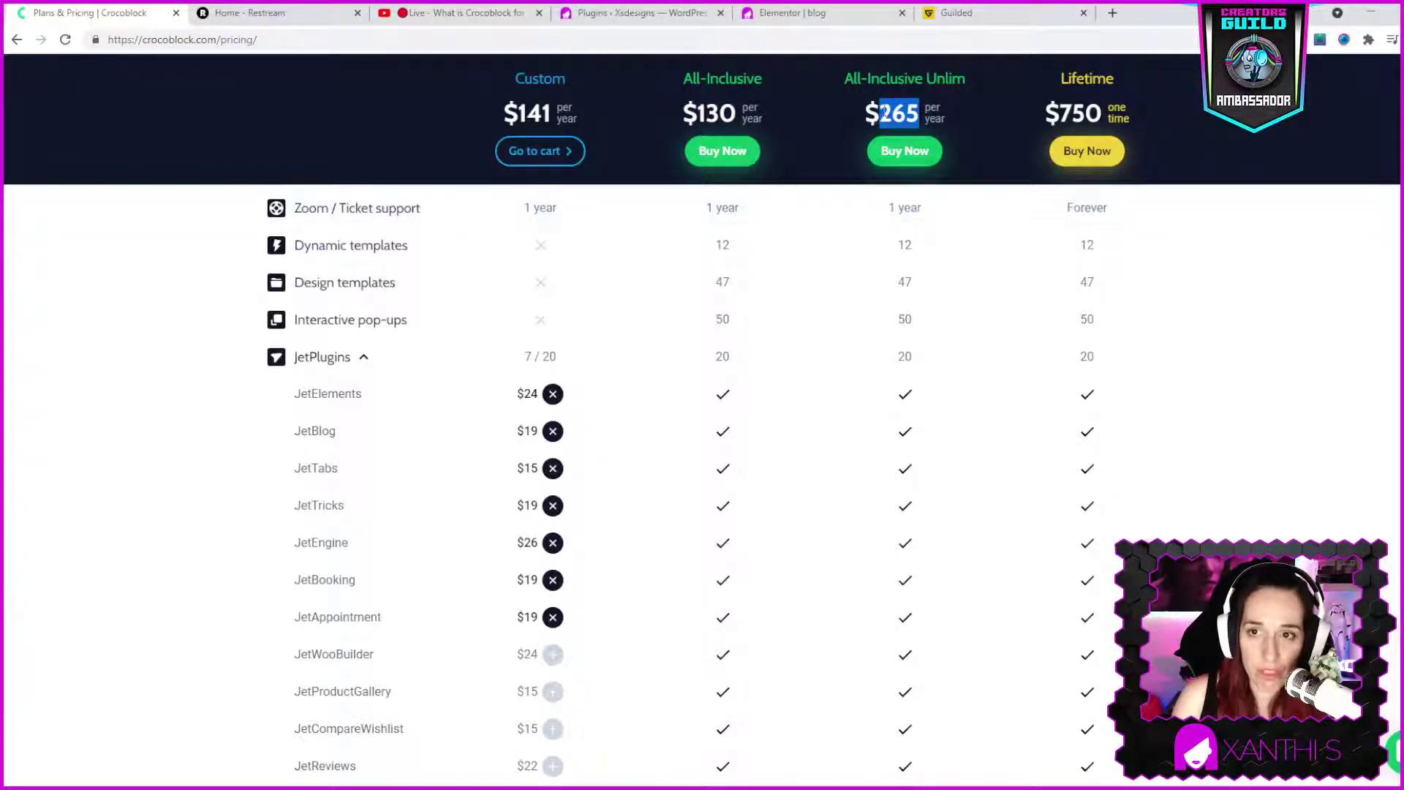
pyautogui.click(898, 111)
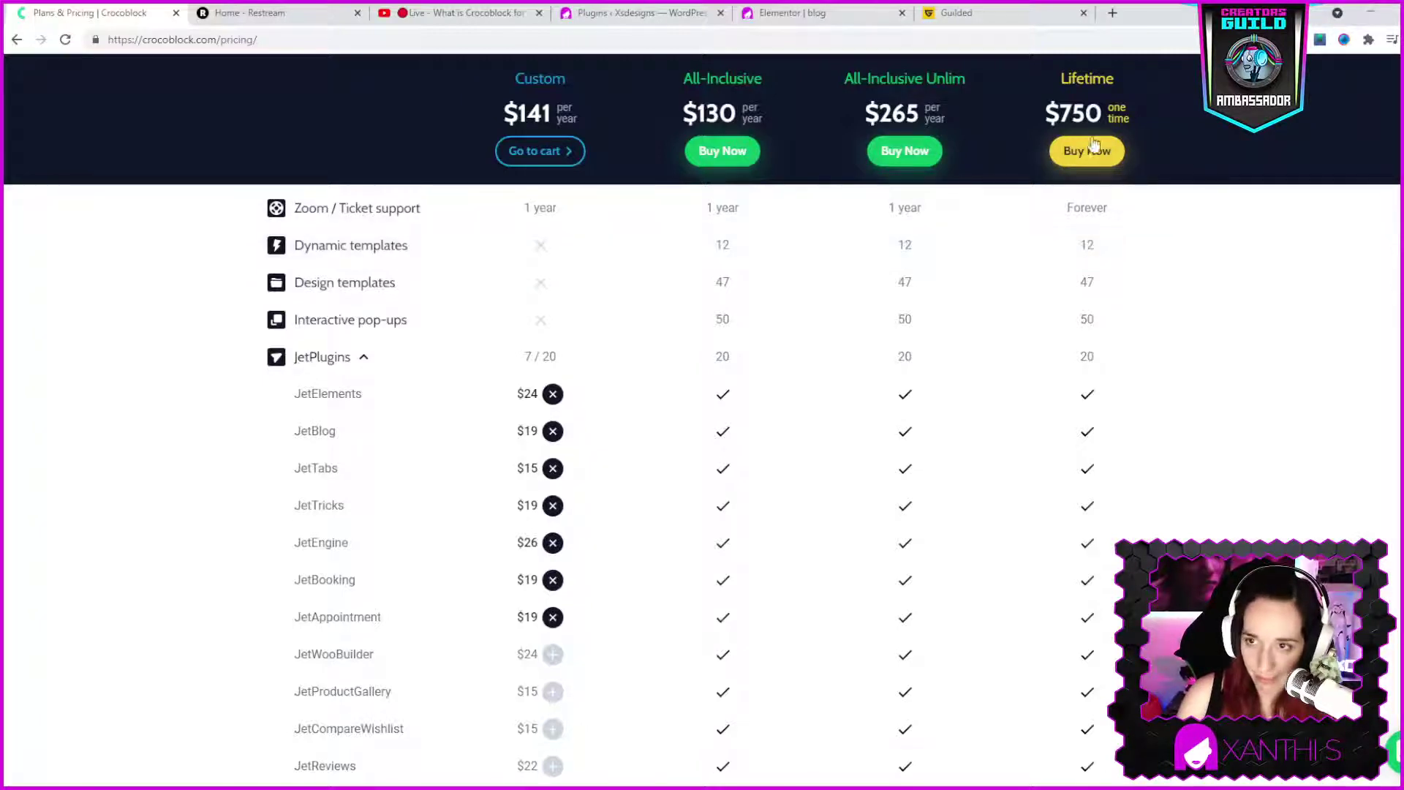
pyautogui.moveTo(1061, 105); pyautogui.dragTo(1103, 112)
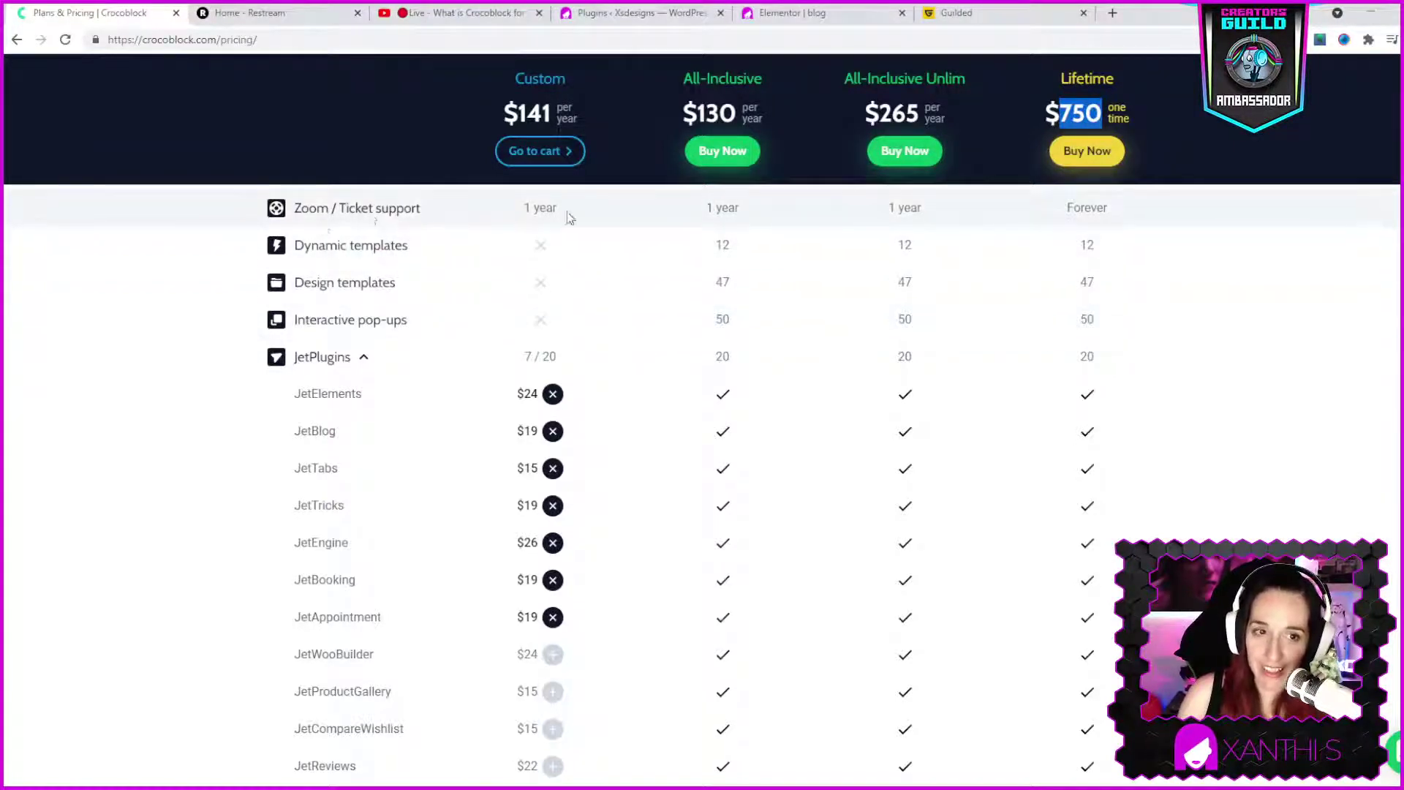
pyautogui.scroll(4, 1037, 253)
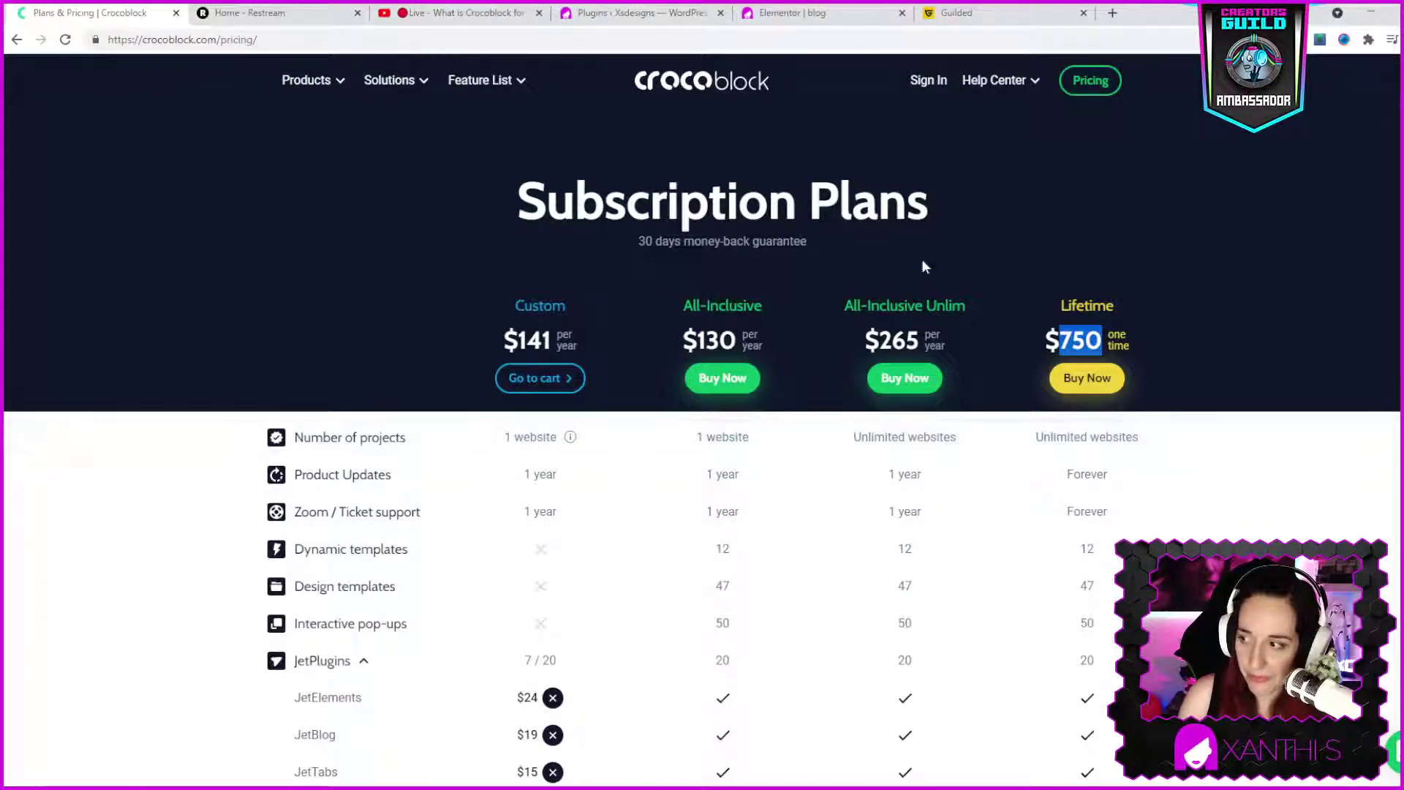
pyautogui.click(1064, 327)
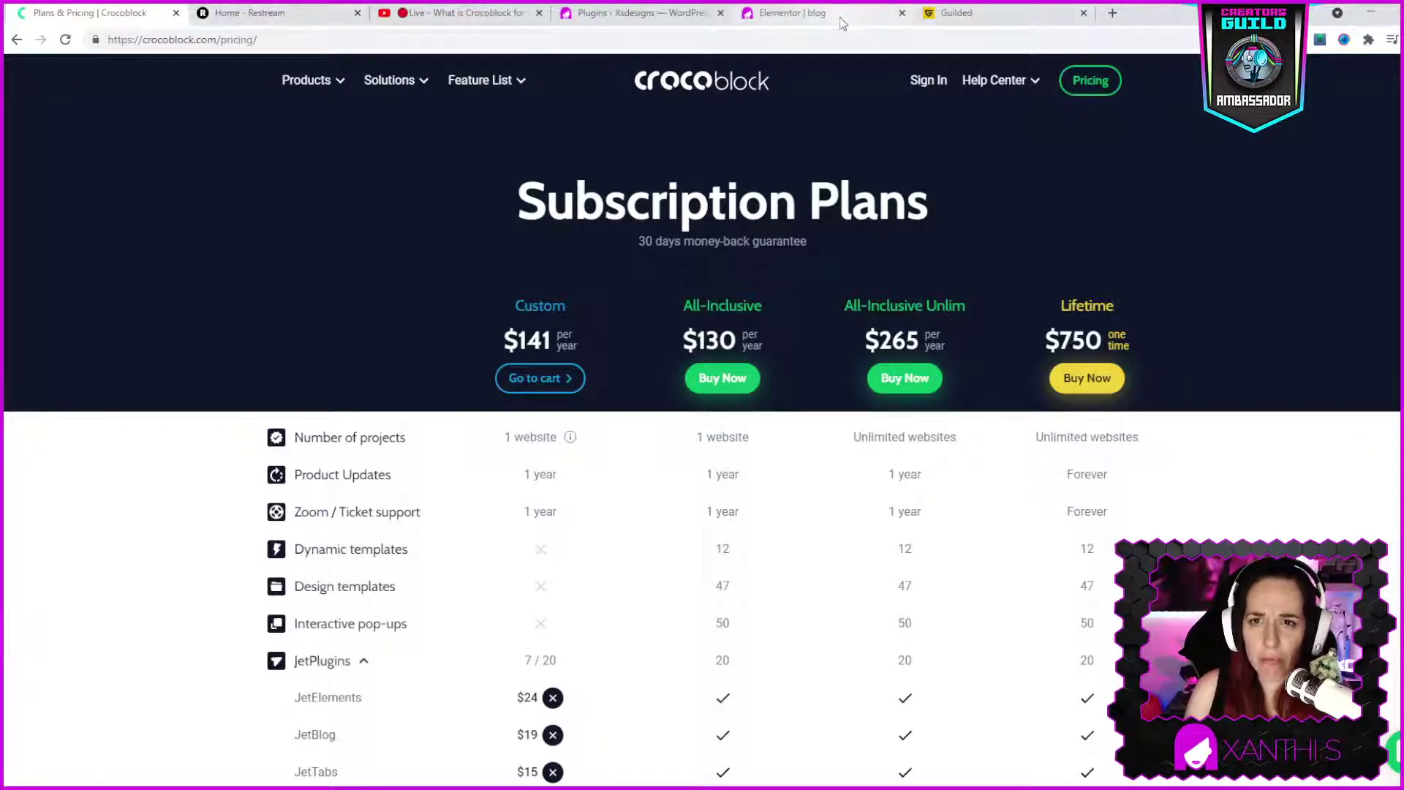
# - Switch to the Elementor blog page and add an Images Layout widget to the empty area below the Smart Posts List
pyautogui.click(810, 21)
pyautogui.scroll(-20, 773, 622)
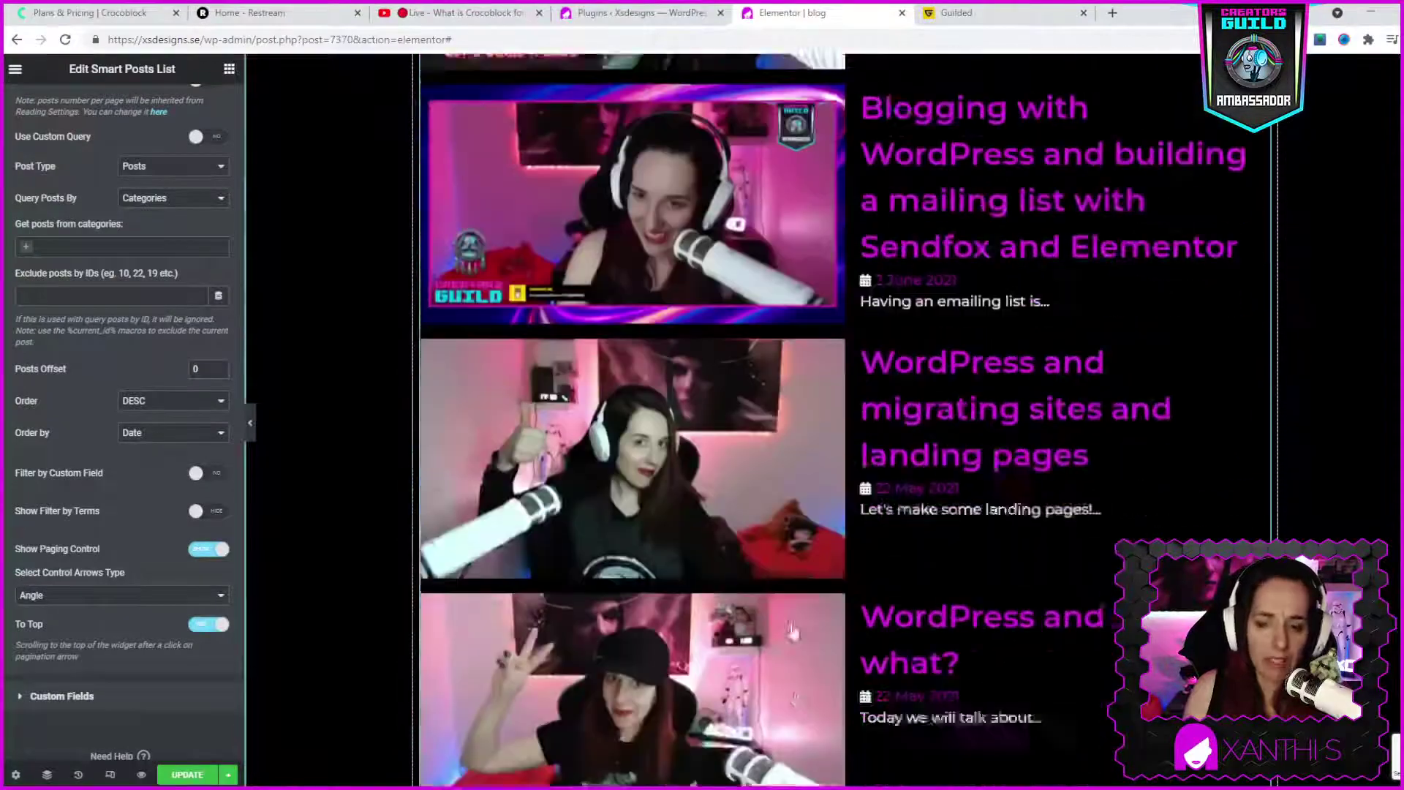
pyautogui.scroll(-1, 163, 392)
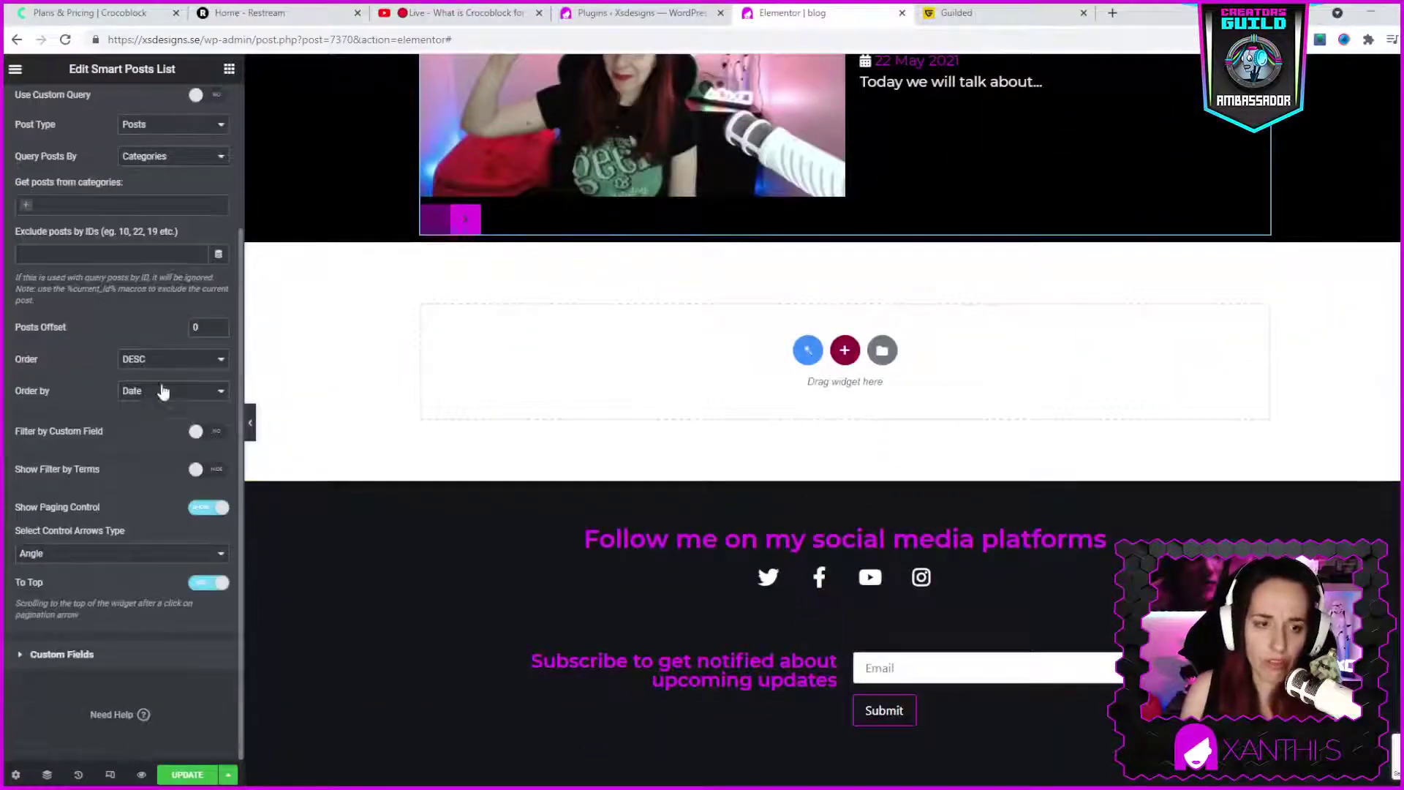
pyautogui.click(228, 68)
pyautogui.scroll(-15, 213, 448)
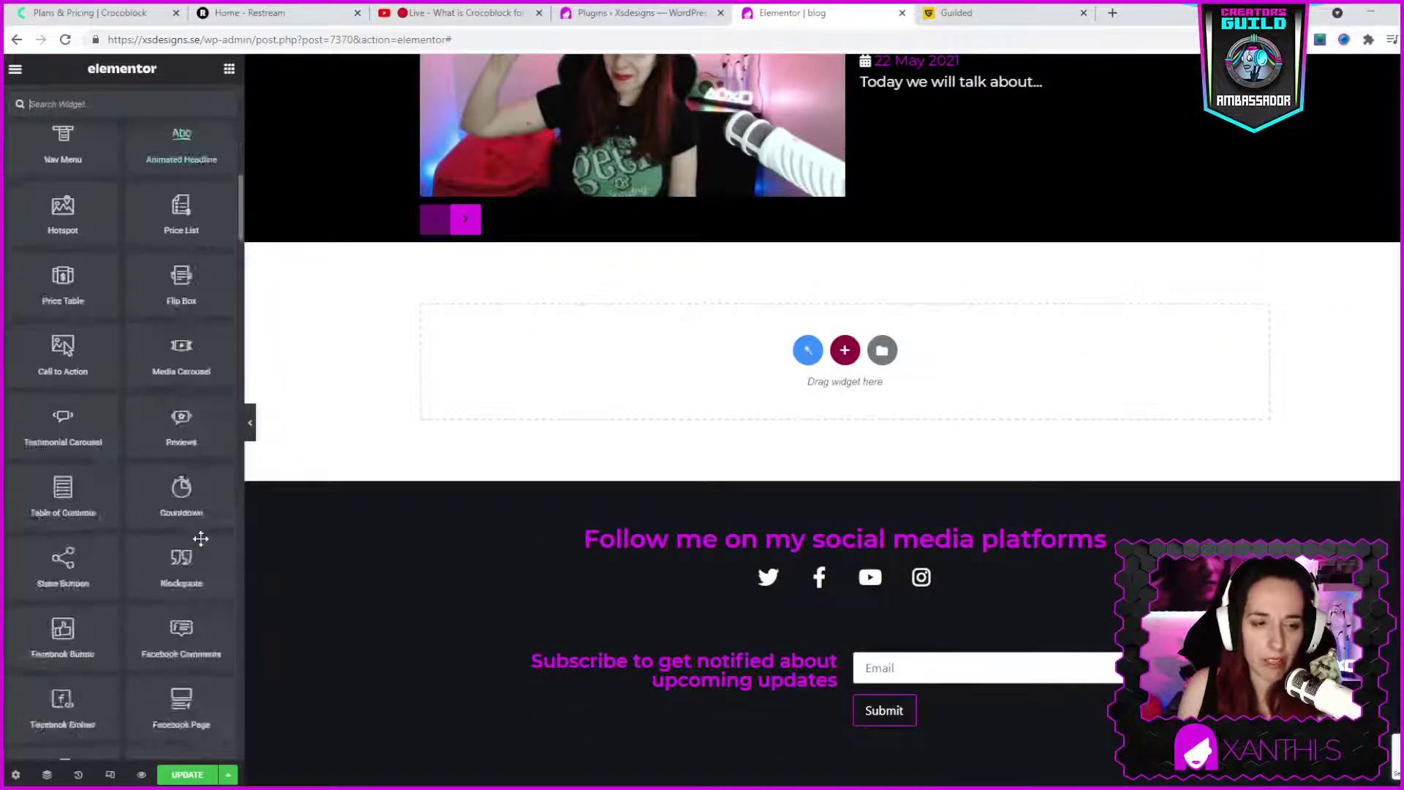
pyautogui.scroll(-15, 183, 546)
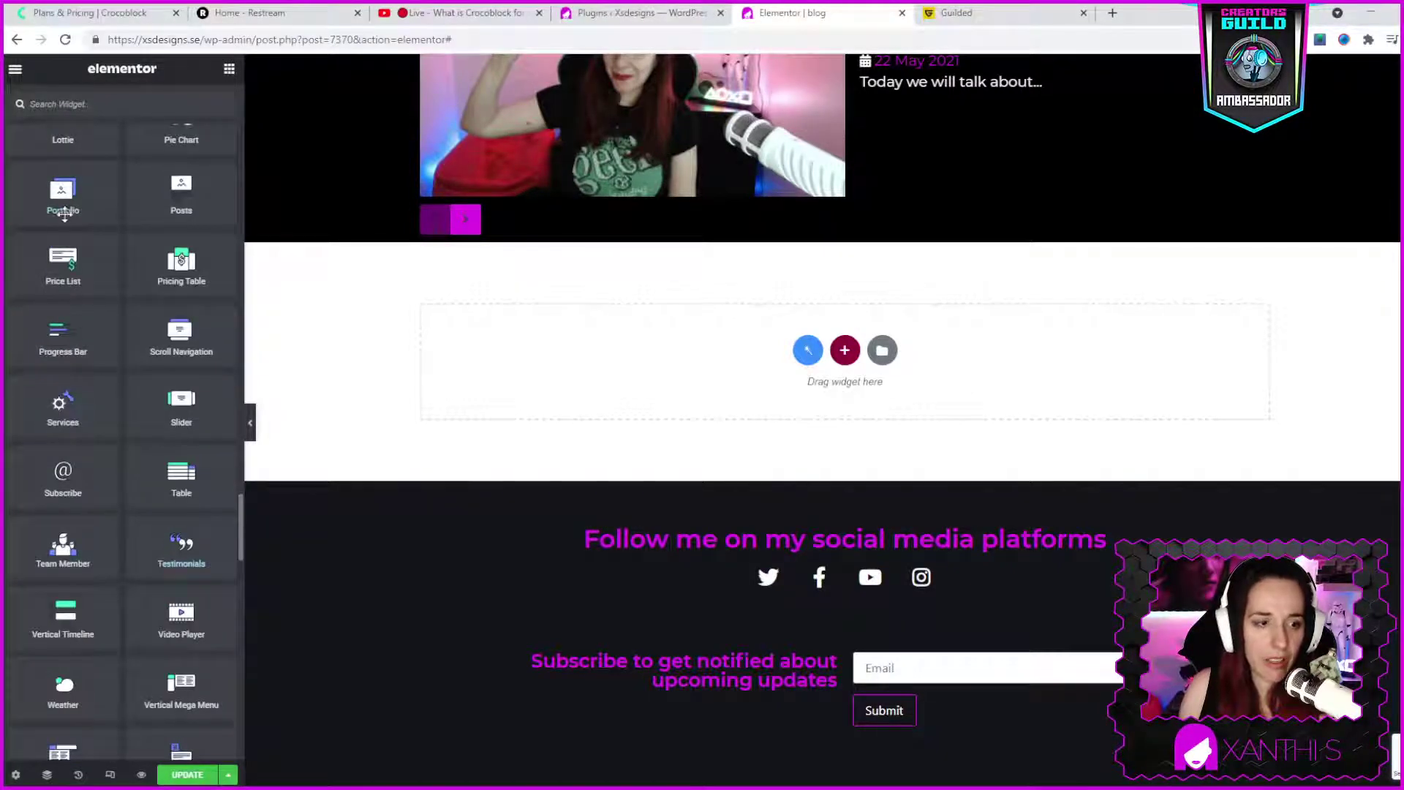
pyautogui.scroll(2, 56, 313)
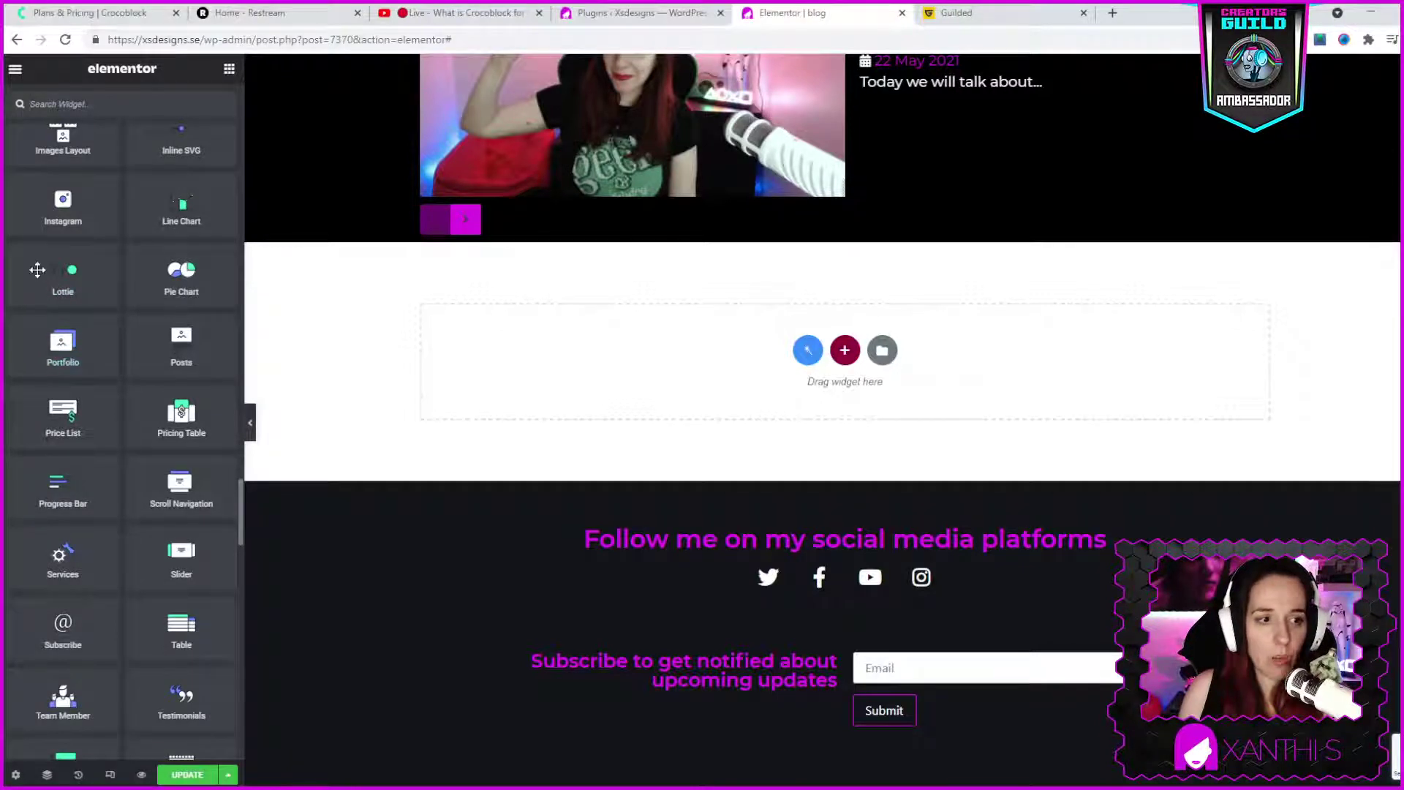
pyautogui.scroll(1, 56, 410)
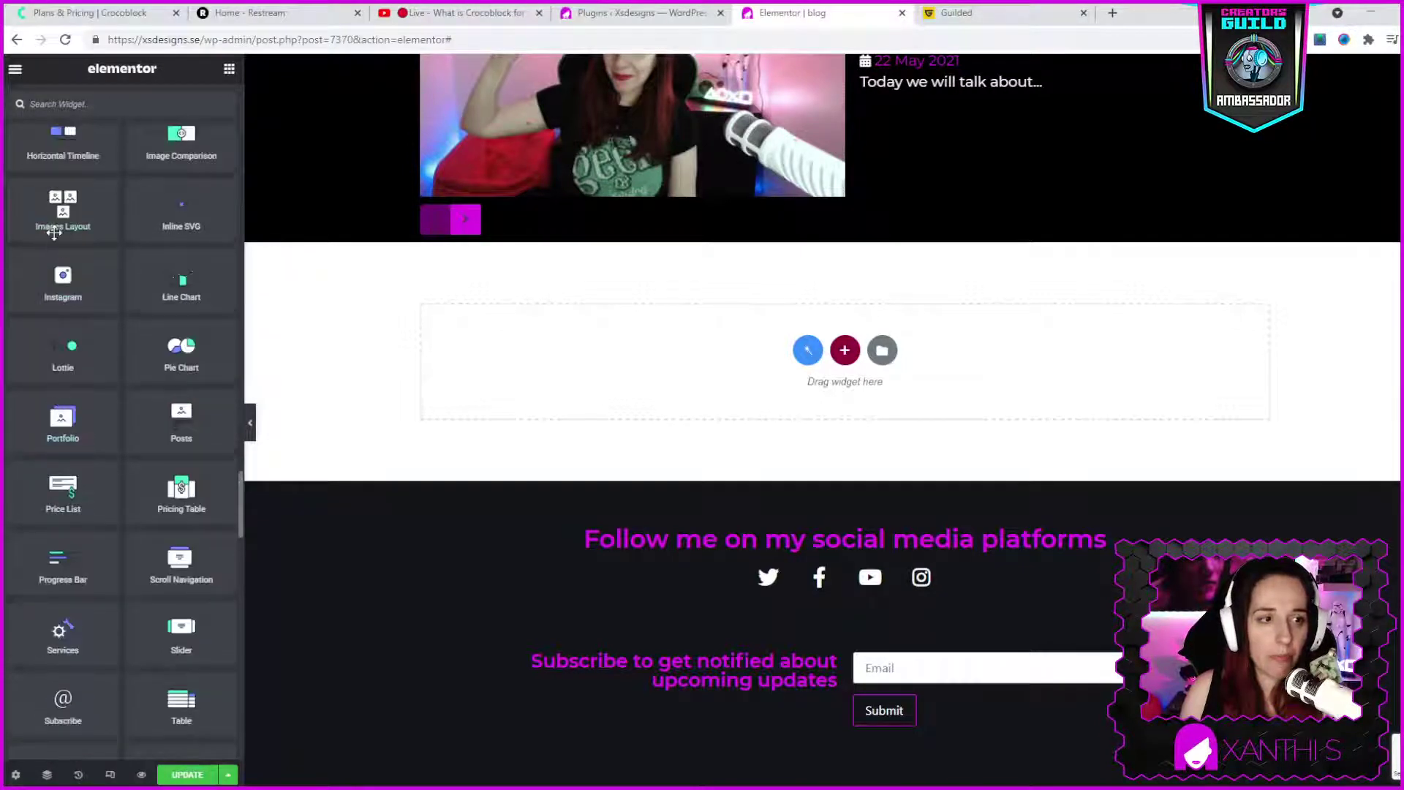
pyautogui.moveTo(63, 208); pyautogui.dragTo(918, 355)
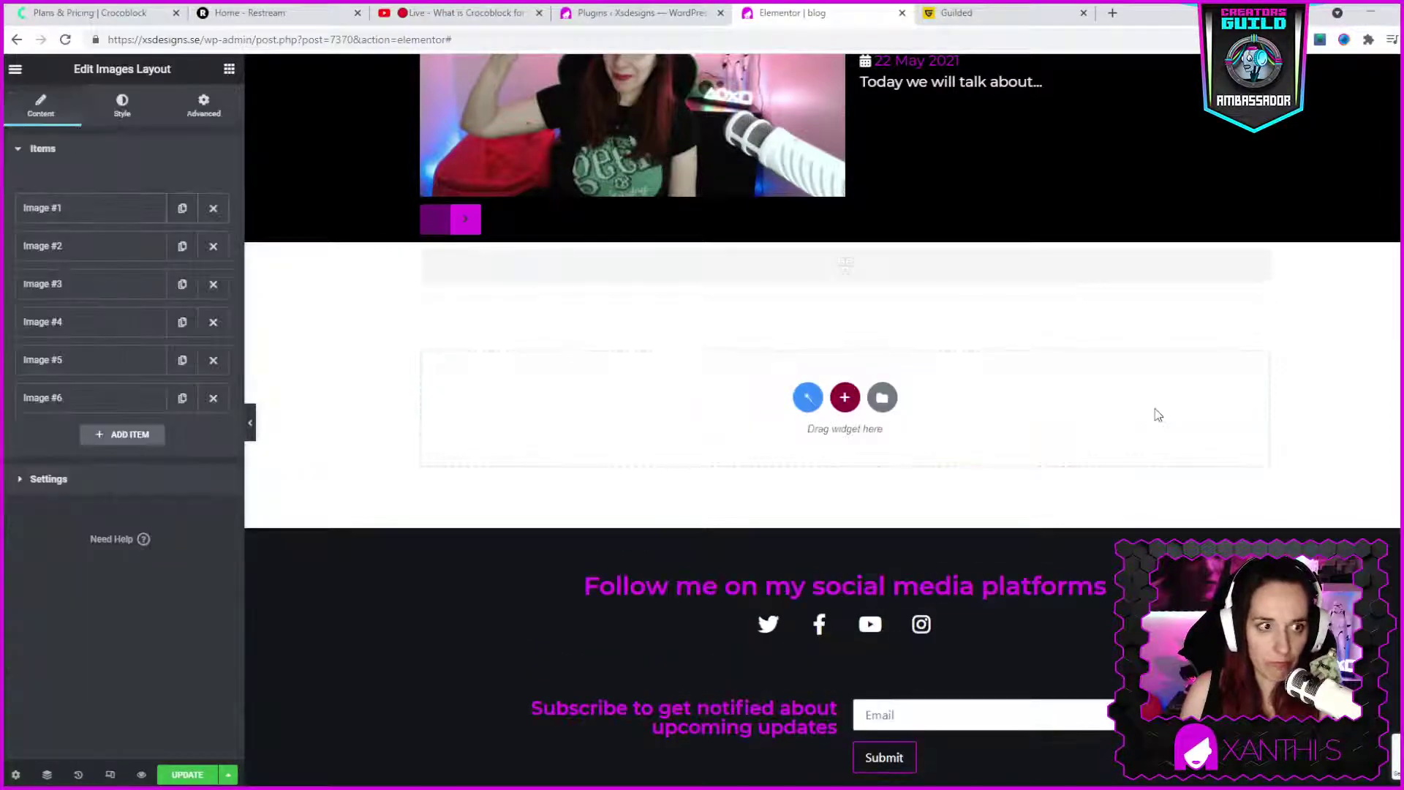
# - Set CTA-post.png from the media library as the picture of Image #1 in the Images Layout
pyautogui.click(76, 214)
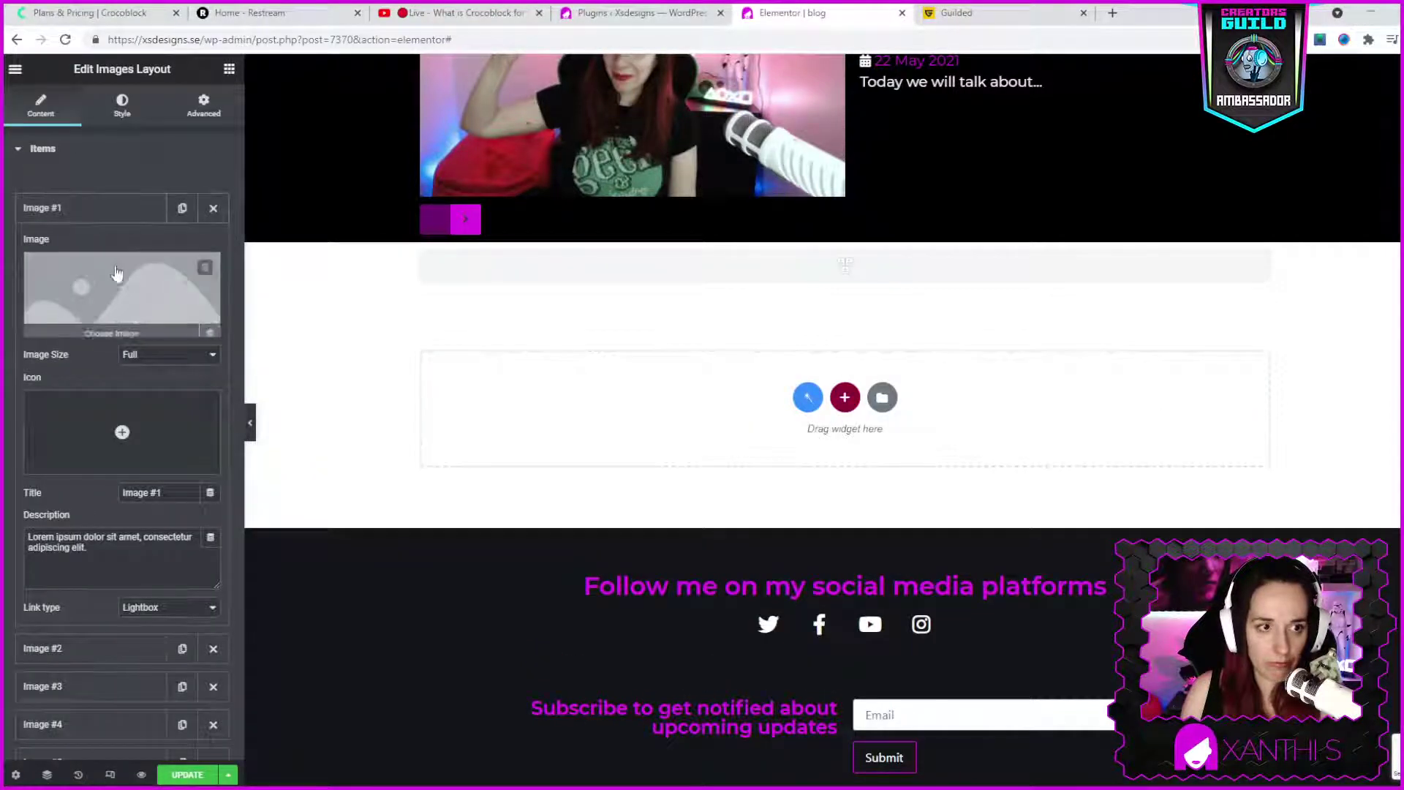
pyautogui.click(125, 312)
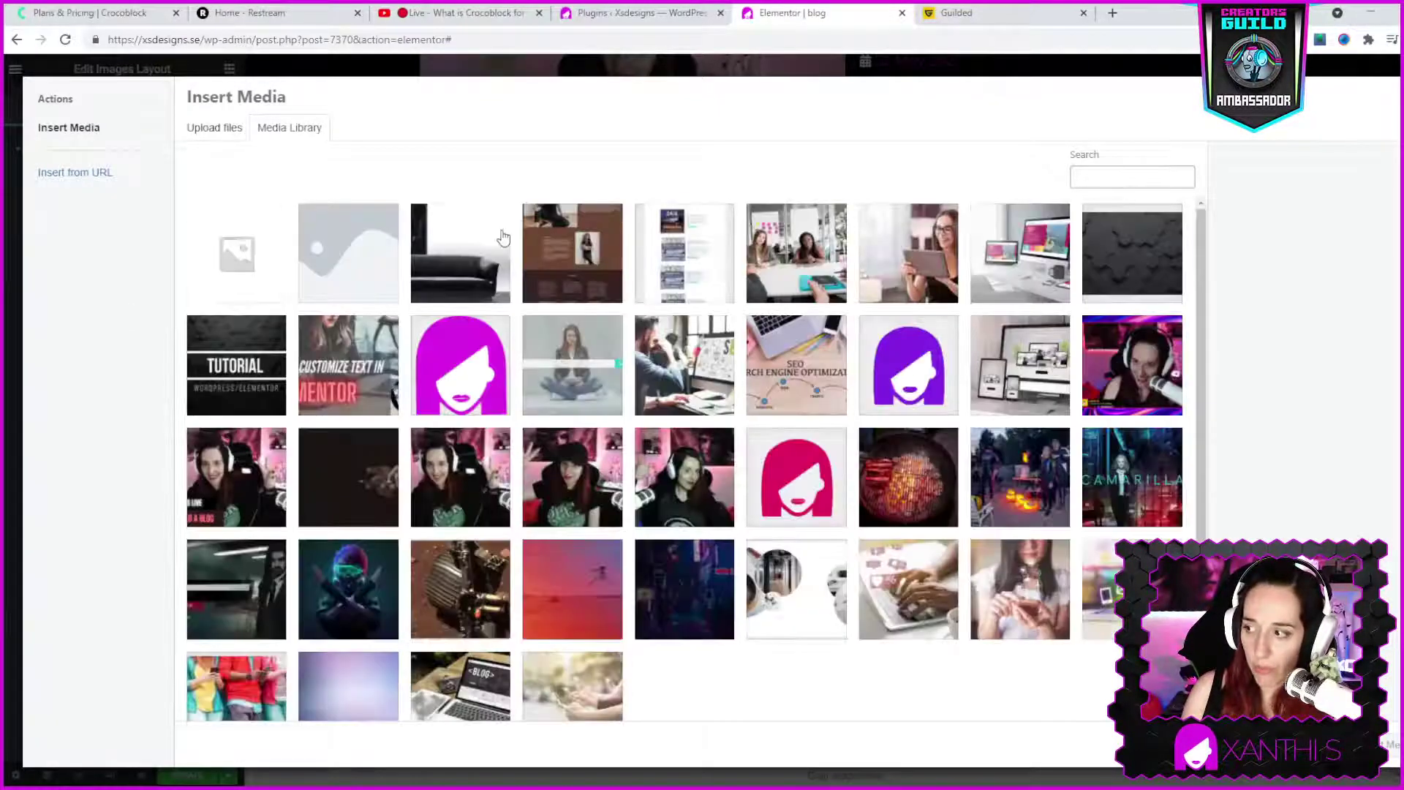
pyautogui.click(823, 271)
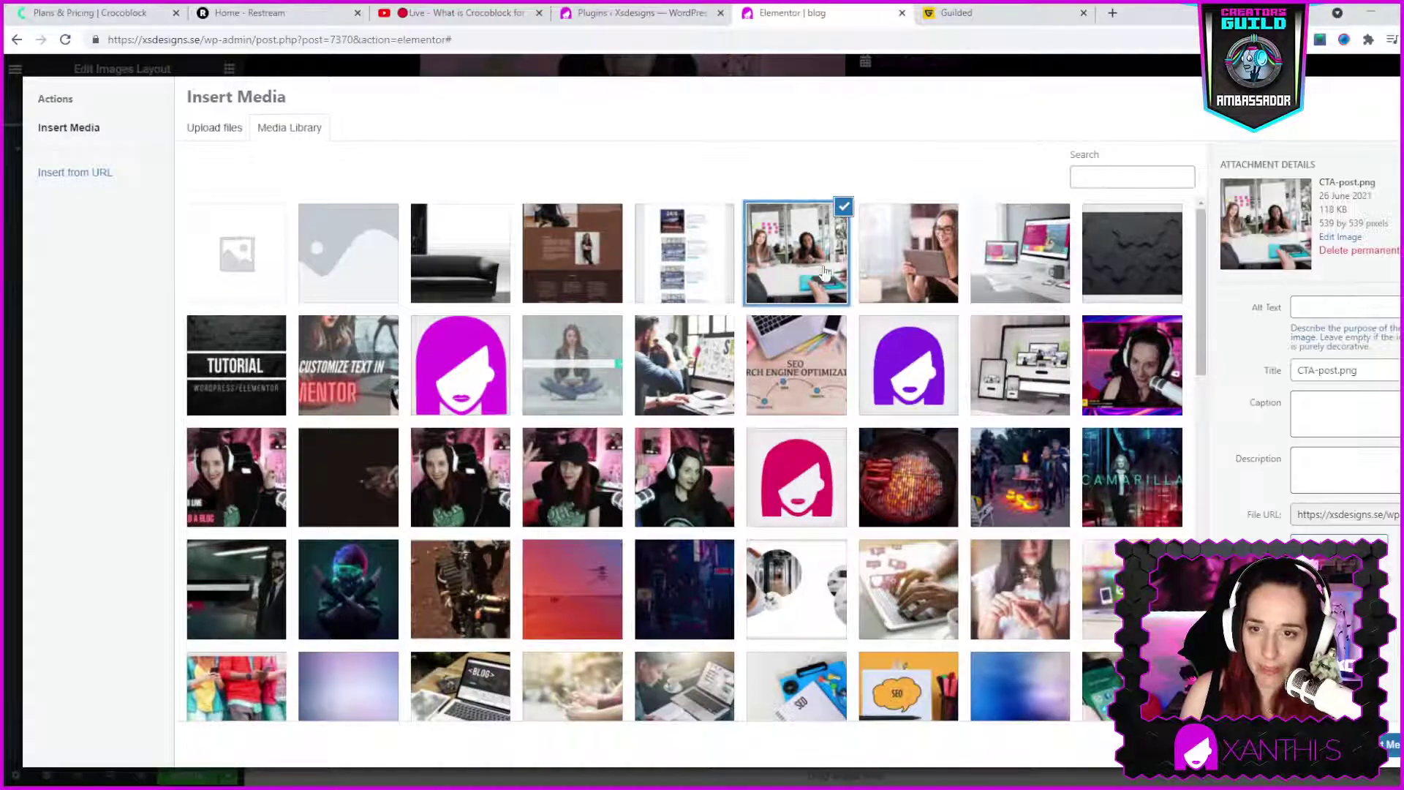
pyautogui.click(1389, 744)
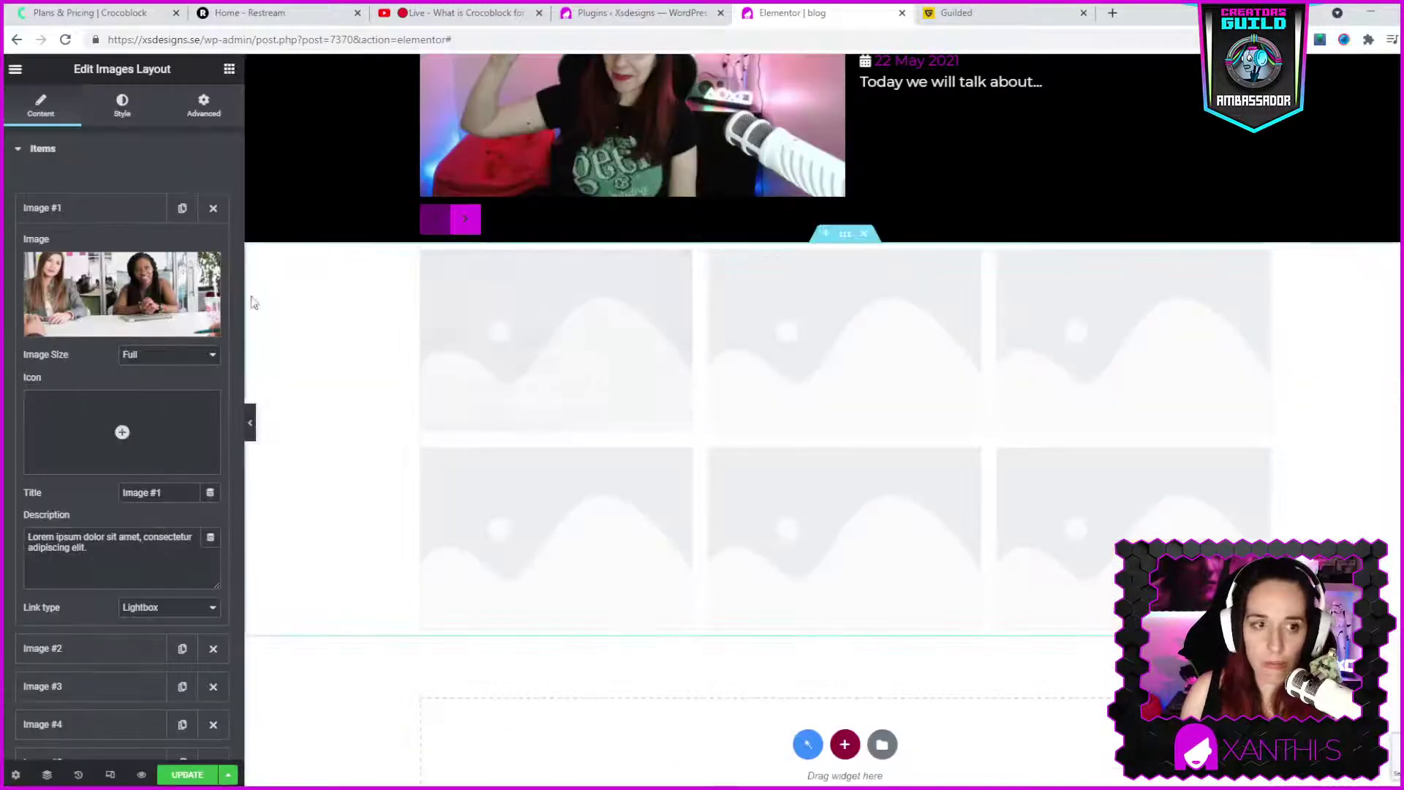
# - Set woman-holding-tablet.jpg from the media library as the picture of Image #2
pyautogui.scroll(-1, 128, 502)
pyautogui.click(45, 574)
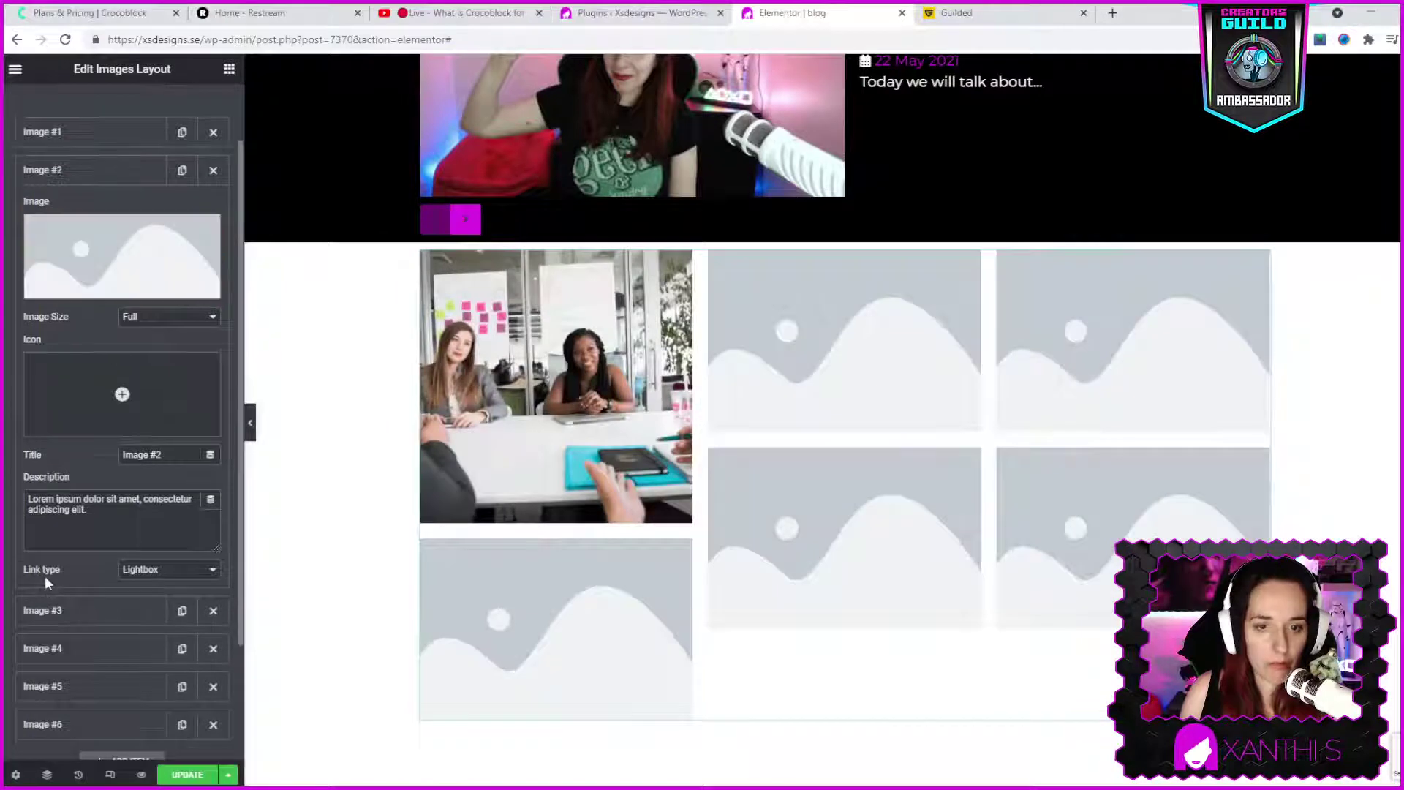
pyautogui.click(122, 259)
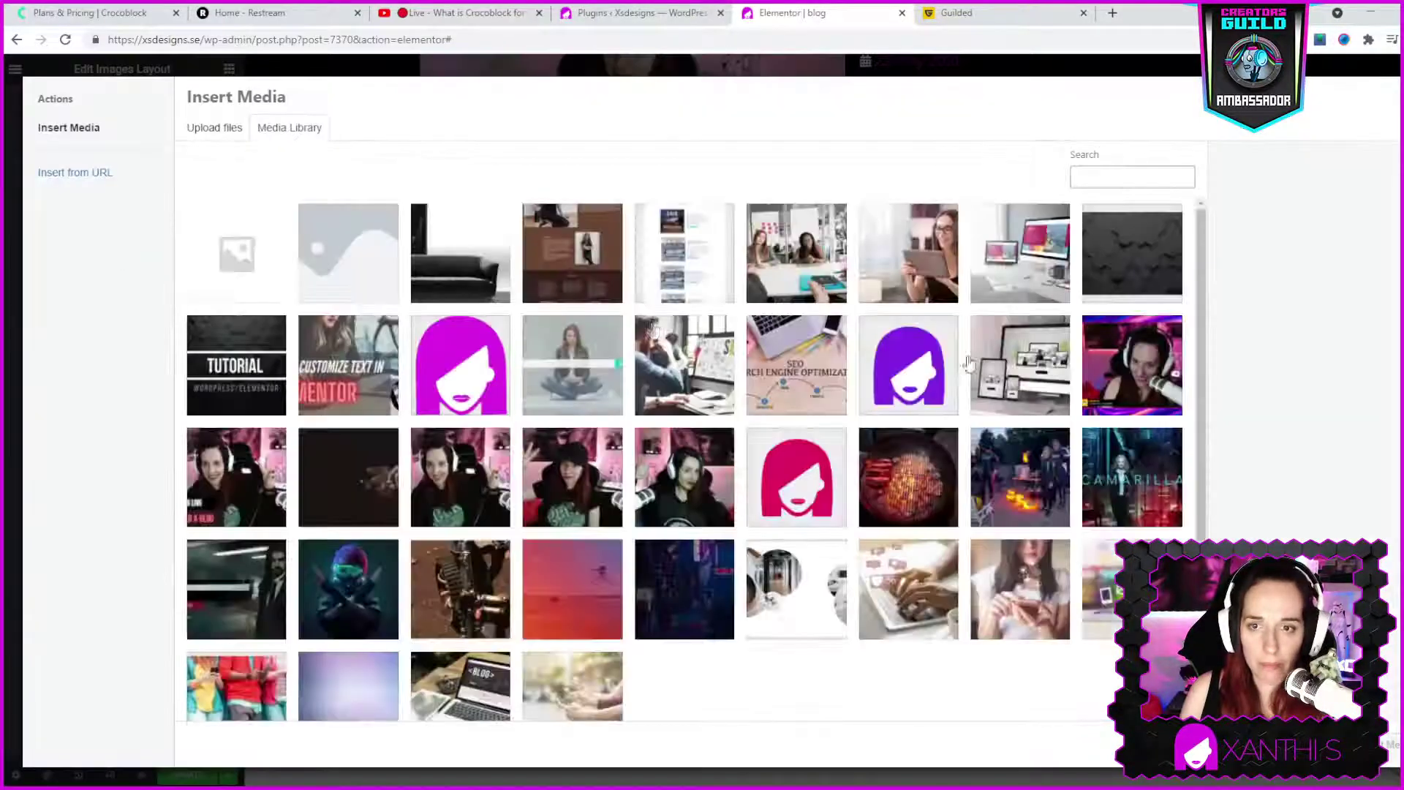
pyautogui.click(907, 253)
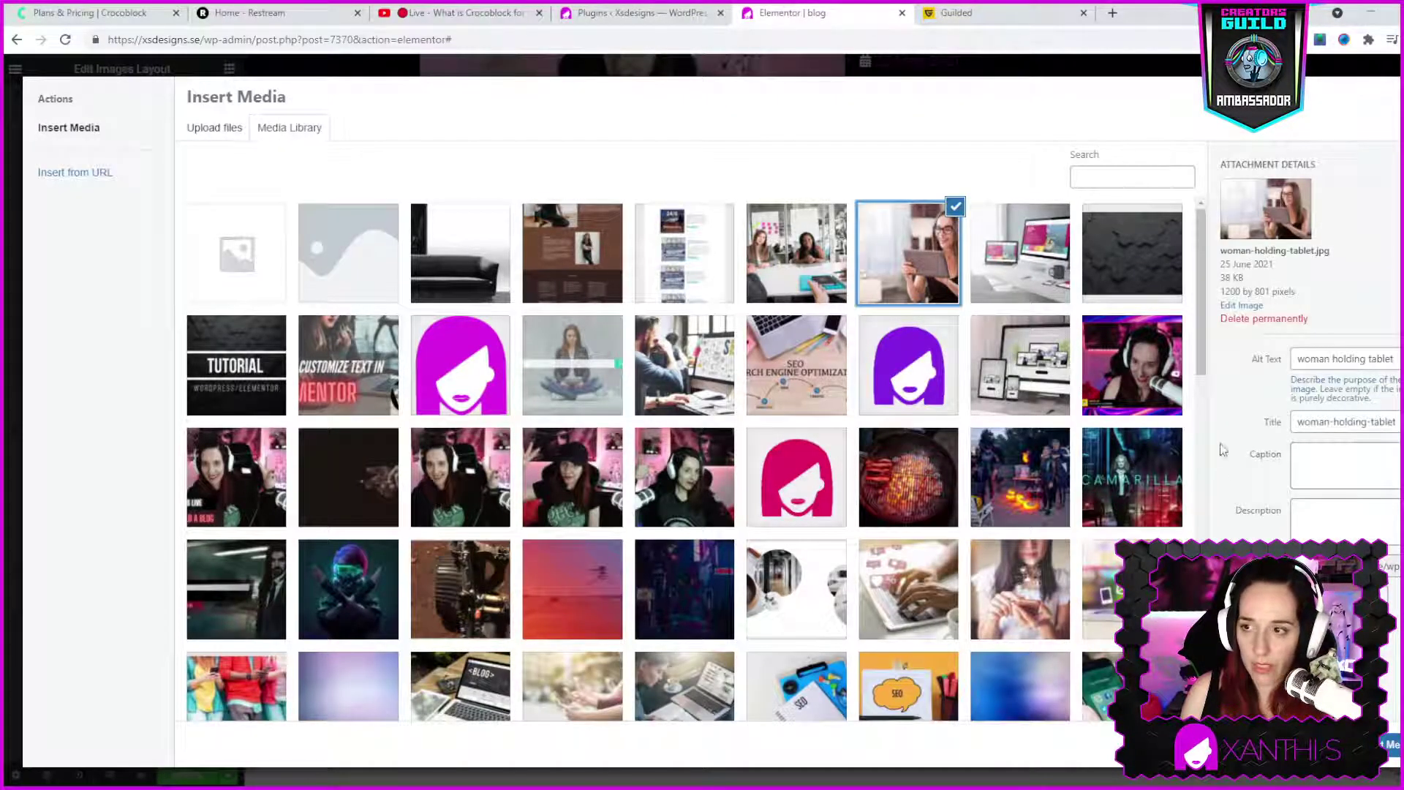
pyautogui.click(1389, 744)
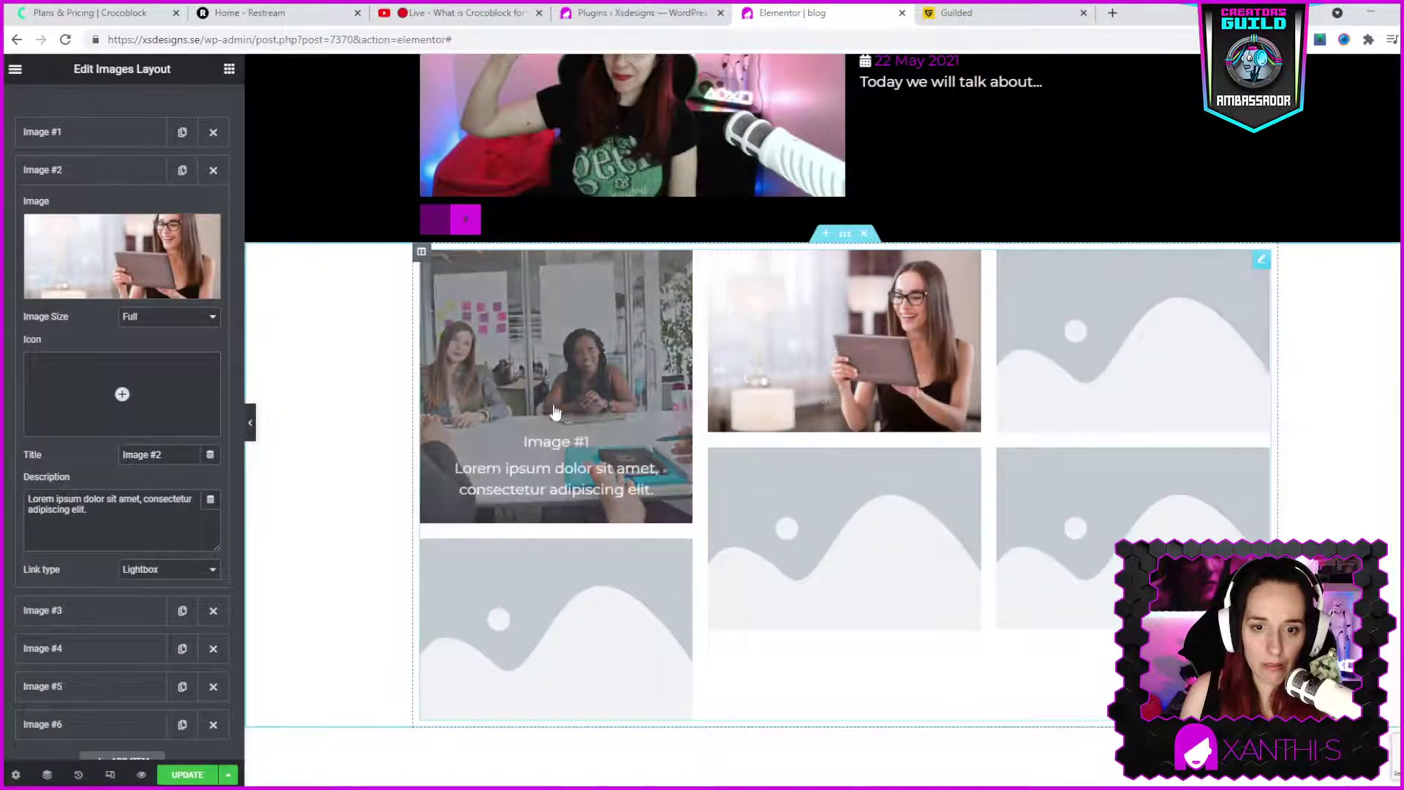
# - Set seo-image.jpg from the media library as the picture of Image #3 and examine the grid's hover captions
pyautogui.click(49, 610)
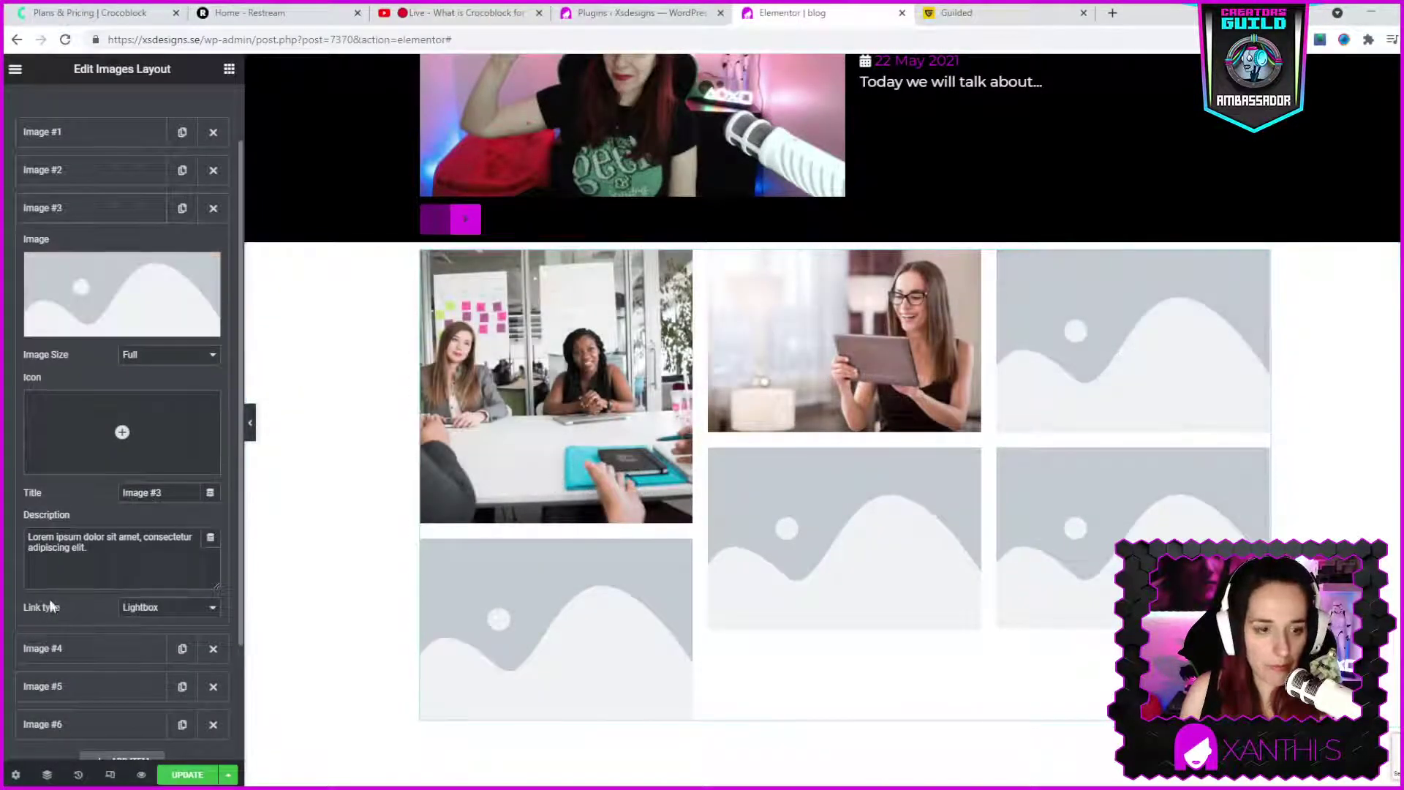
pyautogui.click(155, 296)
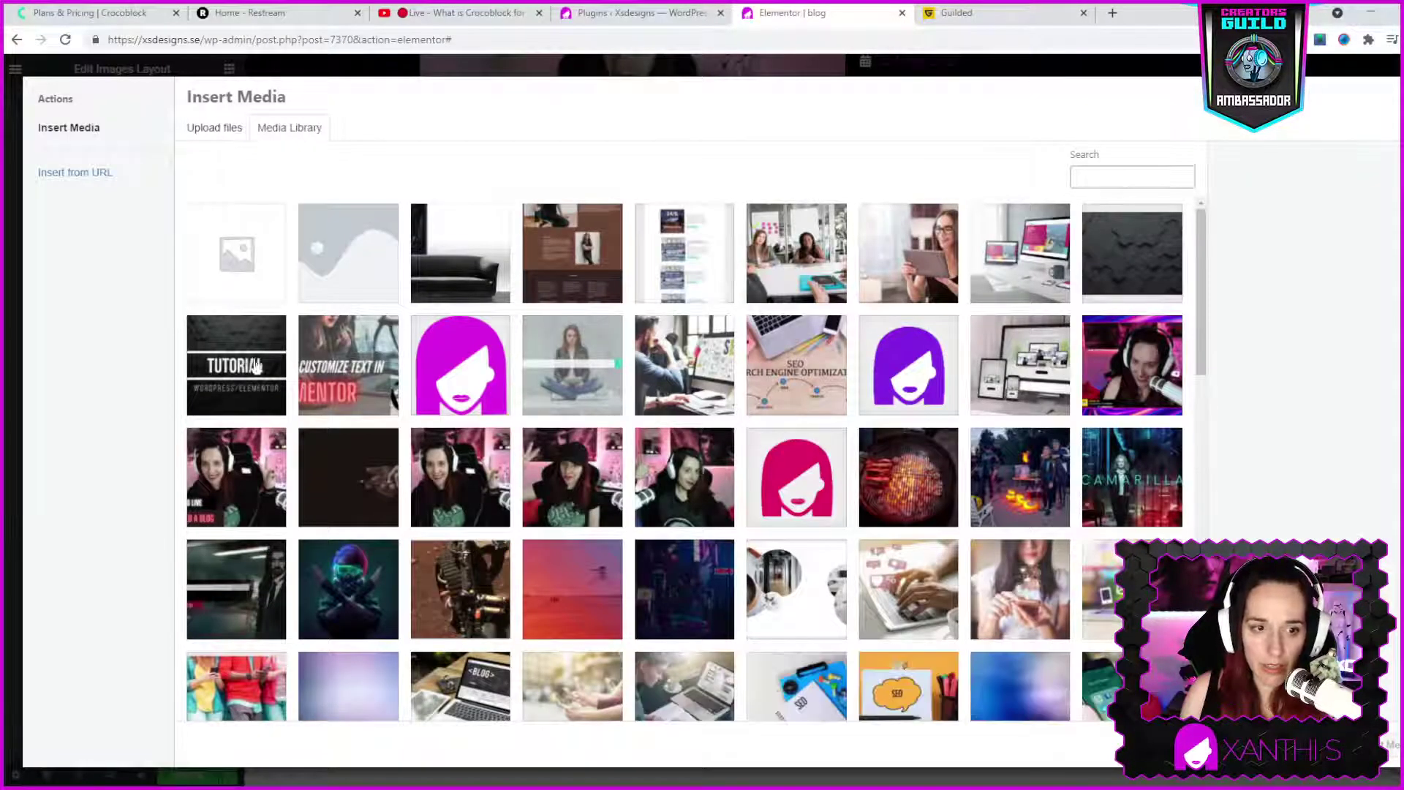
pyautogui.click(776, 403)
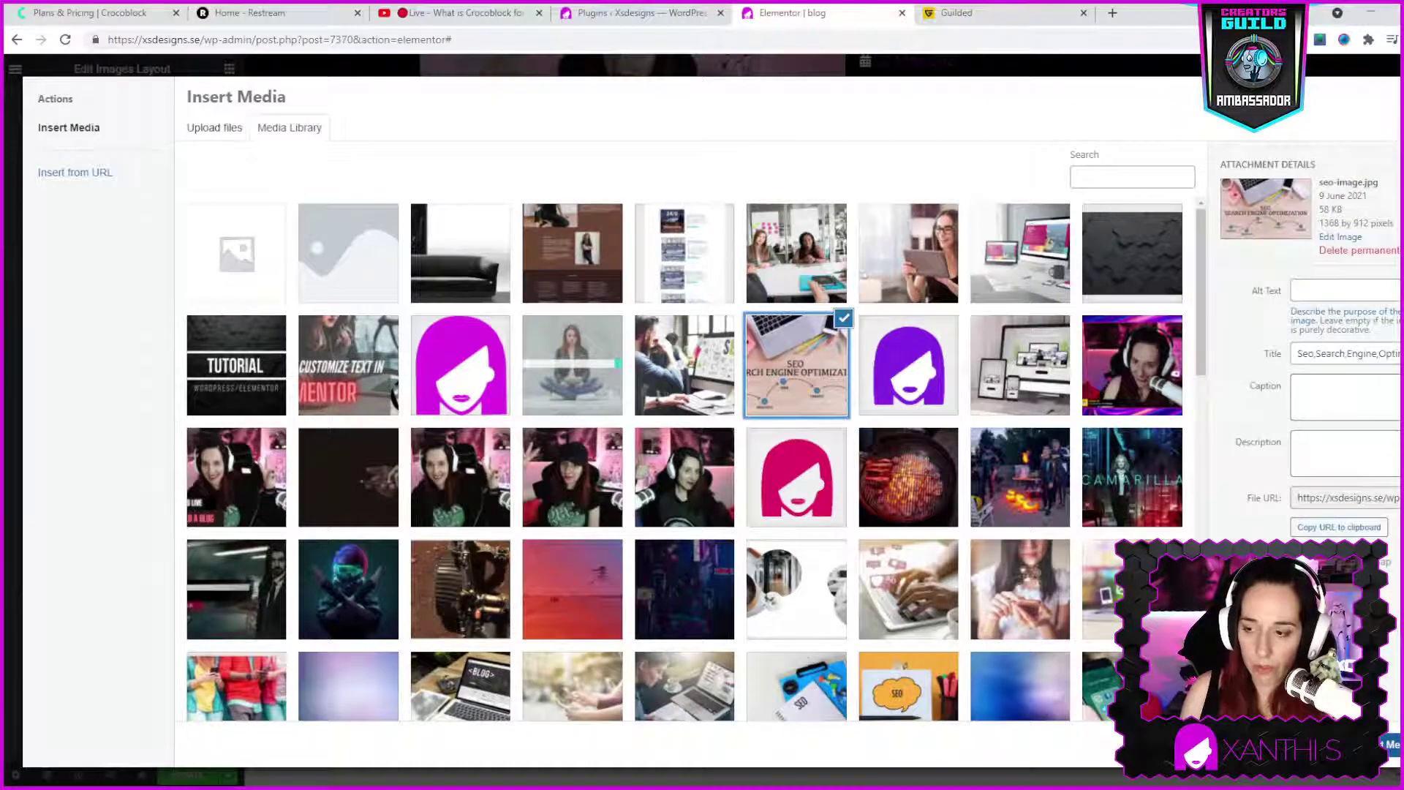
pyautogui.click(1389, 744)
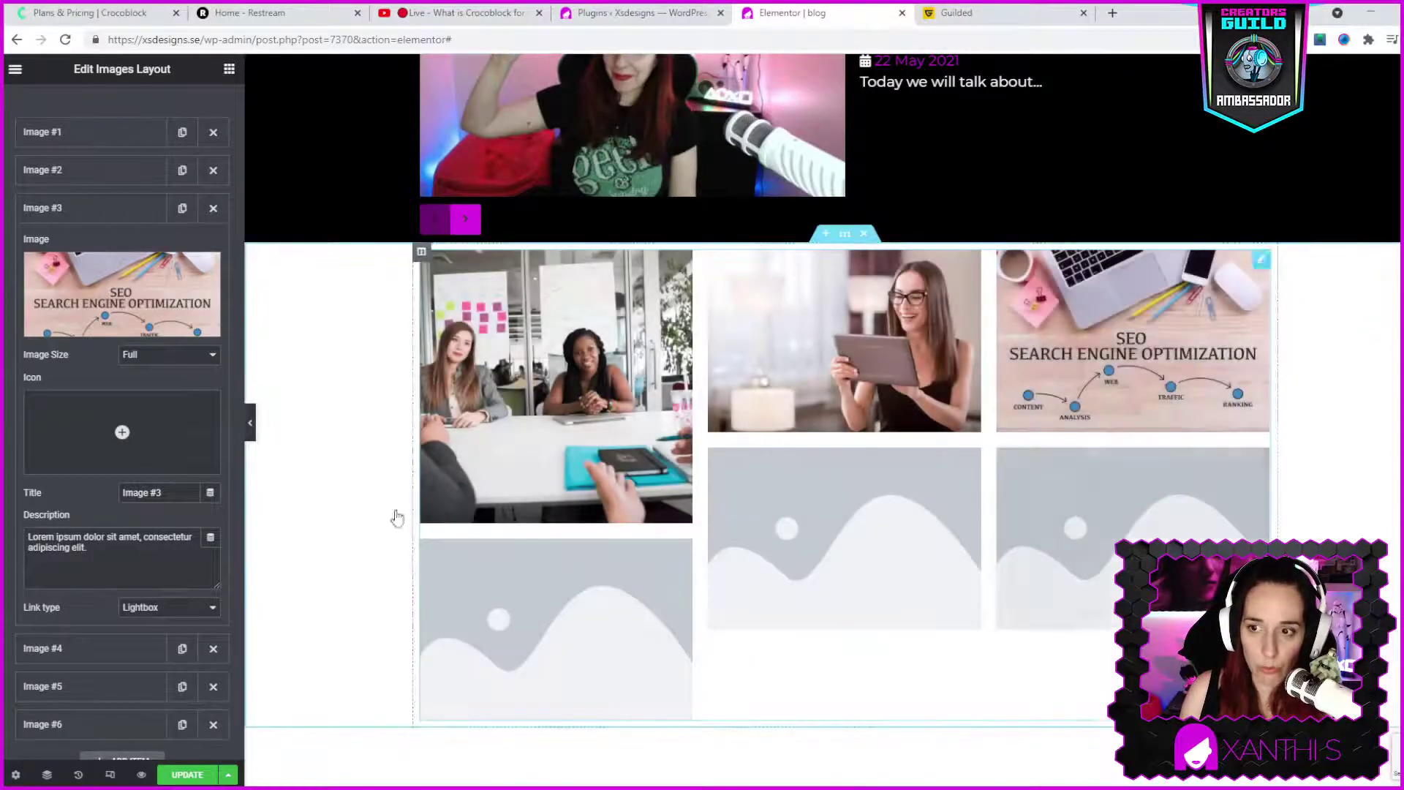
pyautogui.scroll(-2, 928, 541)
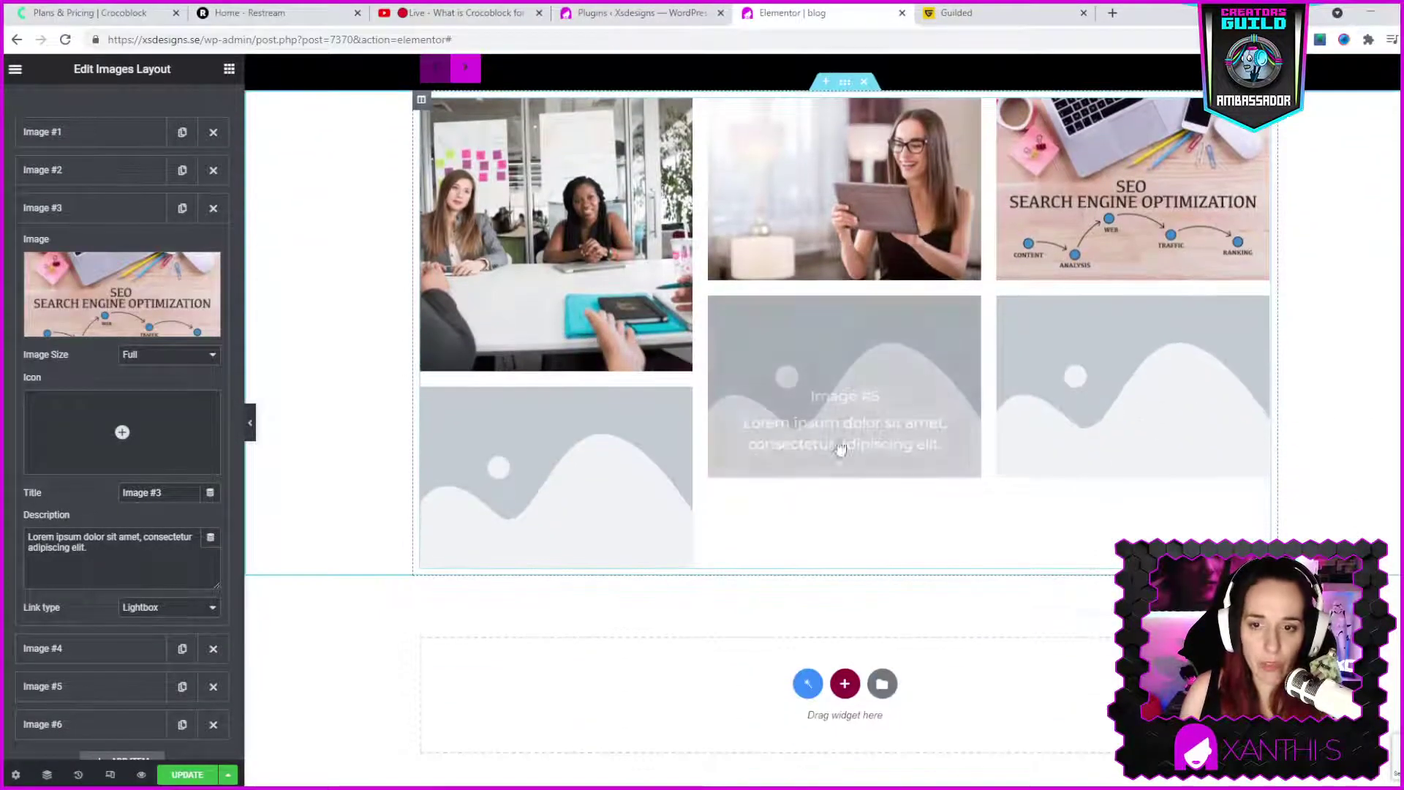
pyautogui.scroll(3, 860, 280)
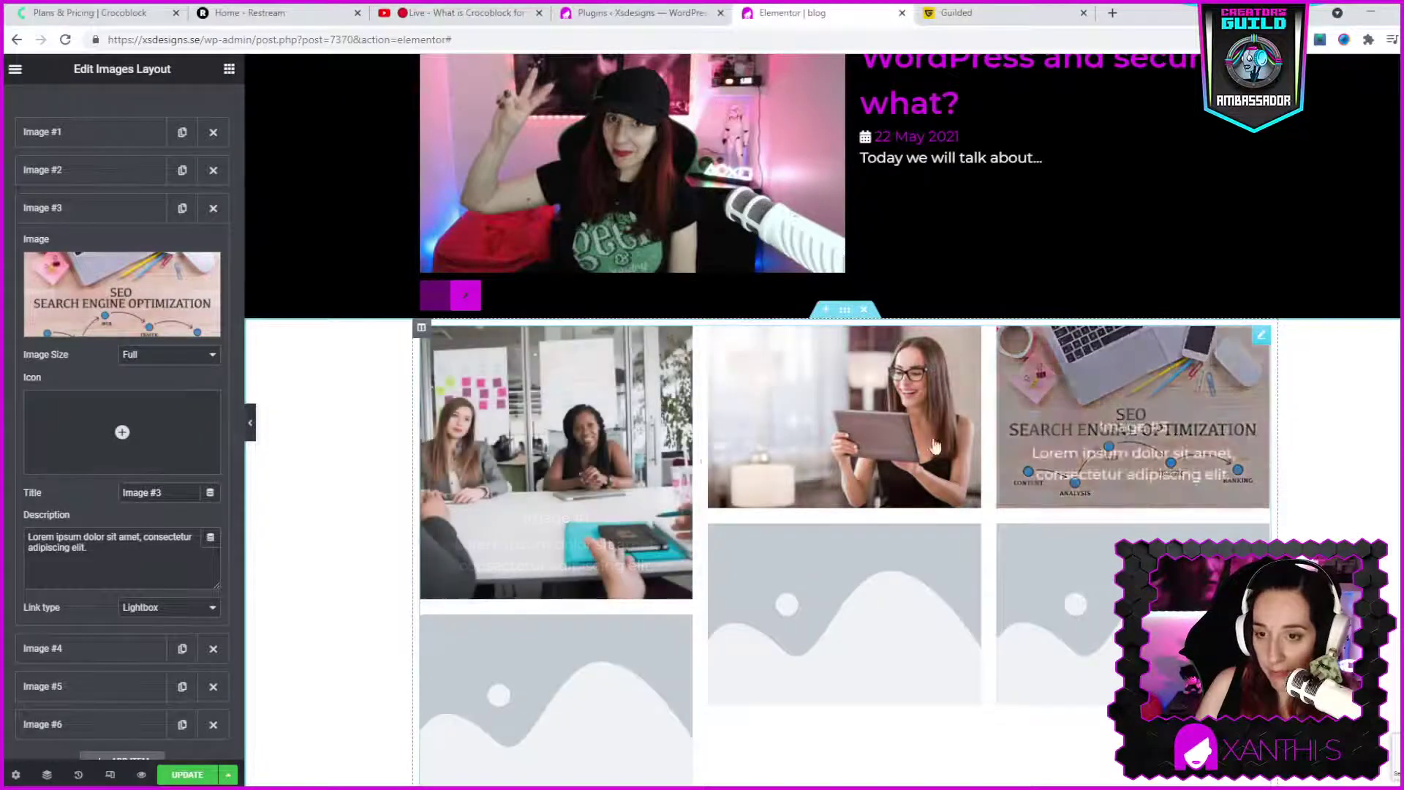
pyautogui.scroll(-1, 891, 374)
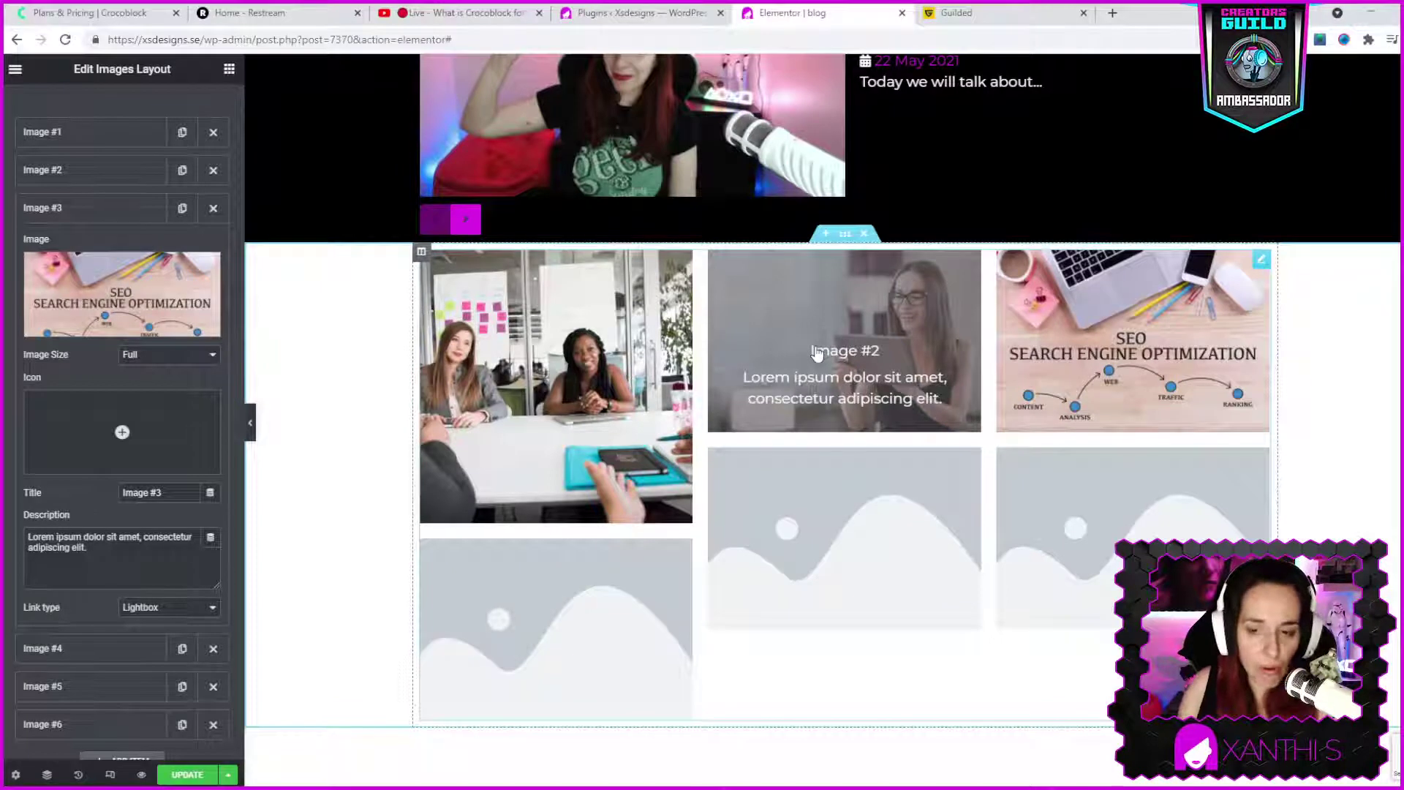
pyautogui.scroll(-4, 848, 398)
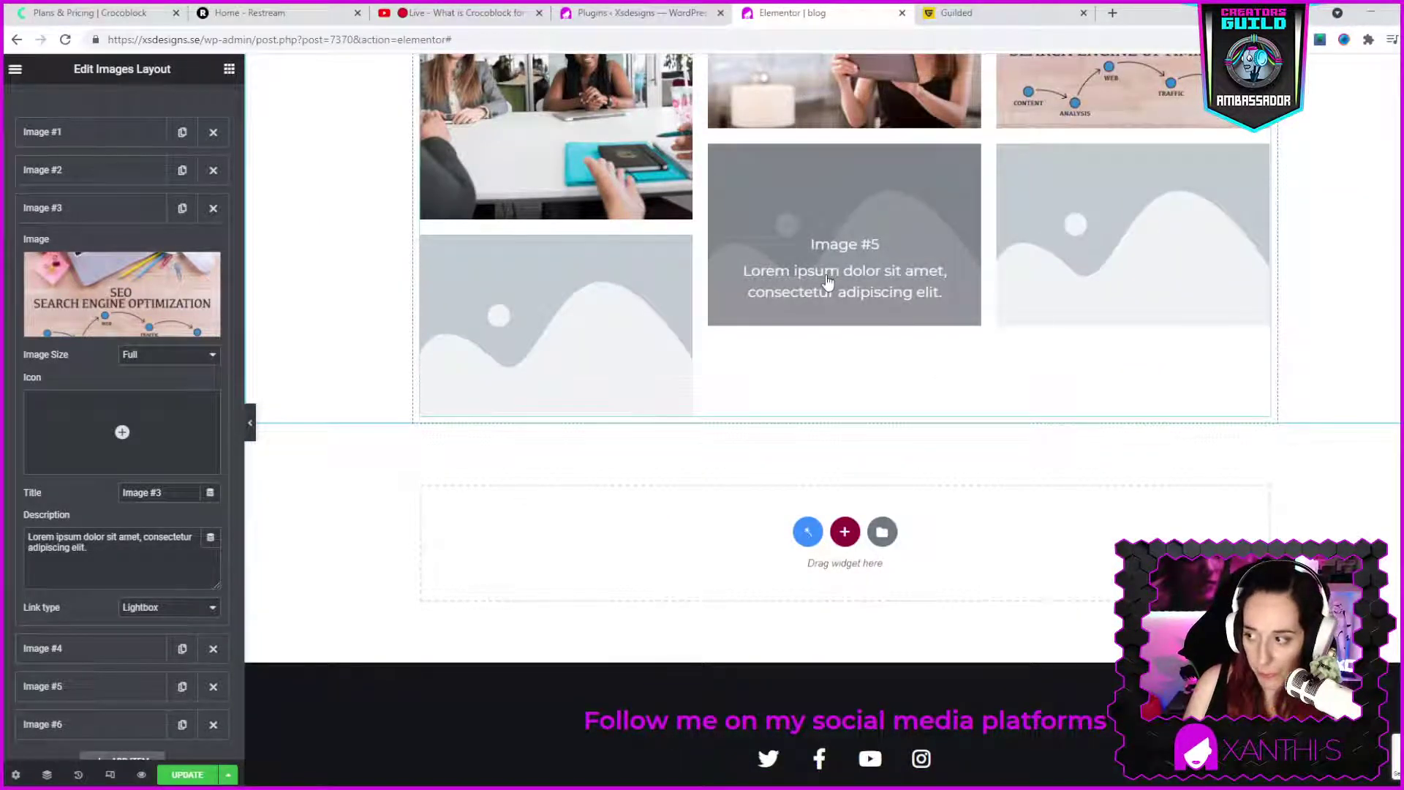
# - Add a JetElements Video Playlist widget to the empty area below the Images Layout grid
pyautogui.scroll(-1, 637, 401)
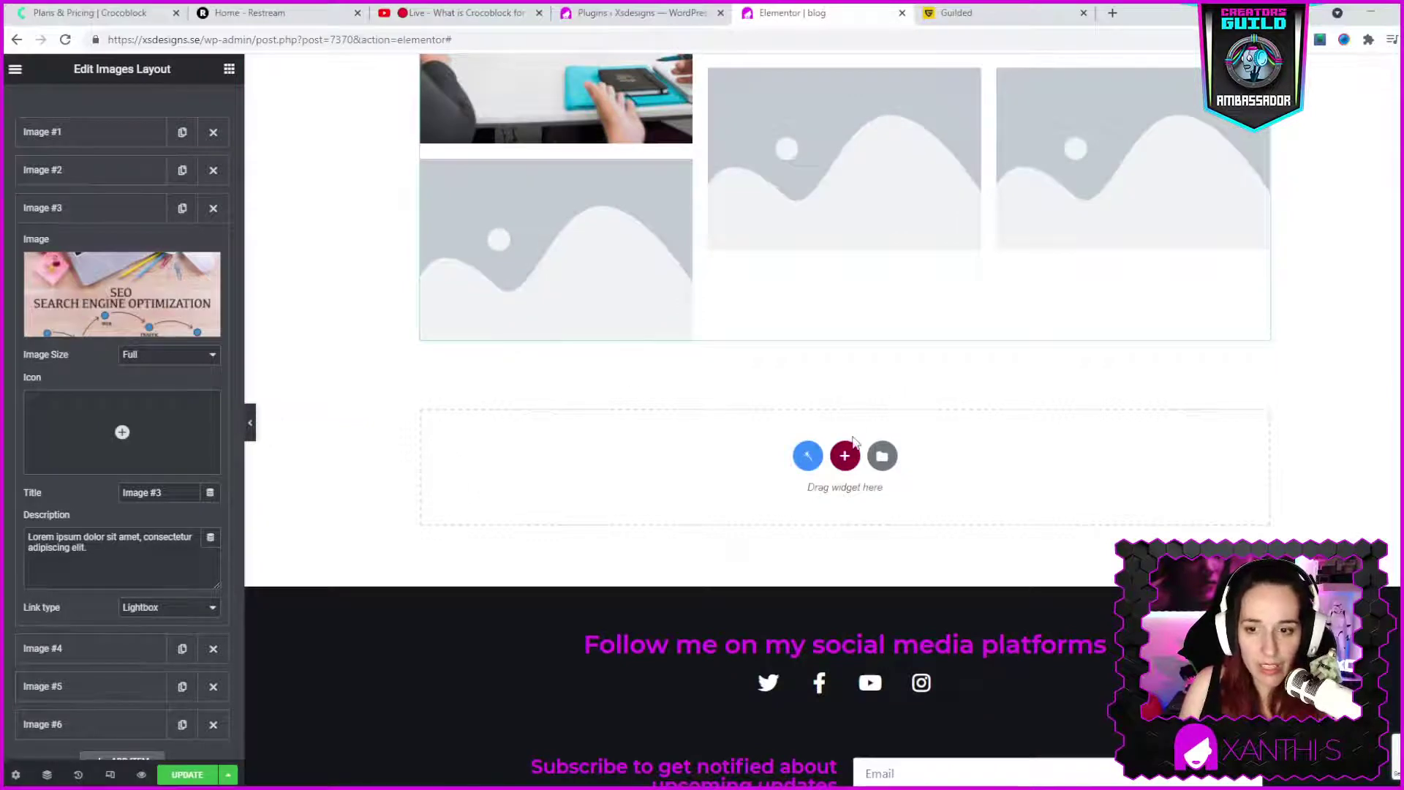
pyautogui.click(229, 69)
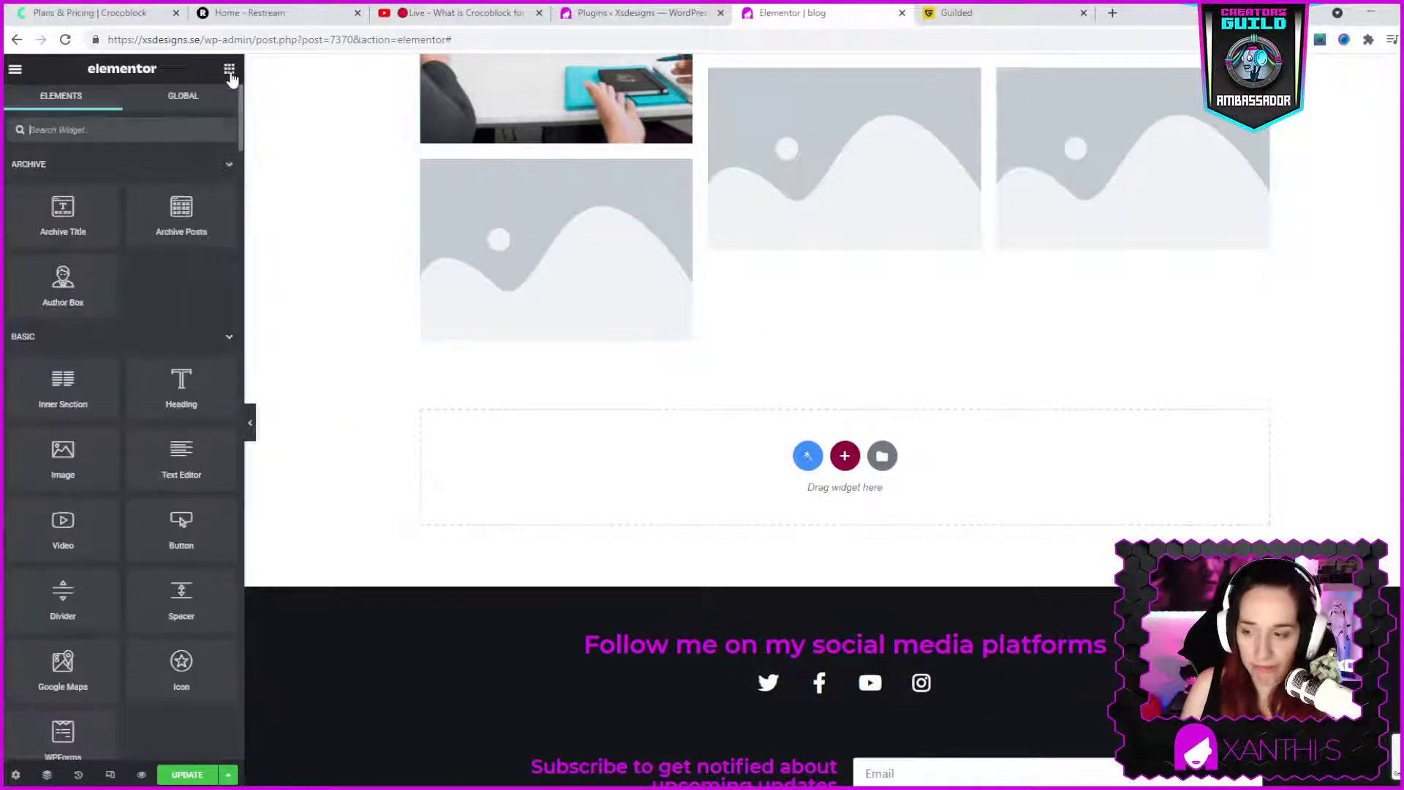
pyautogui.scroll(-5, 114, 315)
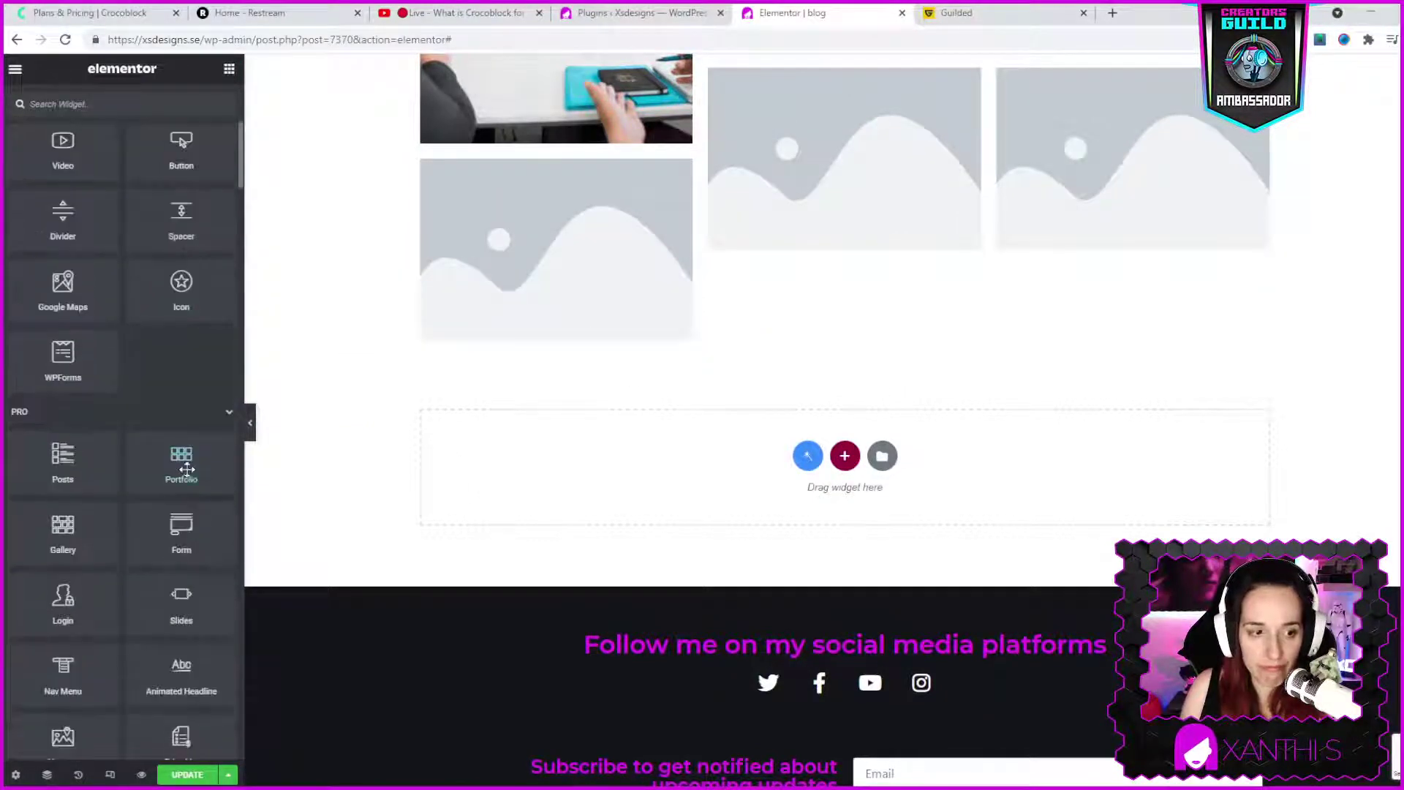
pyautogui.scroll(-15, 186, 469)
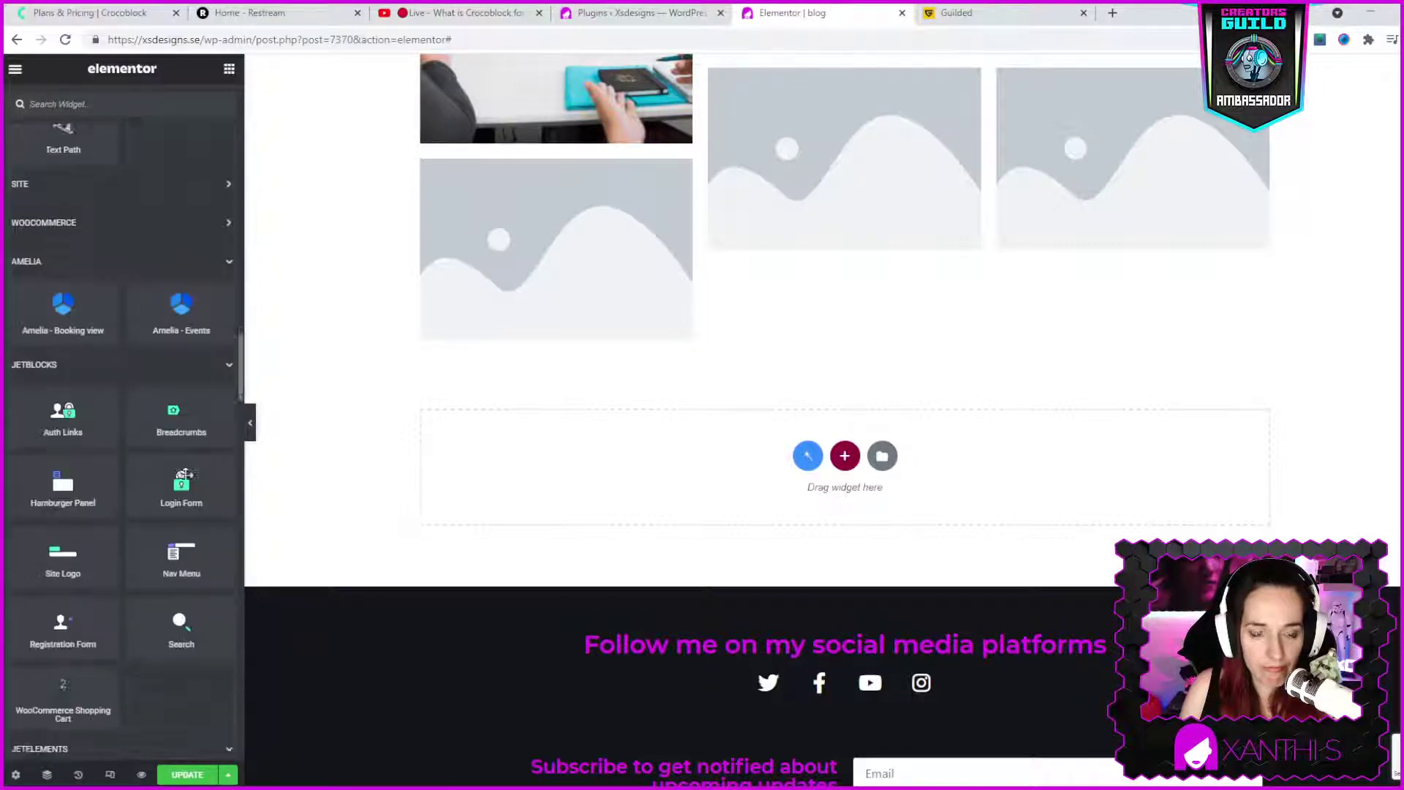
pyautogui.scroll(-4, 184, 475)
pyautogui.scroll(-3, 184, 377)
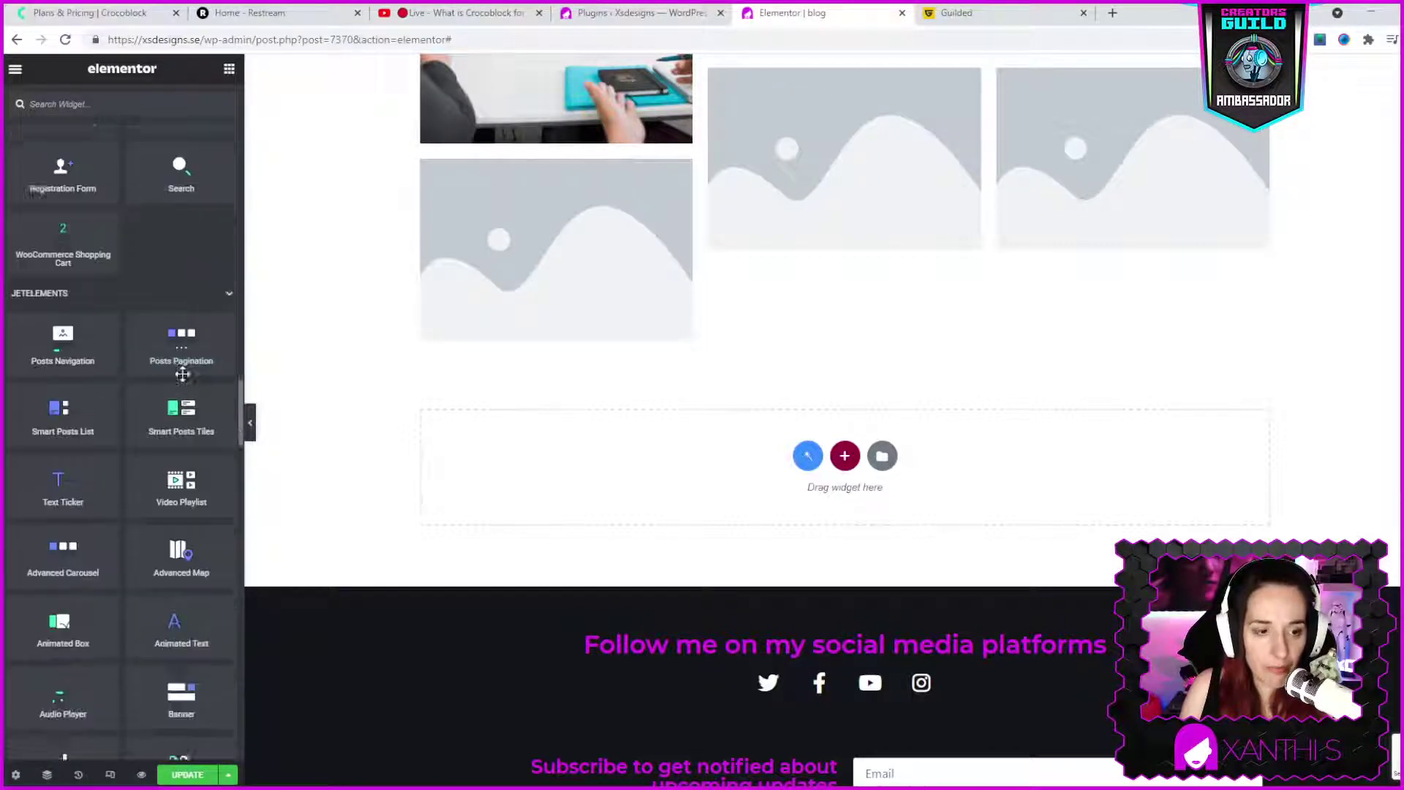
pyautogui.moveTo(187, 431); pyautogui.dragTo(880, 468)
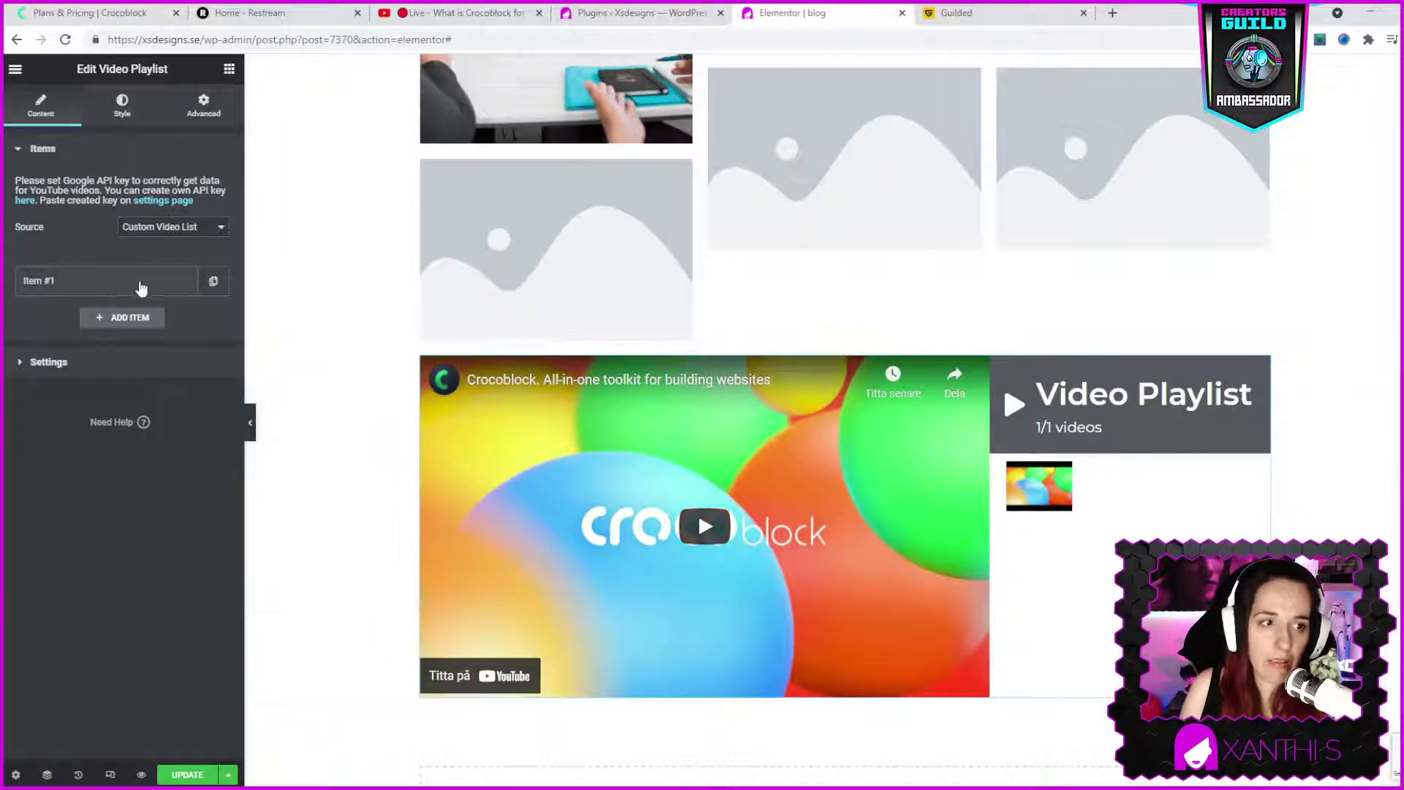
# - Try the YouTube Channel or Playlist source for the Video Playlist and return it to Custom Video List
pyautogui.click(138, 284)
pyautogui.click(146, 226)
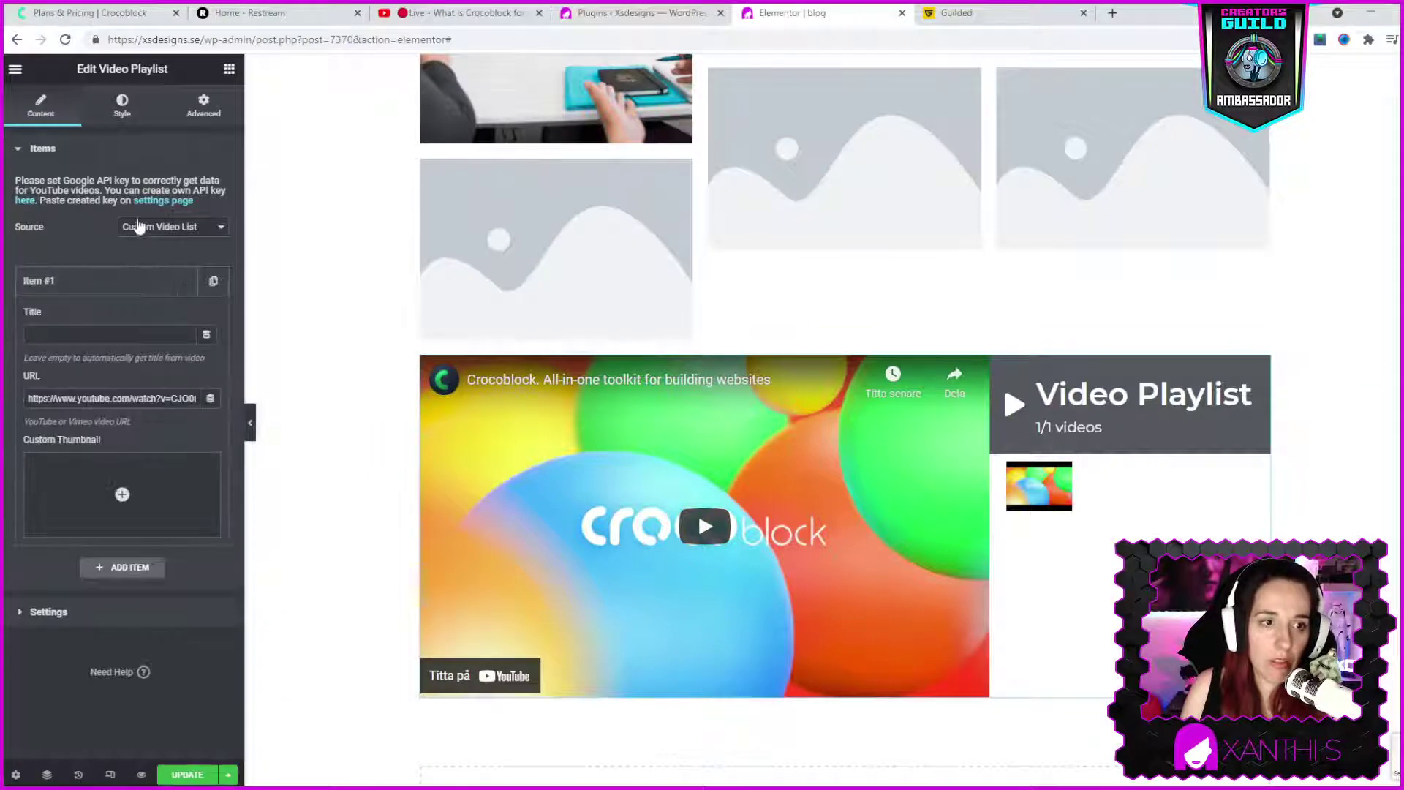
pyautogui.click(187, 252)
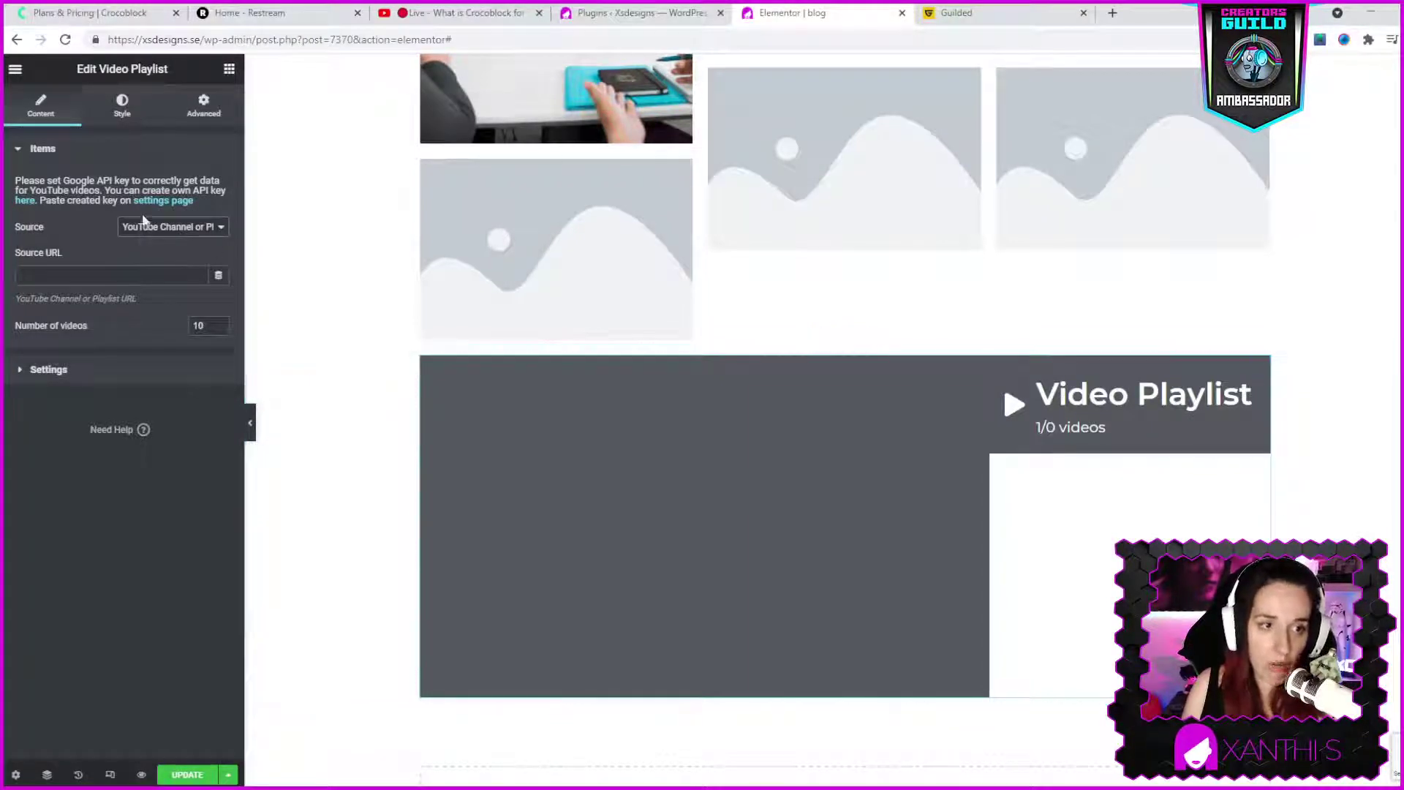
pyautogui.click(183, 227)
pyautogui.click(155, 250)
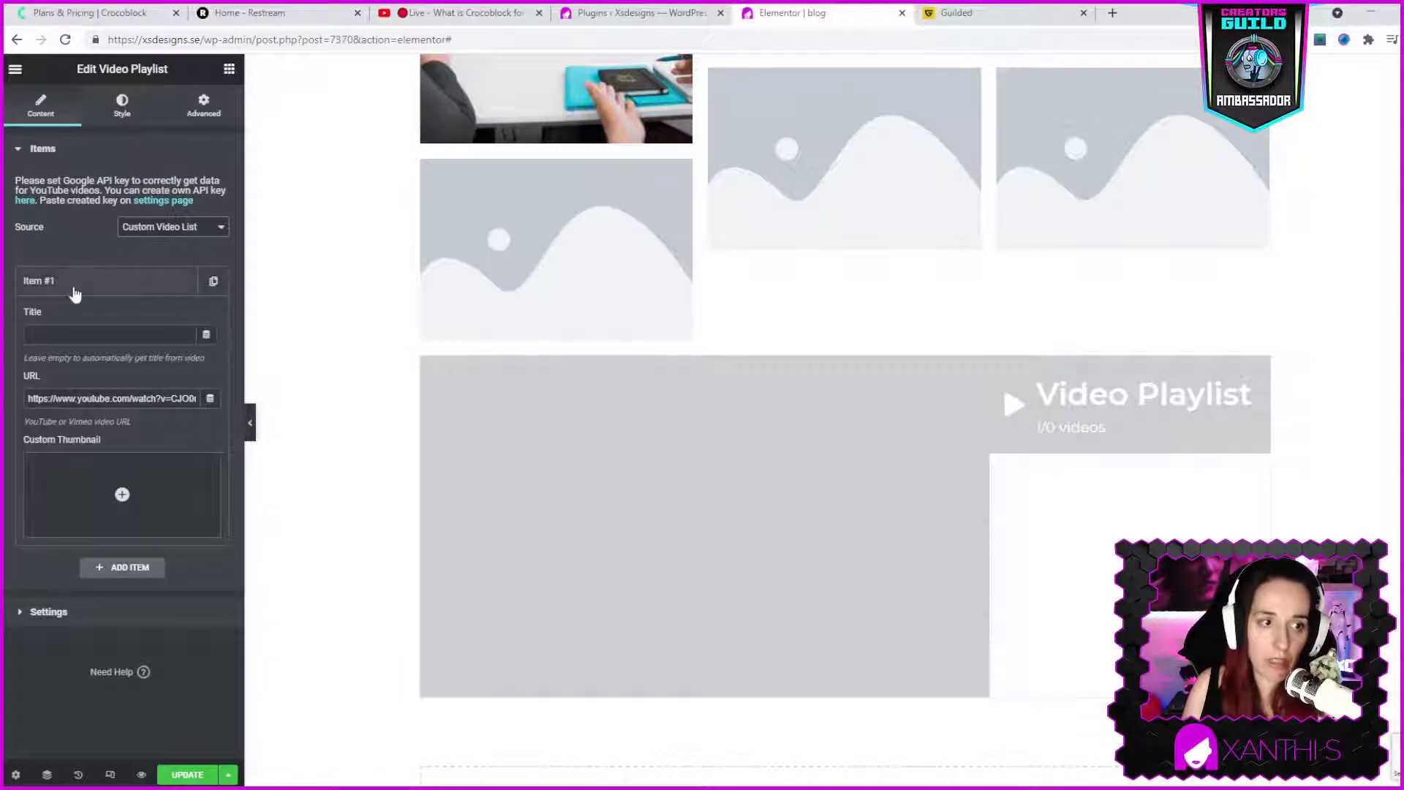
pyautogui.tripleClick(95, 404)
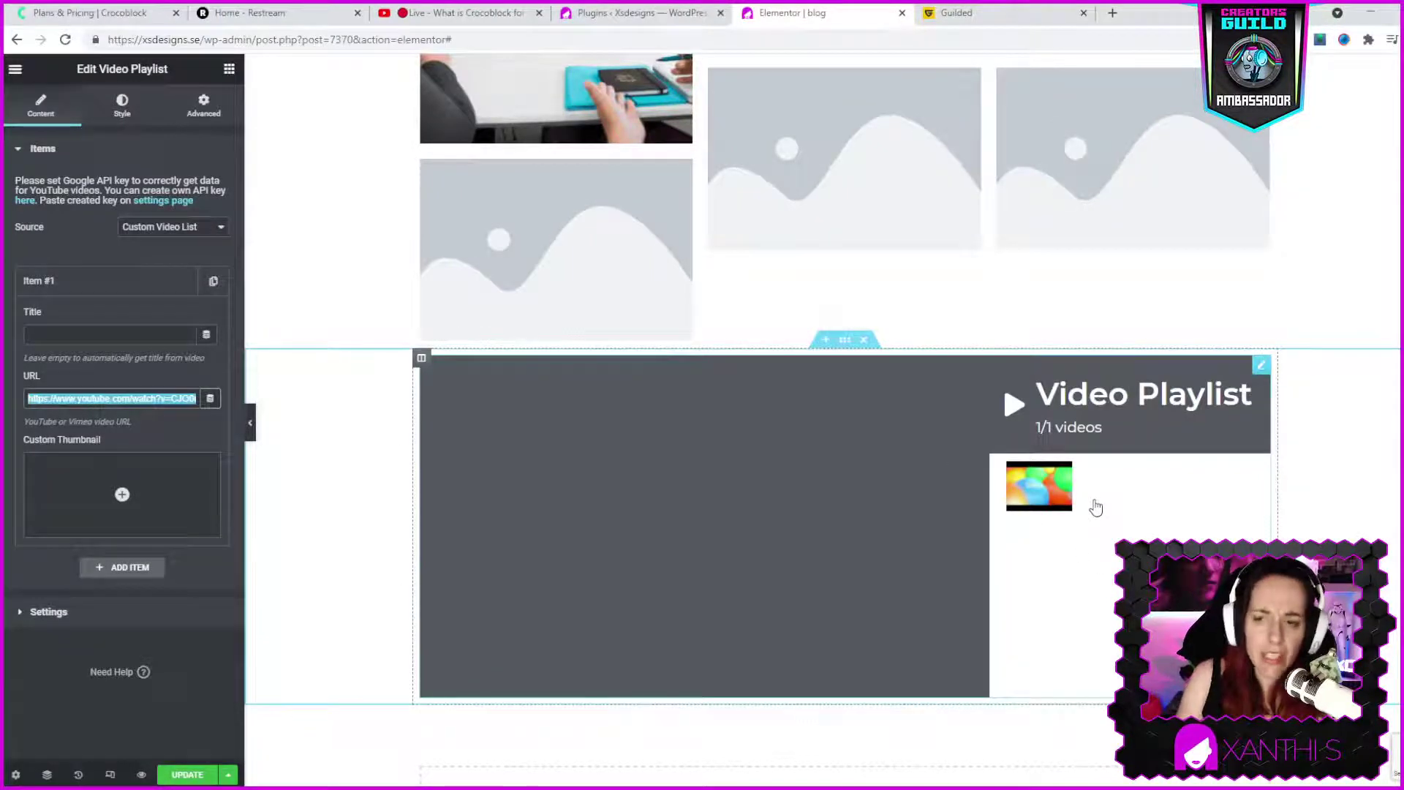
pyautogui.scroll(3, 1104, 497)
pyautogui.scroll(-8, 1111, 486)
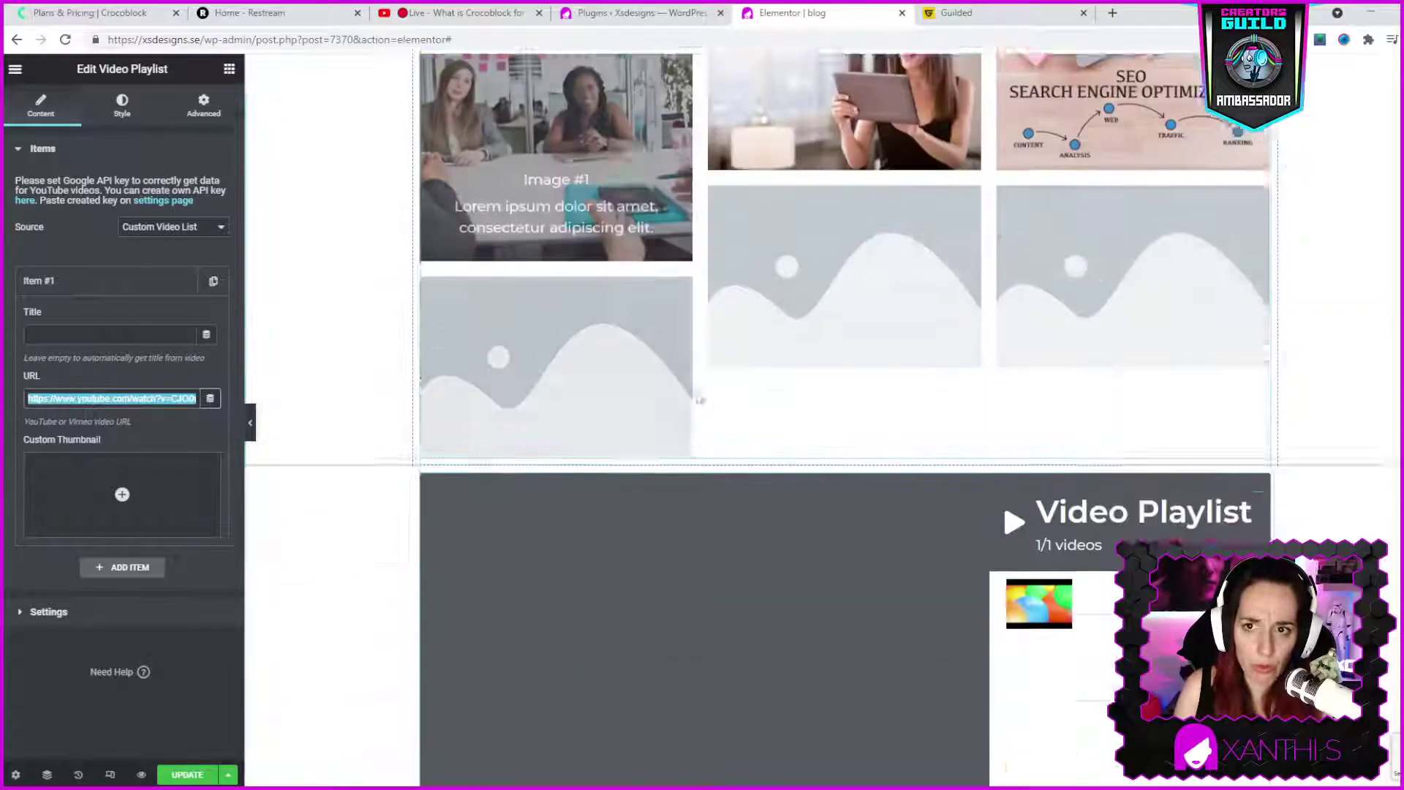
pyautogui.scroll(2, 1159, 153)
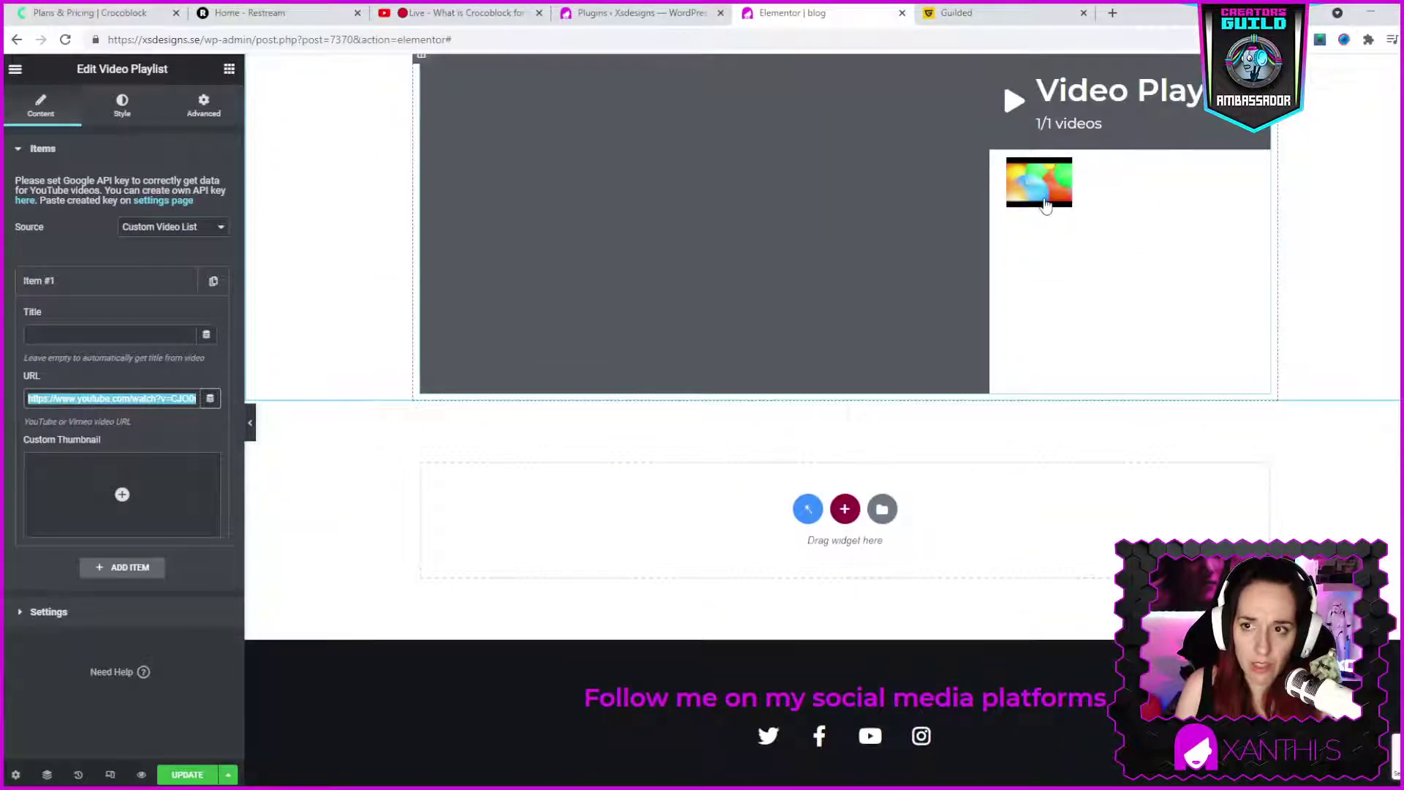
pyautogui.scroll(2, 1147, 118)
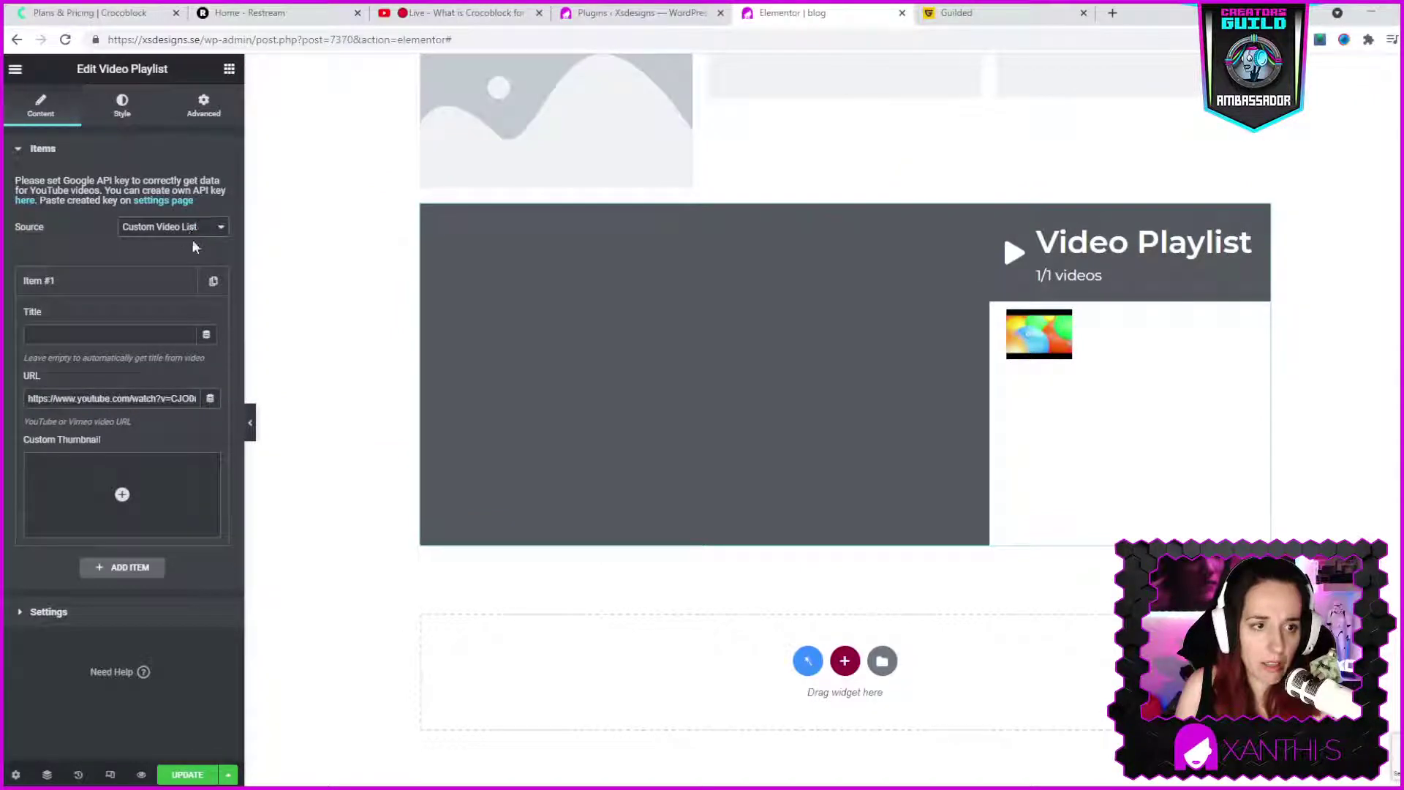
pyautogui.moveTo(187, 537)
pyautogui.click(96, 569)
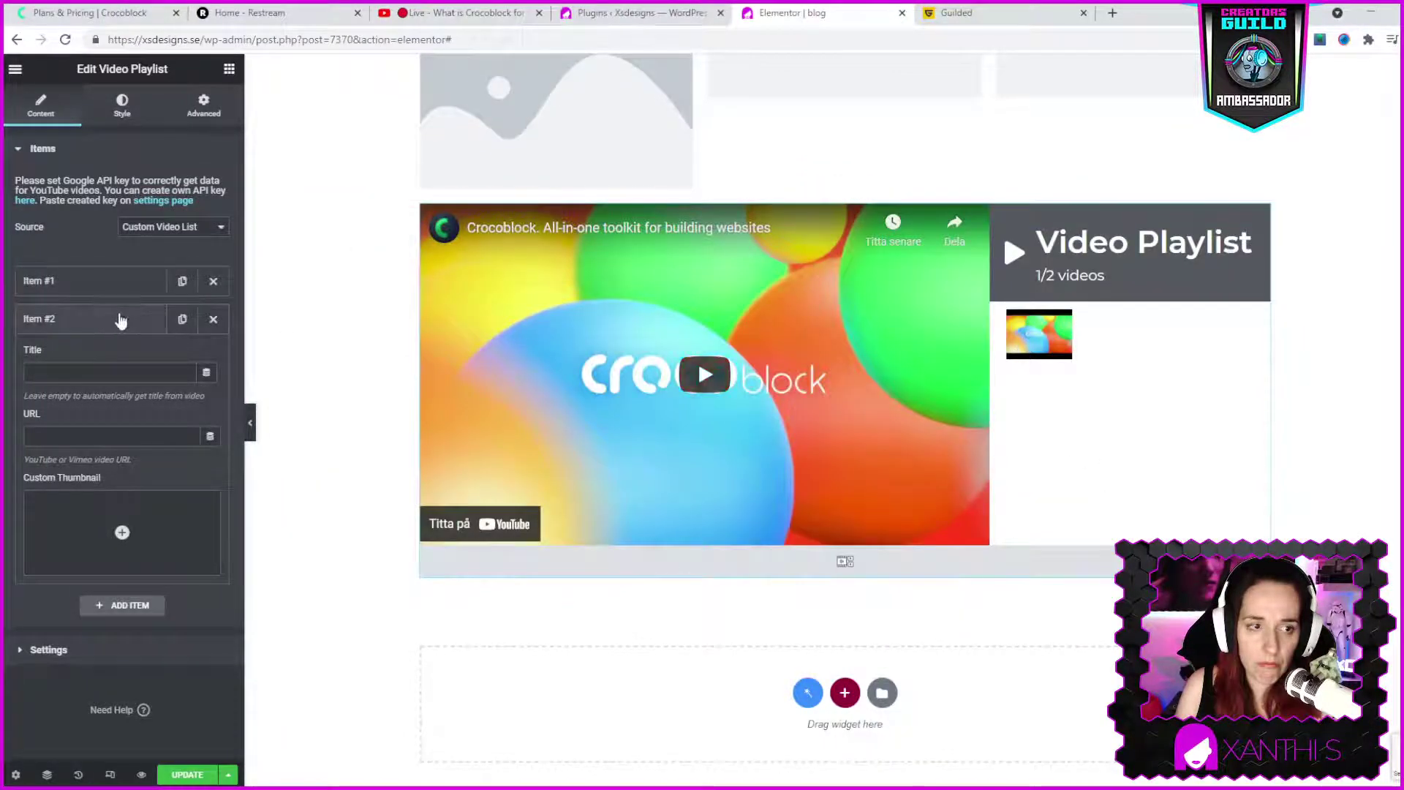
pyautogui.click(70, 284)
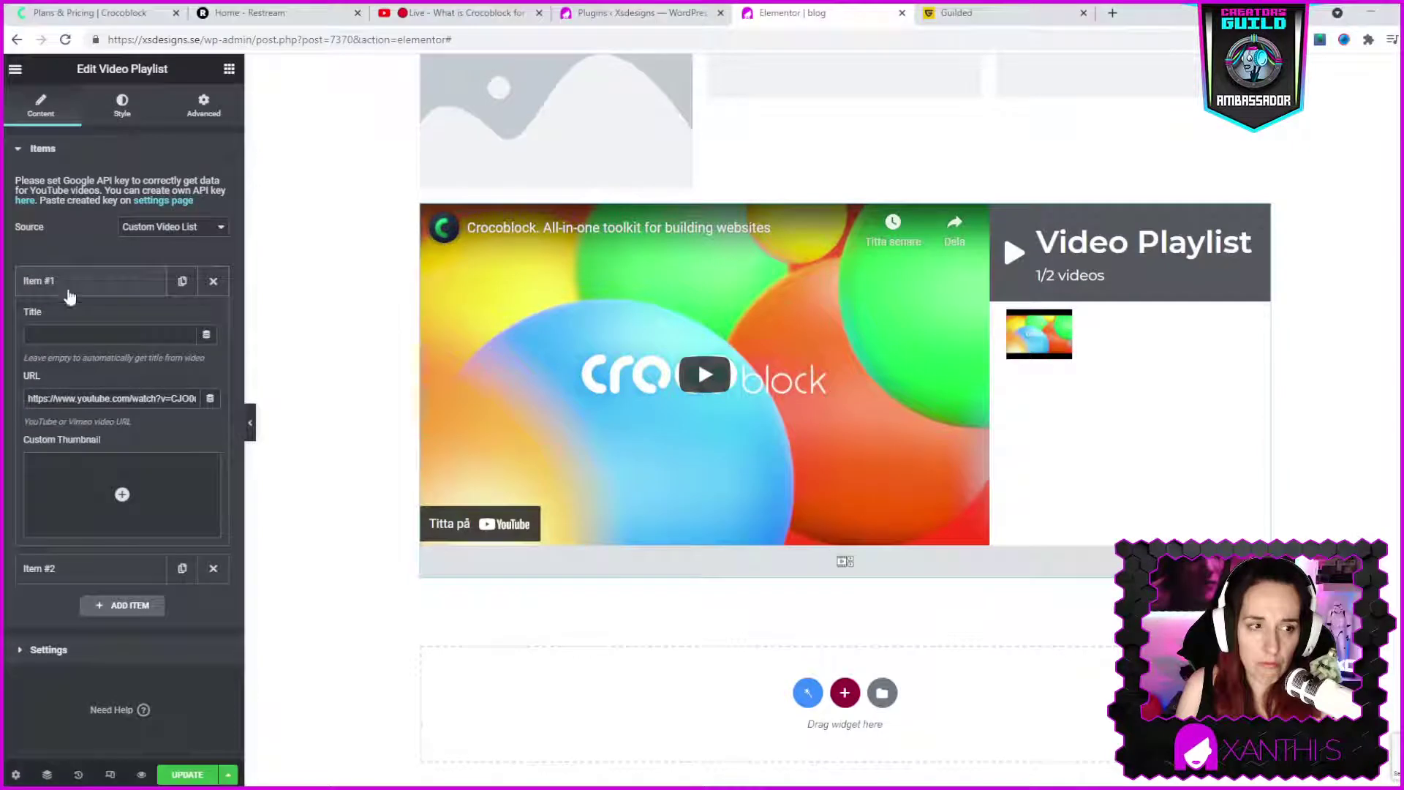
pyautogui.tripleClick(104, 398)
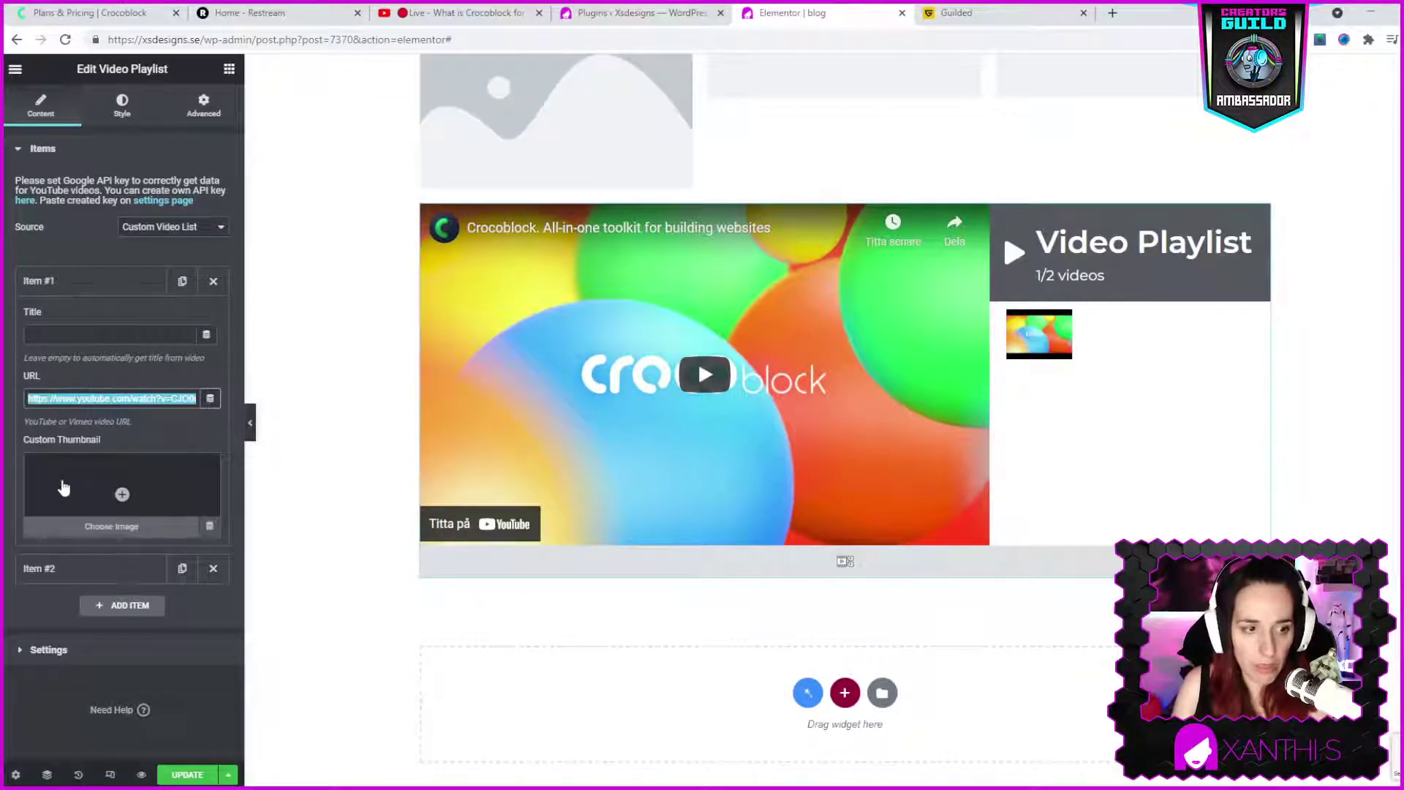
pyautogui.click(97, 574)
pyautogui.click(110, 436)
pyautogui.write('https://www.youtube.com/watch?v=CJO0u_HrWE8')
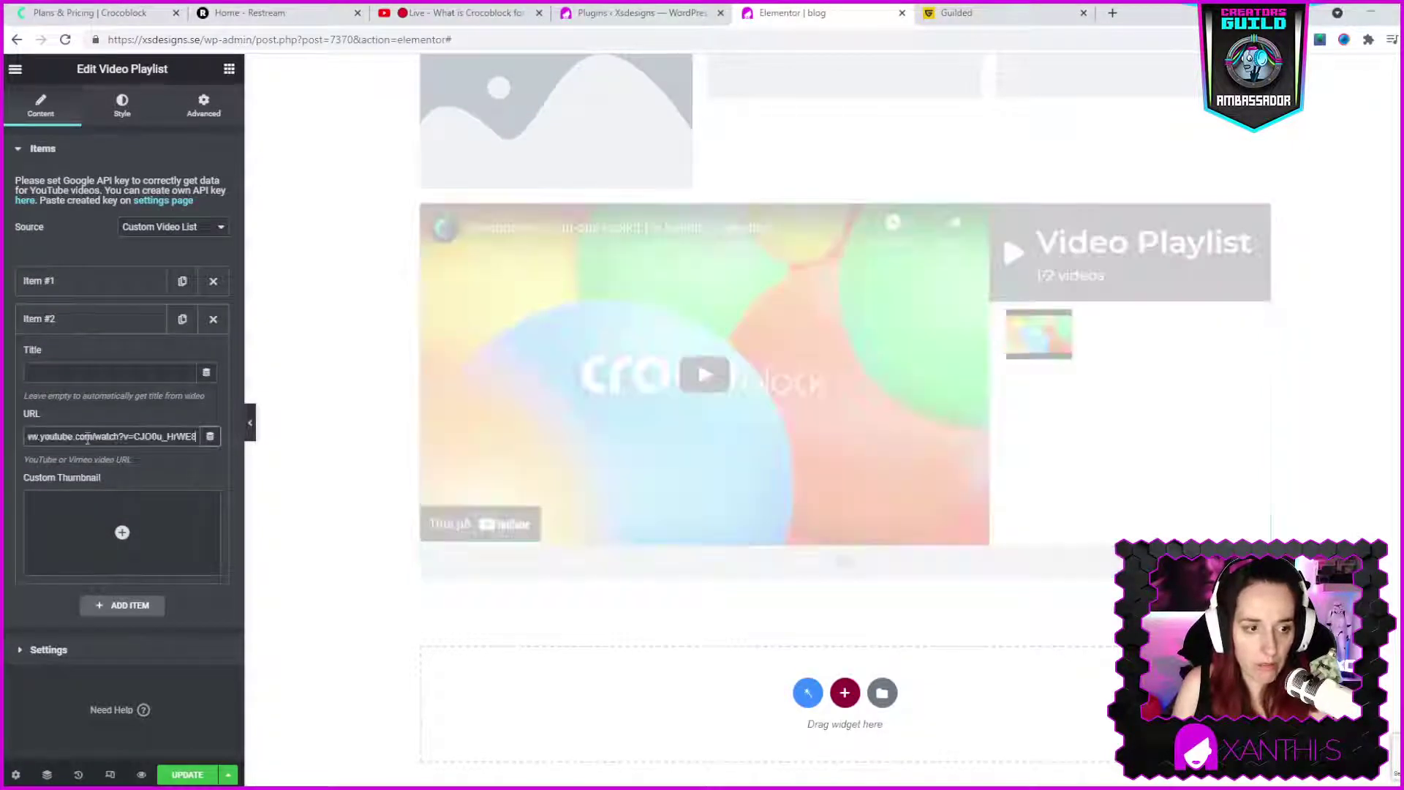
pyautogui.click(130, 606)
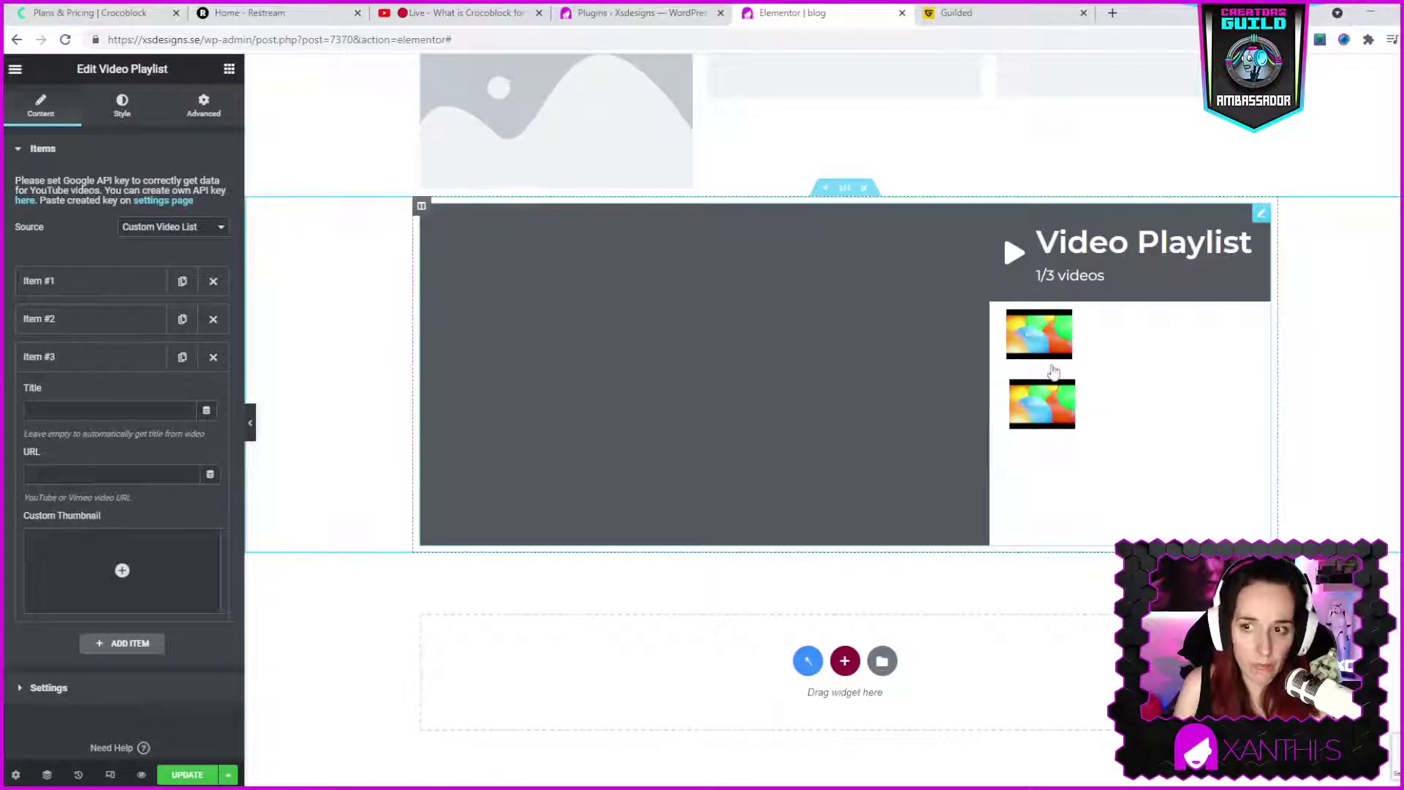
pyautogui.write('https://www.youtube.com/watch?v=CJO0u_HrWE8')
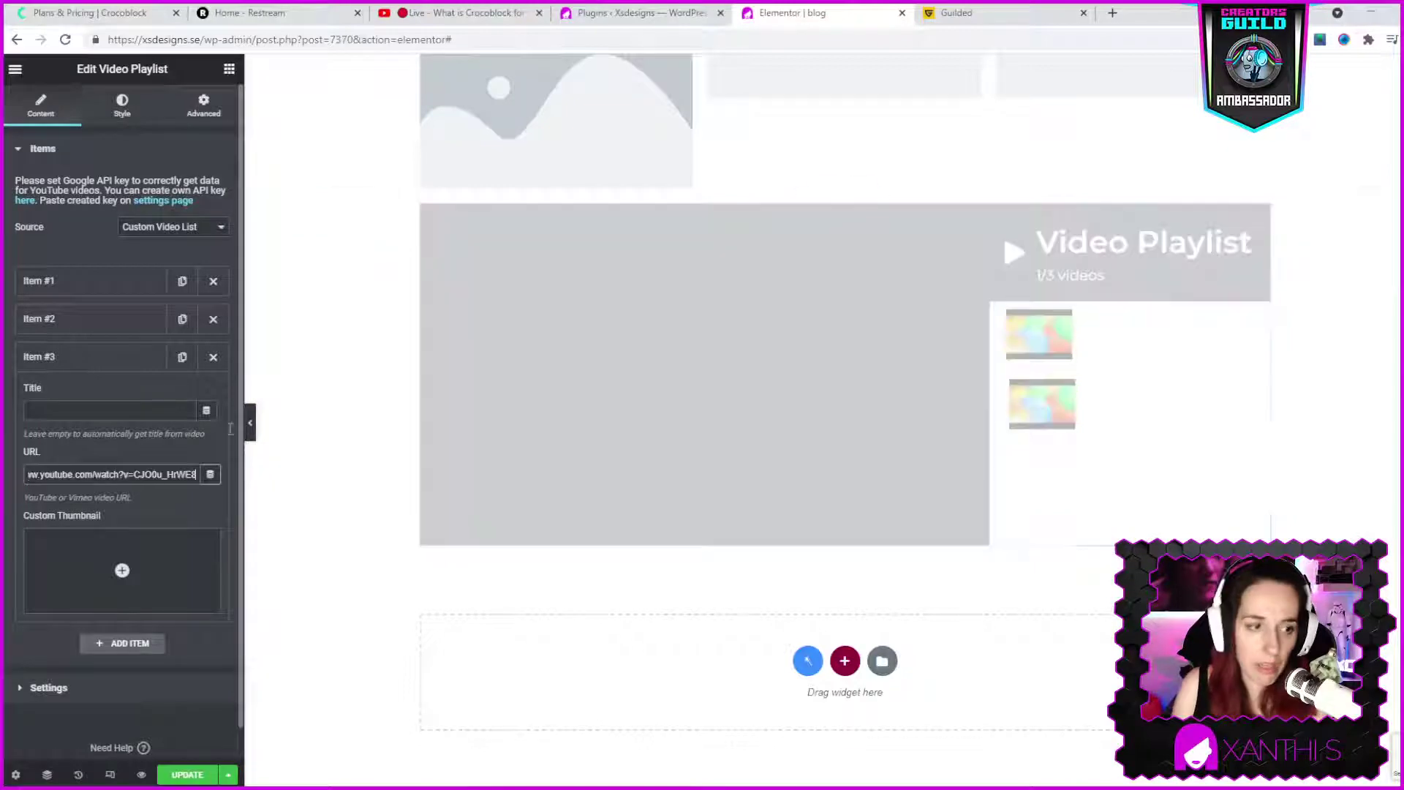
pyautogui.scroll(-4, 924, 491)
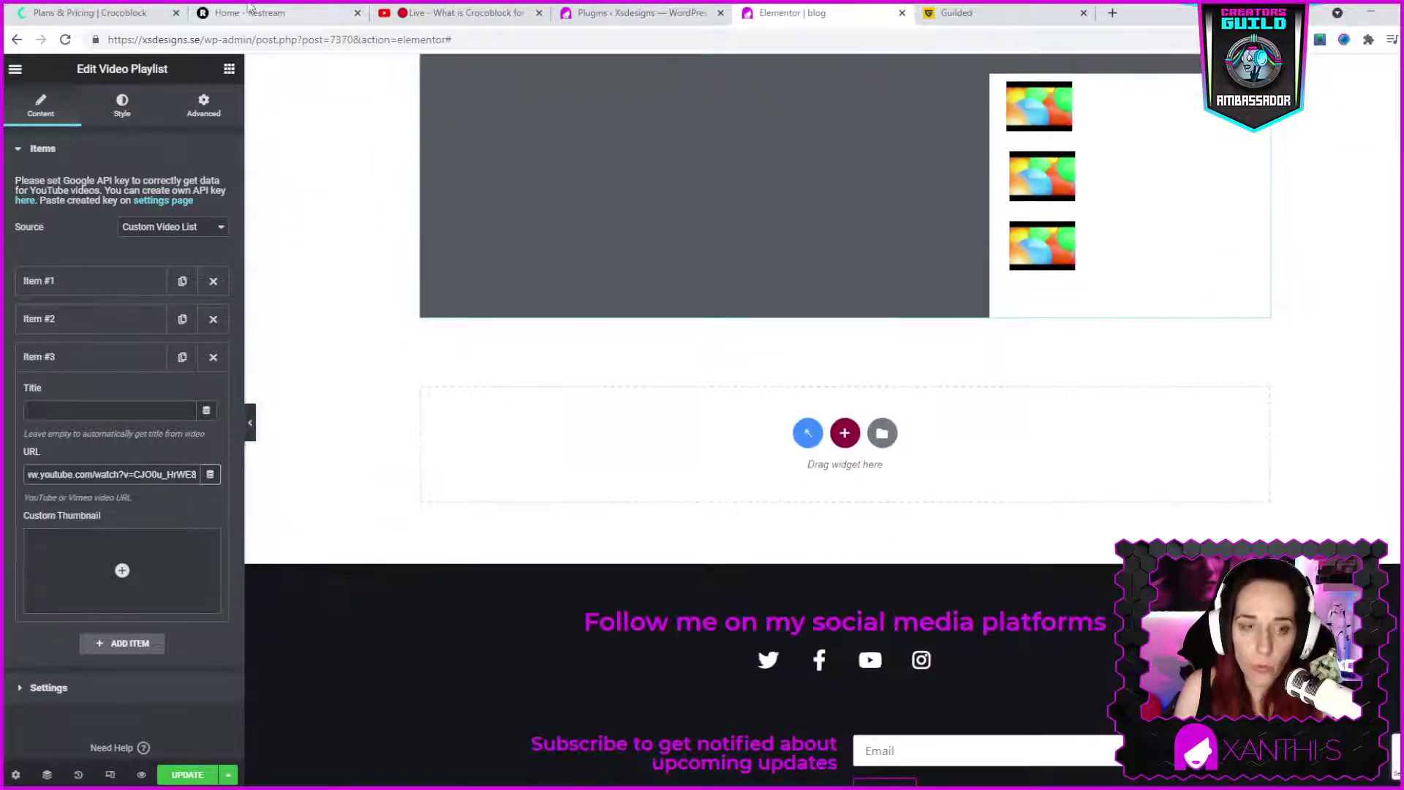
# - Add a JetElements Text Ticker widget to the empty area below the Video Playlist and advance through its posts
pyautogui.click(229, 68)
pyautogui.scroll(-3, 92, 465)
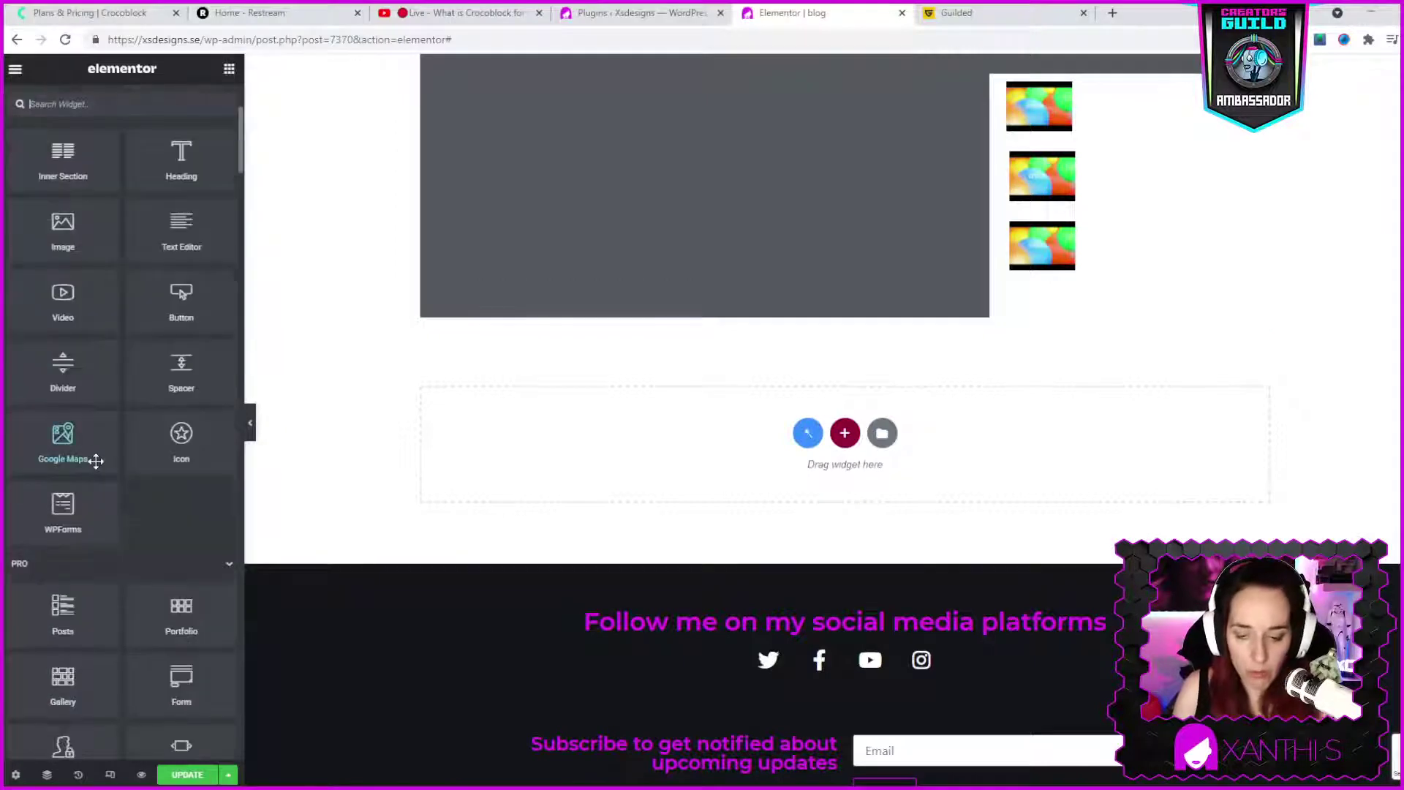
pyautogui.scroll(-2, 96, 461)
pyautogui.scroll(-10, 96, 457)
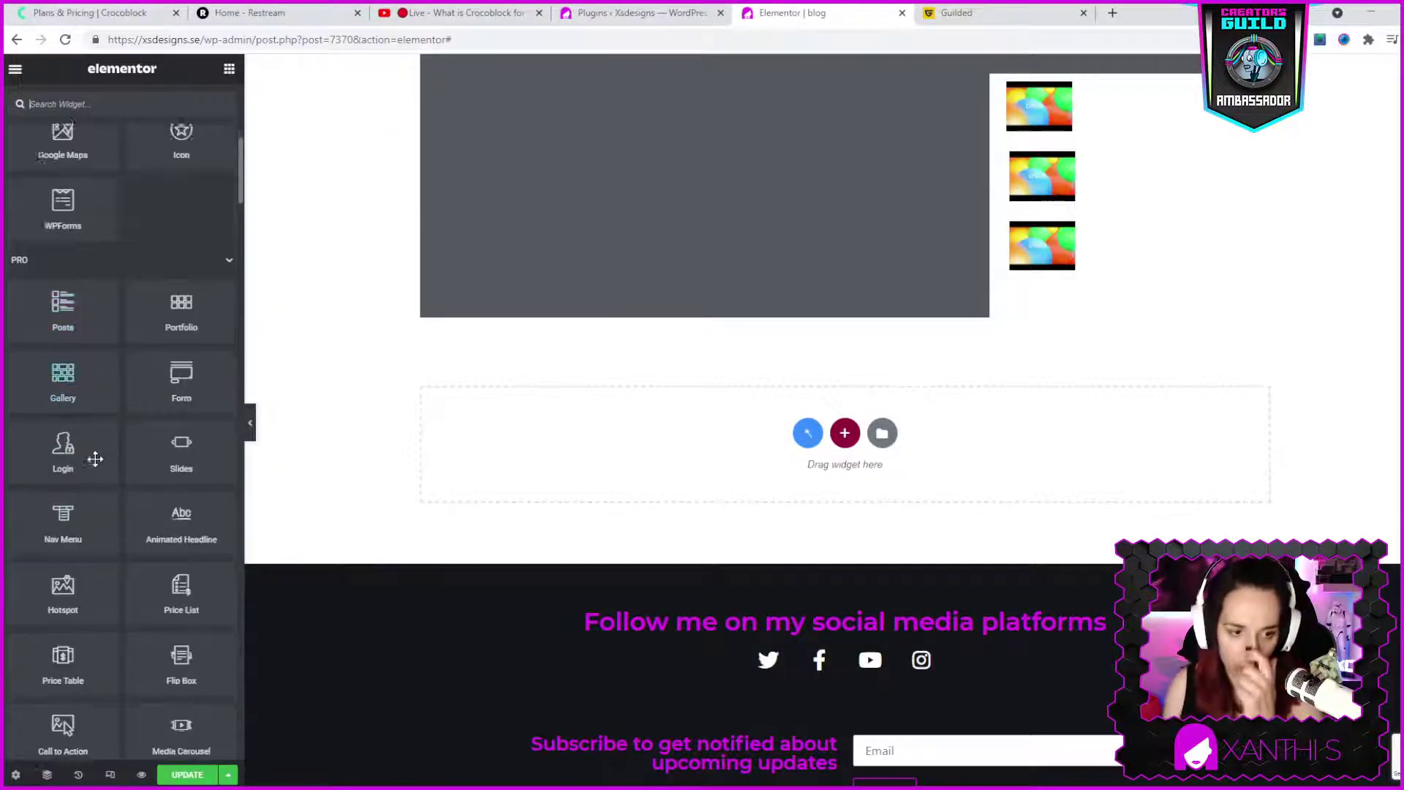
pyautogui.scroll(-12, 96, 450)
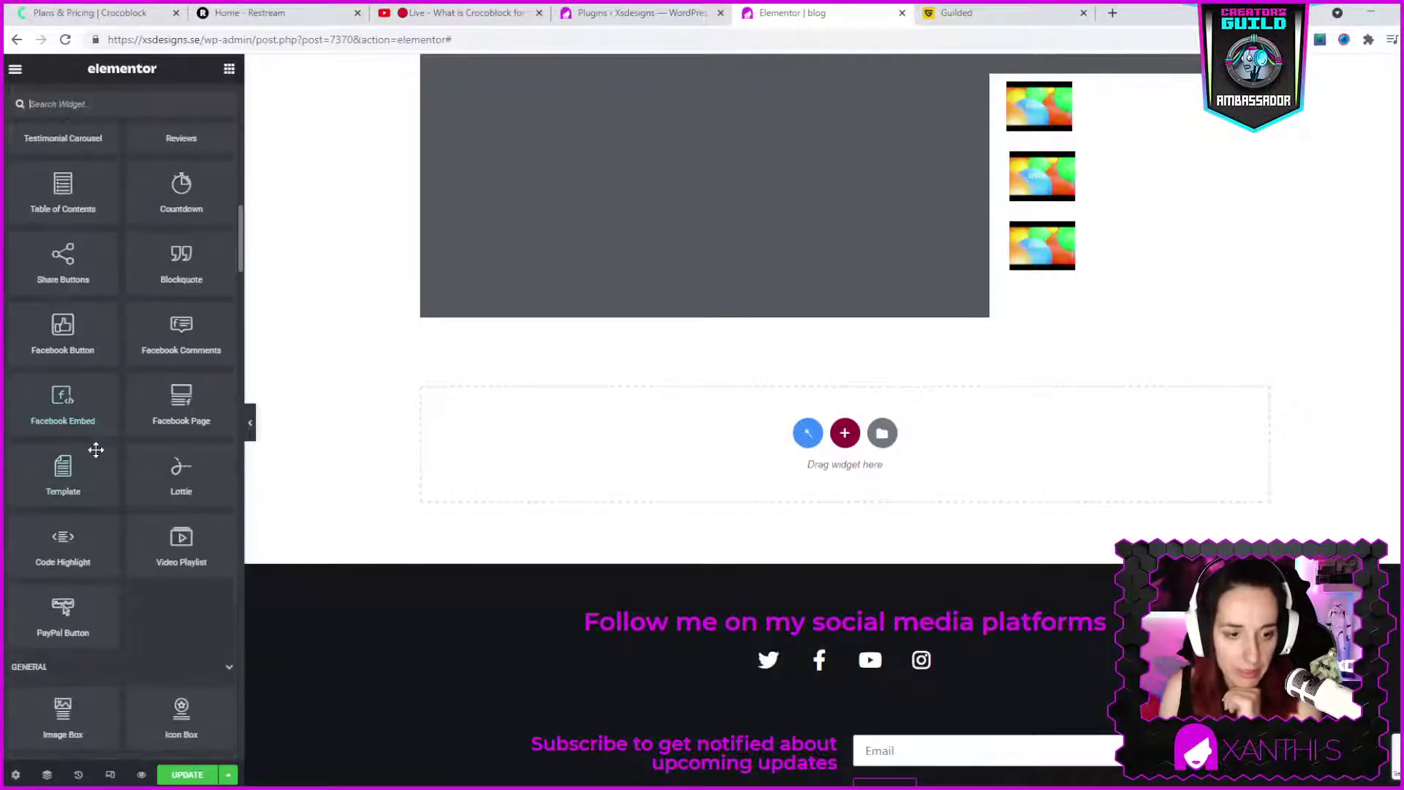
pyautogui.scroll(-15, 100, 458)
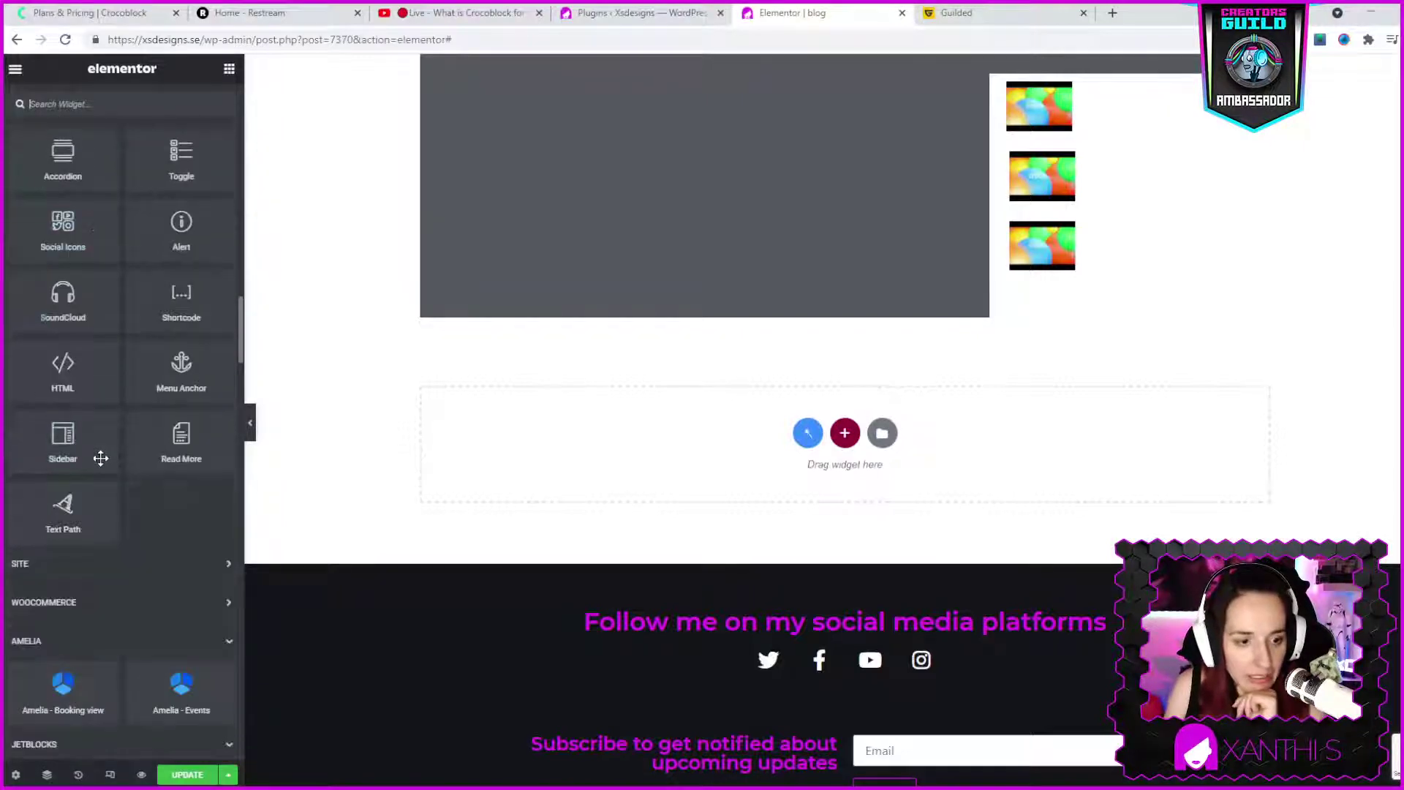
pyautogui.scroll(-1, 100, 458)
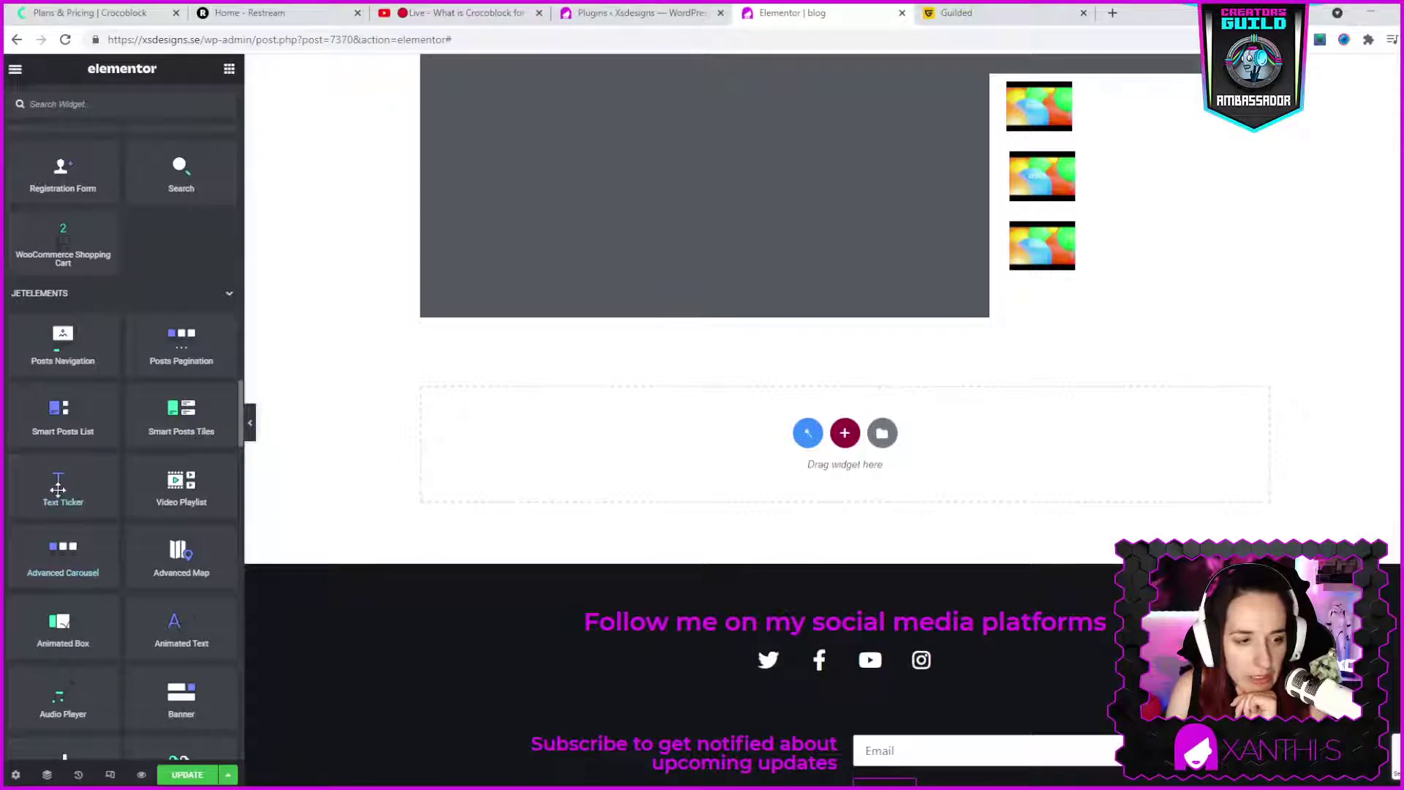
pyautogui.moveTo(63, 489); pyautogui.dragTo(840, 448)
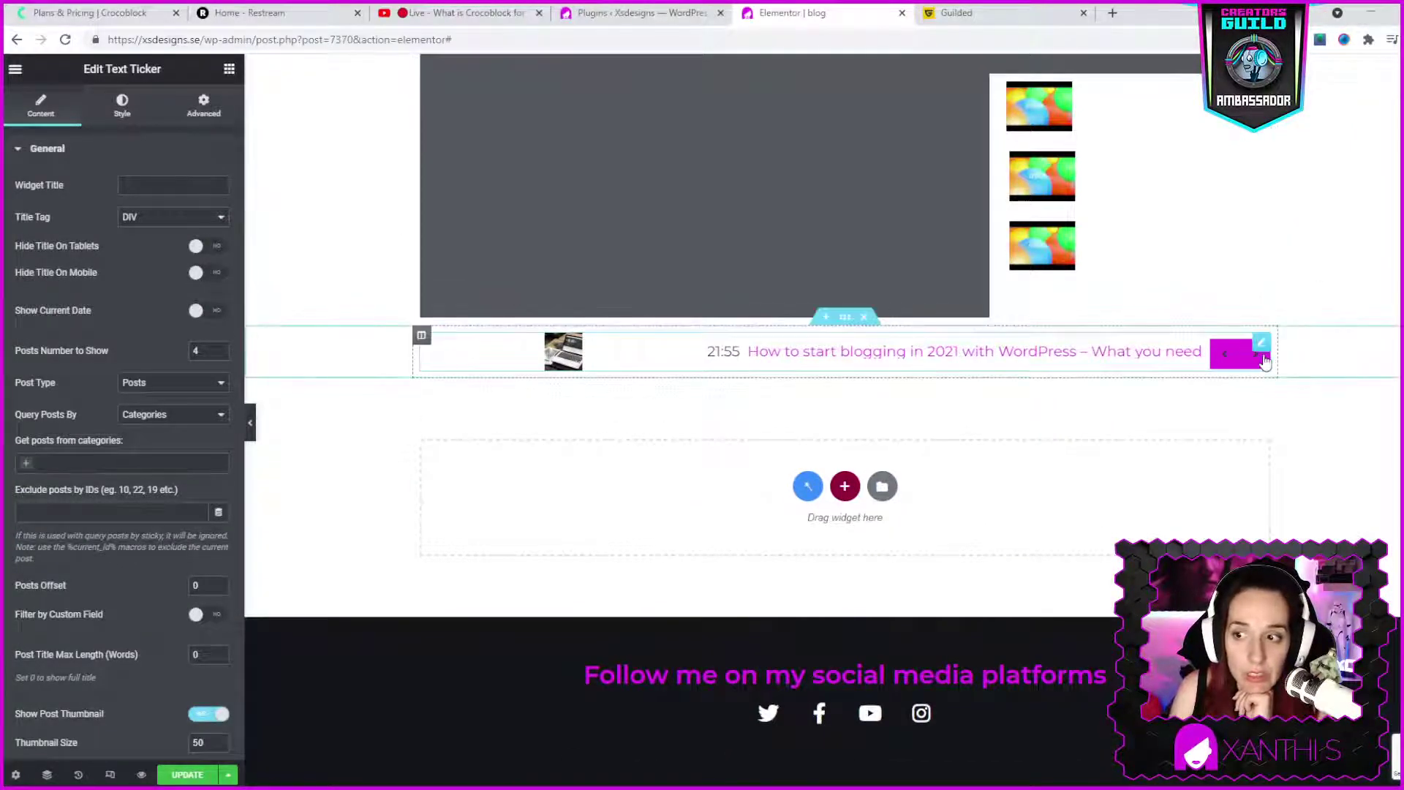
pyautogui.click(1264, 361)
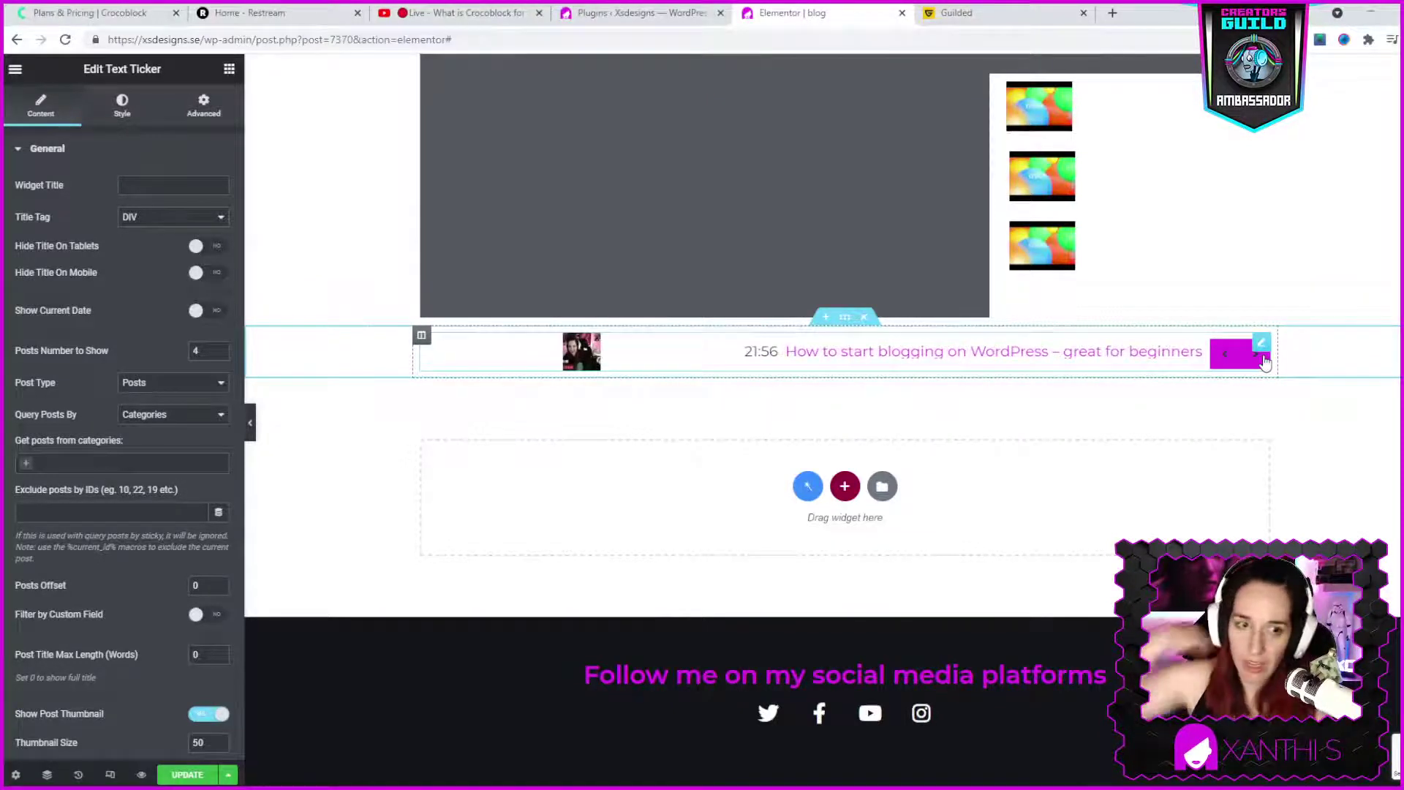
pyautogui.click(1264, 362)
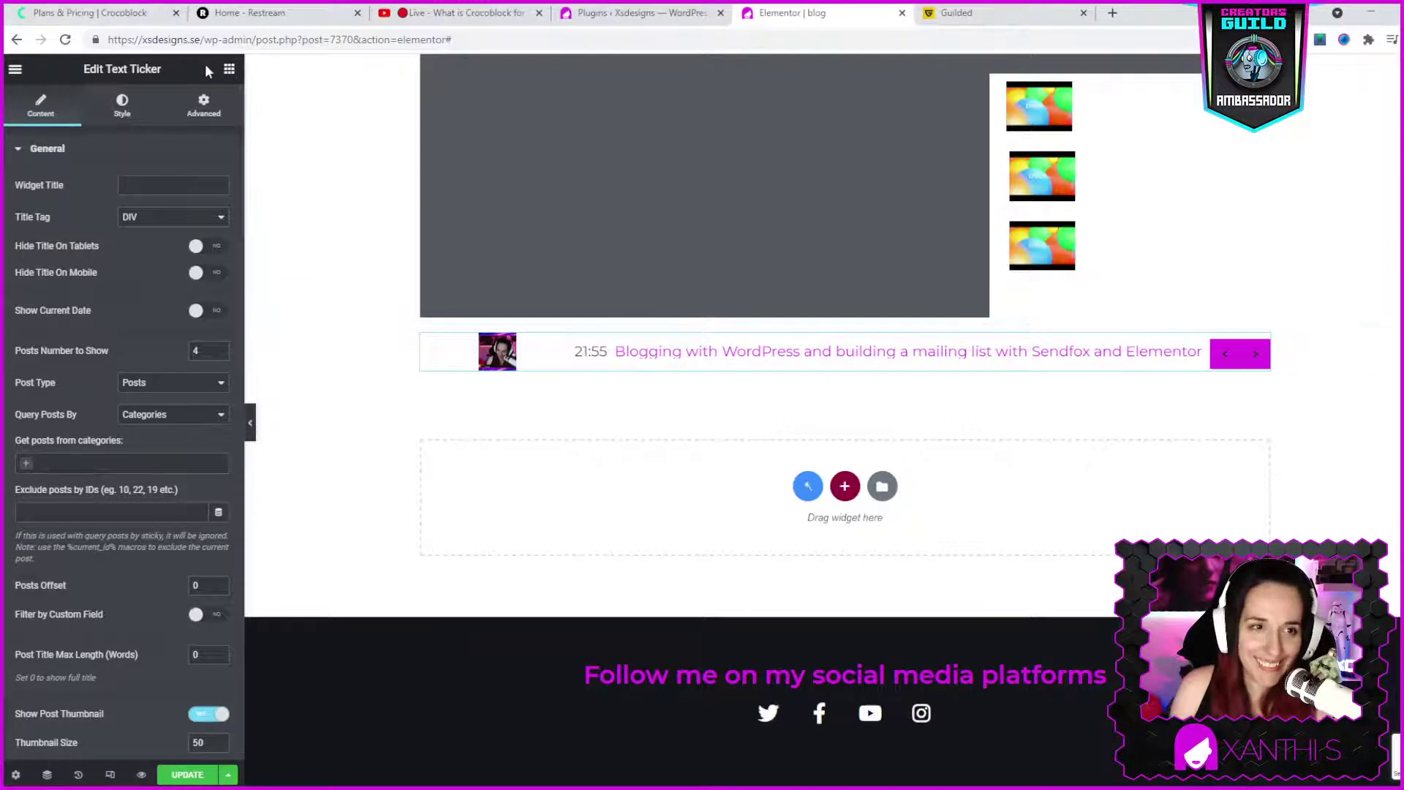
# - Add a JetElements Dropbar widget to the empty area below the Text Ticker and open its simple text content for editing
pyautogui.click(228, 70)
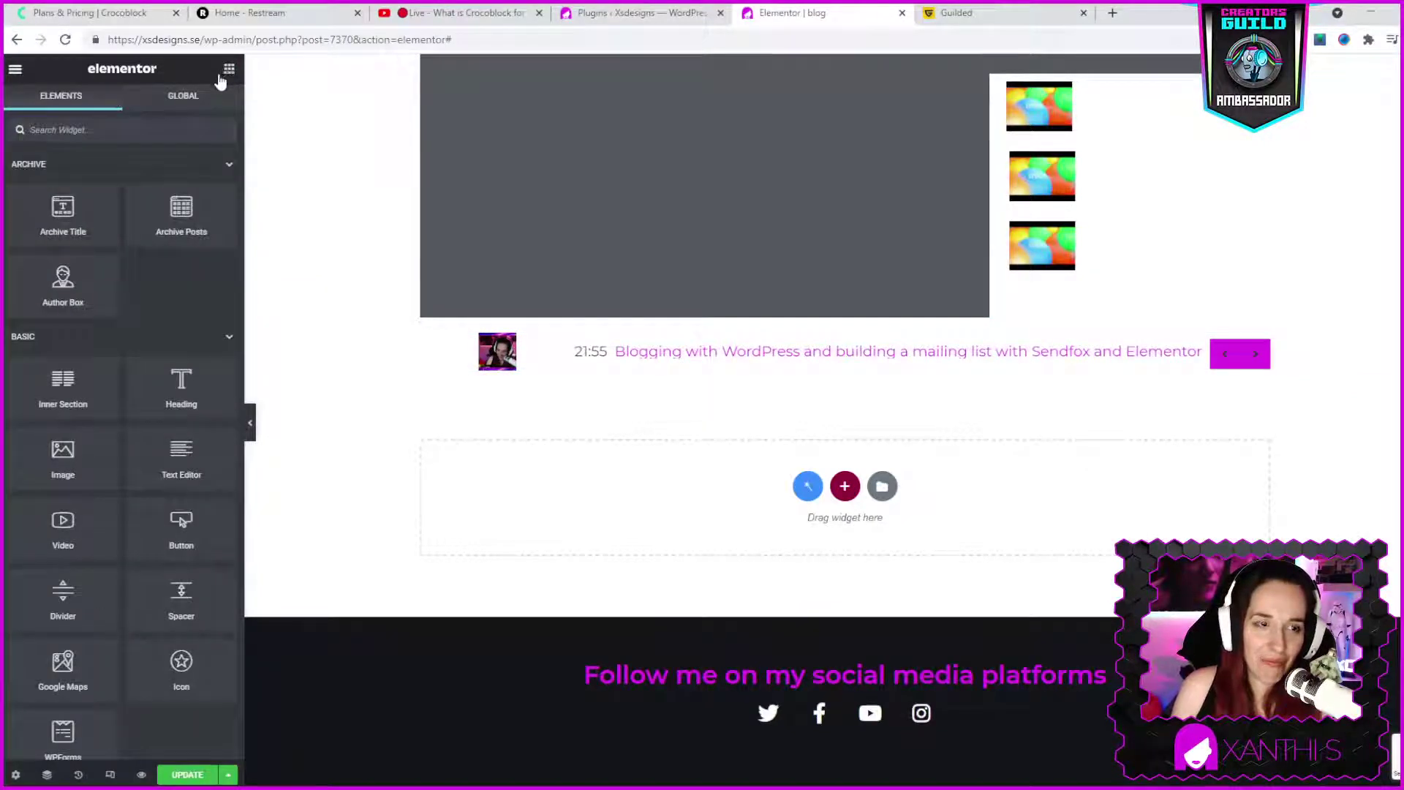
pyautogui.scroll(-15, 195, 474)
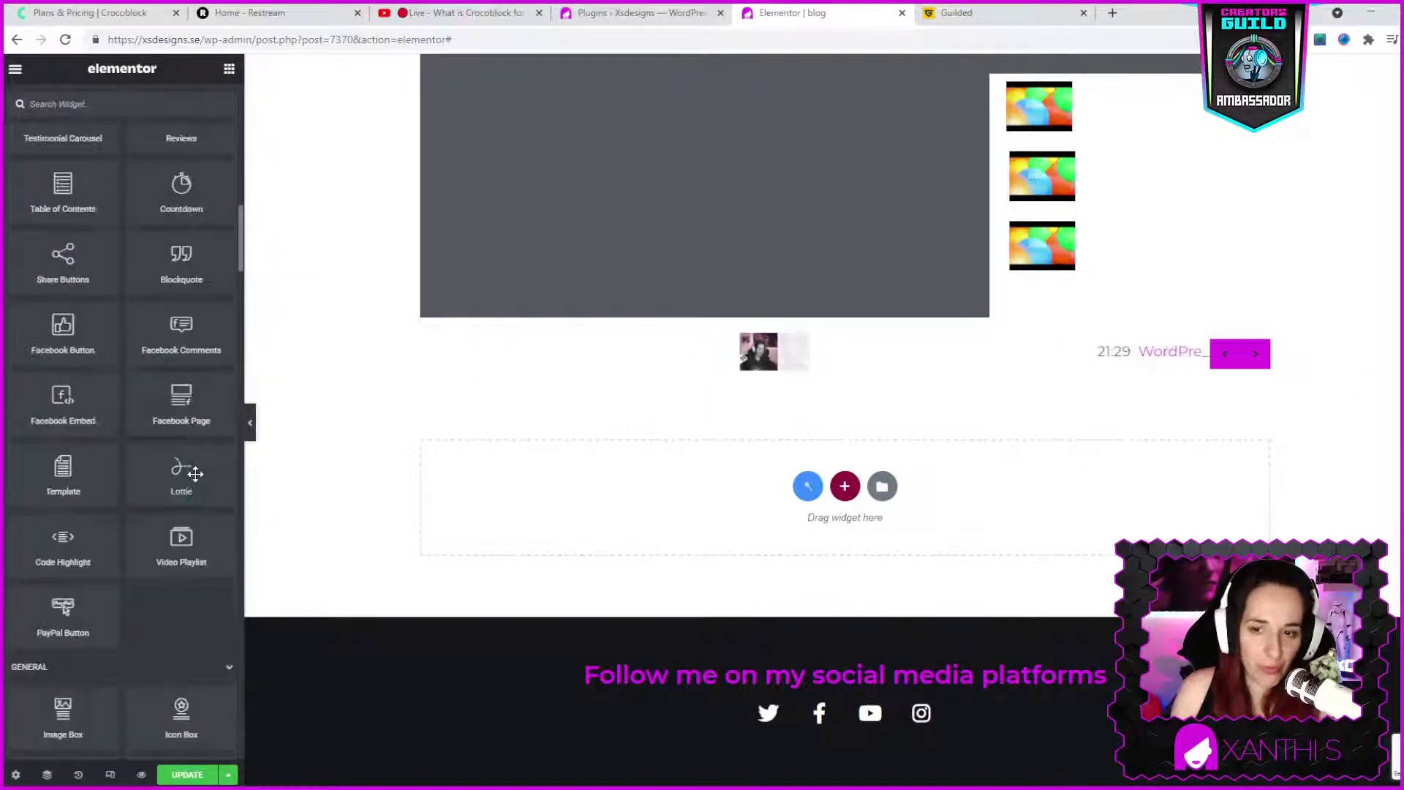
pyautogui.scroll(-15, 195, 473)
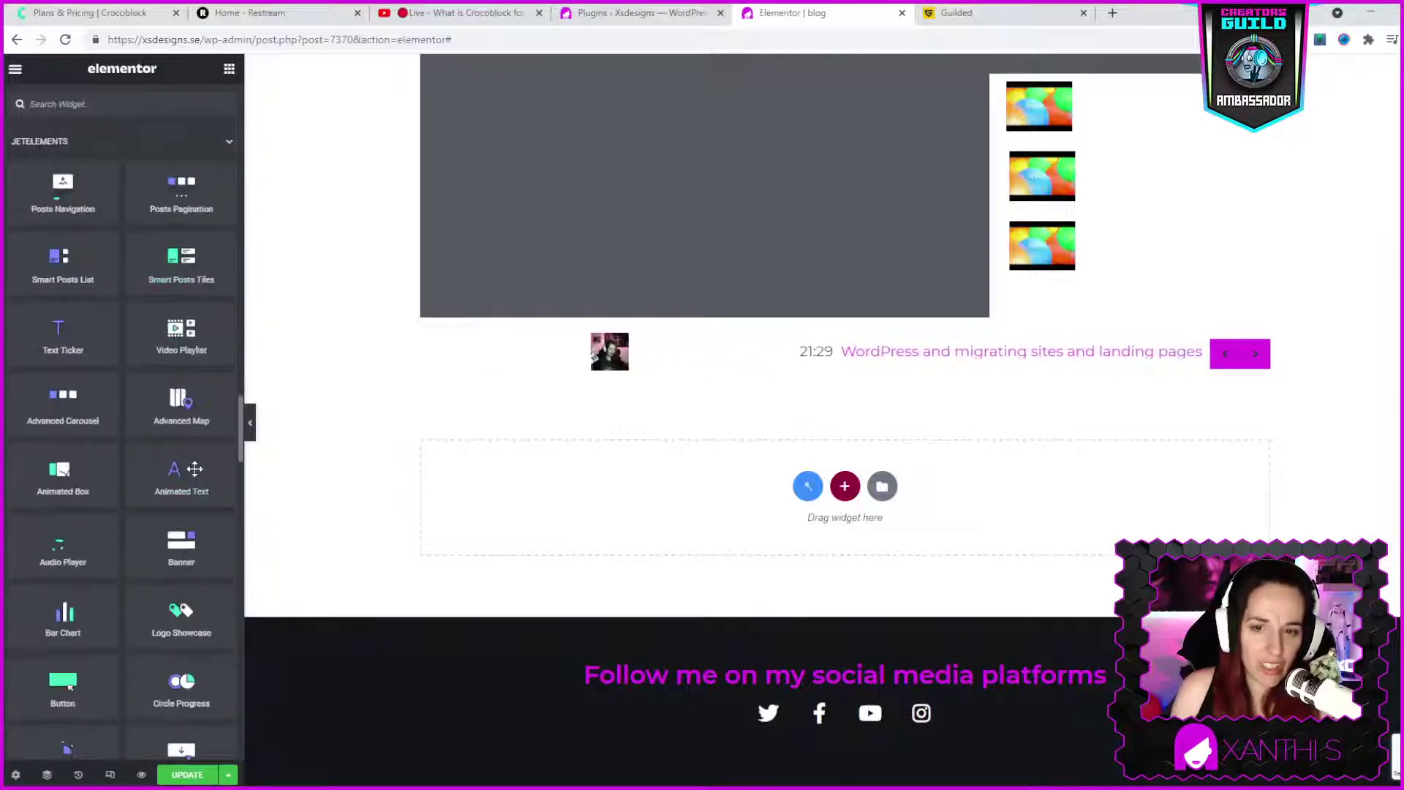
pyautogui.scroll(-4, 194, 468)
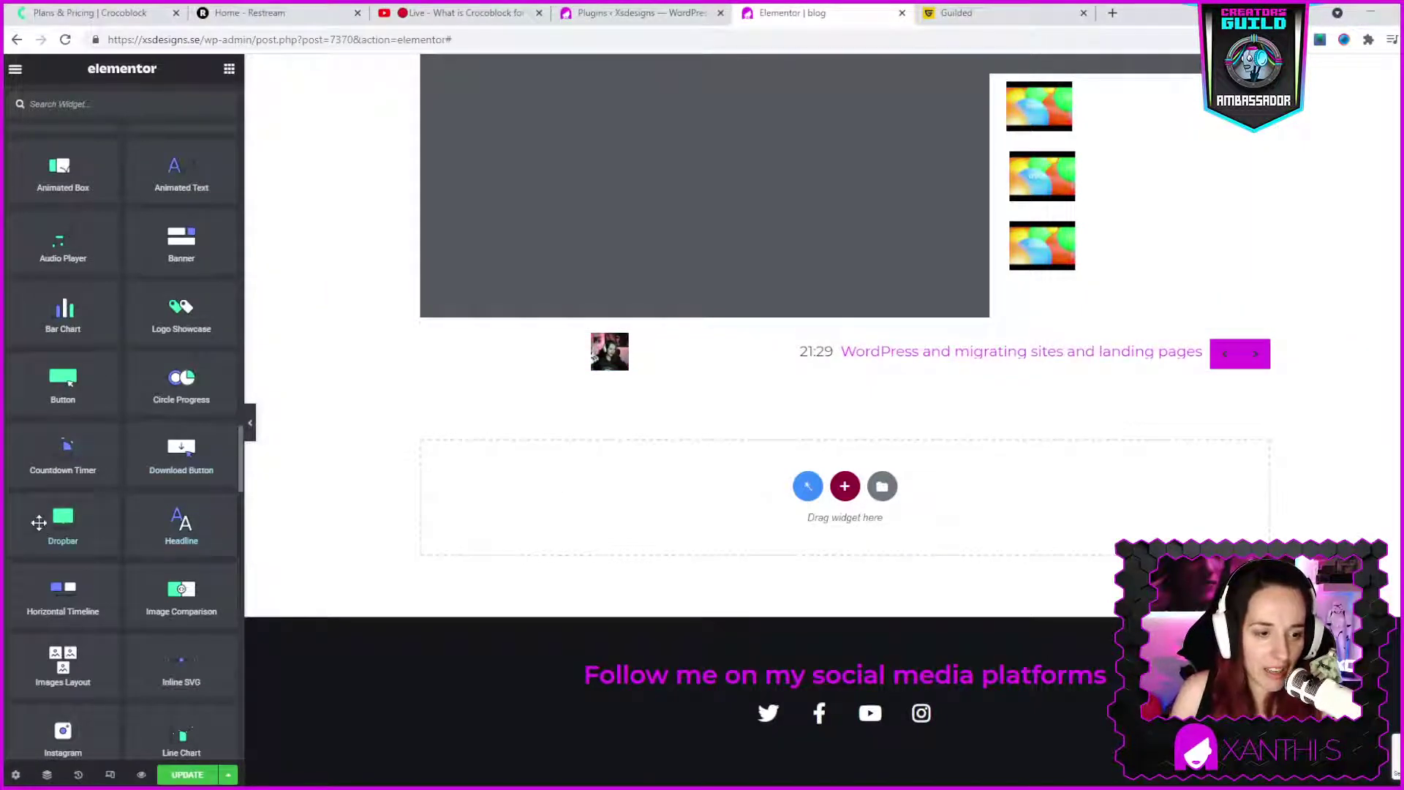
pyautogui.moveTo(52, 524); pyautogui.dragTo(960, 483)
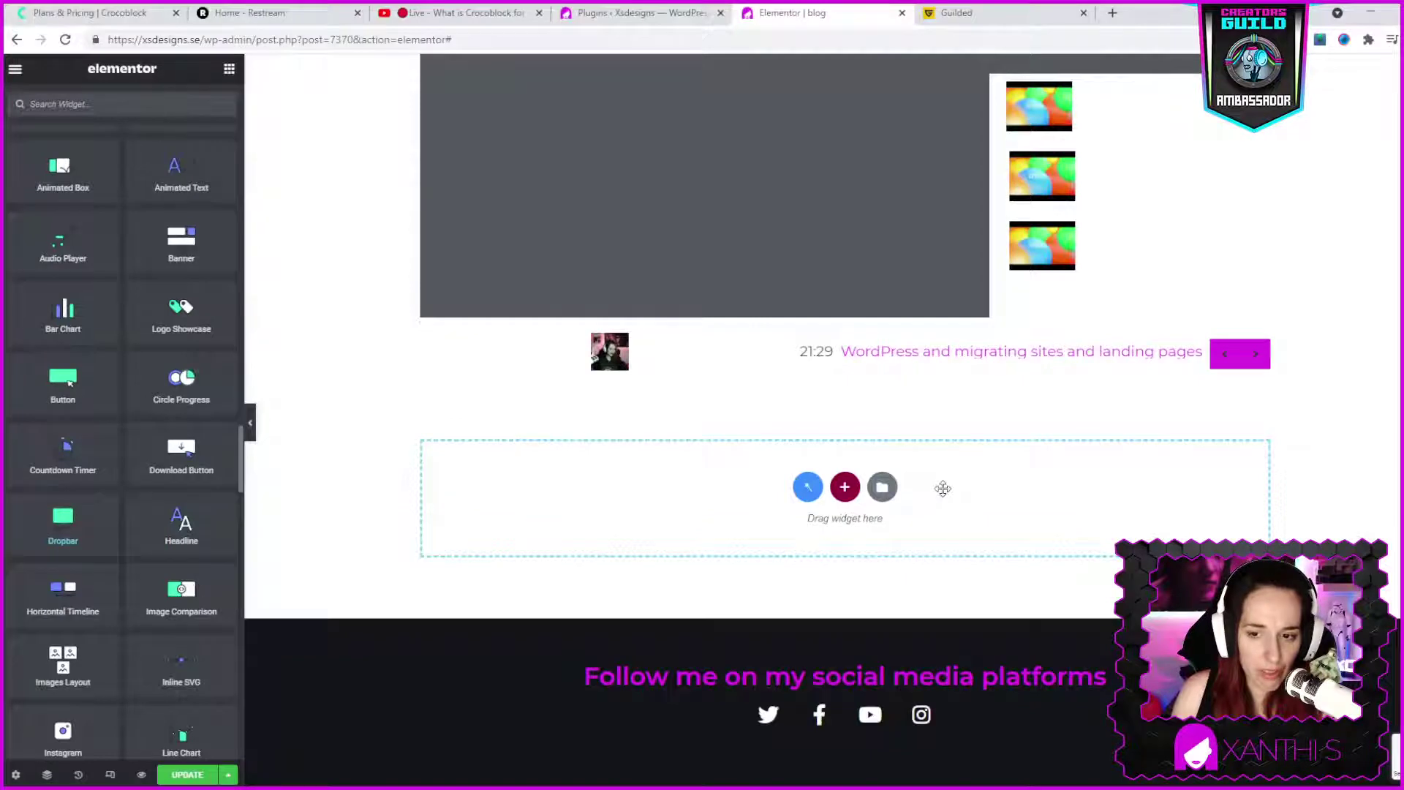
pyautogui.moveTo(943, 489); pyautogui.dragTo(945, 497)
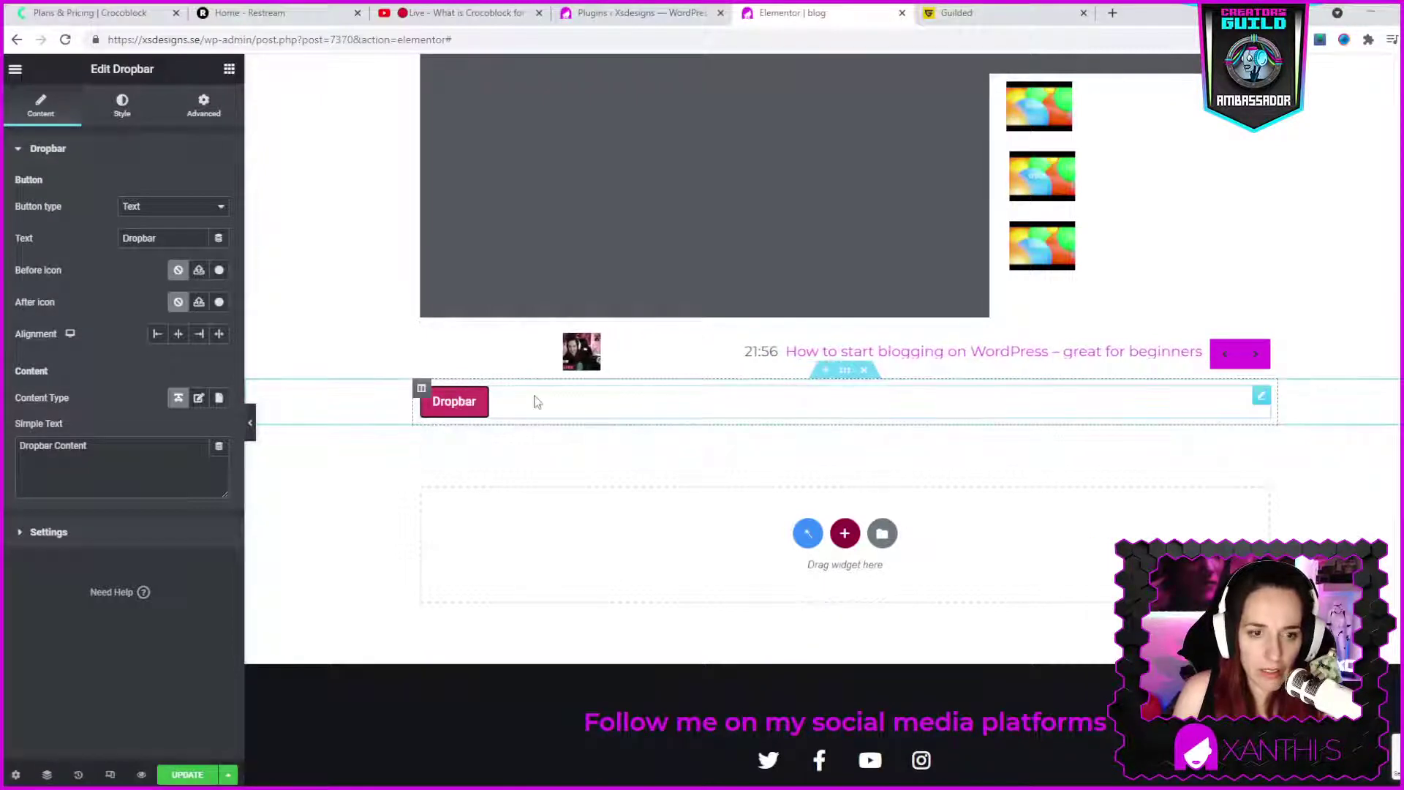
pyautogui.click(131, 456)
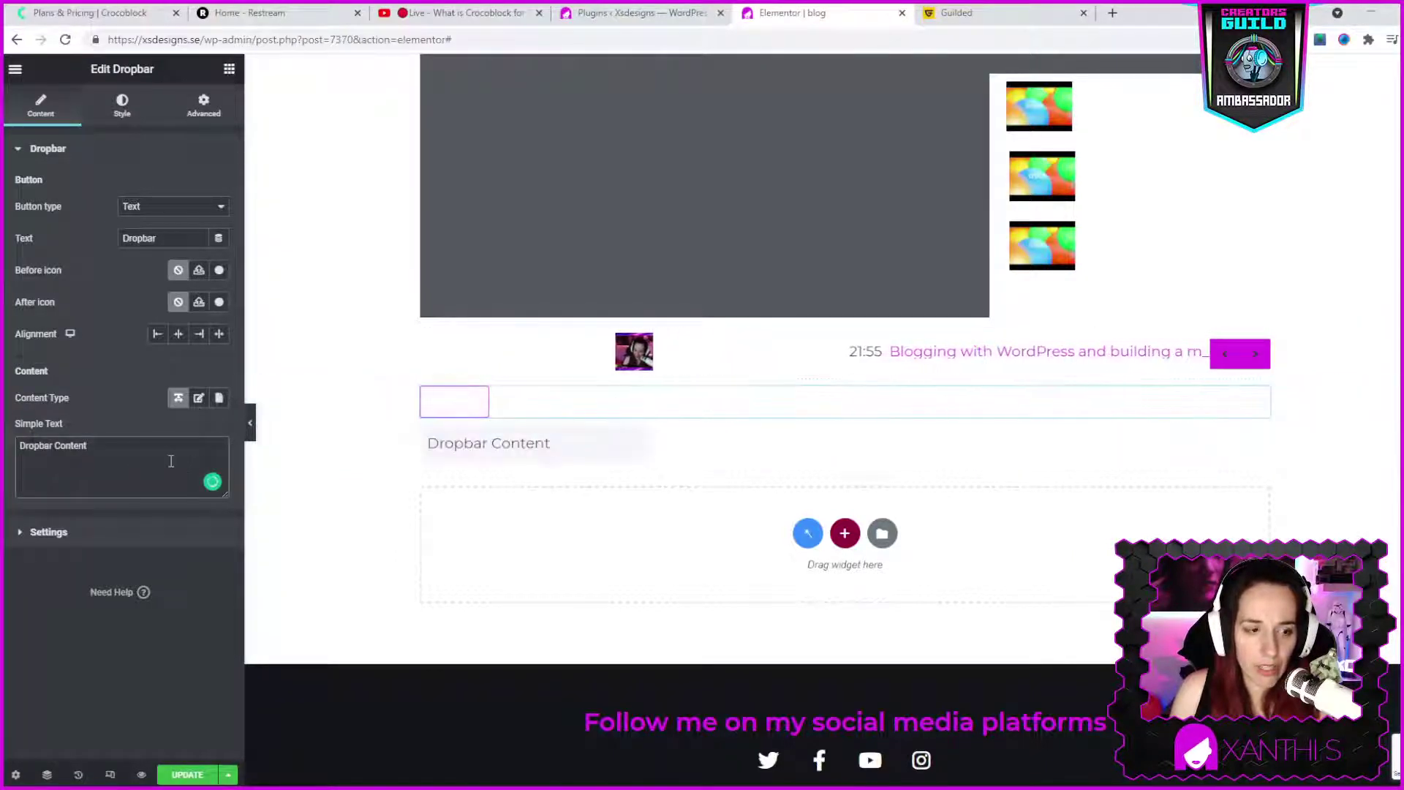
# - Append "dsfsdfsdfdsfdsfsdf" to the Dropbar's simple text and set its show effect to Zoom In
pyautogui.write('dsfsdfsdfdsfdsfsdf')
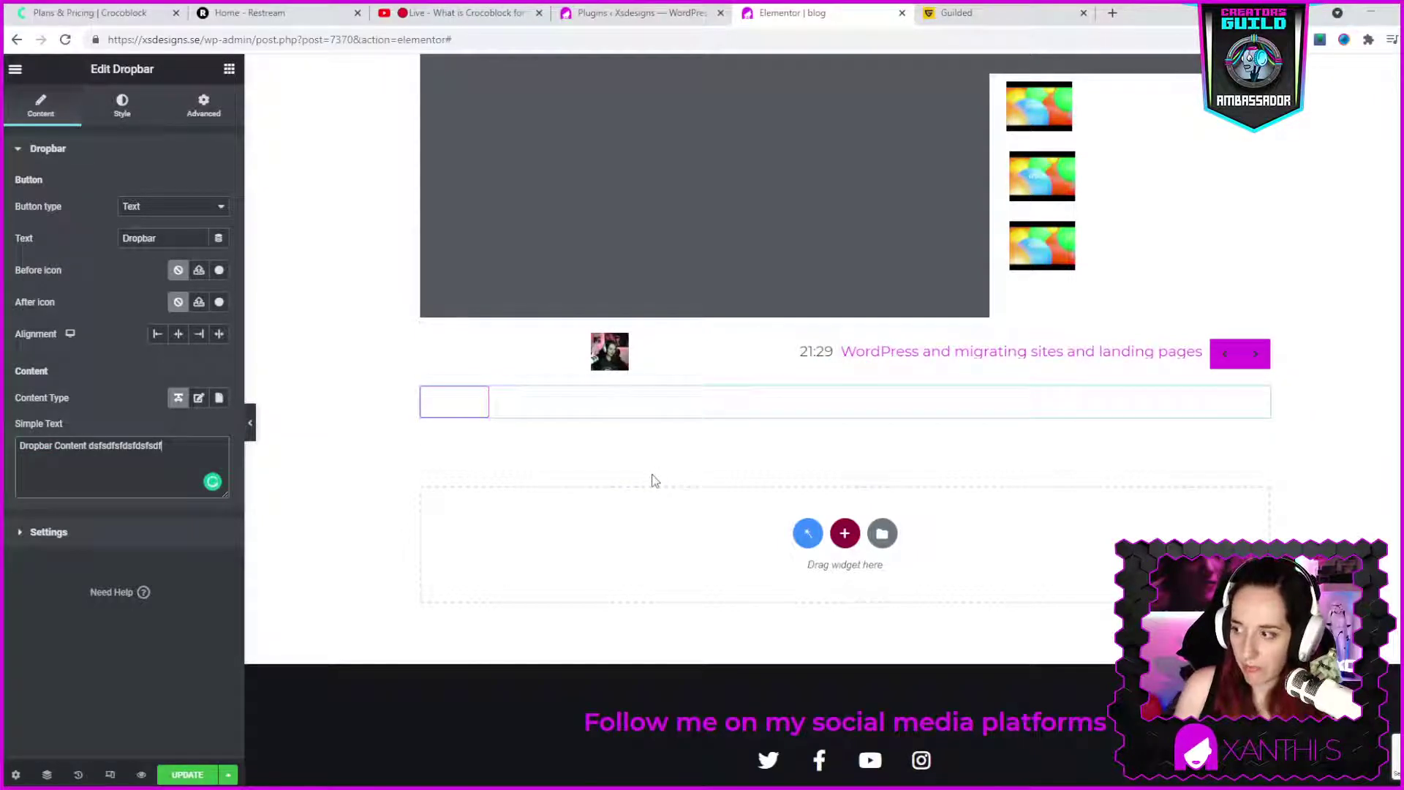
pyautogui.click(109, 540)
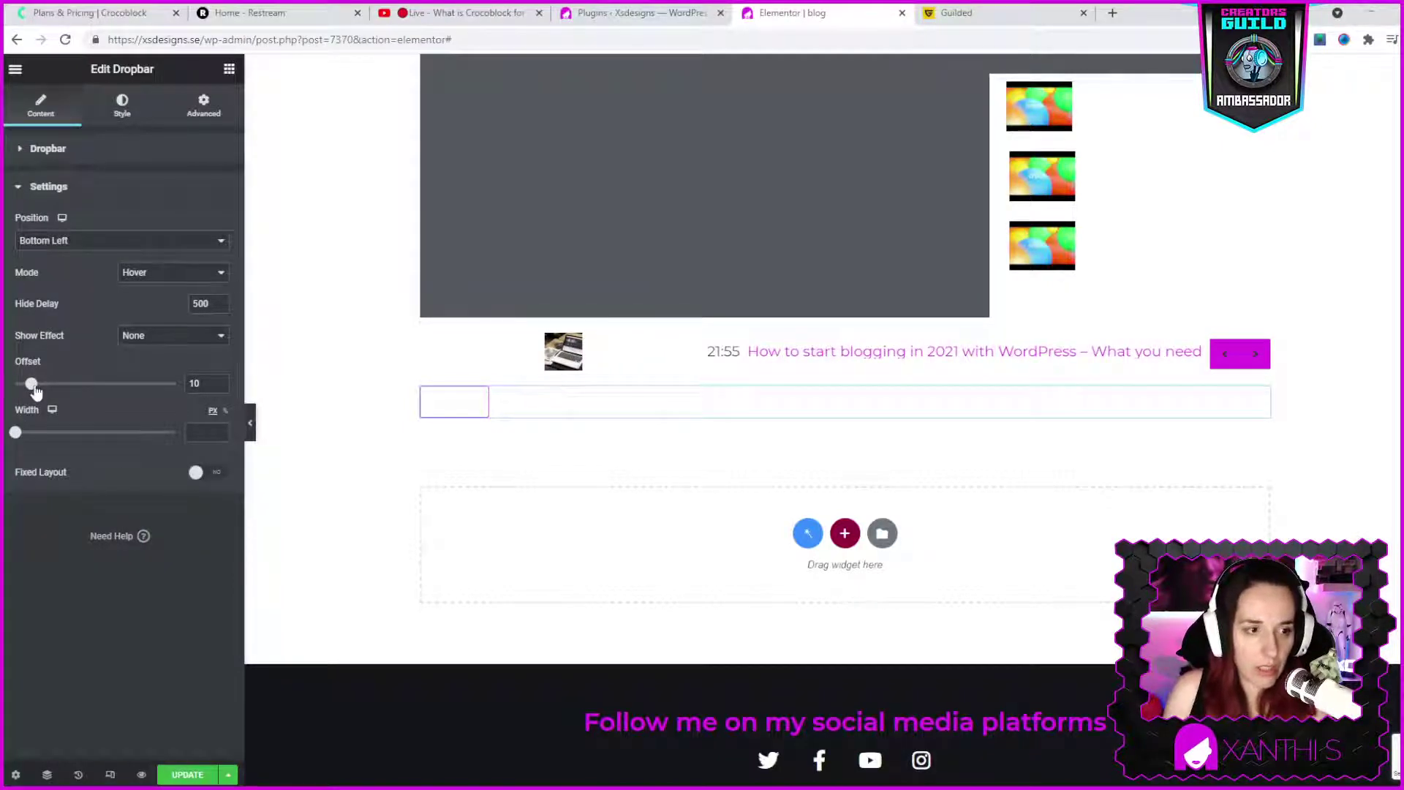
pyautogui.click(222, 340)
pyautogui.click(150, 370)
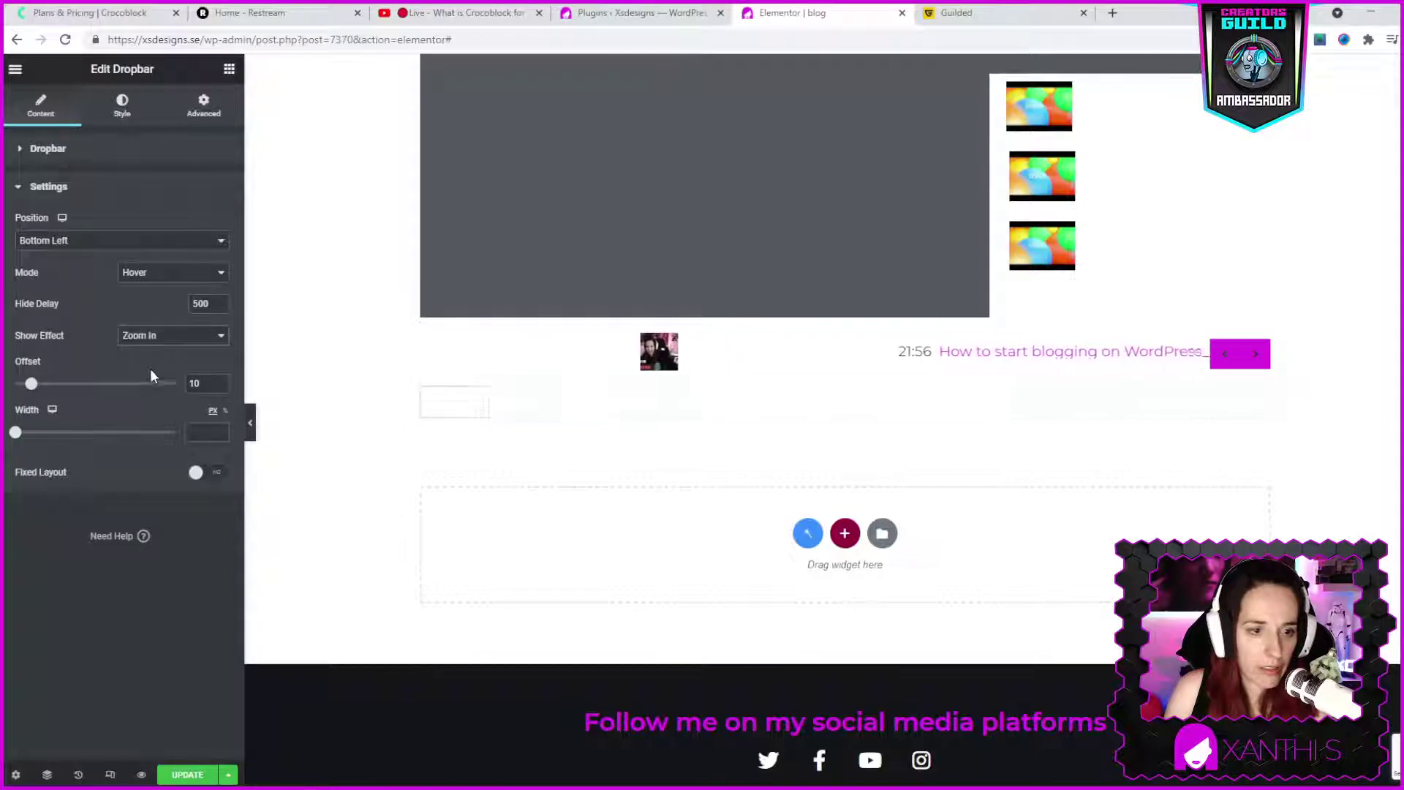
pyautogui.moveTo(447, 402)
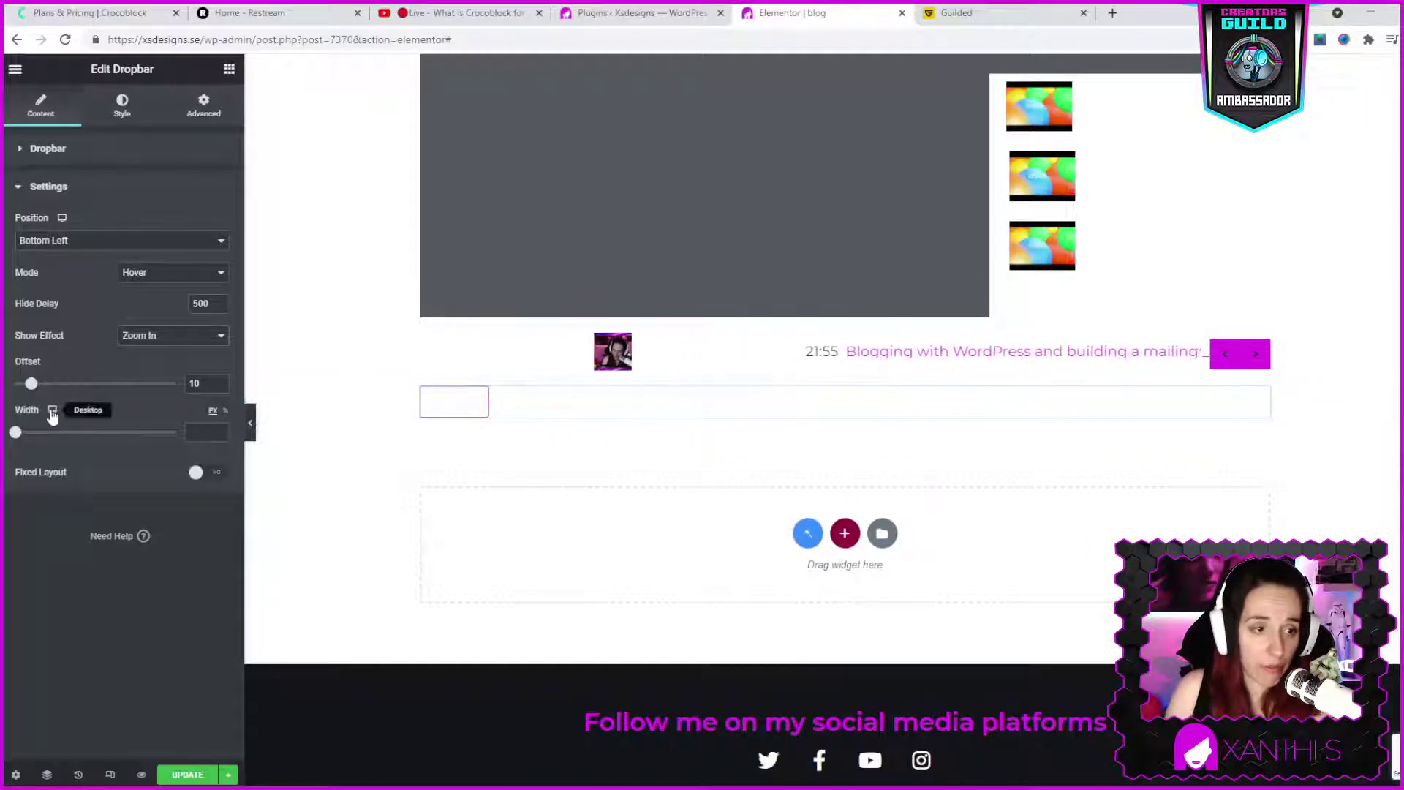
# - Increase the Dropbar's offset, settle it at 26, and return to its button and content settings
pyautogui.moveTo(33, 388); pyautogui.dragTo(68, 386)
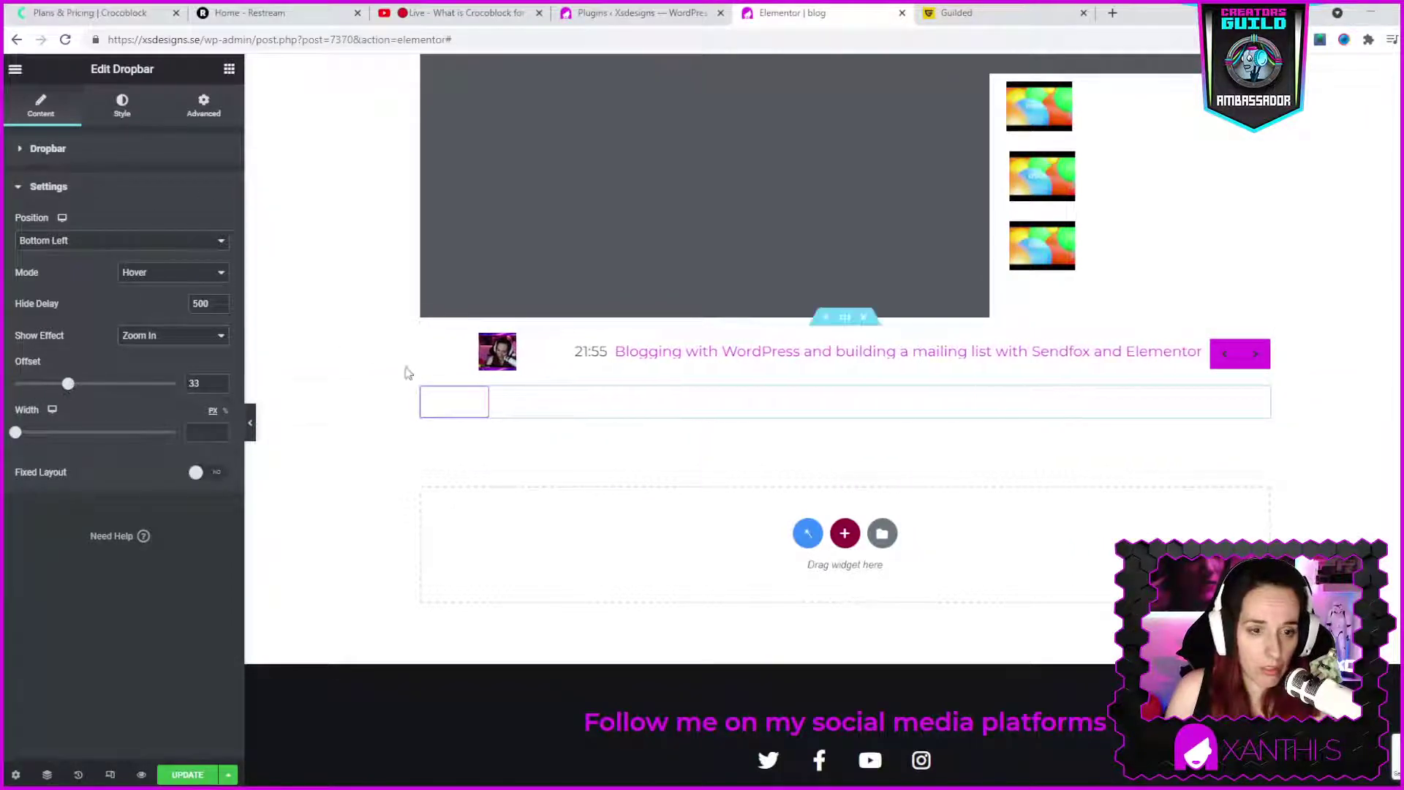
pyautogui.moveTo(448, 414)
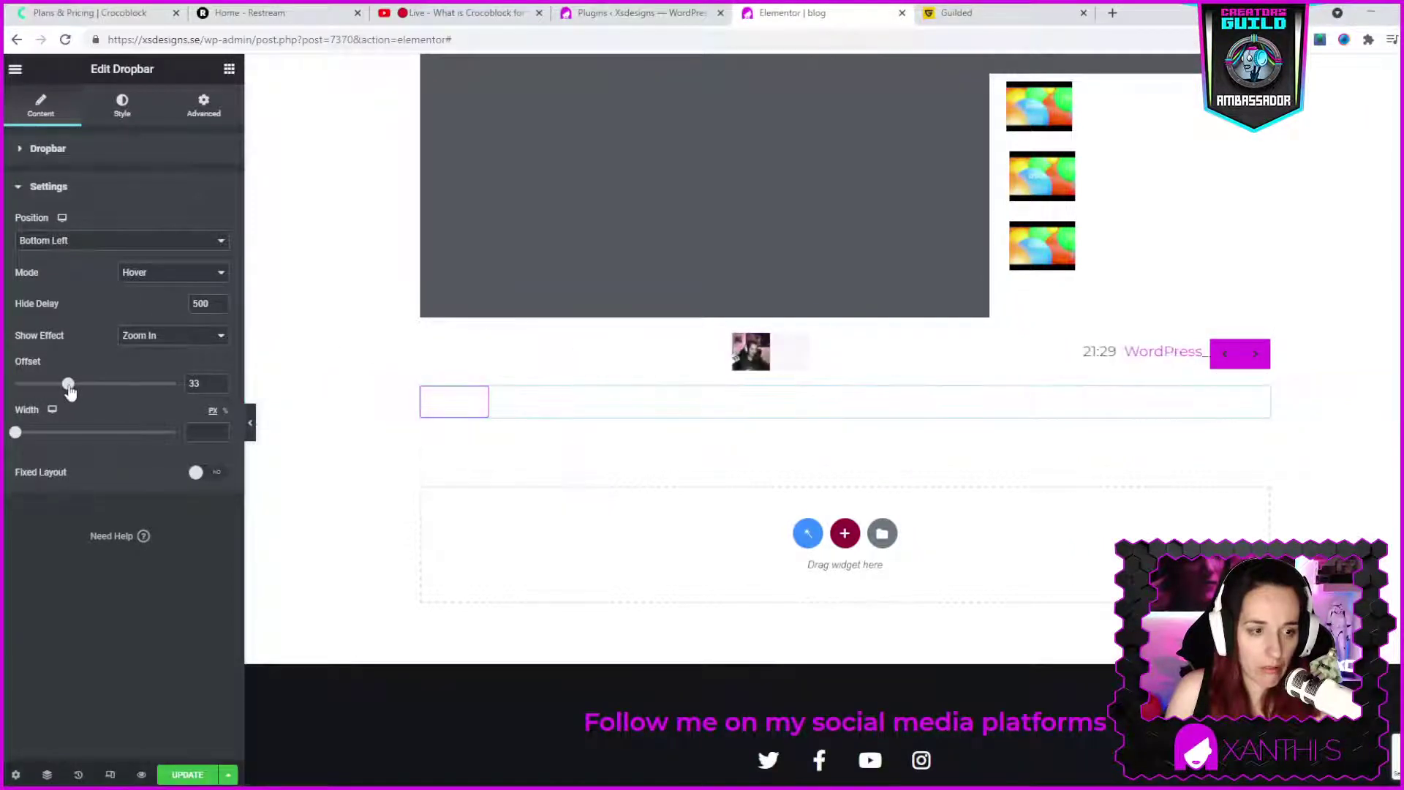
pyautogui.moveTo(68, 383); pyautogui.dragTo(171, 408)
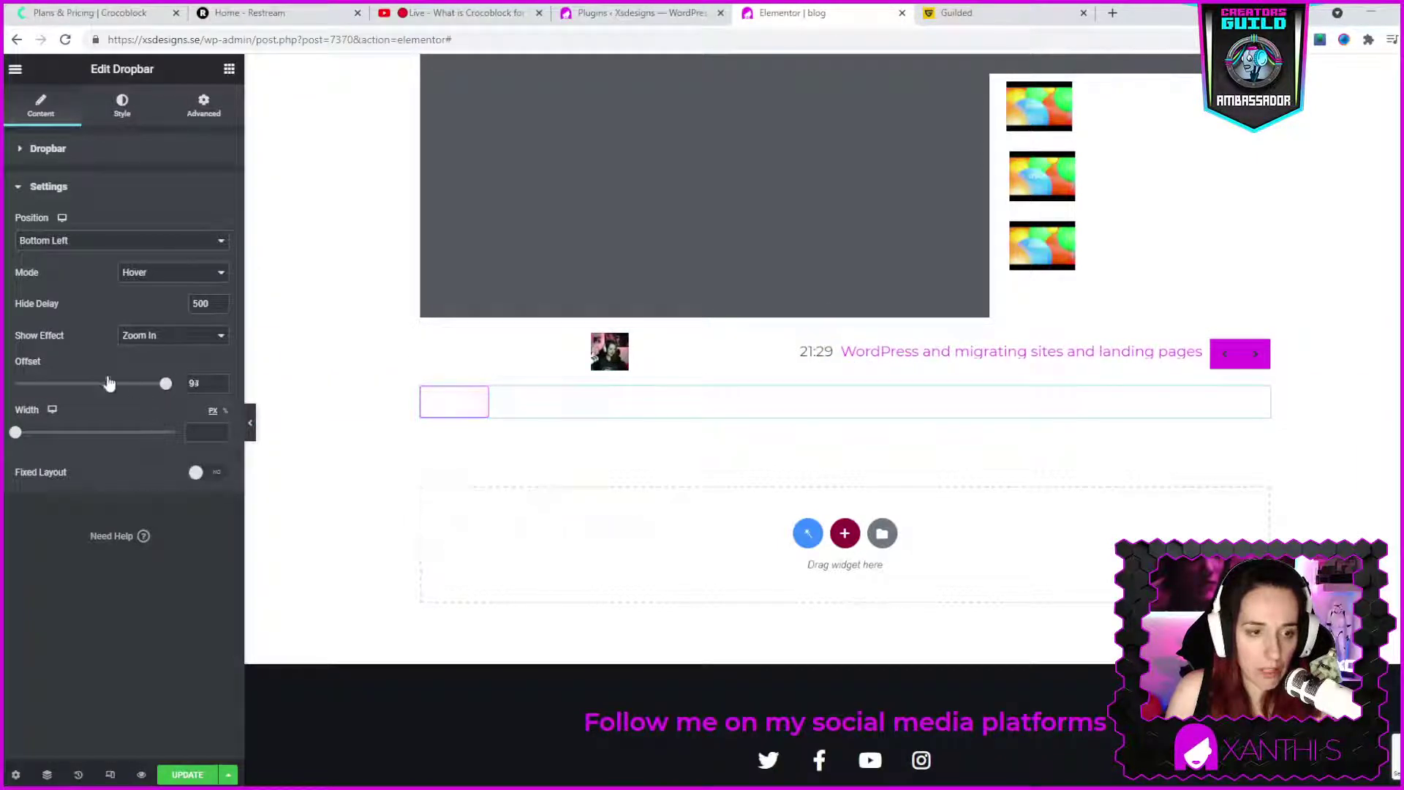
pyautogui.click(118, 152)
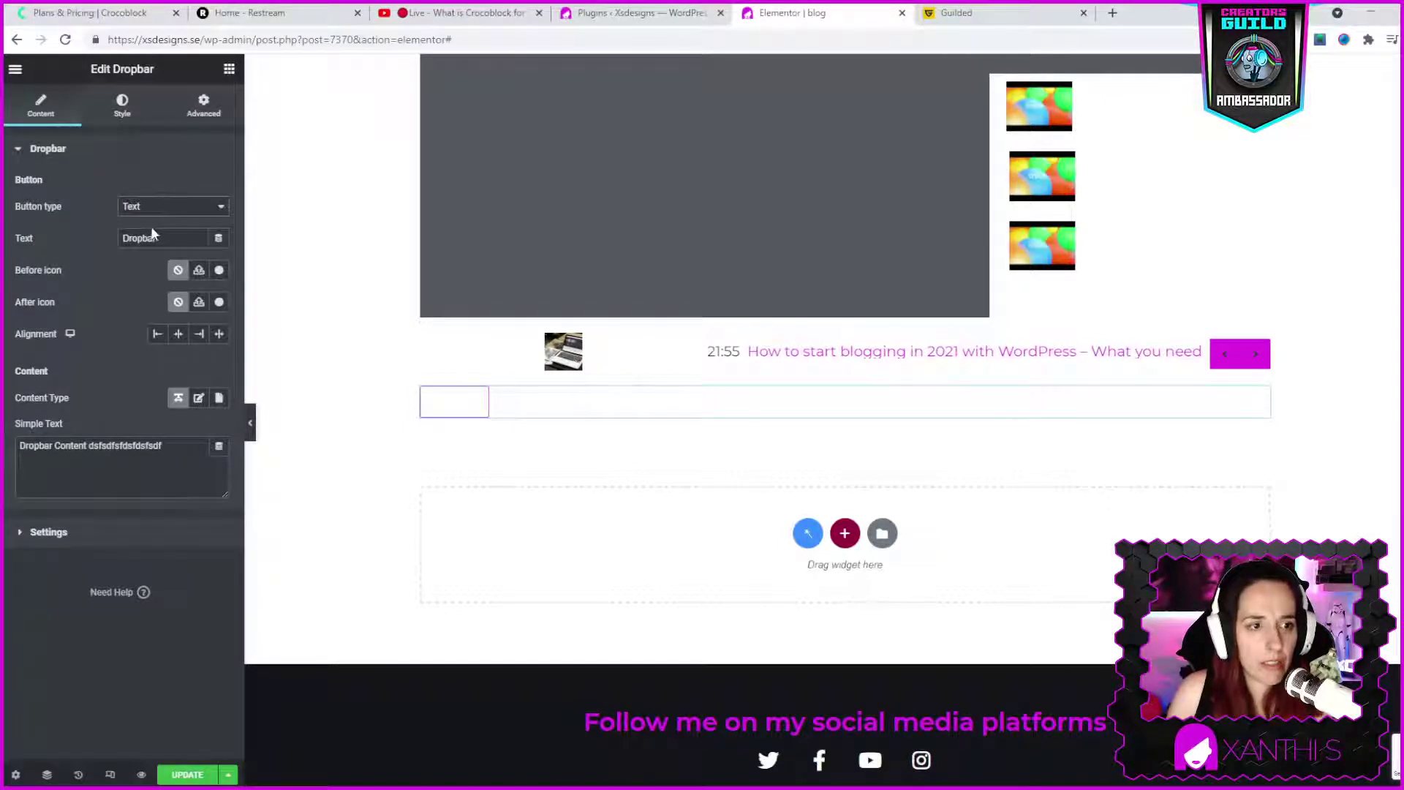
pyautogui.click(198, 271)
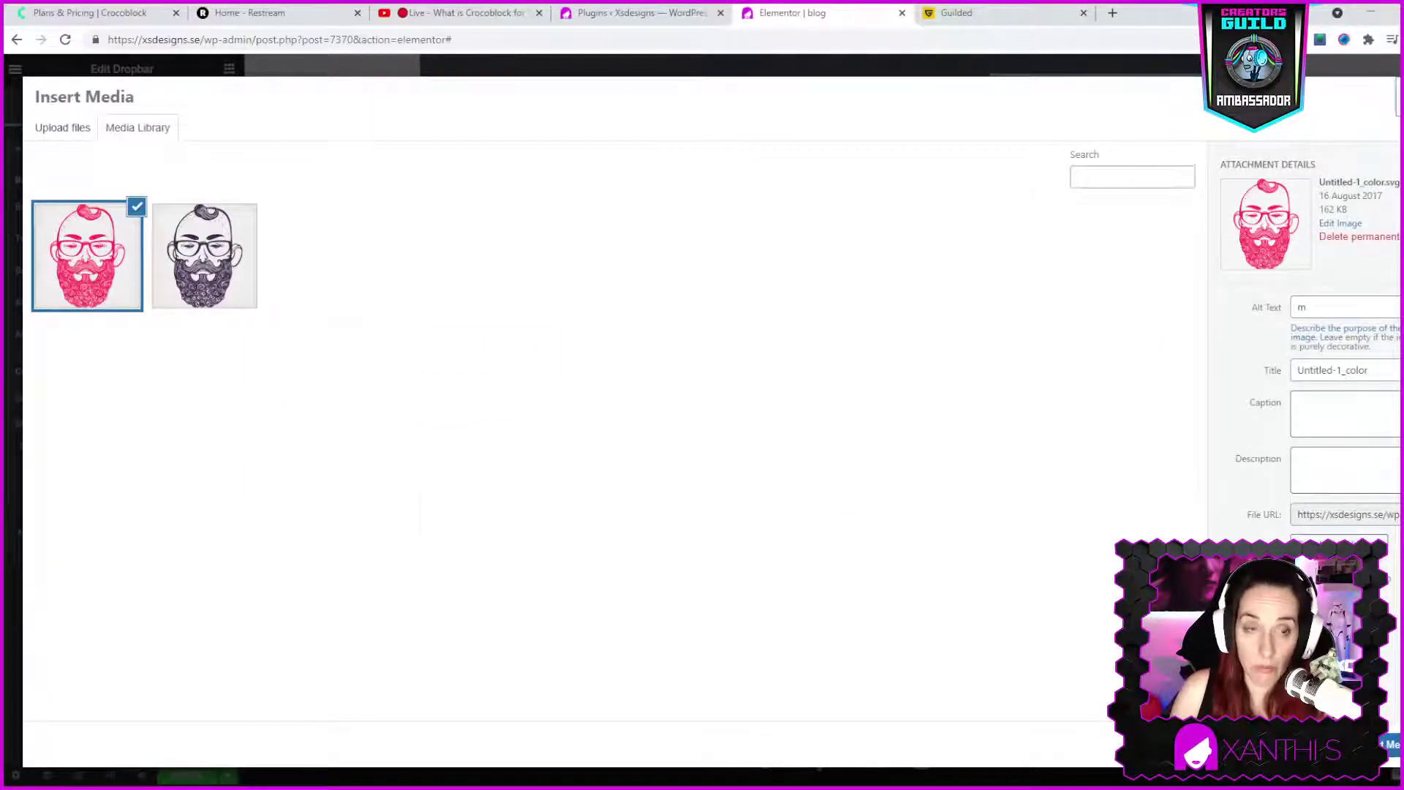
pyautogui.press('Escape')
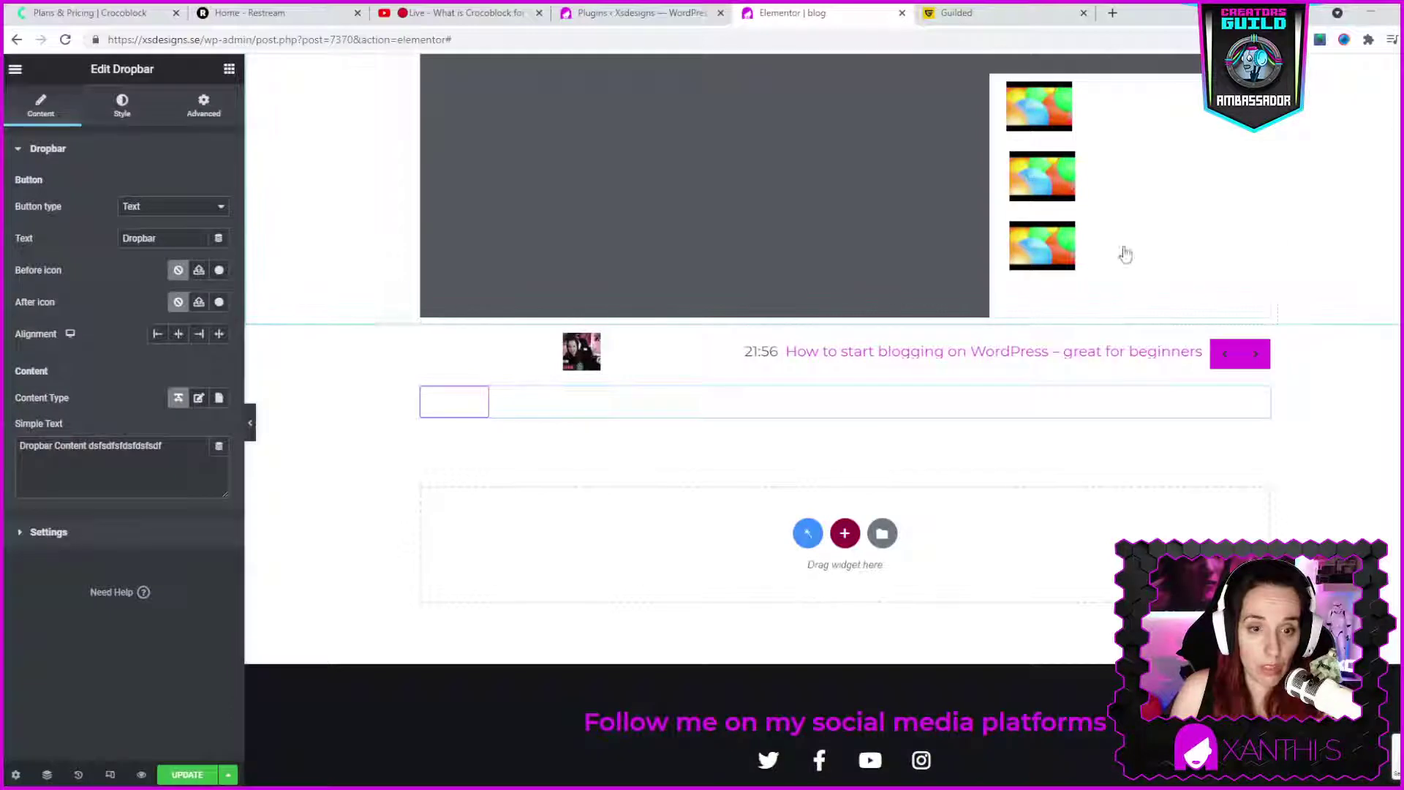
pyautogui.click(198, 271)
pyautogui.click(50, 132)
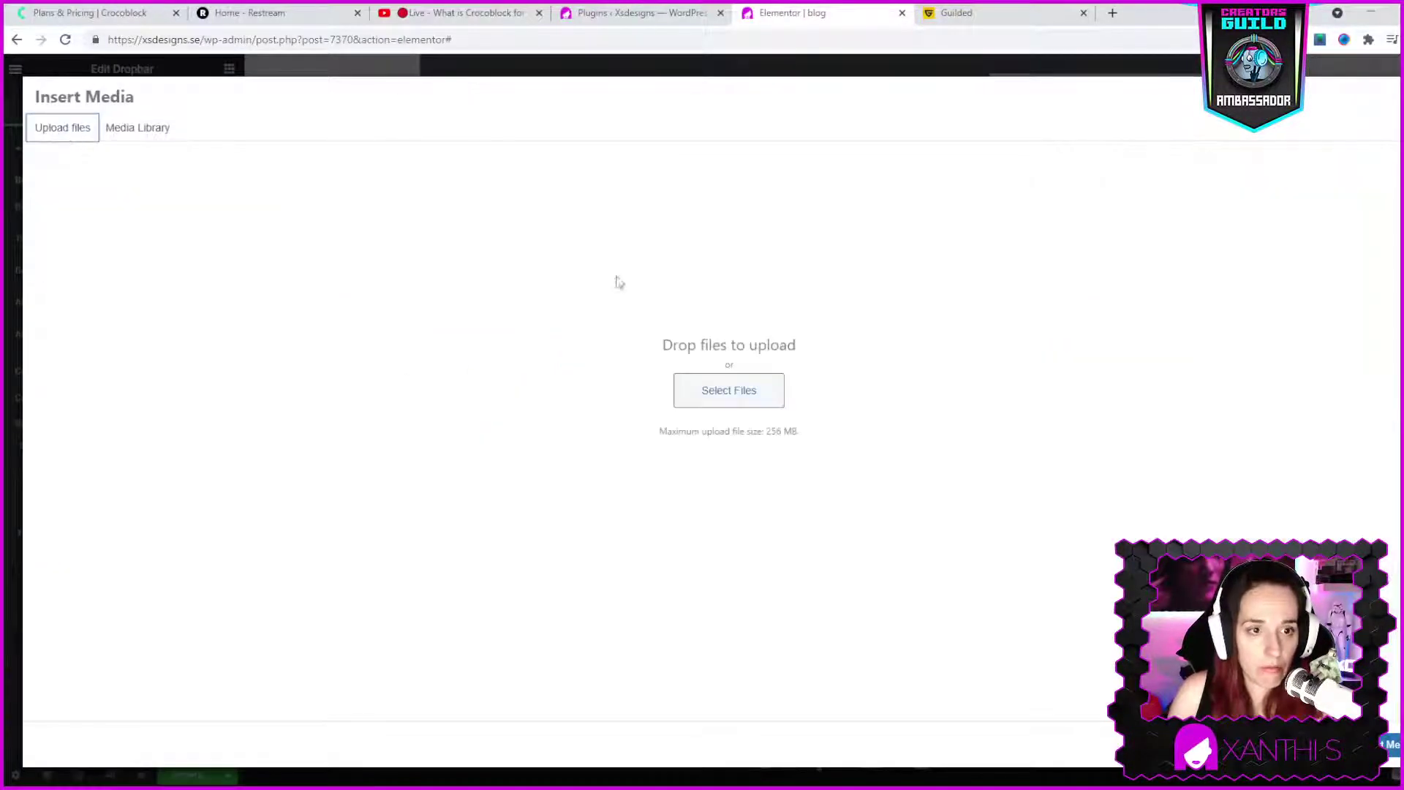
pyautogui.press('Escape')
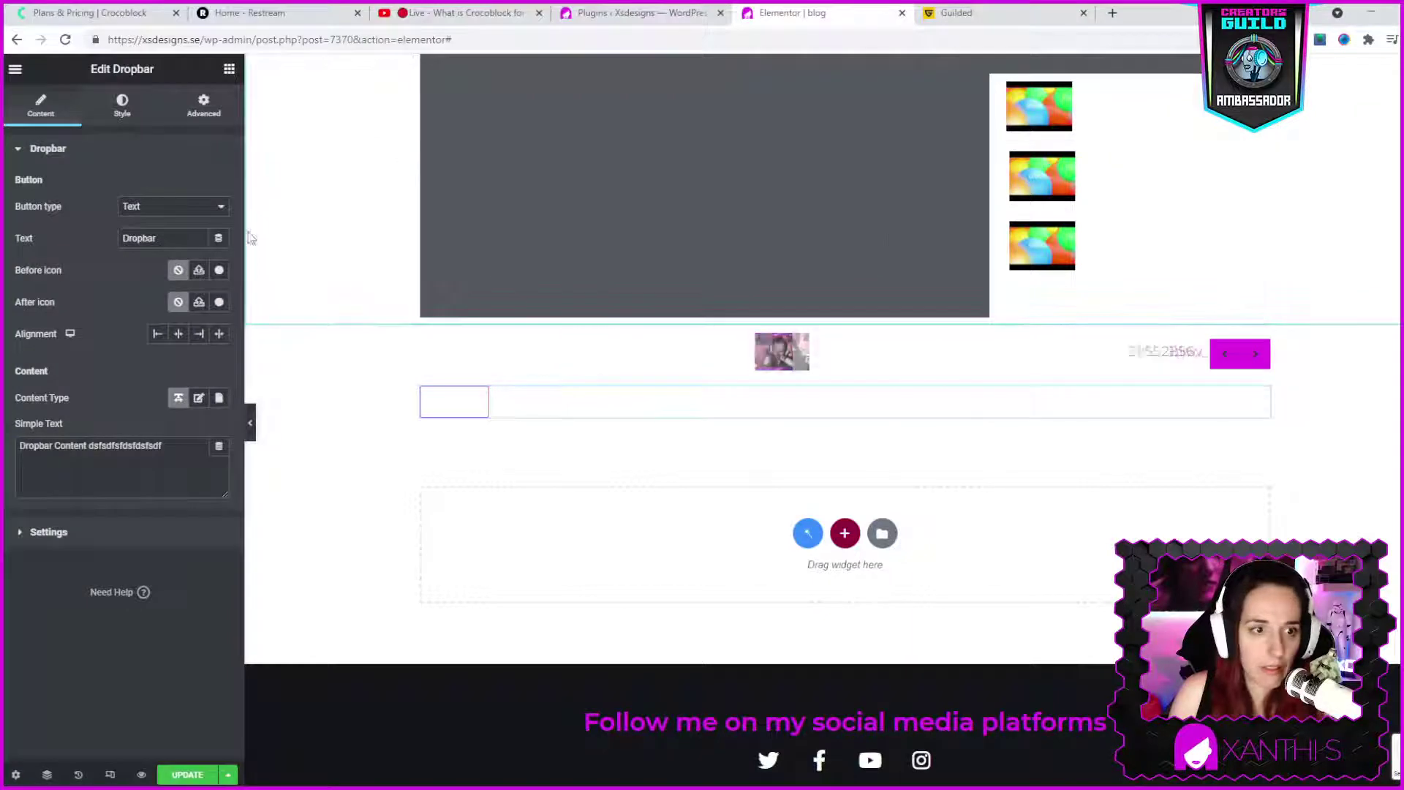
# - Add the Angry icon from the icon library before the Dropbar's button text and preview the drop-down content
pyautogui.click(219, 270)
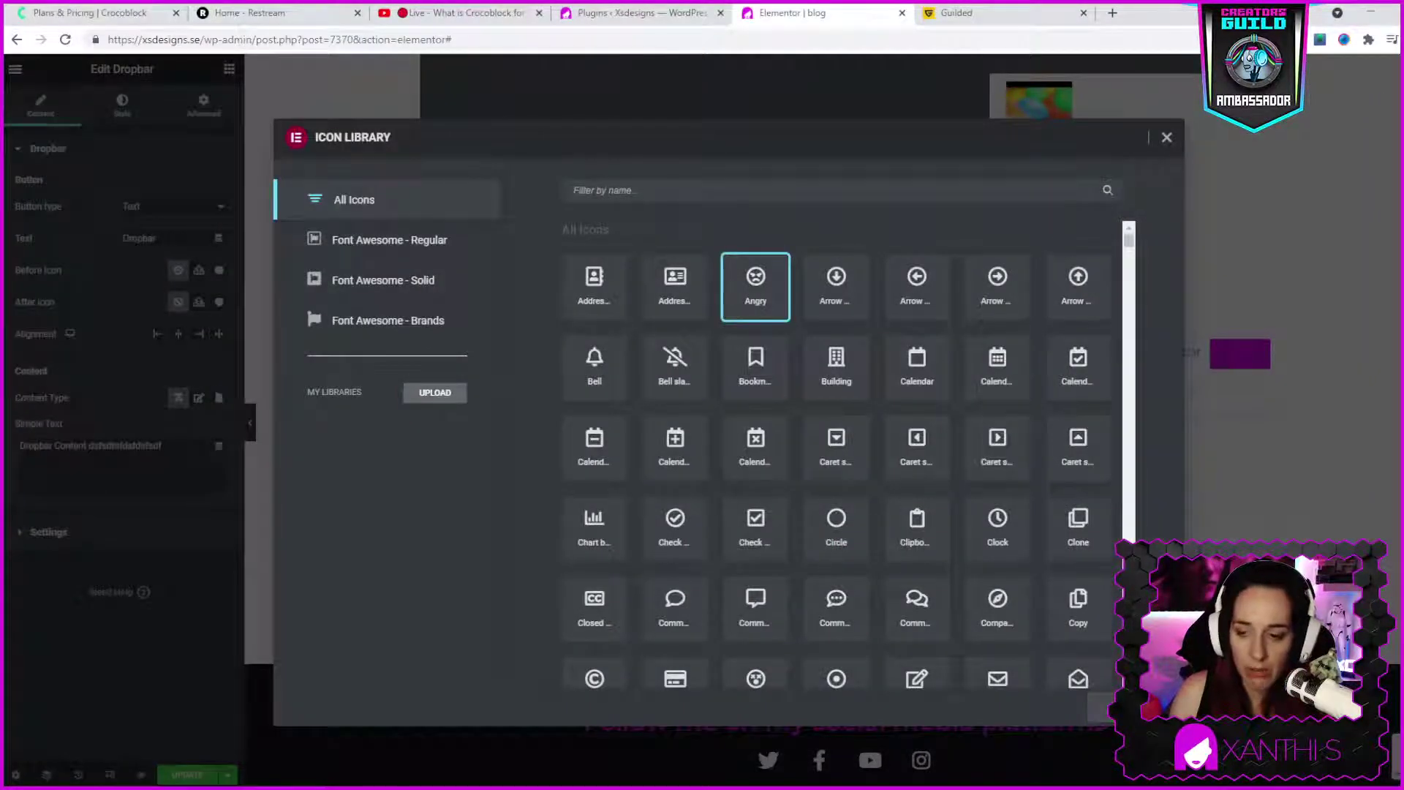
pyautogui.click(1105, 706)
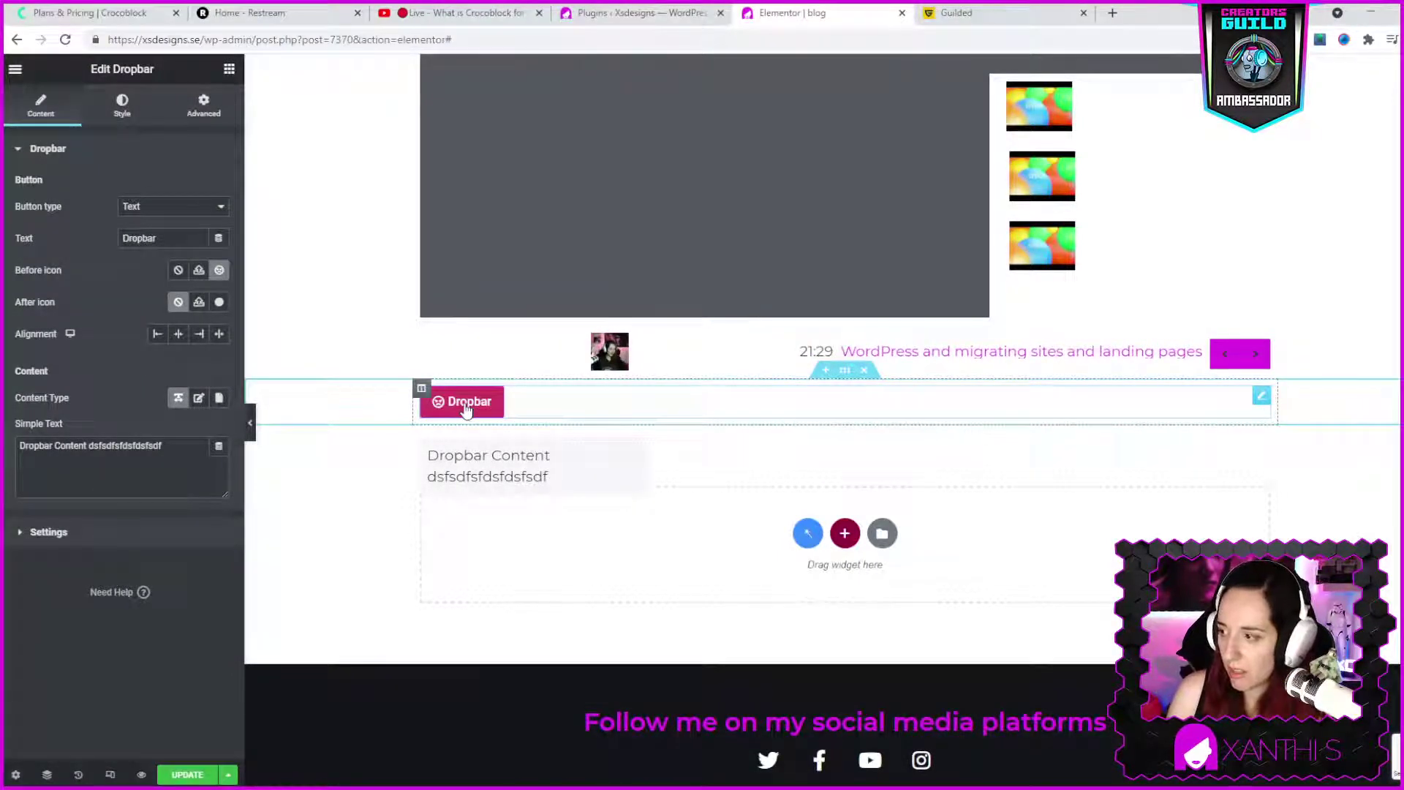
pyautogui.click(465, 410)
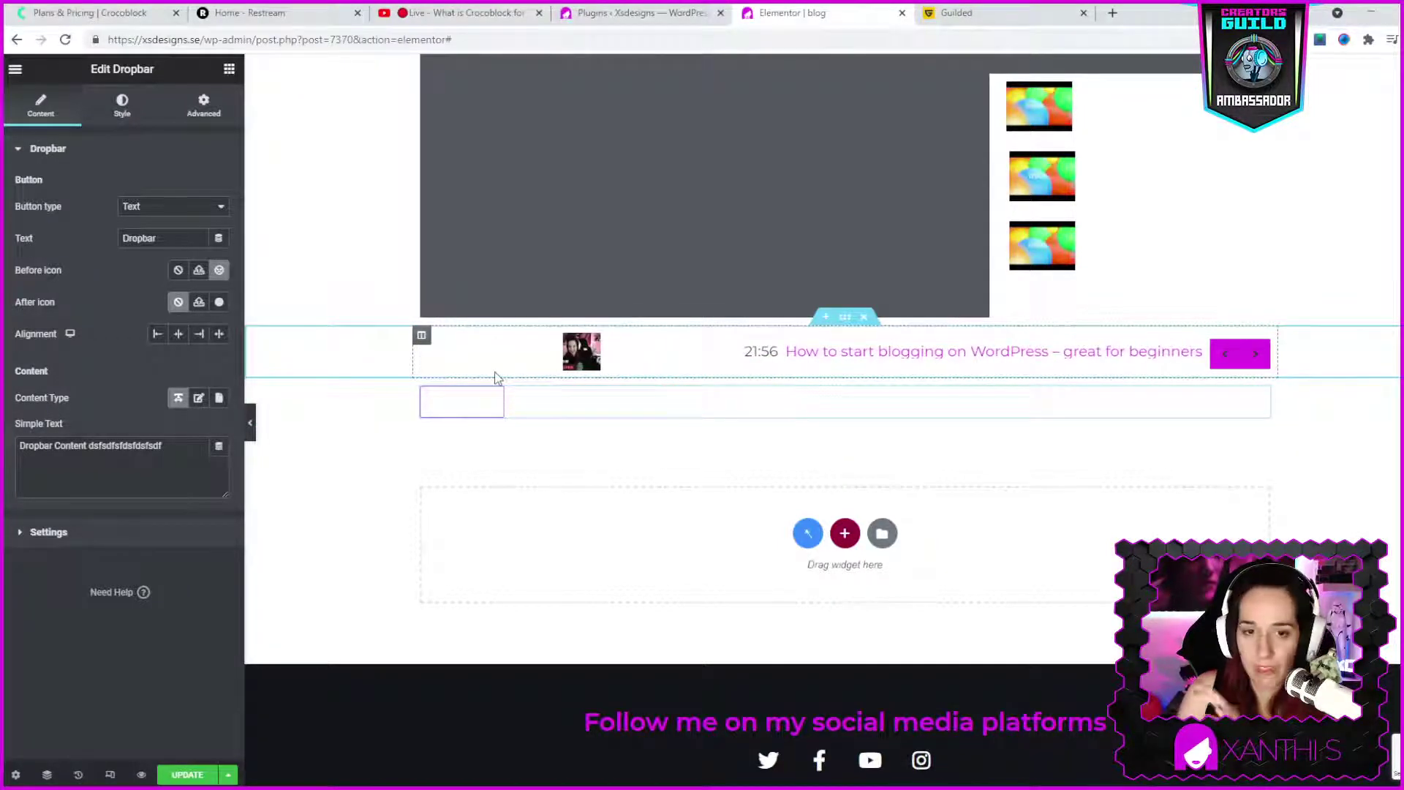
pyautogui.click(84, 542)
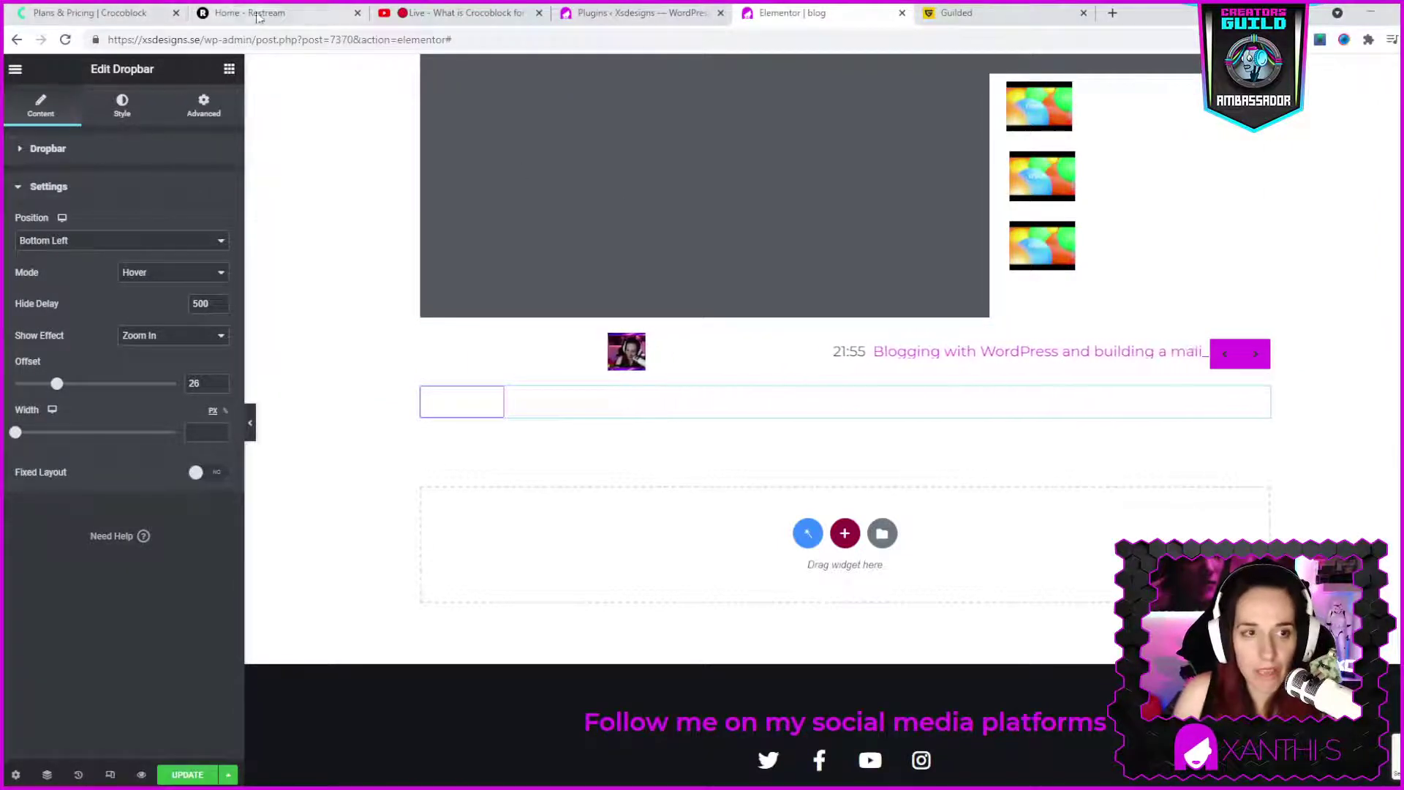
# - Add a JetElements Price List widget to the empty area below the Dropbar and view its default items
pyautogui.click(229, 69)
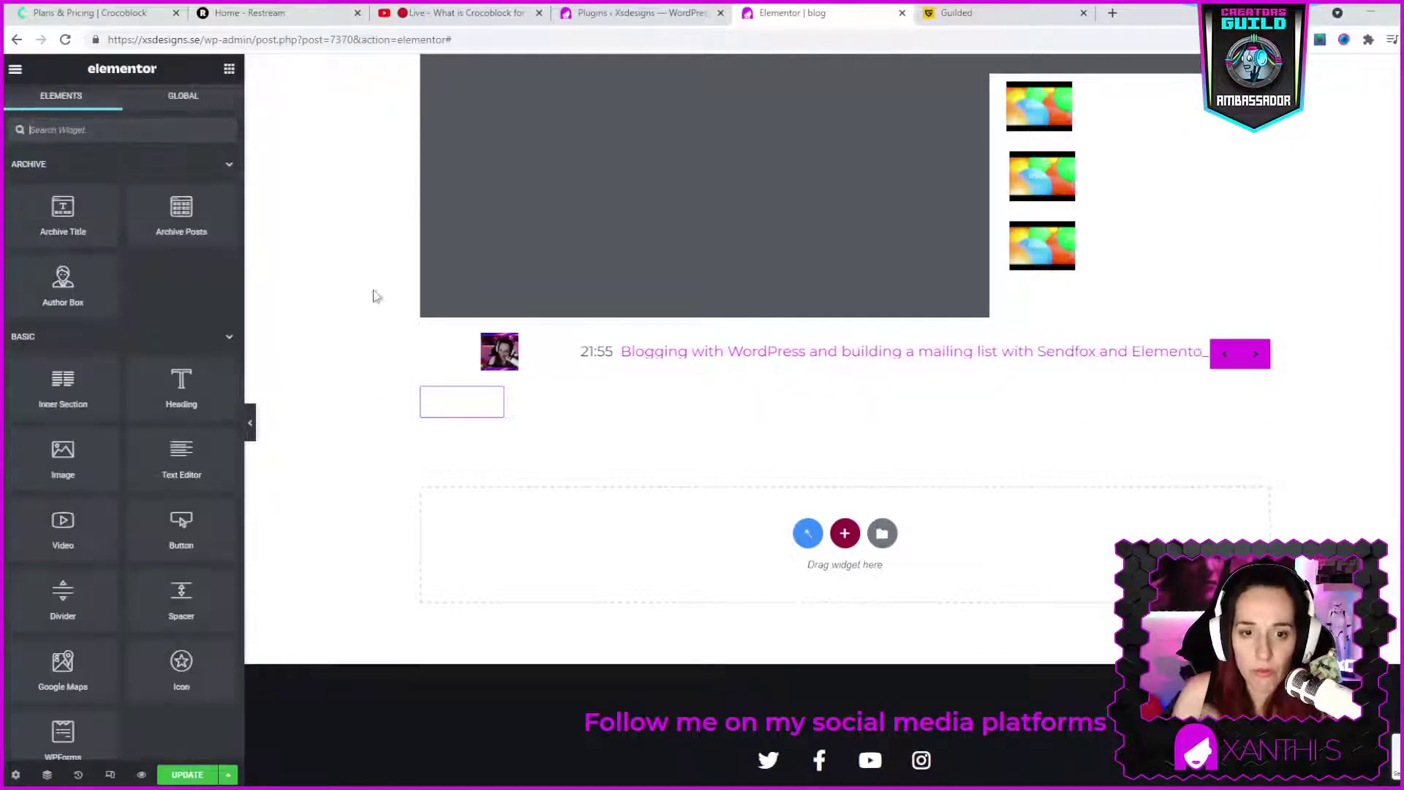
pyautogui.moveTo(459, 407)
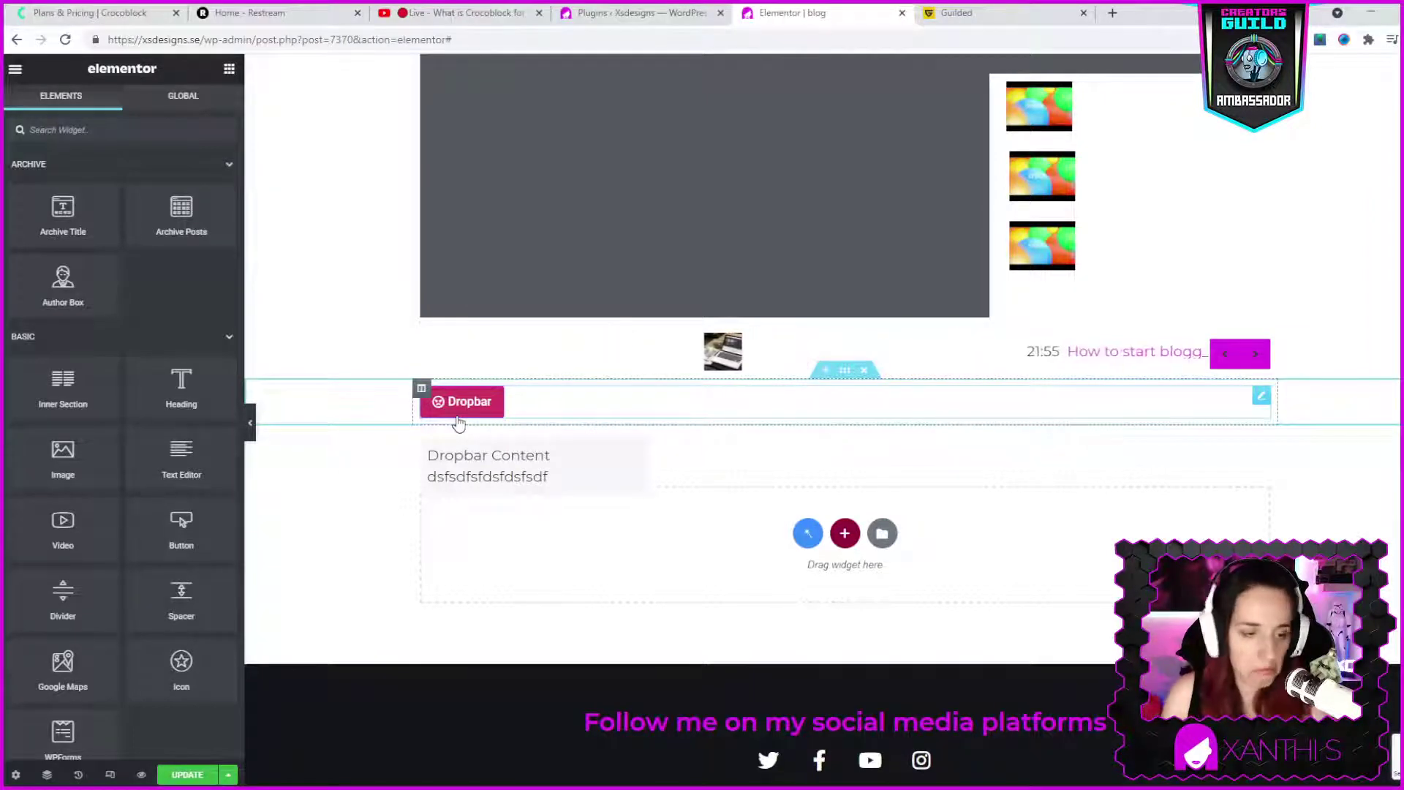
pyautogui.scroll(-4, 93, 528)
pyautogui.scroll(-15, 93, 528)
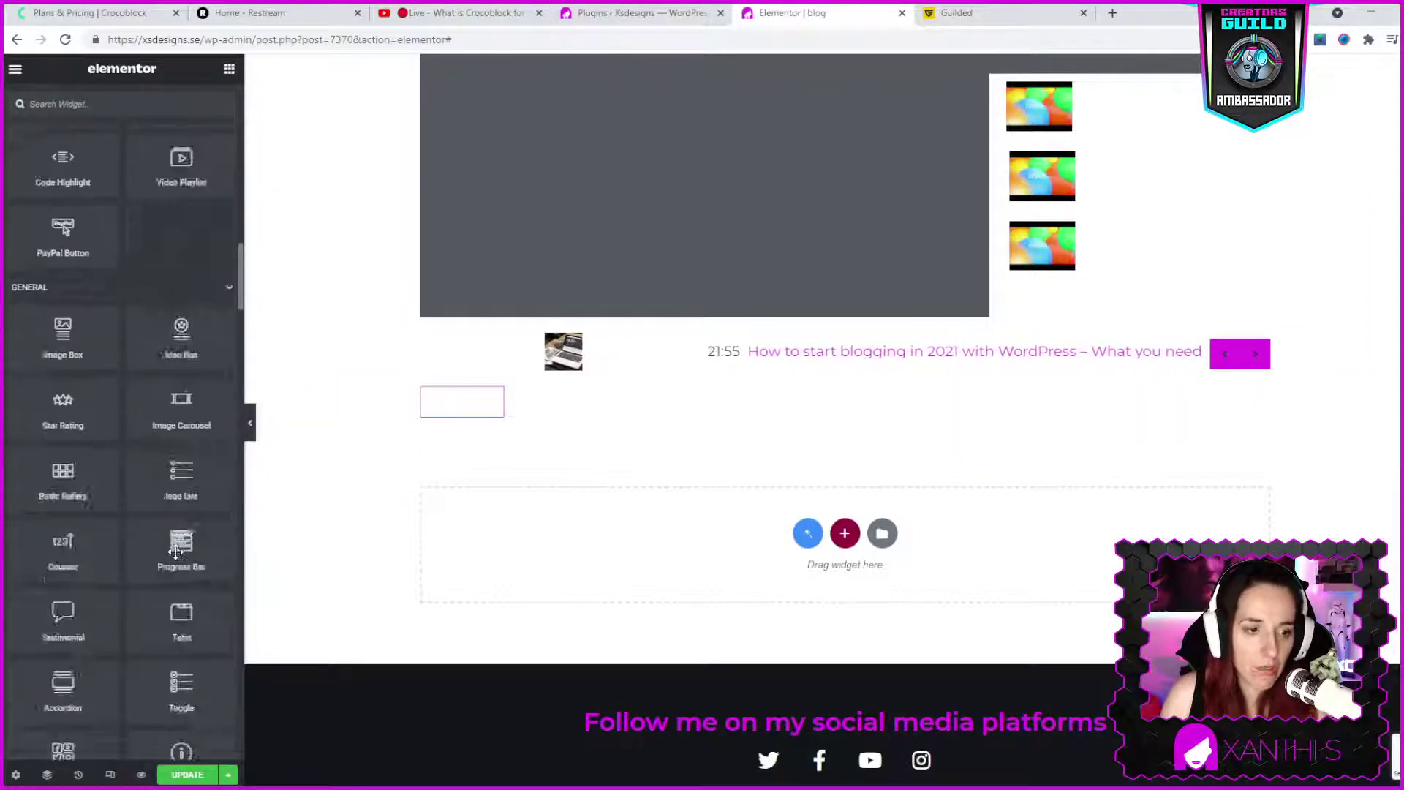
pyautogui.scroll(-12, 196, 604)
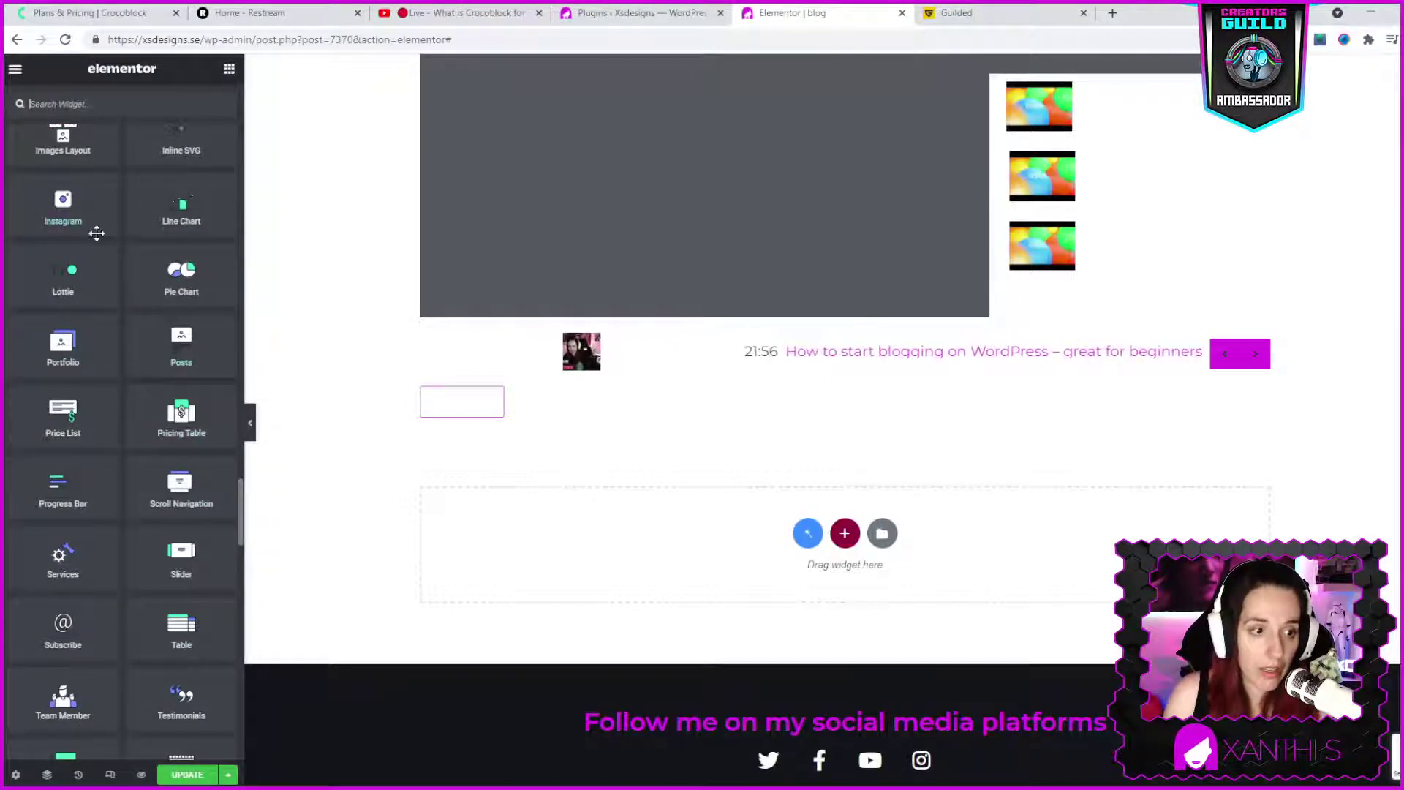
pyautogui.moveTo(79, 403); pyautogui.dragTo(788, 522)
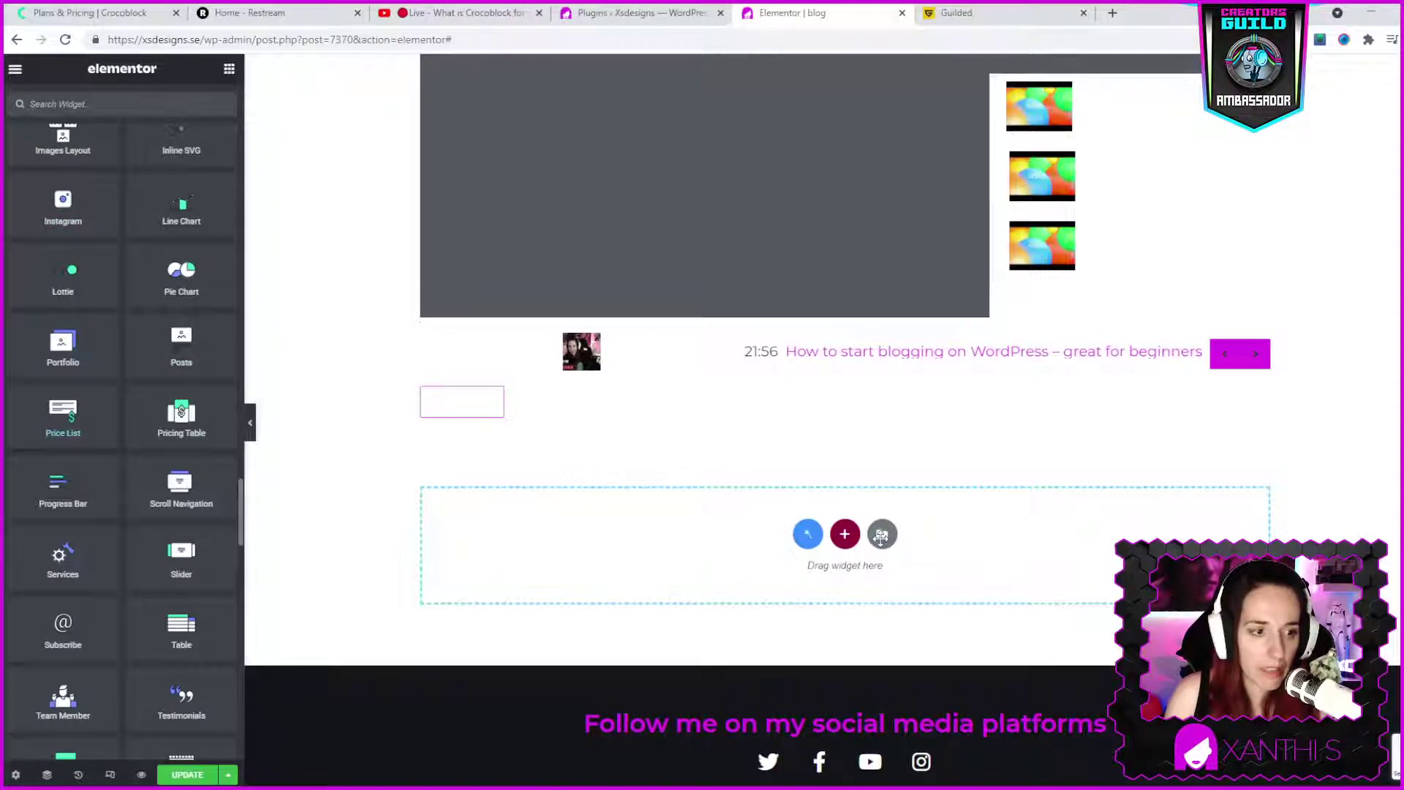
pyautogui.moveTo(881, 538); pyautogui.dragTo(874, 542)
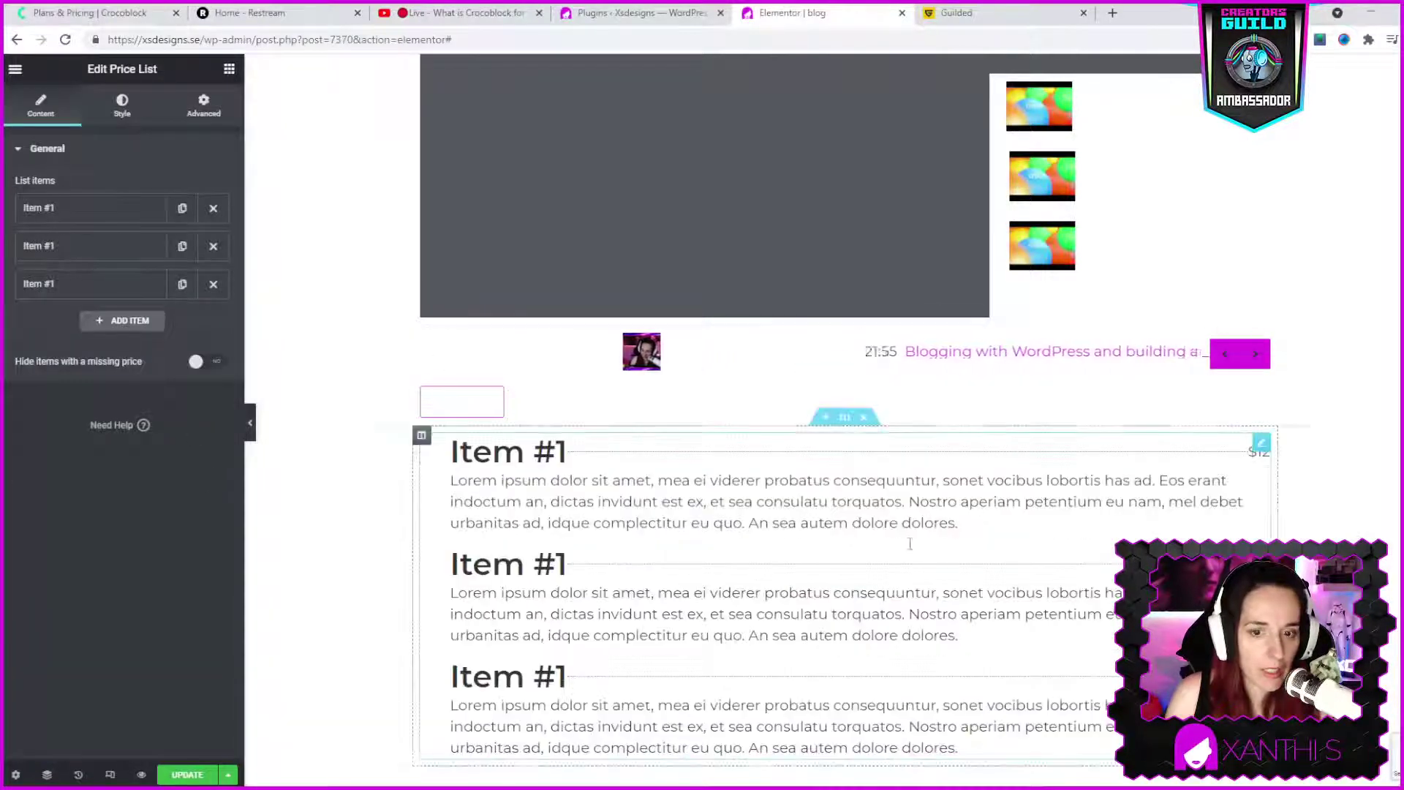
pyautogui.scroll(-3, 940, 565)
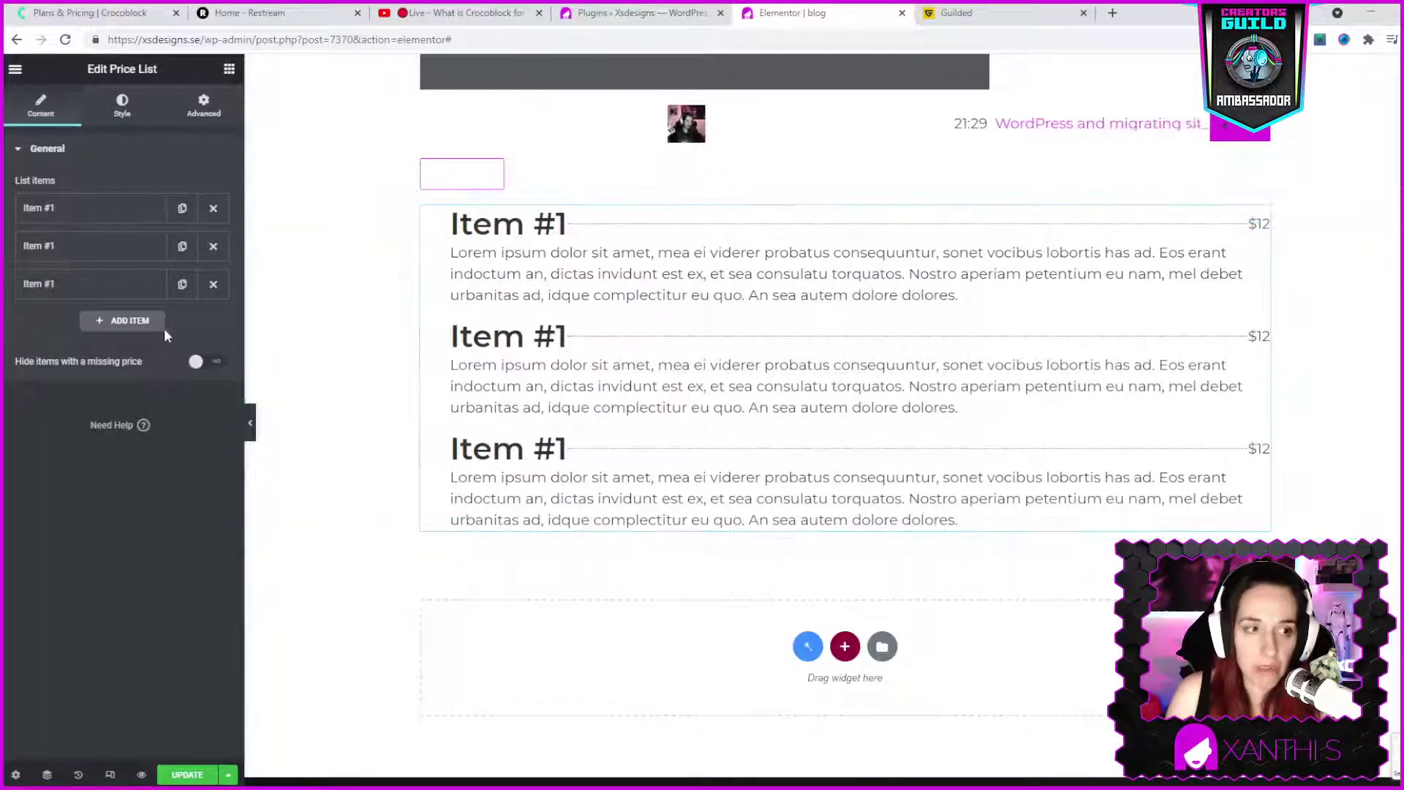
# - Return to the widget list and browse the JetElements widgets for another one to demonstrate
pyautogui.click(229, 69)
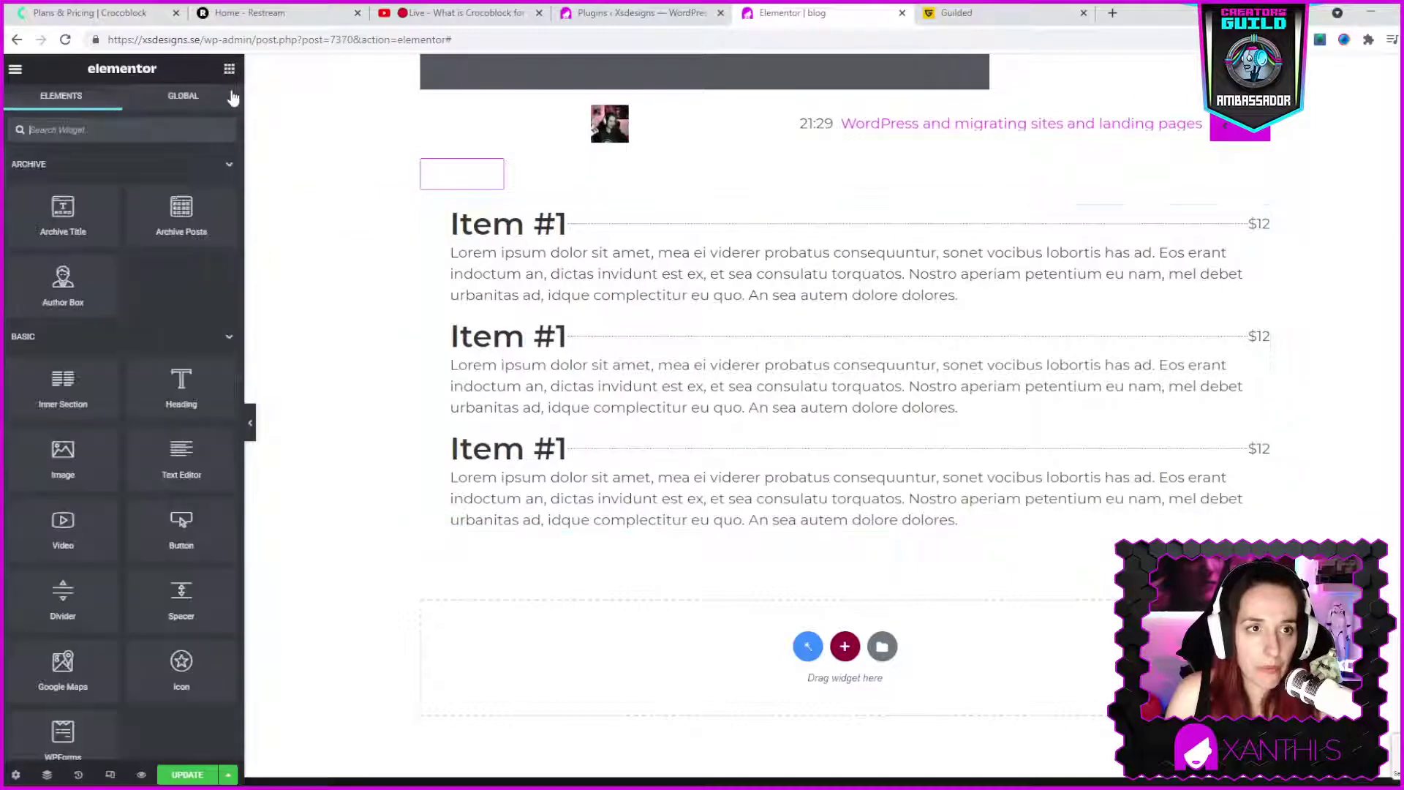
pyautogui.scroll(-10, 151, 564)
pyautogui.scroll(-15, 205, 569)
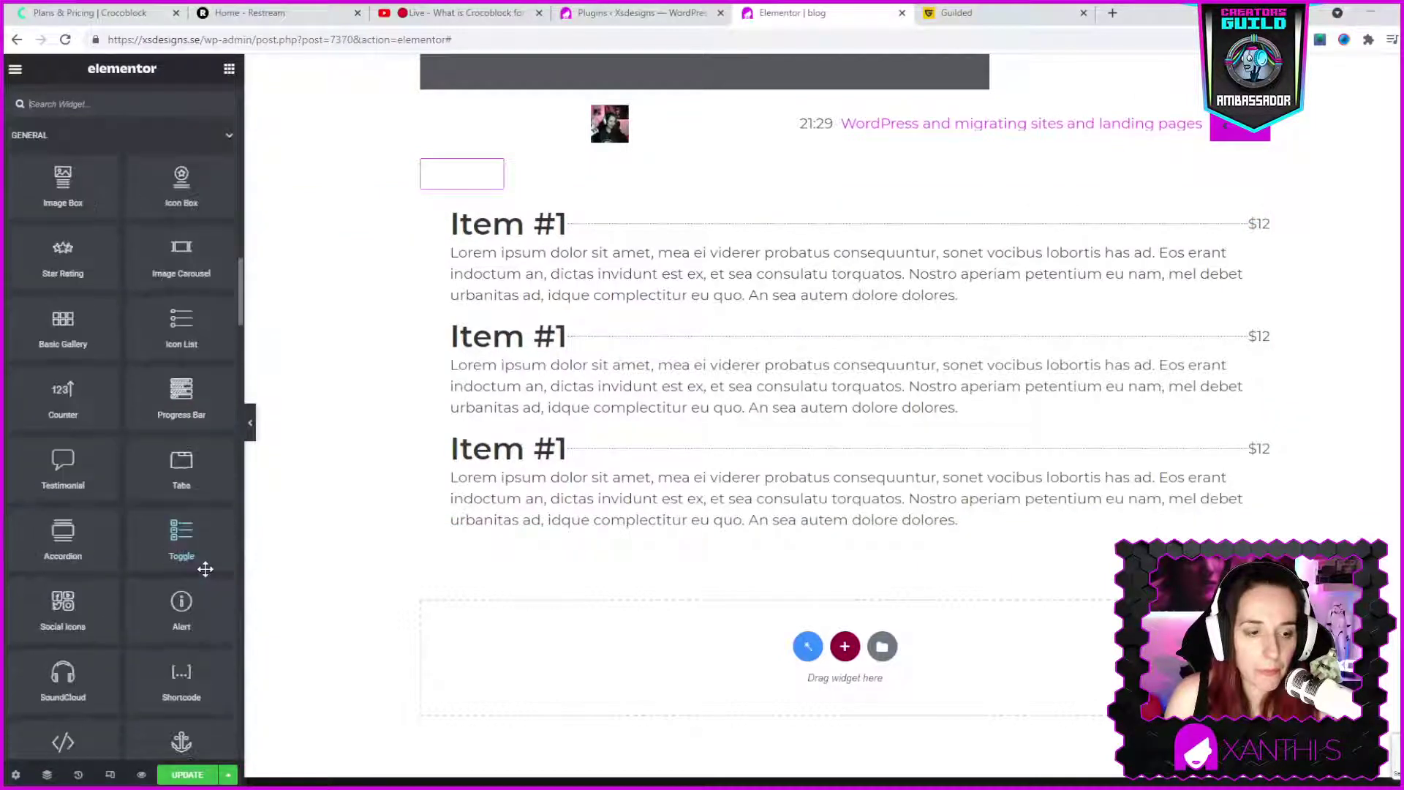
pyautogui.scroll(-8, 201, 569)
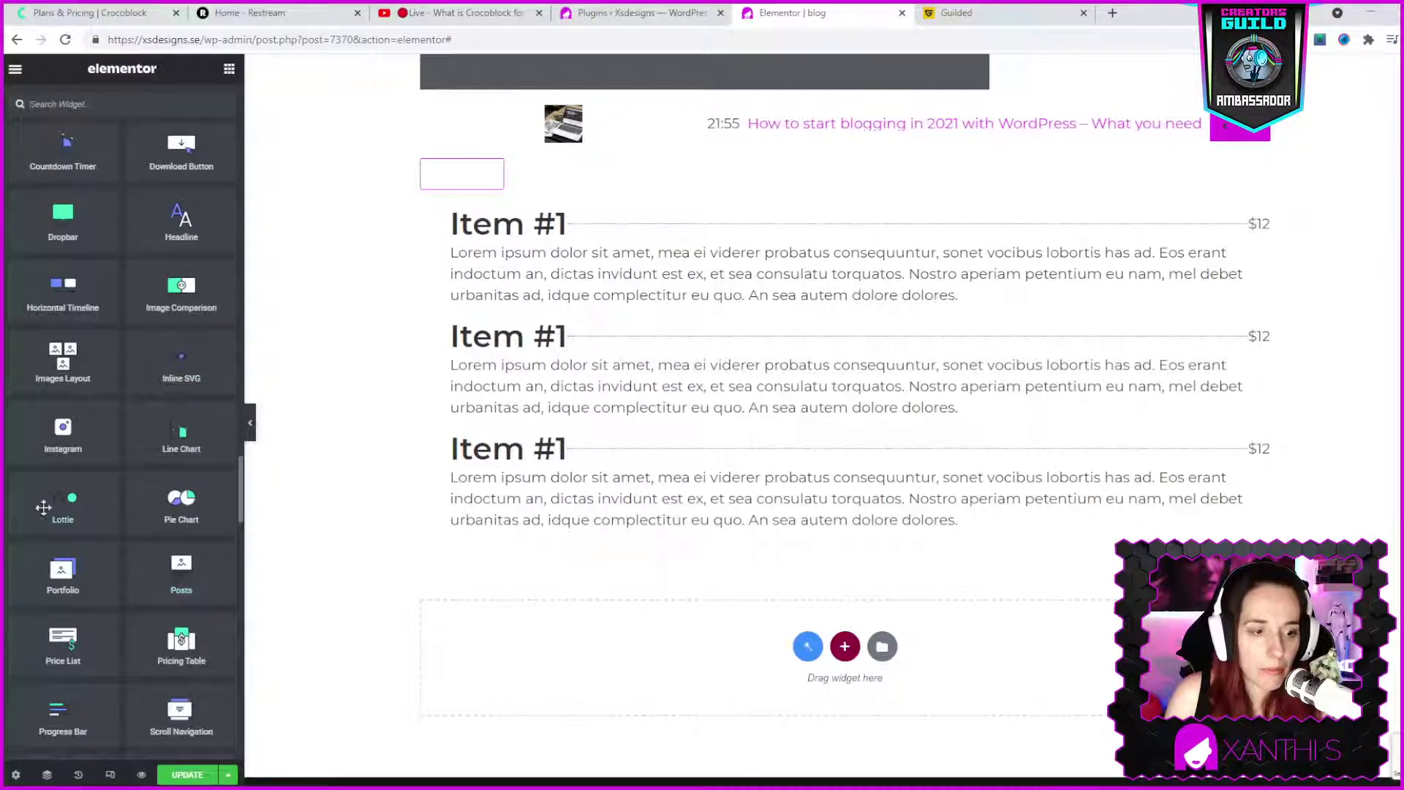
# - Add a JetElements Lottie widget in the empty area below the price list and review its JSON source and playback settings
pyautogui.moveTo(74, 503); pyautogui.dragTo(877, 650)
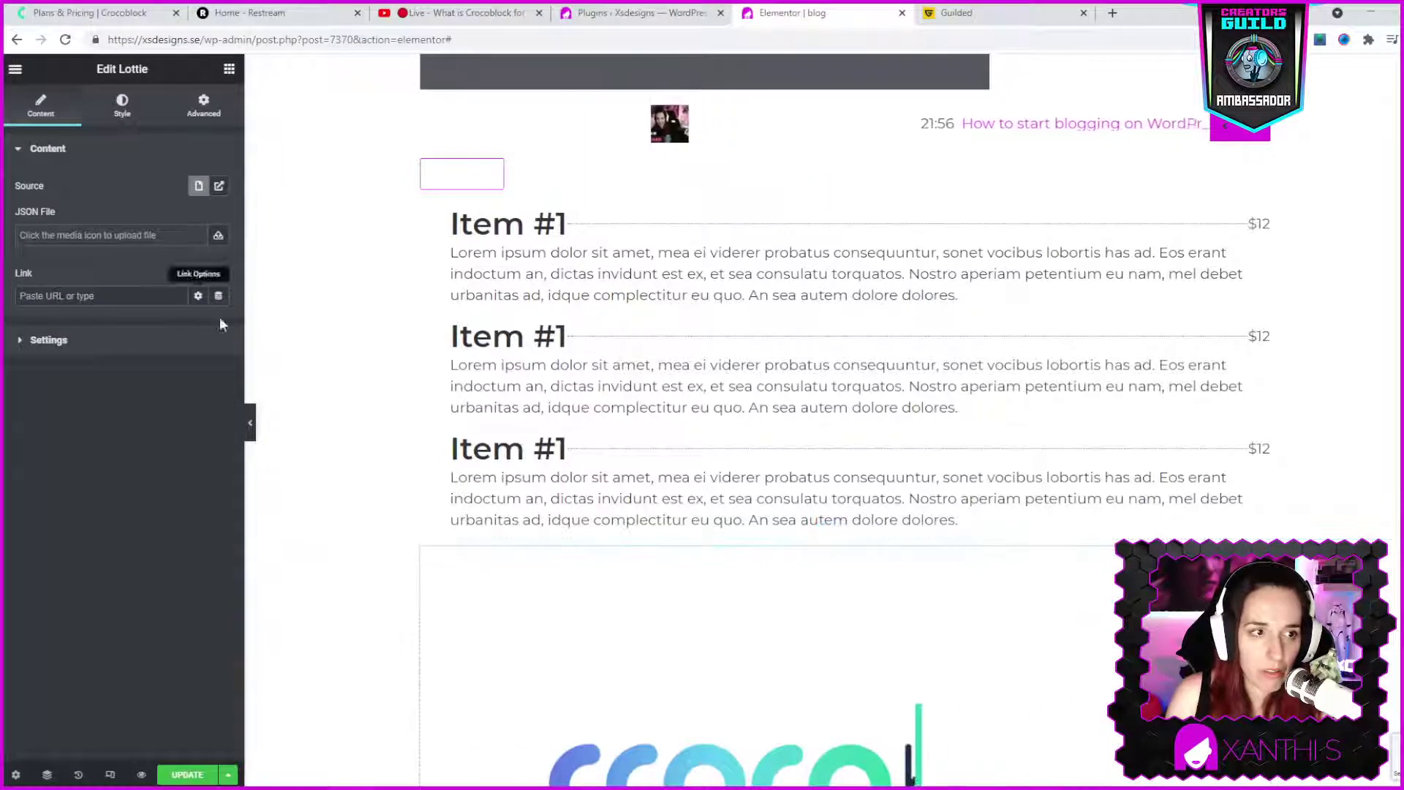
pyautogui.scroll(-5, 683, 442)
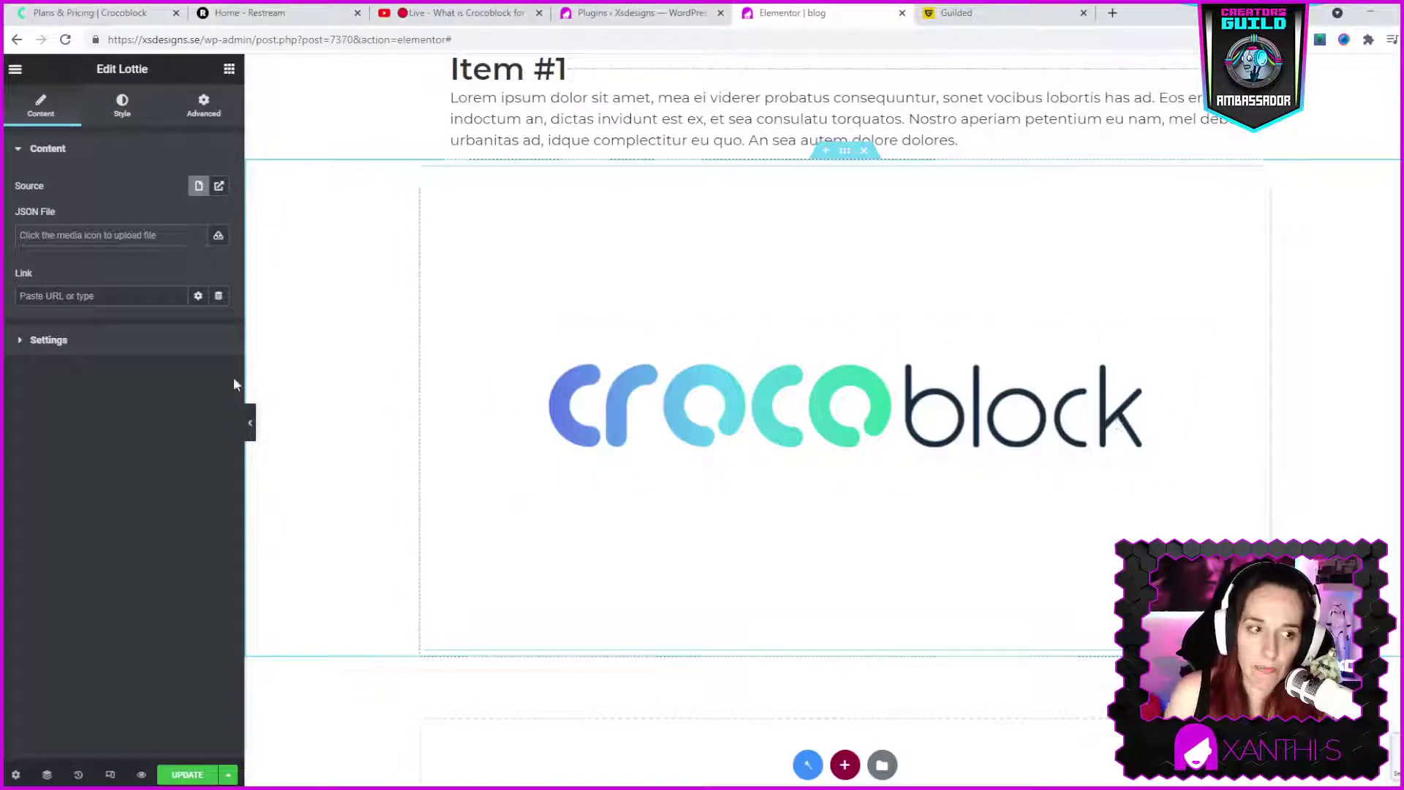
pyautogui.click(67, 338)
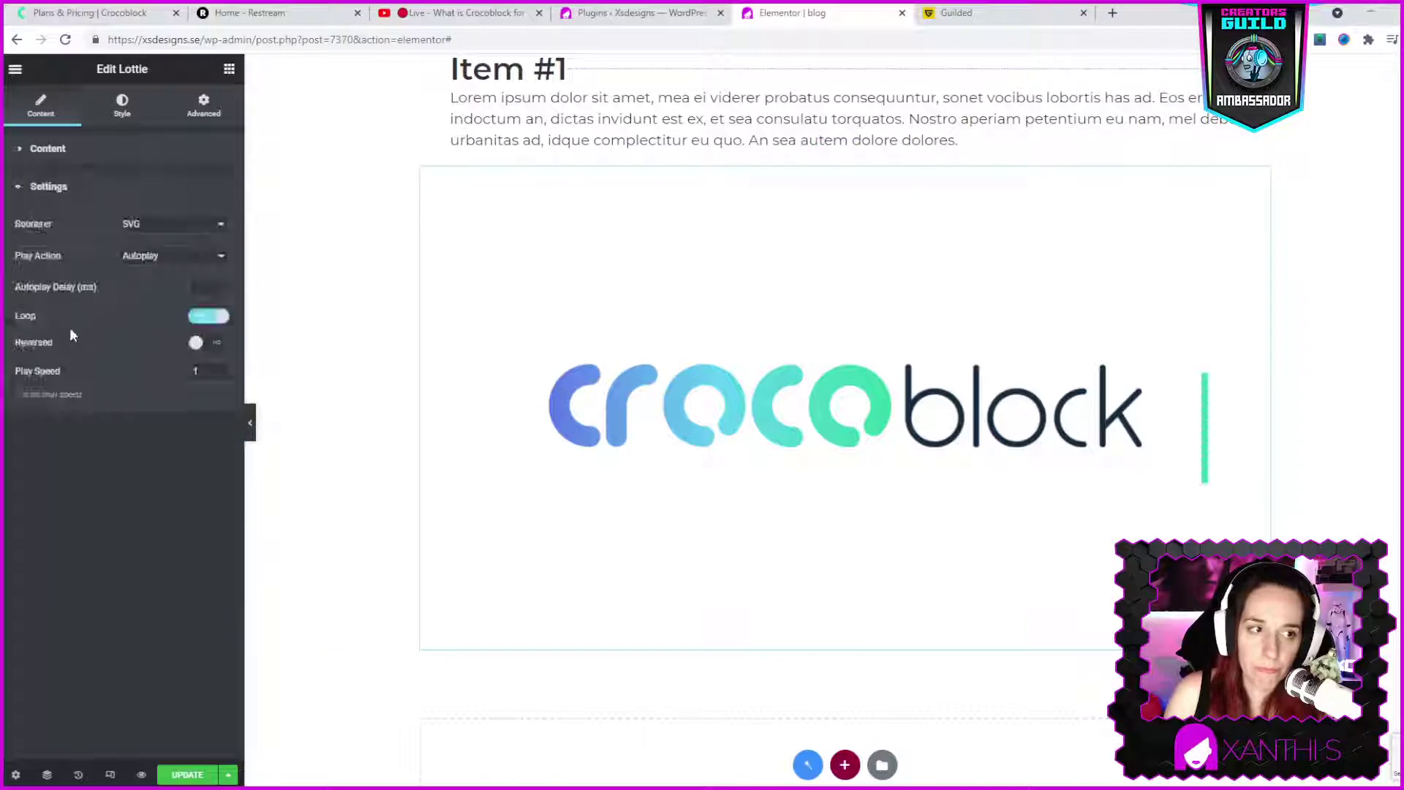
pyautogui.click(53, 147)
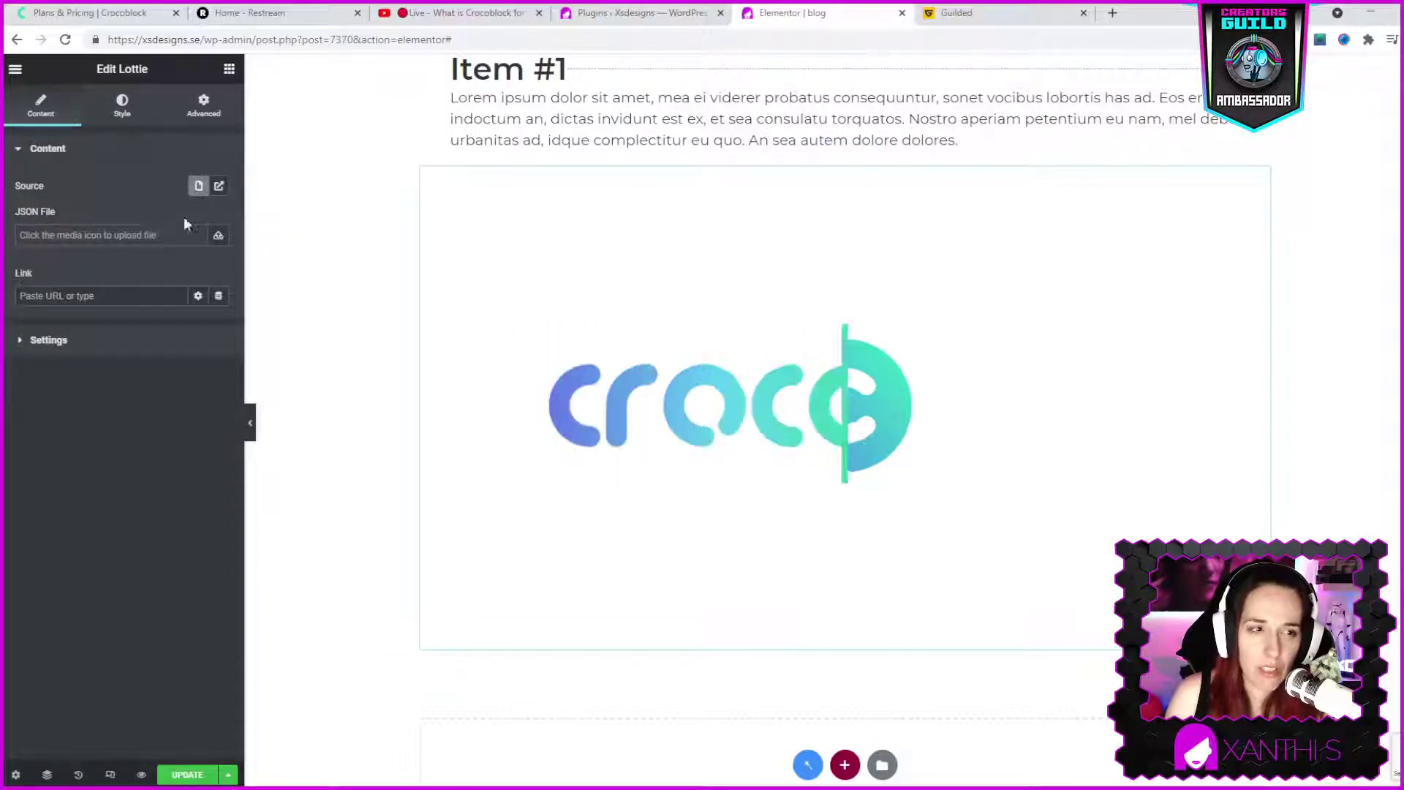
pyautogui.click(159, 235)
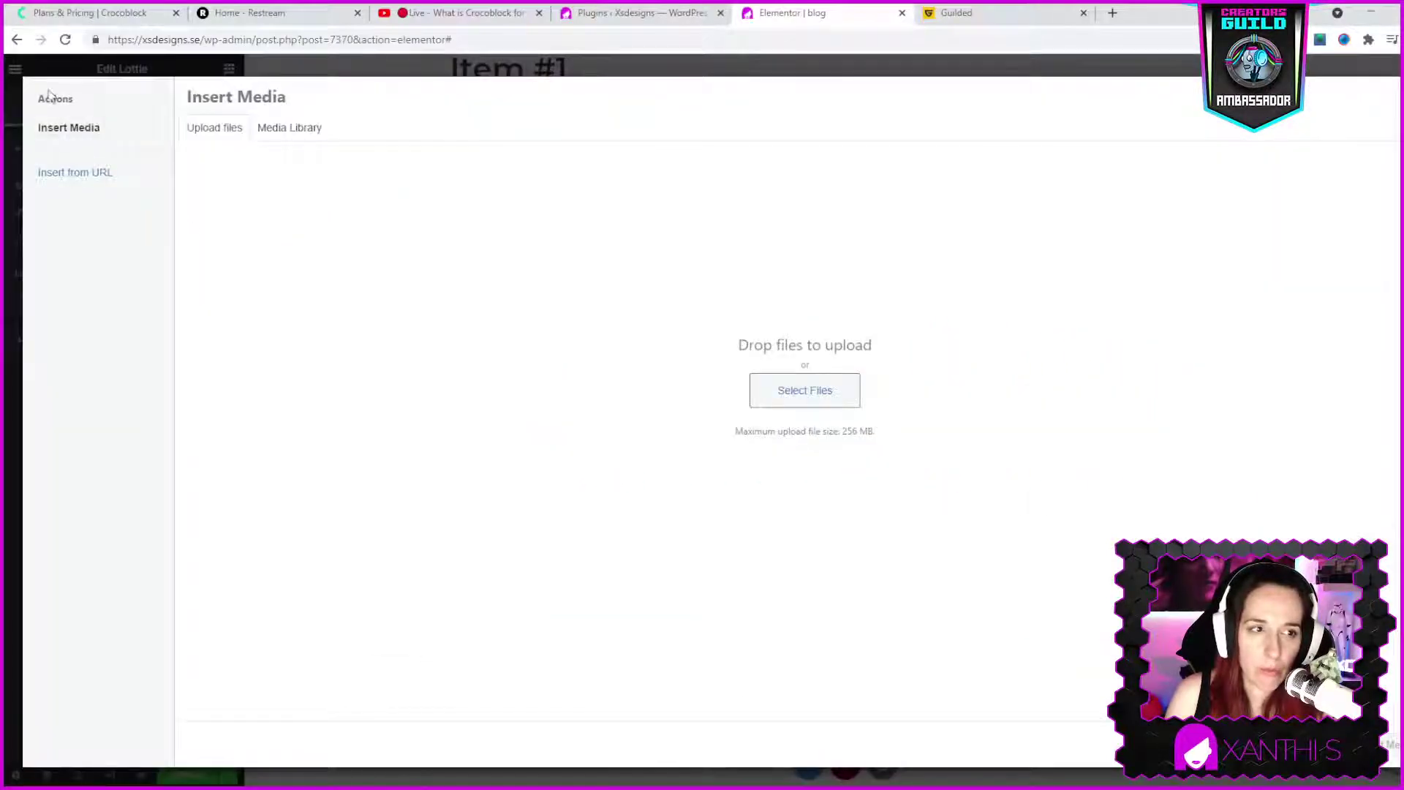
pyautogui.click(1396, 99)
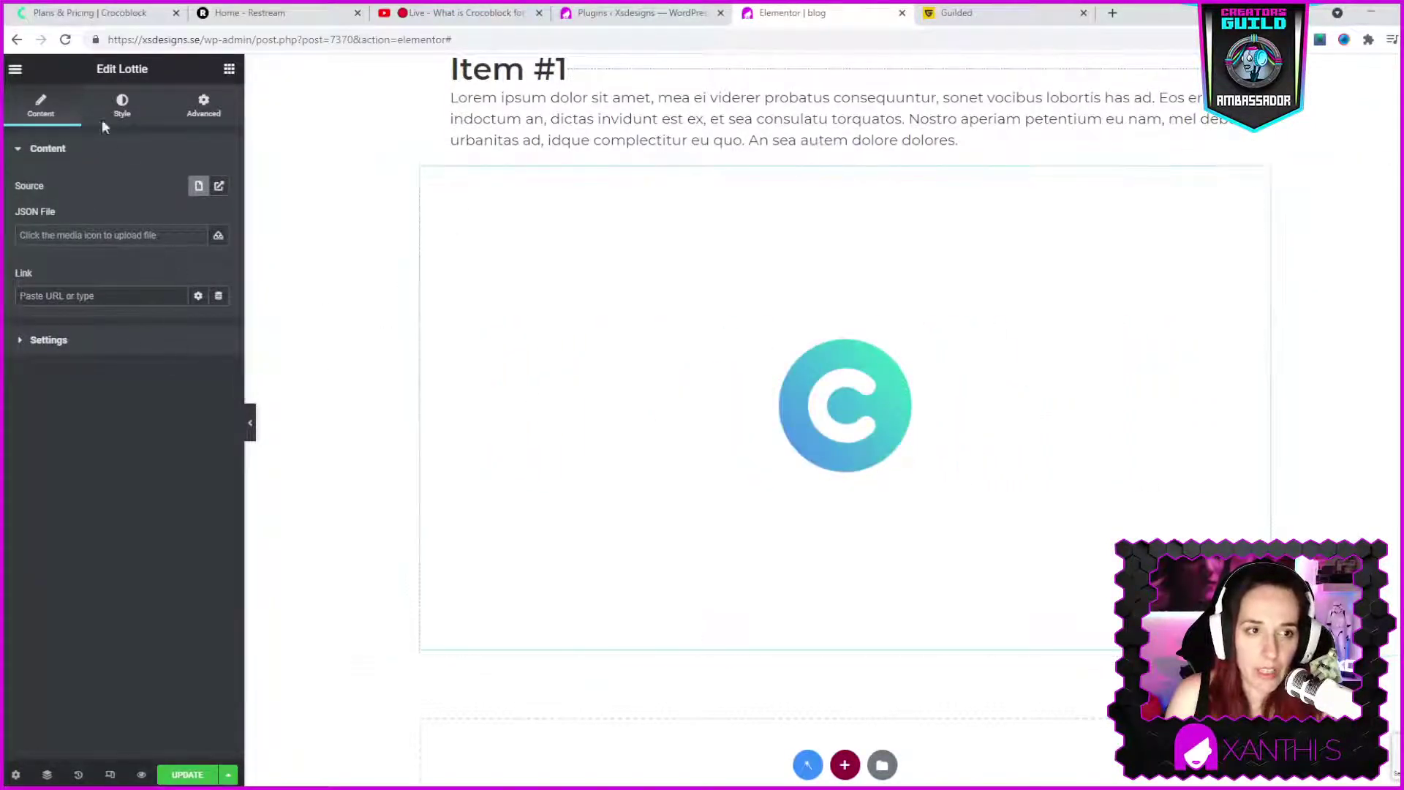
pyautogui.click(98, 354)
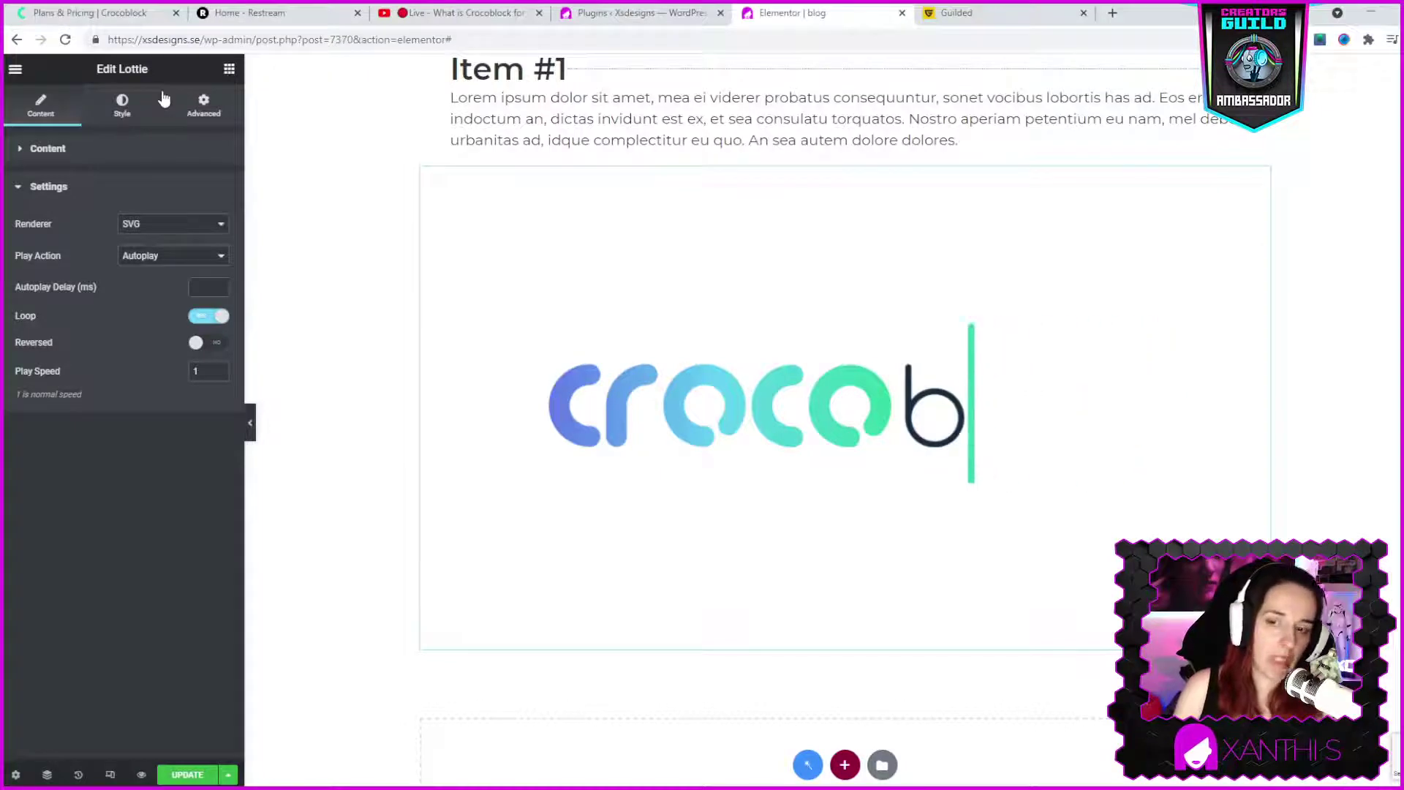
# - Add a JetElements Pricing Table widget in the empty area below the Lottie animation and show its price settings
pyautogui.click(229, 68)
pyautogui.scroll(-15, 183, 528)
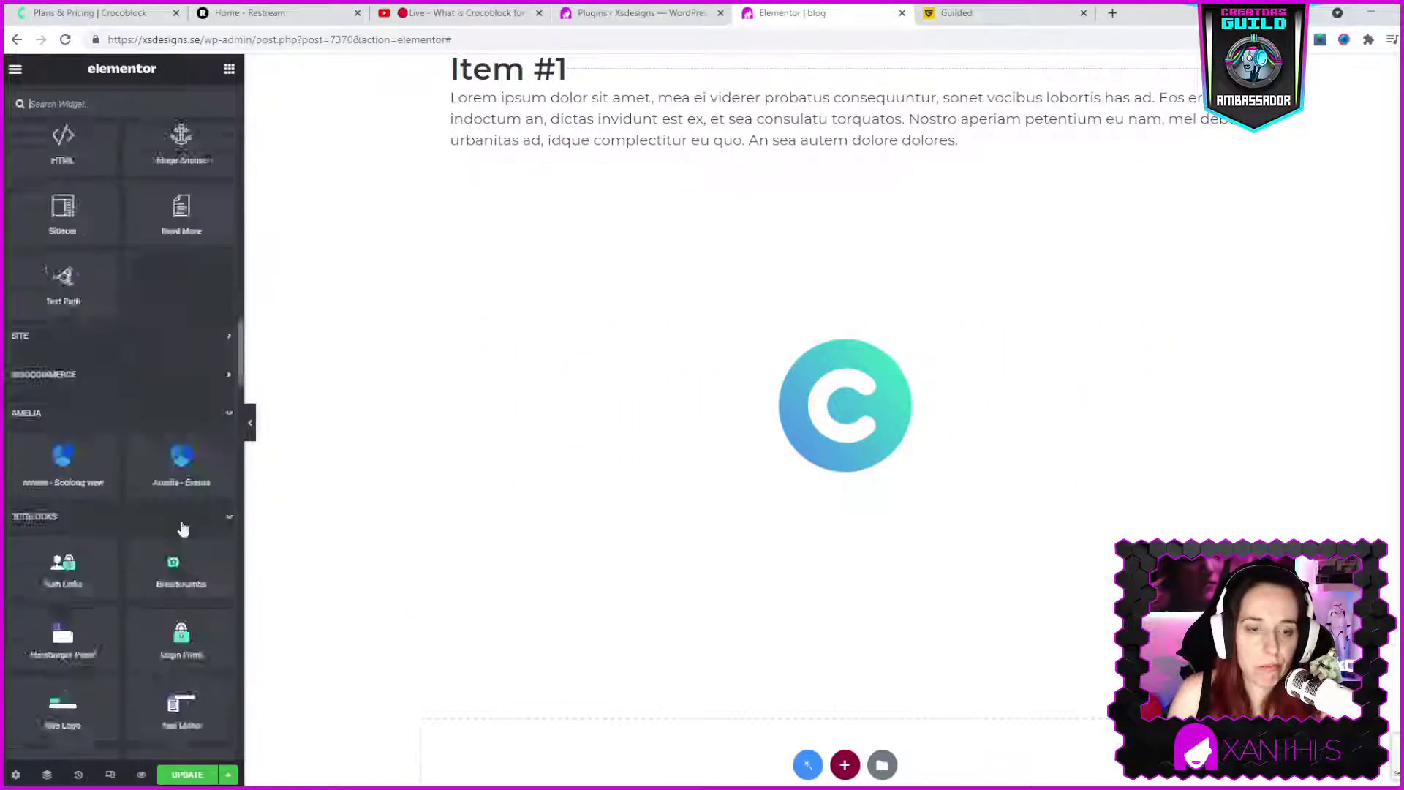
pyautogui.scroll(-10, 182, 528)
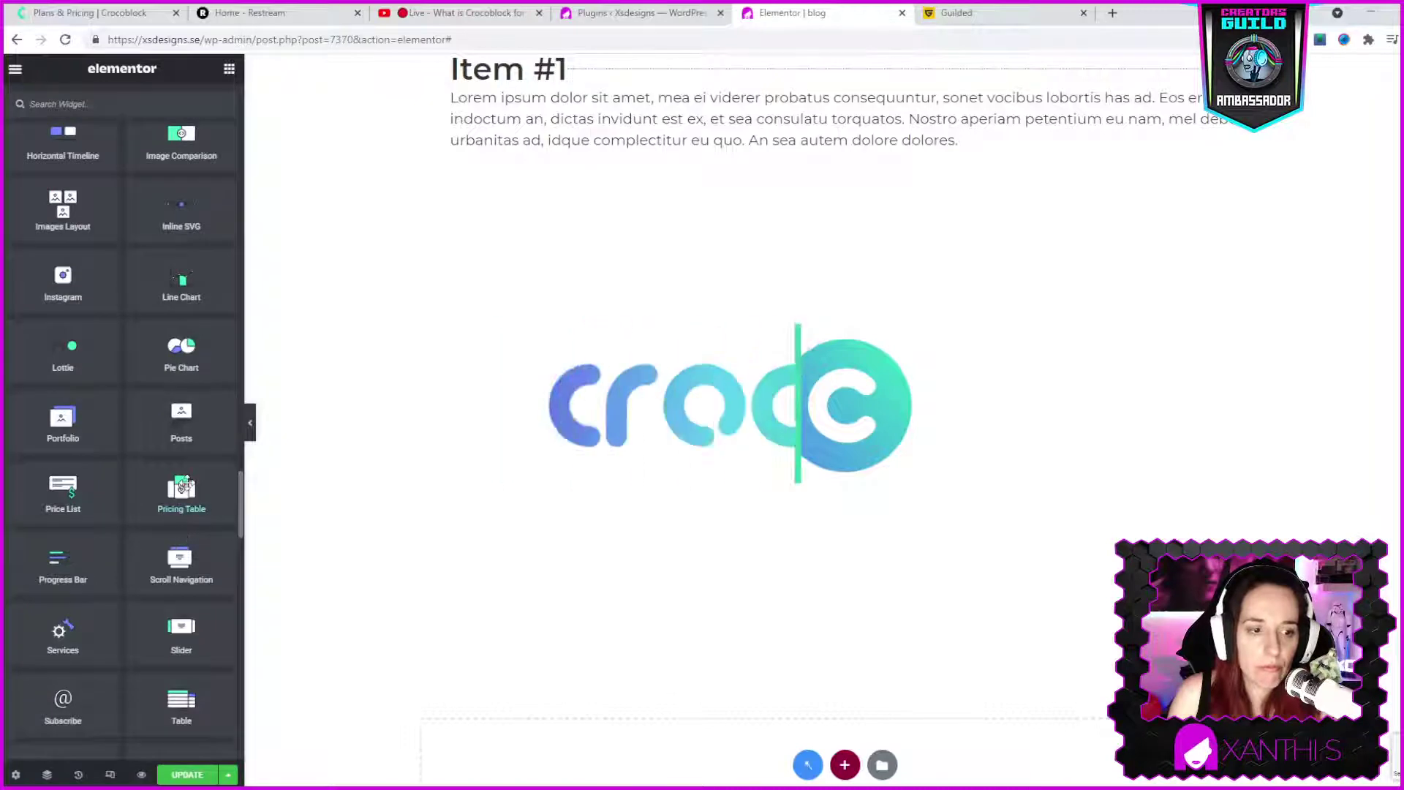
pyautogui.moveTo(182, 486); pyautogui.dragTo(881, 754)
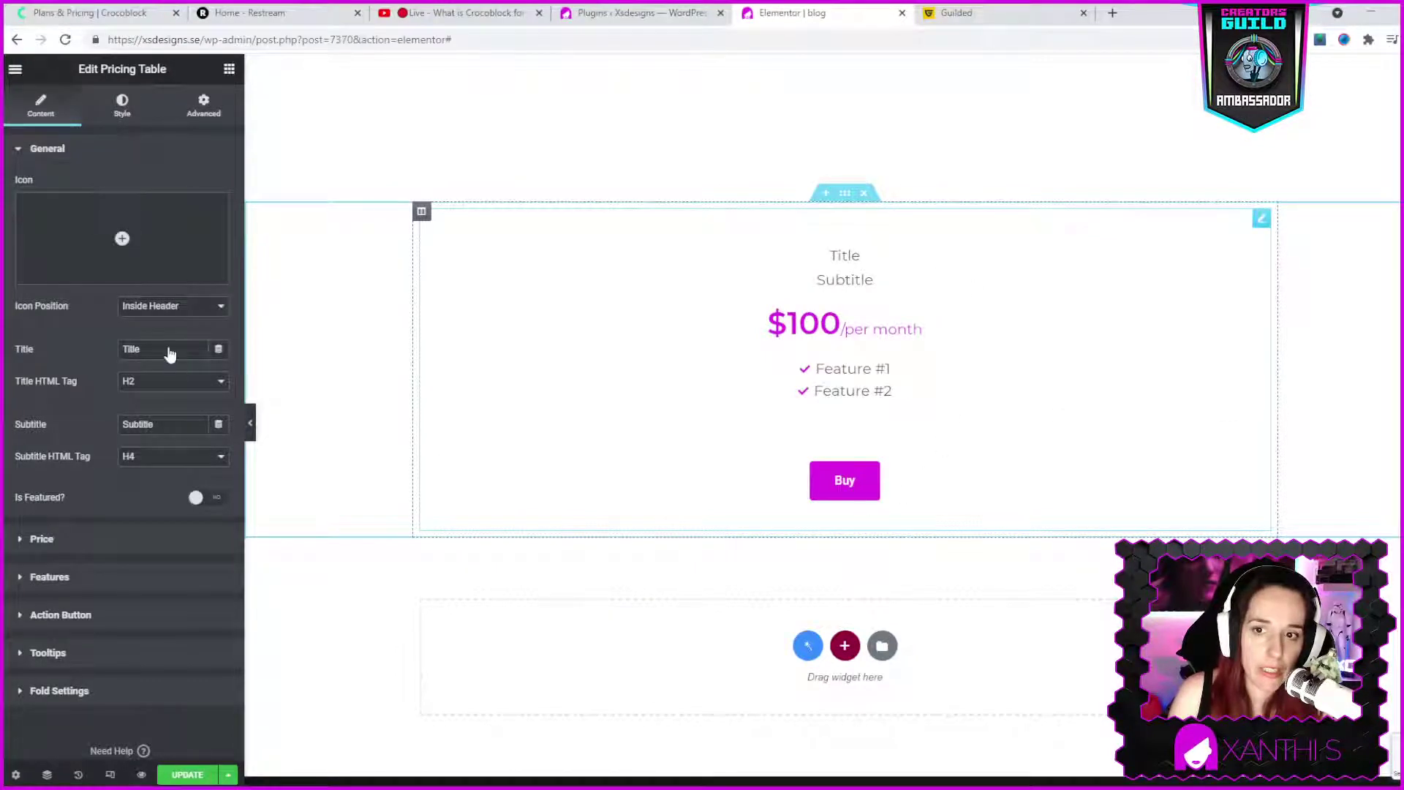
pyautogui.moveTo(47, 201)
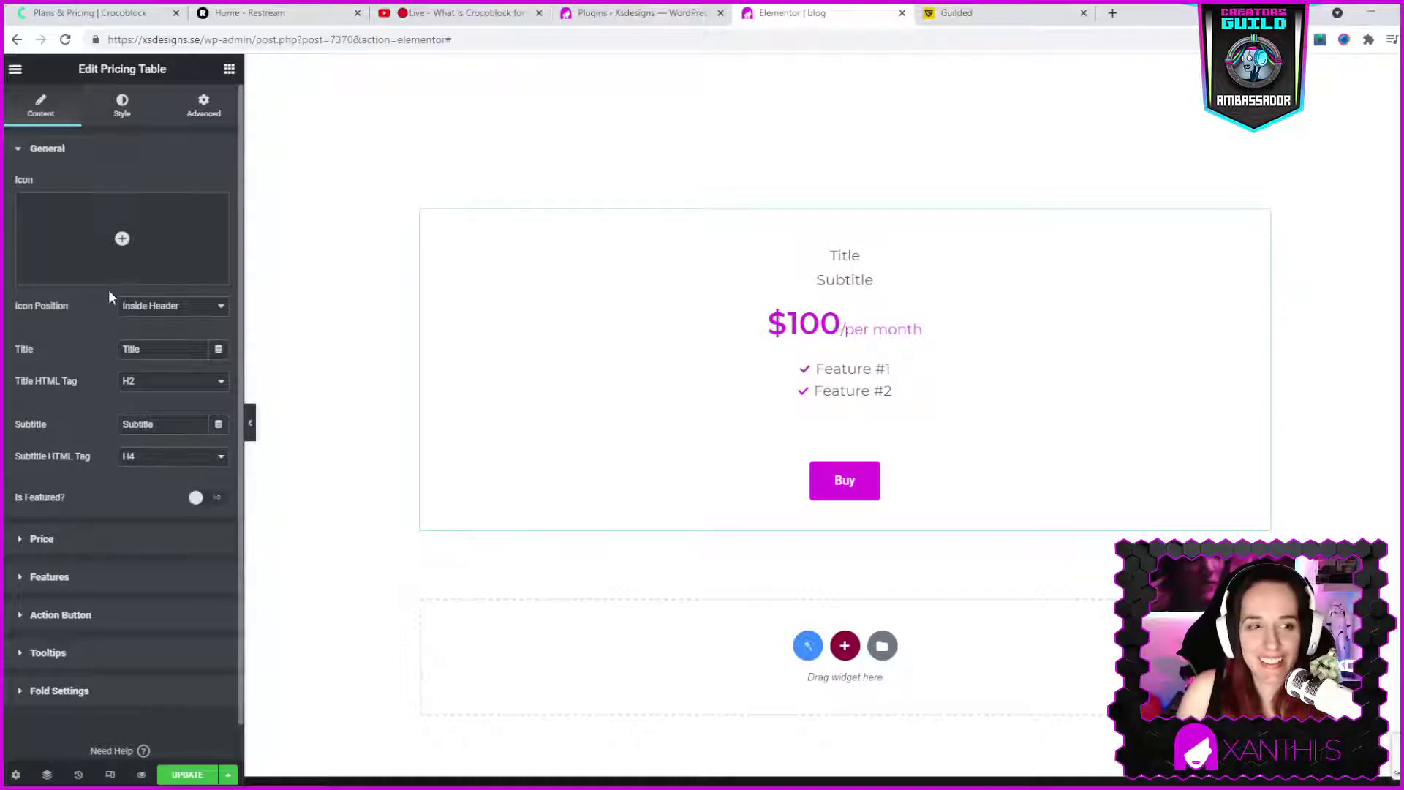
pyautogui.moveTo(102, 280)
pyautogui.click(86, 546)
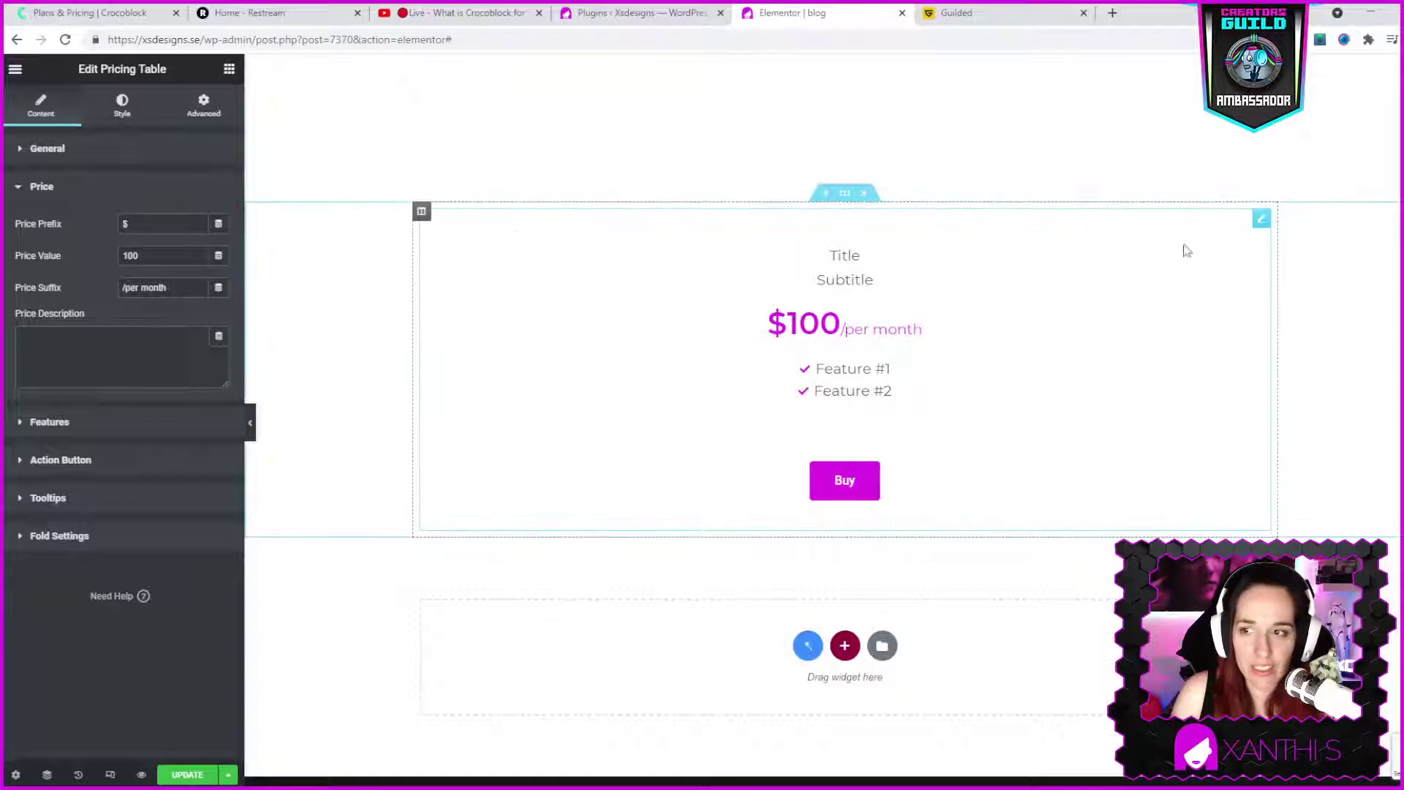
# - Duplicate the pricing table, and duplicate the column that contains it
pyautogui.rightClick(1264, 221)
pyautogui.click(1299, 260)
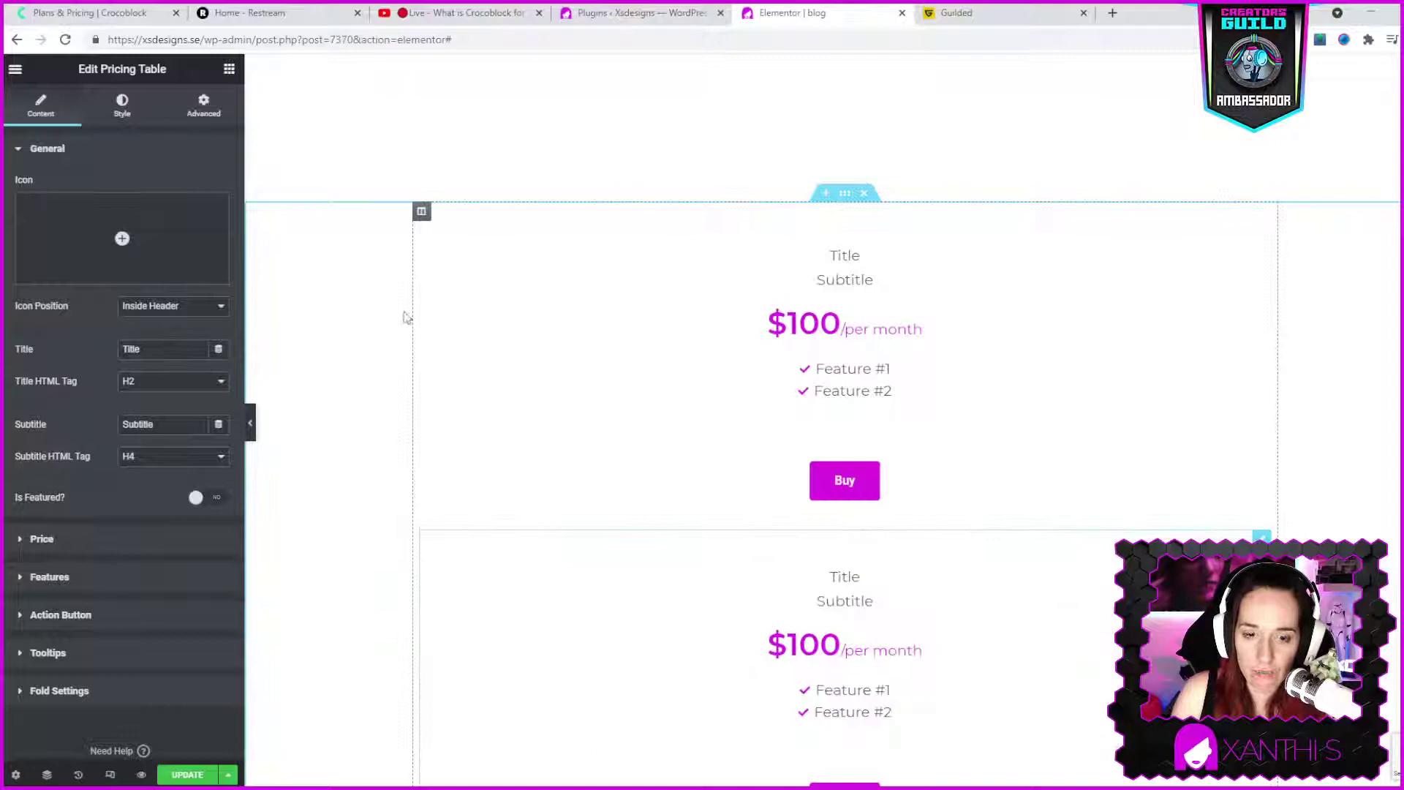
pyautogui.rightClick(421, 212)
pyautogui.click(452, 246)
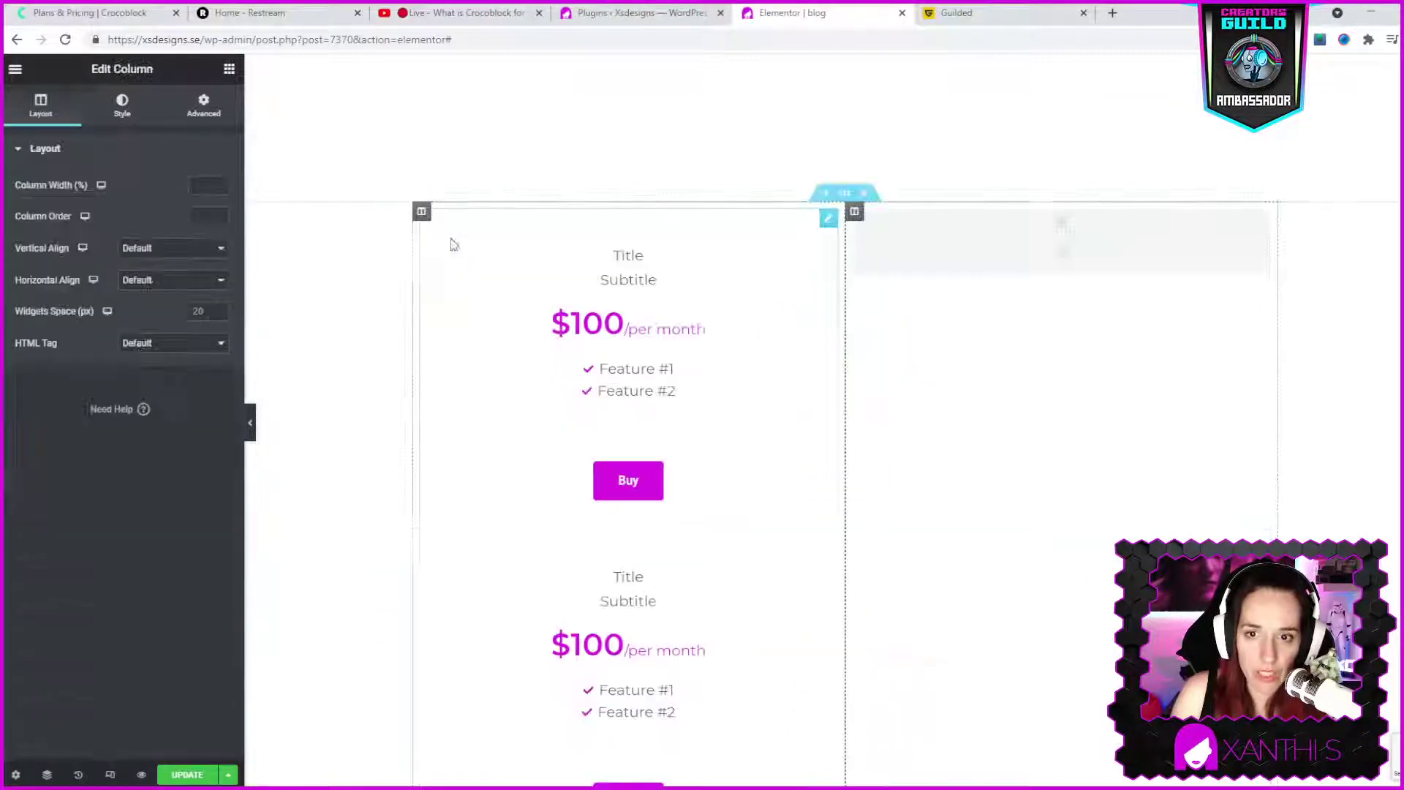
# - Delete the lower pricing table from each of the two columns, leaving one table per column
pyautogui.scroll(-3, 840, 596)
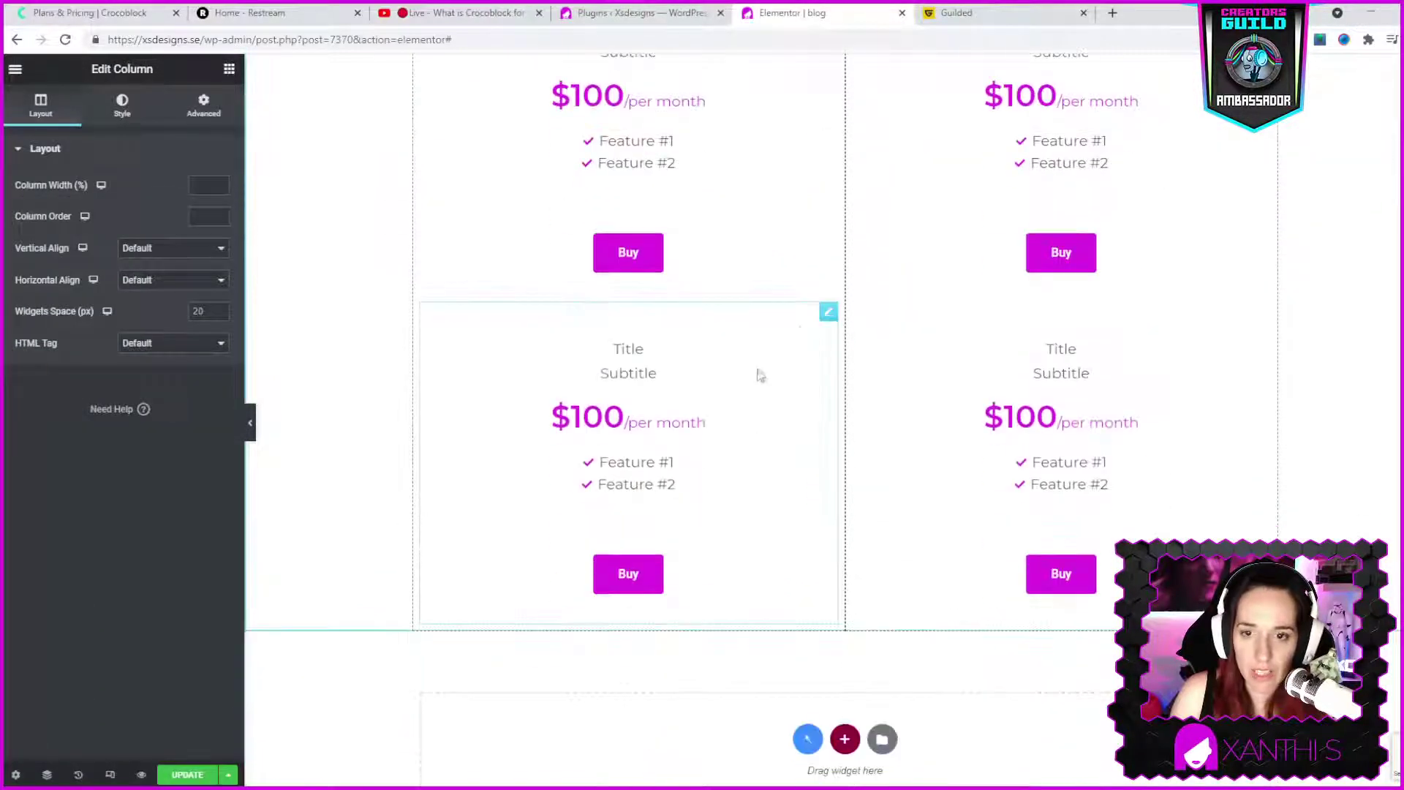
pyautogui.rightClick(824, 315)
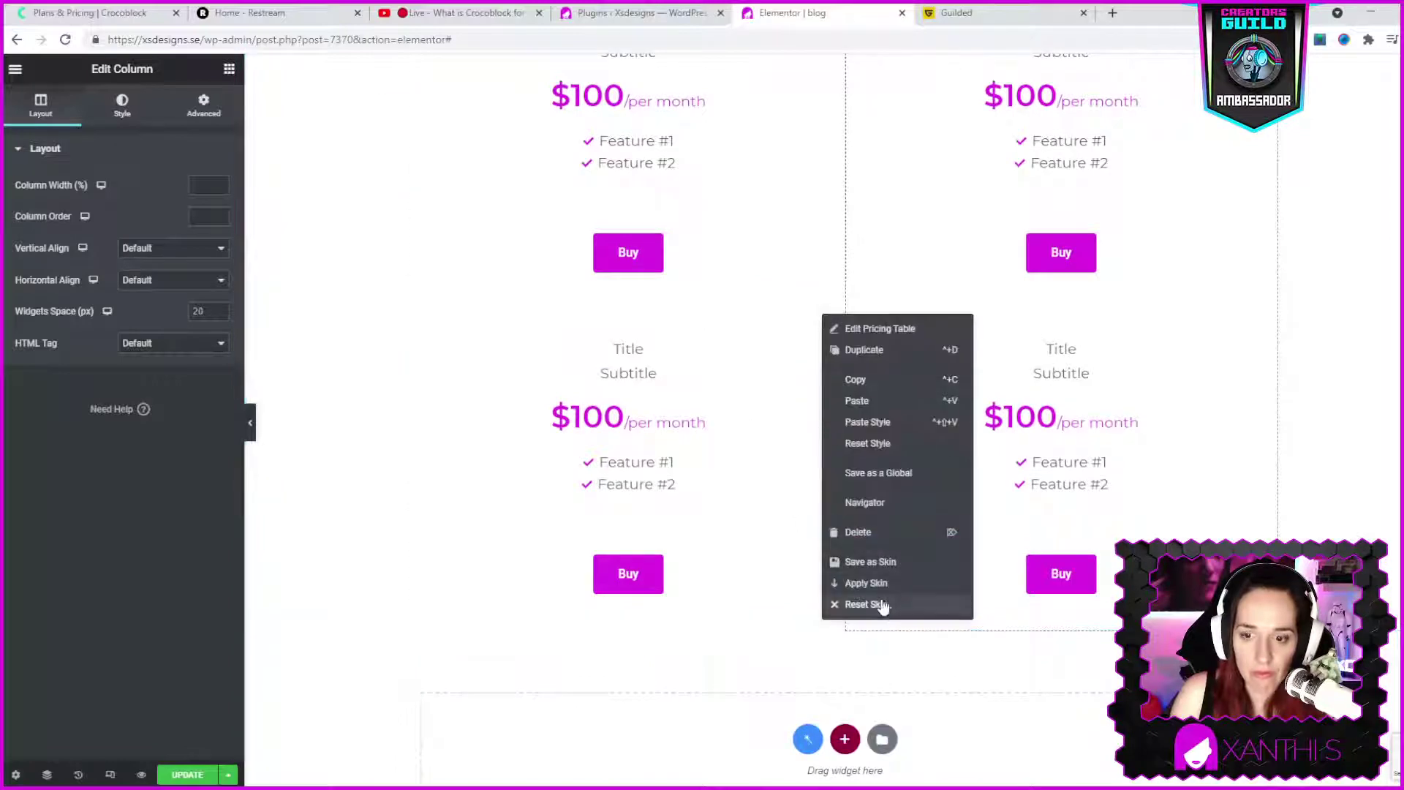
pyautogui.click(852, 532)
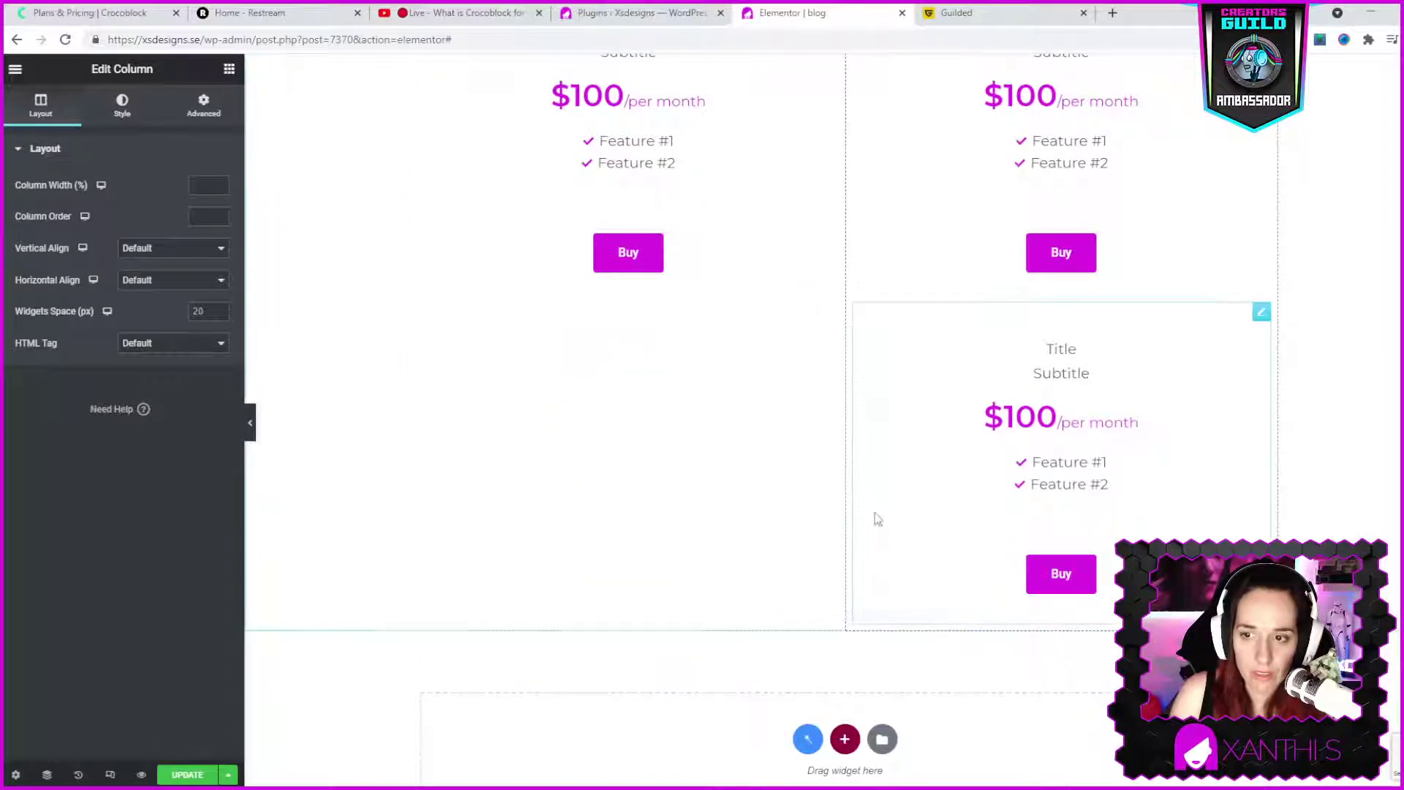
pyautogui.rightClick(1262, 314)
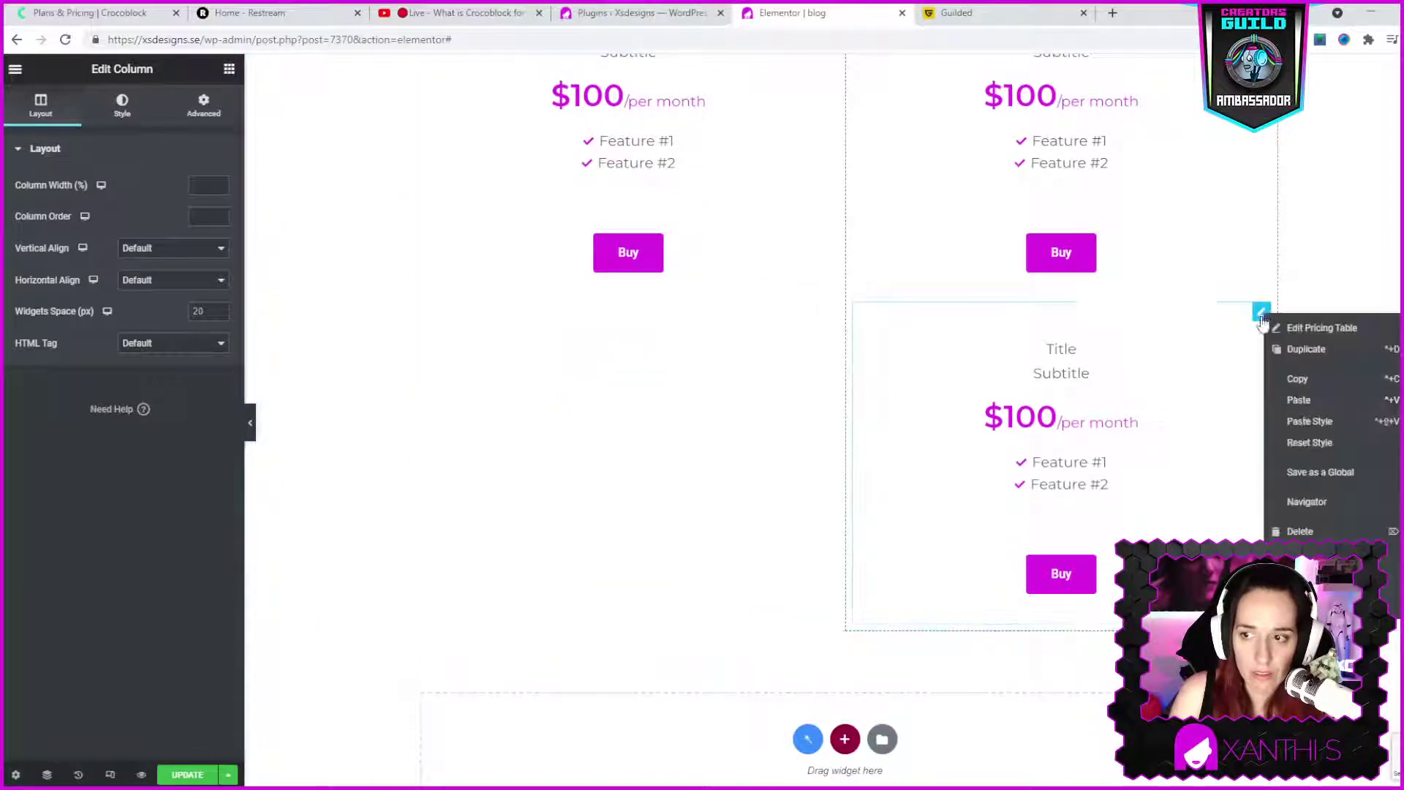
pyautogui.click(1313, 531)
pyautogui.scroll(4, 676, 364)
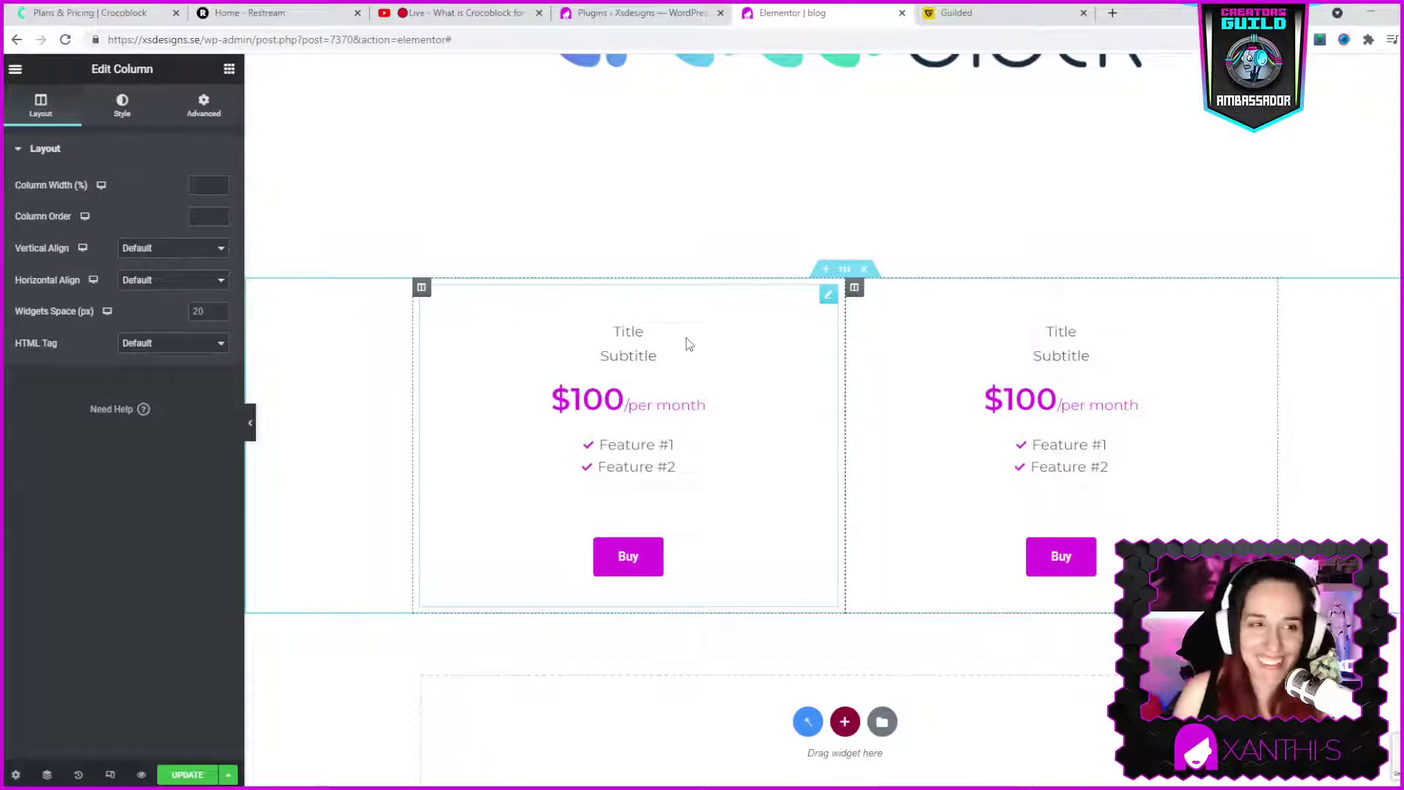
# - Add a JetElements Animated Box widget in the empty area below the pricing tables and preview its back side
pyautogui.click(229, 68)
pyautogui.scroll(-2, 1135, 479)
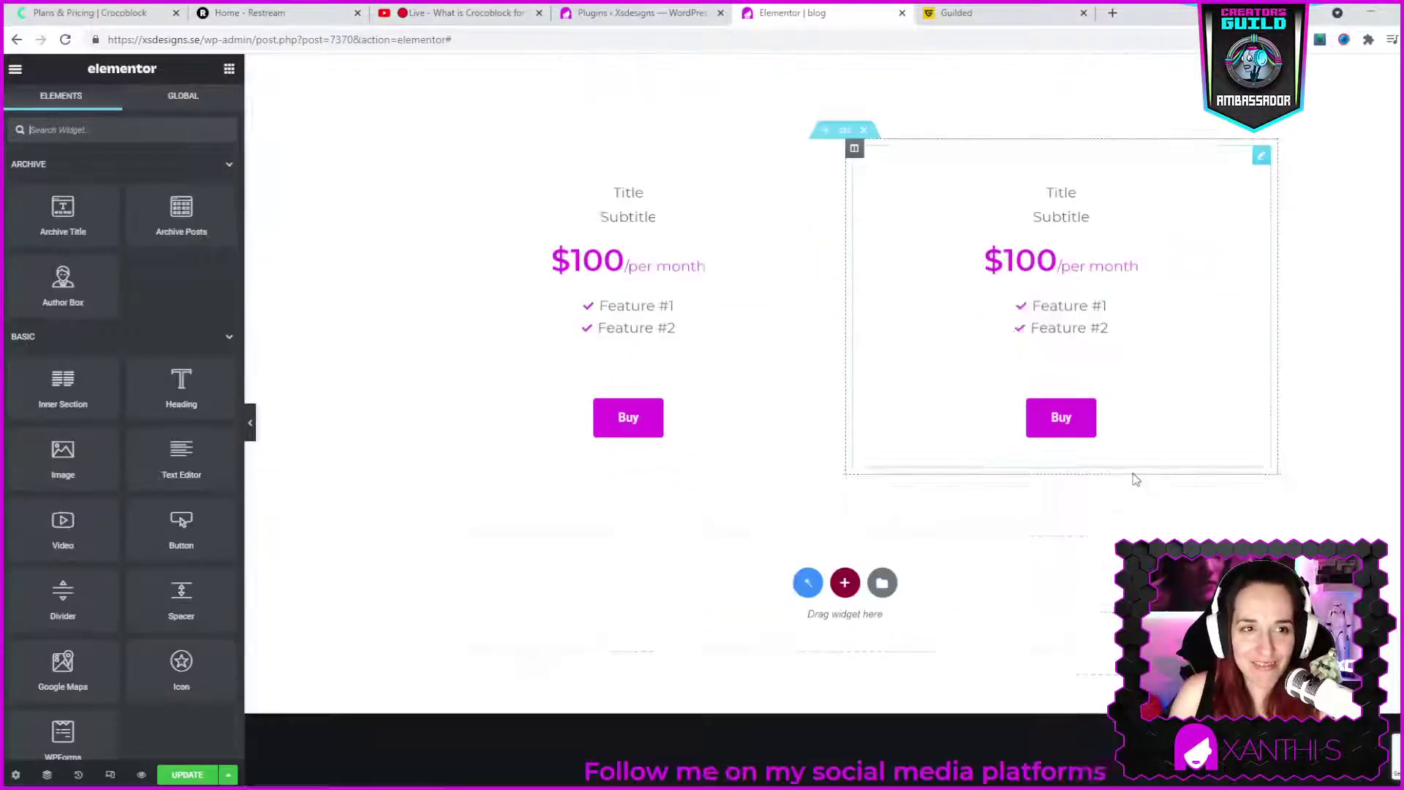
pyautogui.scroll(-3, 1136, 479)
pyautogui.scroll(-20, 93, 527)
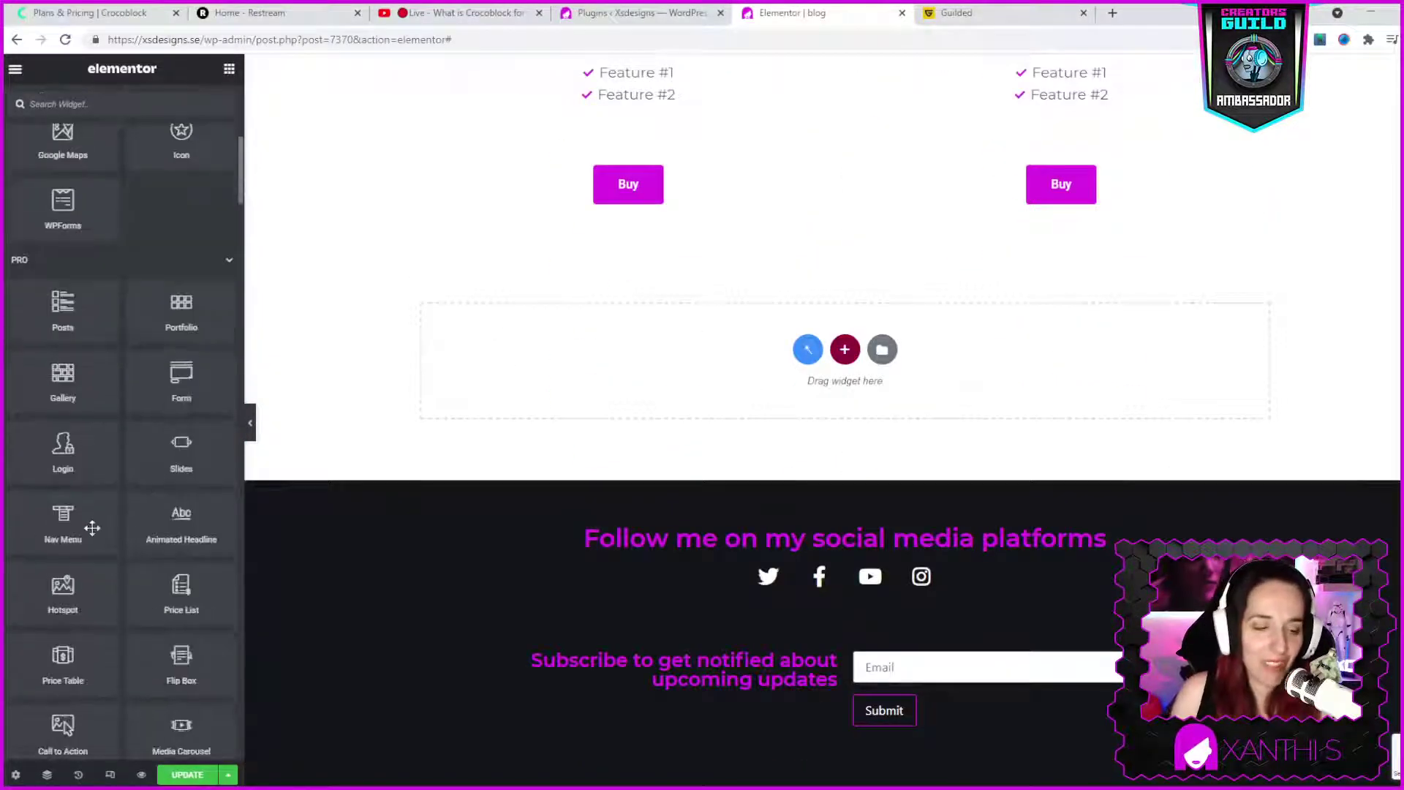
pyautogui.scroll(-2, 182, 608)
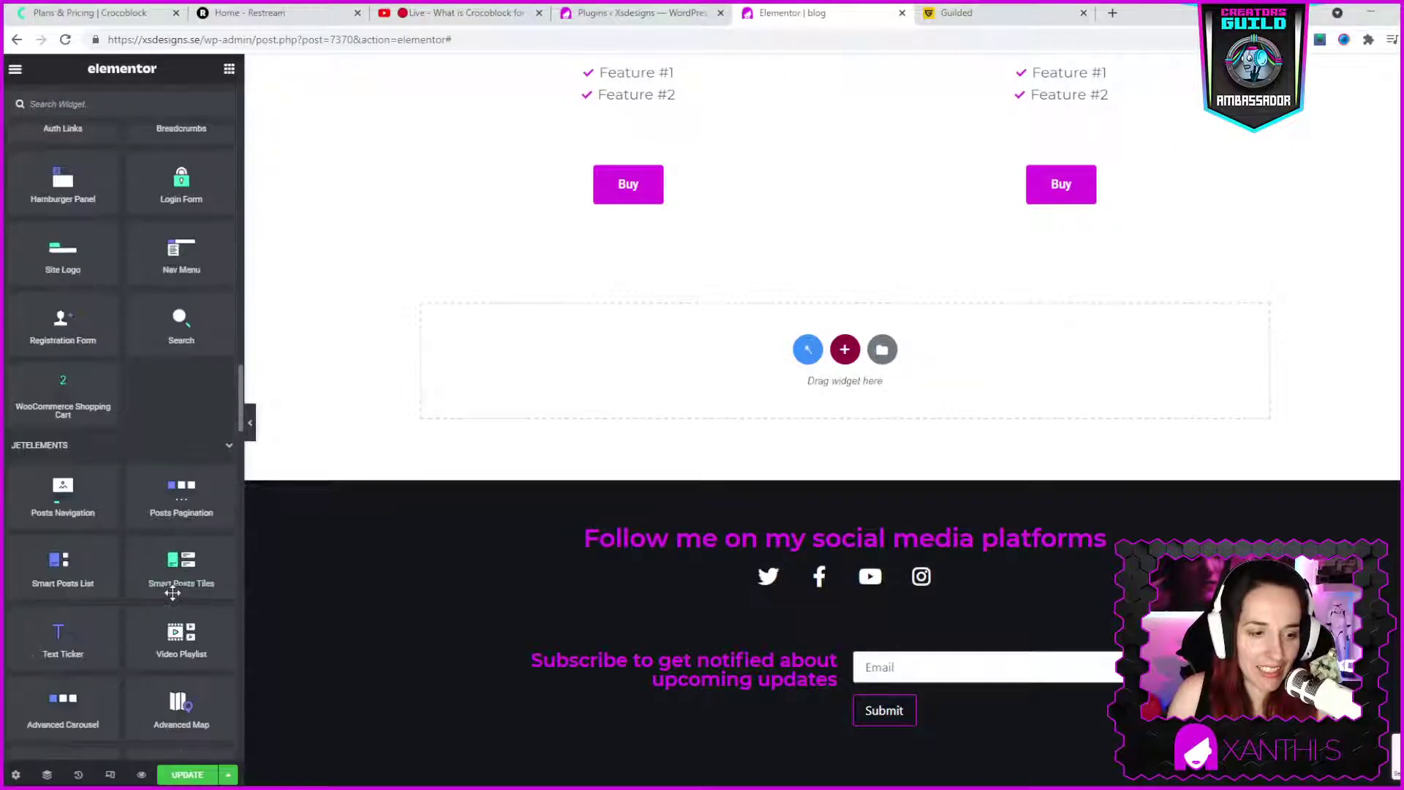
pyautogui.scroll(-3, 76, 560)
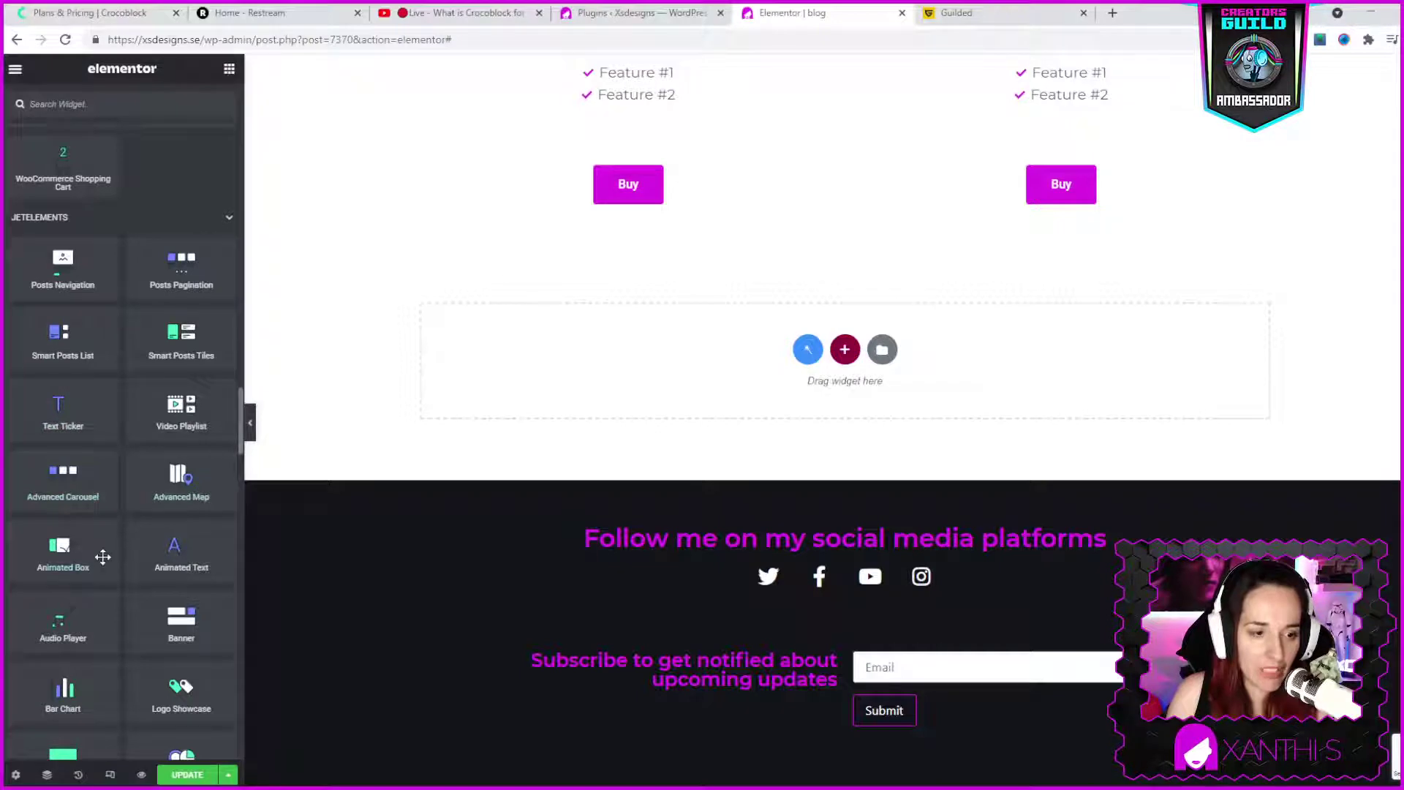
pyautogui.moveTo(45, 561); pyautogui.dragTo(841, 358)
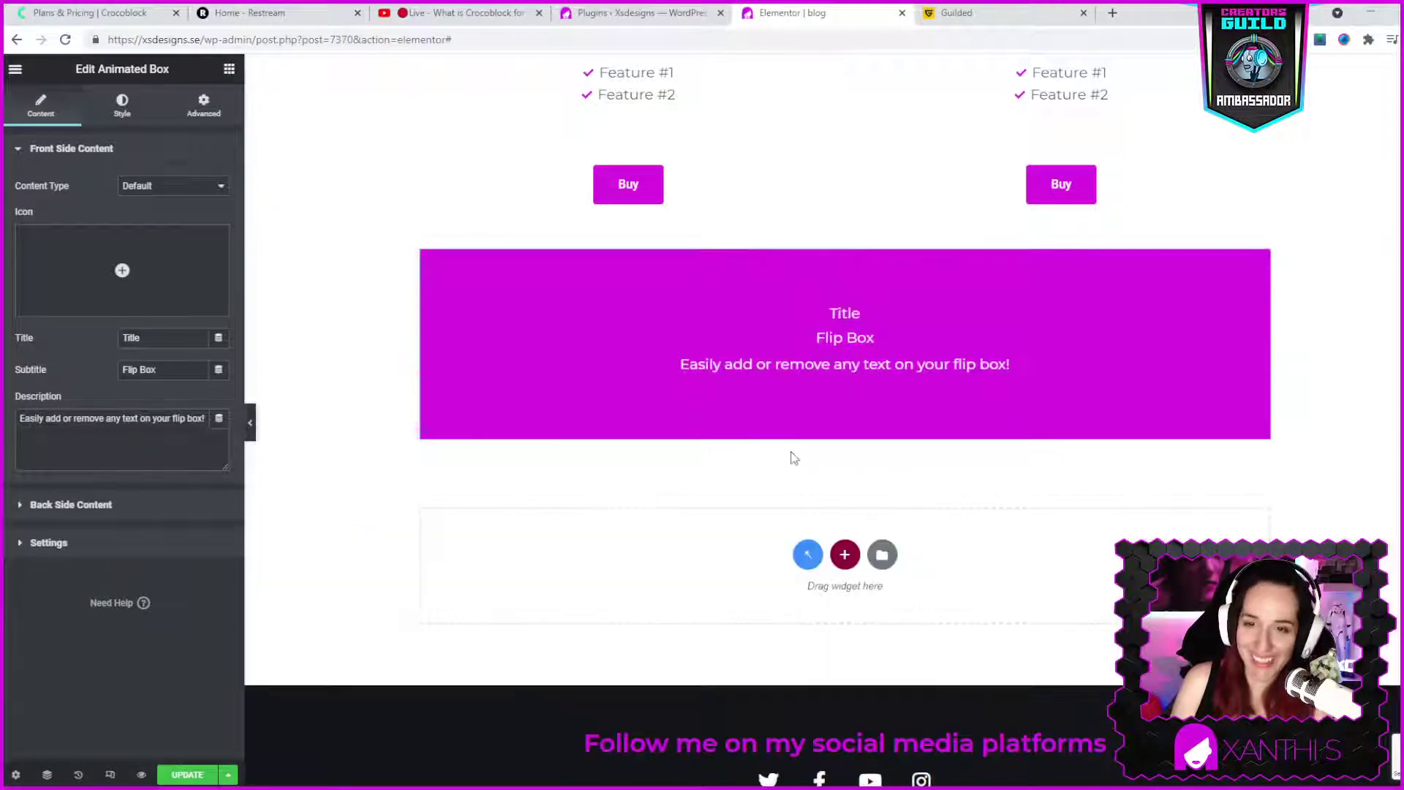
pyautogui.moveTo(711, 397)
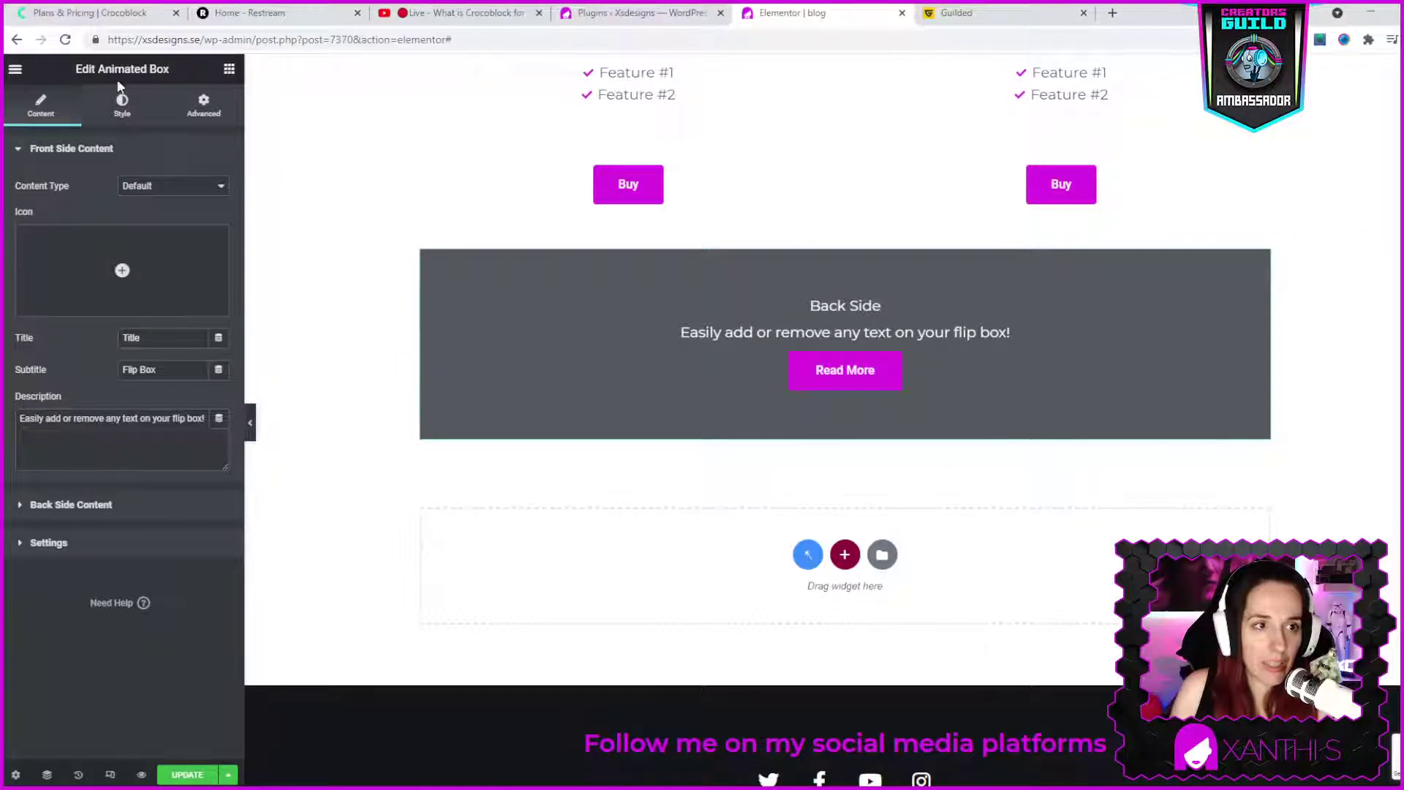
# - Try the Template content type for the animated box's front side and return it to Default
pyautogui.moveTo(115, 274)
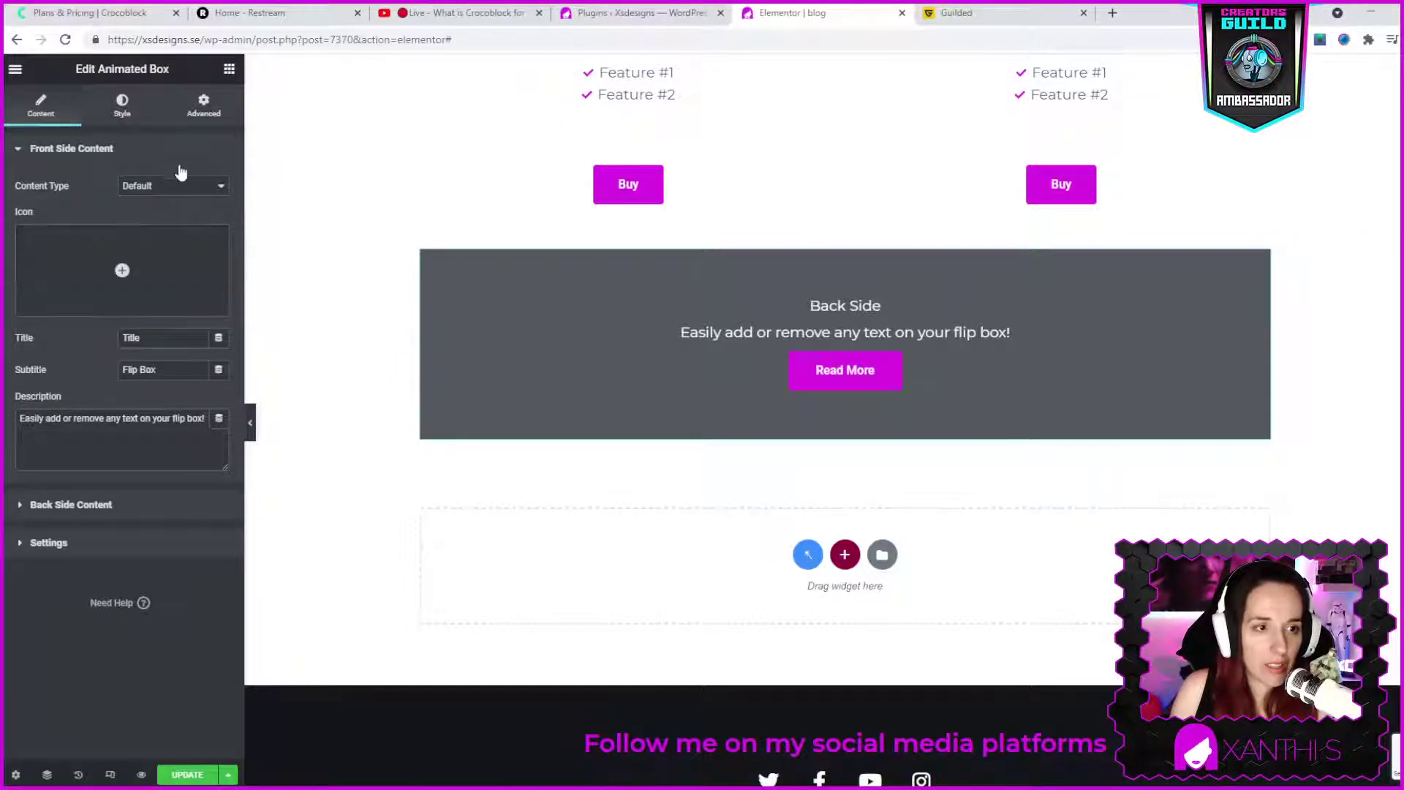
pyautogui.click(148, 216)
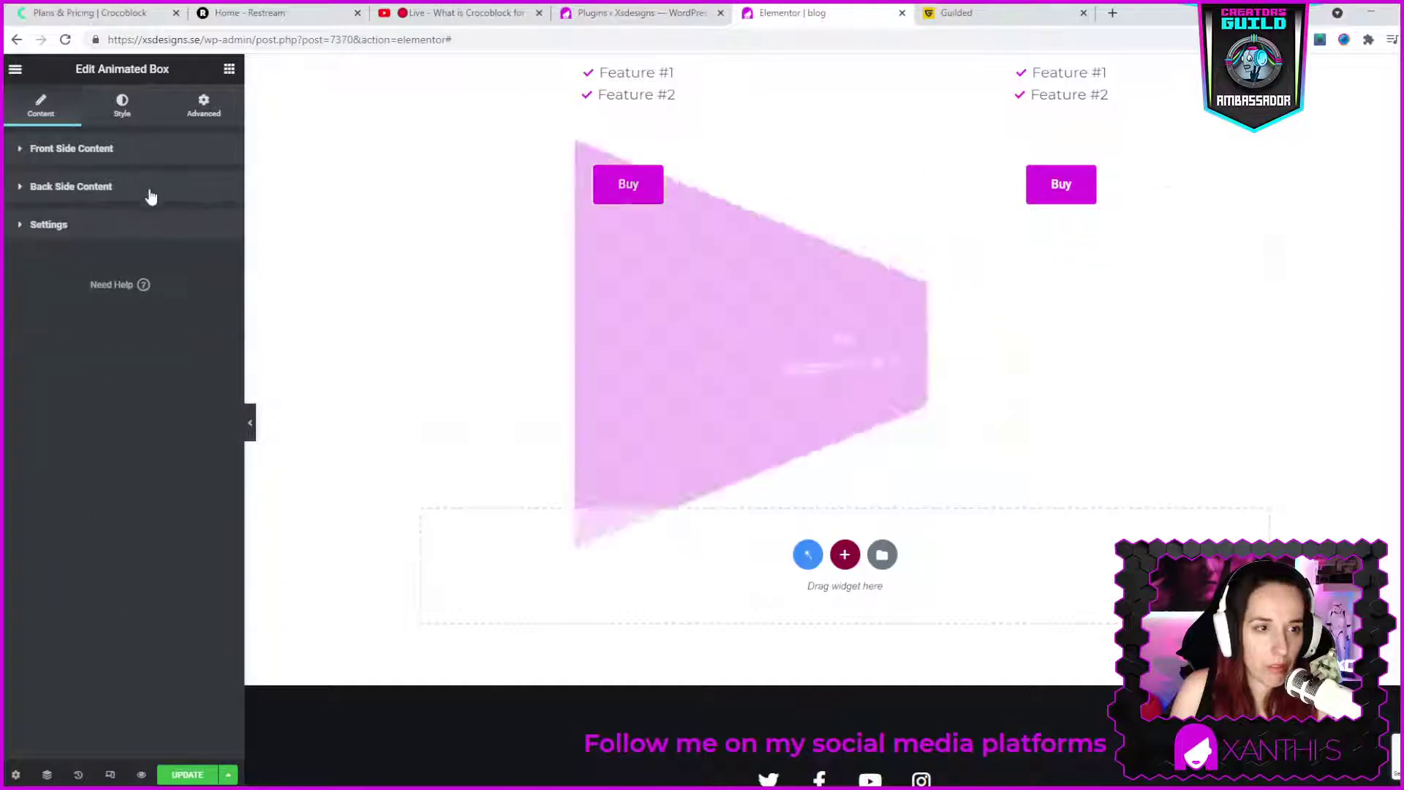
pyautogui.click(124, 152)
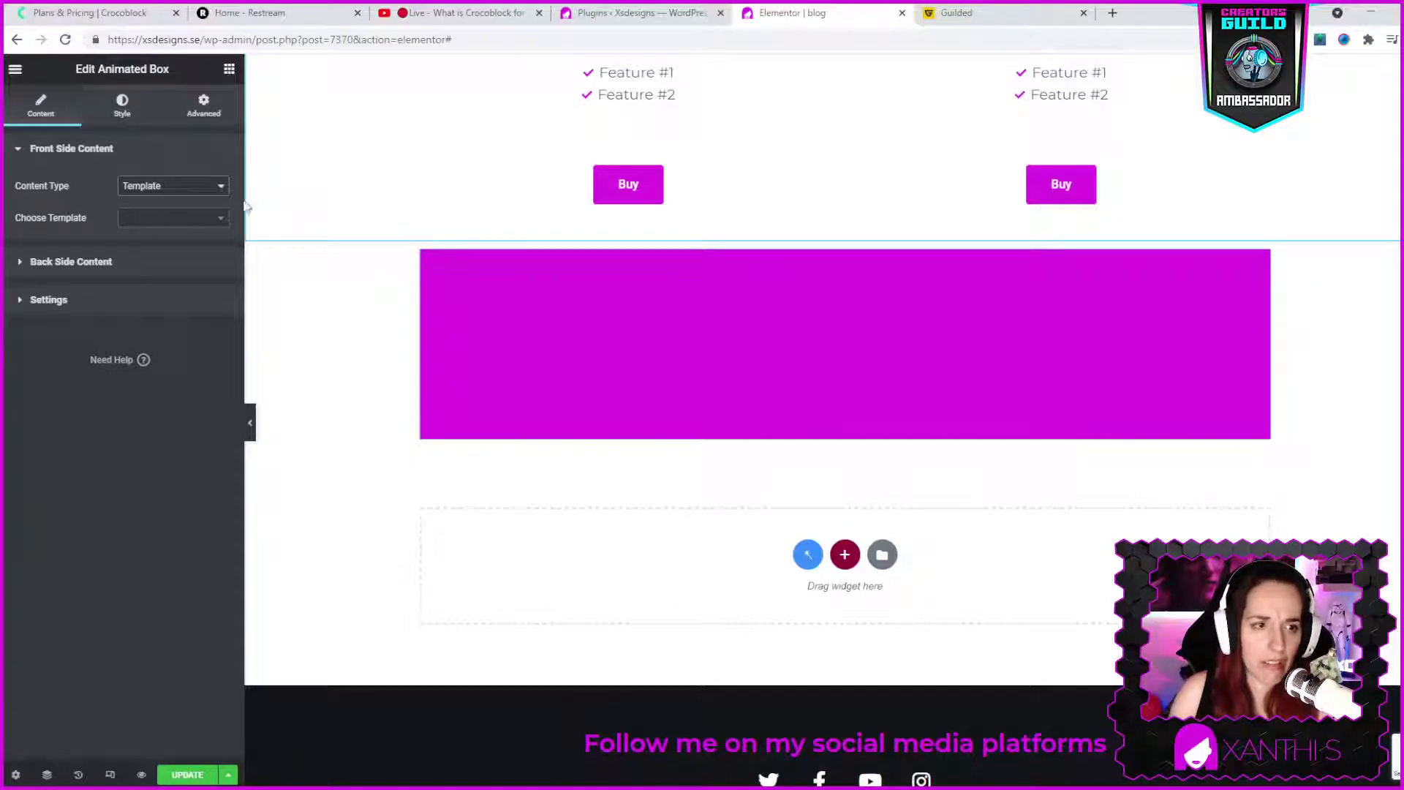
pyautogui.click(150, 189)
pyautogui.click(143, 198)
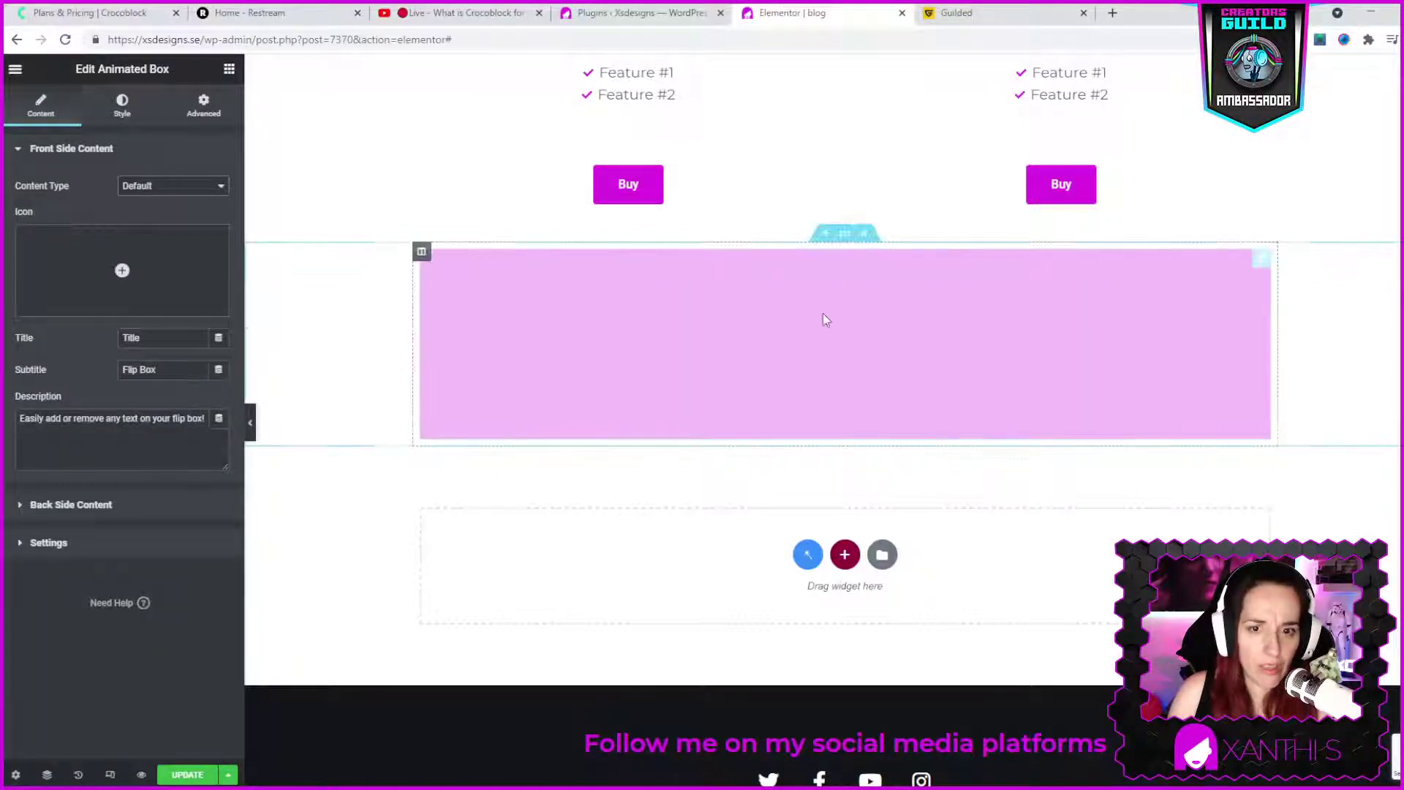
pyautogui.click(108, 420)
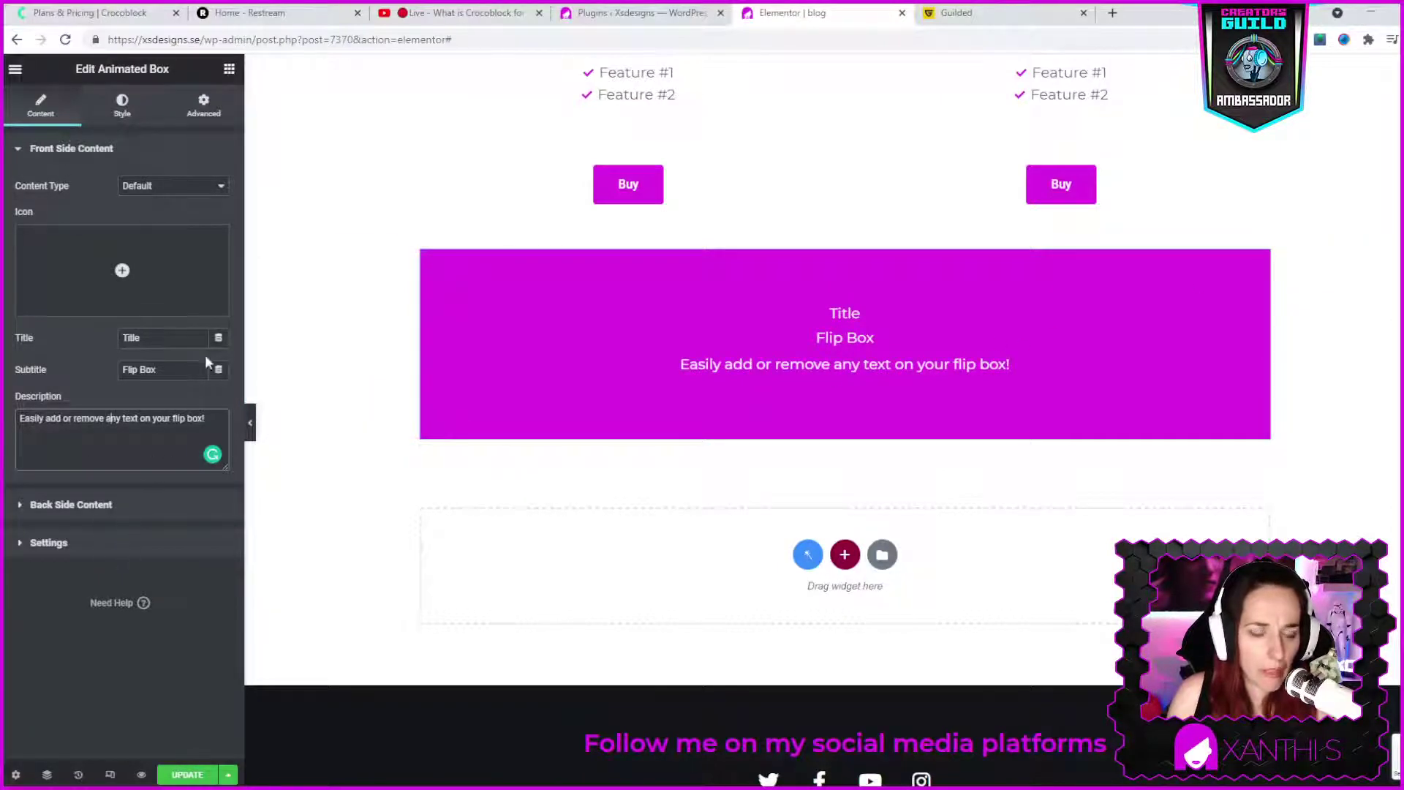
# - Add Elementor's built-in Lottie widget in the empty area below the animated box
pyautogui.click(229, 69)
pyautogui.scroll(-10, 188, 313)
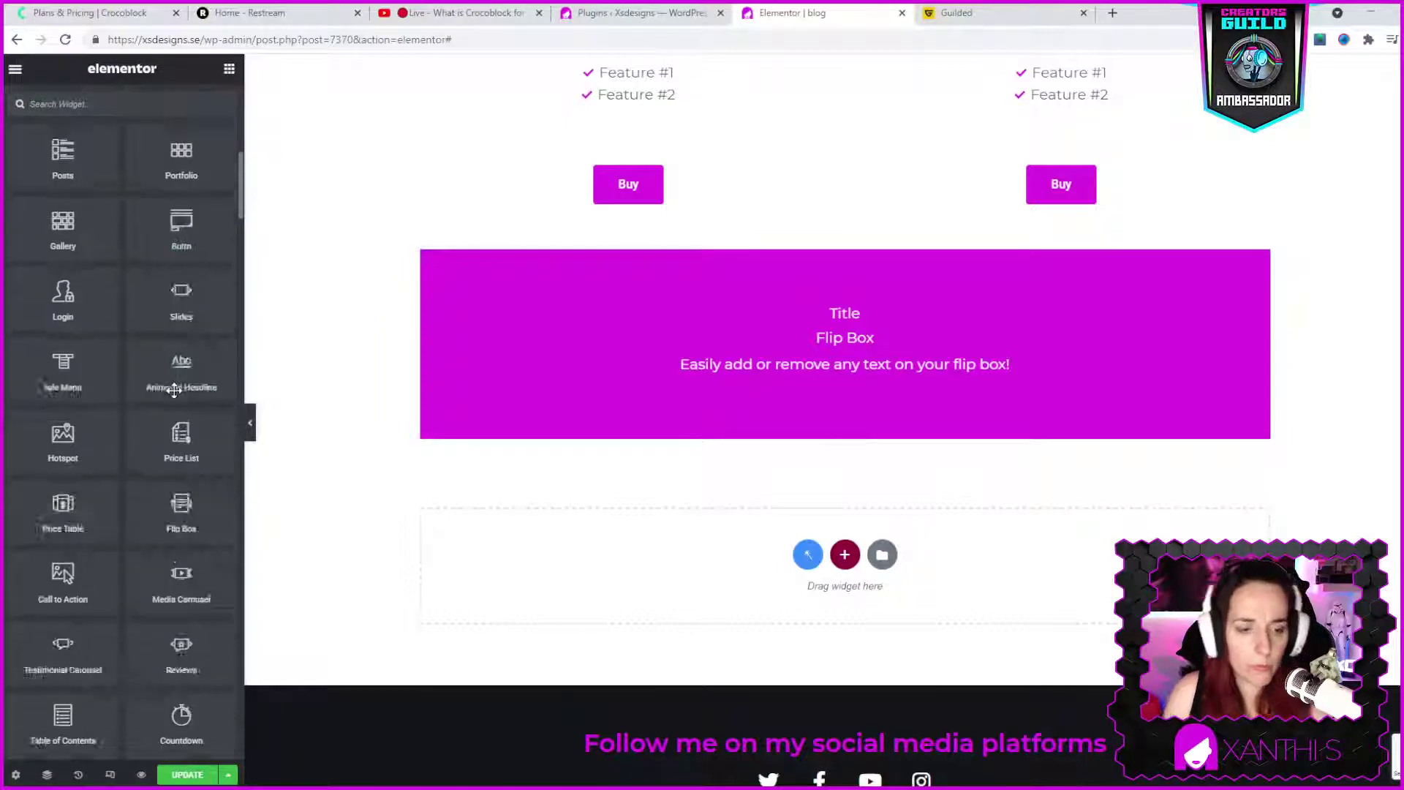
pyautogui.scroll(-7, 194, 585)
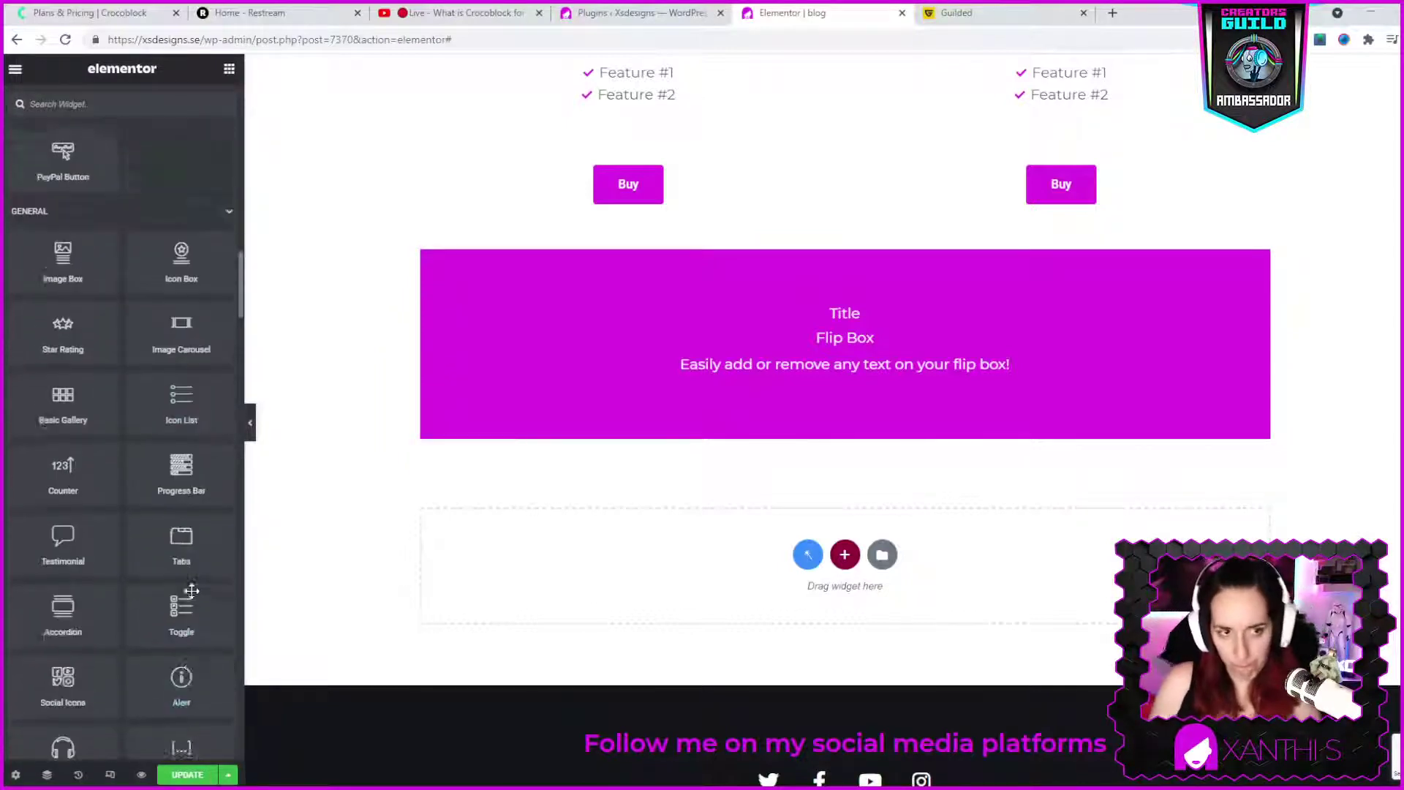
pyautogui.scroll(3, 191, 590)
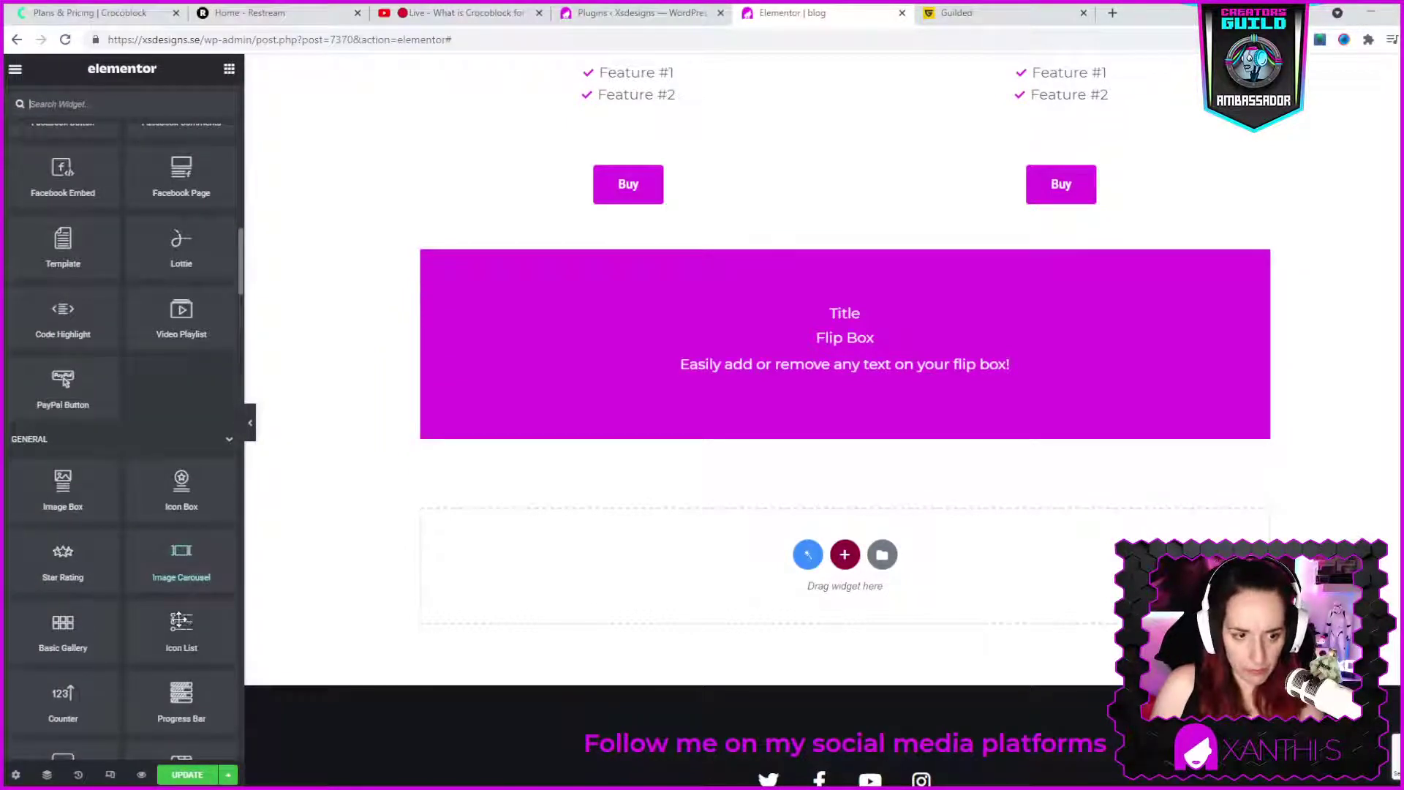
pyautogui.scroll(-3, 194, 578)
pyautogui.scroll(-2, 238, 627)
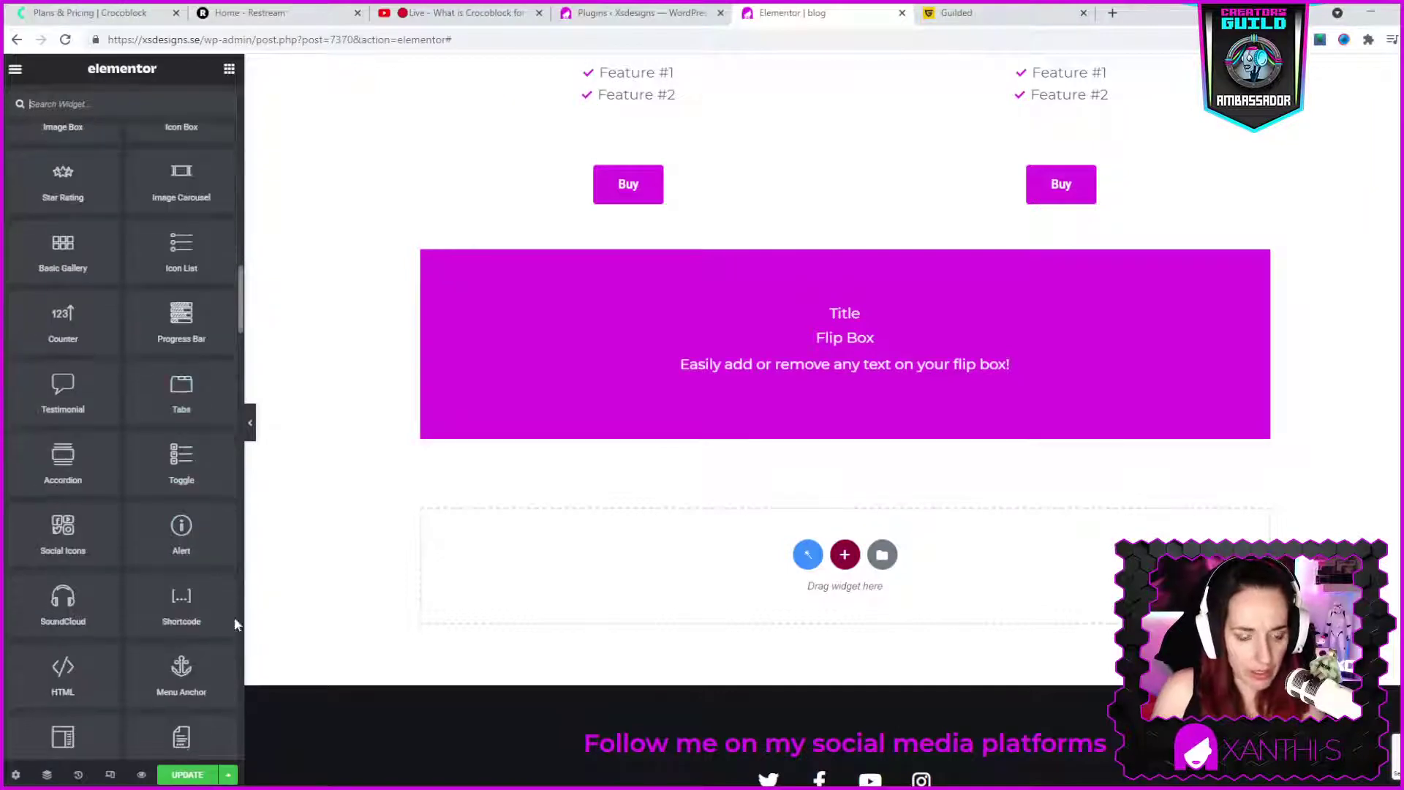
pyautogui.scroll(4, 199, 593)
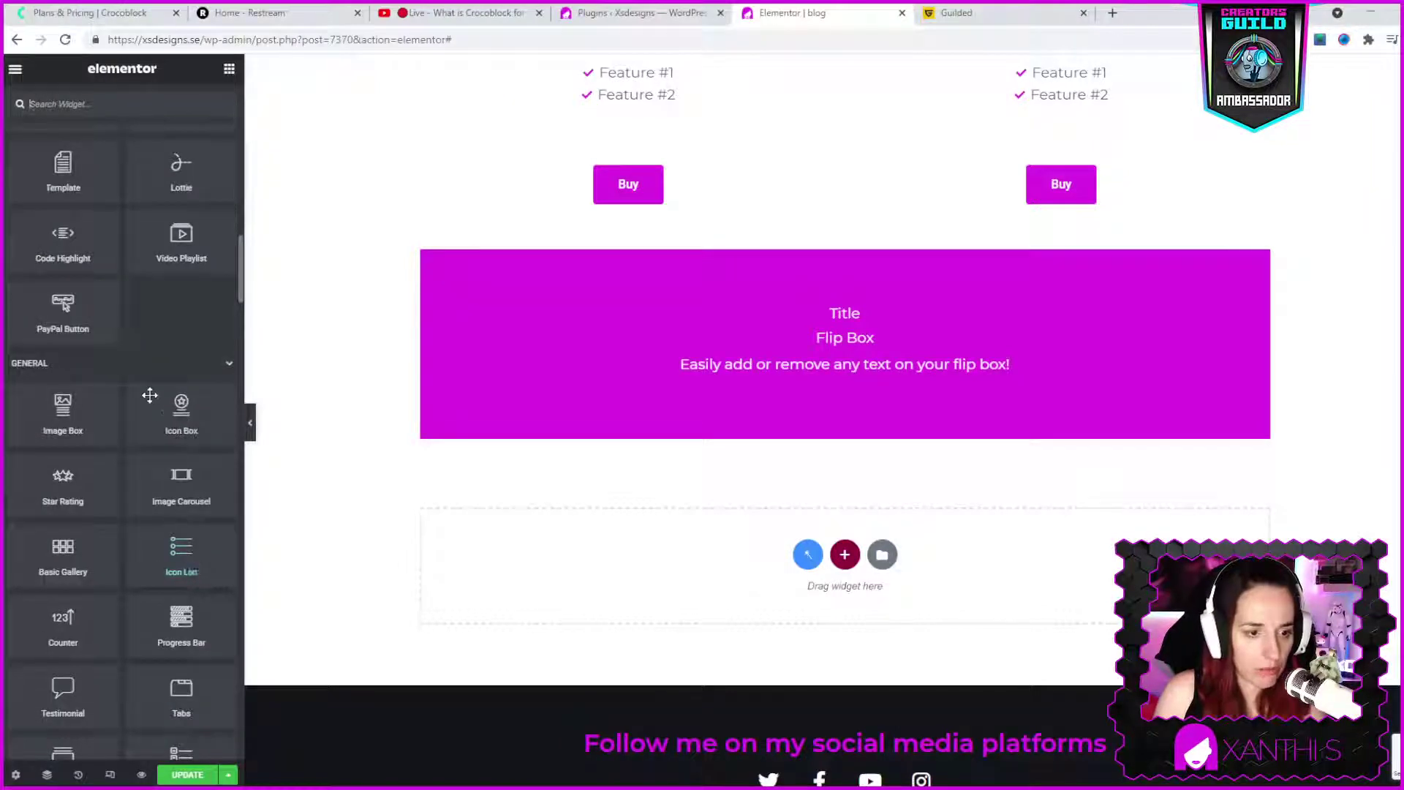
pyautogui.scroll(2, 147, 395)
pyautogui.moveTo(178, 331); pyautogui.dragTo(805, 596)
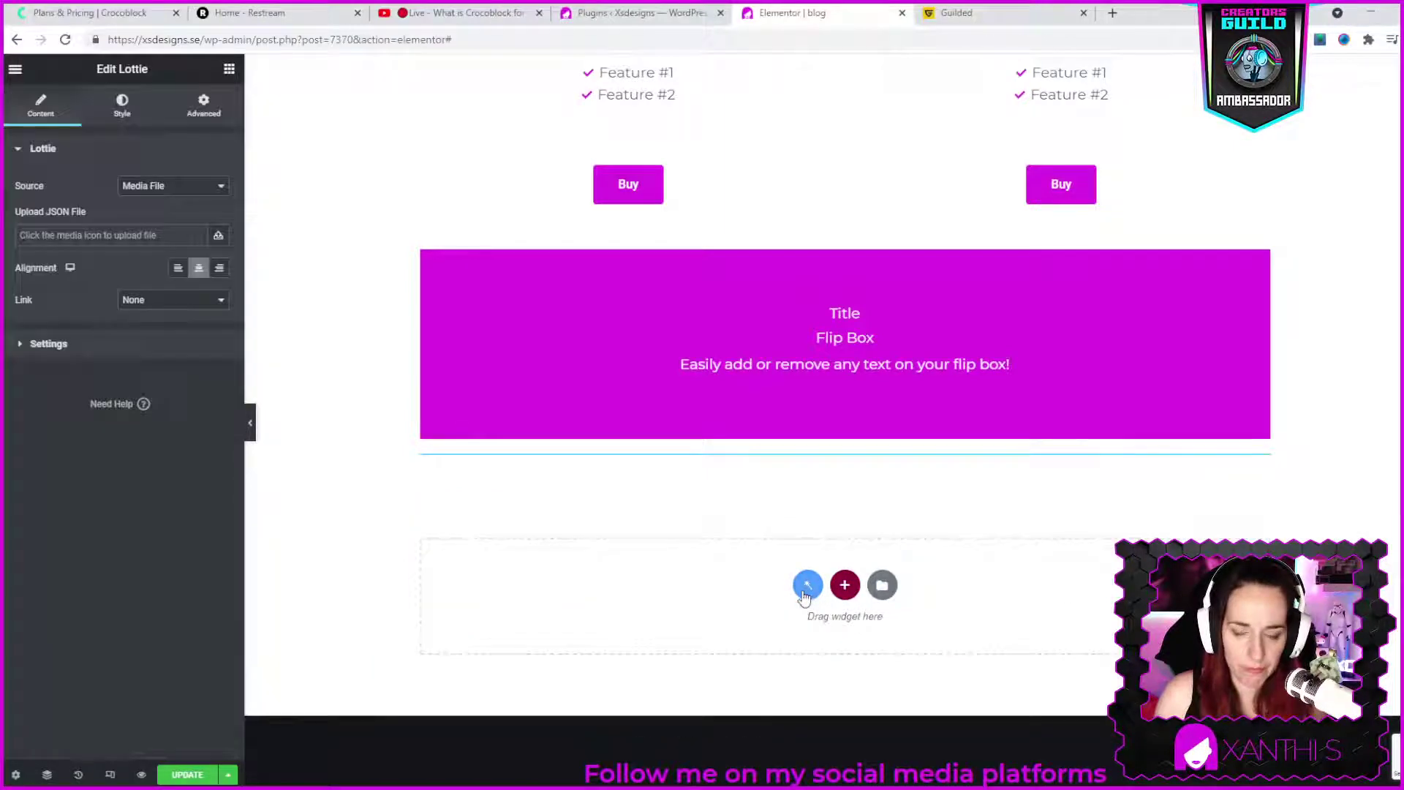
pyautogui.scroll(-3, 718, 415)
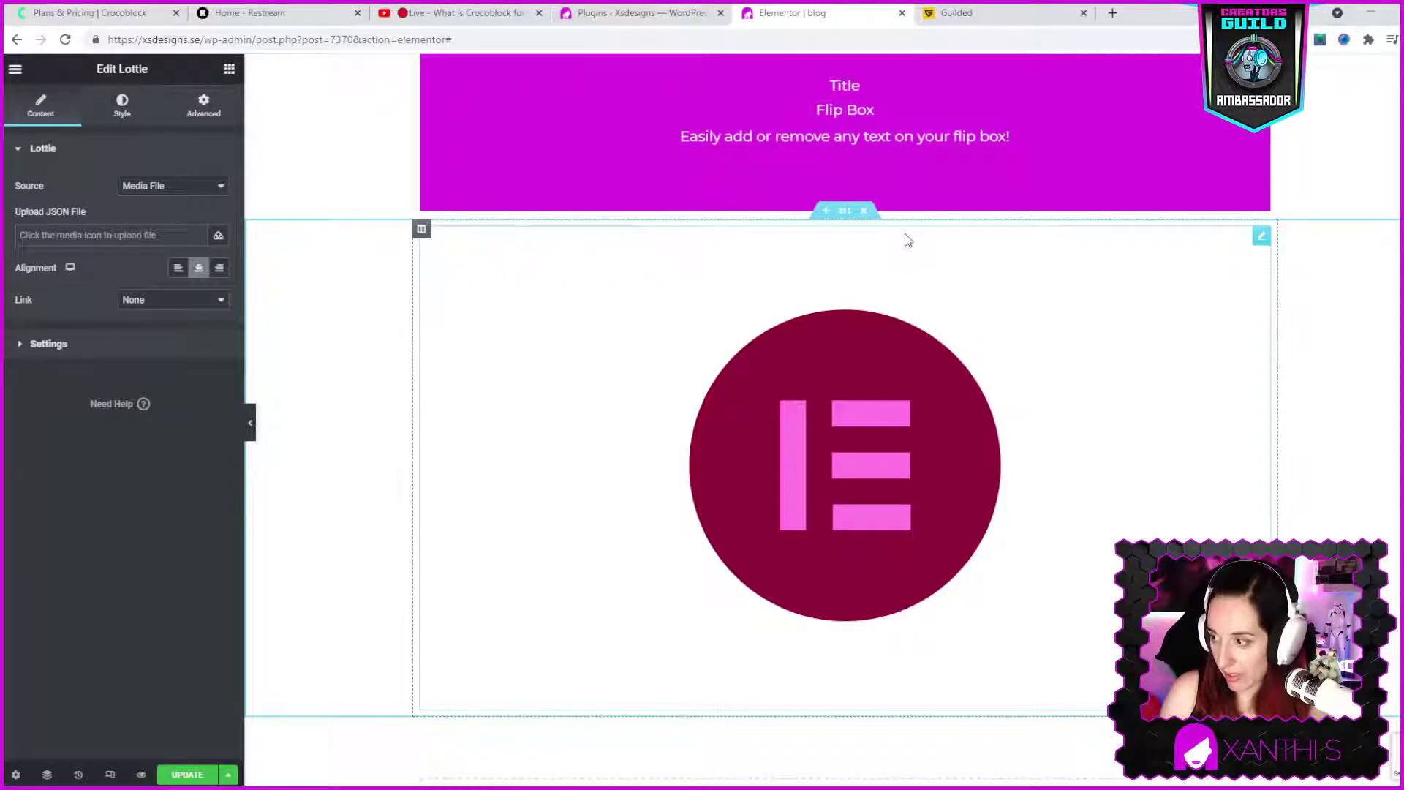
# - Add a JetElements Circle Progress widget in the empty area below the Lottie animation
pyautogui.scroll(-6, 907, 234)
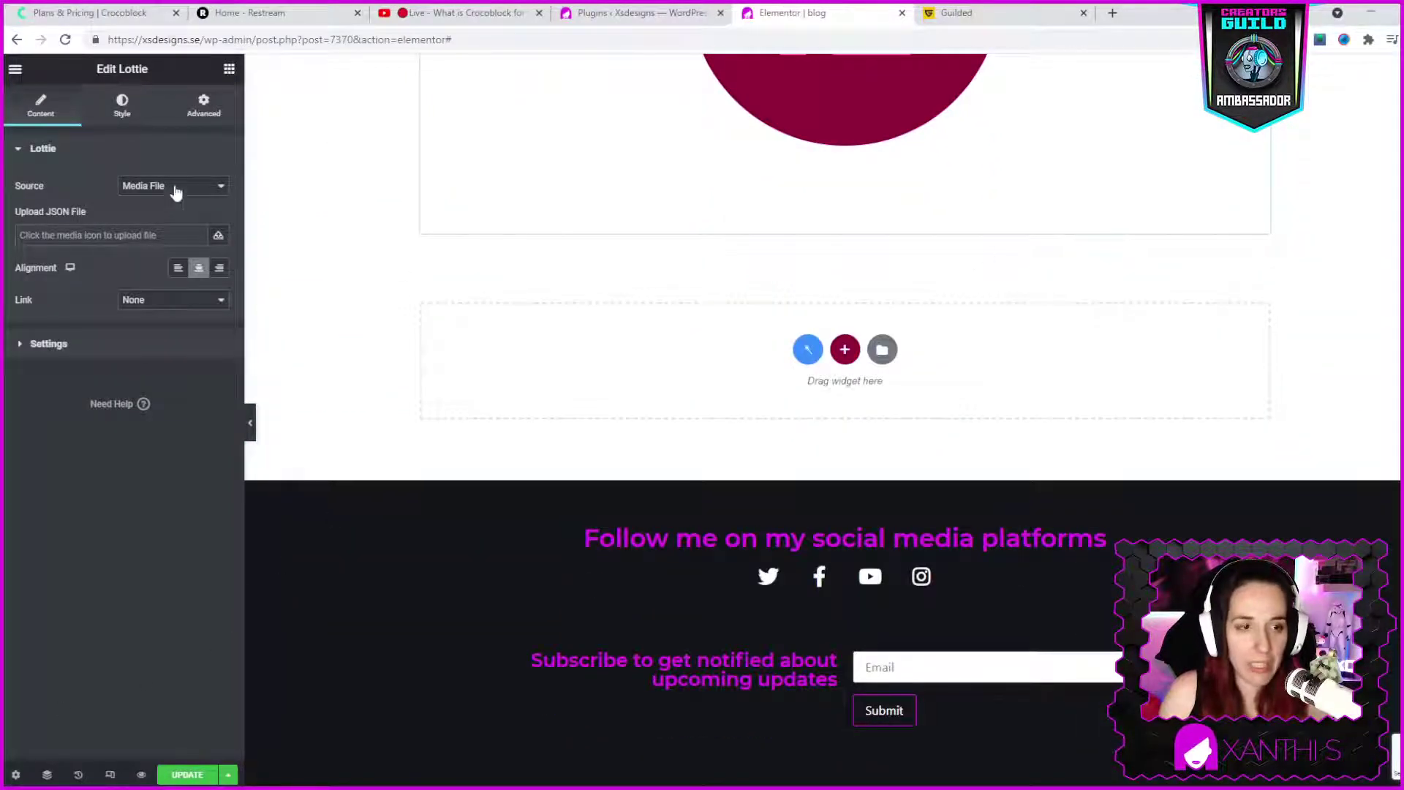
pyautogui.click(233, 69)
pyautogui.scroll(-15, 121, 320)
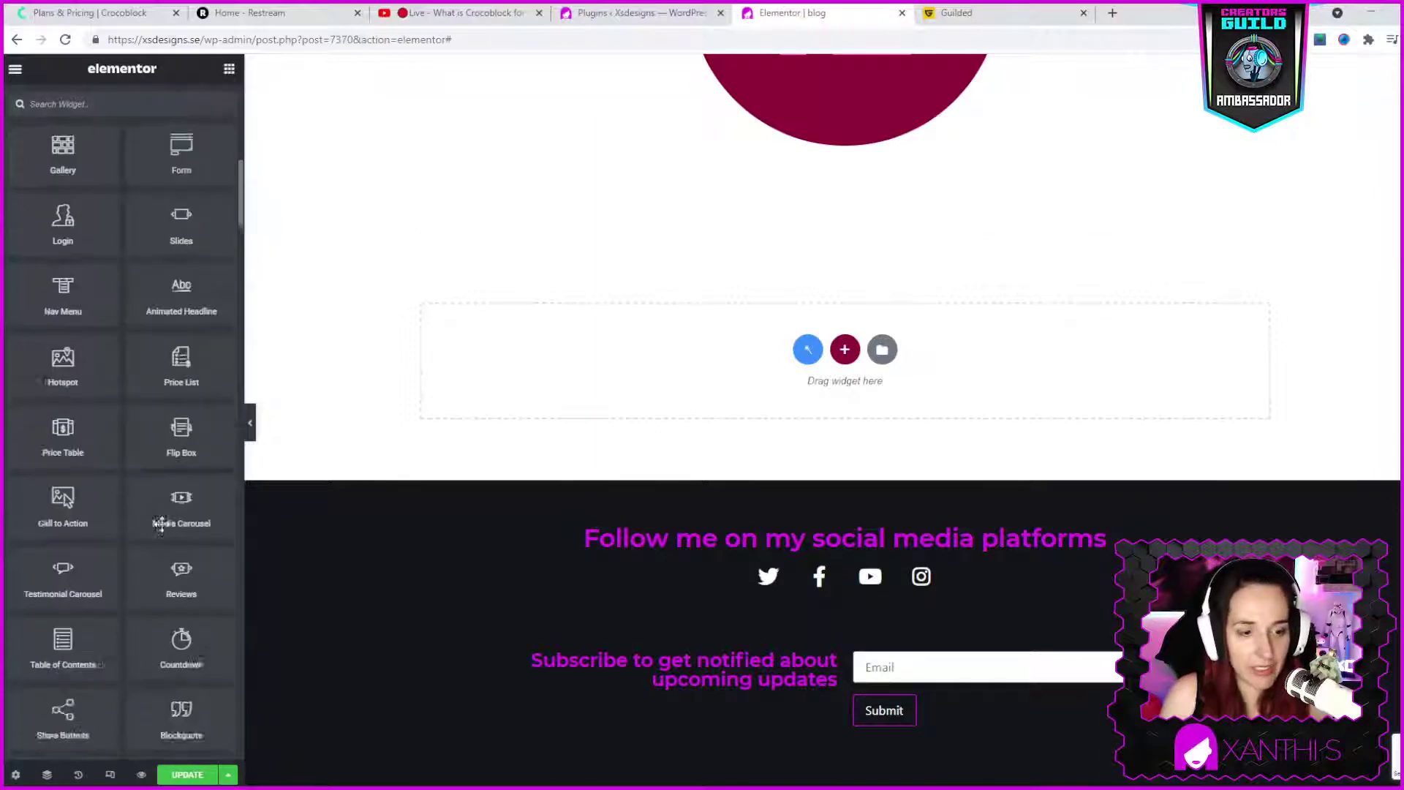
pyautogui.scroll(-12, 158, 585)
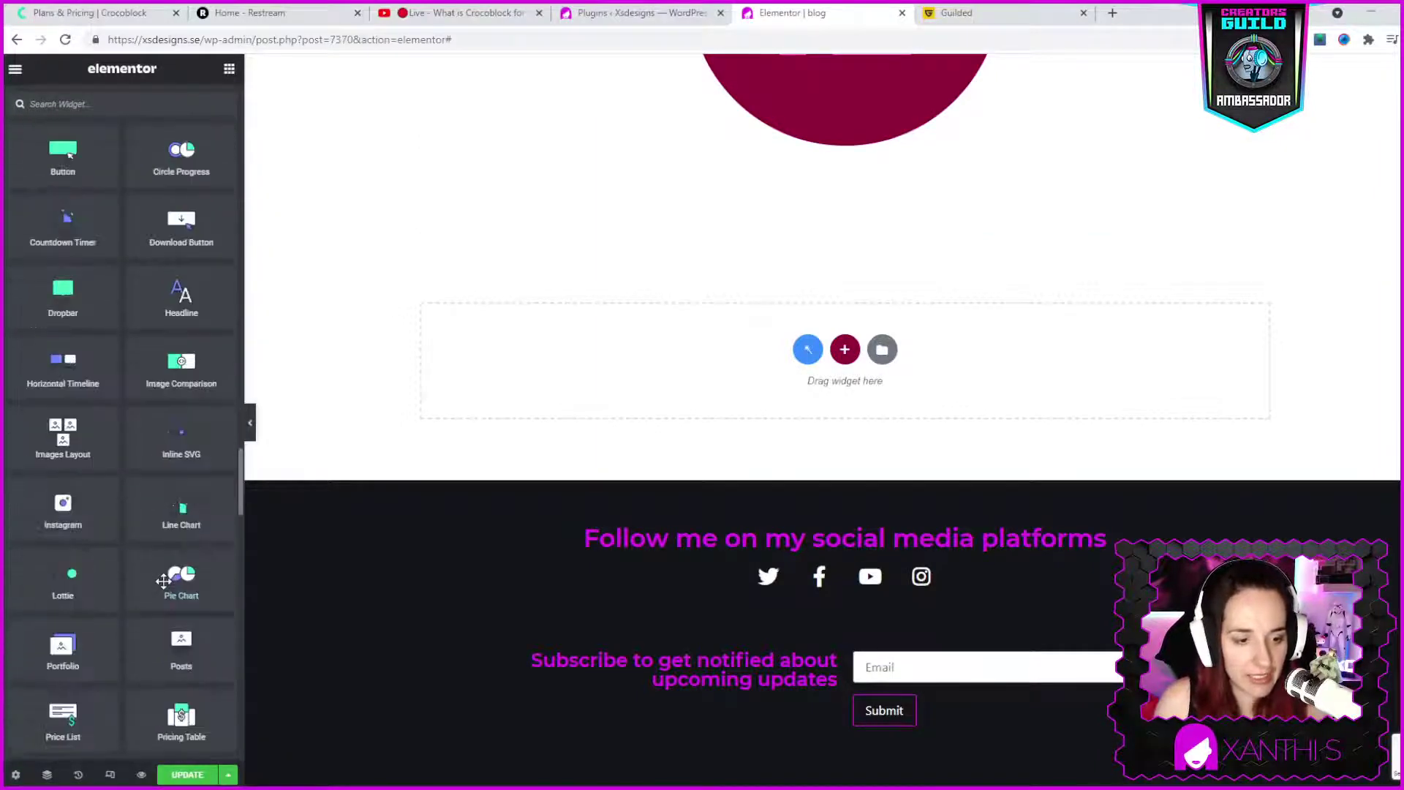
pyautogui.scroll(1, 159, 451)
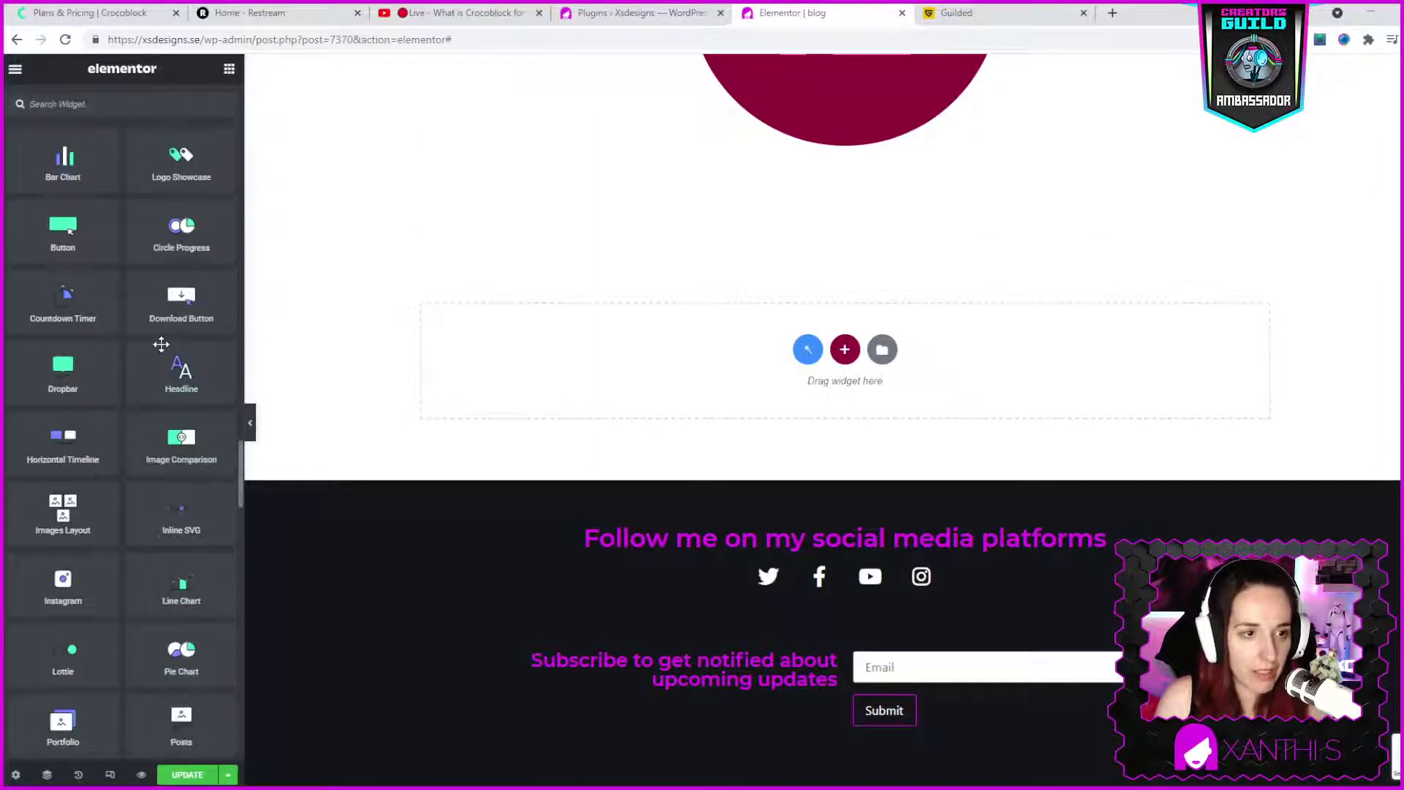
pyautogui.moveTo(173, 227); pyautogui.dragTo(856, 342)
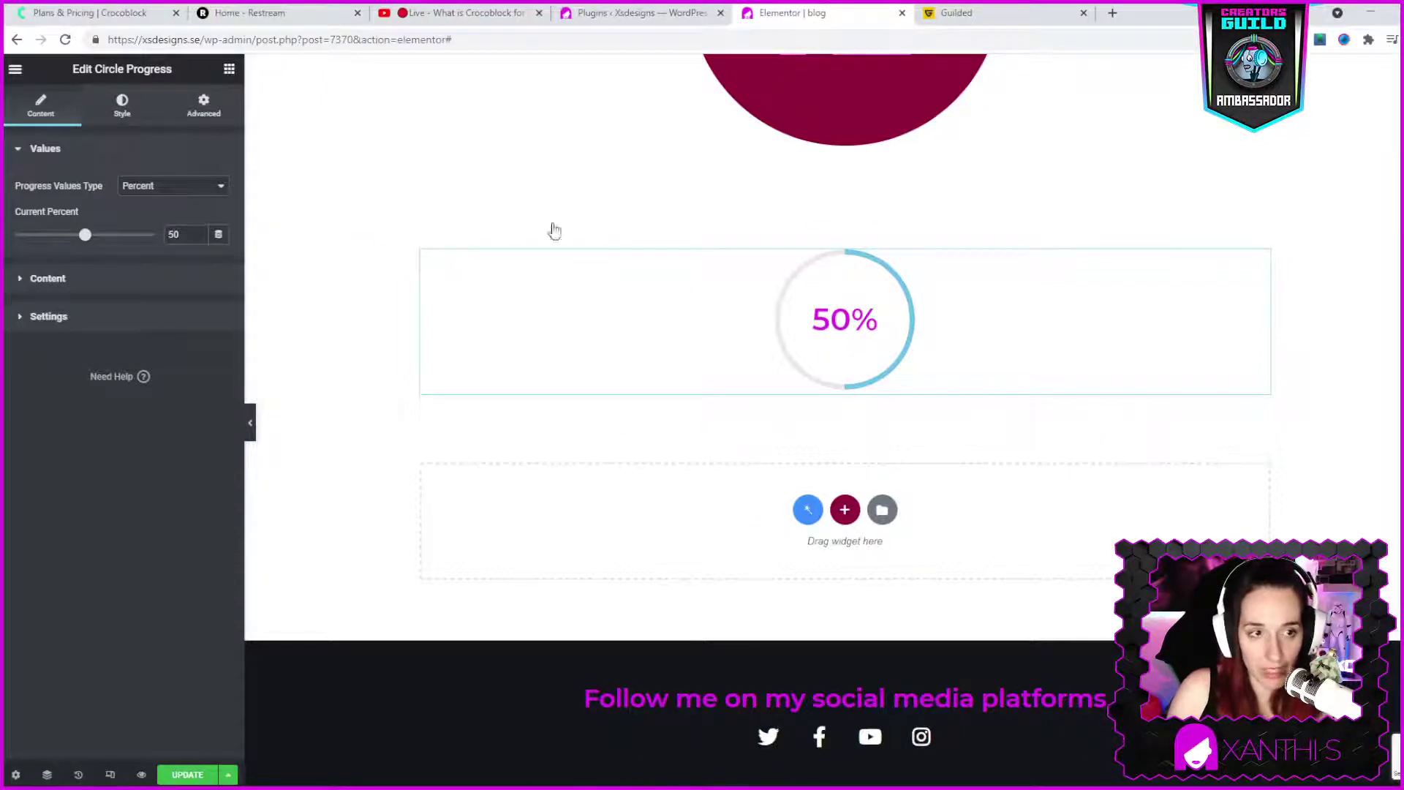
# - Add a JetElements Banner widget in the empty area below the circle progress
pyautogui.click(229, 73)
pyautogui.scroll(-15, 139, 534)
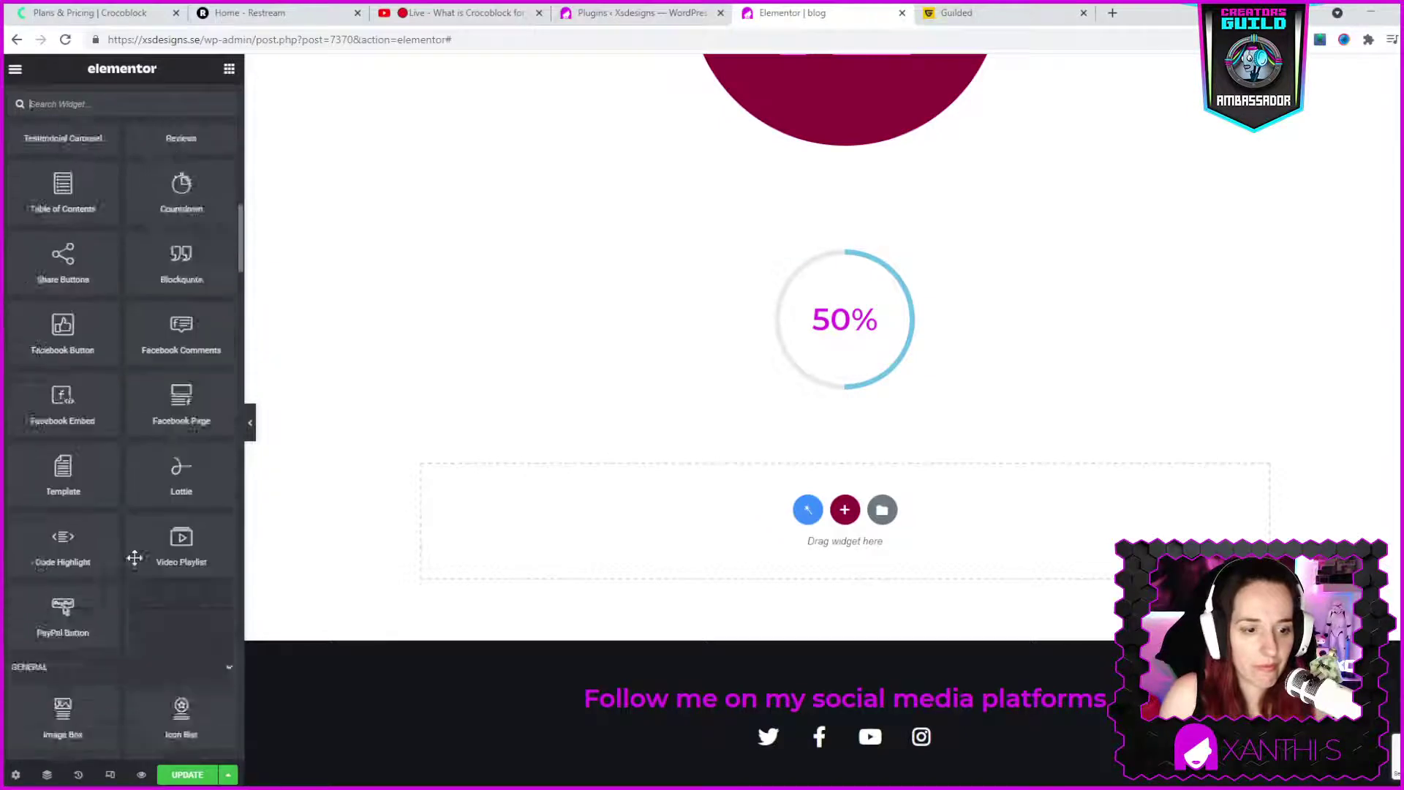
pyautogui.scroll(-15, 164, 573)
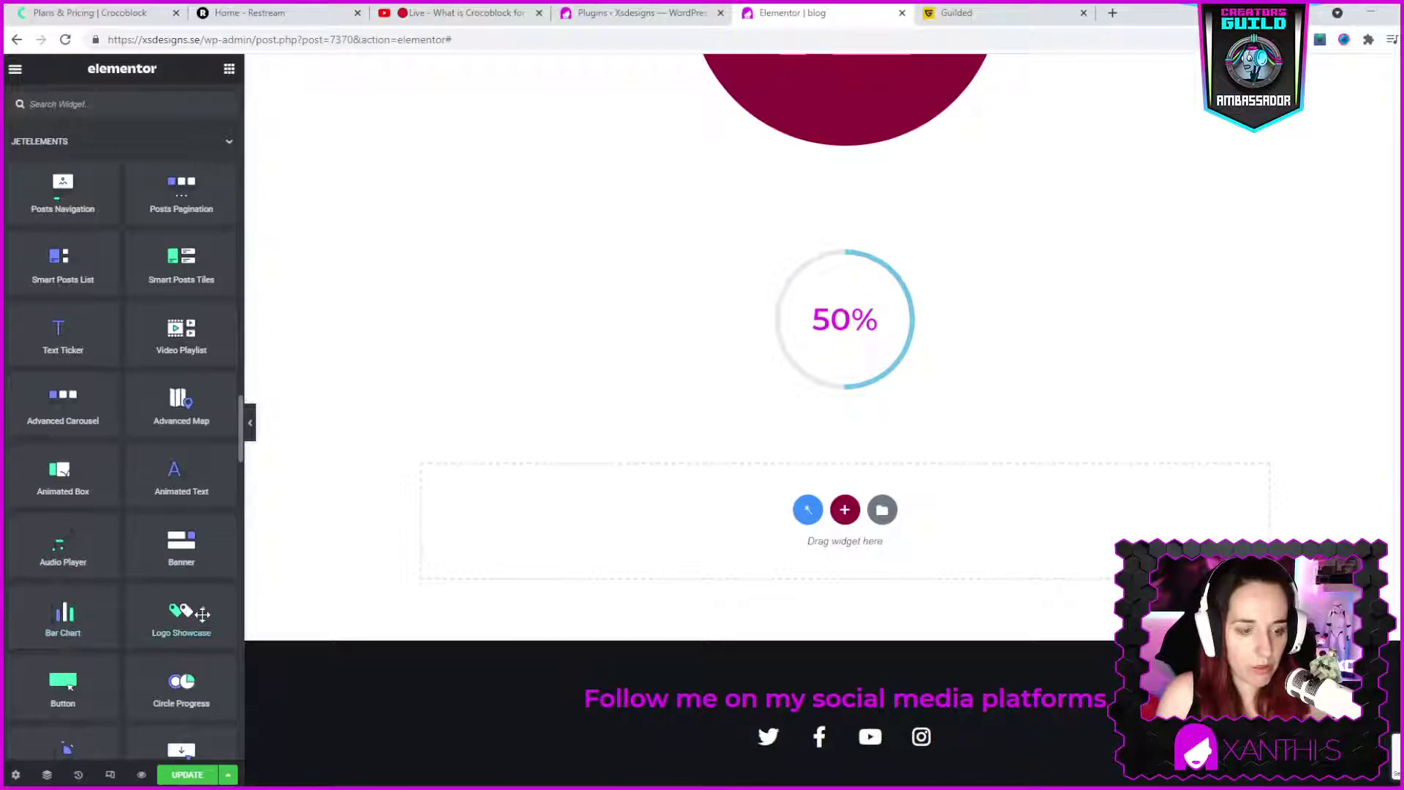
pyautogui.moveTo(202, 614); pyautogui.dragTo(680, 596)
pyautogui.moveTo(919, 554); pyautogui.dragTo(887, 520)
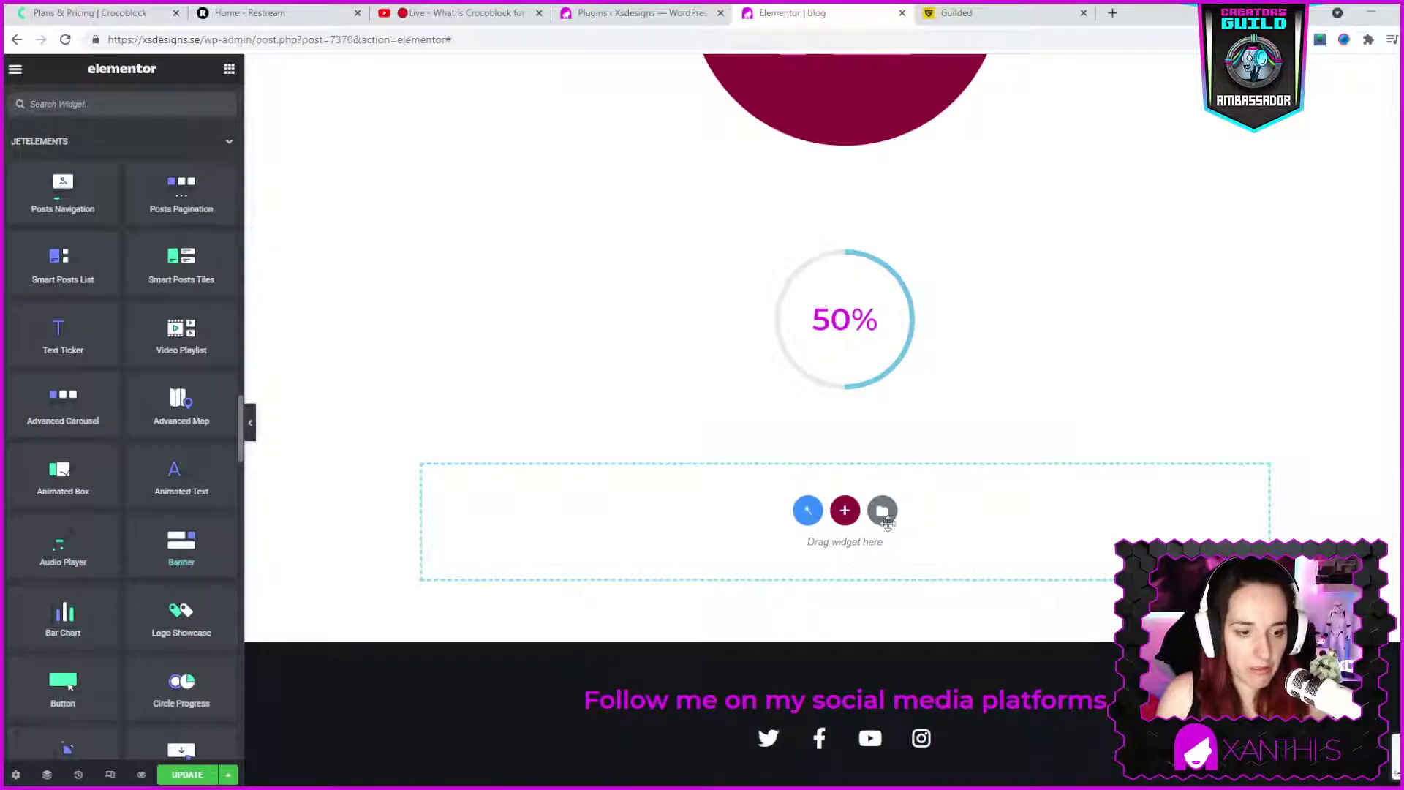
pyautogui.moveTo(261, 509); pyautogui.dragTo(265, 497)
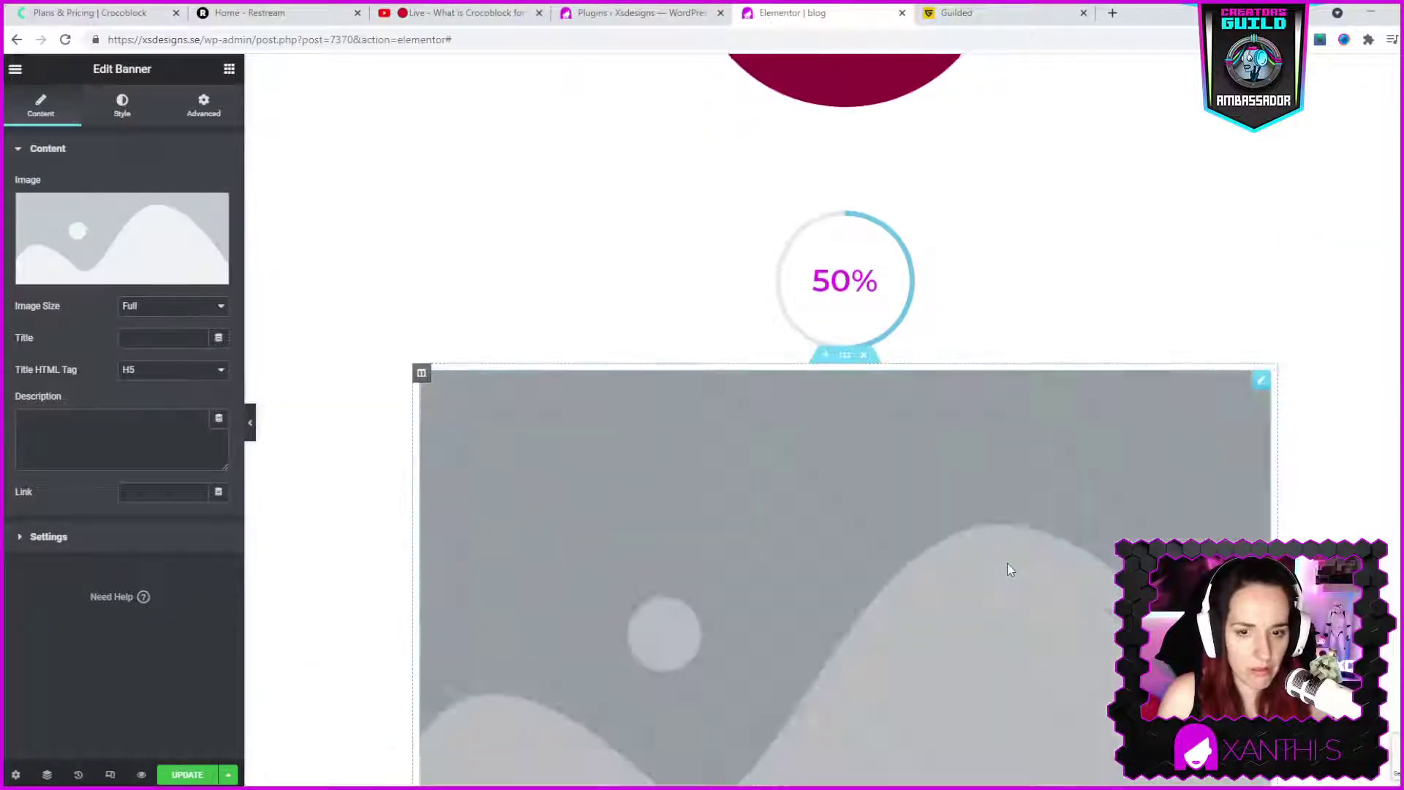
pyautogui.scroll(-4, 950, 436)
pyautogui.scroll(4, 731, 329)
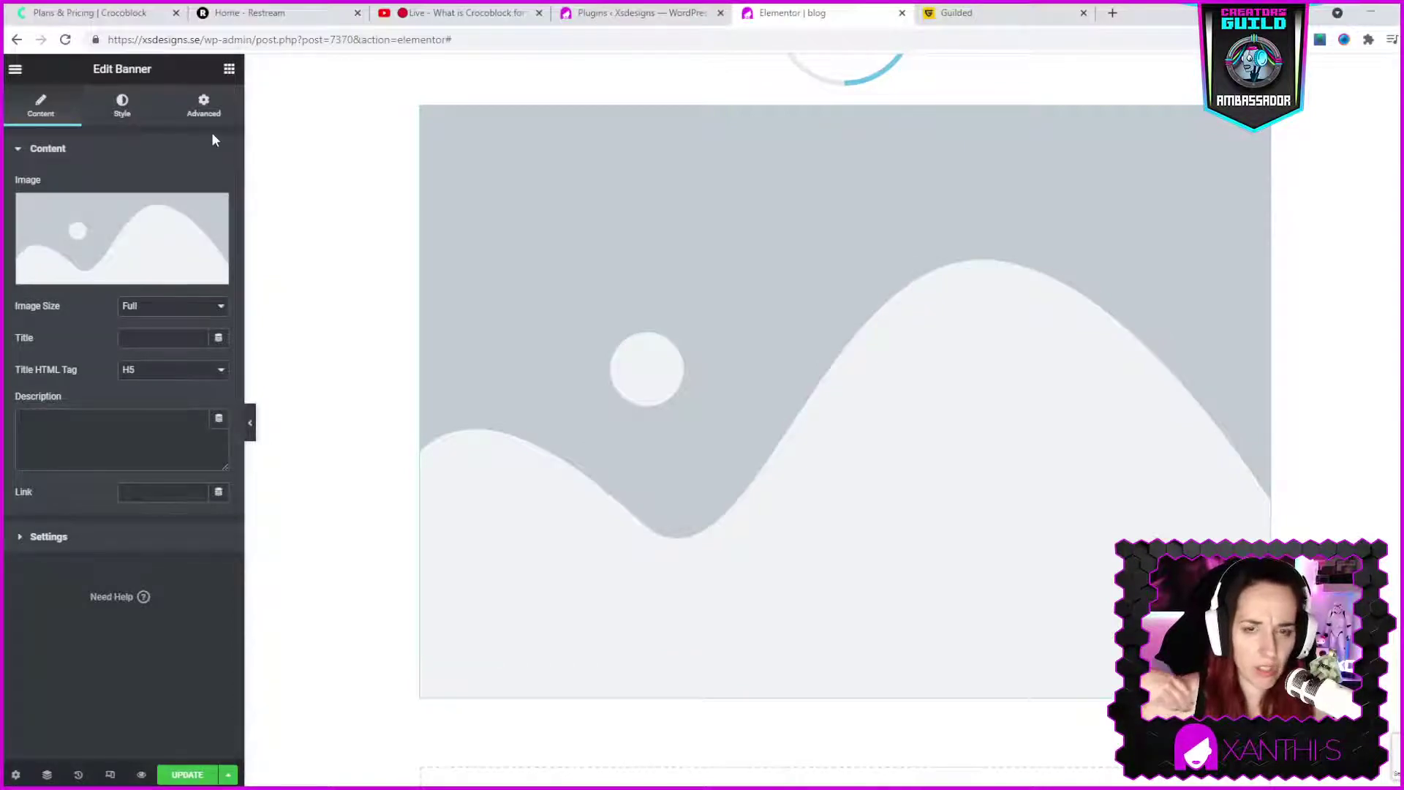
# - Try the Sadie and Oscar animation effects on the banner's placeholder image
pyautogui.click(49, 537)
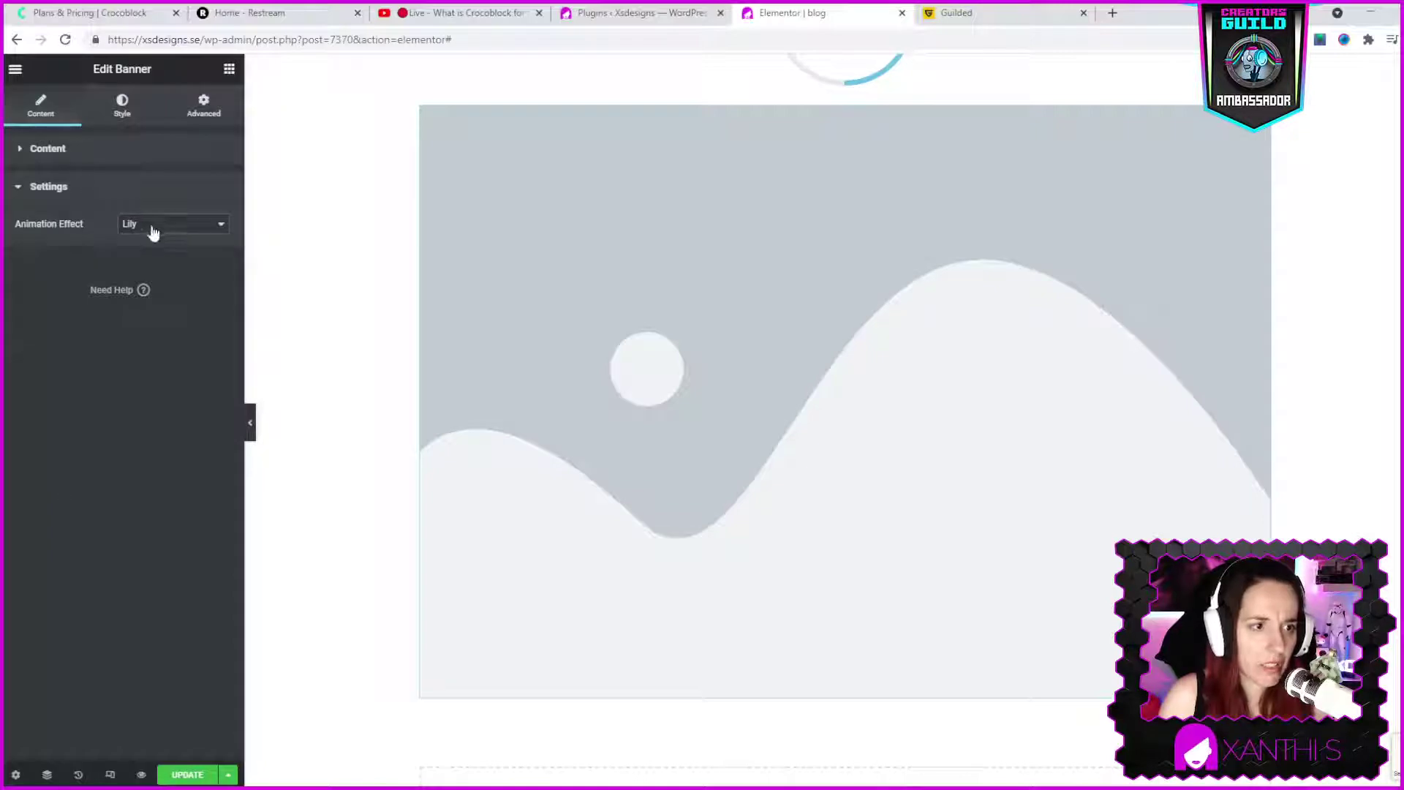
pyautogui.press('Down')
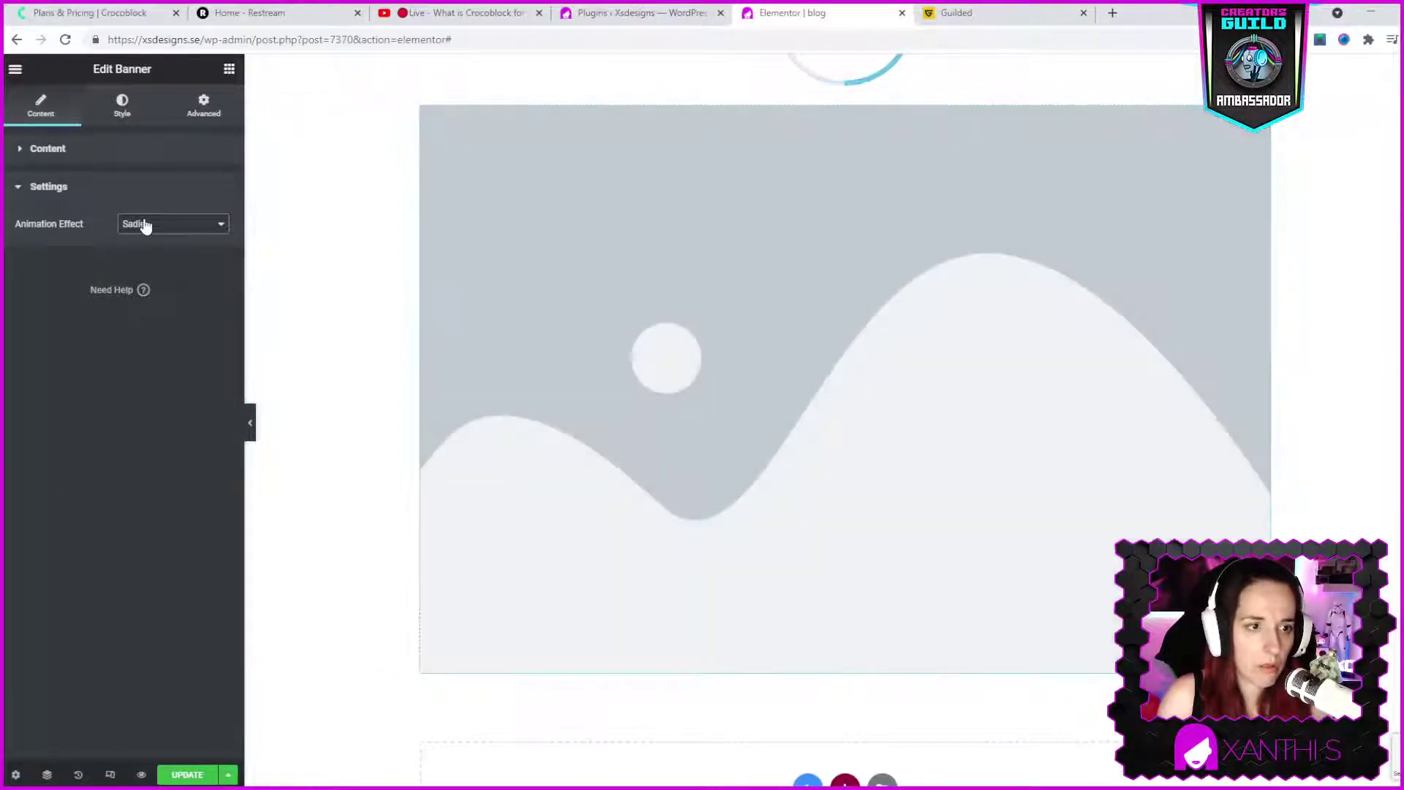
pyautogui.press('Down')
pyautogui.press('Down')
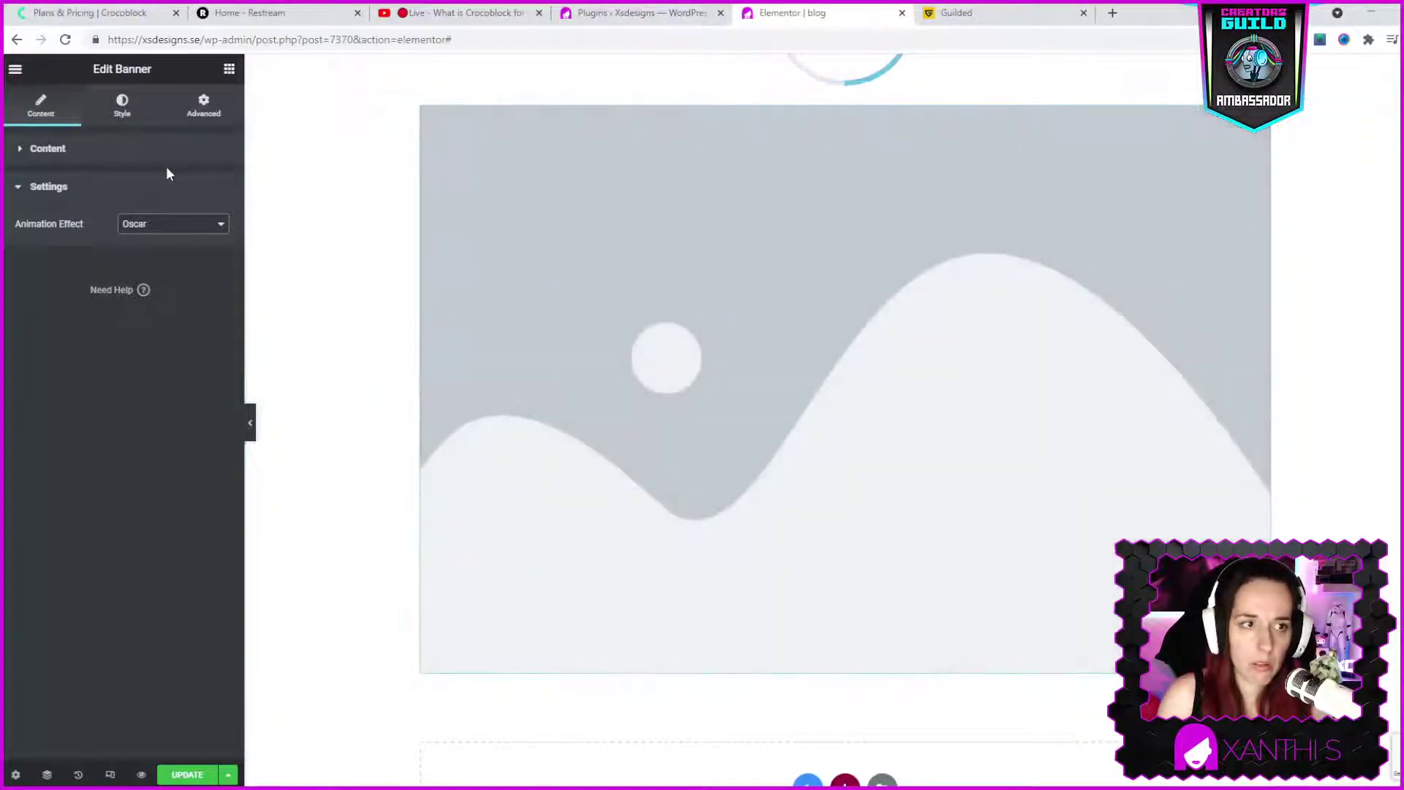
# - Replace the banner's placeholder image with woman-holding-tablet.jpg from the media library
pyautogui.click(117, 157)
pyautogui.click(133, 234)
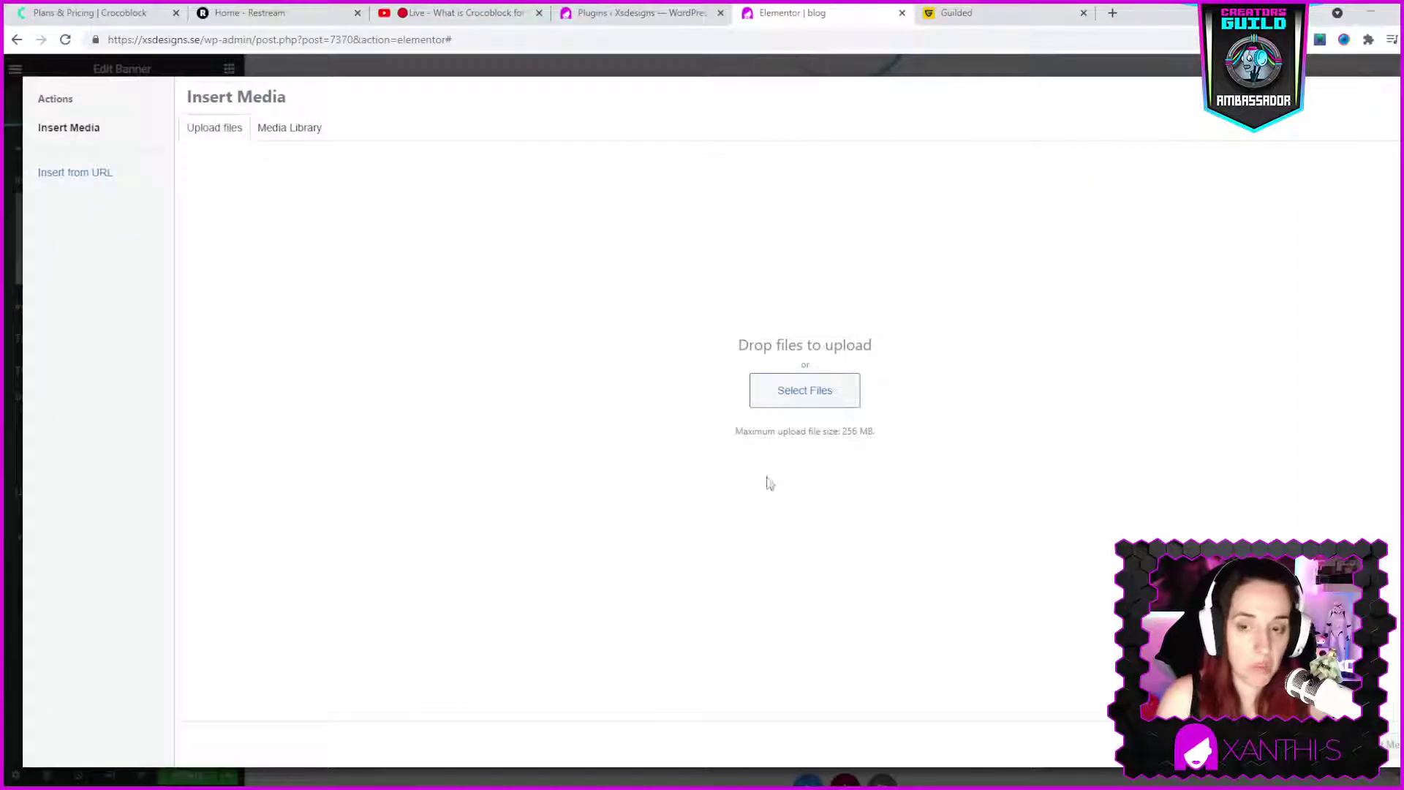
pyautogui.click(266, 133)
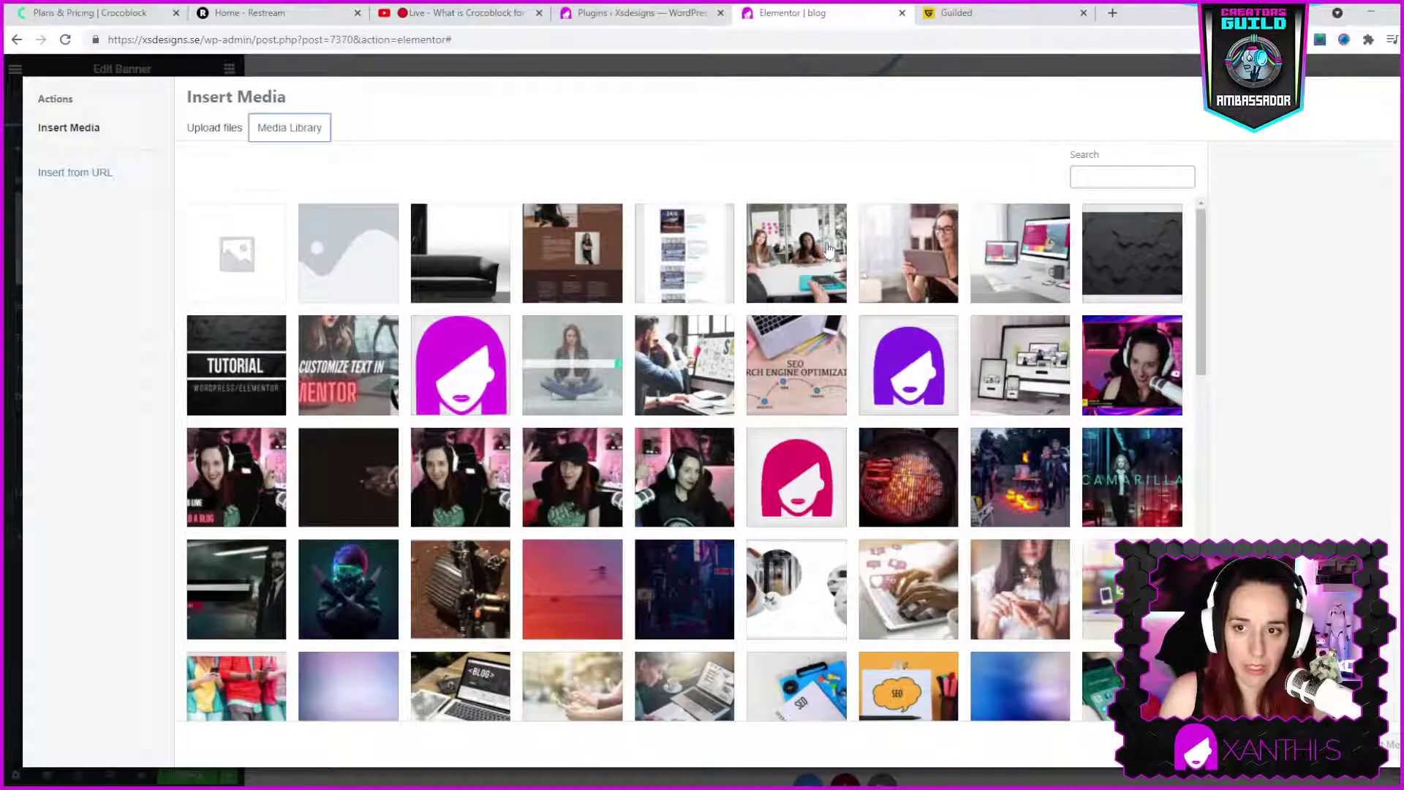
pyautogui.click(933, 242)
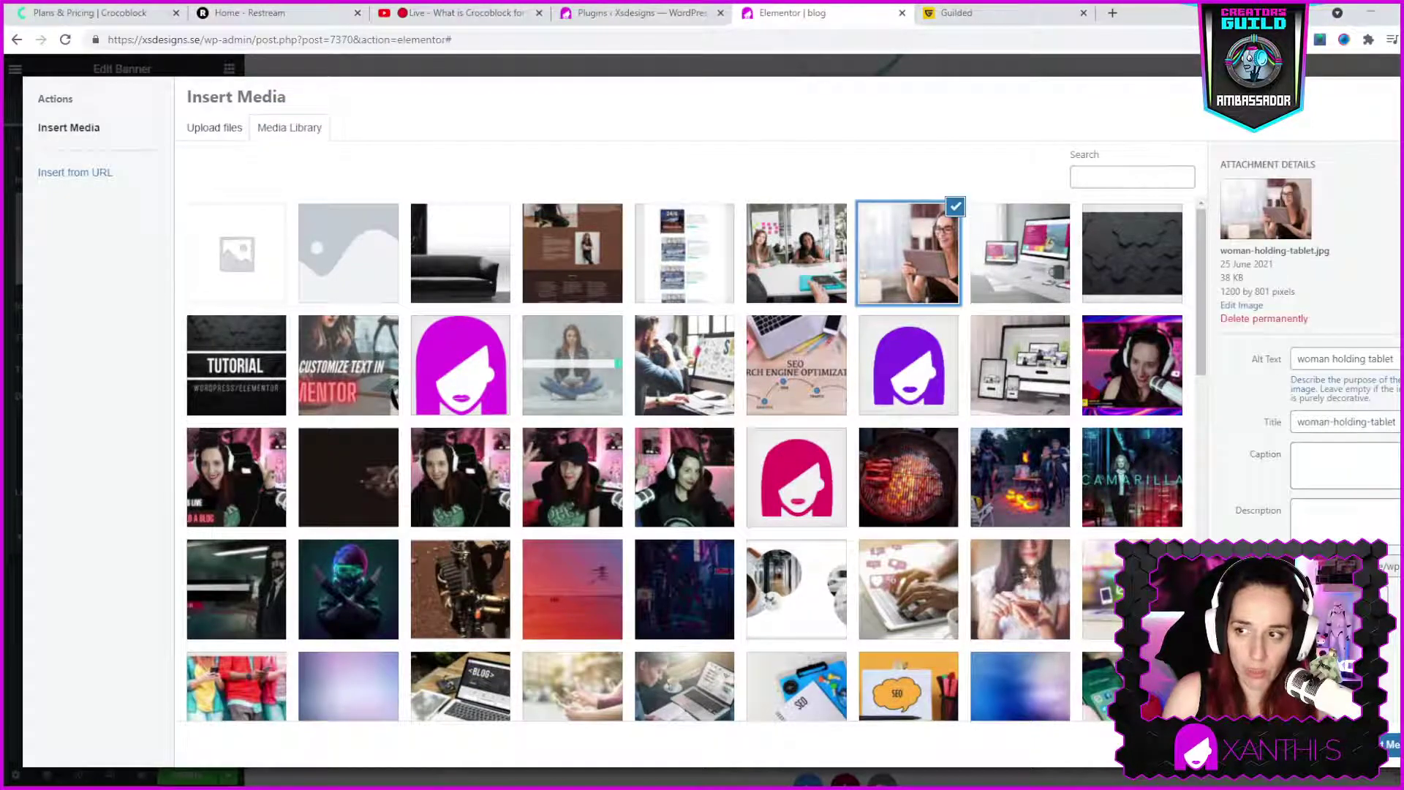
pyautogui.click(1390, 745)
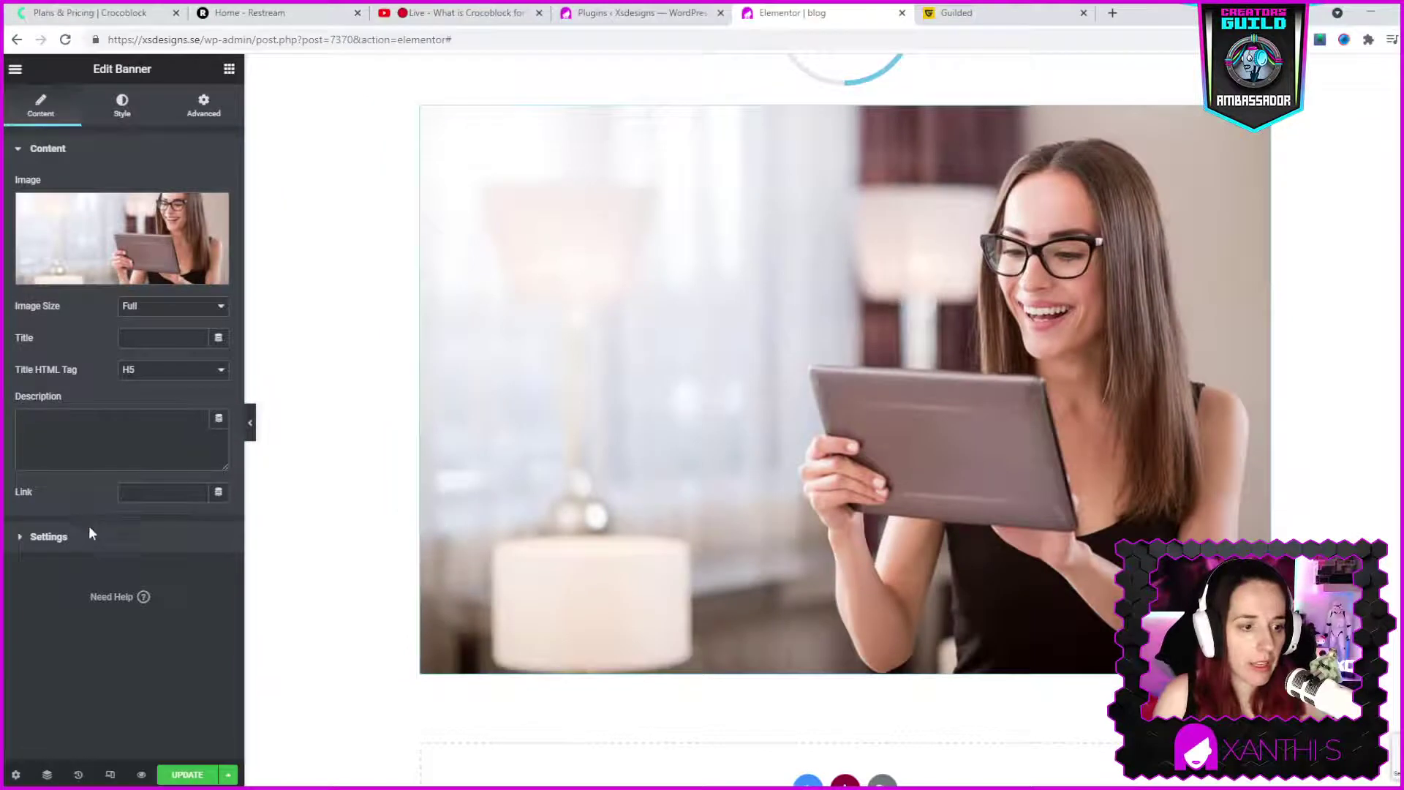
# - Try the Lily, Sadie, Layla and Ruby animation effects on the banner, and set the effect to Romeo
pyautogui.click(51, 536)
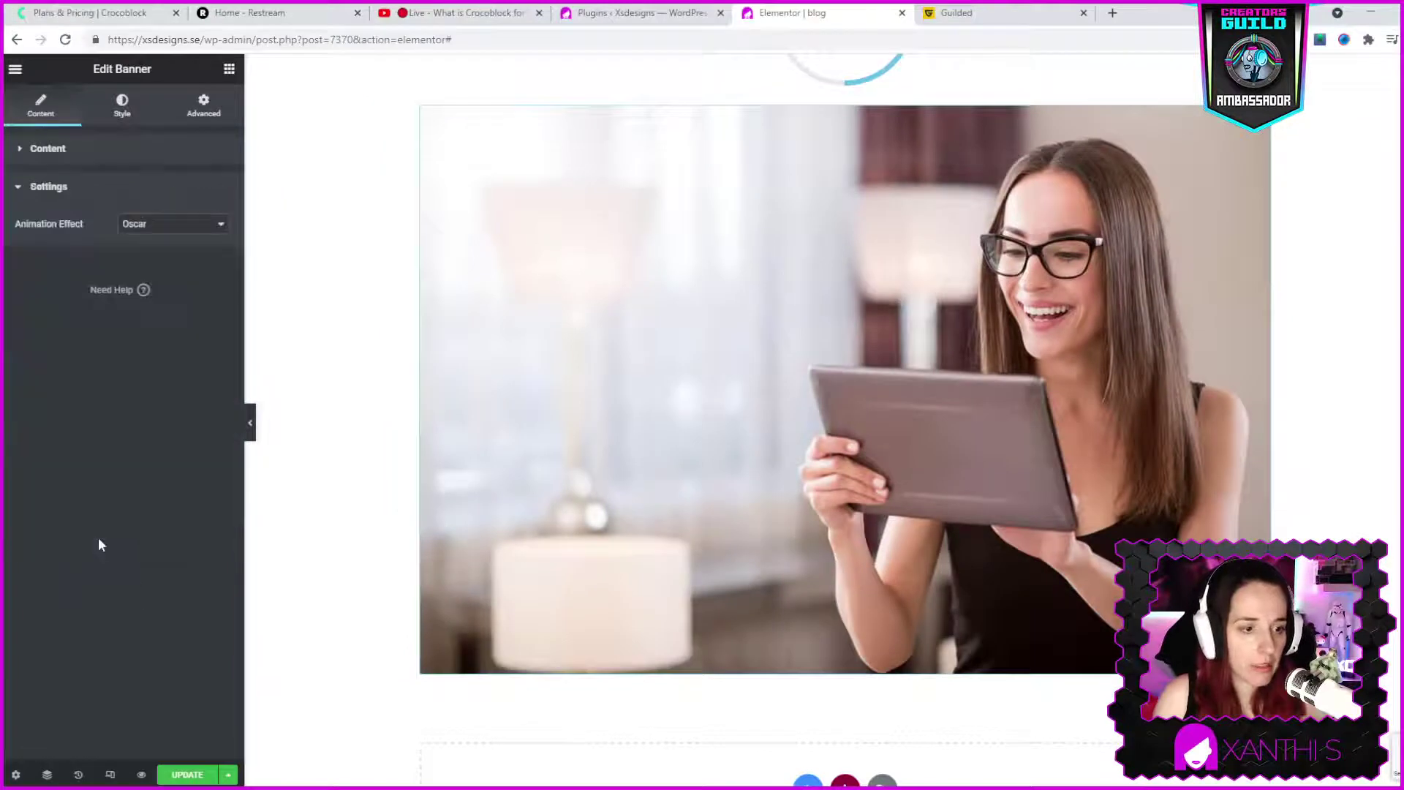
pyautogui.click(158, 252)
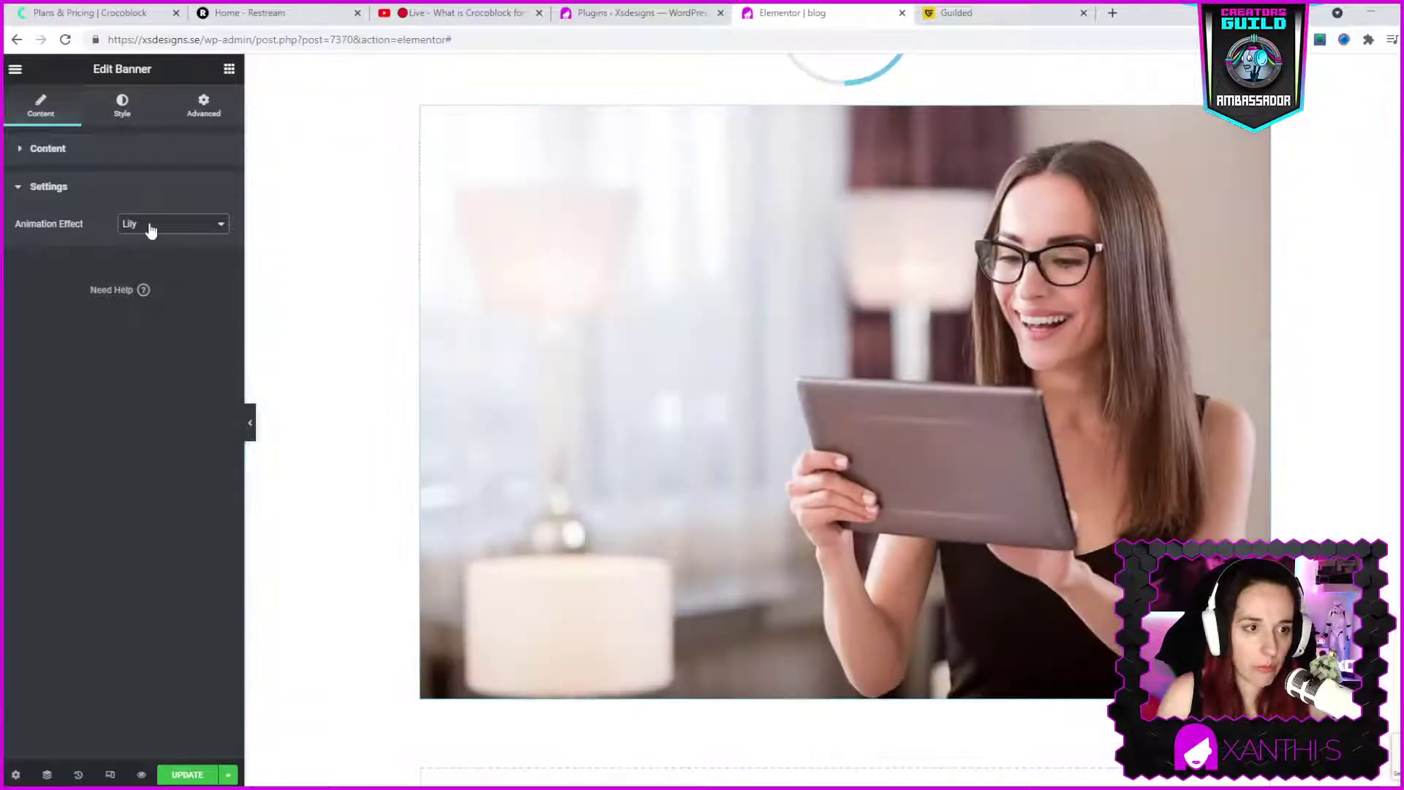
pyautogui.press('Down')
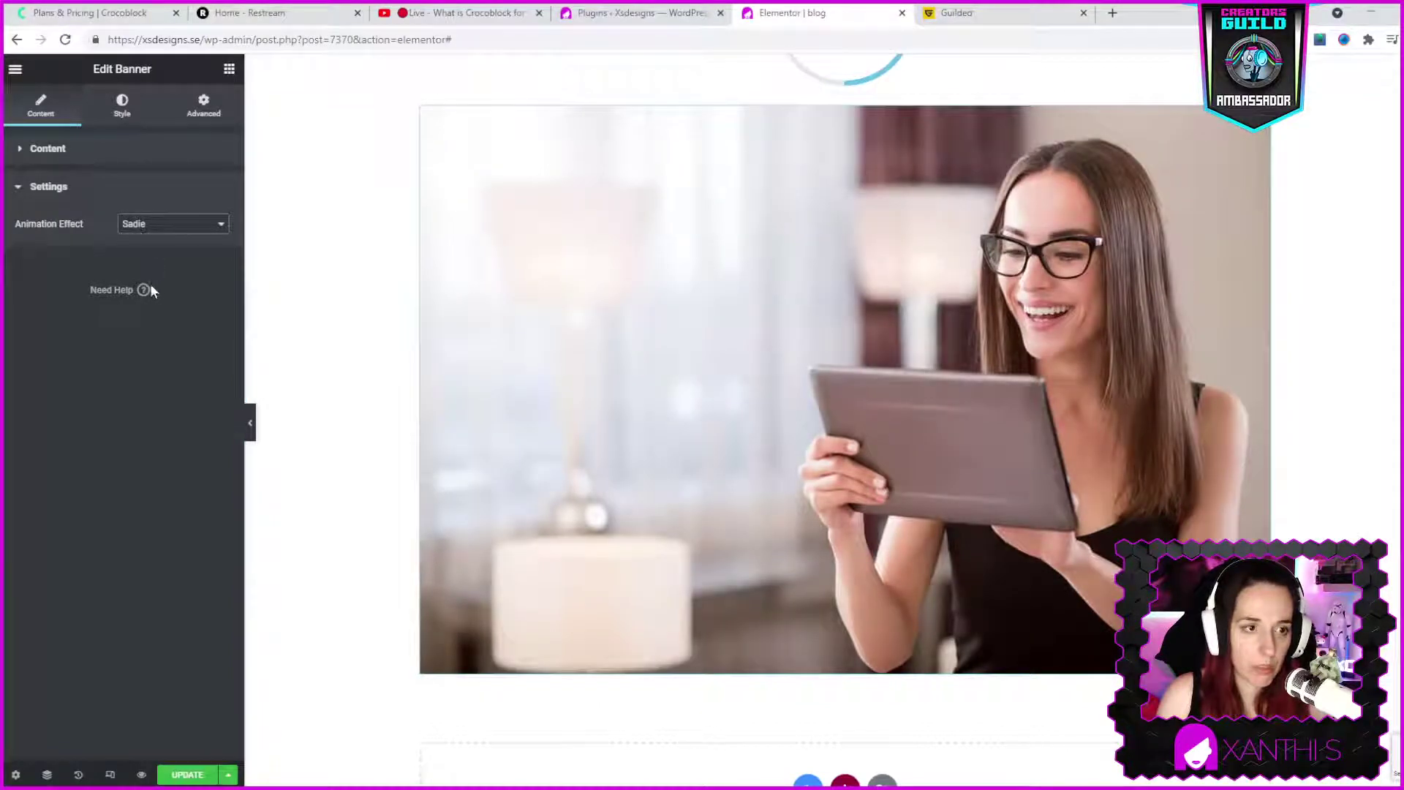
pyautogui.press('Down')
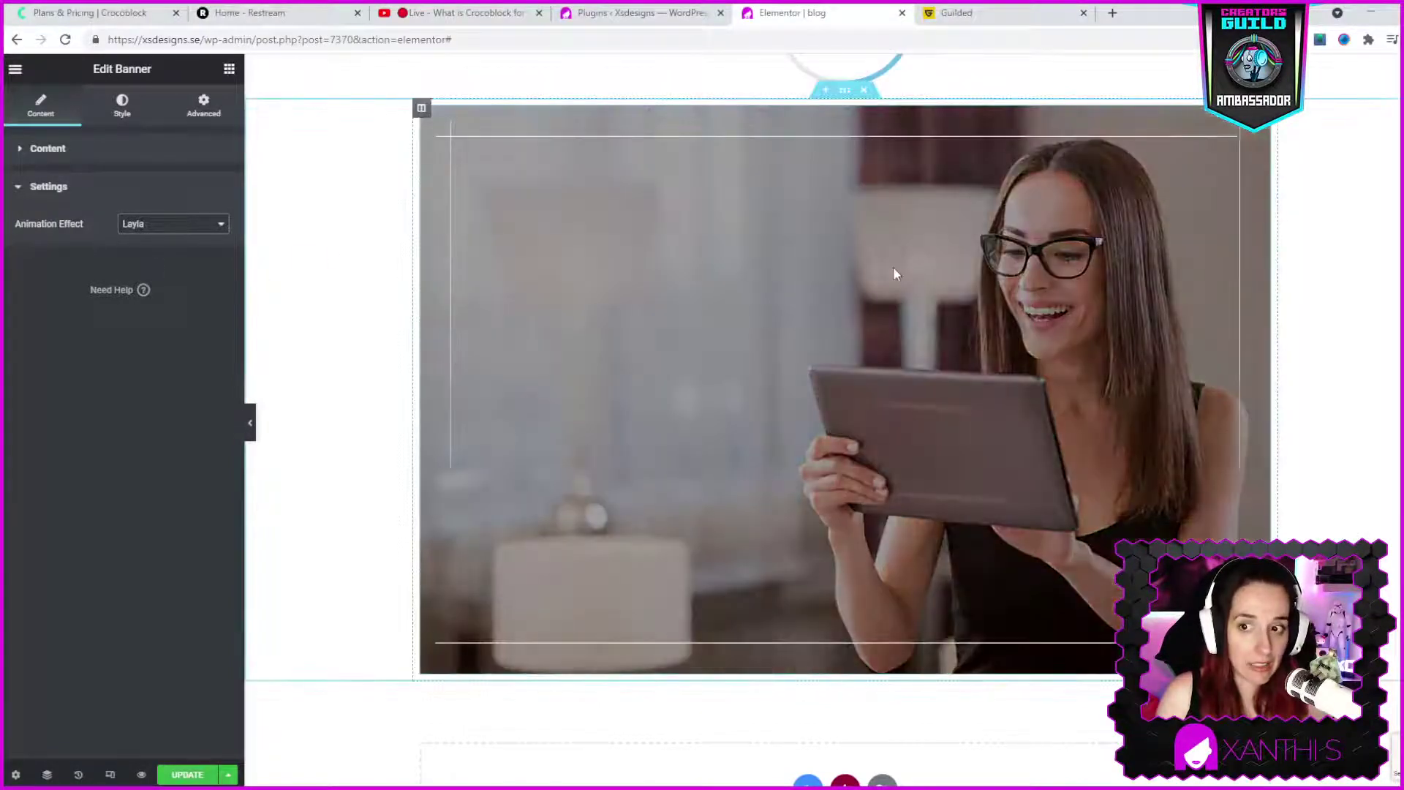
pyautogui.click(151, 225)
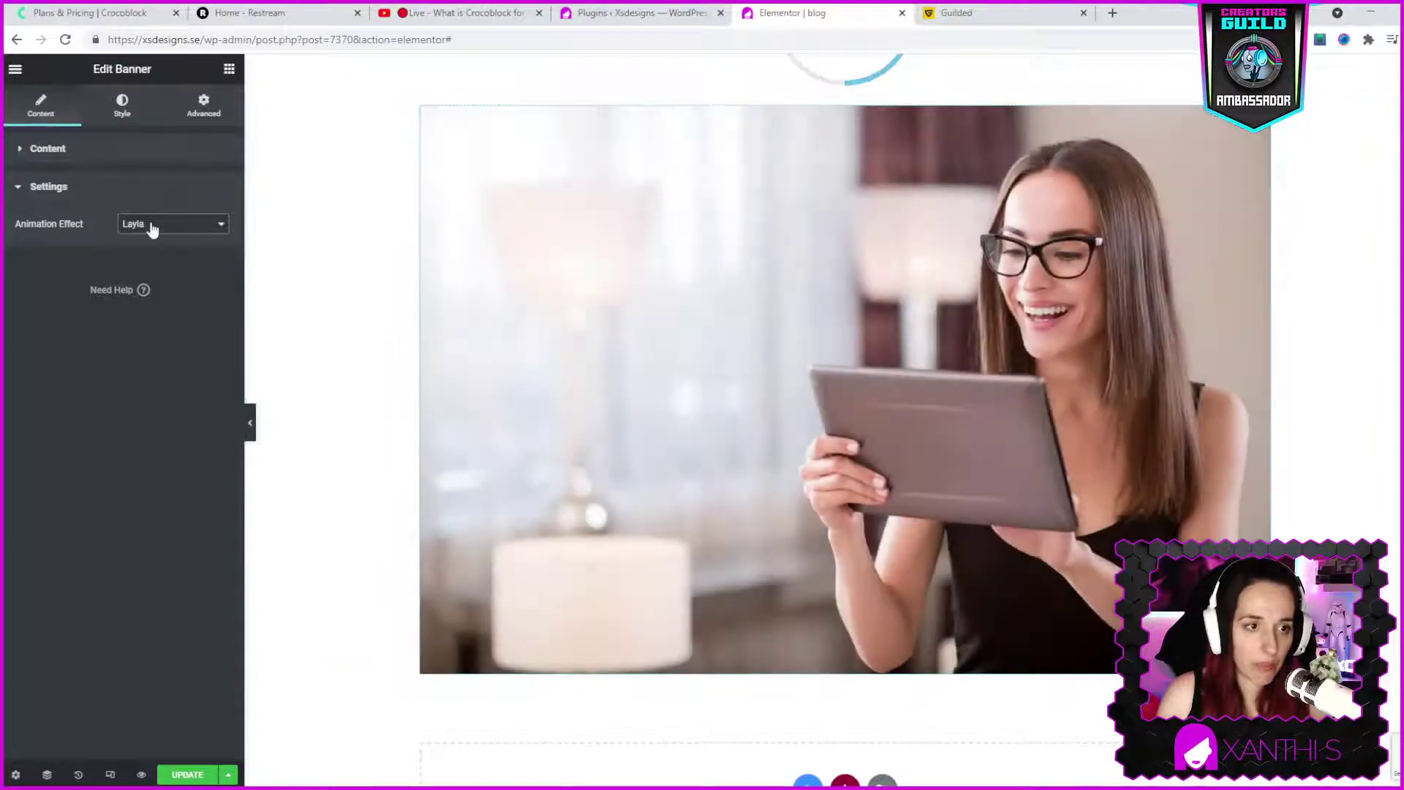
pyautogui.click(168, 307)
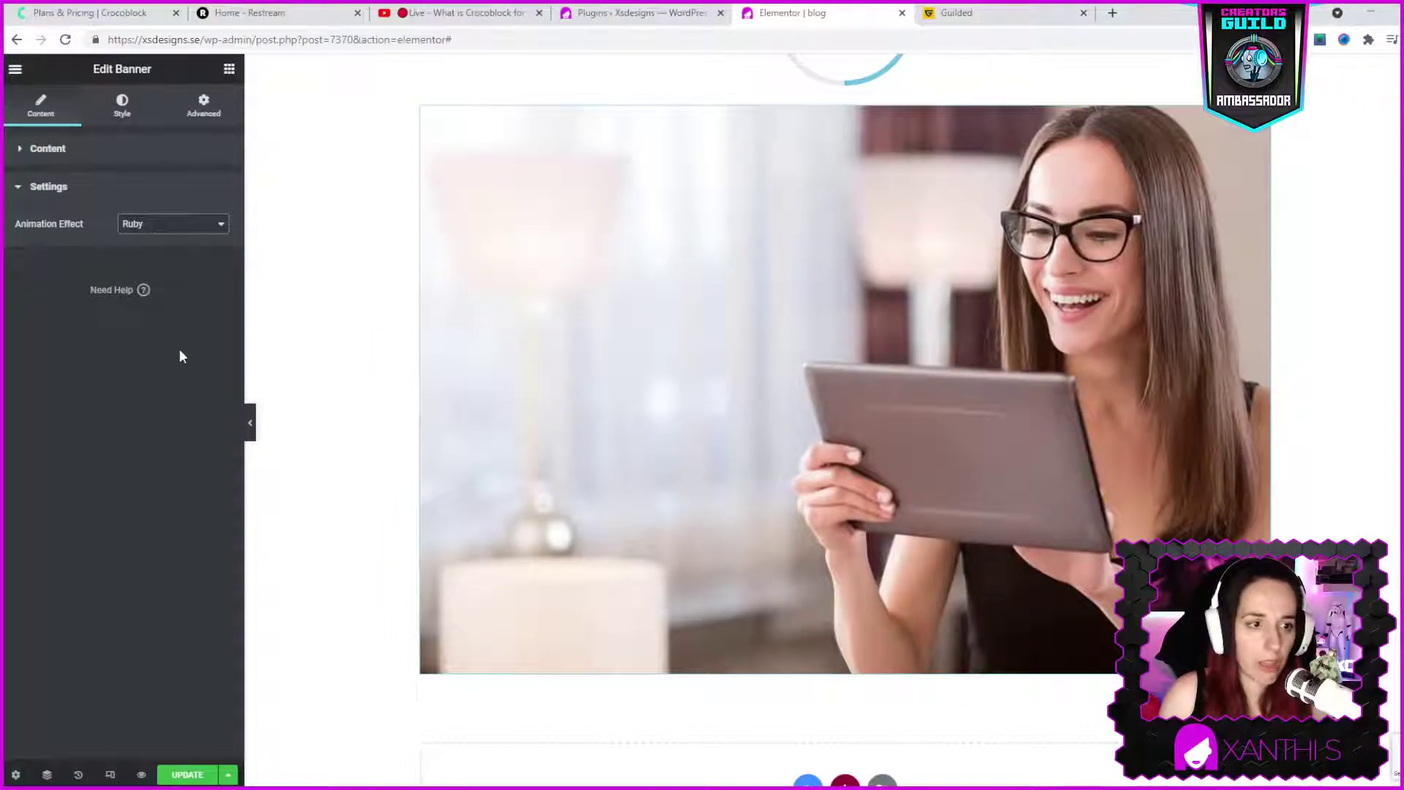
pyautogui.click(169, 341)
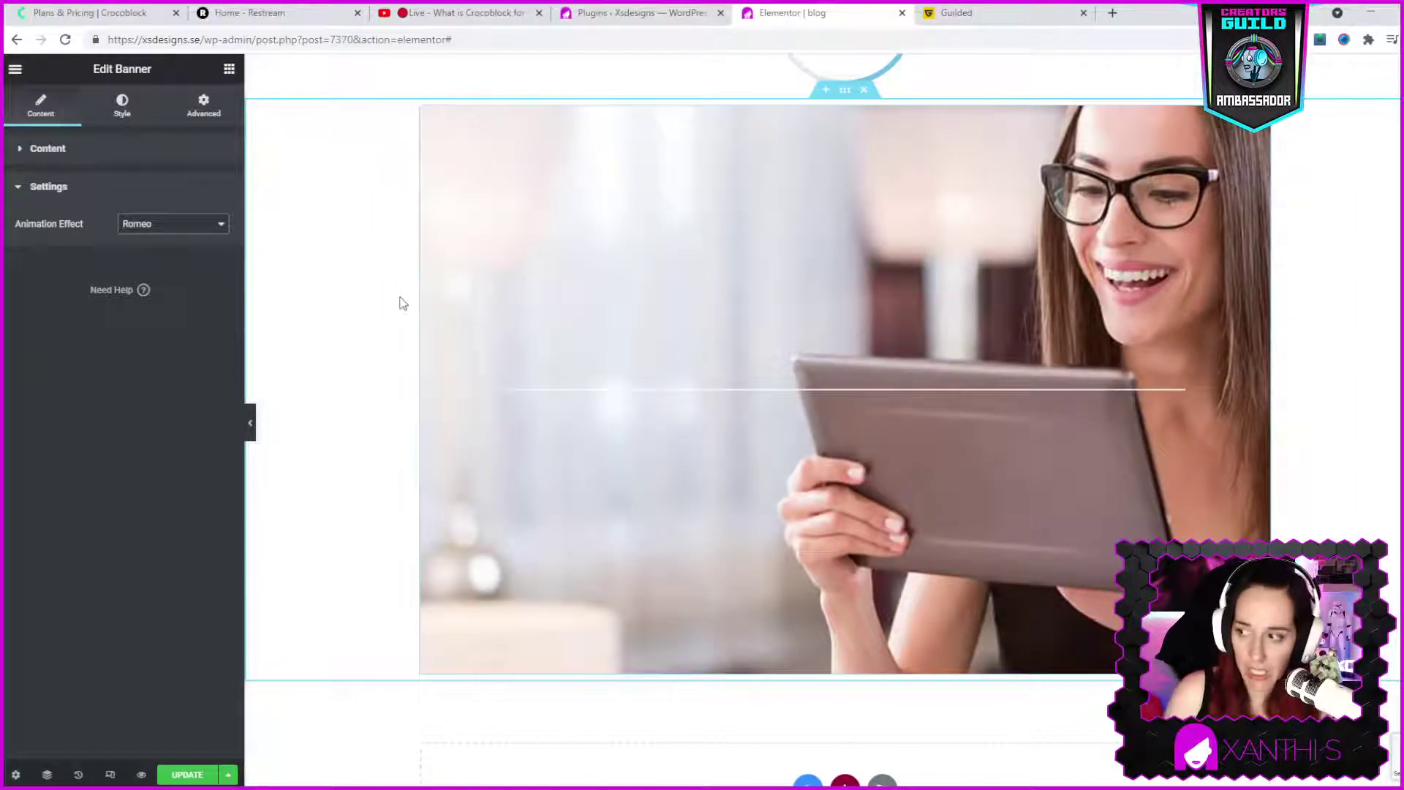
# - Add a JetElements Horizontal Timeline widget in the empty area below the banner
pyautogui.click(229, 70)
pyautogui.scroll(-10, 195, 724)
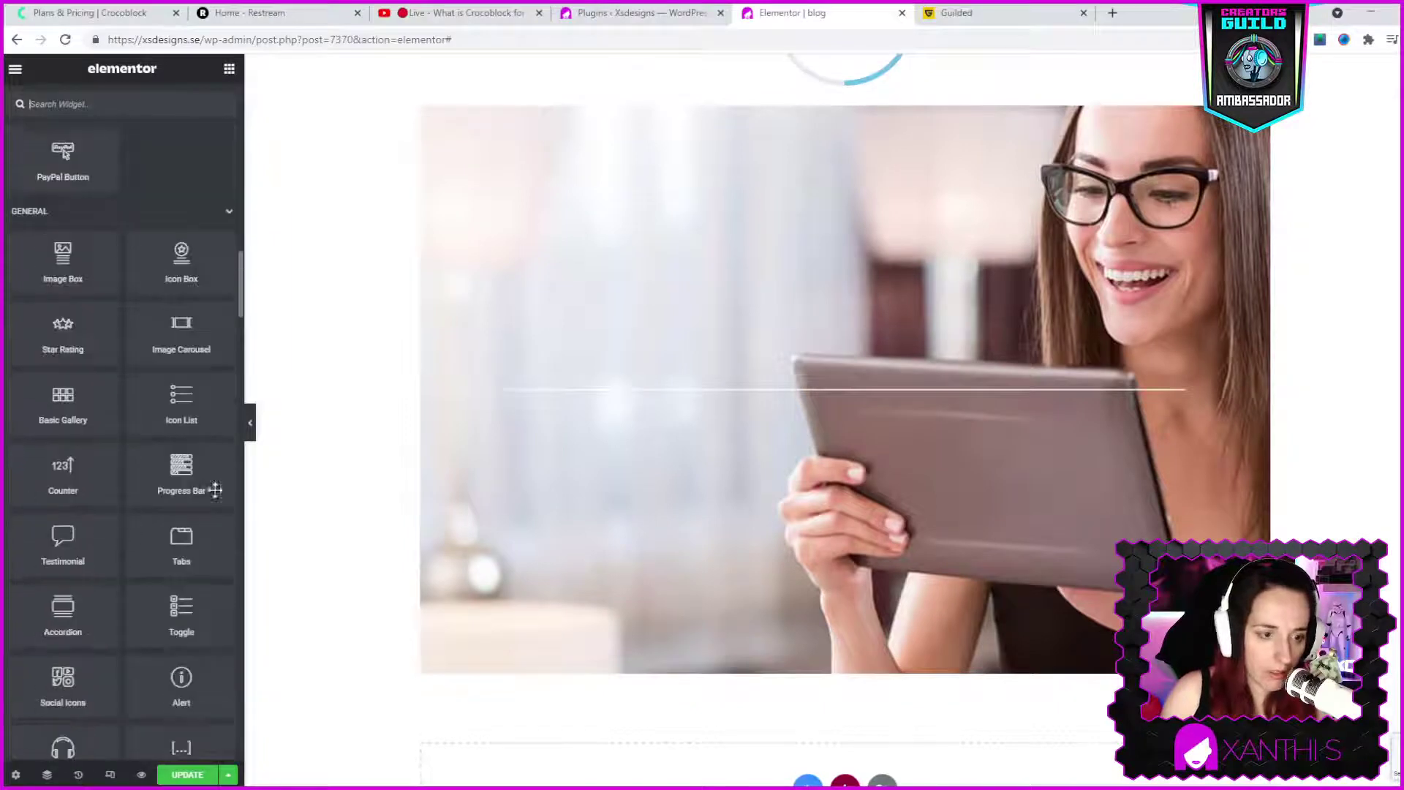
pyautogui.scroll(-15, 147, 485)
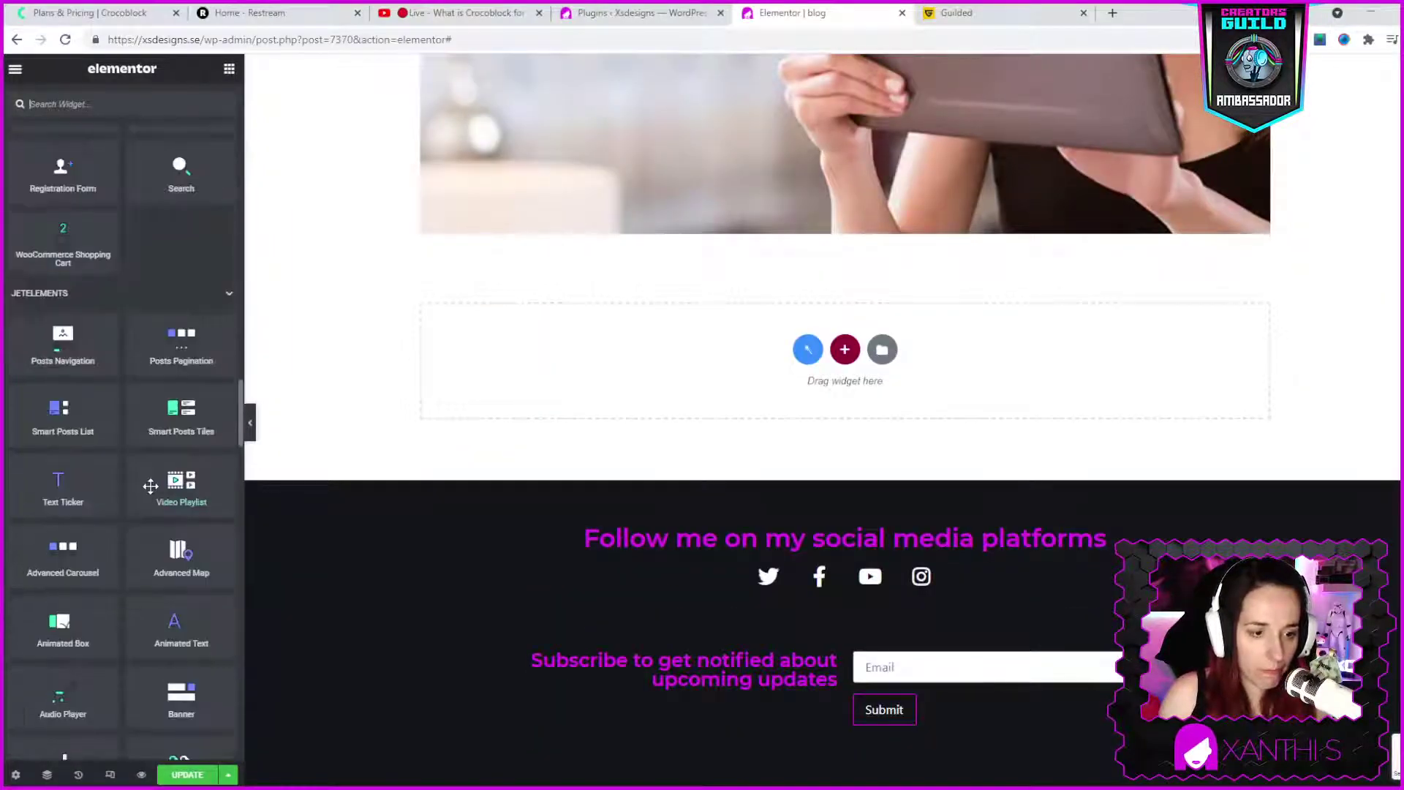
pyautogui.scroll(-3, 150, 486)
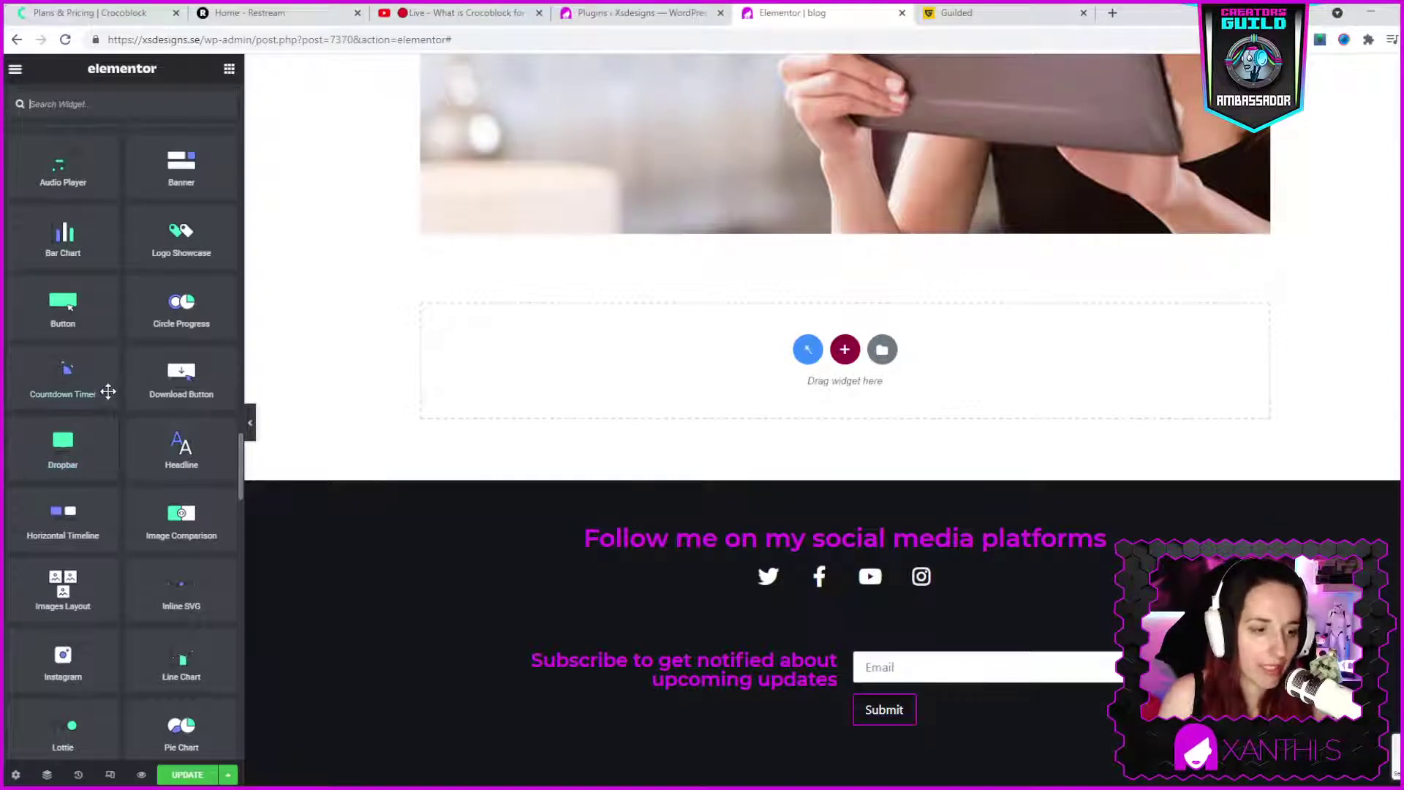
pyautogui.scroll(-1, 102, 395)
pyautogui.moveTo(59, 449); pyautogui.dragTo(1012, 385)
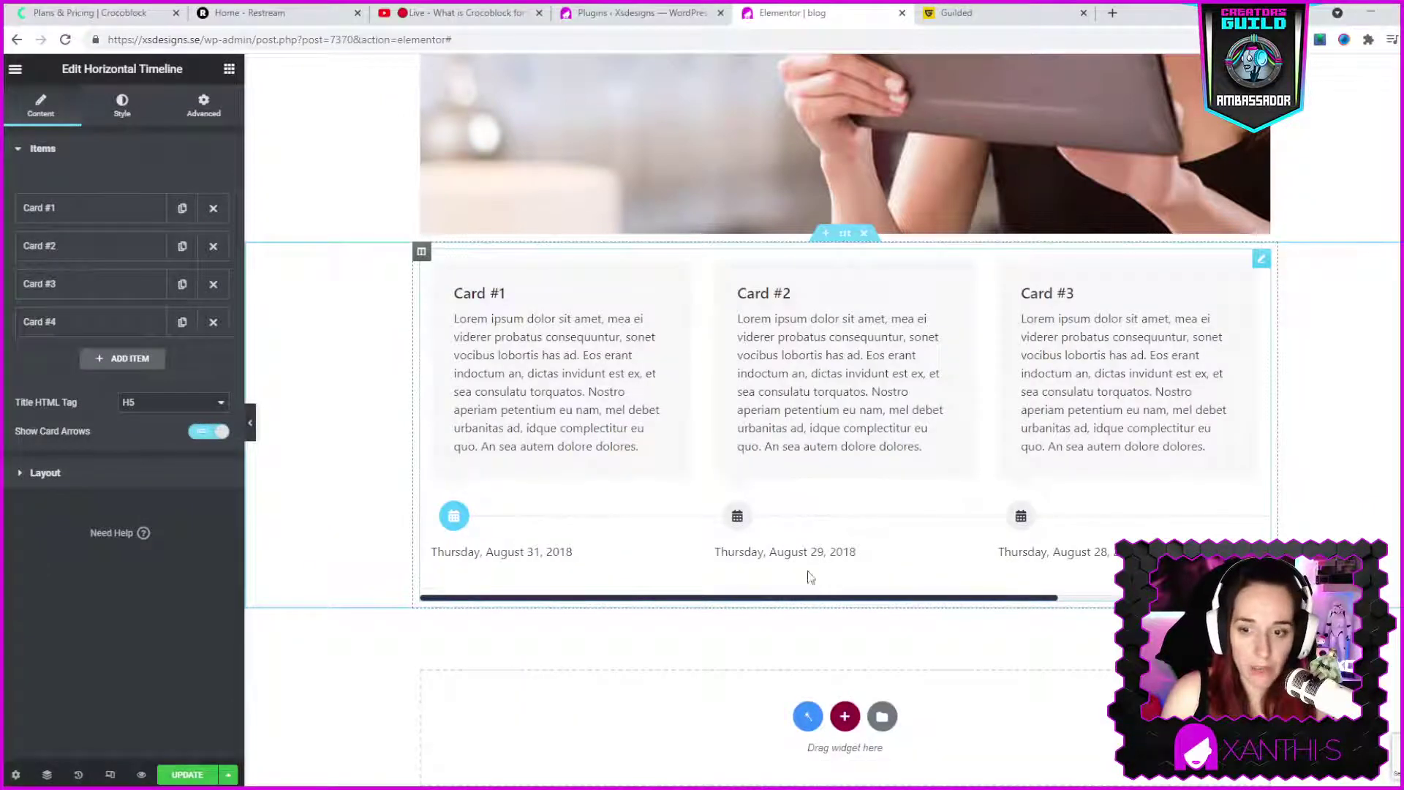
# - Slide the horizontal timeline back and forth to preview its cards
pyautogui.moveTo(803, 603); pyautogui.dragTo(603, 575)
pyautogui.moveTo(869, 593); pyautogui.dragTo(1081, 594)
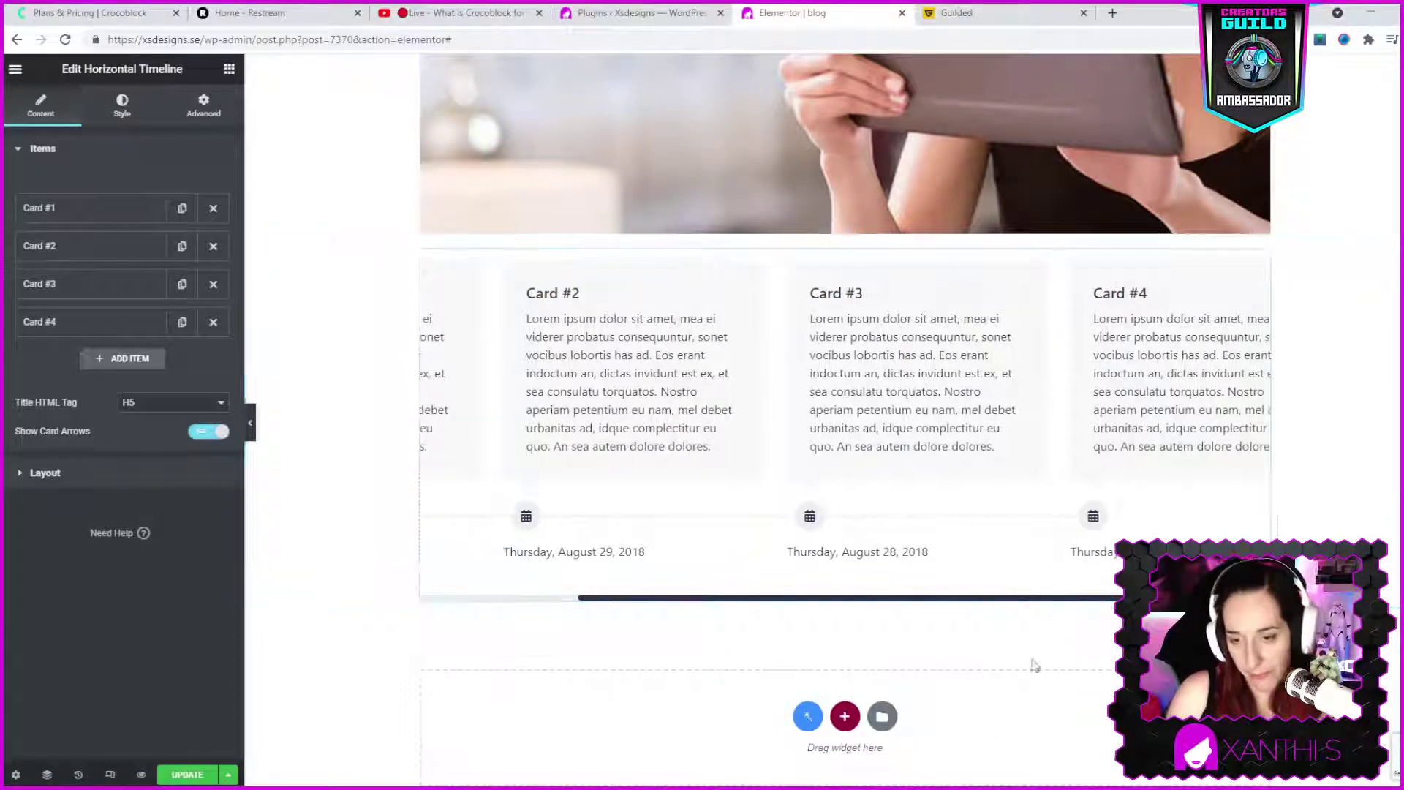
# - Add a JetElements Line Chart widget in the empty area below the horizontal timeline
pyautogui.scroll(-4, 805, 629)
pyautogui.click(229, 68)
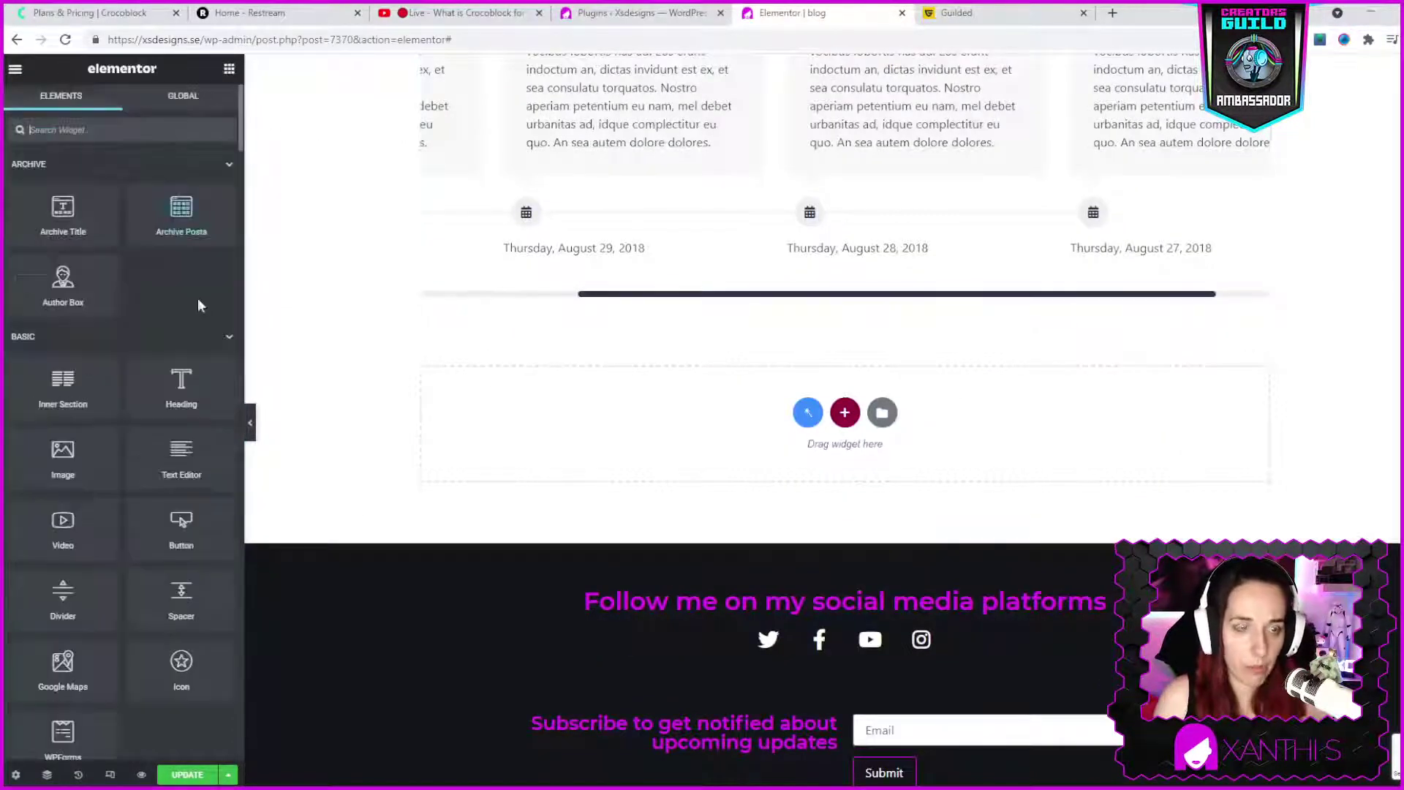
pyautogui.scroll(-20, 182, 462)
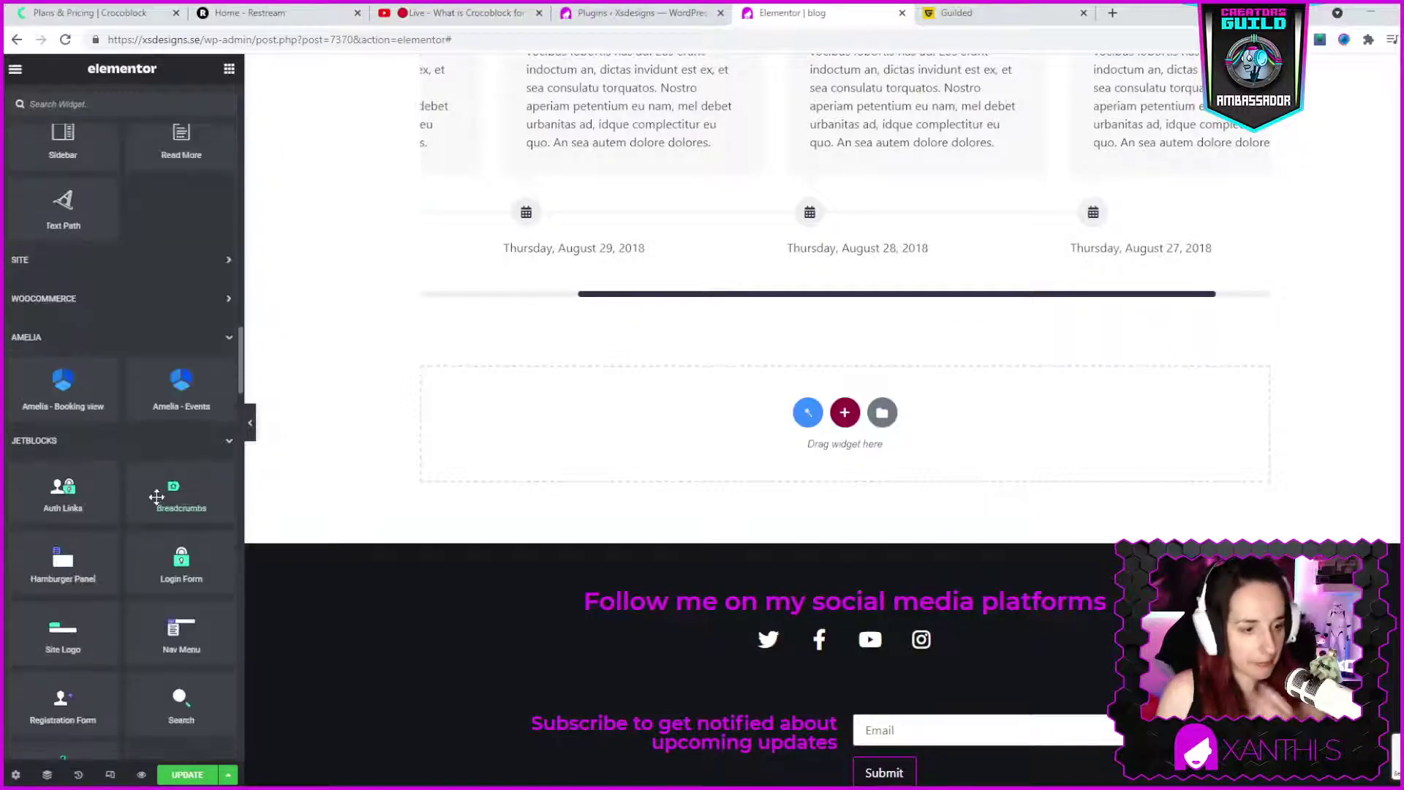
pyautogui.scroll(-6, 189, 480)
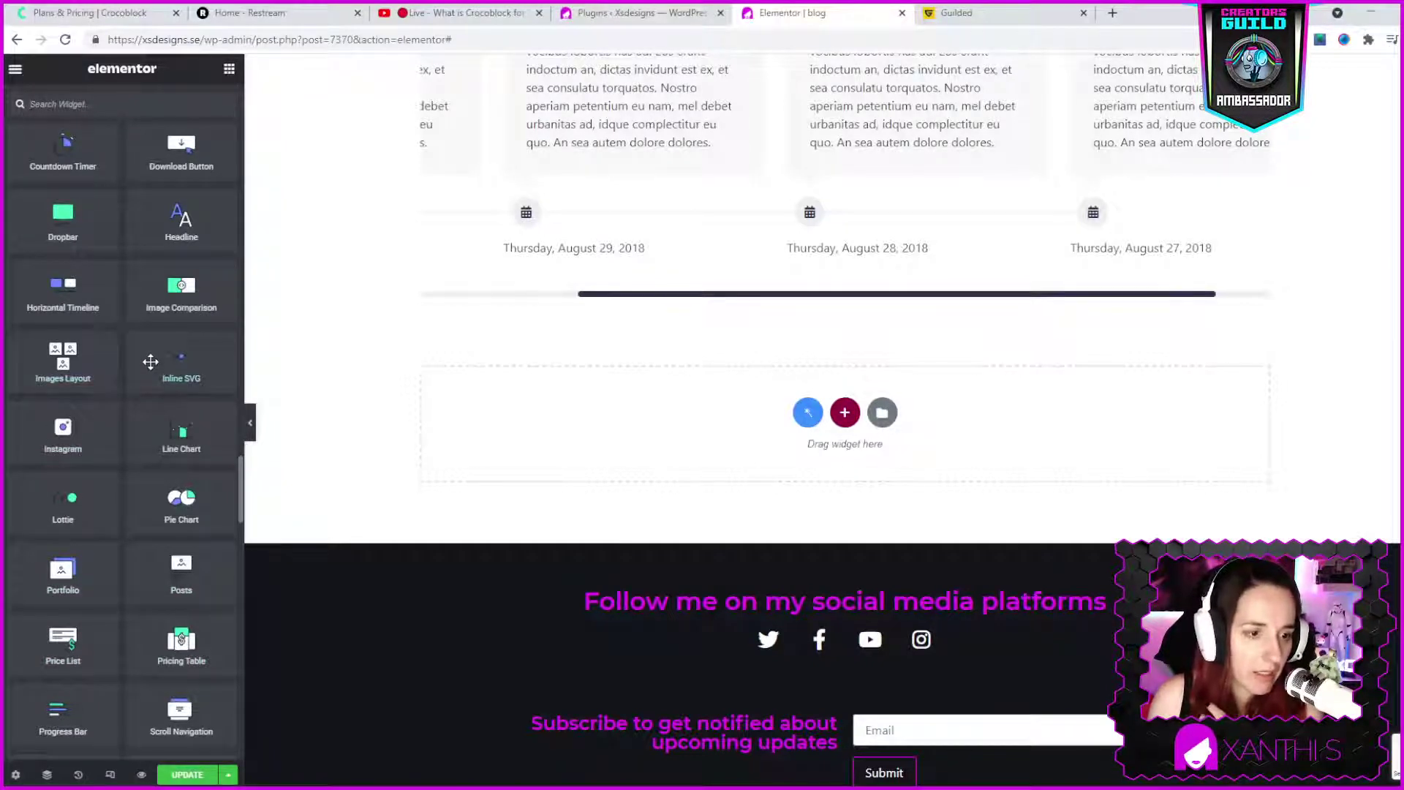
pyautogui.moveTo(165, 437); pyautogui.dragTo(859, 431)
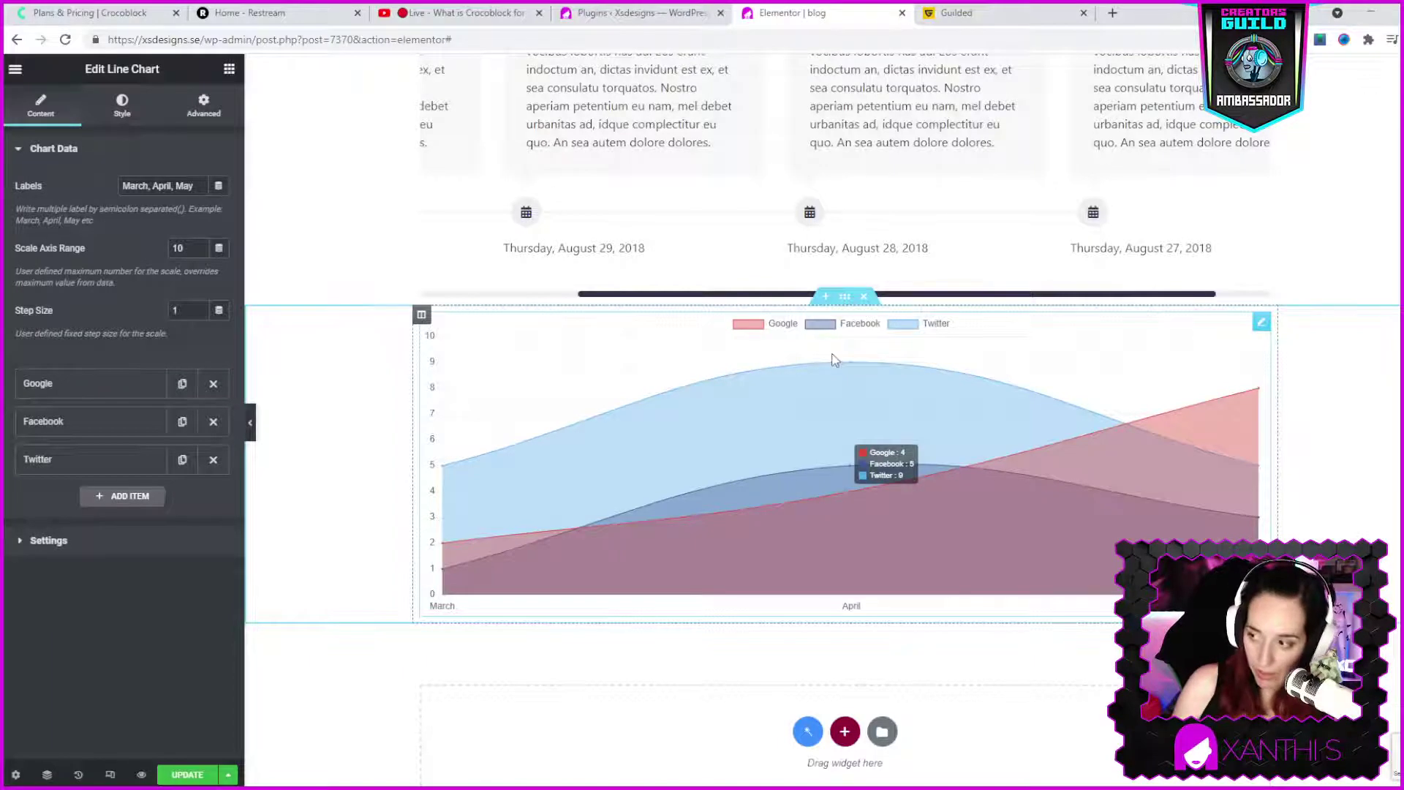
# - Add a Calendar widget from the Listing Elements below the line chart and open its listing selection
pyautogui.scroll(-2, 821, 429)
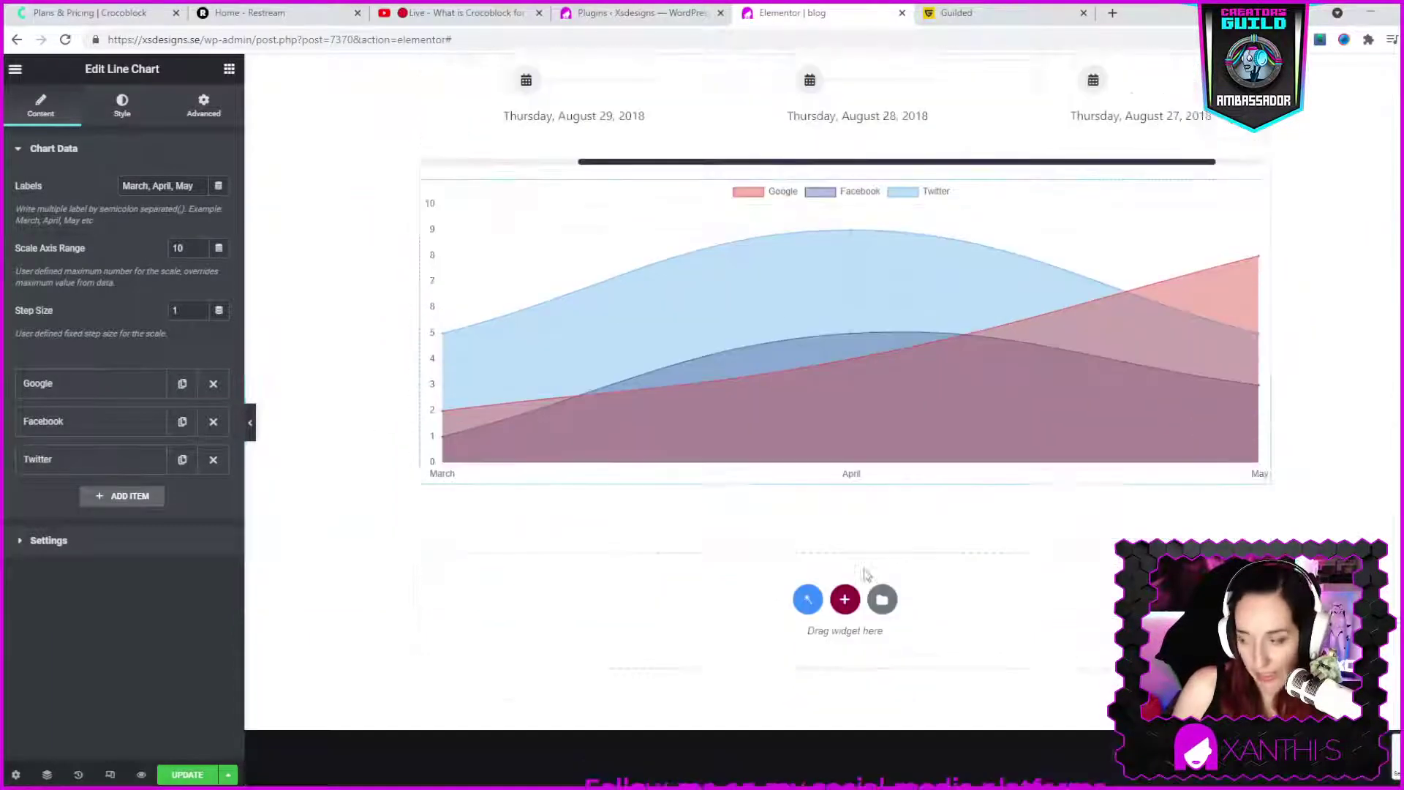
pyautogui.click(229, 68)
pyautogui.scroll(-15, 154, 616)
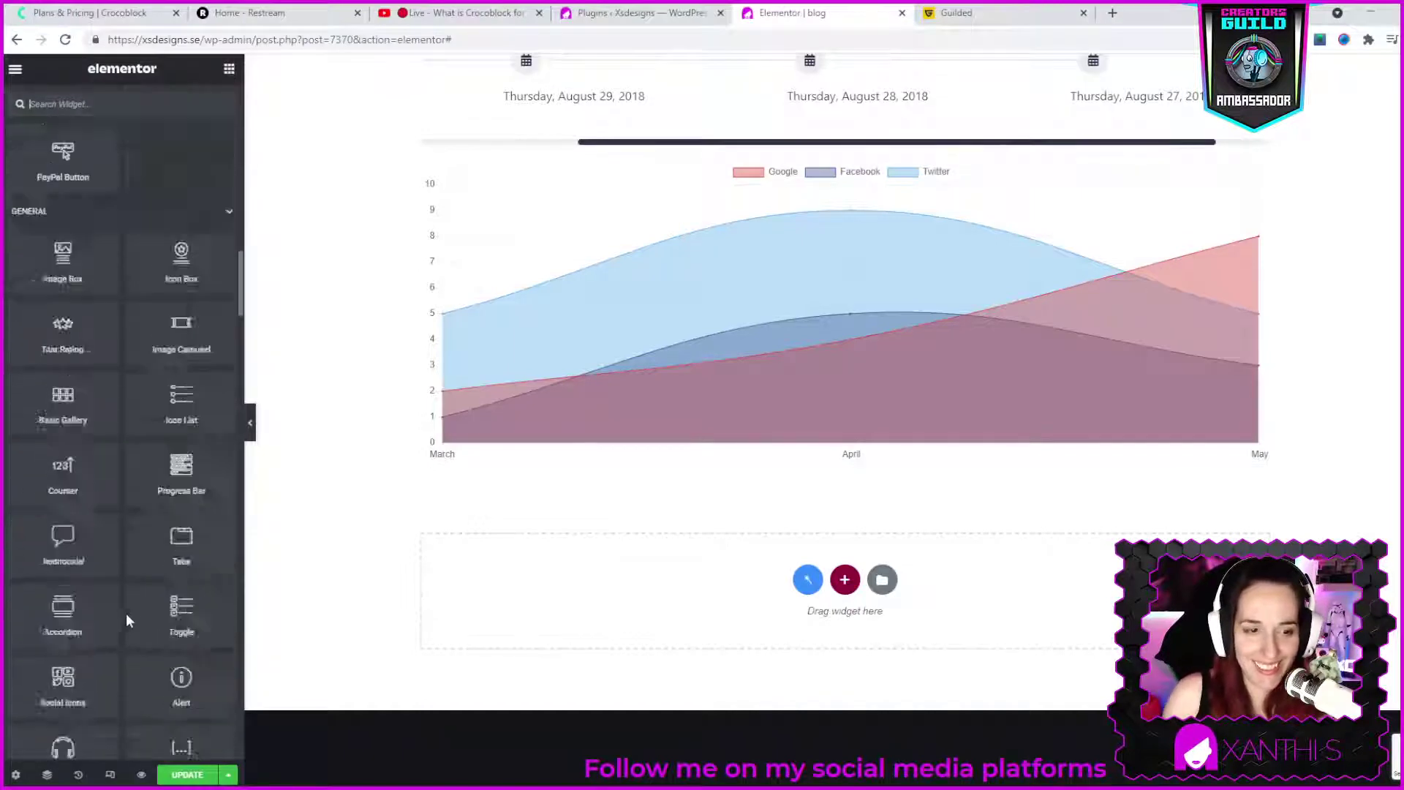
pyautogui.scroll(-10, 153, 616)
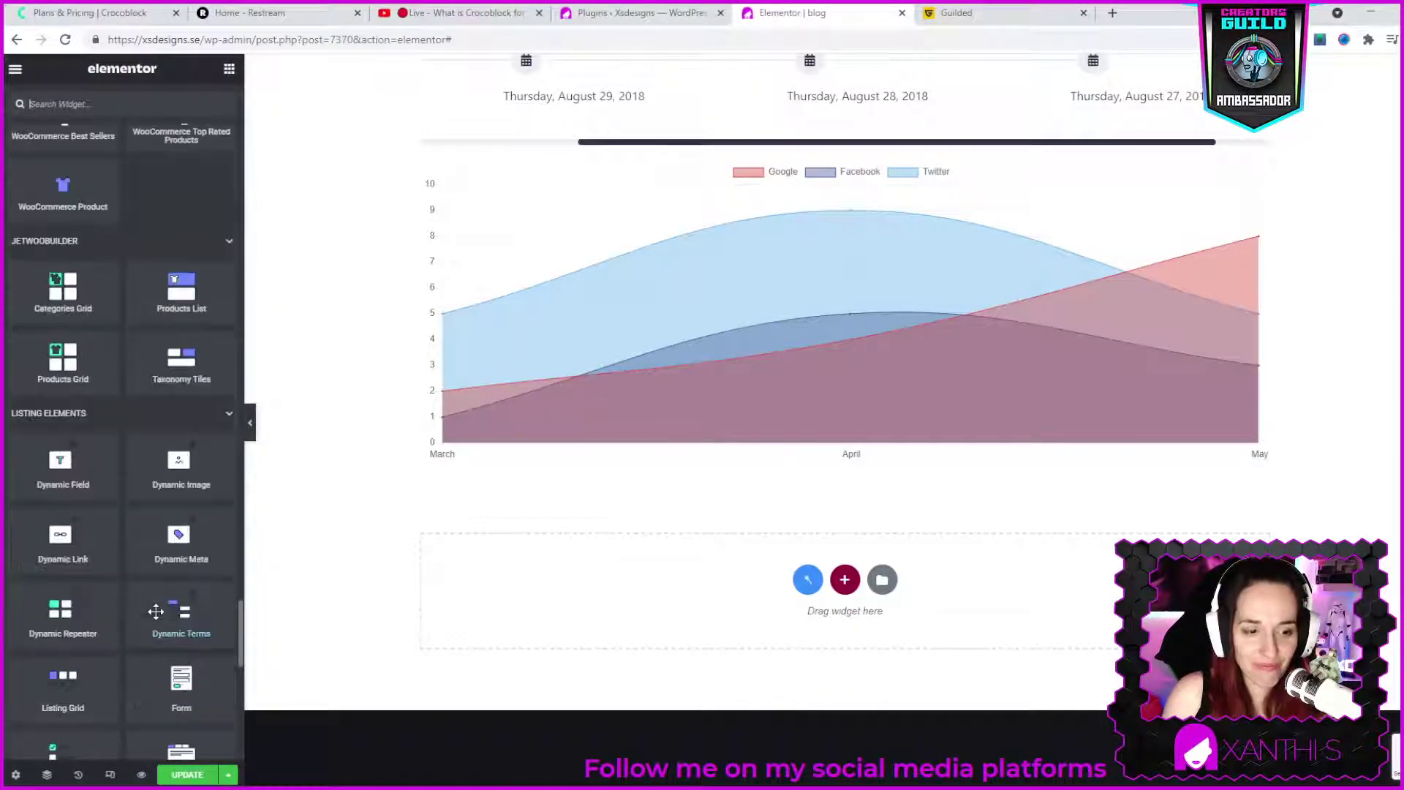
pyautogui.scroll(-4, 170, 506)
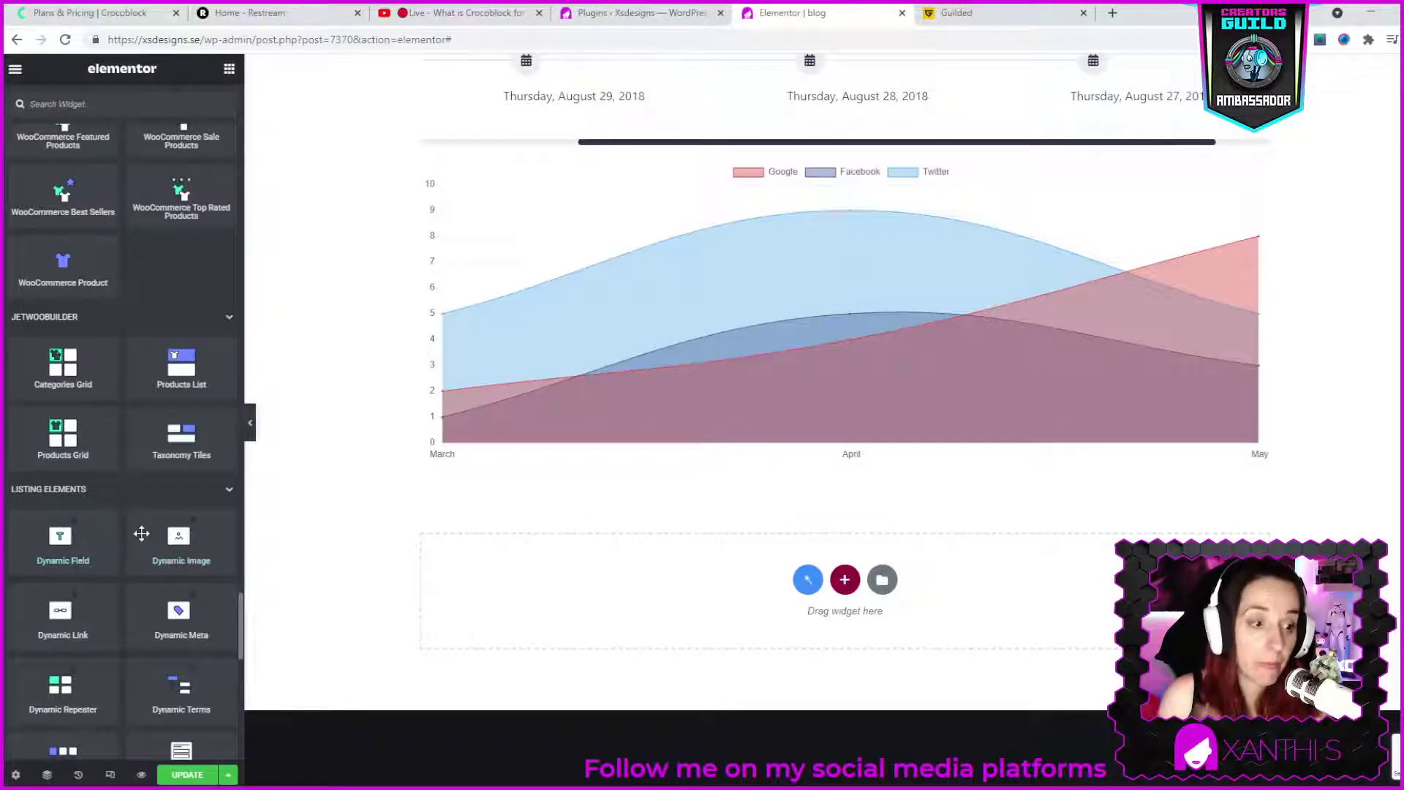
pyautogui.scroll(-1, 141, 531)
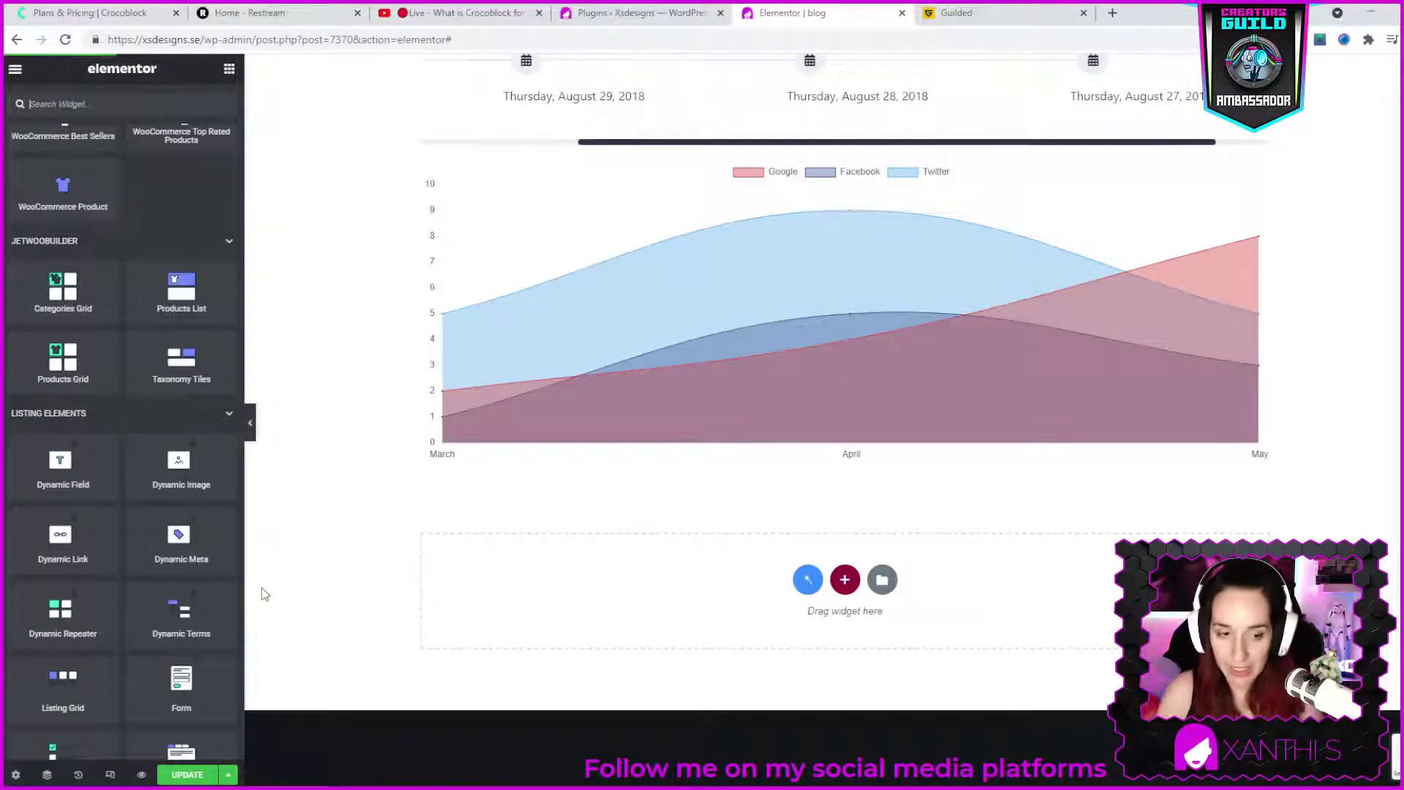
pyautogui.scroll(-2, 191, 576)
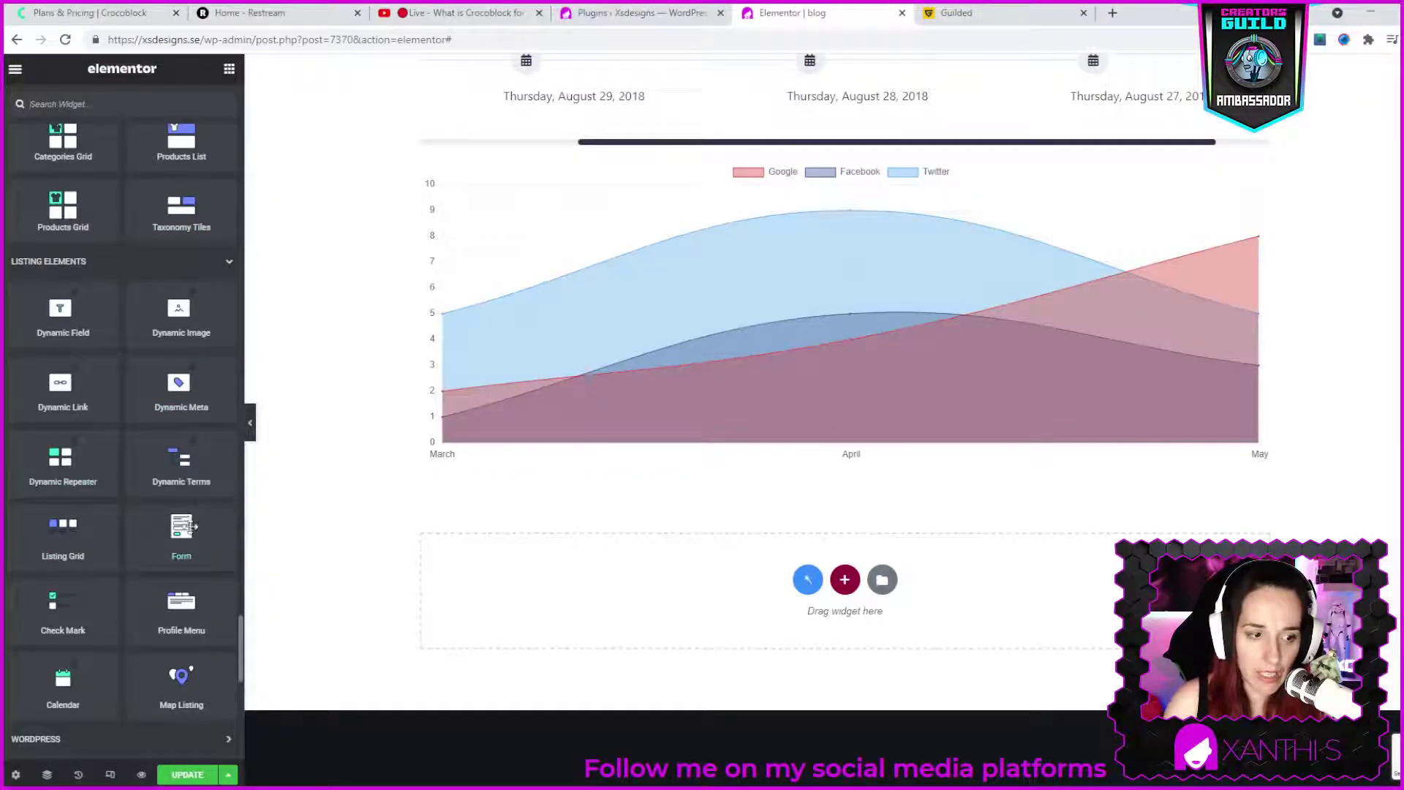
pyautogui.scroll(-2, 146, 593)
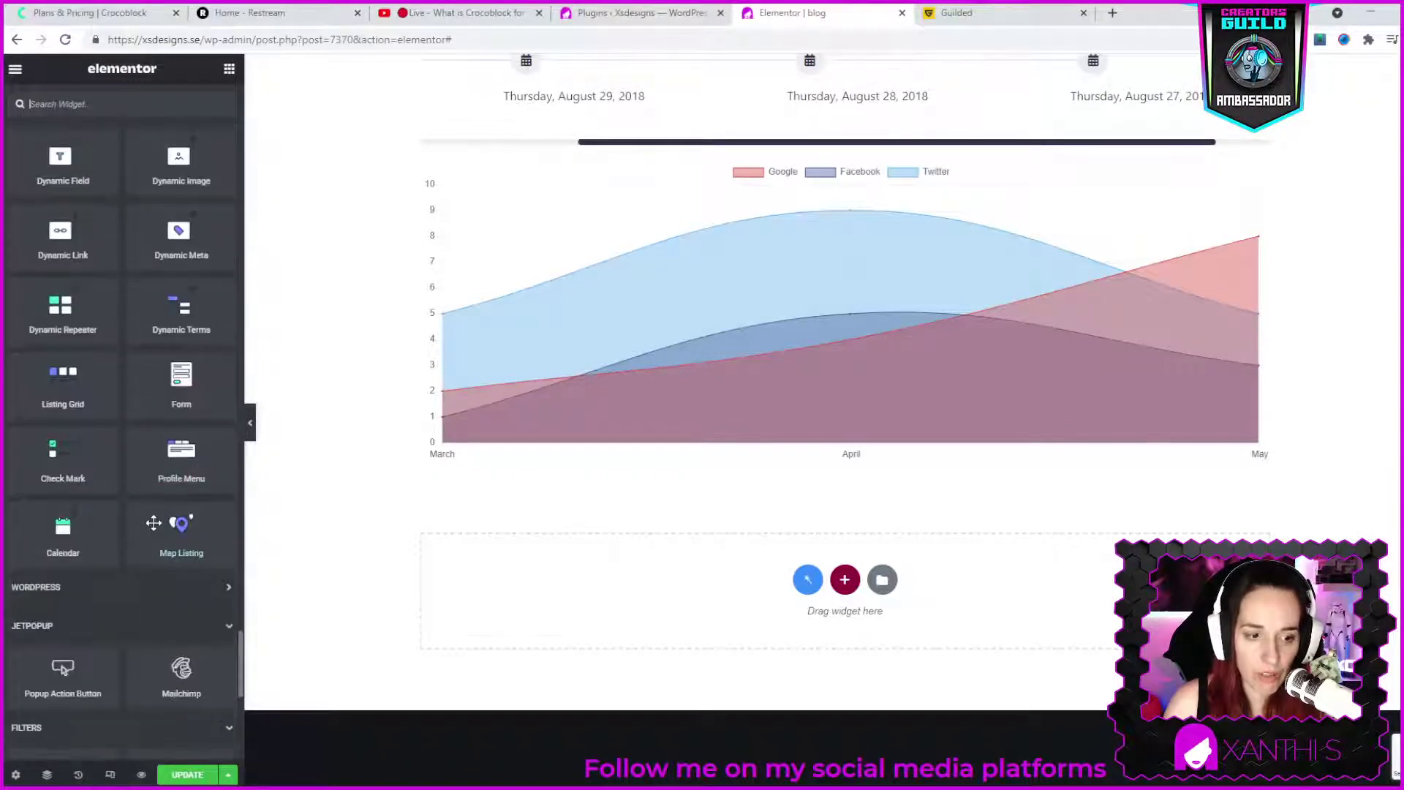
pyautogui.moveTo(61, 553); pyautogui.dragTo(887, 618)
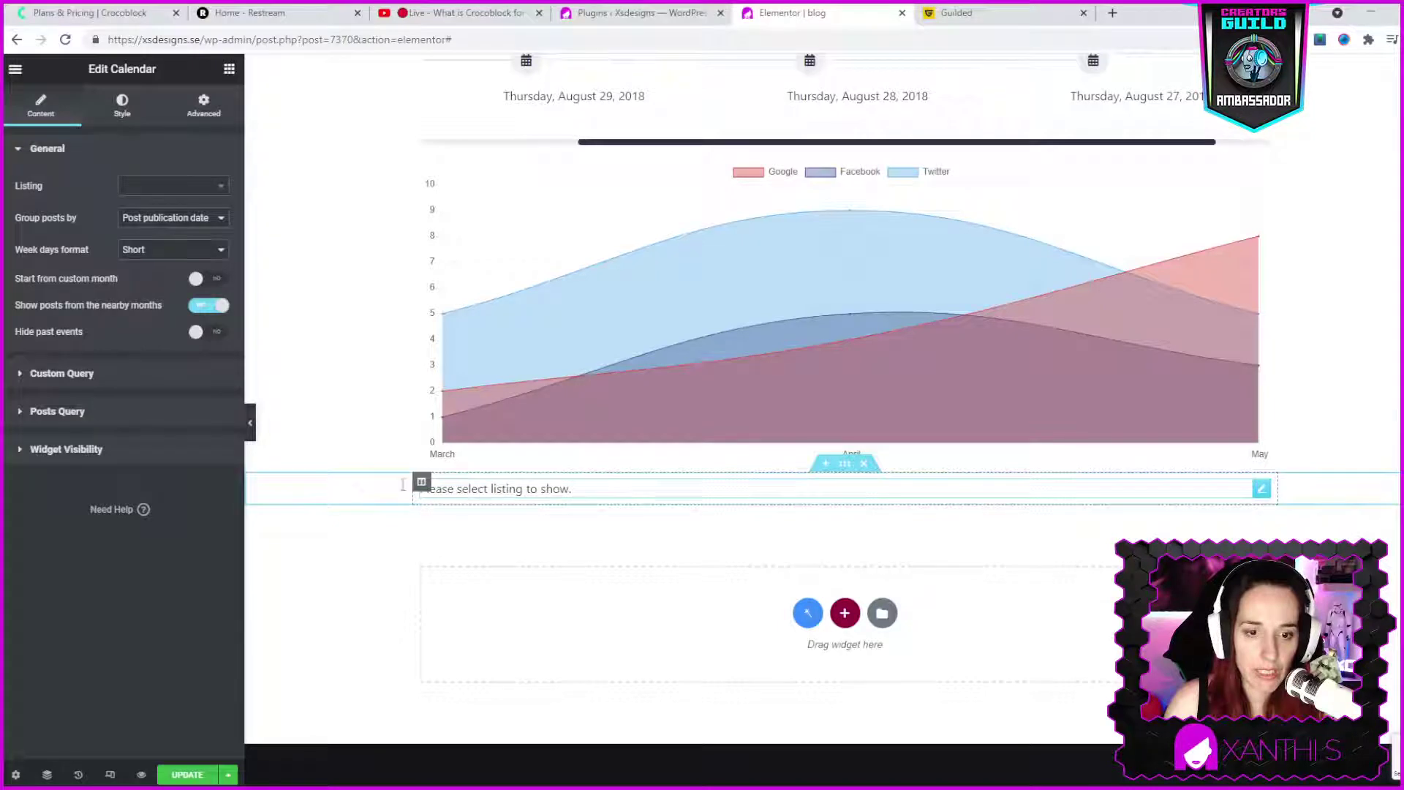
pyautogui.click(133, 189)
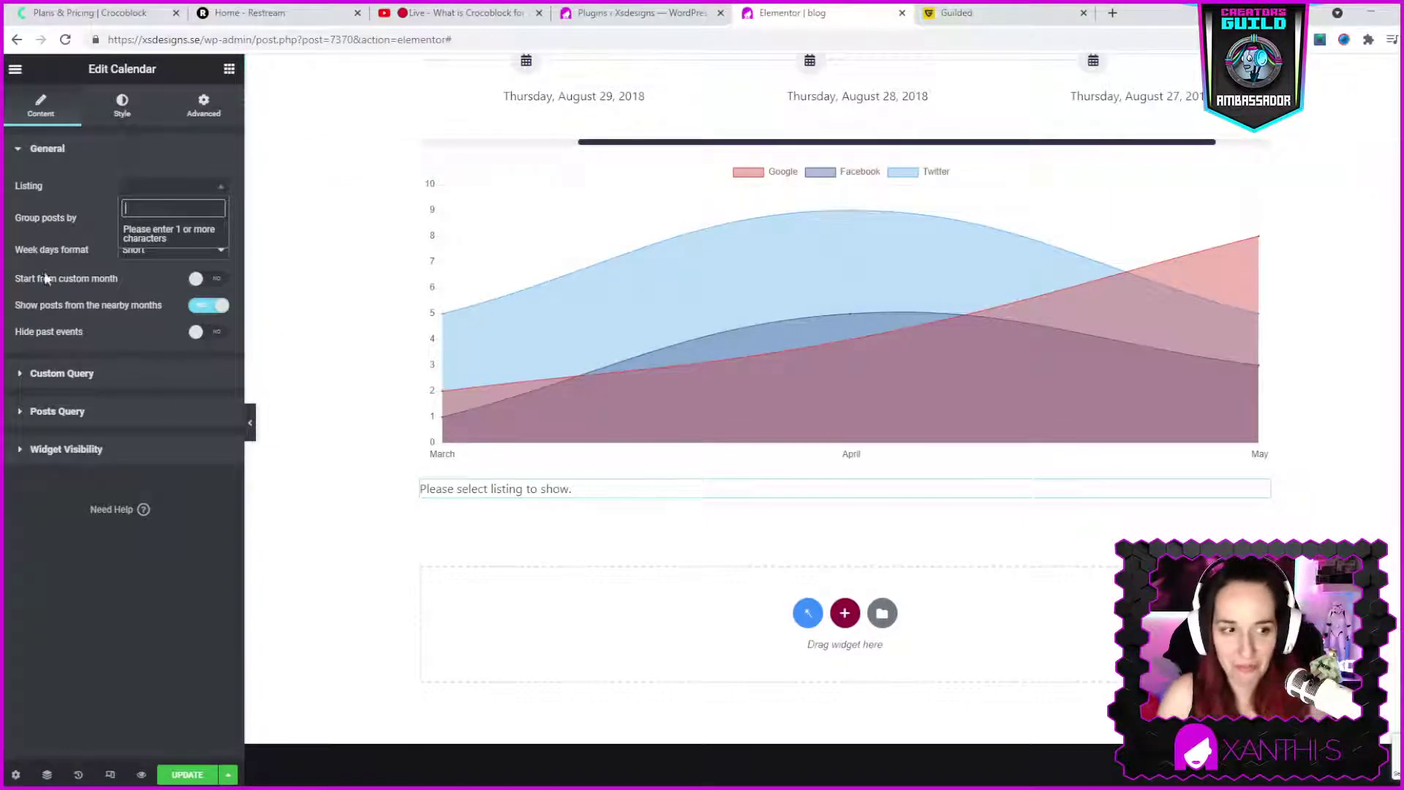
# - Add an Unfold widget in the empty area below the calendar widget
pyautogui.click(229, 68)
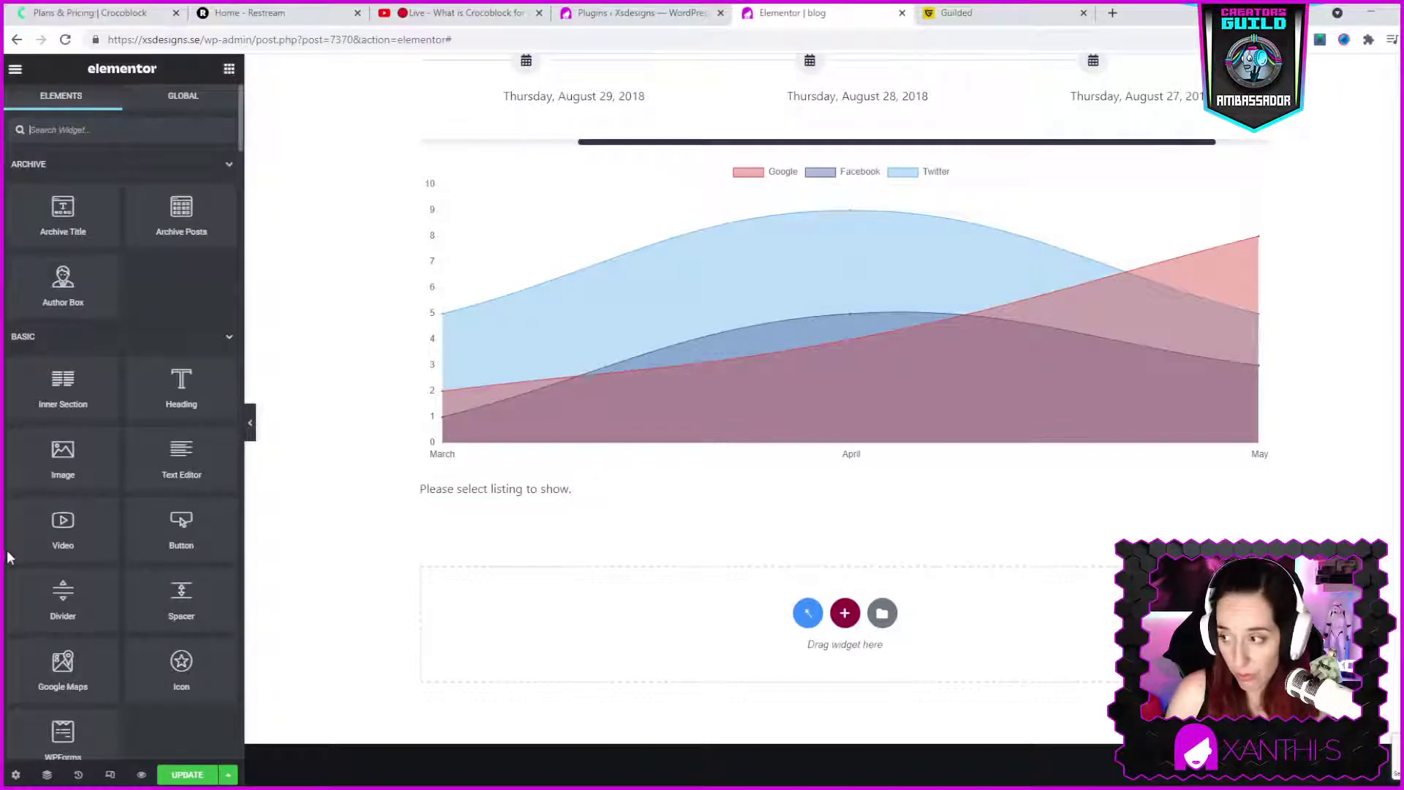
pyautogui.scroll(-10, 7, 578)
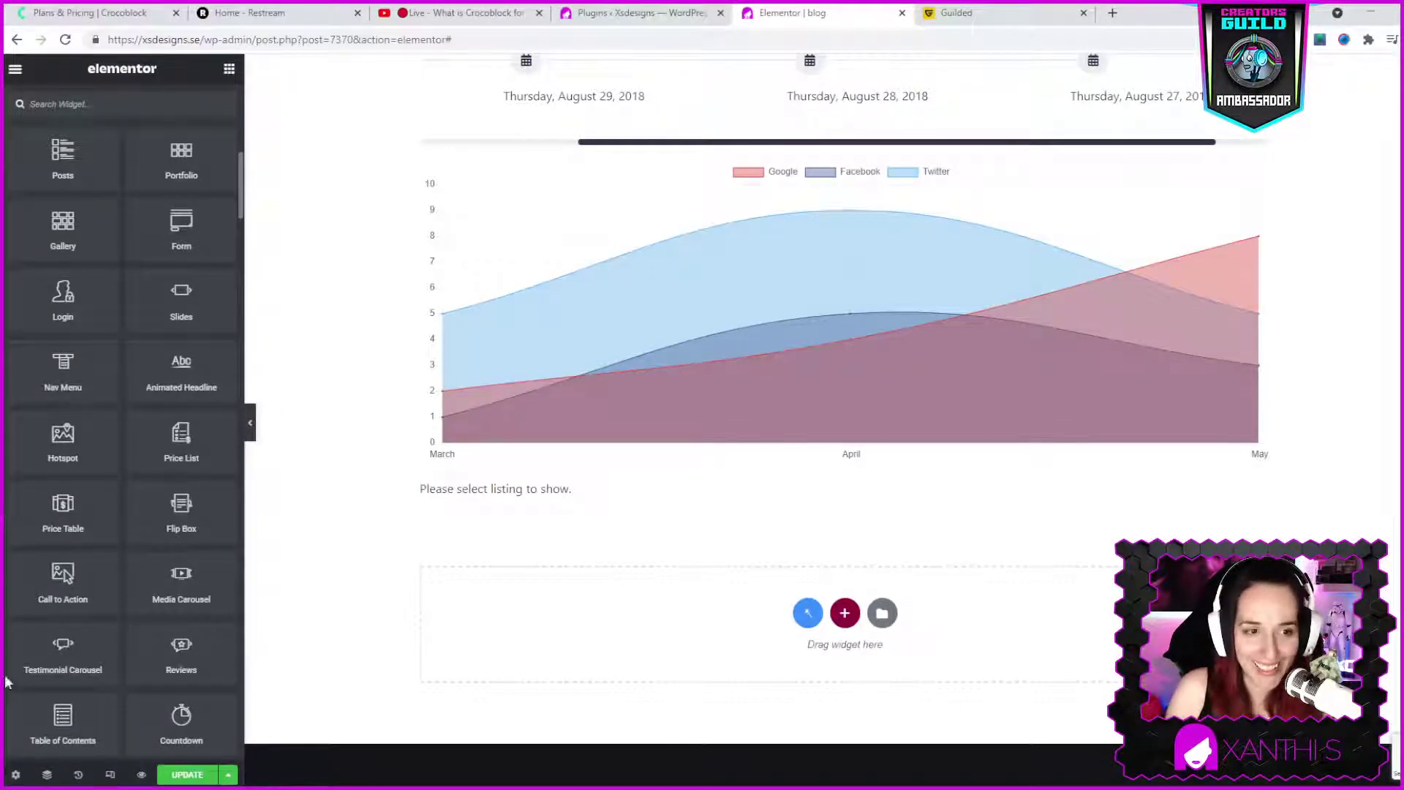
pyautogui.scroll(-4, 173, 560)
pyautogui.scroll(-15, 173, 560)
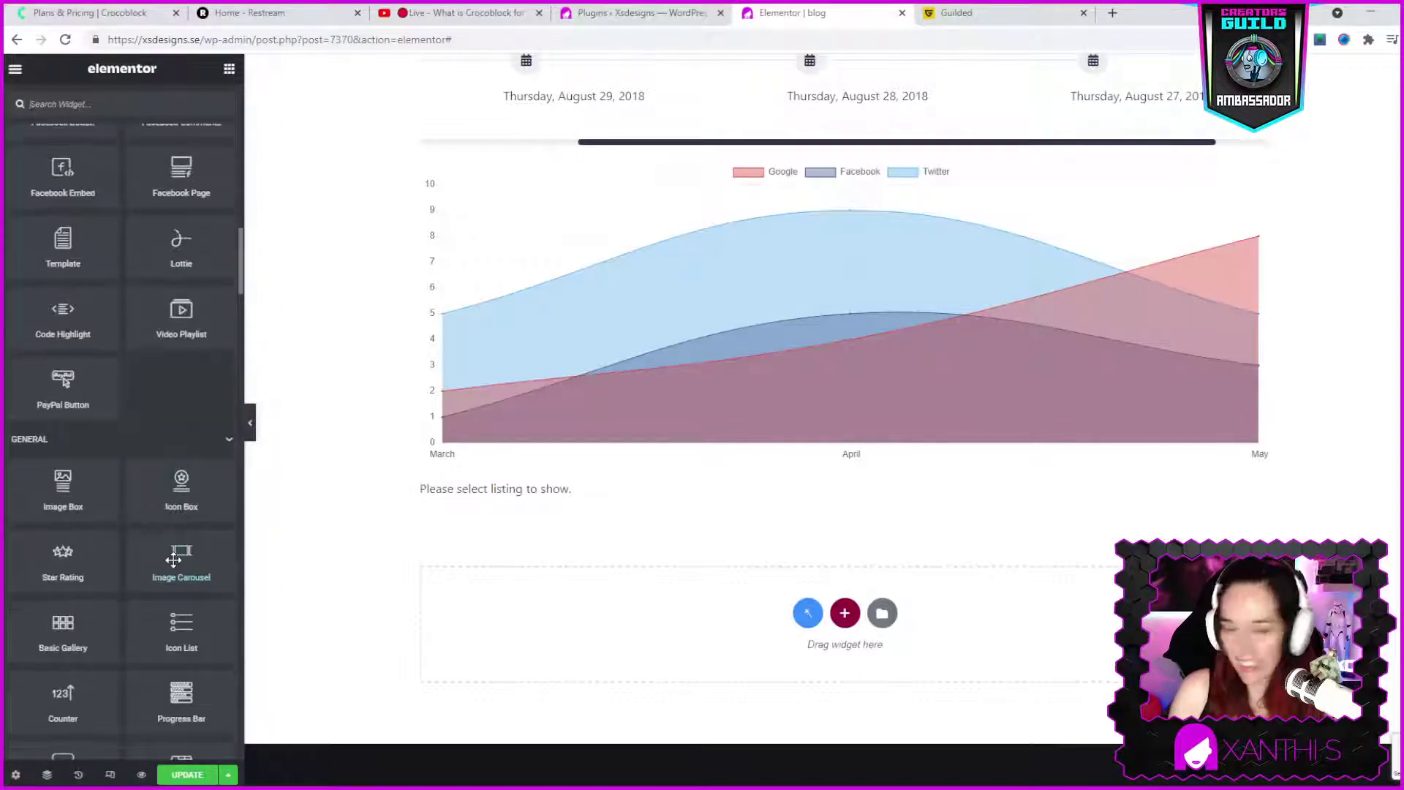
pyautogui.scroll(-15, 199, 654)
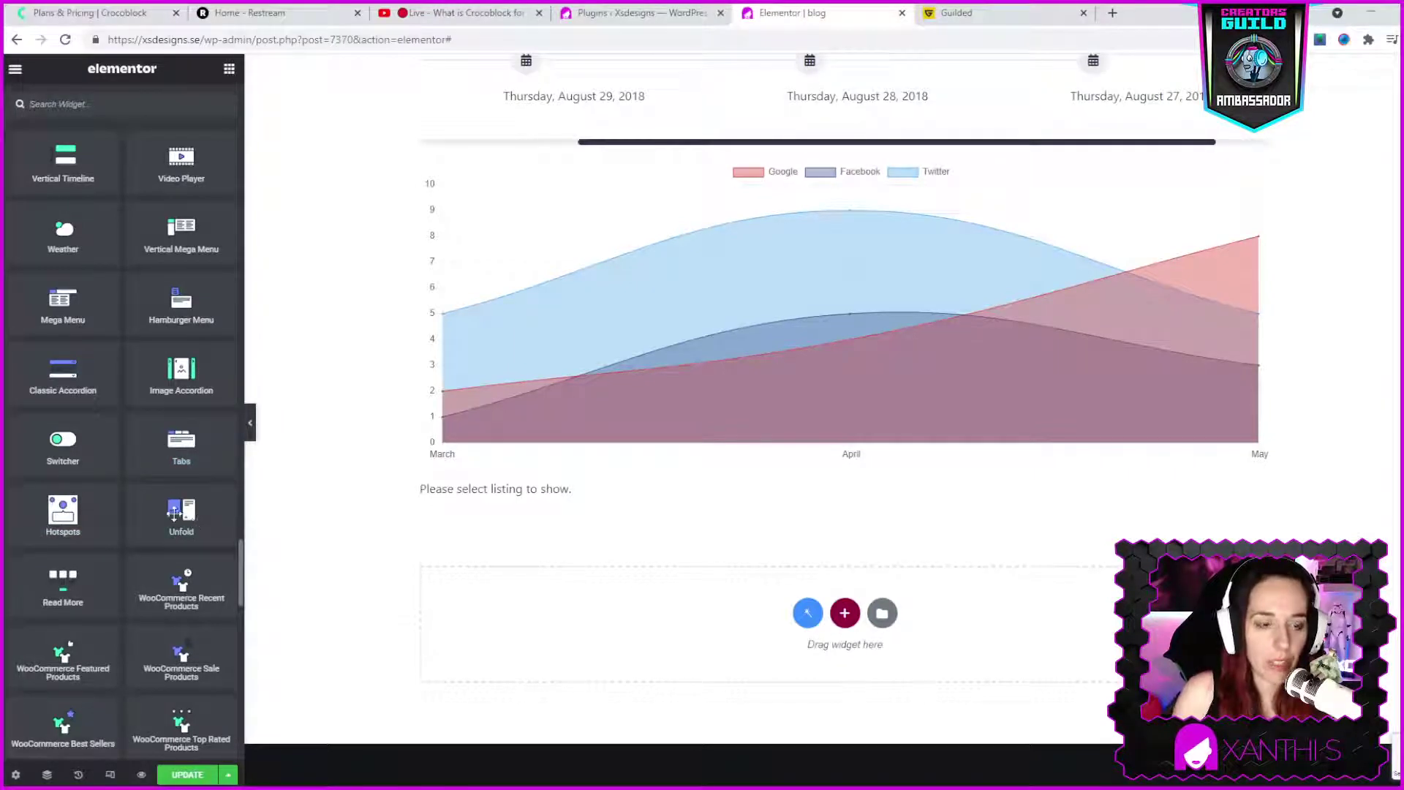
pyautogui.moveTo(174, 513); pyautogui.dragTo(804, 645)
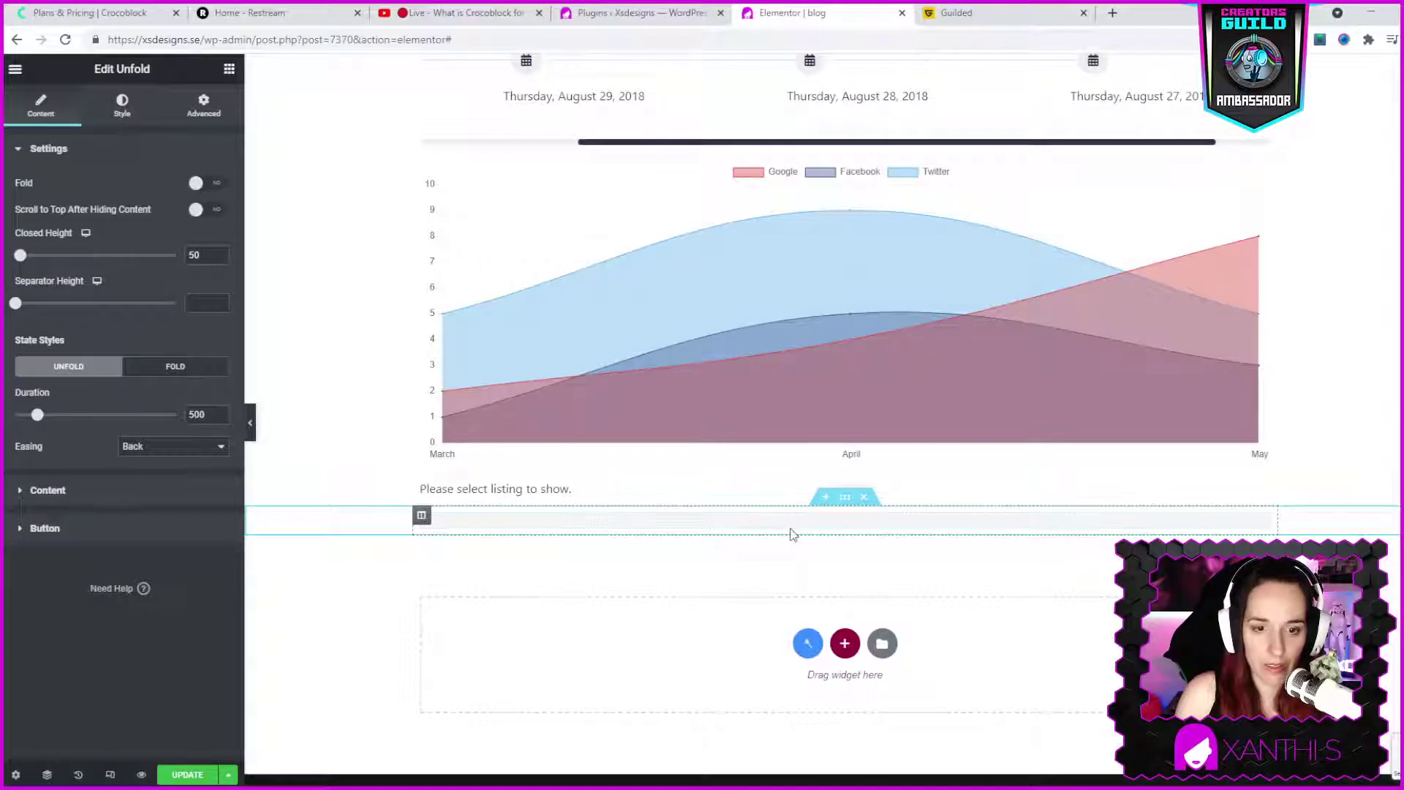
# - Test the Unfold widget on the page by expanding, collapsing and expanding its text block again
pyautogui.scroll(-4, 679, 644)
pyautogui.scroll(4, 679, 644)
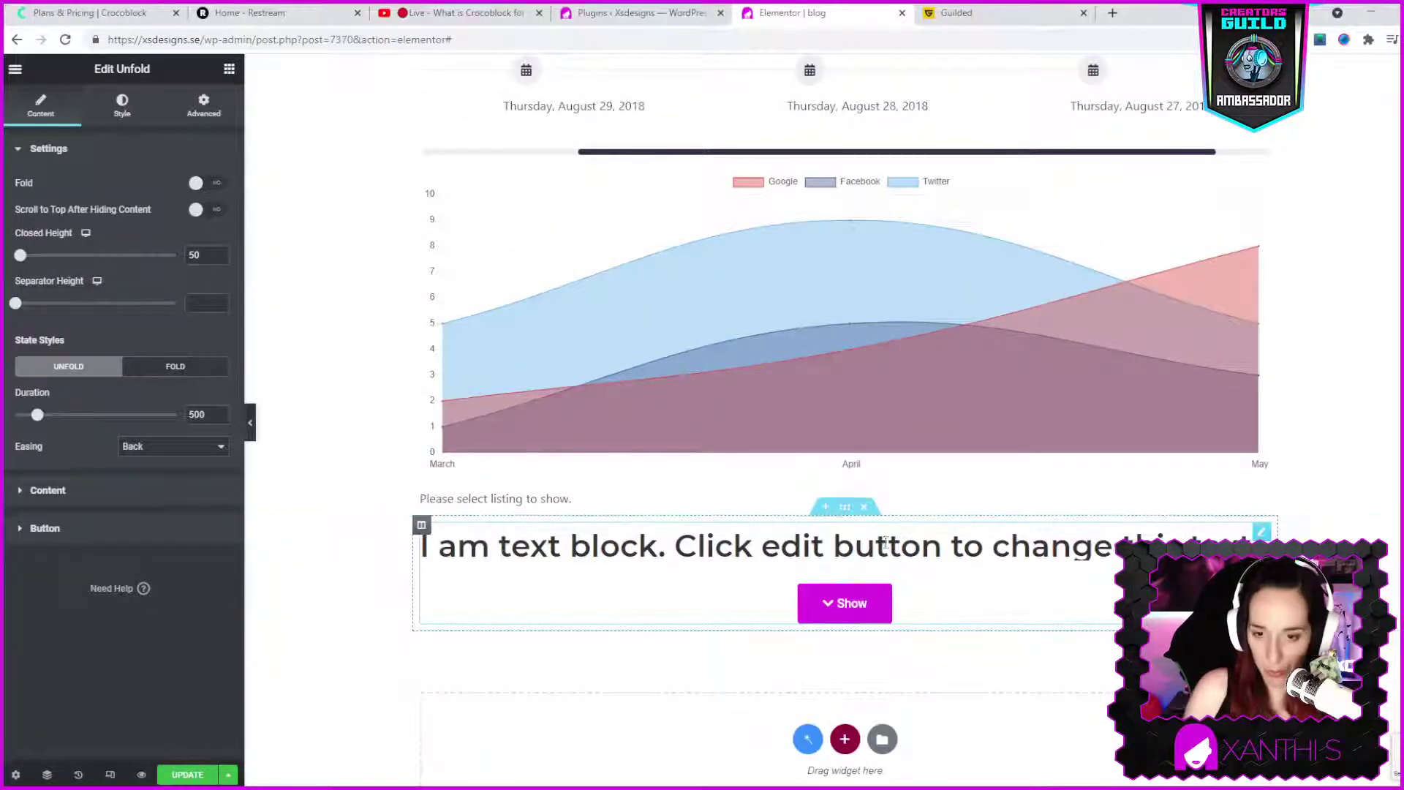
pyautogui.click(861, 606)
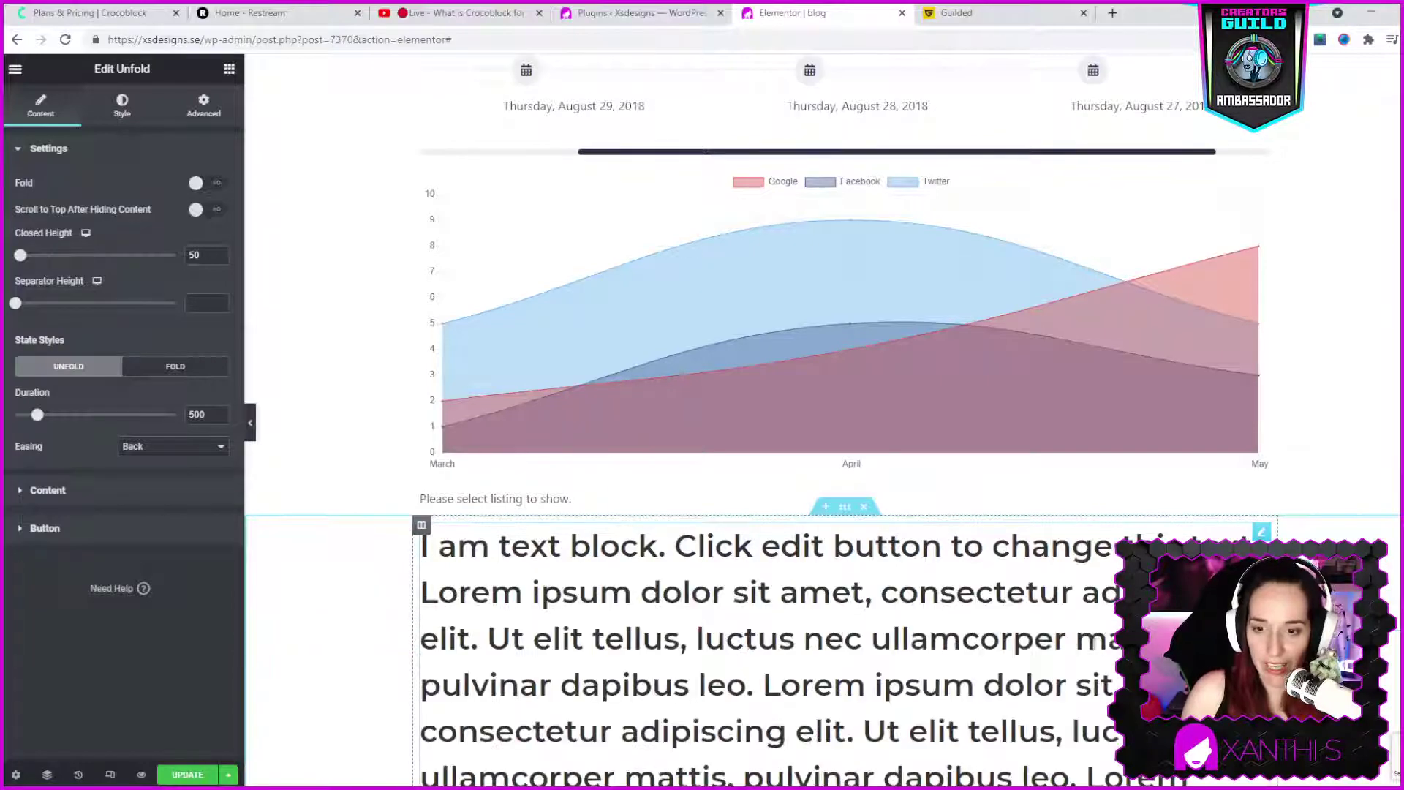
pyautogui.scroll(-10, 1094, 644)
pyautogui.click(839, 604)
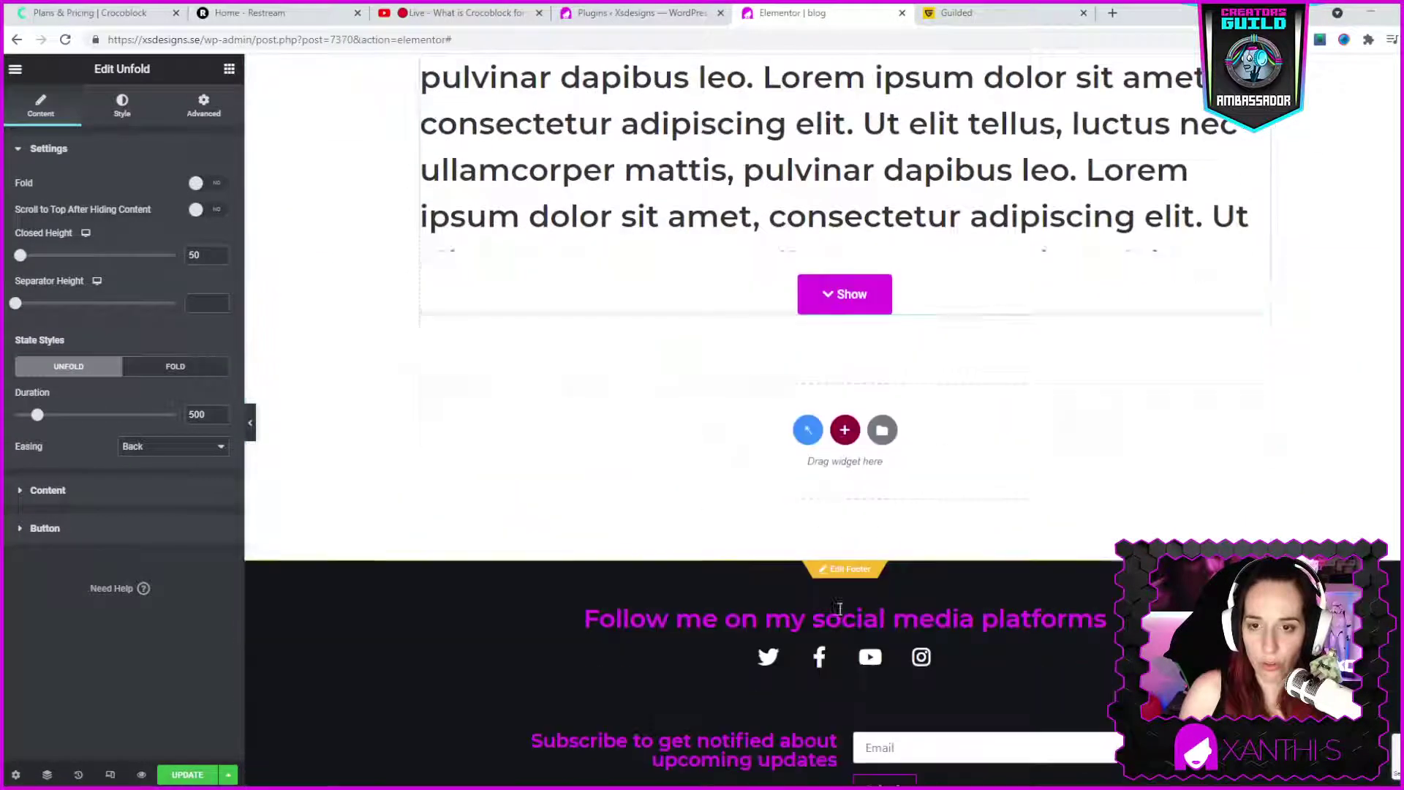
pyautogui.scroll(2, 838, 395)
pyautogui.click(837, 290)
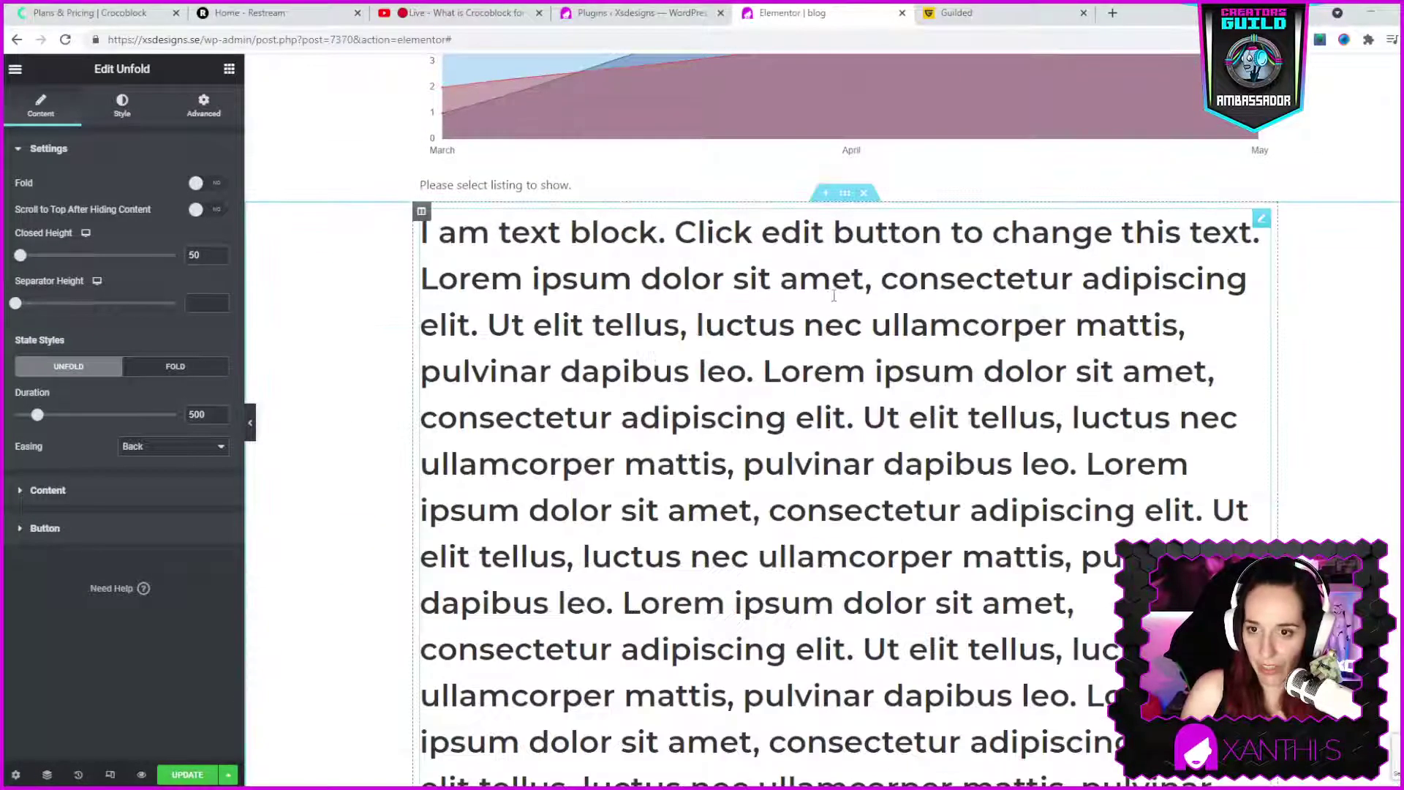
pyautogui.scroll(-3, 829, 680)
pyautogui.scroll(1, 830, 680)
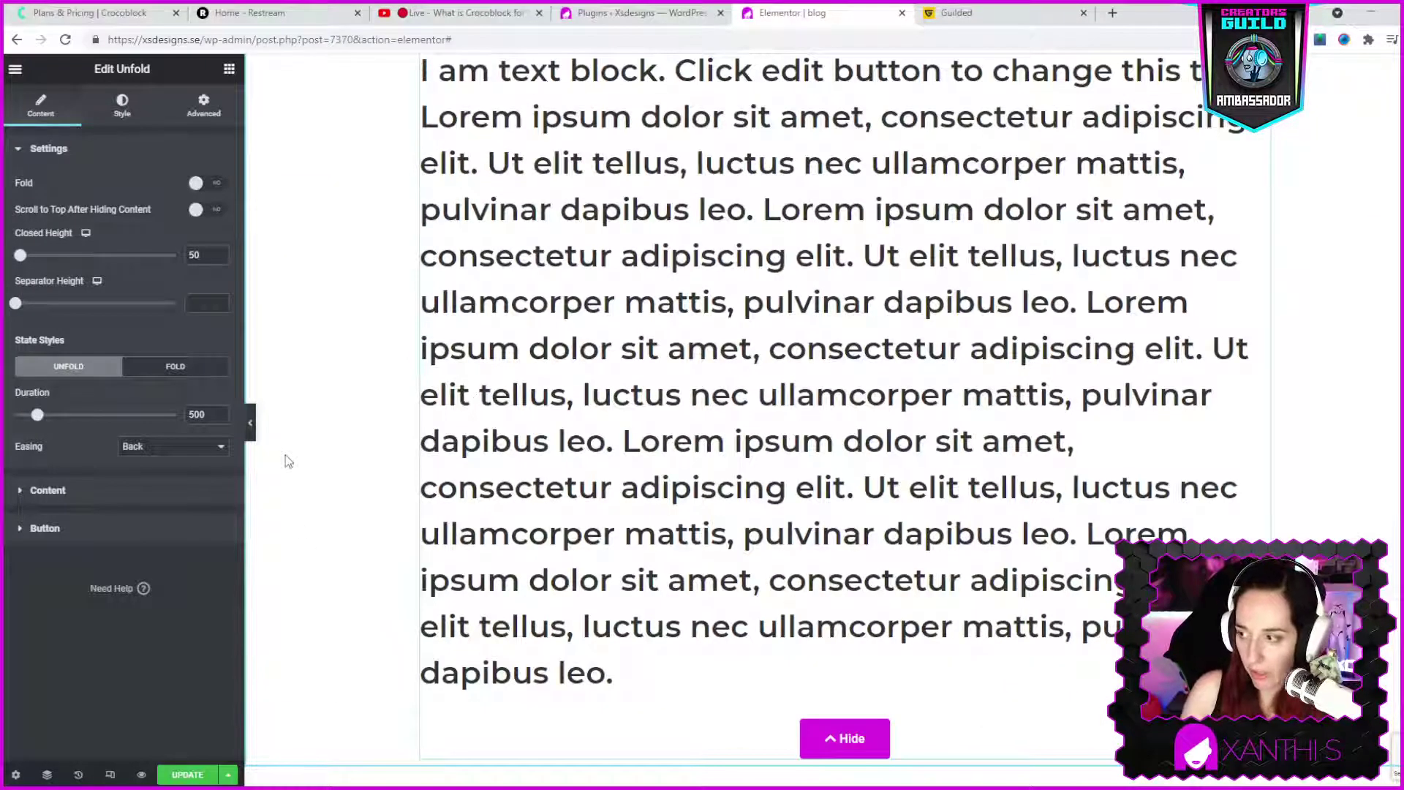
# - Review the Unfold widget's content and general settings, including its gallery insertion dialog, without inserting anything
pyautogui.click(48, 490)
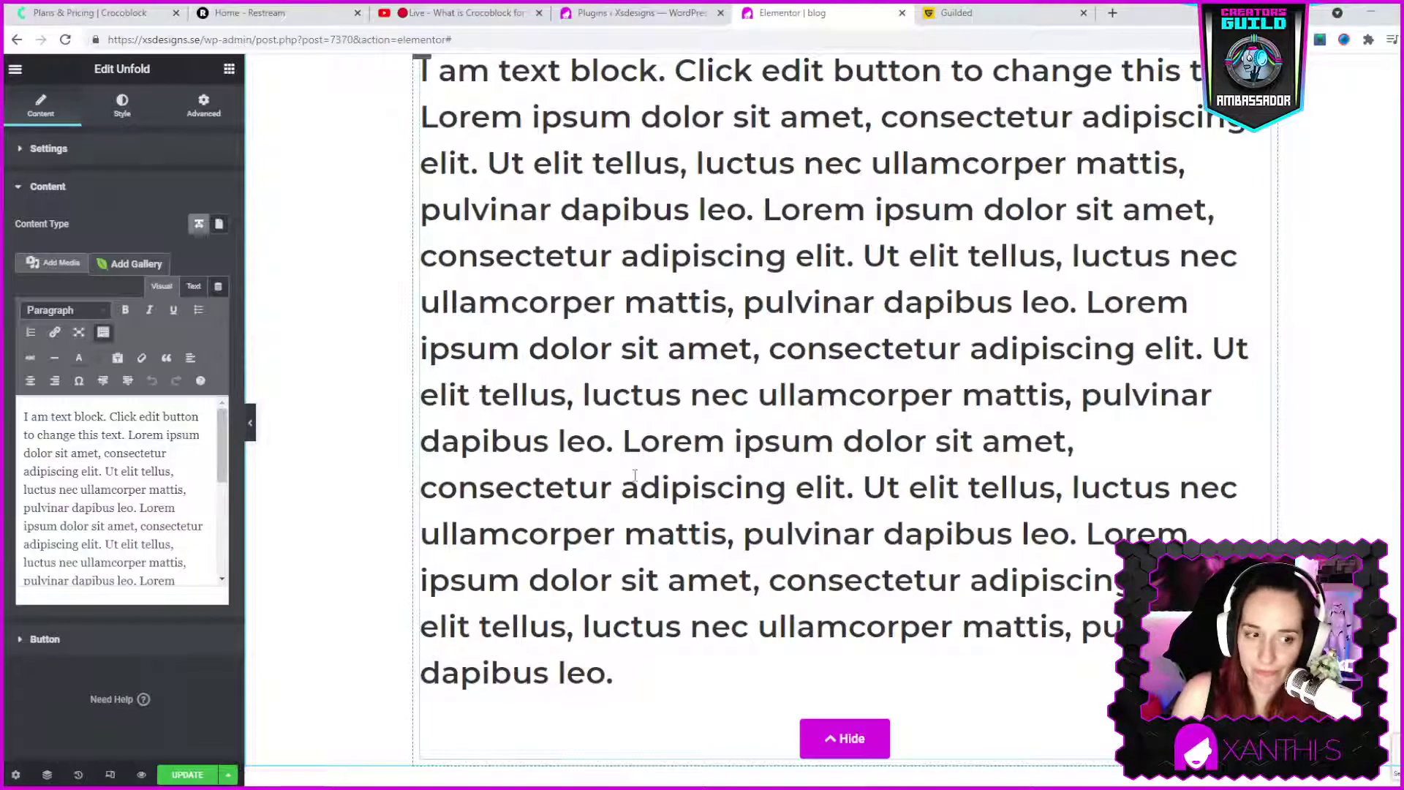
pyautogui.click(109, 189)
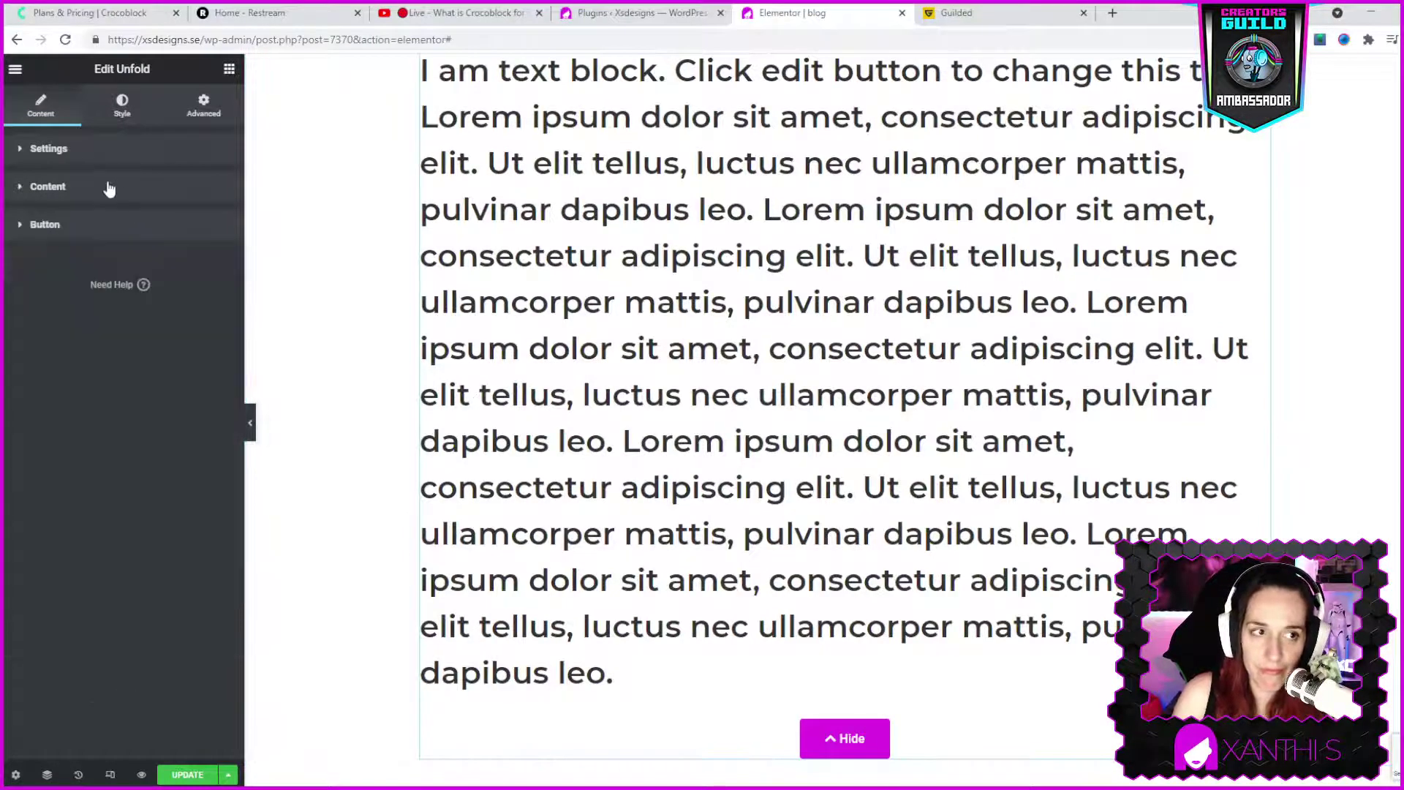
pyautogui.click(65, 151)
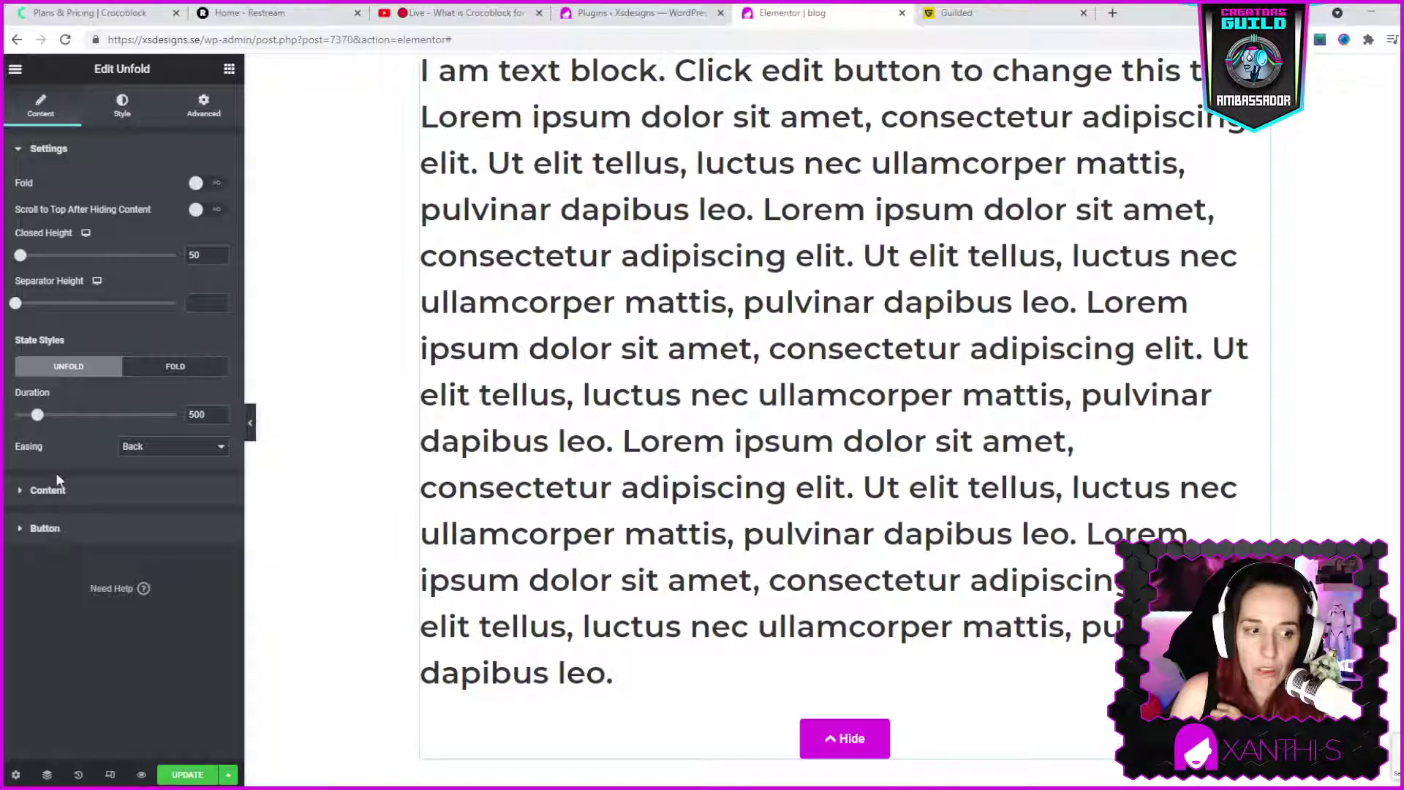
pyautogui.click(81, 492)
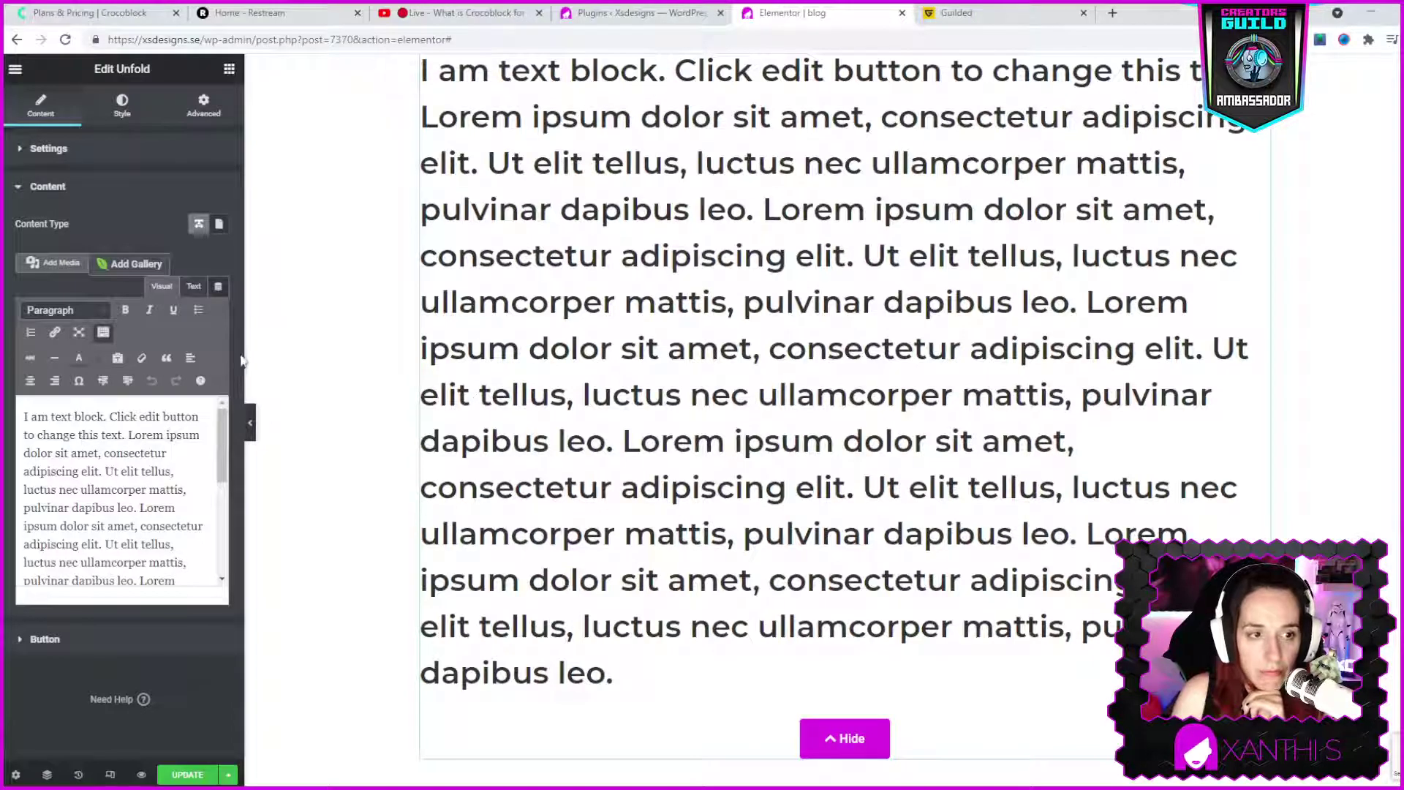
pyautogui.click(126, 266)
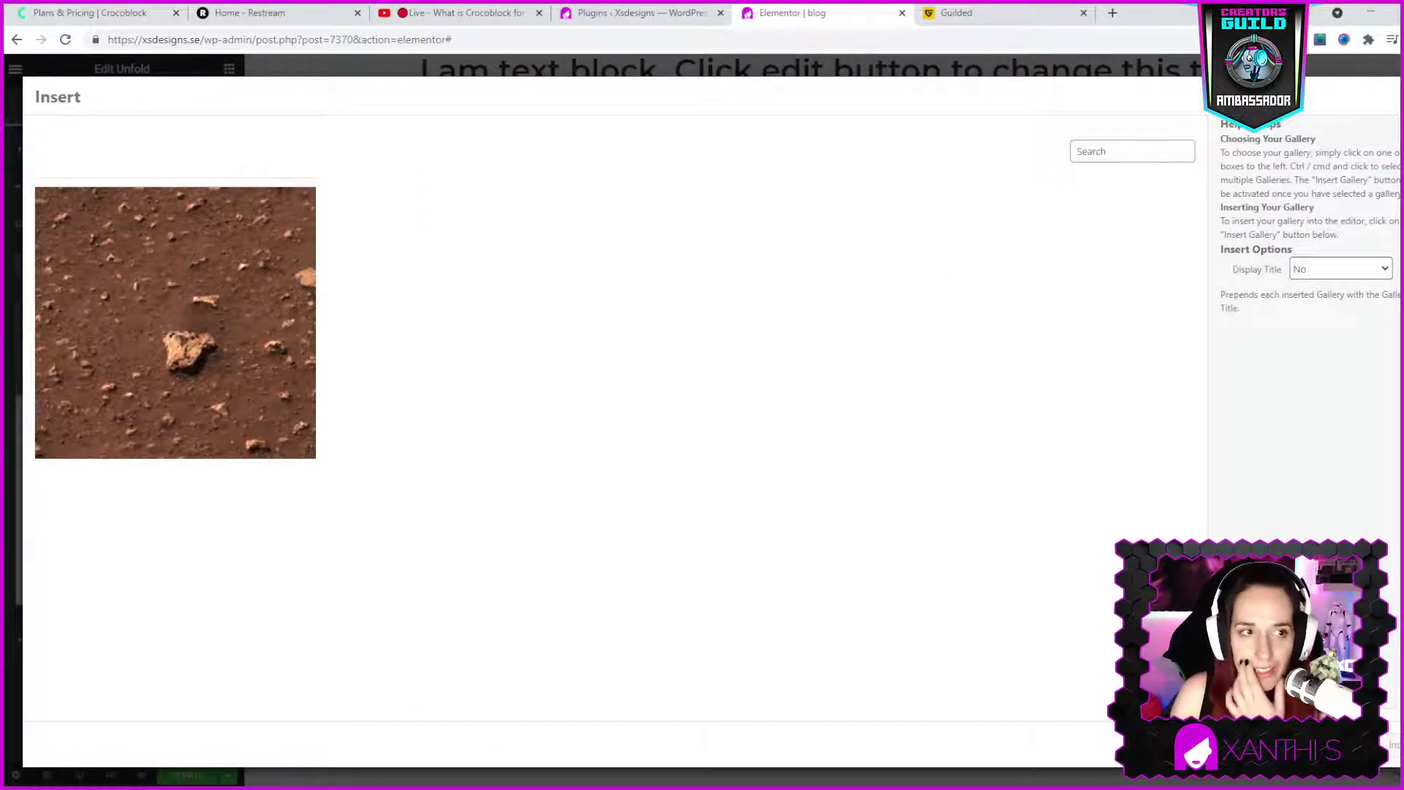
pyautogui.press('Escape')
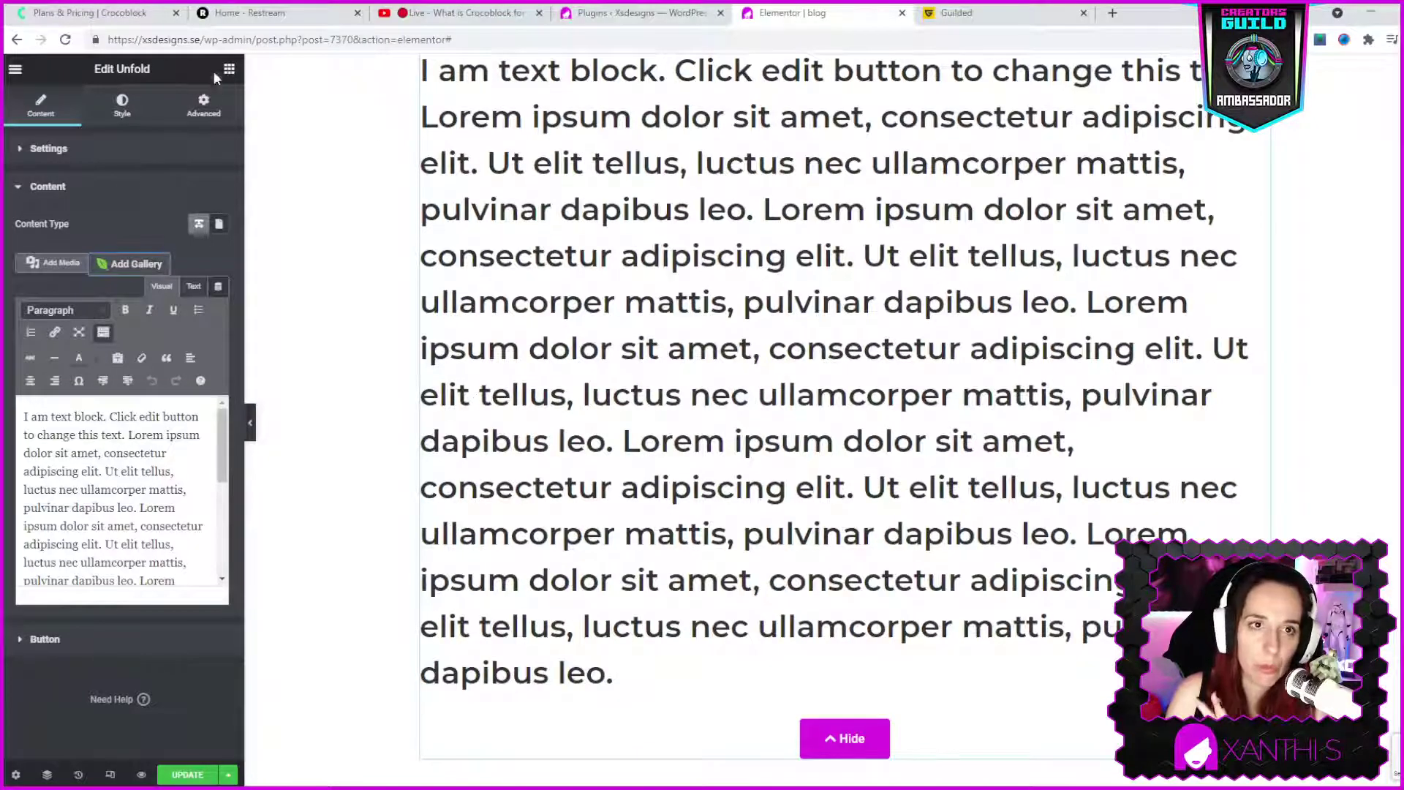
# - Add a JetElements Logo Showcase widget in the empty area below the Unfold widget
pyautogui.scroll(-7, 990, 577)
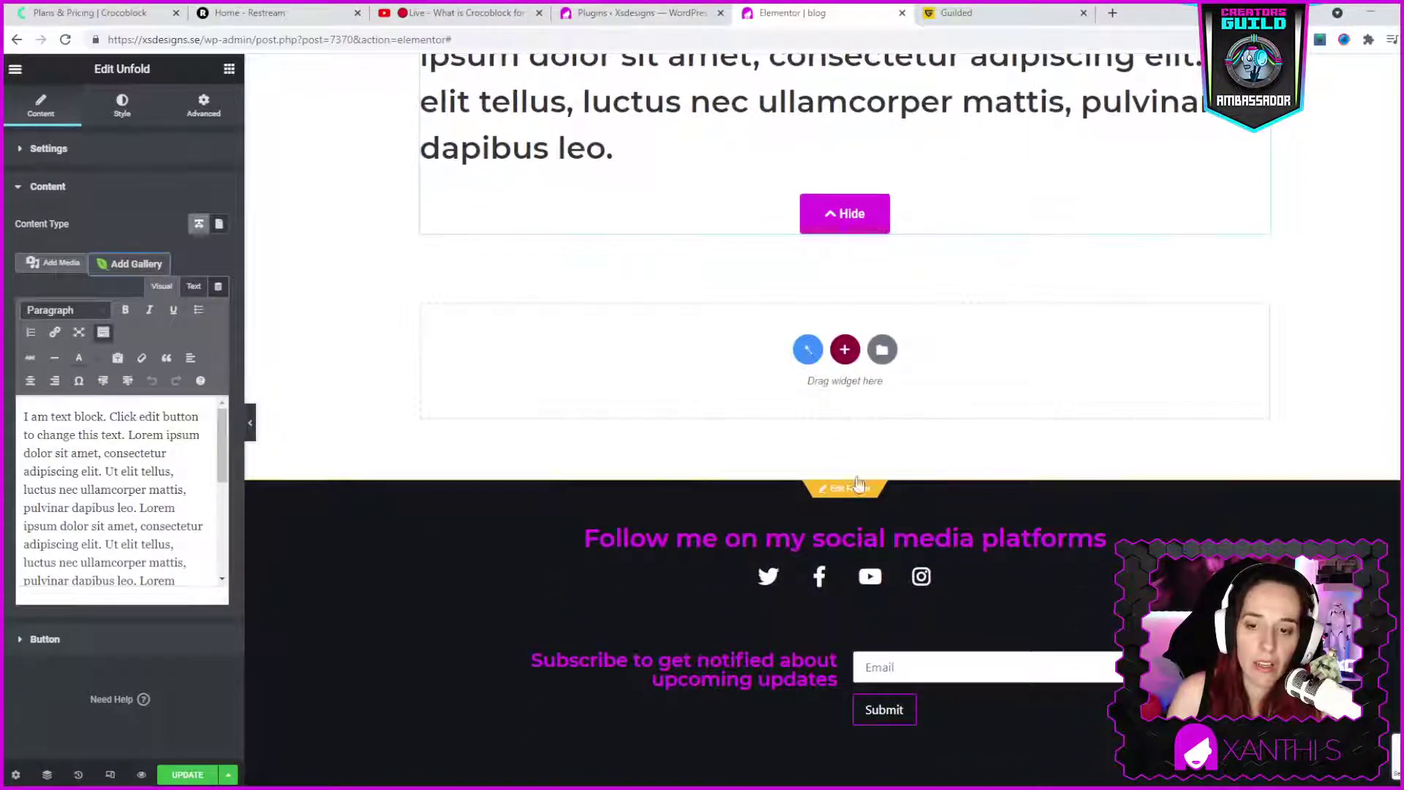
pyautogui.click(228, 69)
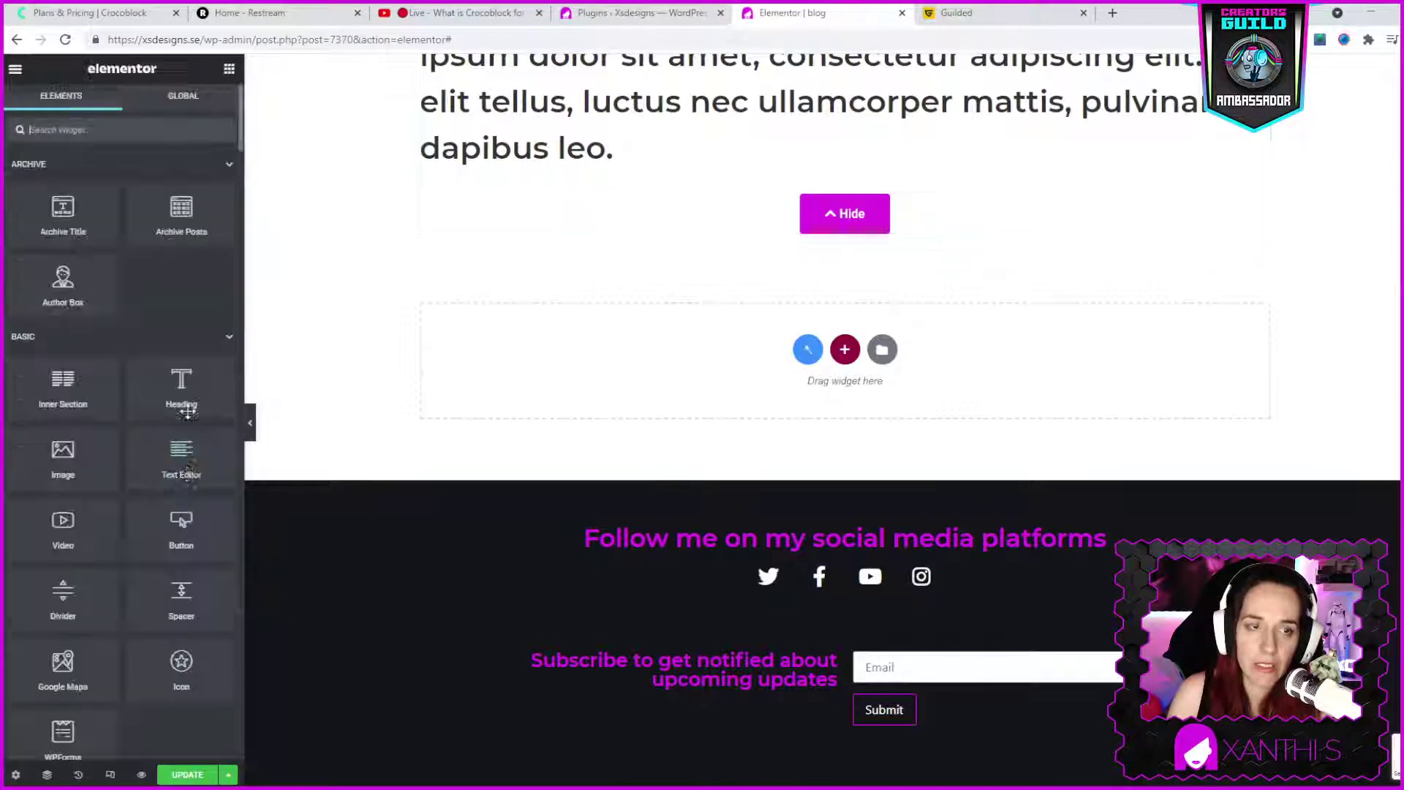
pyautogui.scroll(-15, 188, 412)
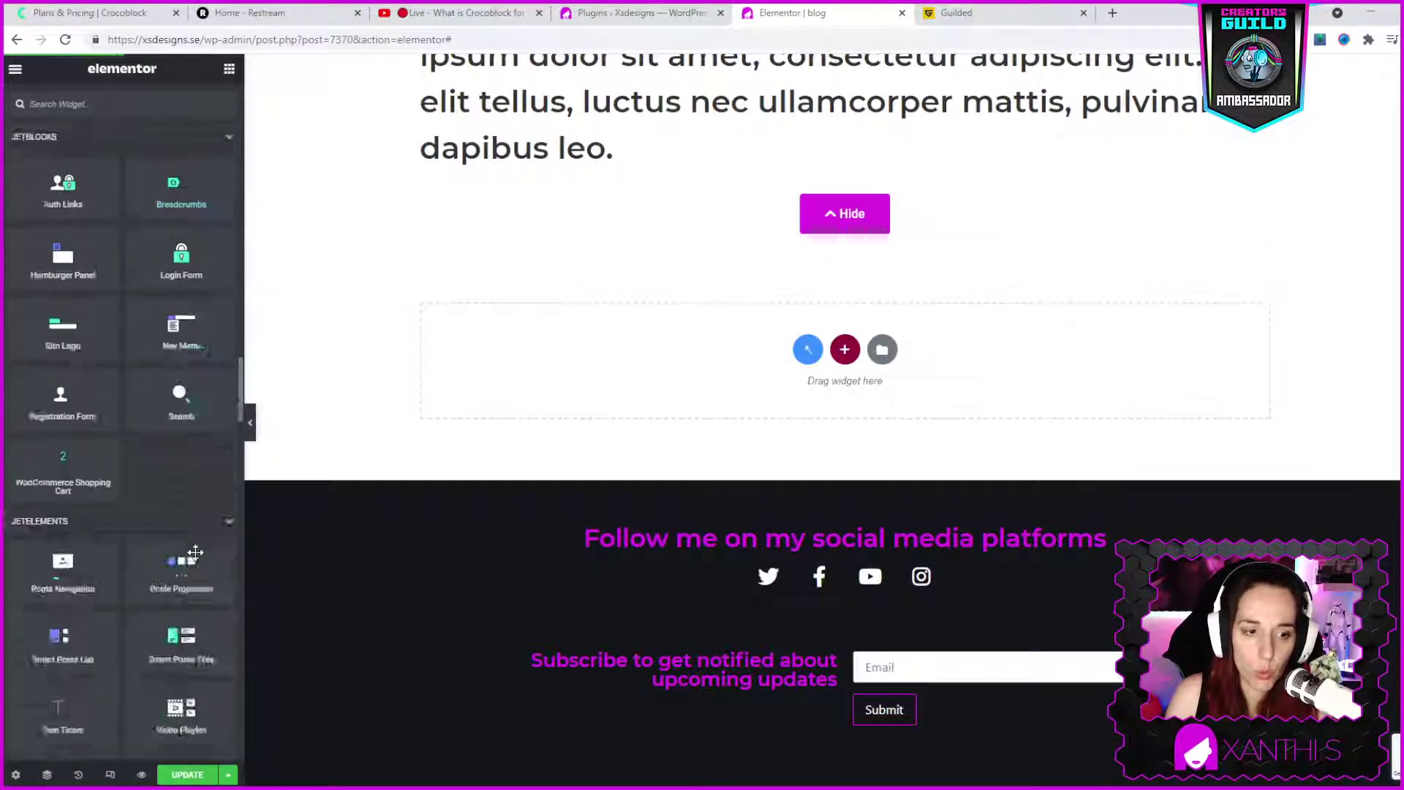
pyautogui.scroll(-6, 195, 553)
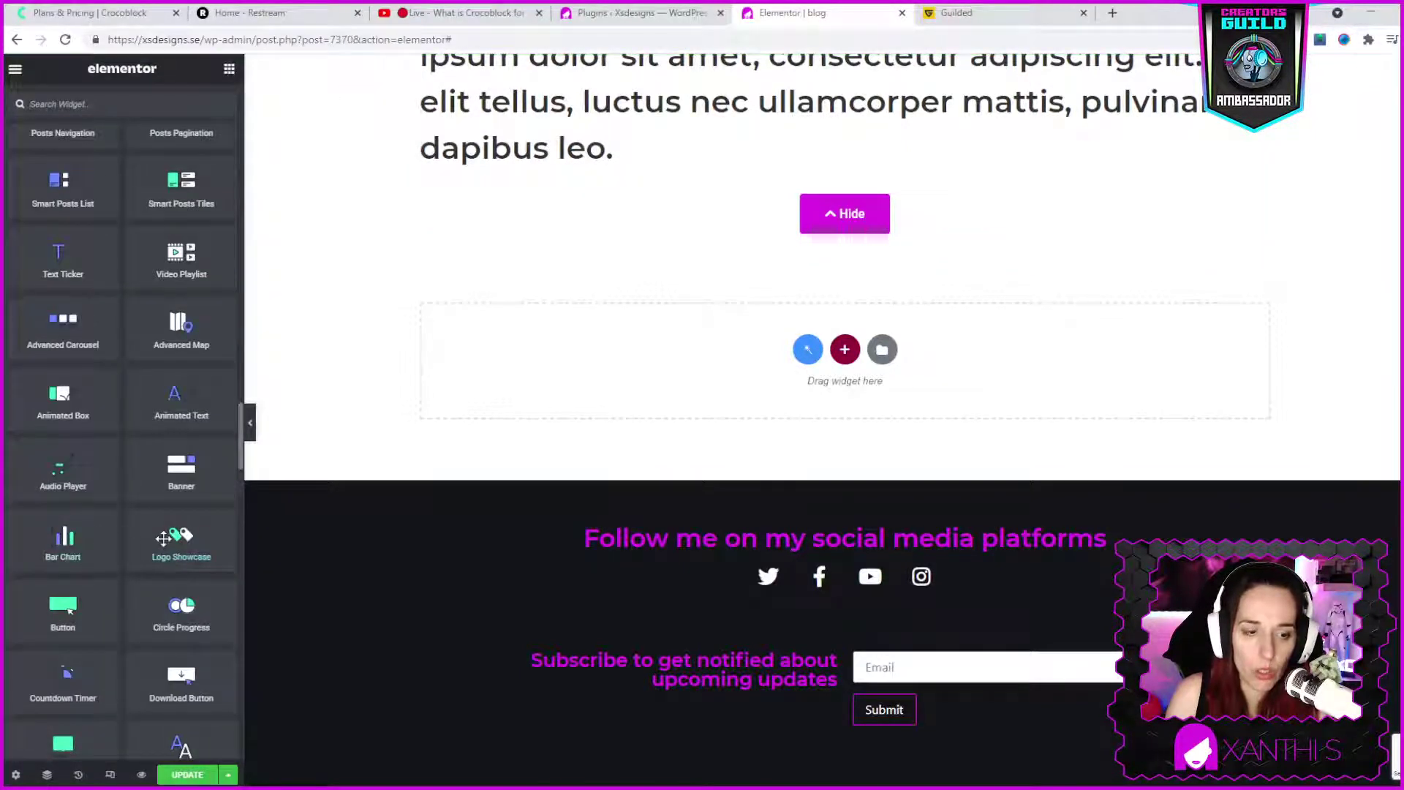
pyautogui.moveTo(162, 538); pyautogui.dragTo(874, 360)
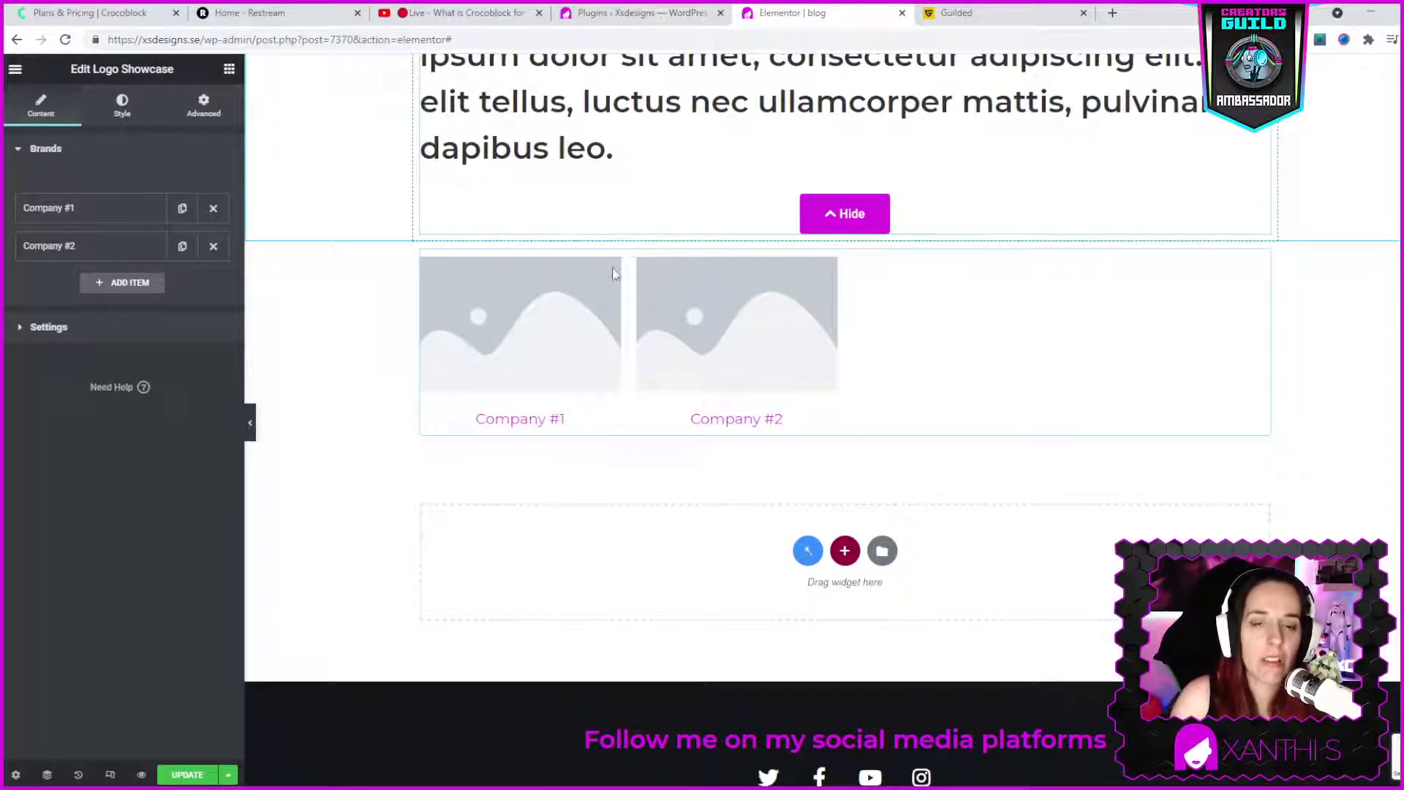
# - Expand the Company #1 brand in the Logo Showcase widget to examine its logo, name, description and URL settings
pyautogui.click(43, 212)
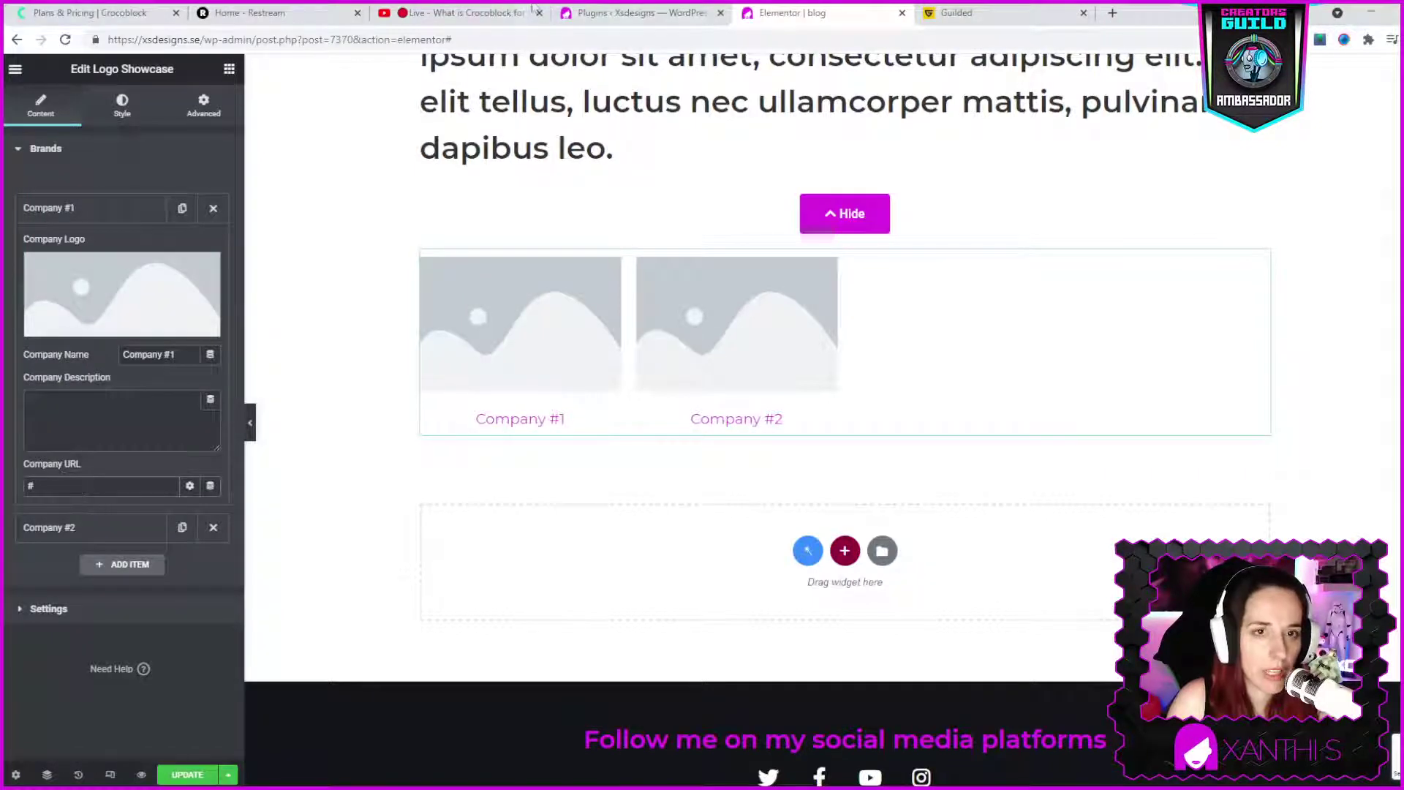
# - Switch to the Crocoblock website and open its Elementor widgets catalogue at the basic design widgets
pyautogui.click(56, 14)
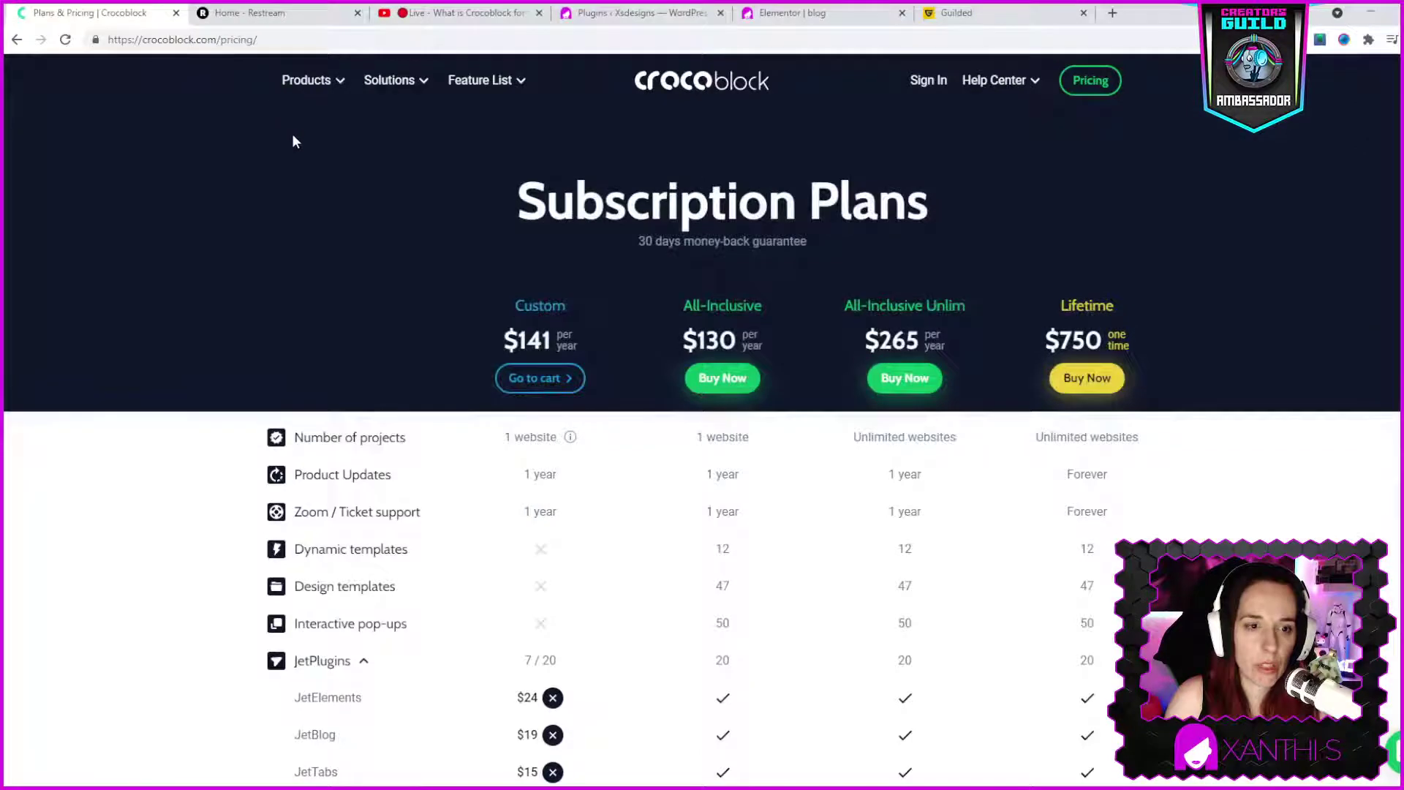
pyautogui.moveTo(302, 78)
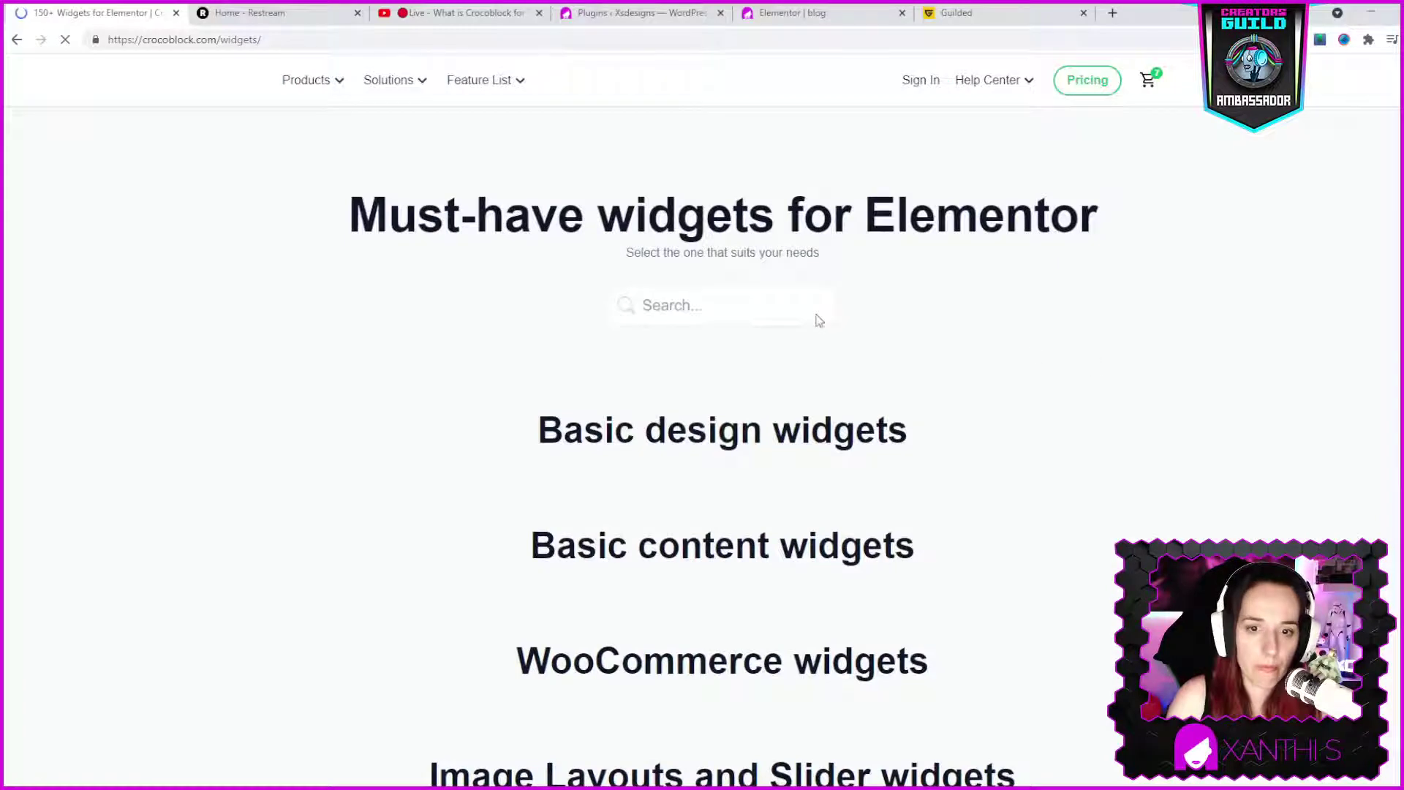
pyautogui.click(700, 313)
pyautogui.scroll(-3, 741, 312)
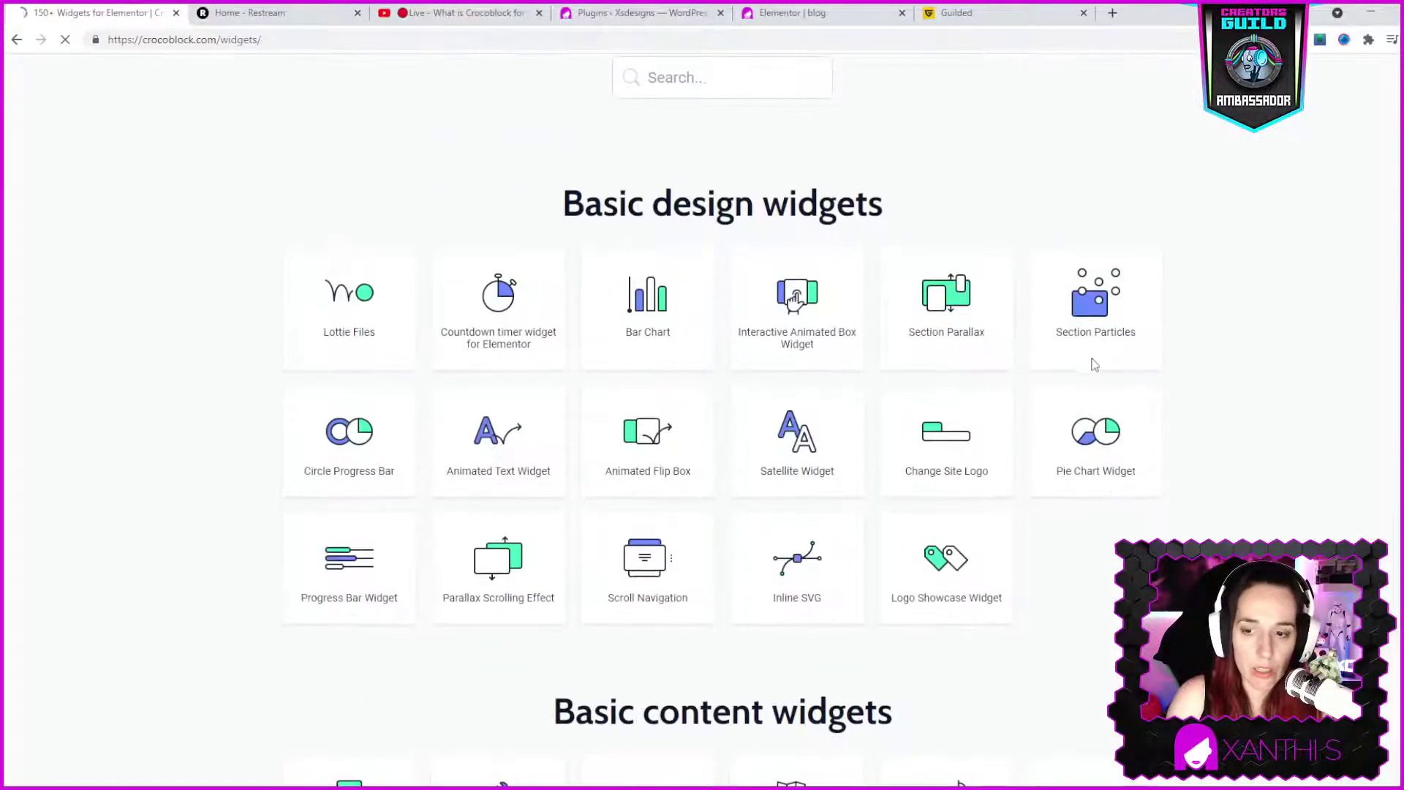
# - Open the Section Parallax, Section Particles, Logo Showcase, Inline SVG and Parallax Scrolling Effect live demos in separate browser tabs
pyautogui.middleClick(1098, 315)
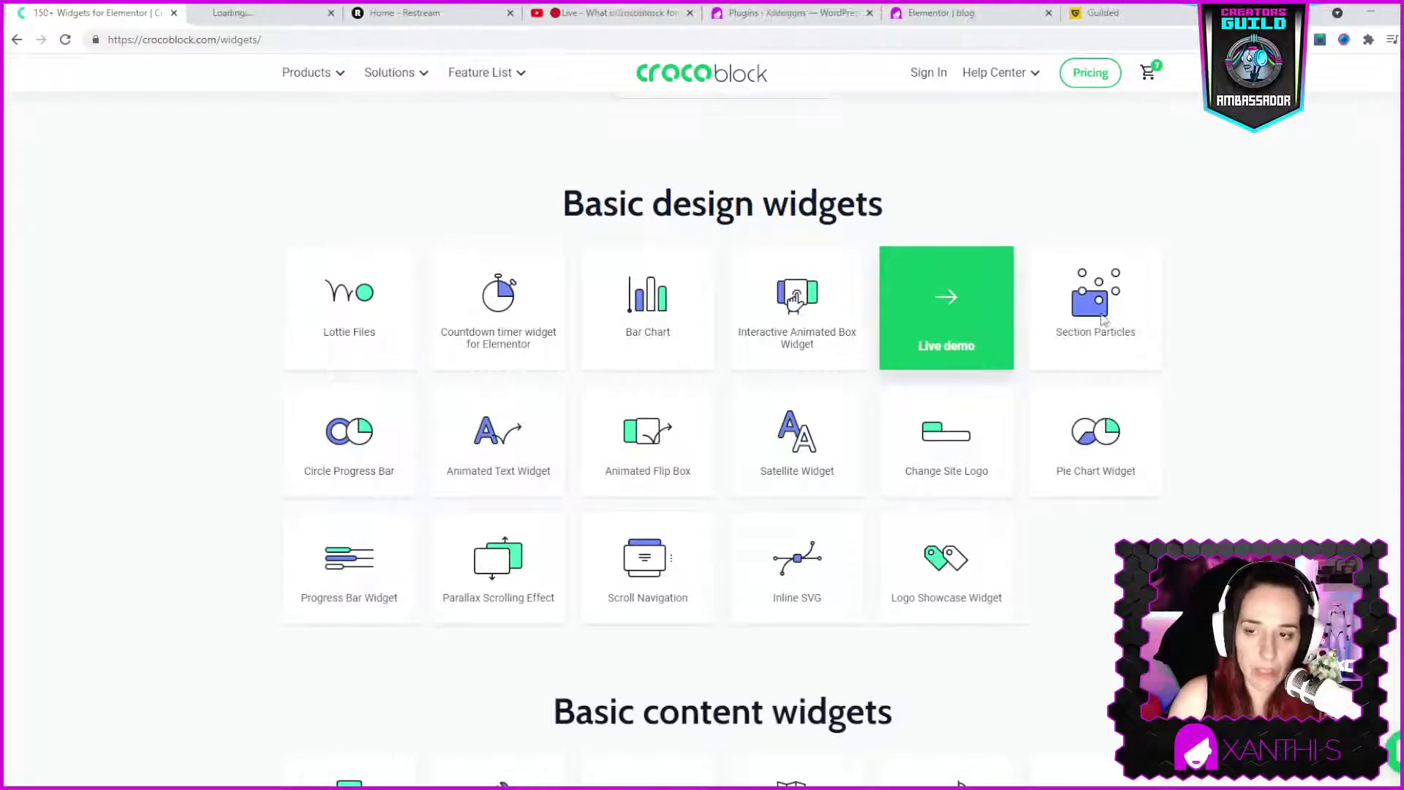
pyautogui.middleClick(1099, 311)
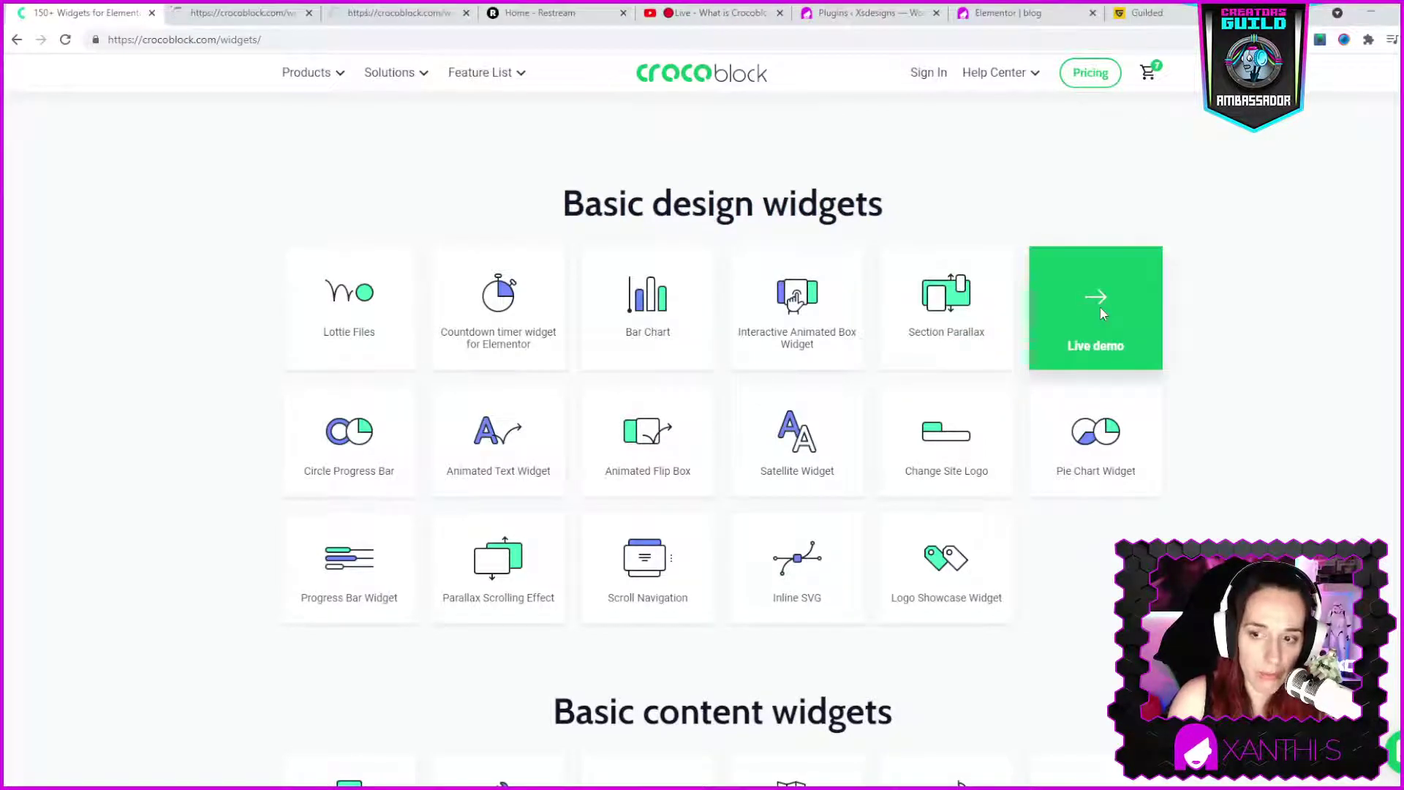
pyautogui.scroll(-2, 1099, 307)
pyautogui.scroll(-2, 1091, 338)
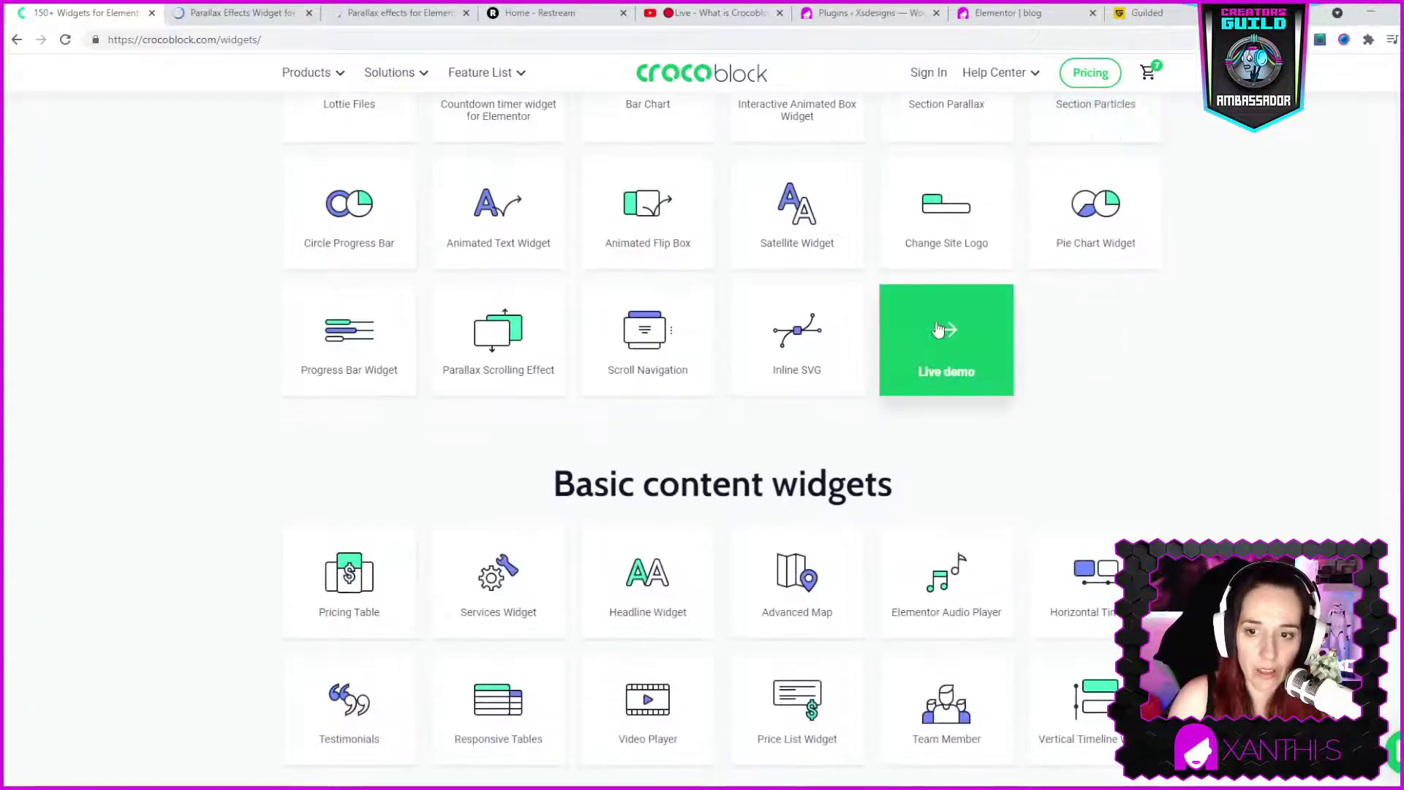
pyautogui.middleClick(894, 352)
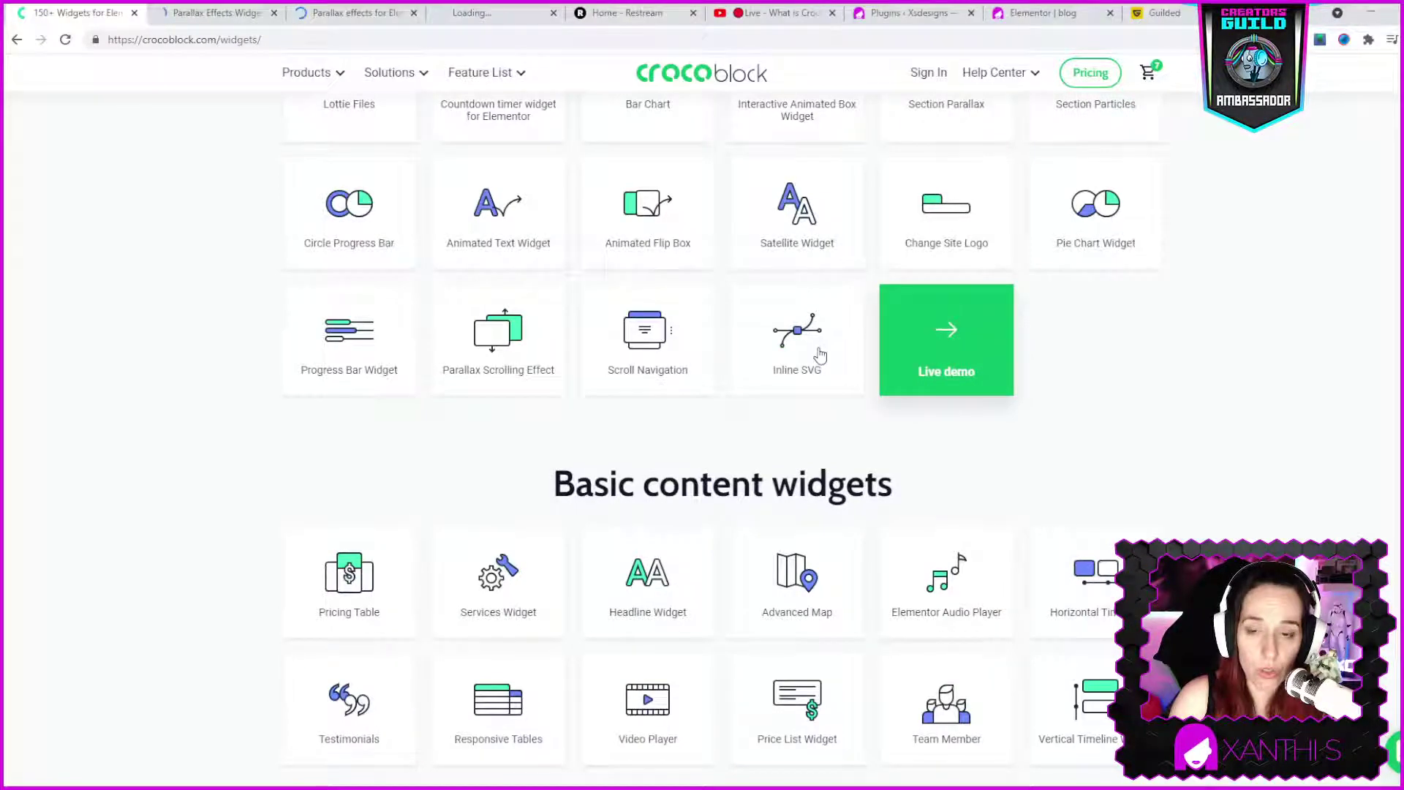
pyautogui.middleClick(446, 313)
pyautogui.middleClick(445, 314)
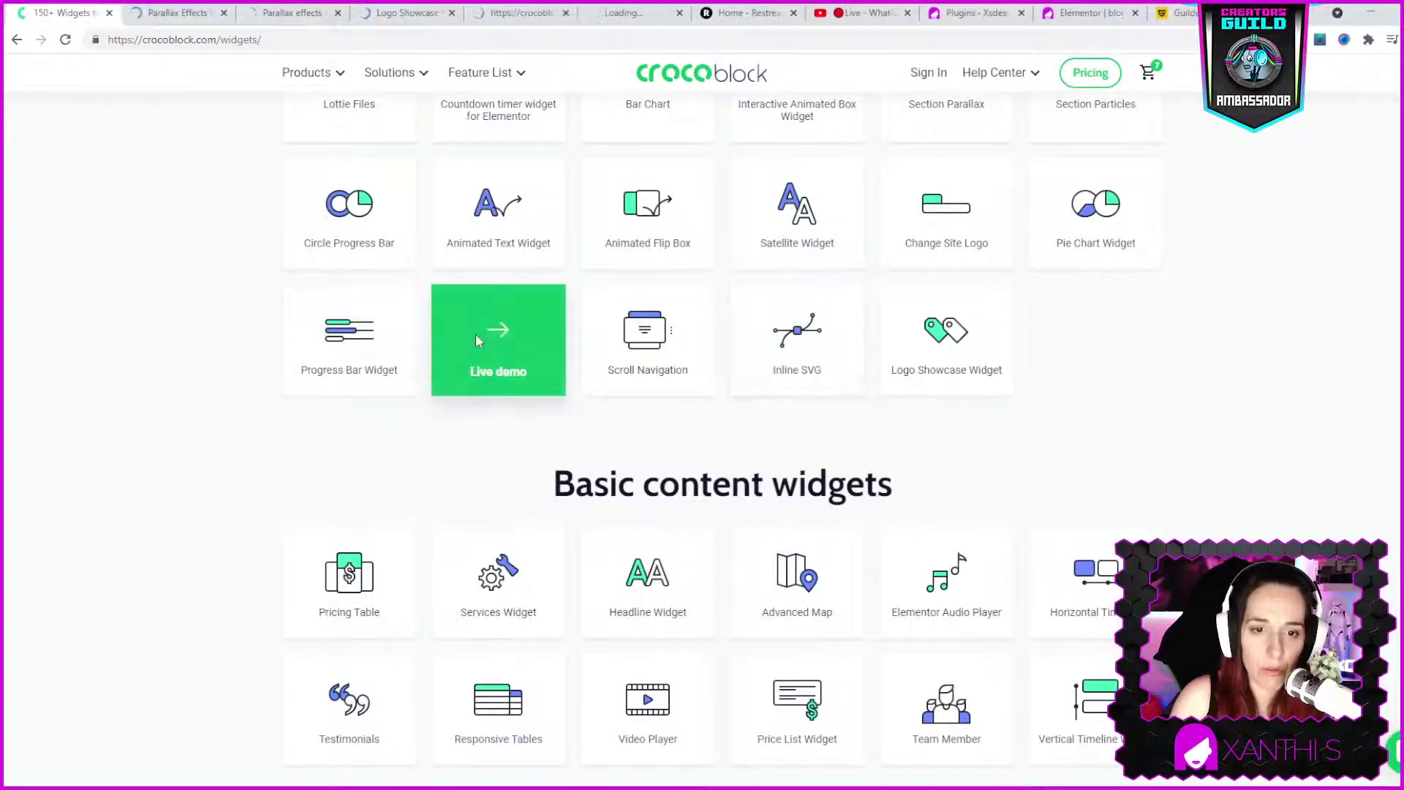
# - Examine the Horizontal, Vertical, Mouse Movement and Blur + Opacity effects in the Section Parallax demo
pyautogui.click(165, 12)
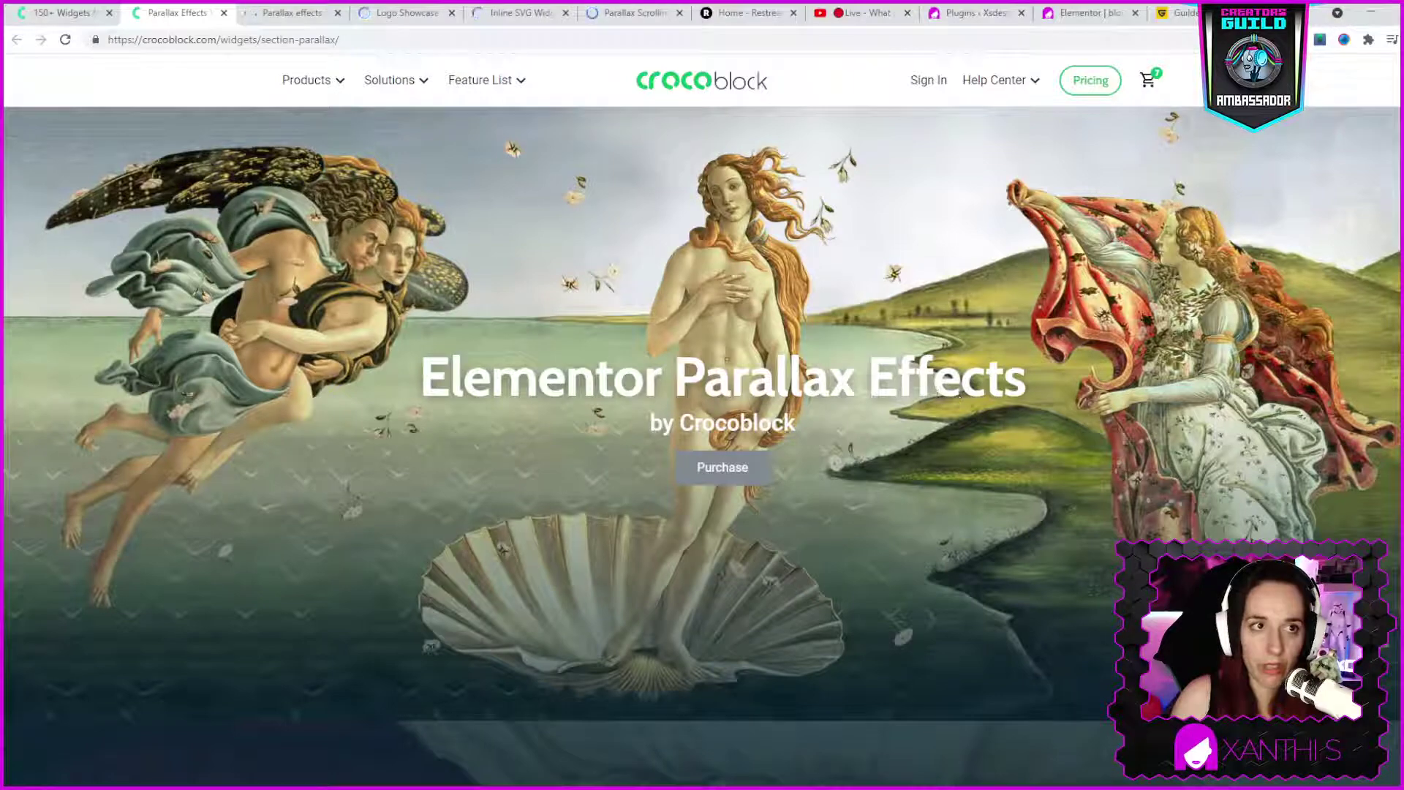
pyautogui.scroll(-10, 551, 447)
pyautogui.scroll(10, 1000, 485)
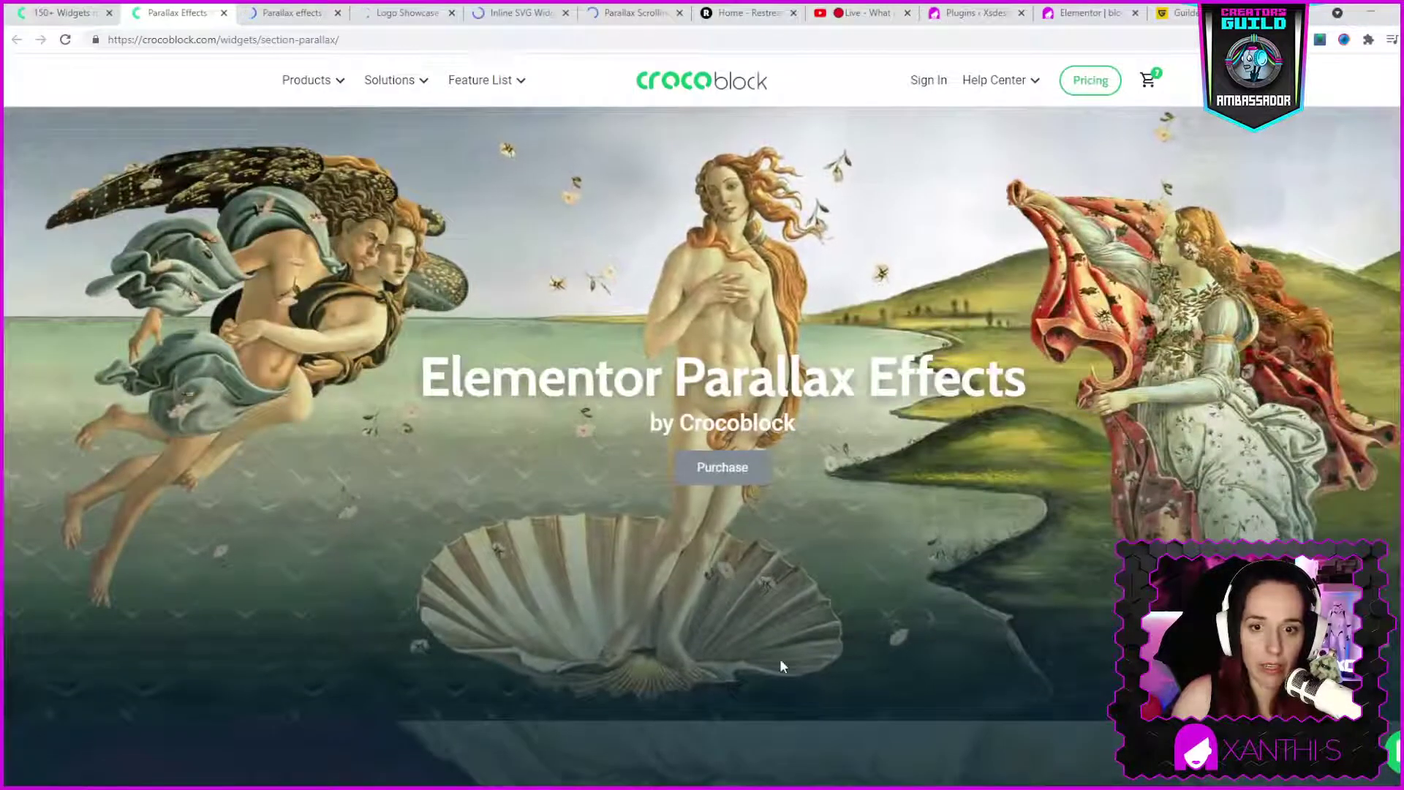
pyautogui.scroll(-10, 652, 235)
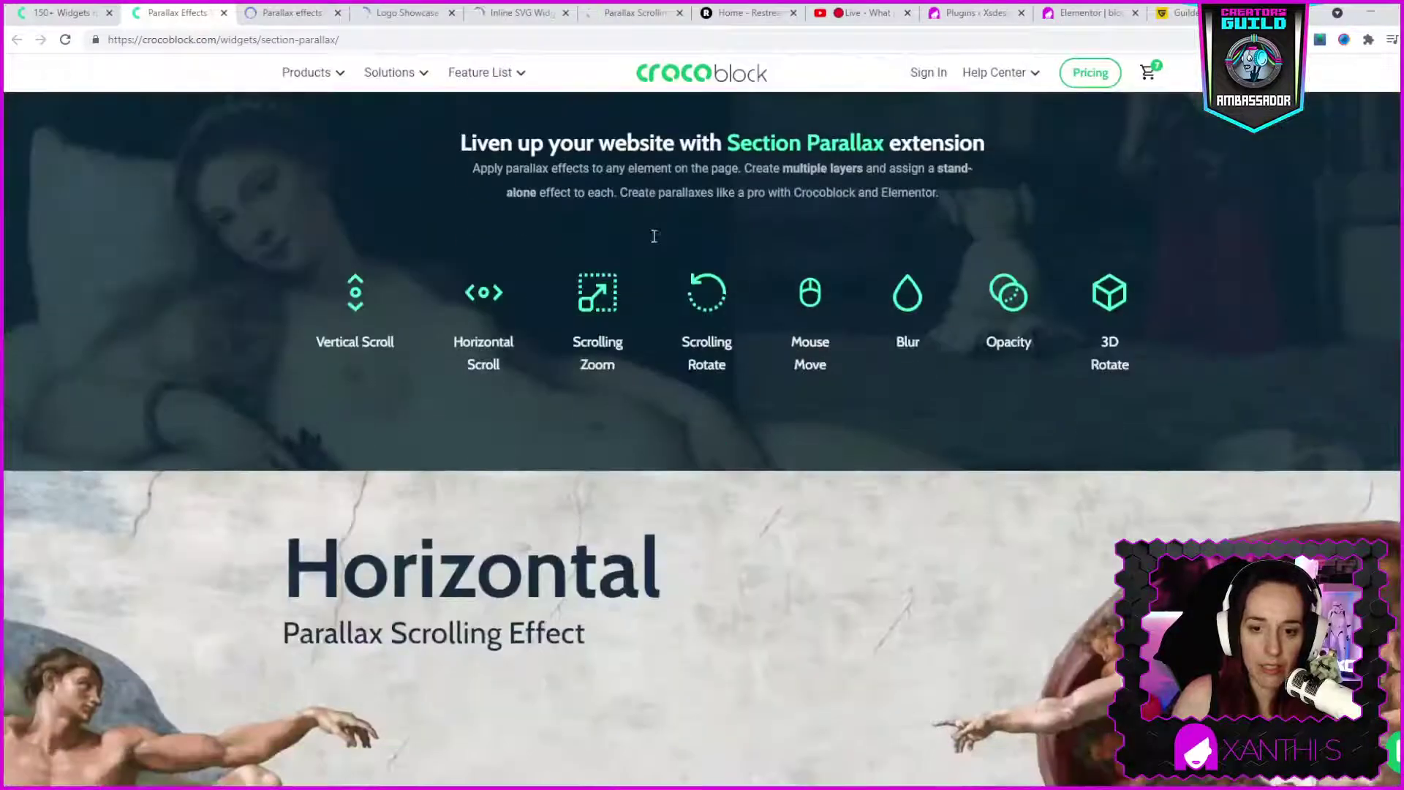
pyautogui.scroll(-10, 654, 248)
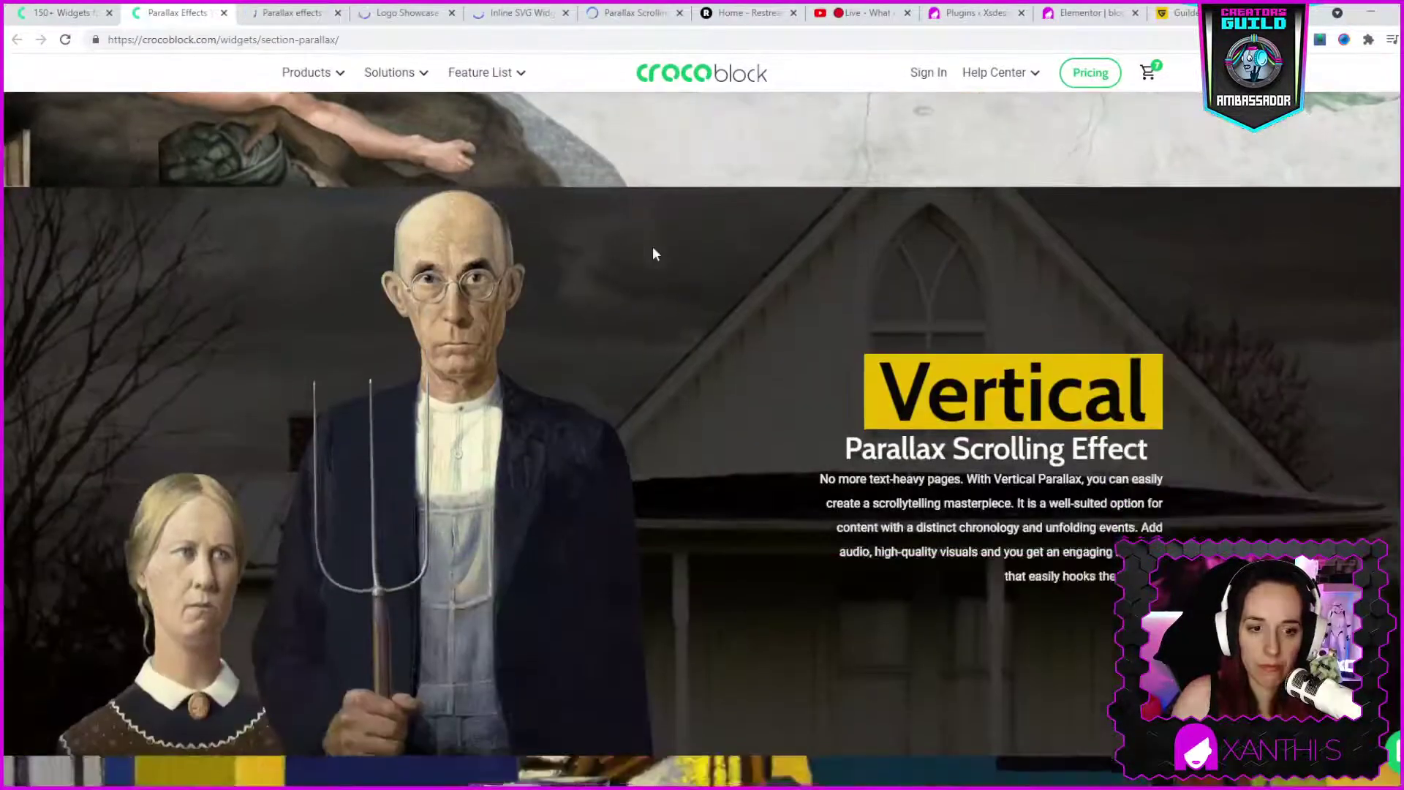
pyautogui.scroll(-3, 653, 253)
pyautogui.scroll(7, 709, 332)
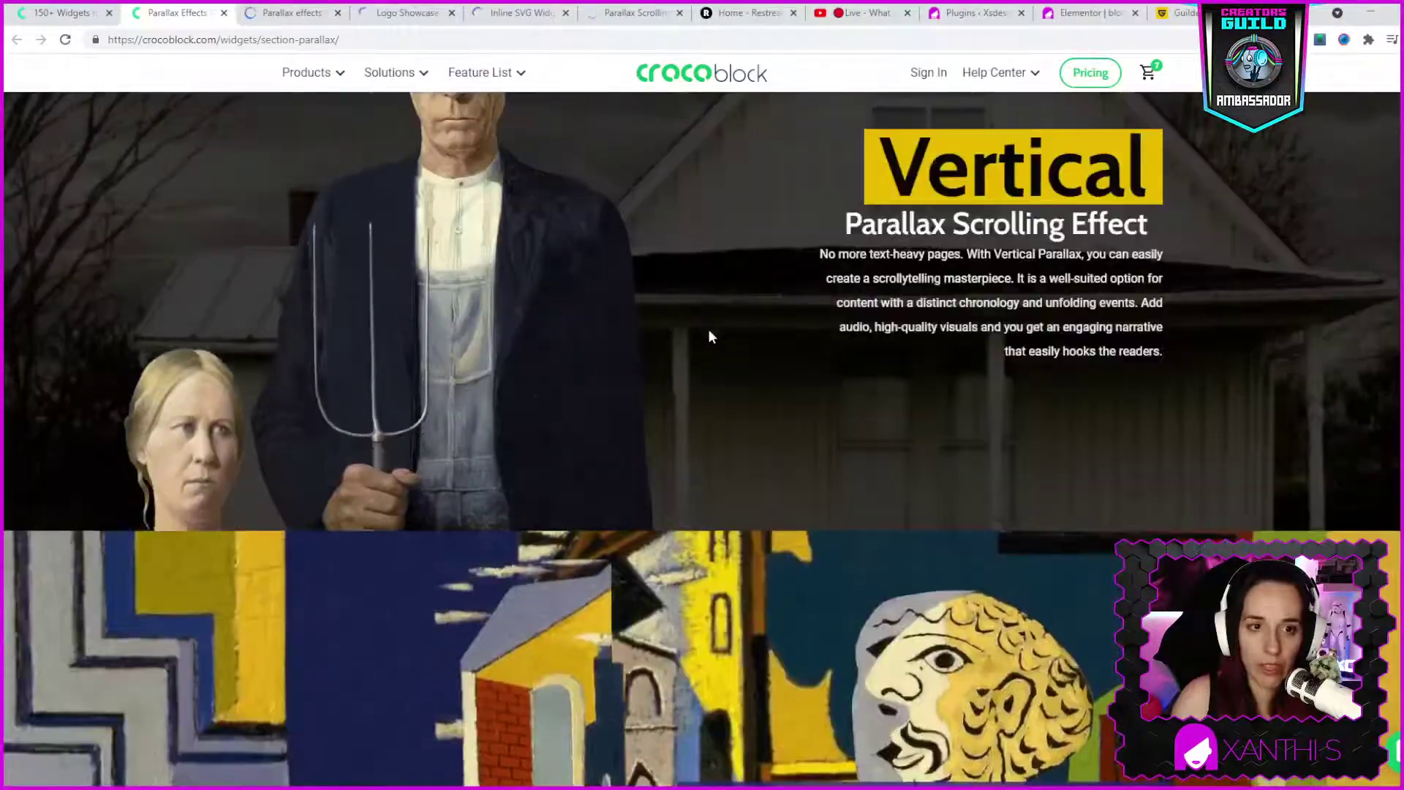
pyautogui.scroll(4, 715, 338)
pyautogui.scroll(-5, 715, 338)
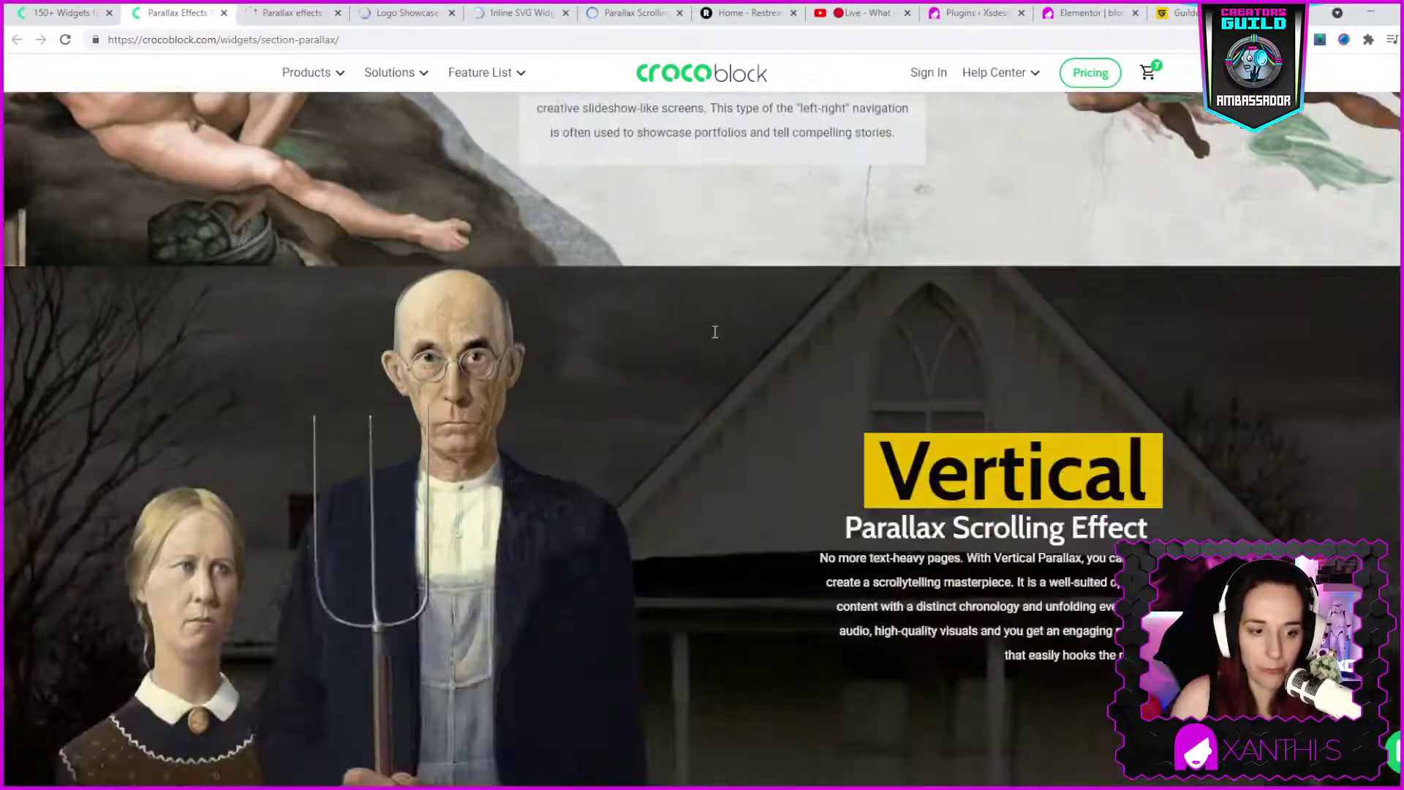
pyautogui.scroll(-6, 716, 338)
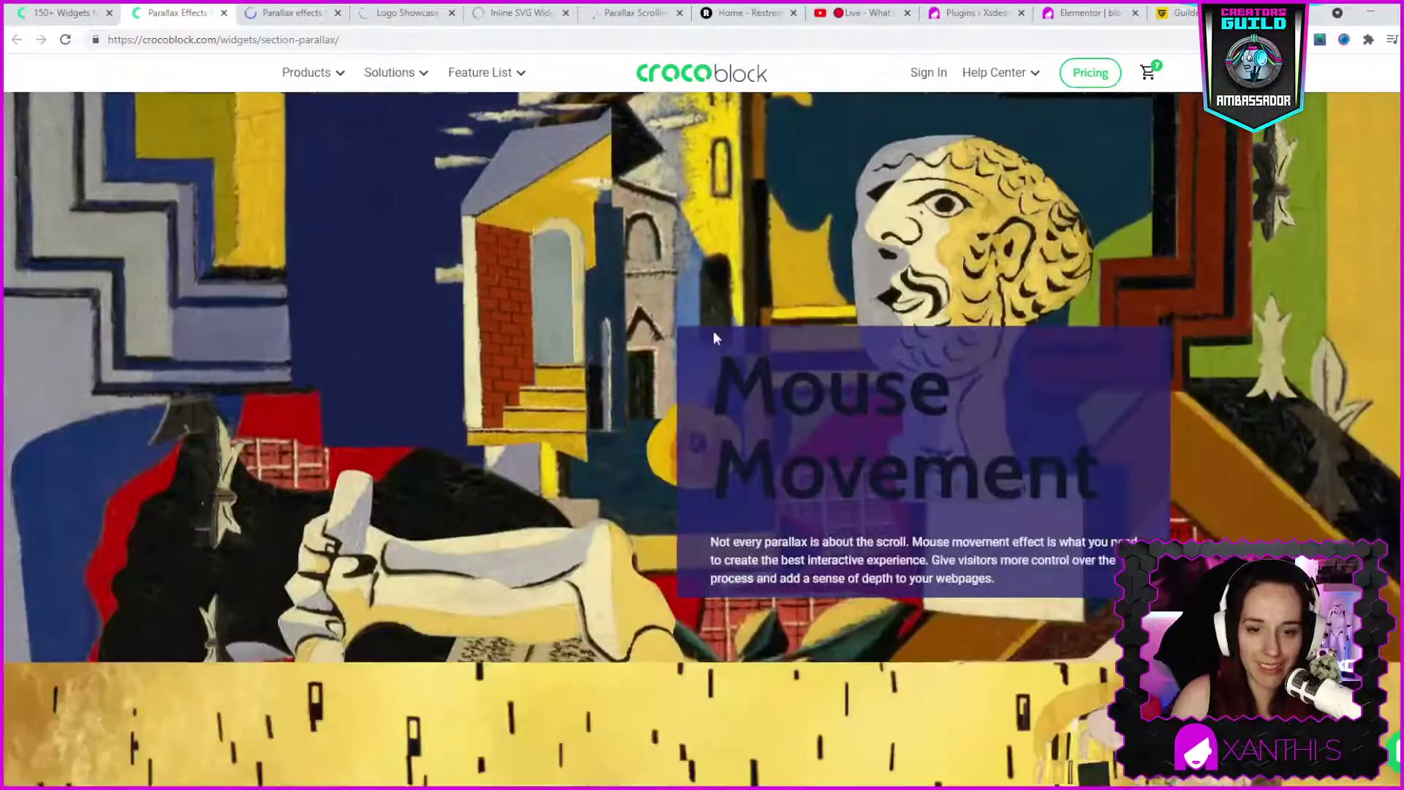
pyautogui.scroll(-8, 729, 313)
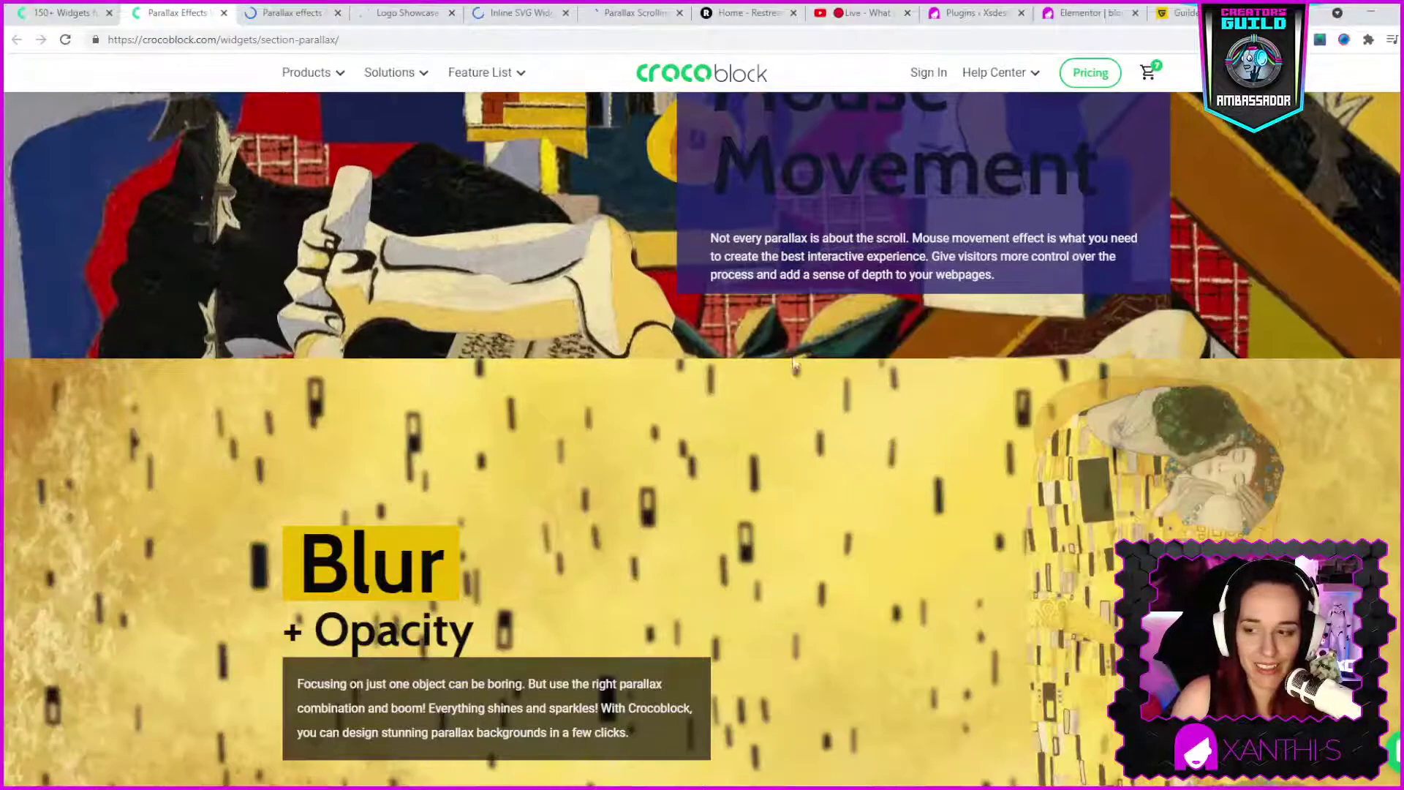
# - Examine how the Rotate section's head, sphere and cube react to scrolling in the parallax demo
pyautogui.scroll(-10, 879, 430)
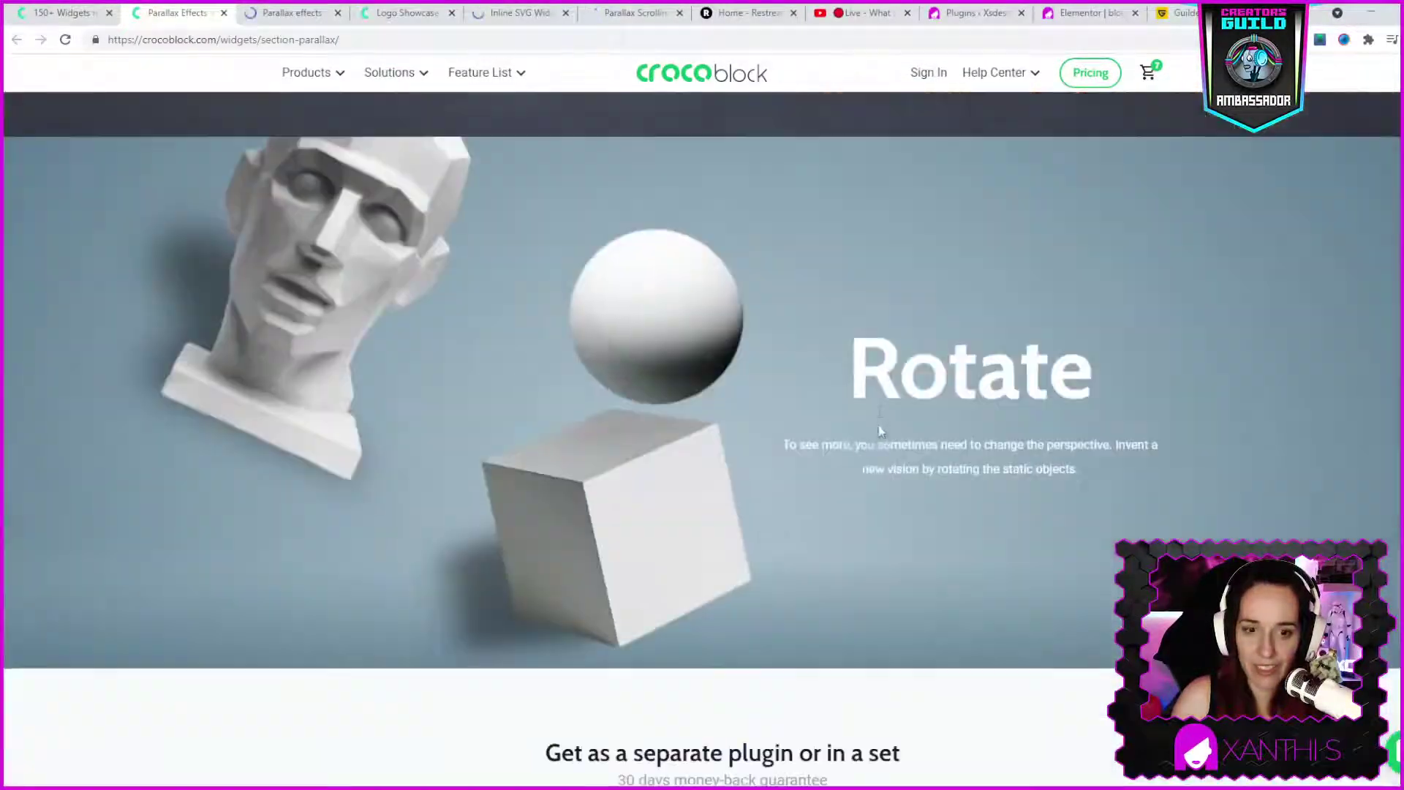
pyautogui.scroll(8, 879, 417)
pyautogui.scroll(10, 879, 414)
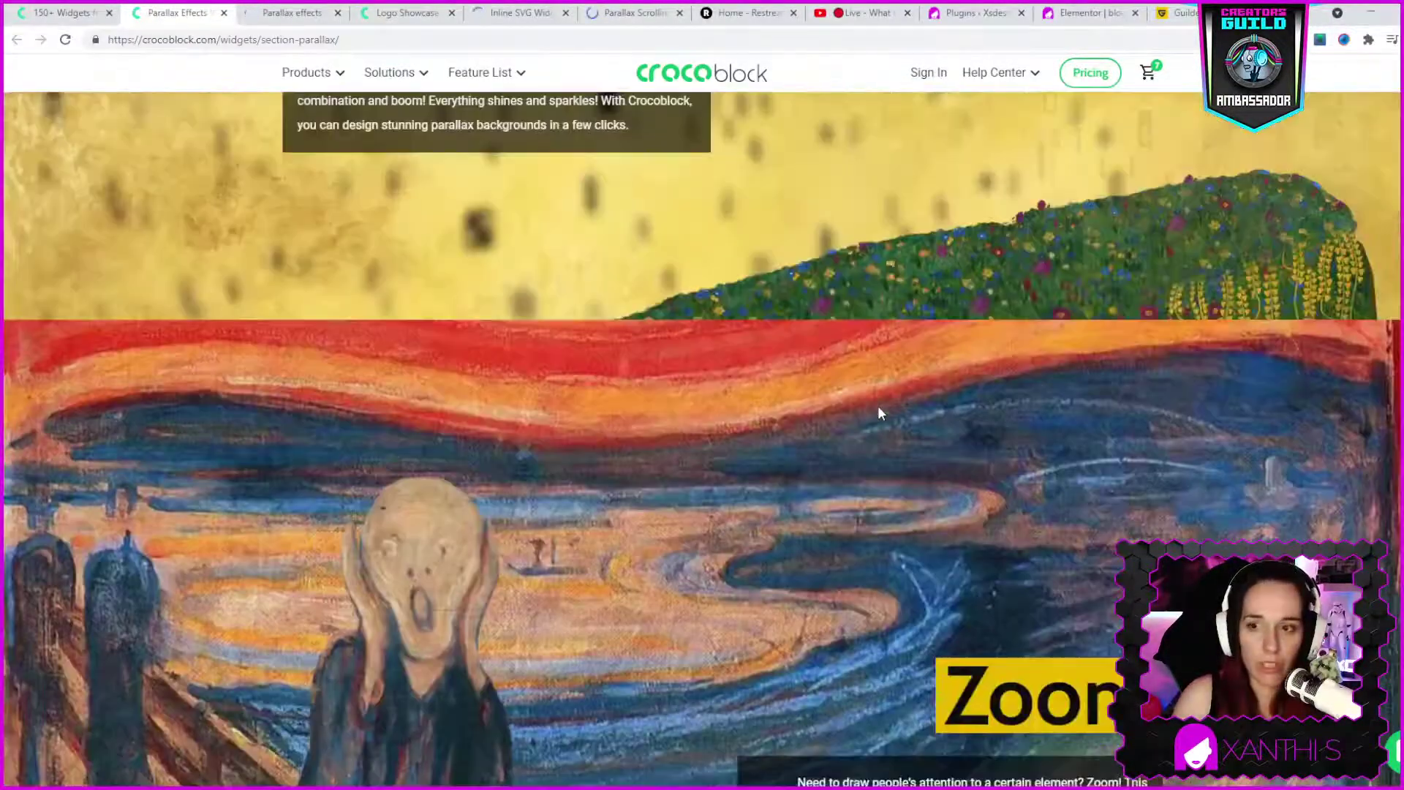
pyautogui.scroll(-5, 878, 414)
pyautogui.scroll(-8, 879, 414)
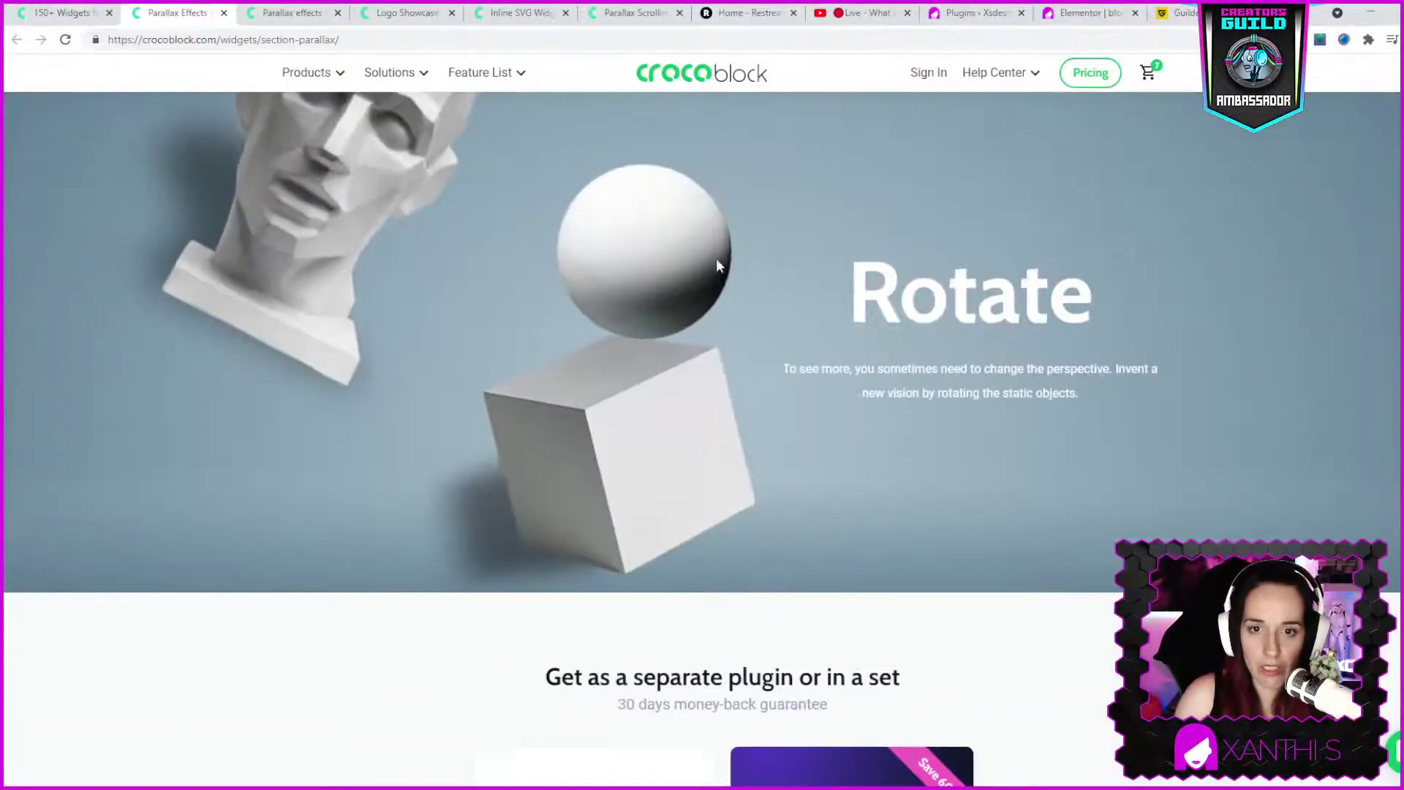
pyautogui.scroll(2, 1085, 369)
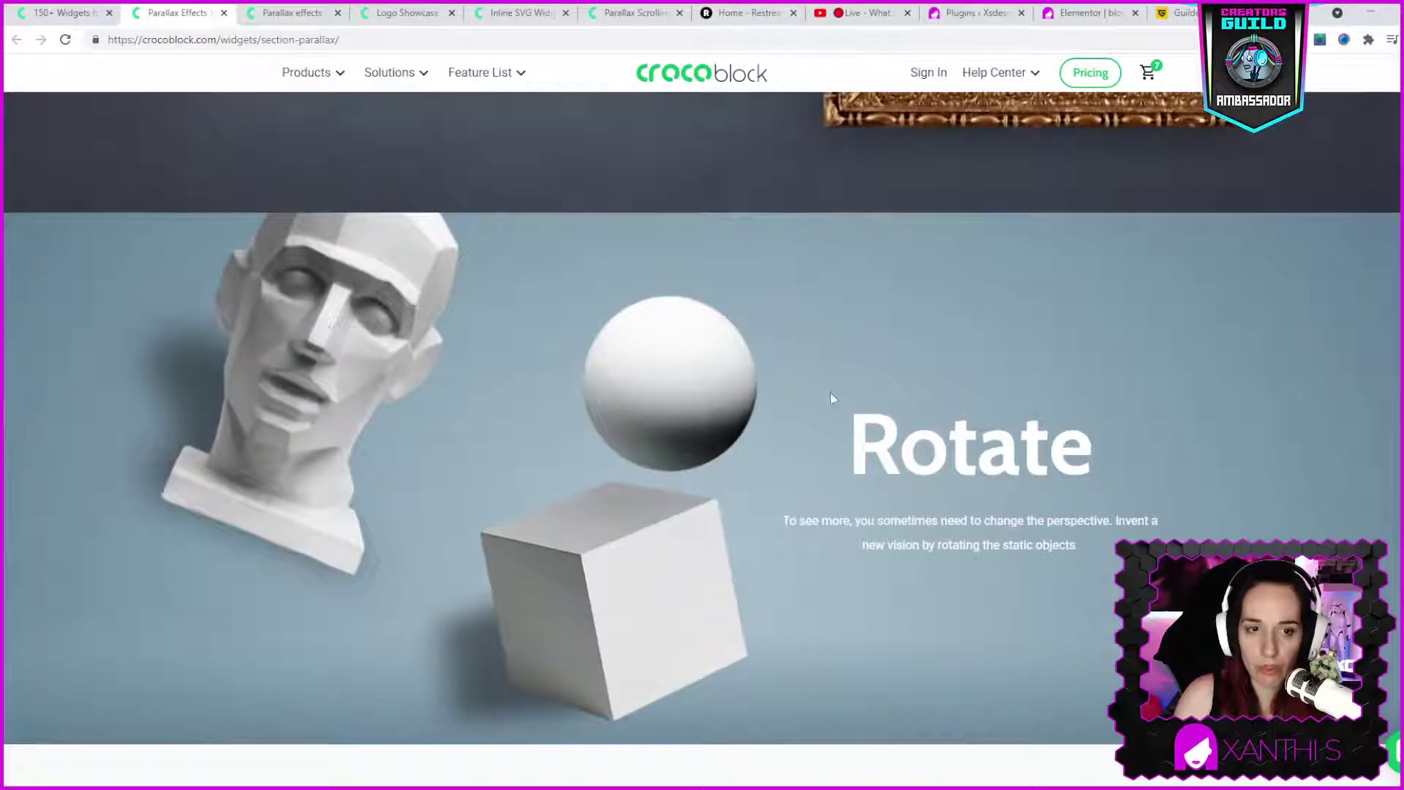
pyautogui.scroll(-3, 521, 410)
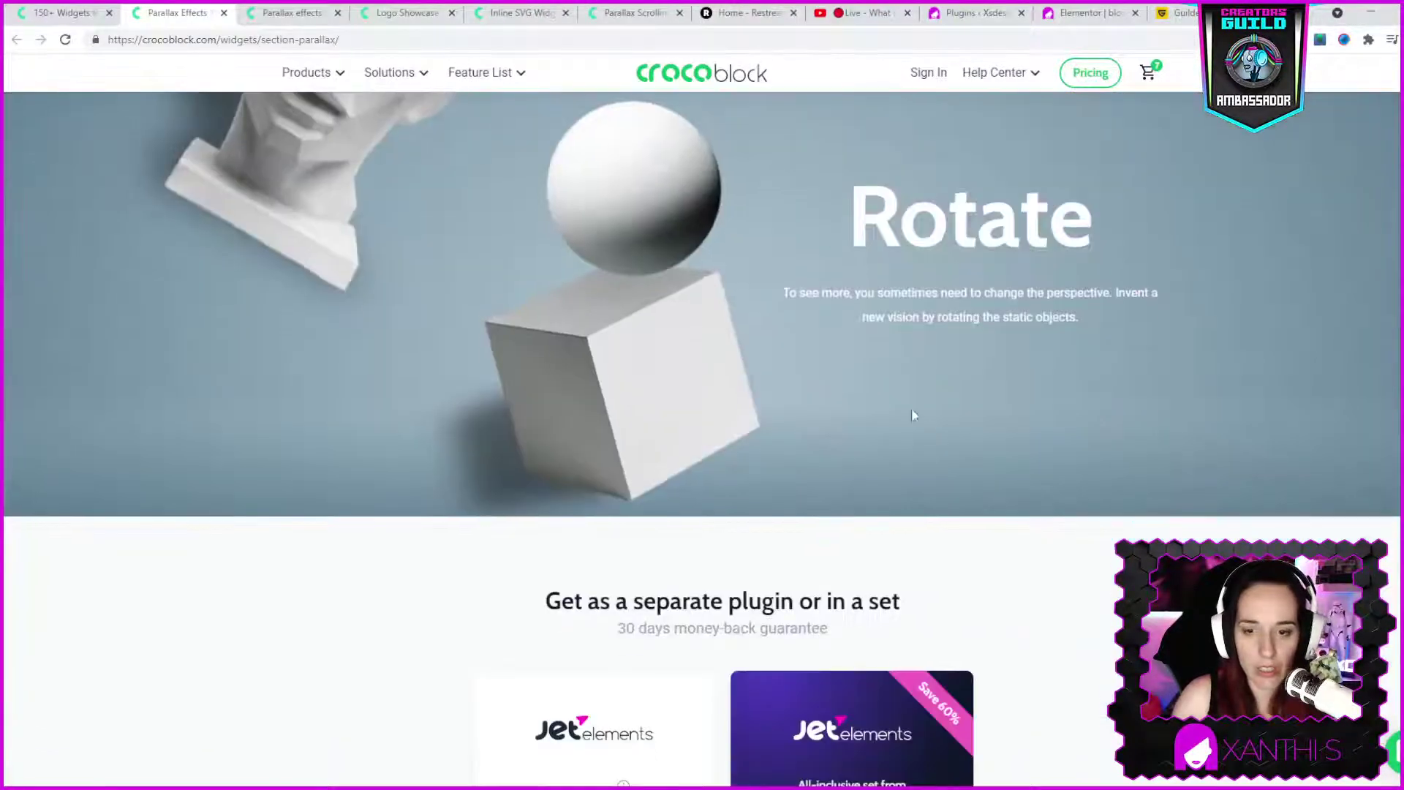
pyautogui.scroll(4, 622, 181)
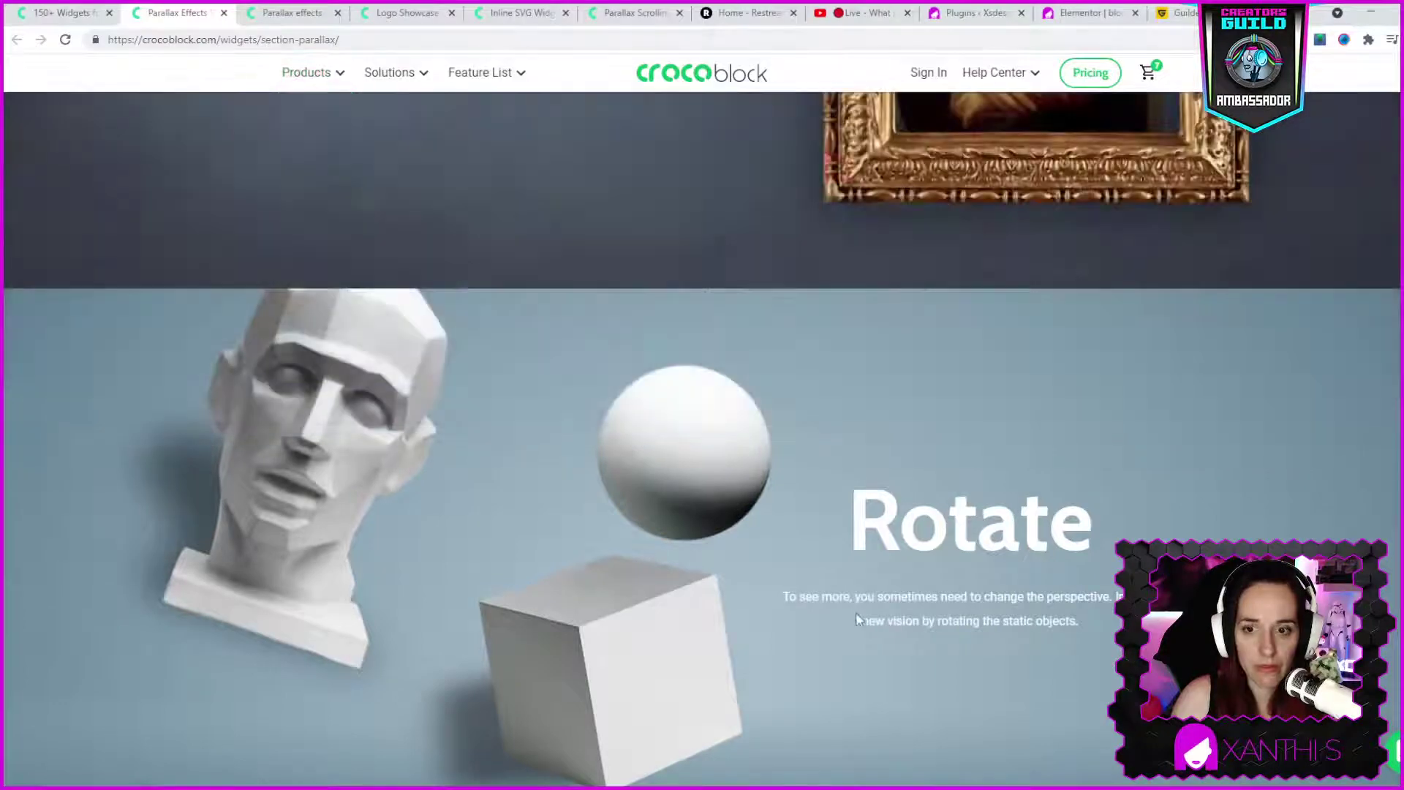
pyautogui.scroll(2, 850, 611)
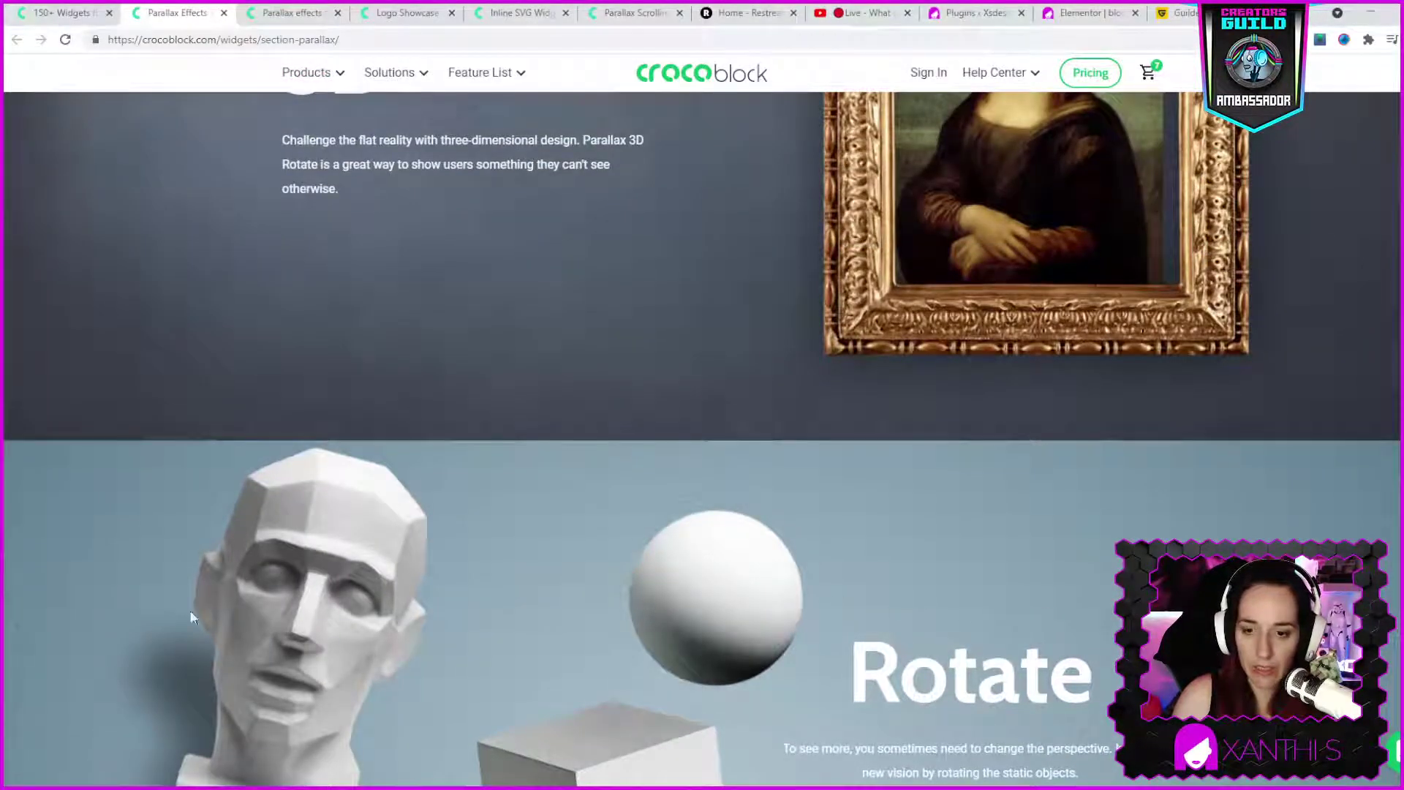
pyautogui.scroll(-3, 916, 375)
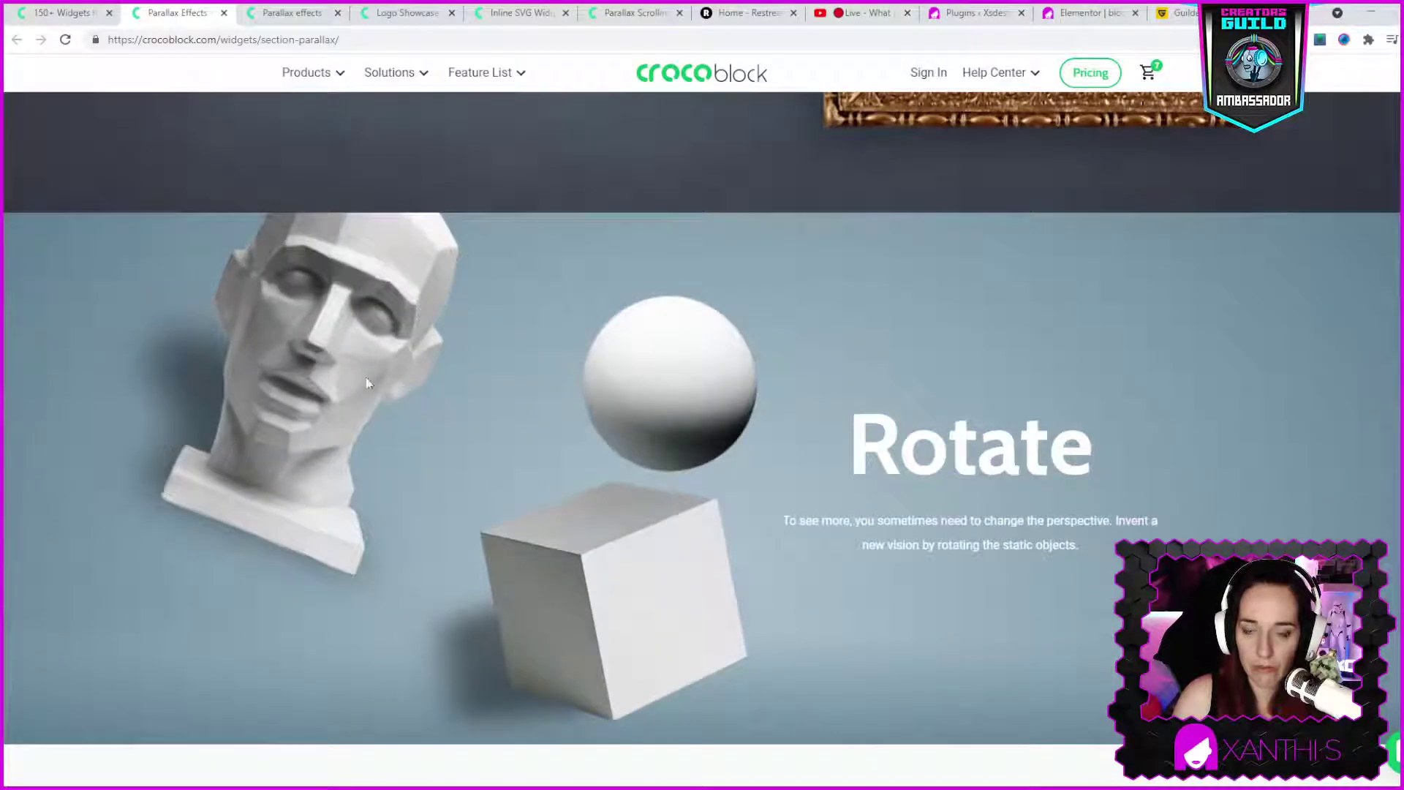
# - Review the 3D, Zoom and Rotate parallax effects again along with the plugin pricing, and close the Section Parallax demo
pyautogui.scroll(8, 751, 397)
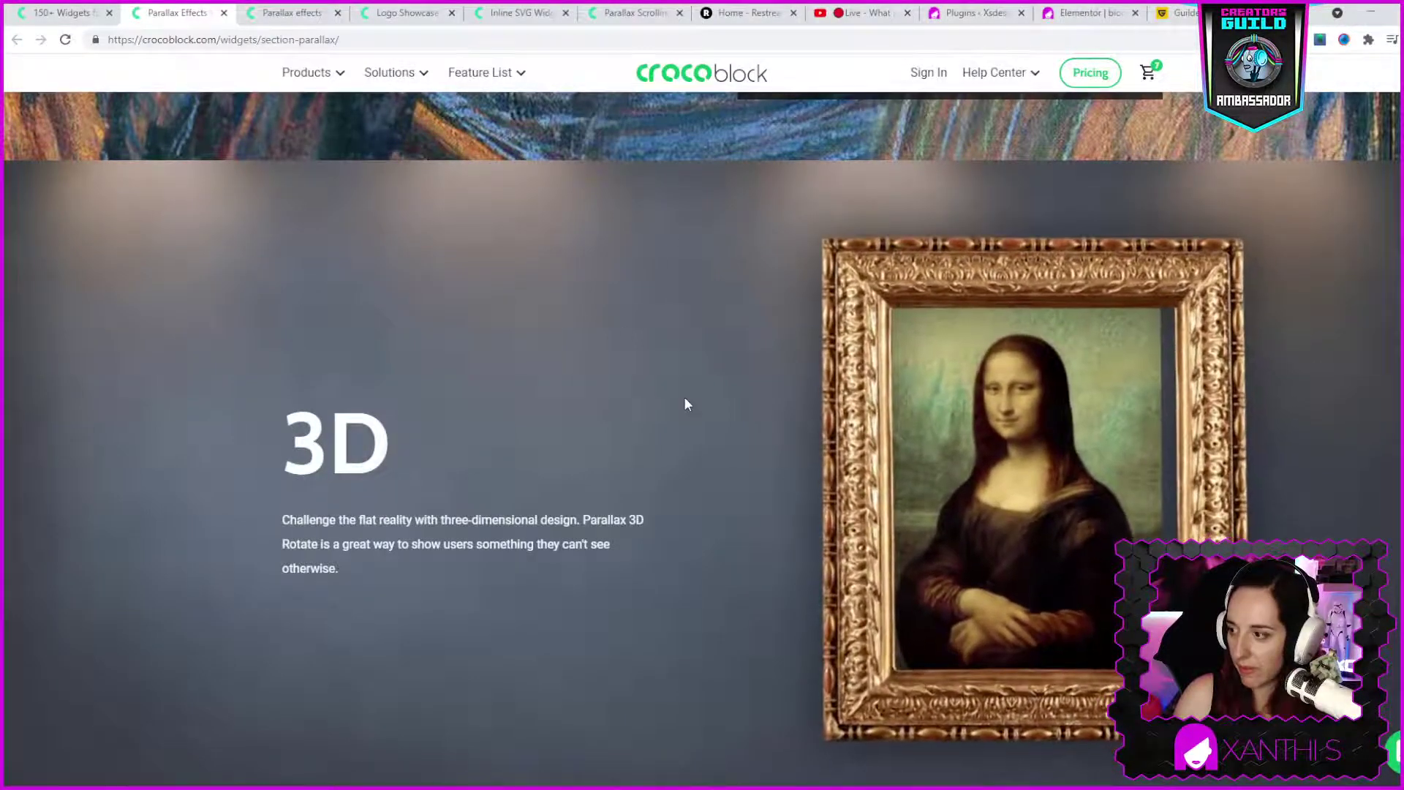
pyautogui.scroll(3, 683, 398)
pyautogui.scroll(5, 766, 455)
pyautogui.scroll(3, 319, 514)
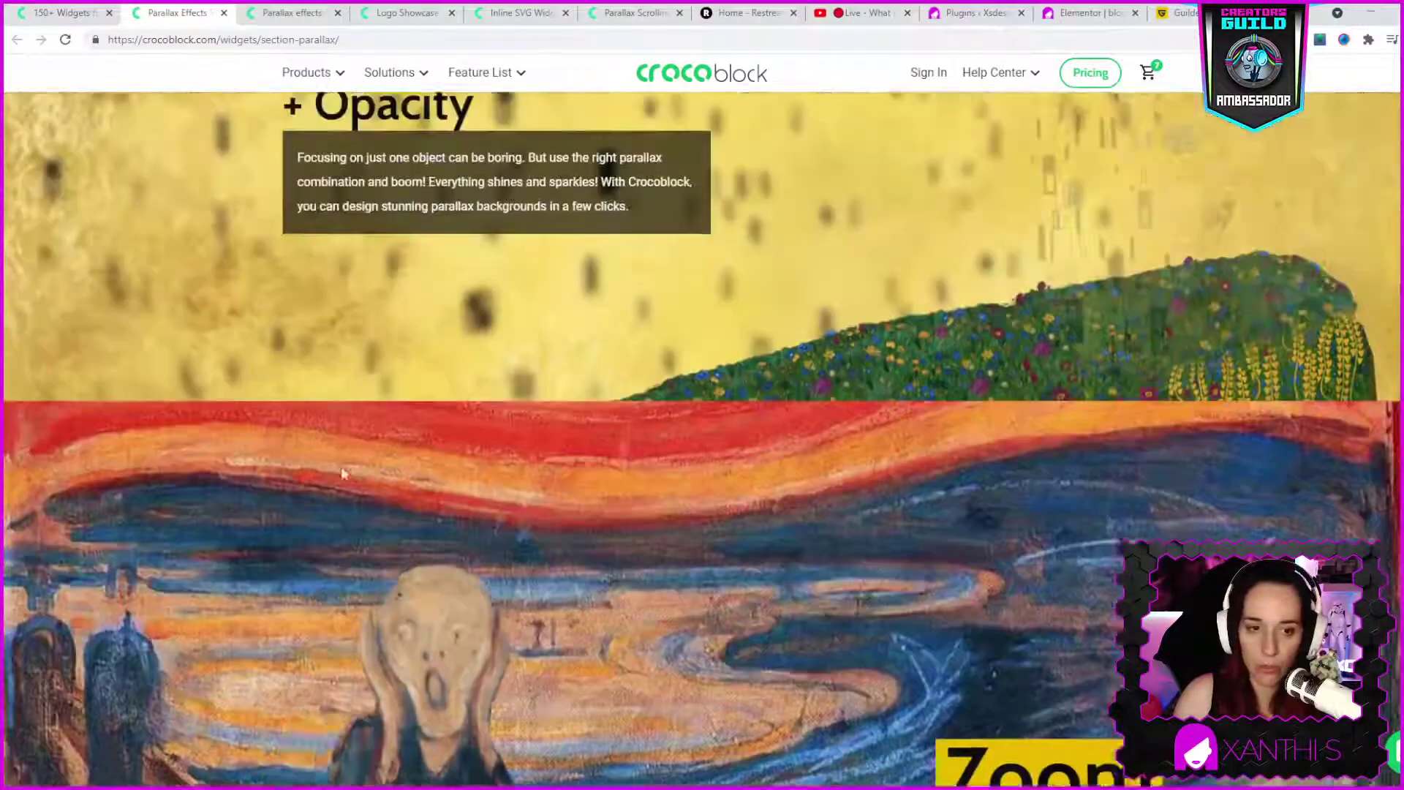
pyautogui.scroll(-8, 337, 453)
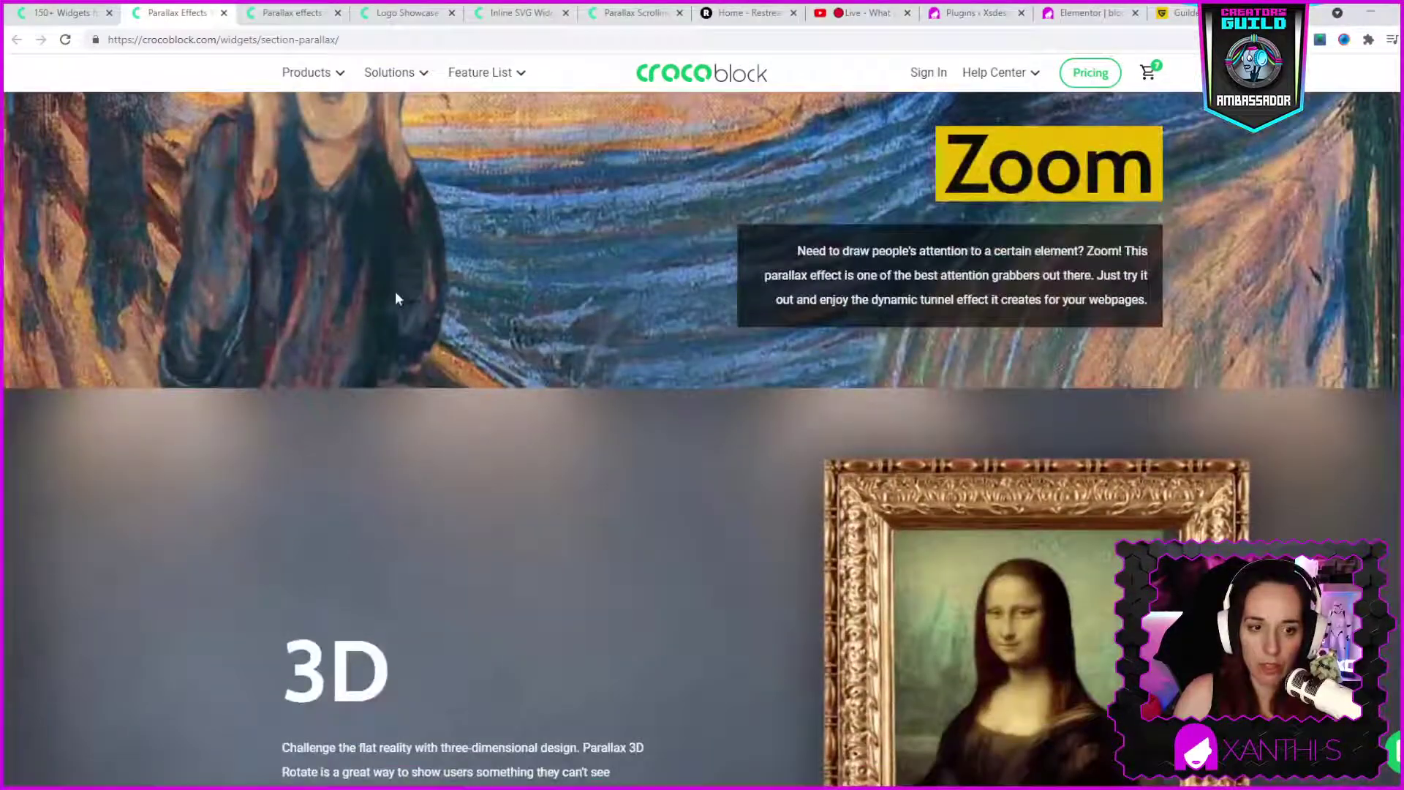
pyautogui.scroll(-5, 664, 379)
pyautogui.scroll(-6, 677, 388)
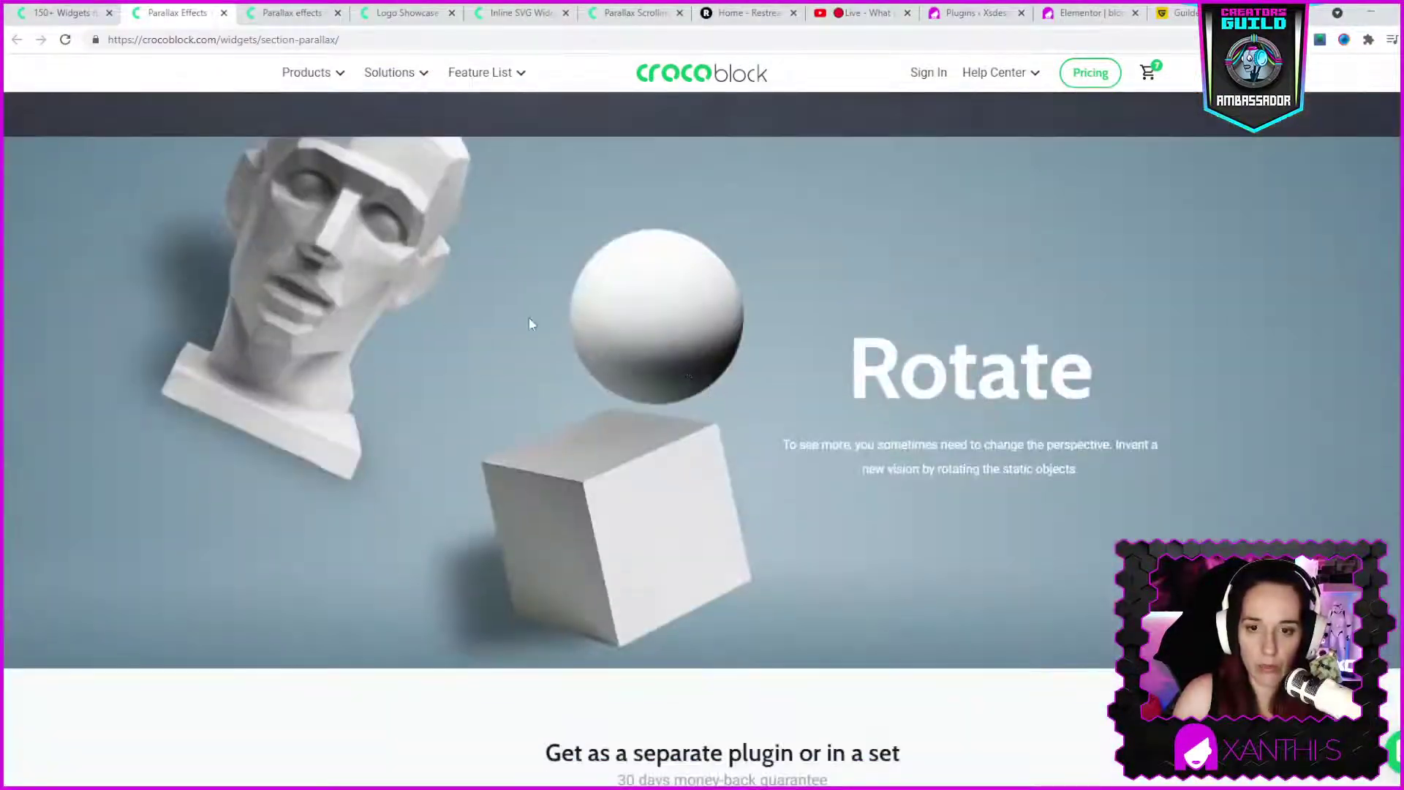
pyautogui.scroll(-5, 995, 343)
pyautogui.scroll(8, 1005, 374)
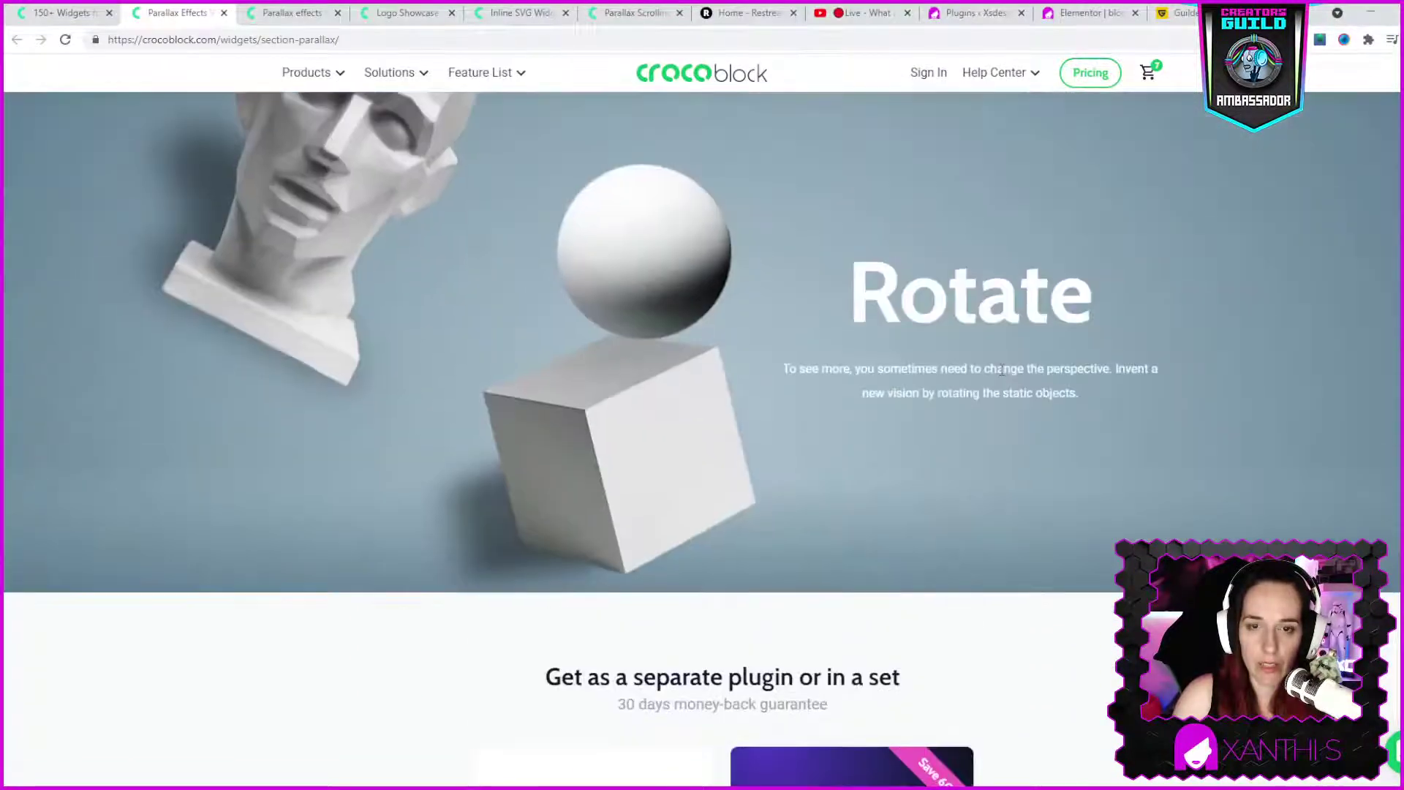
pyautogui.scroll(-5, 1003, 395)
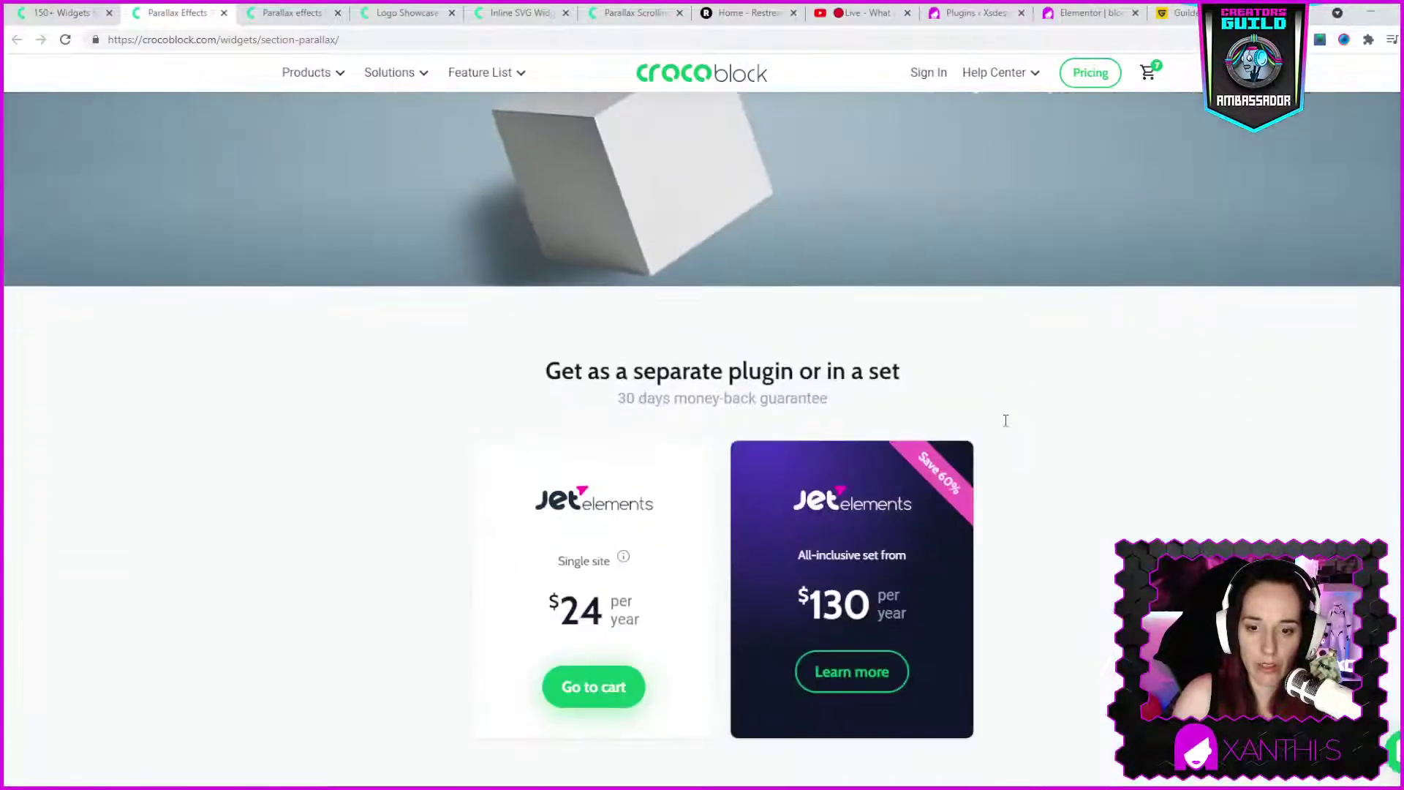
pyautogui.scroll(-5, 1009, 419)
pyautogui.scroll(12, 993, 364)
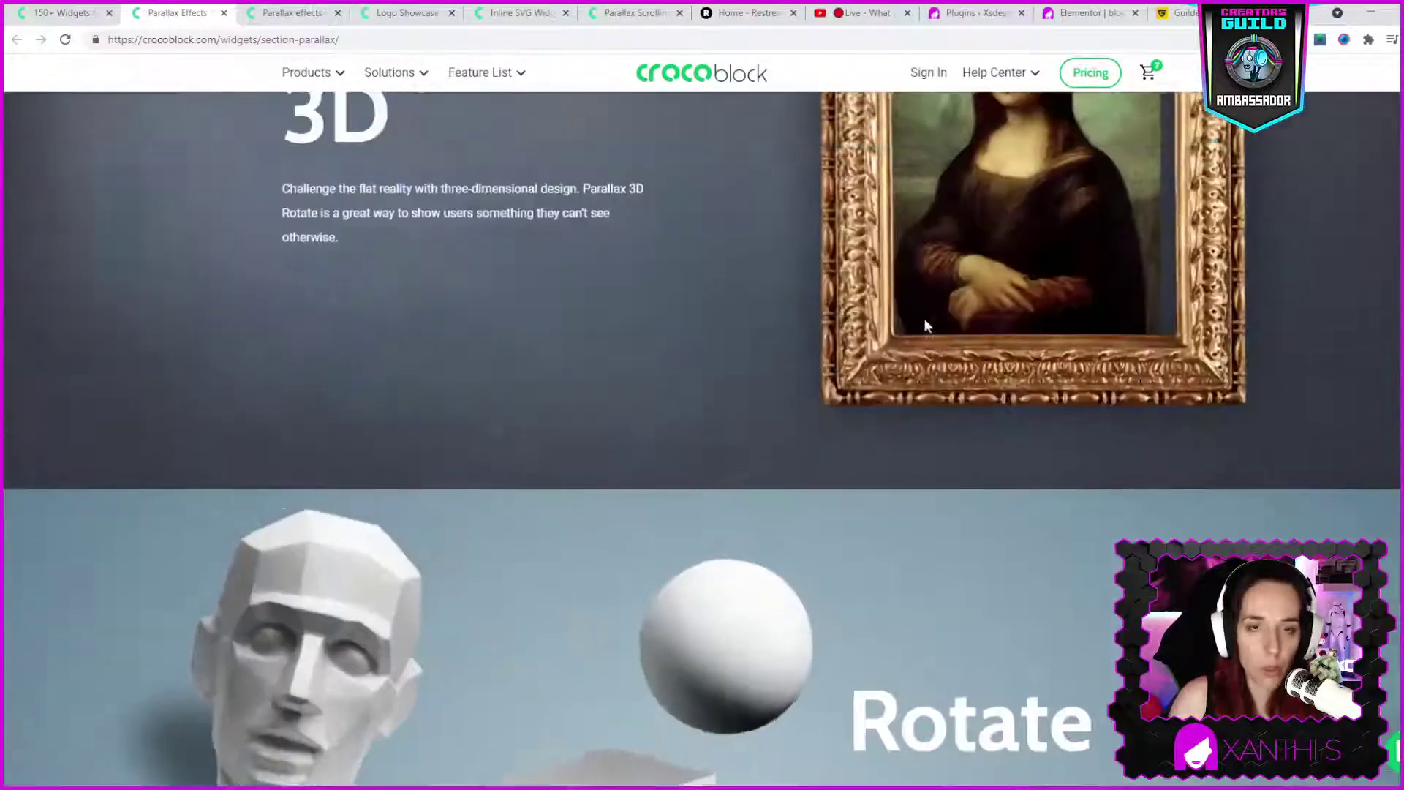
pyautogui.scroll(10, 894, 355)
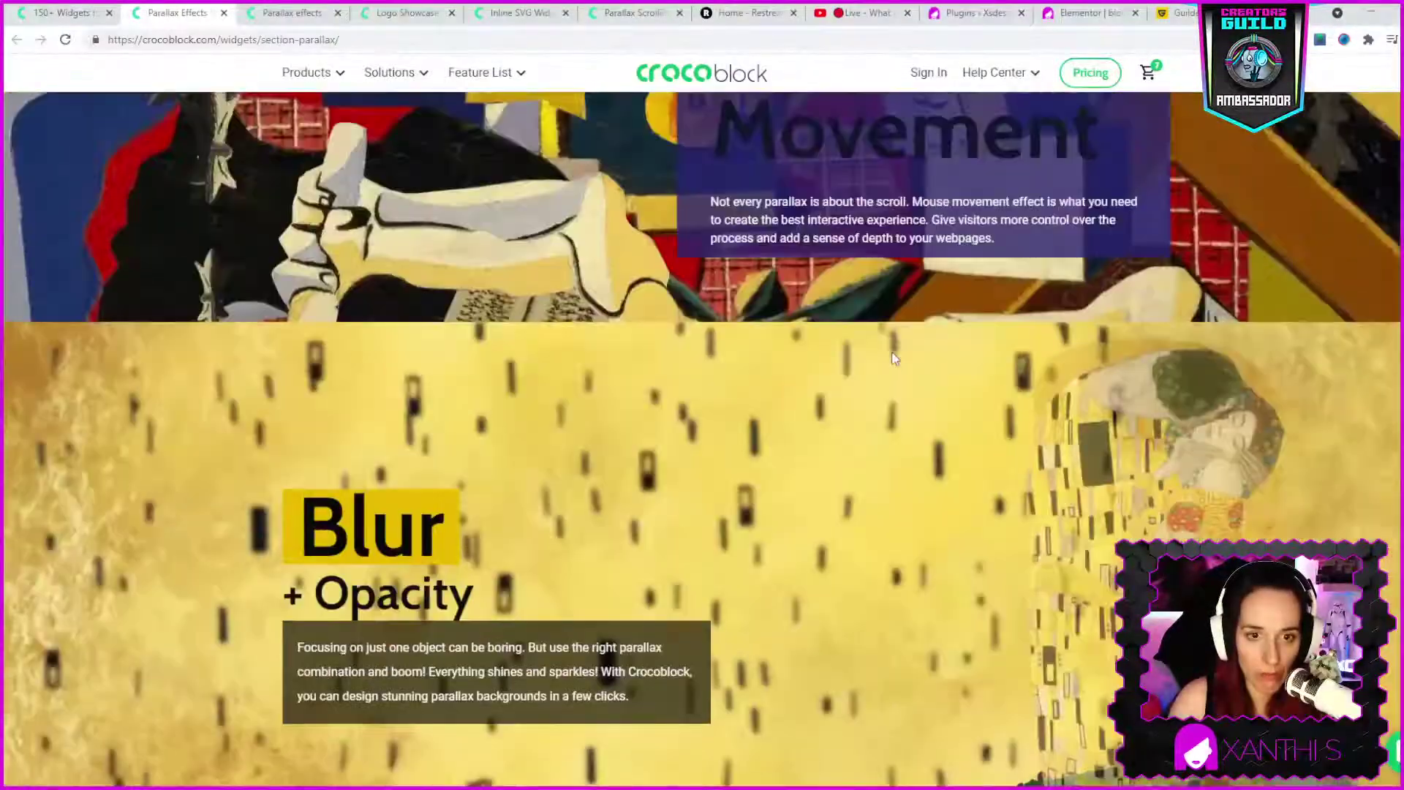
pyautogui.scroll(5, 893, 355)
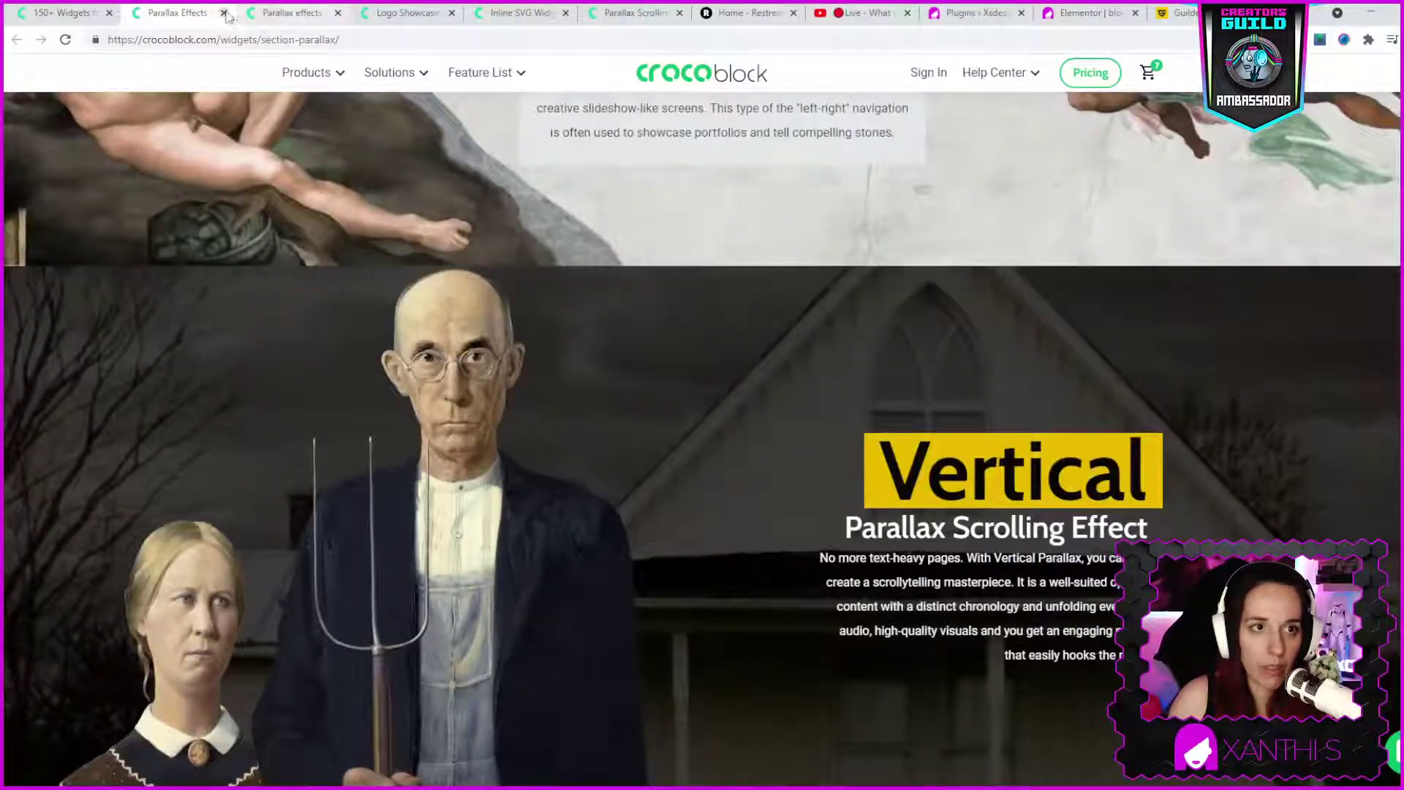
pyautogui.click(224, 13)
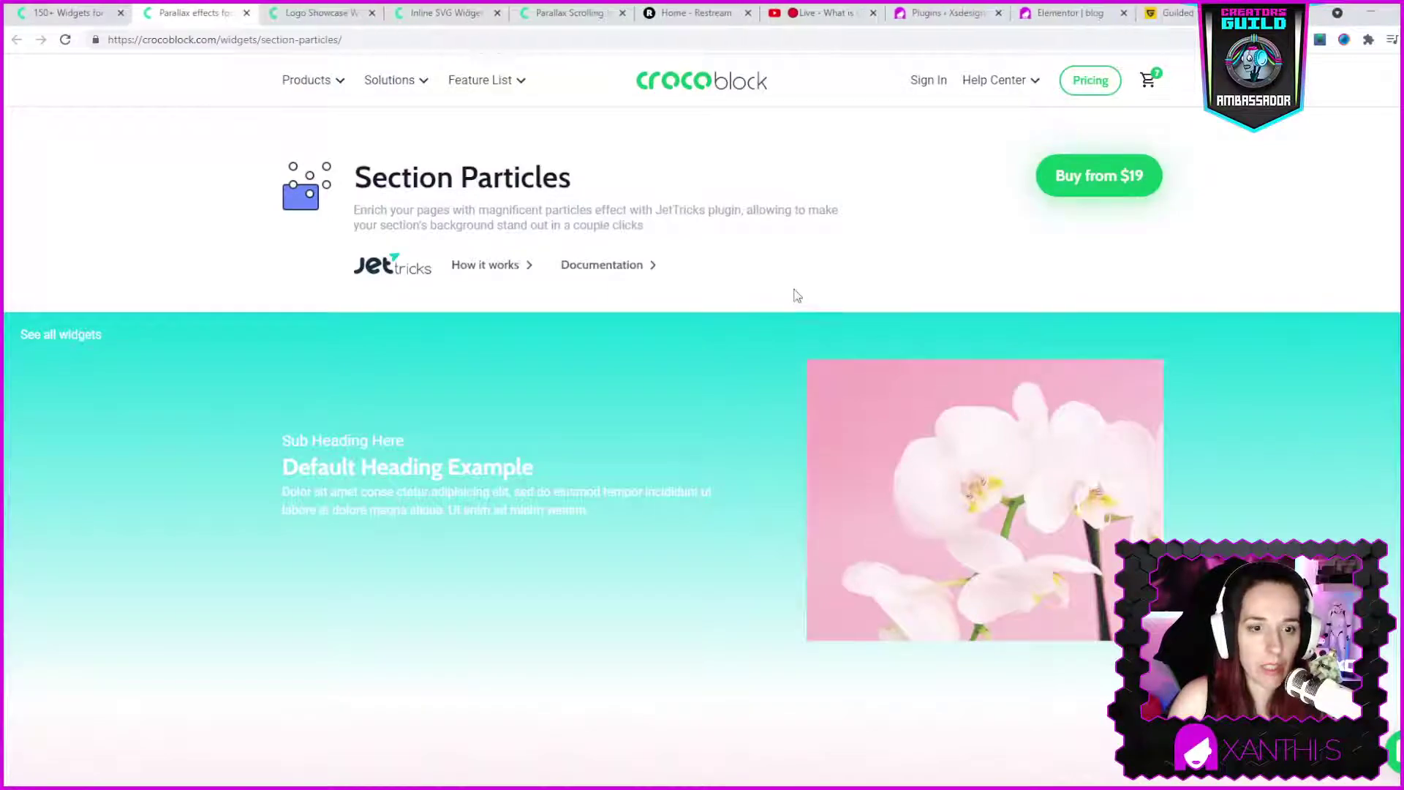
# - Examine the particle background examples and the JetTricks plugin pricing in the Section Particles demo
pyautogui.scroll(-9, 797, 295)
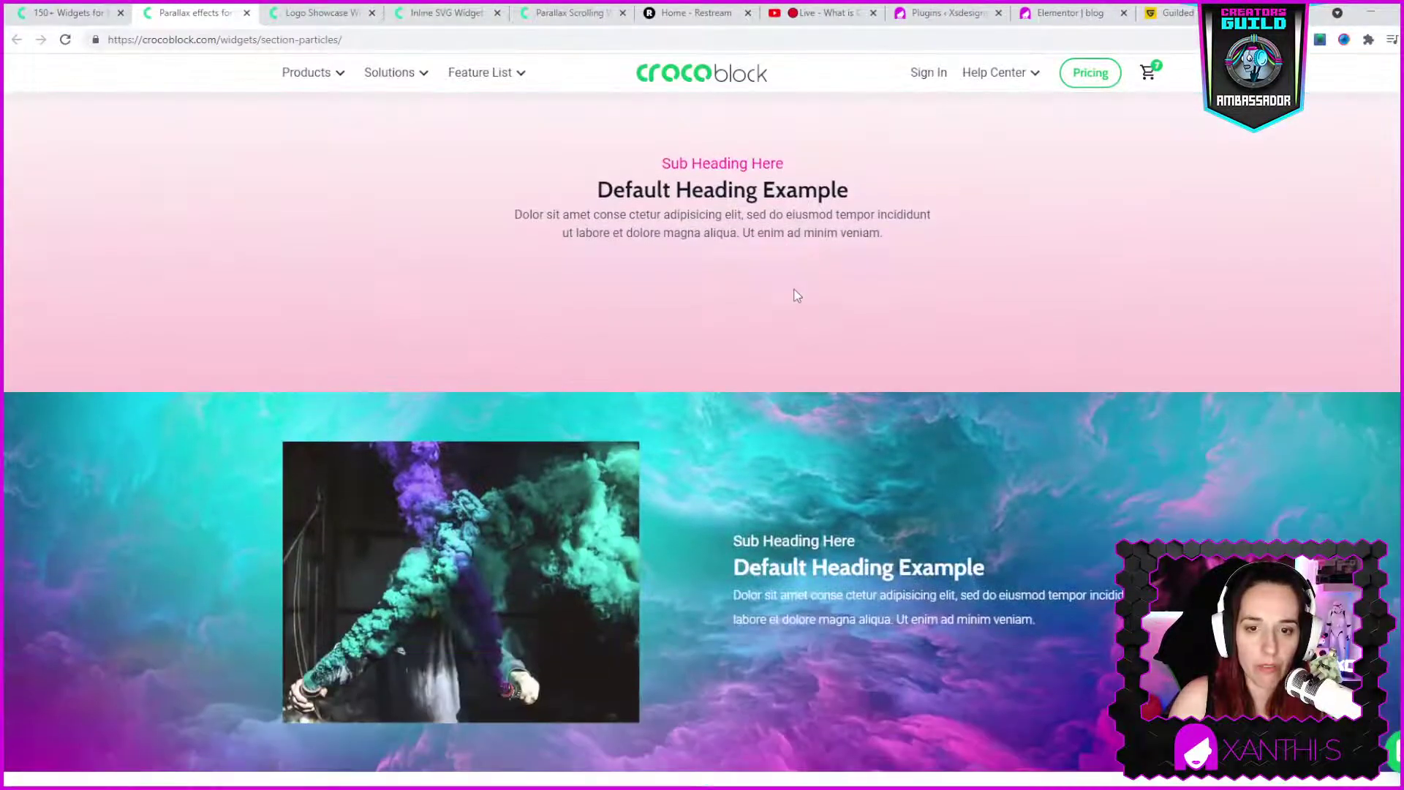
pyautogui.scroll(-3, 794, 278)
pyautogui.scroll(-3, 938, 335)
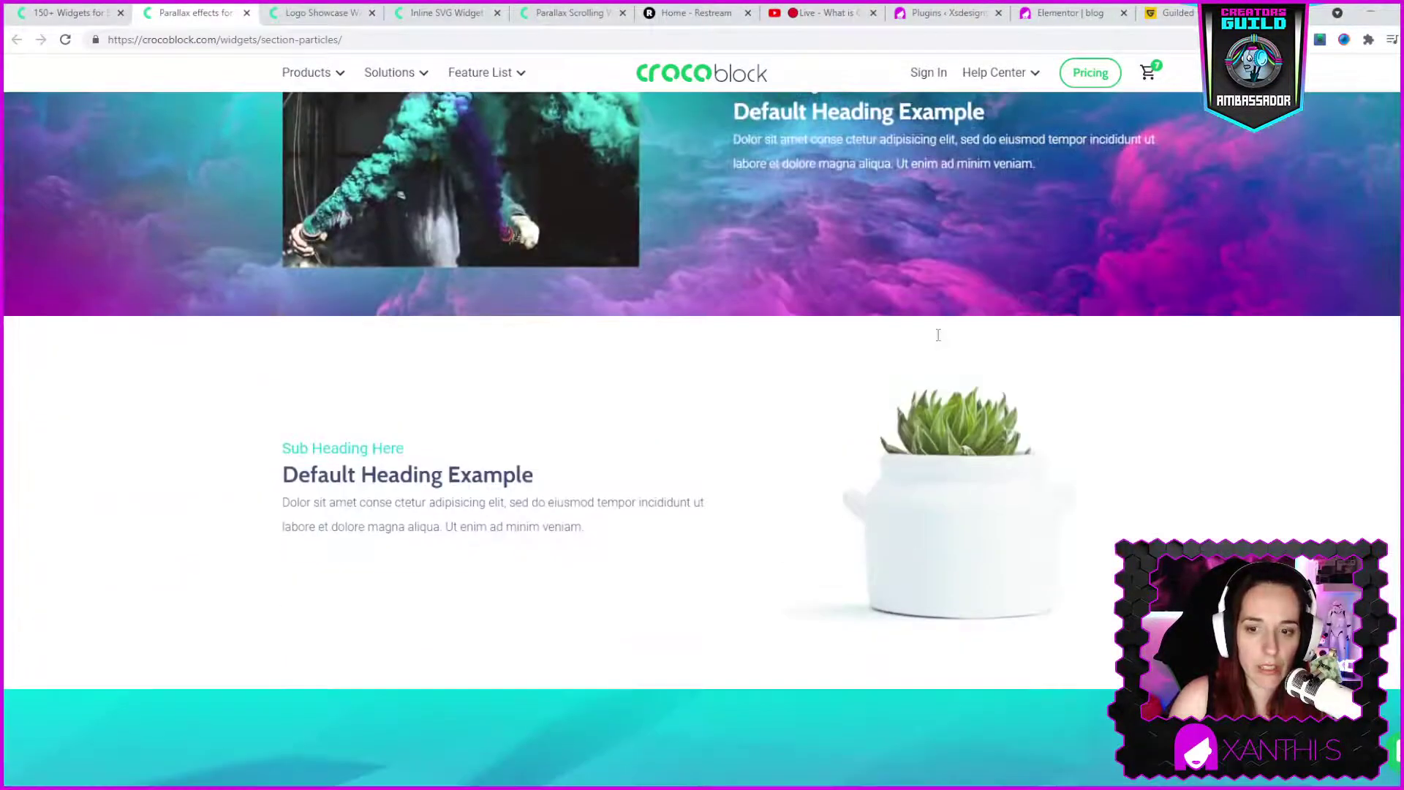
pyautogui.scroll(-13, 968, 483)
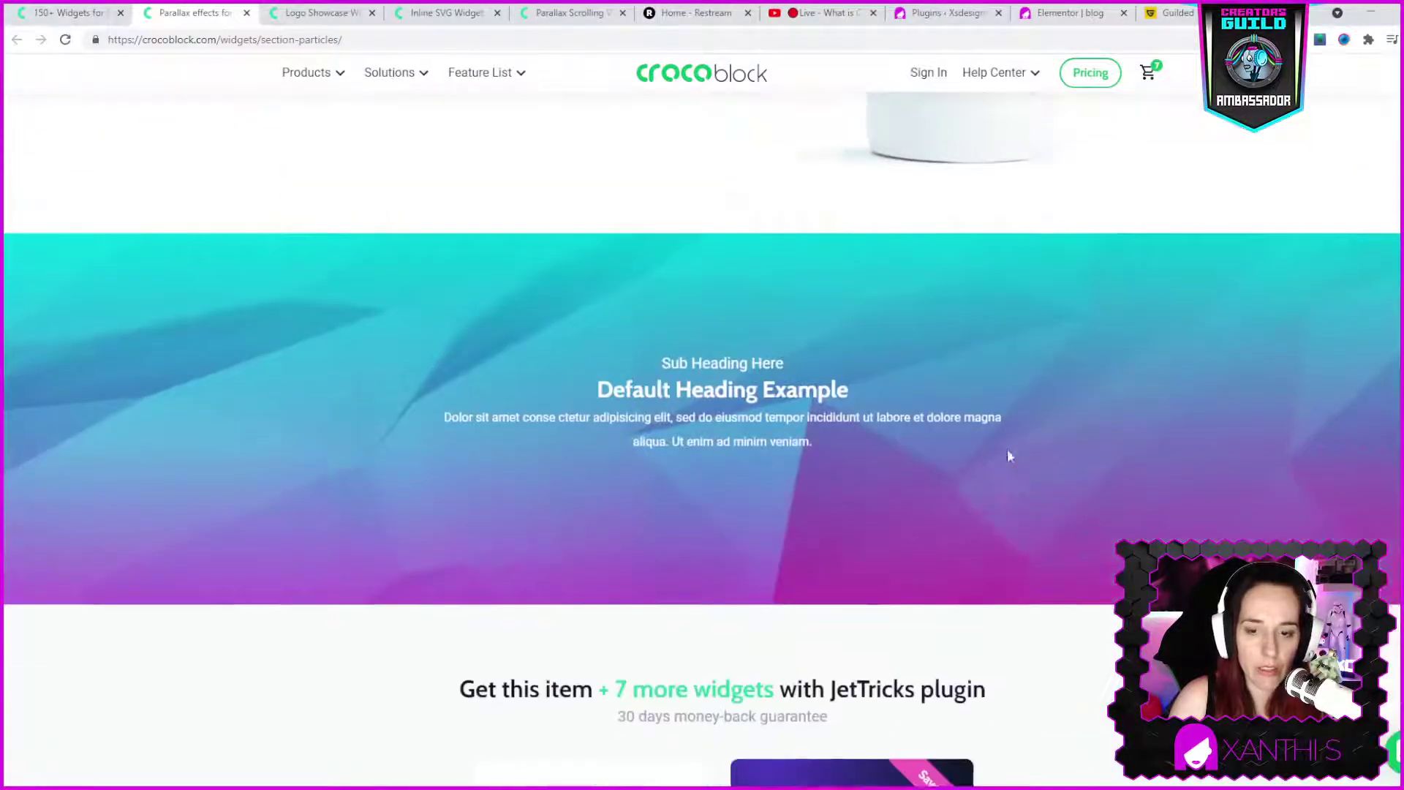
pyautogui.scroll(3, 1024, 416)
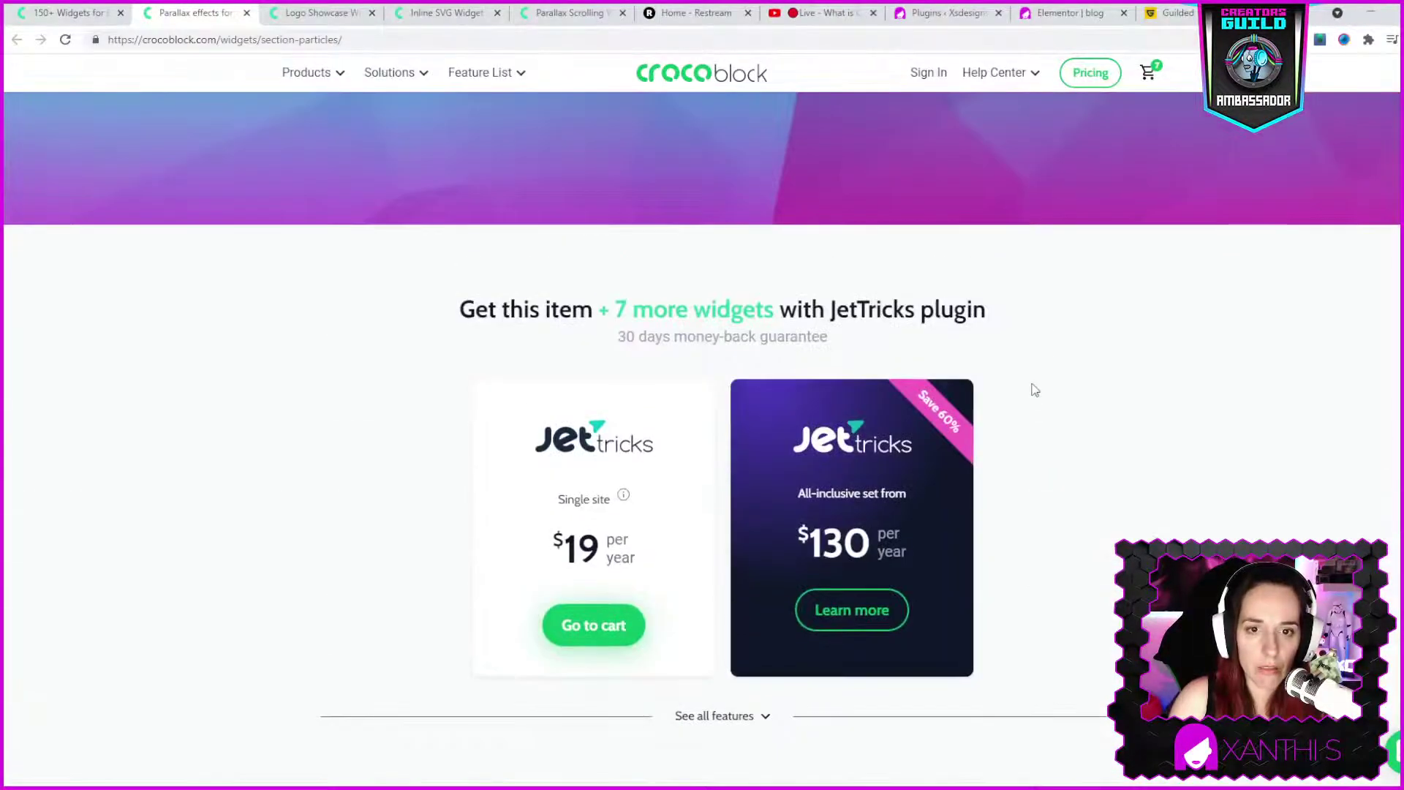
pyautogui.scroll(10, 1033, 389)
pyautogui.scroll(4, 1028, 289)
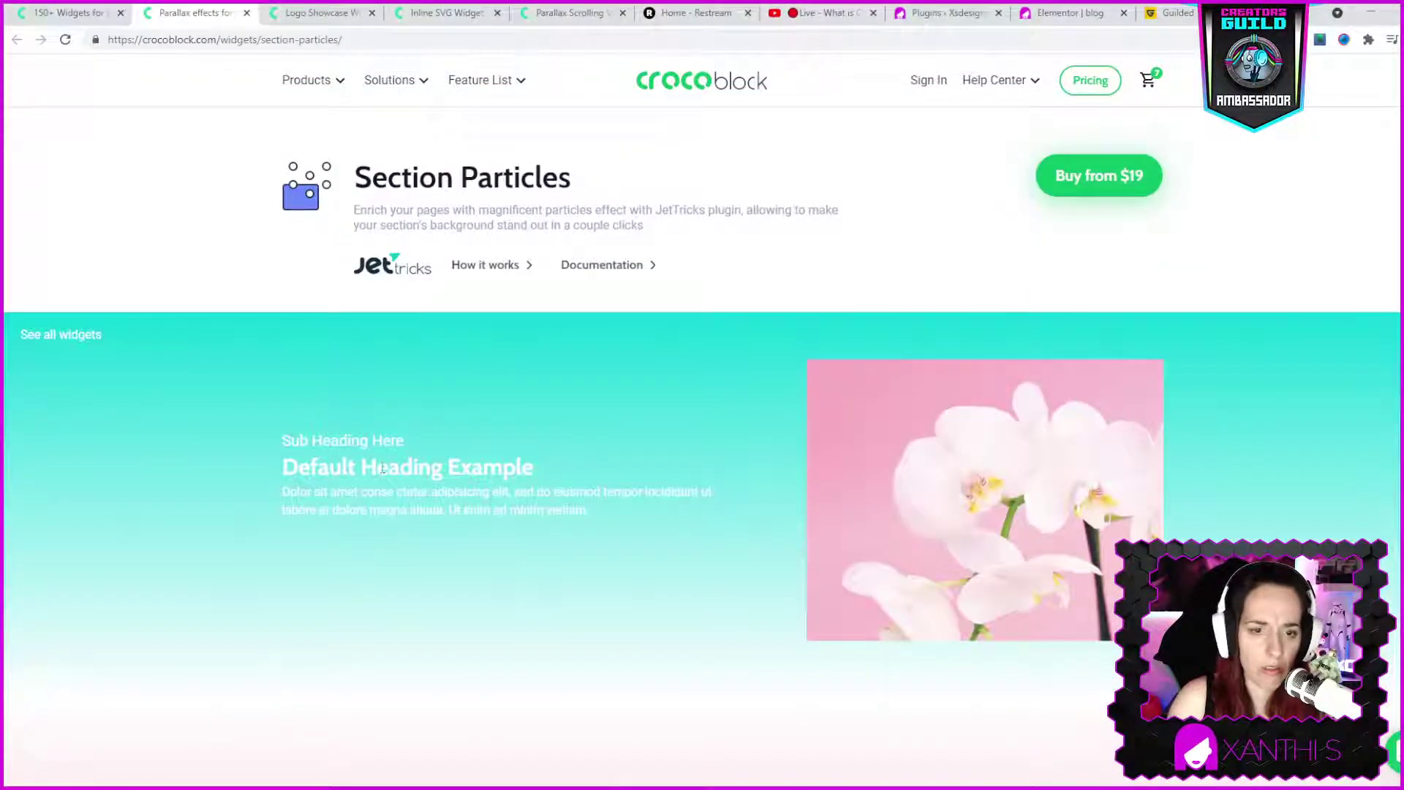
# - Switch to the Logo Showcase demo and examine its company logo usage examples
pyautogui.click(353, 20)
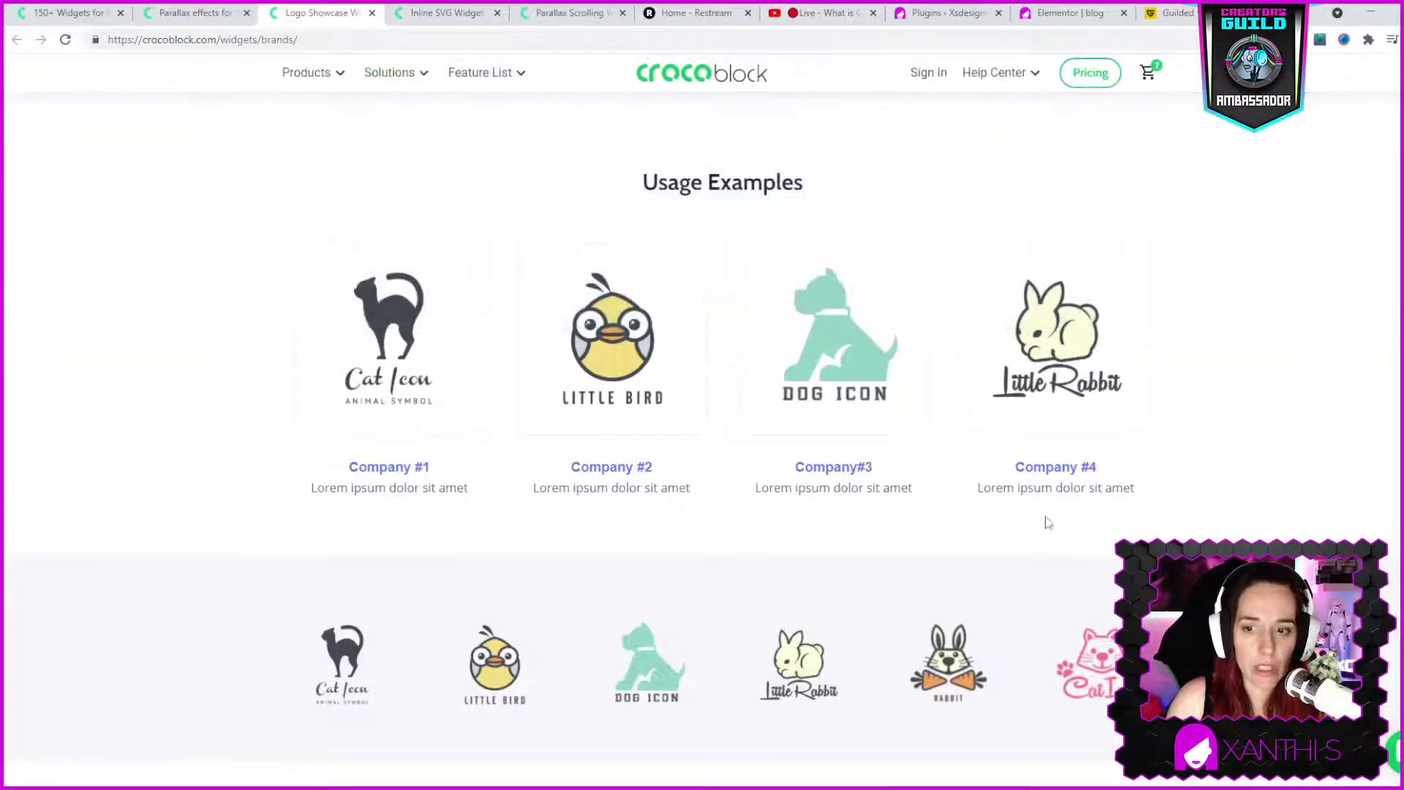
pyautogui.scroll(-7, 1000, 468)
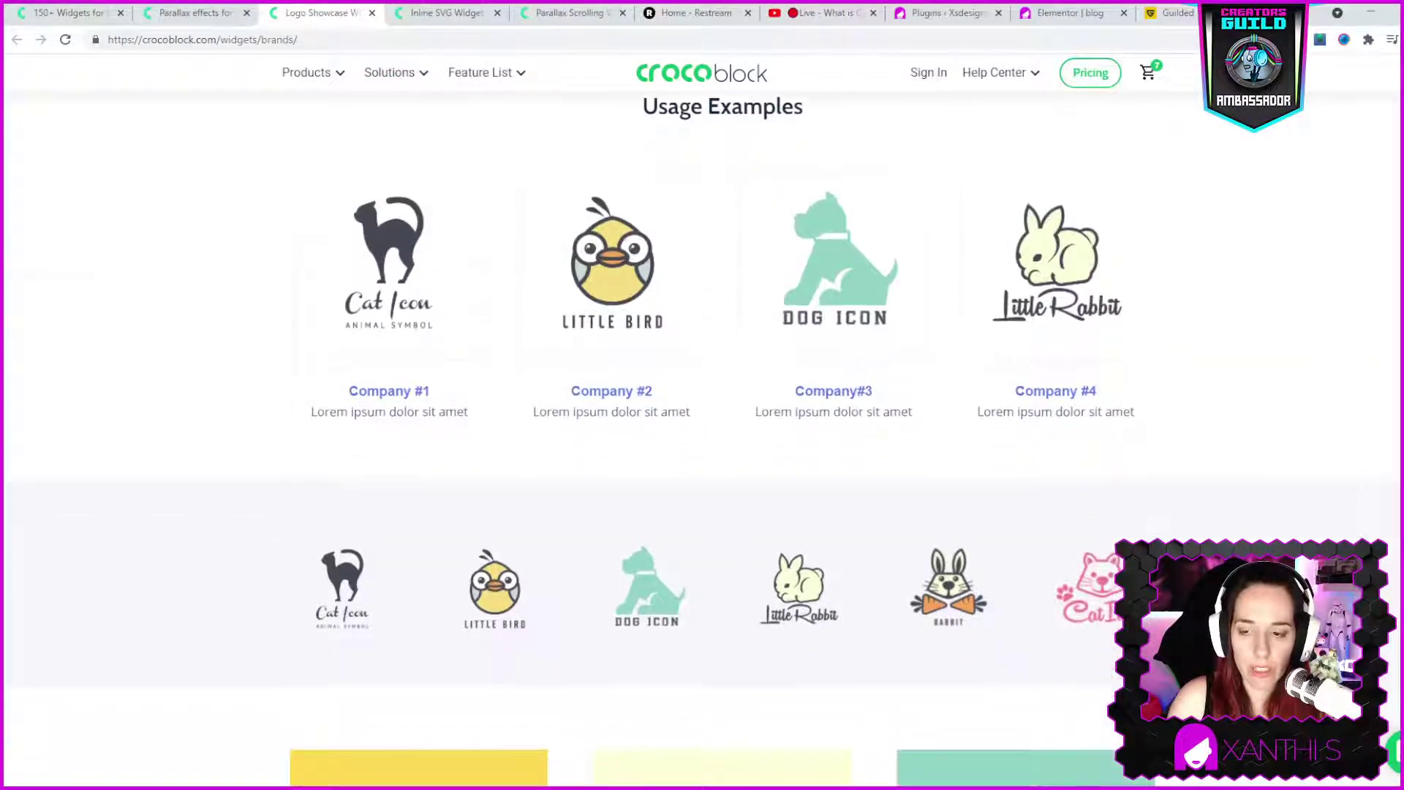
pyautogui.scroll(-7, 1000, 468)
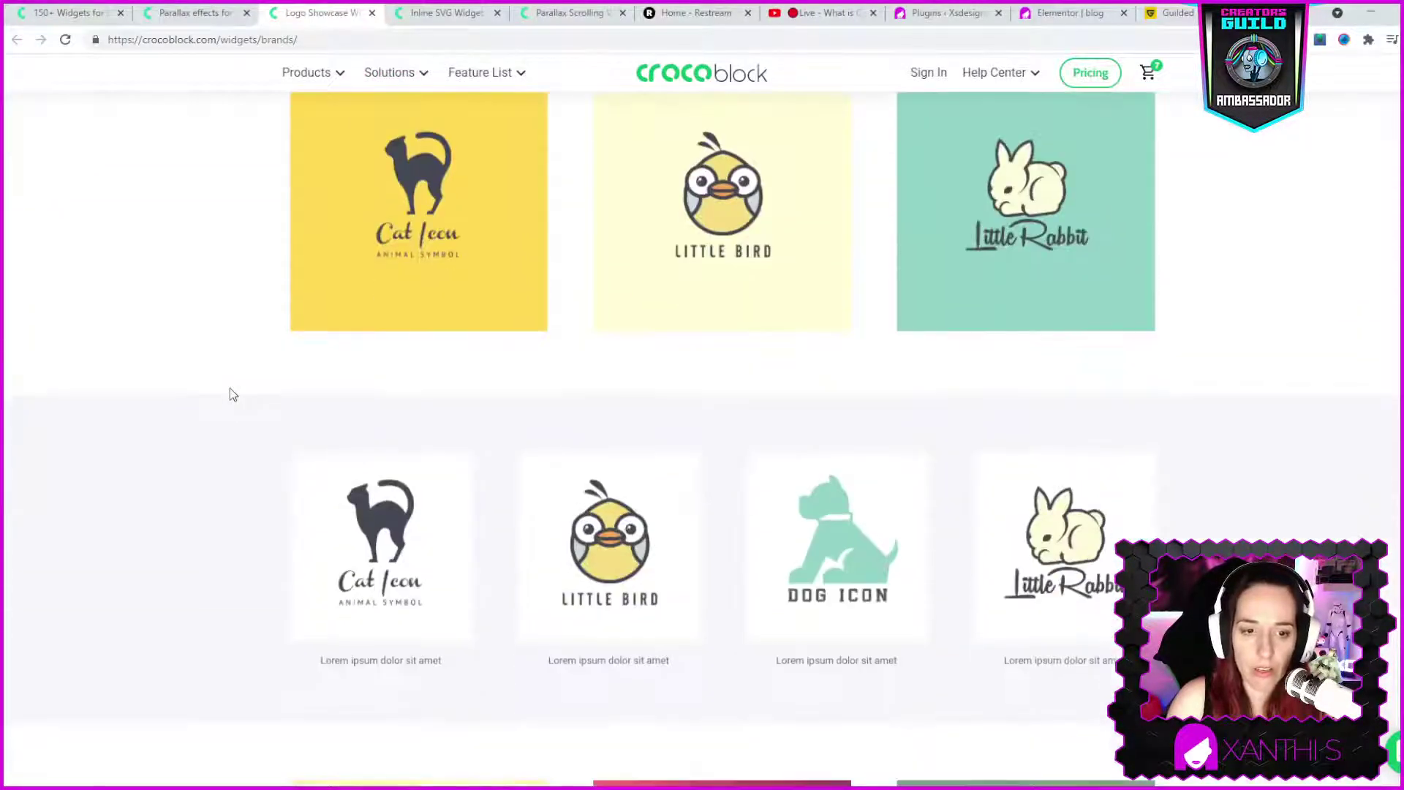
pyautogui.scroll(11, 811, 392)
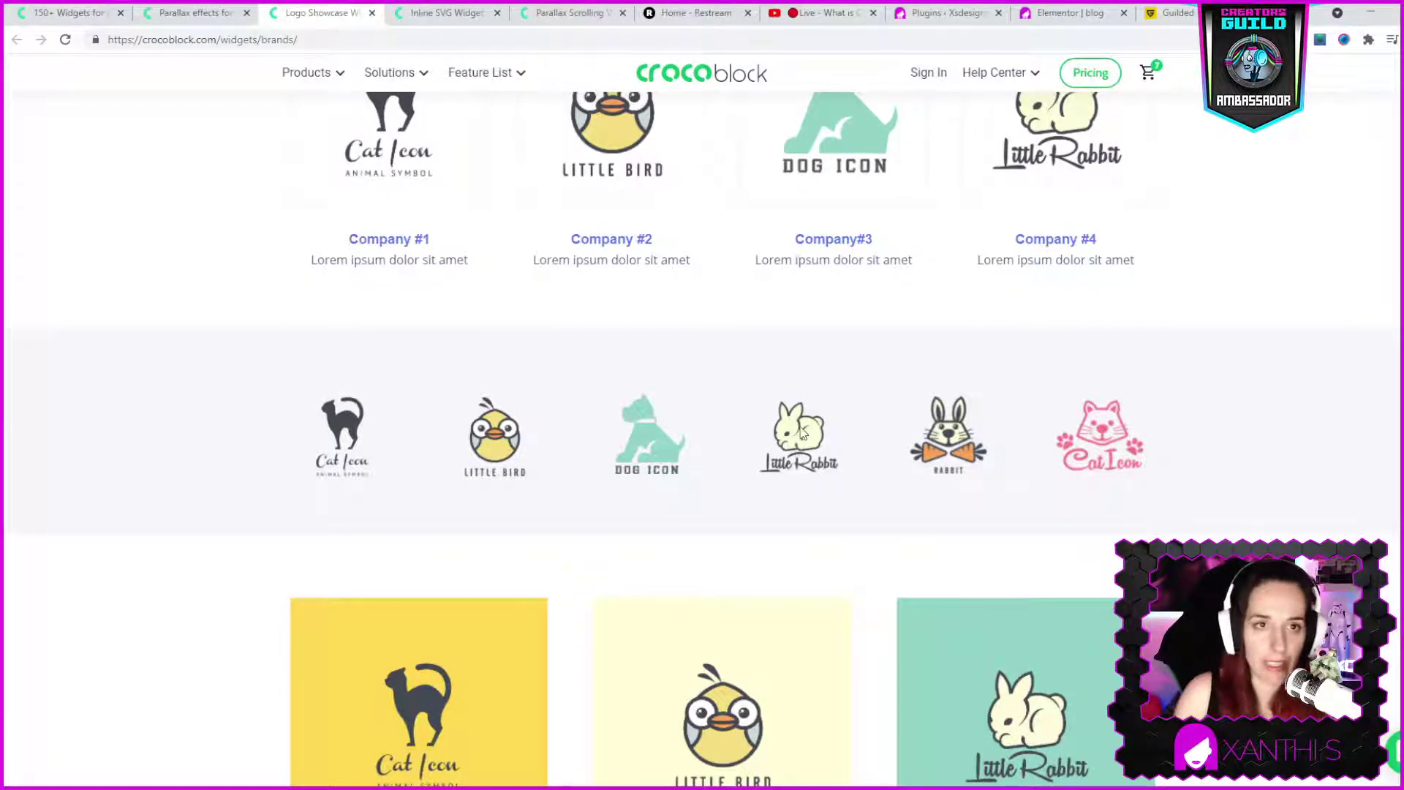
# - Switch to the Inline SVG demo and review its SVG icons and SVG illustration examples
pyautogui.click(461, 17)
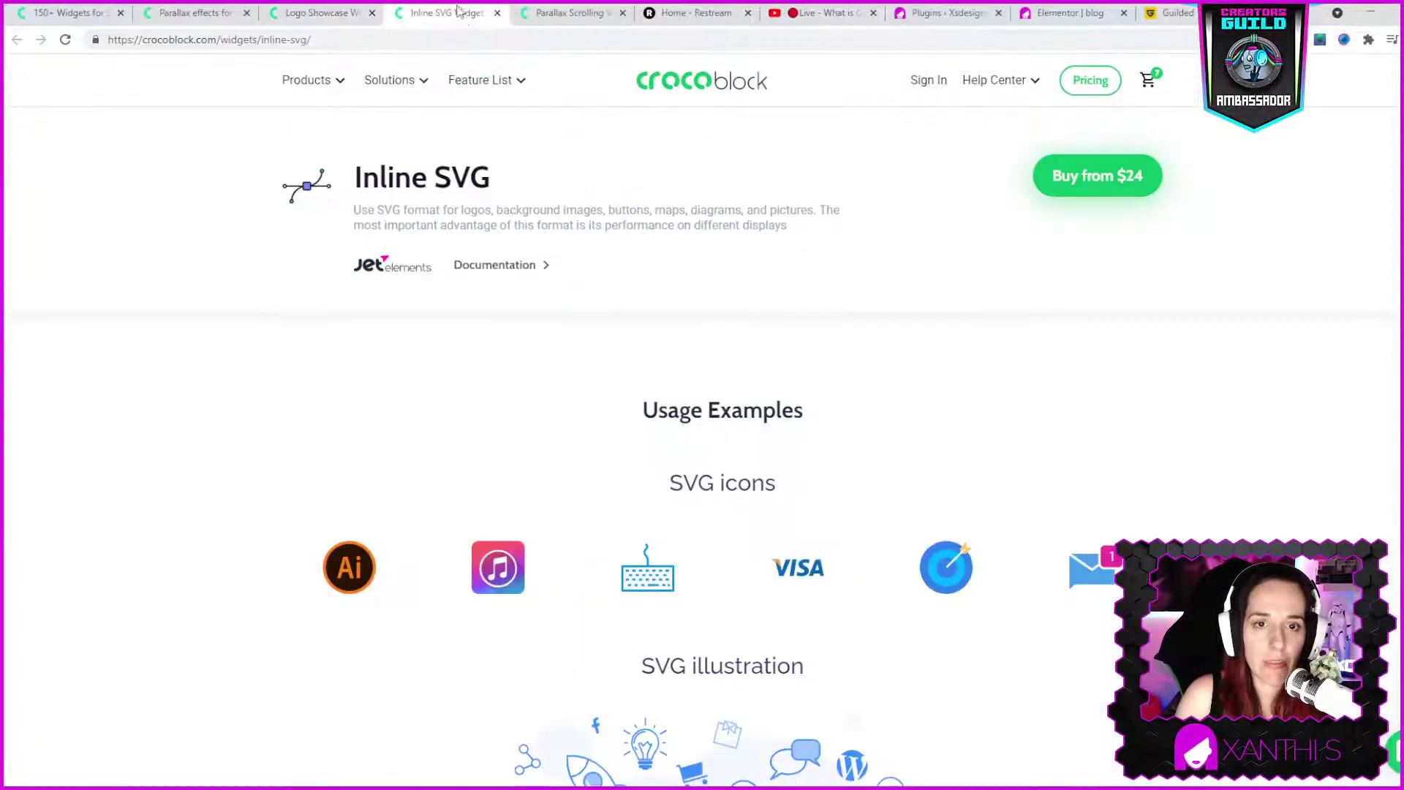
pyautogui.scroll(-1, 793, 415)
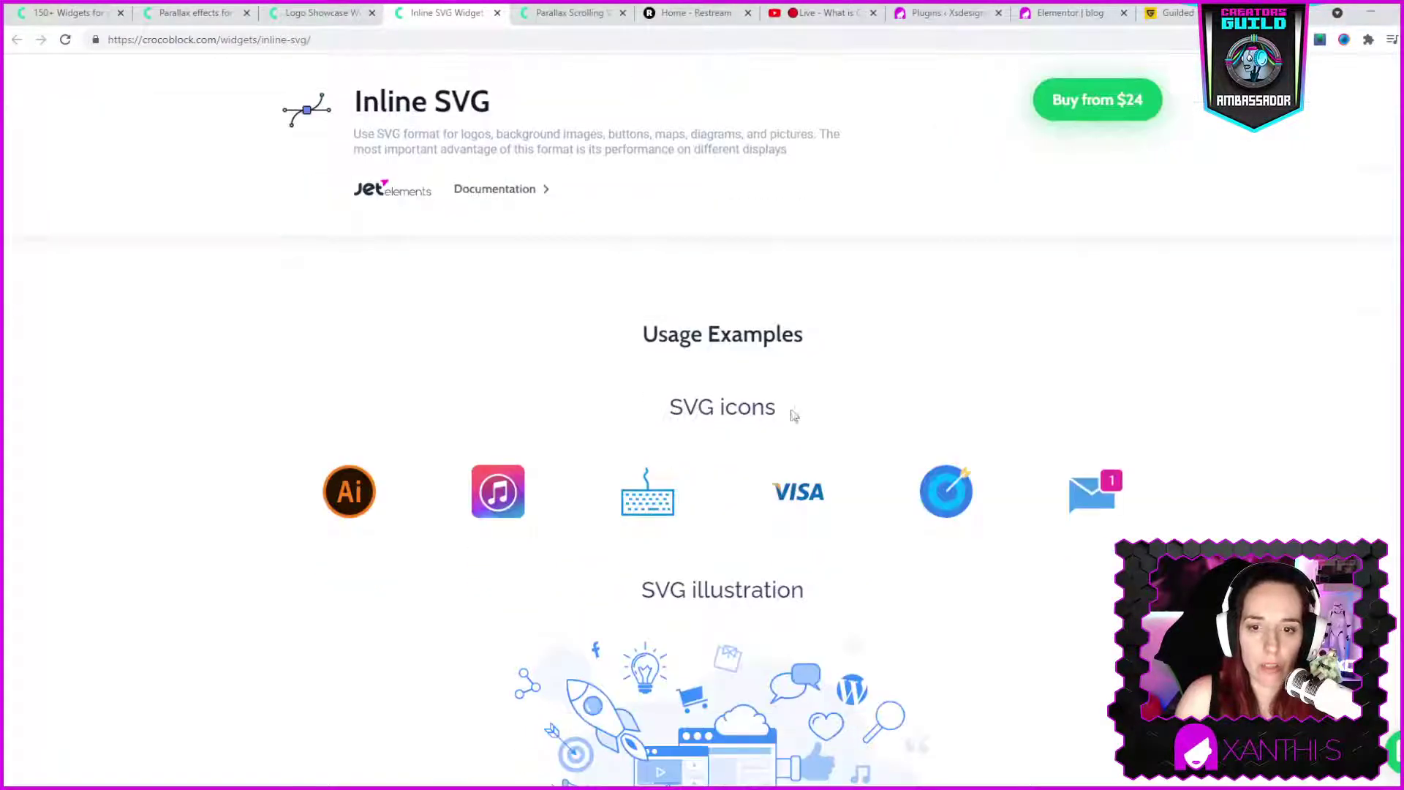
pyautogui.scroll(-9, 700, 504)
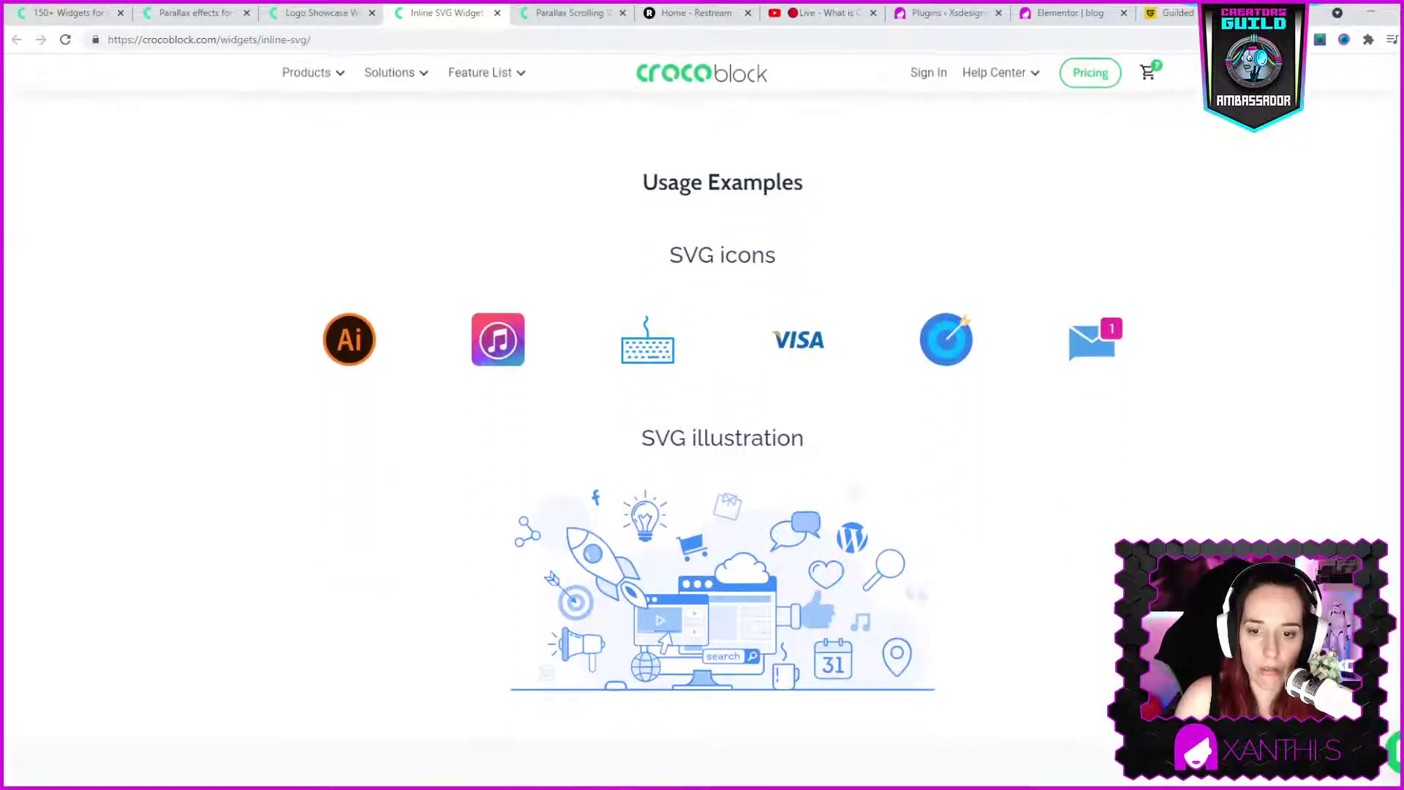
pyautogui.scroll(10, 702, 439)
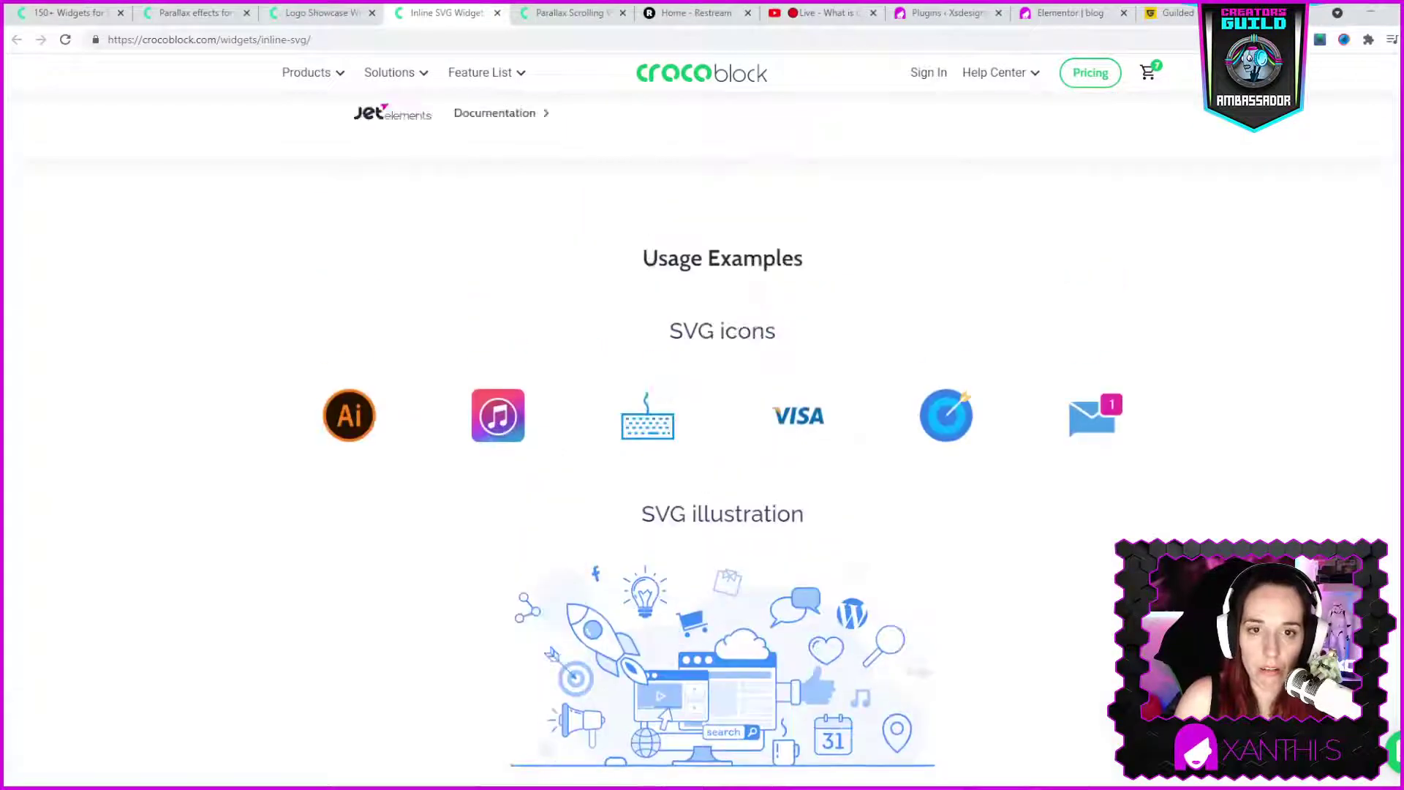
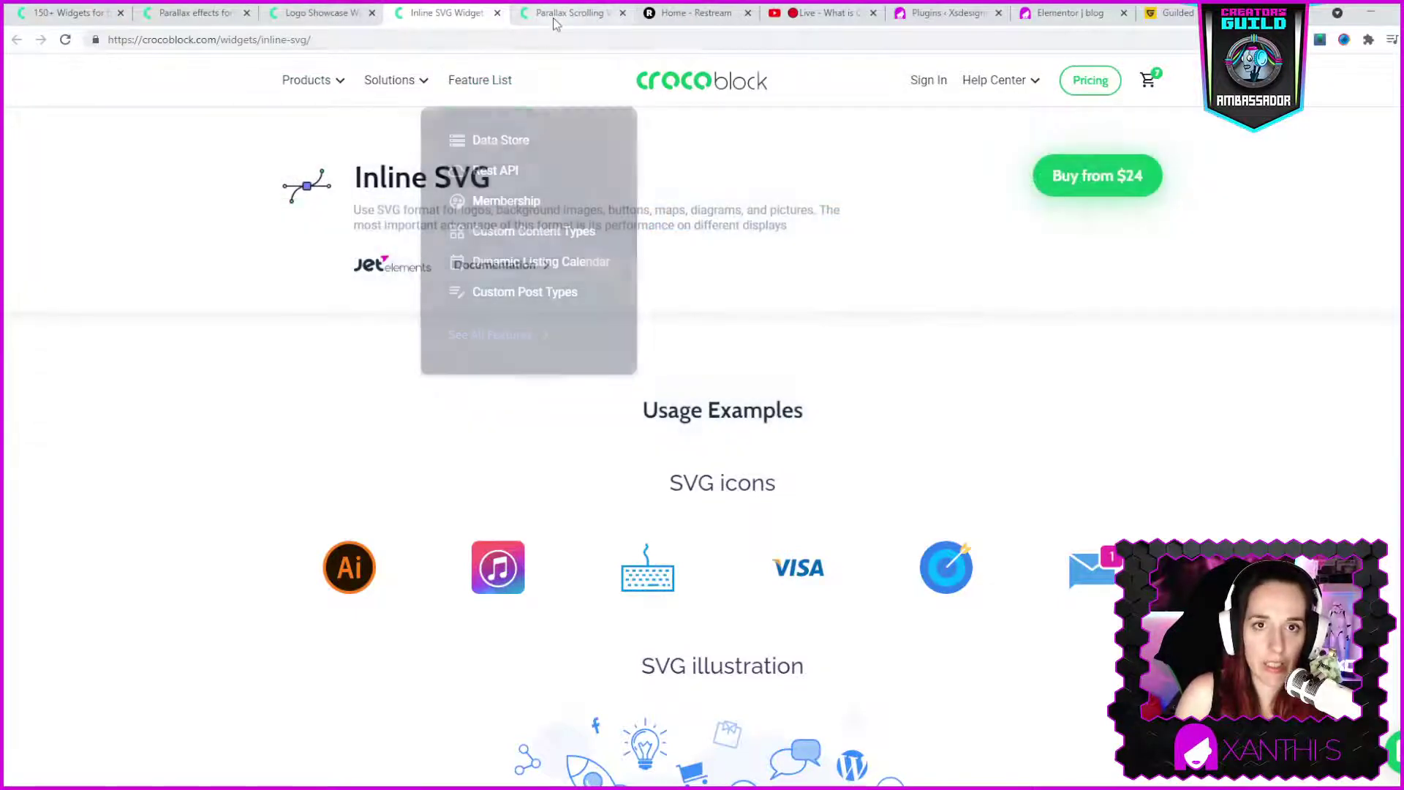
# - Switch to the Parallax Scrolling Effect demo and examine how its images and title move while scrolling
pyautogui.click(555, 14)
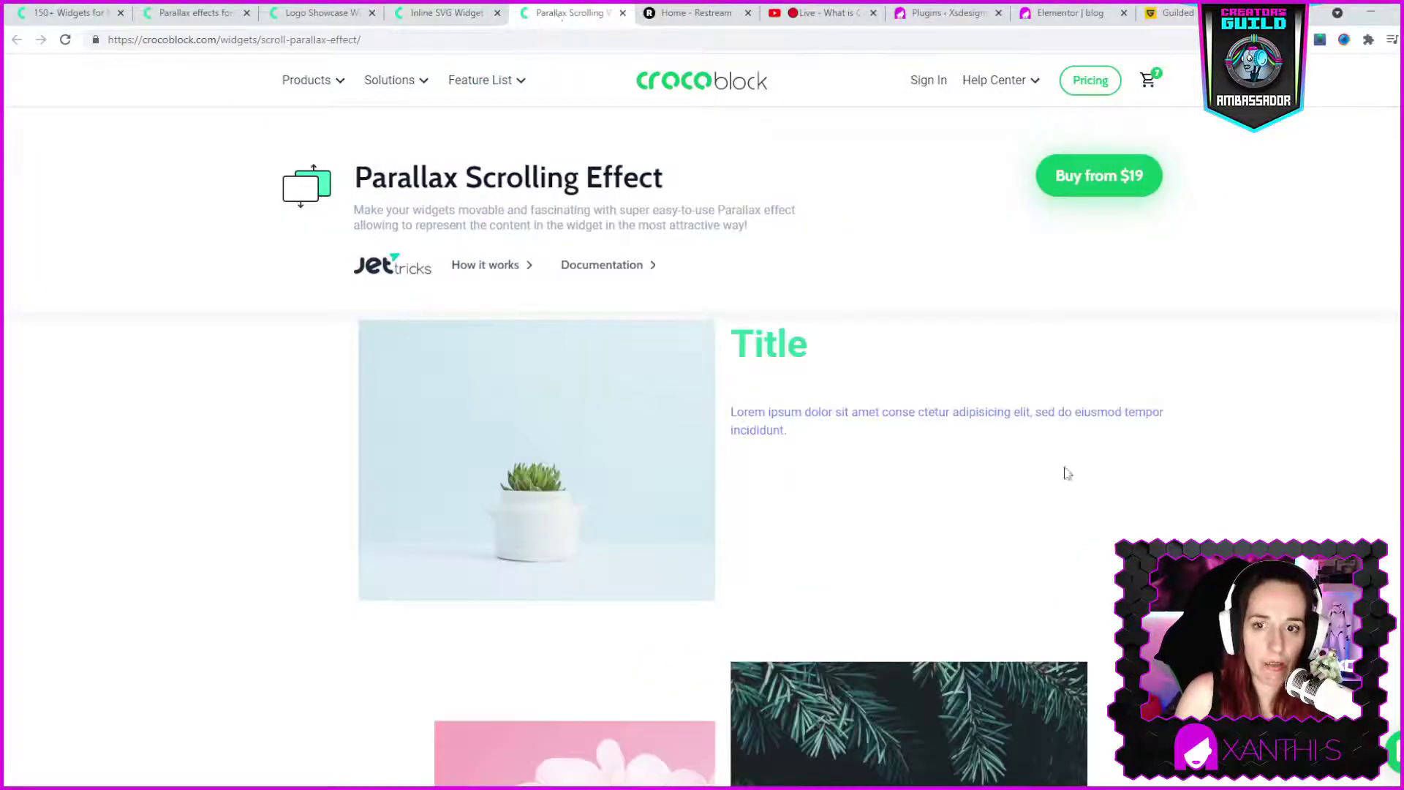
pyautogui.scroll(-8, 1209, 461)
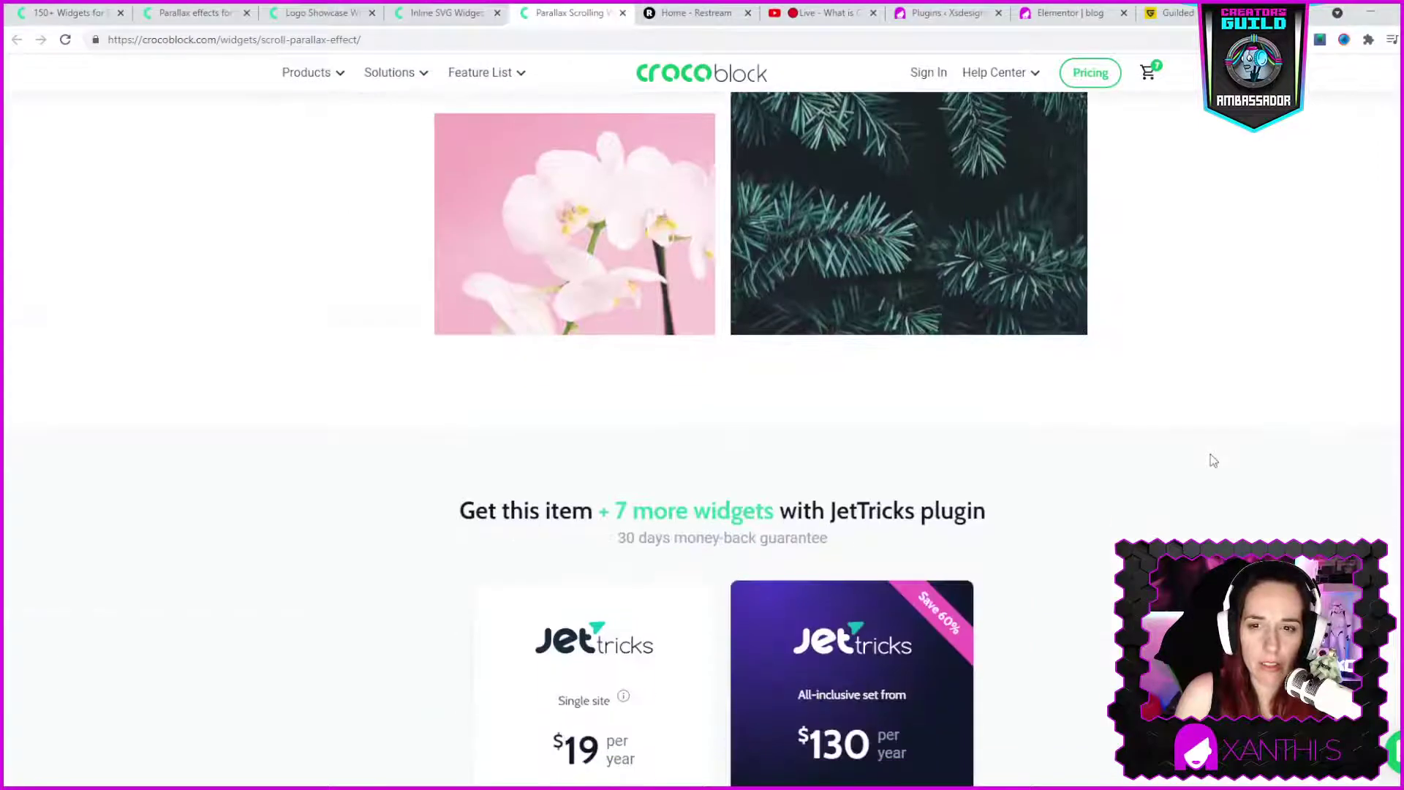
pyautogui.scroll(-3, 1209, 459)
pyautogui.scroll(10, 1209, 458)
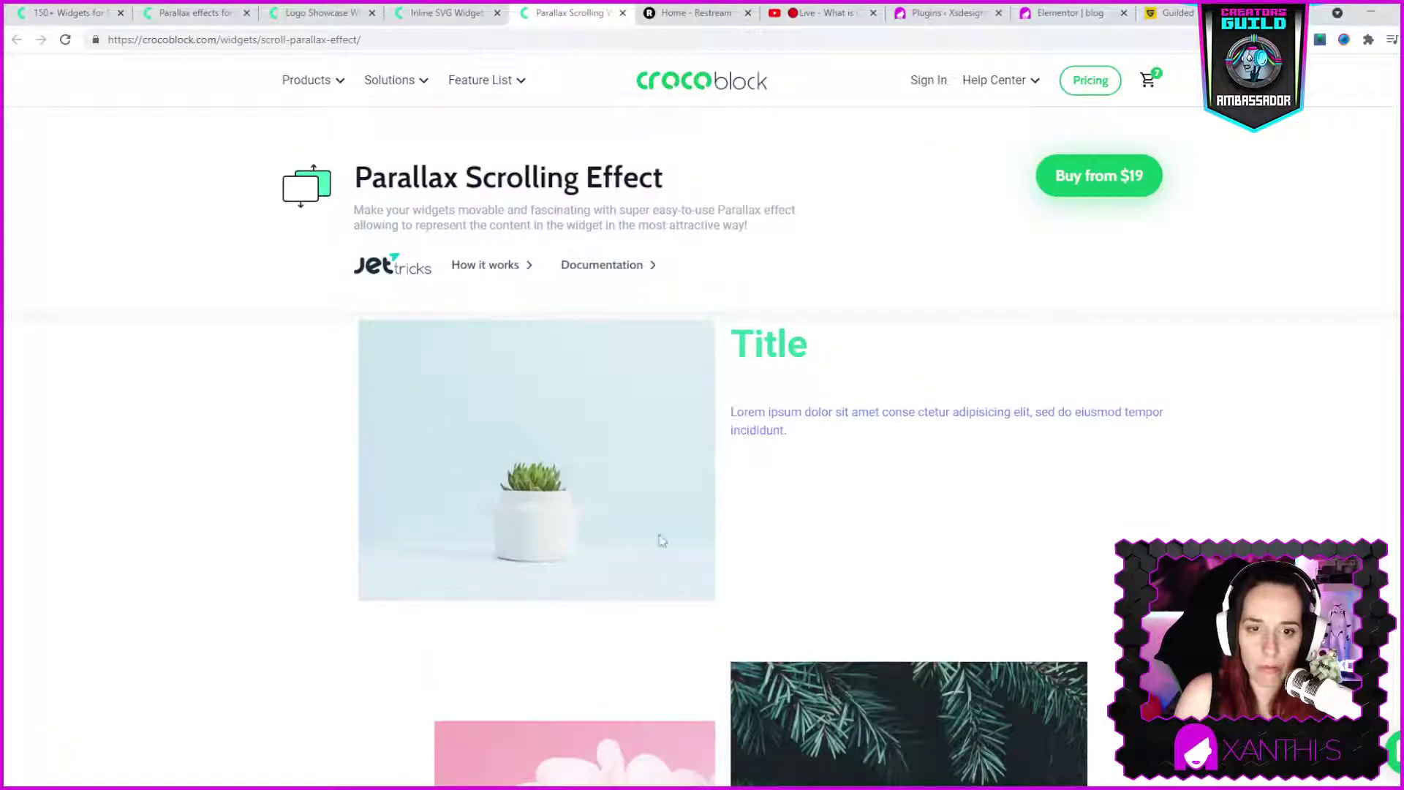
# - Return to the Crocoblock widgets overview and open the Pricing Table demo from the basic content widgets in a separate browser tab
pyautogui.click(64, 12)
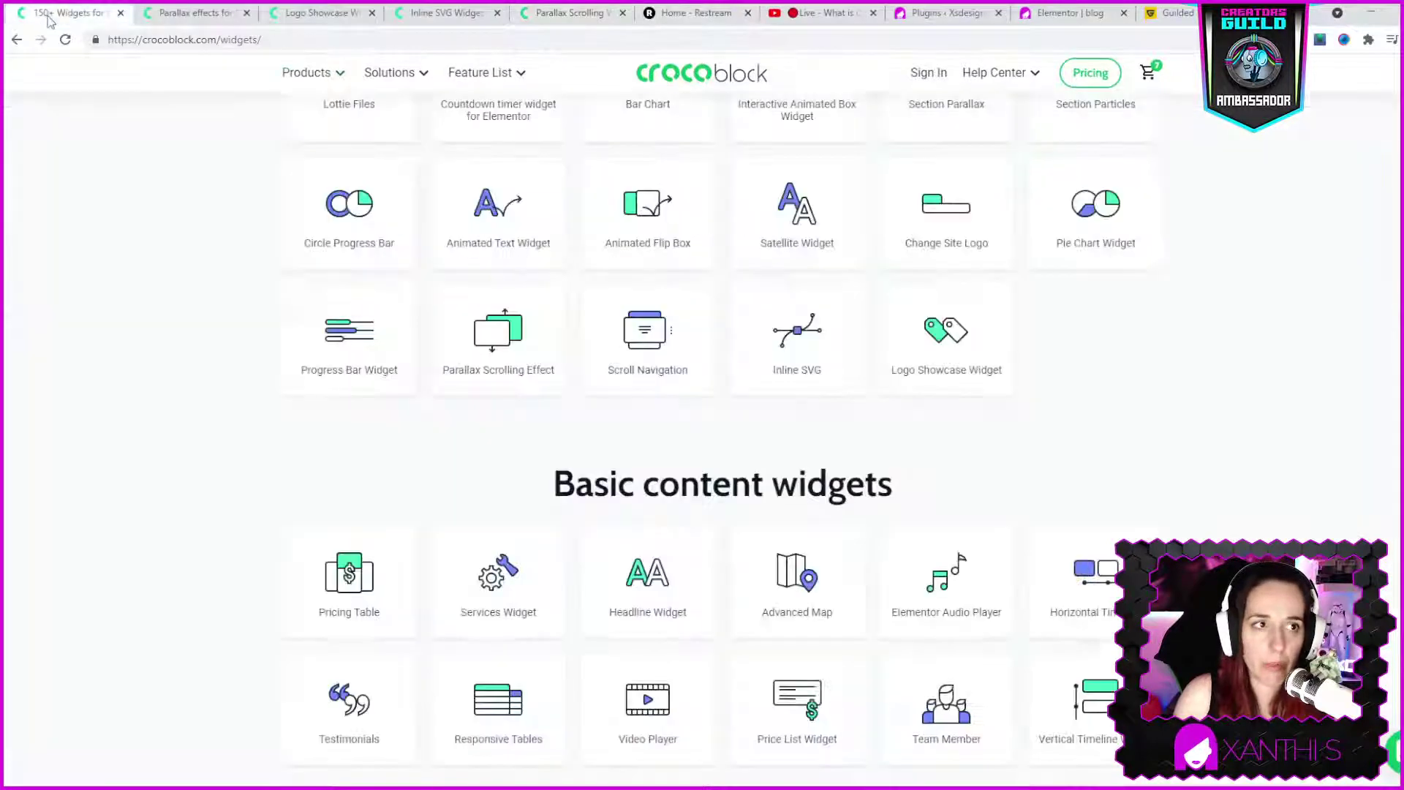
pyautogui.moveTo(307, 72)
pyautogui.scroll(-3, 878, 479)
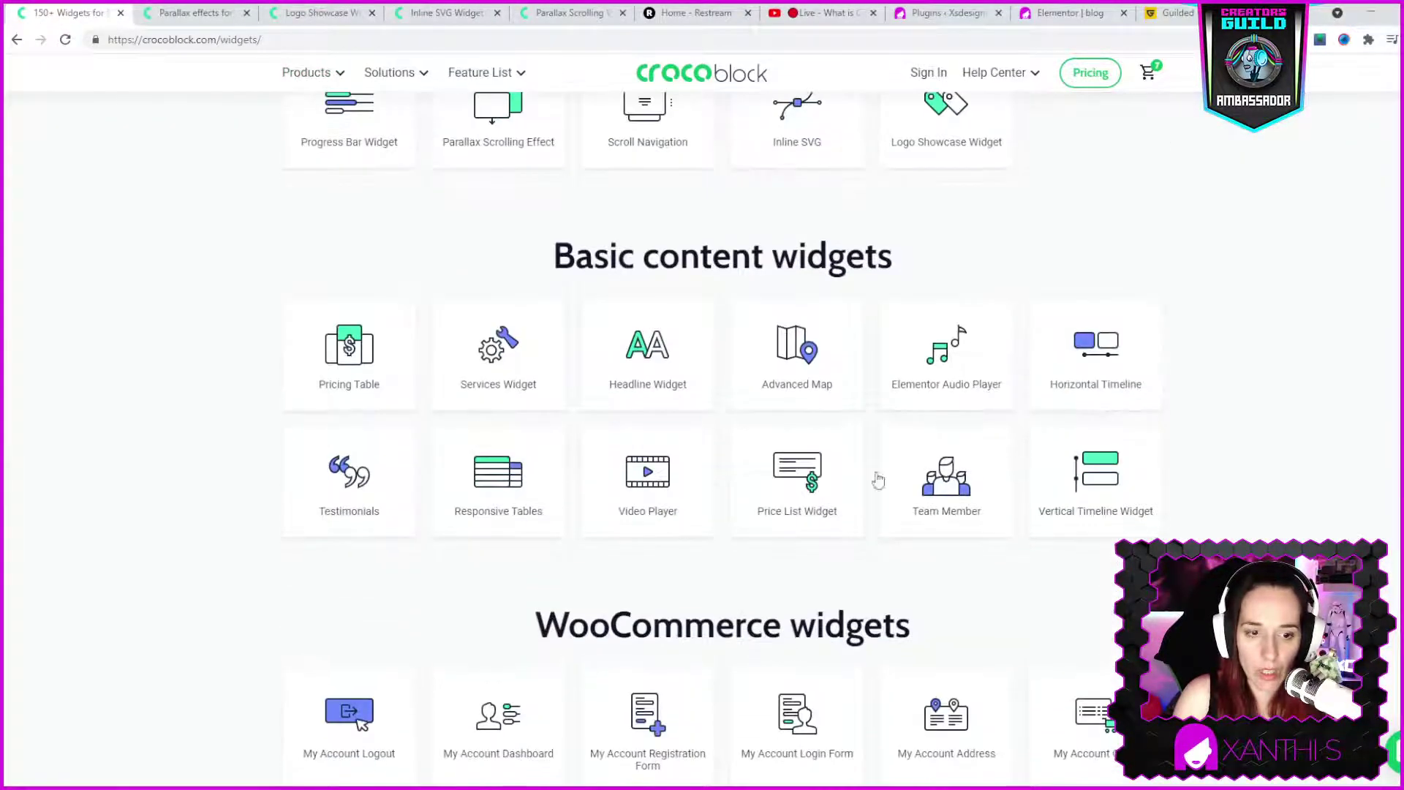
pyautogui.middleClick(378, 365)
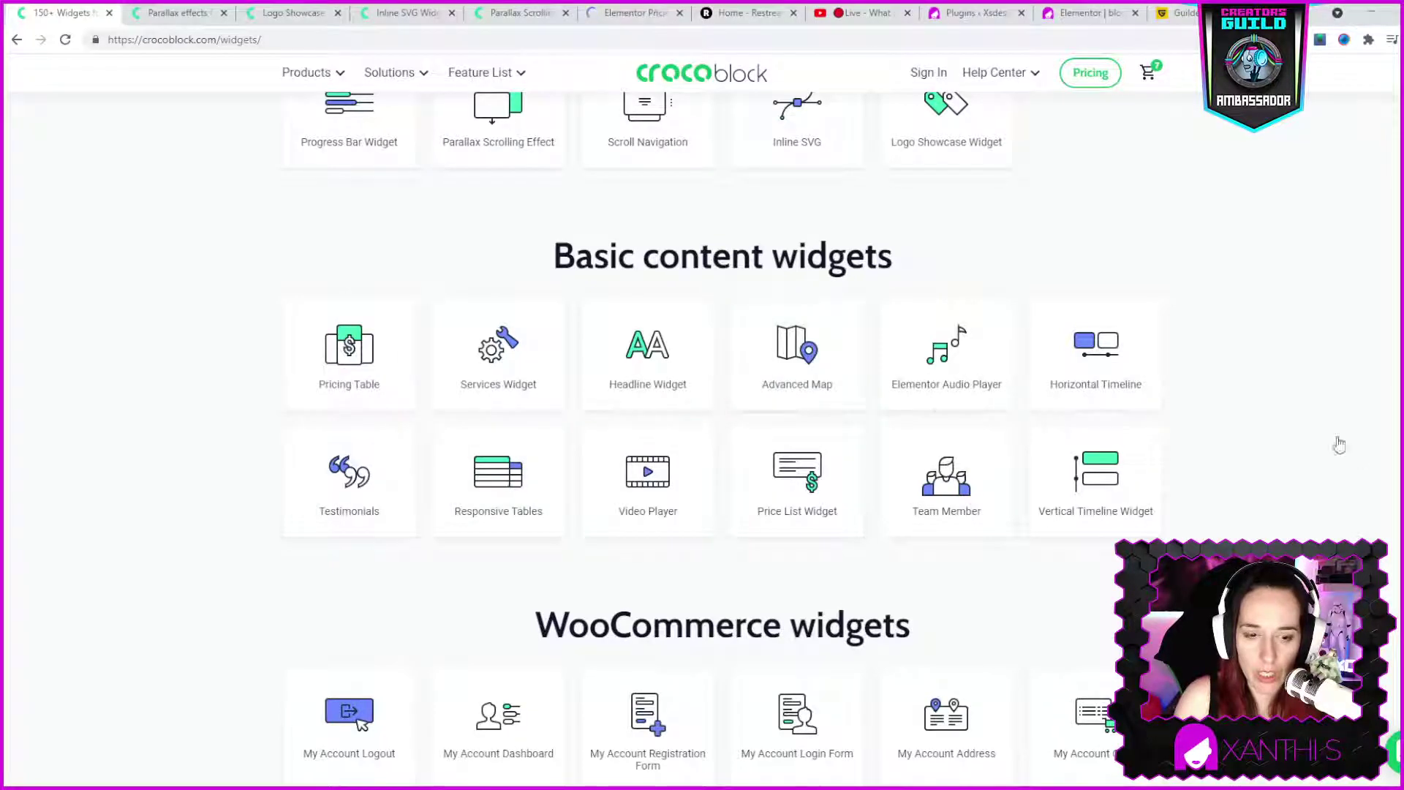
# - Look through the widget catalogue from the basic design and WooCommerce widgets to the image layout, blogging and content organization widgets
pyautogui.scroll(8, 1302, 417)
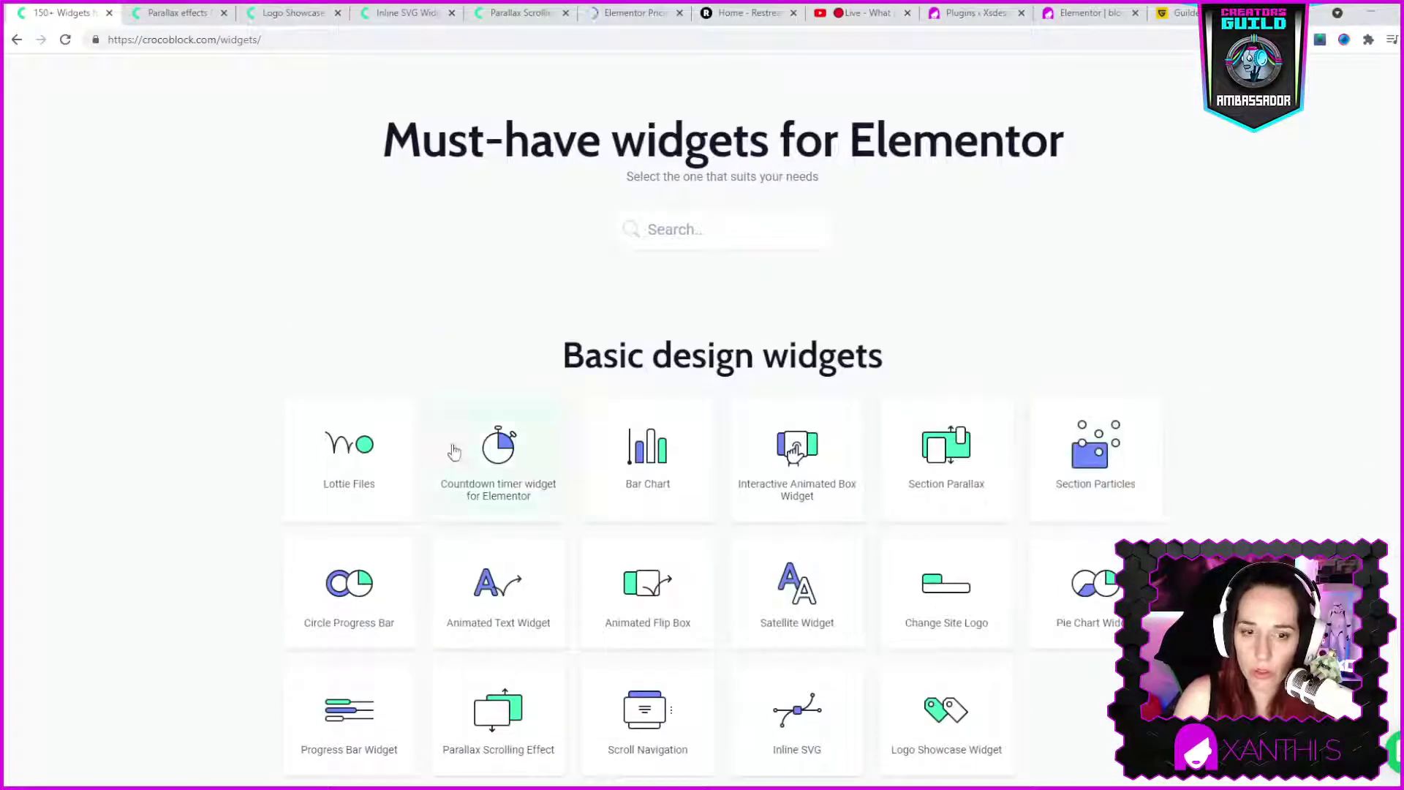
pyautogui.scroll(-5, 453, 449)
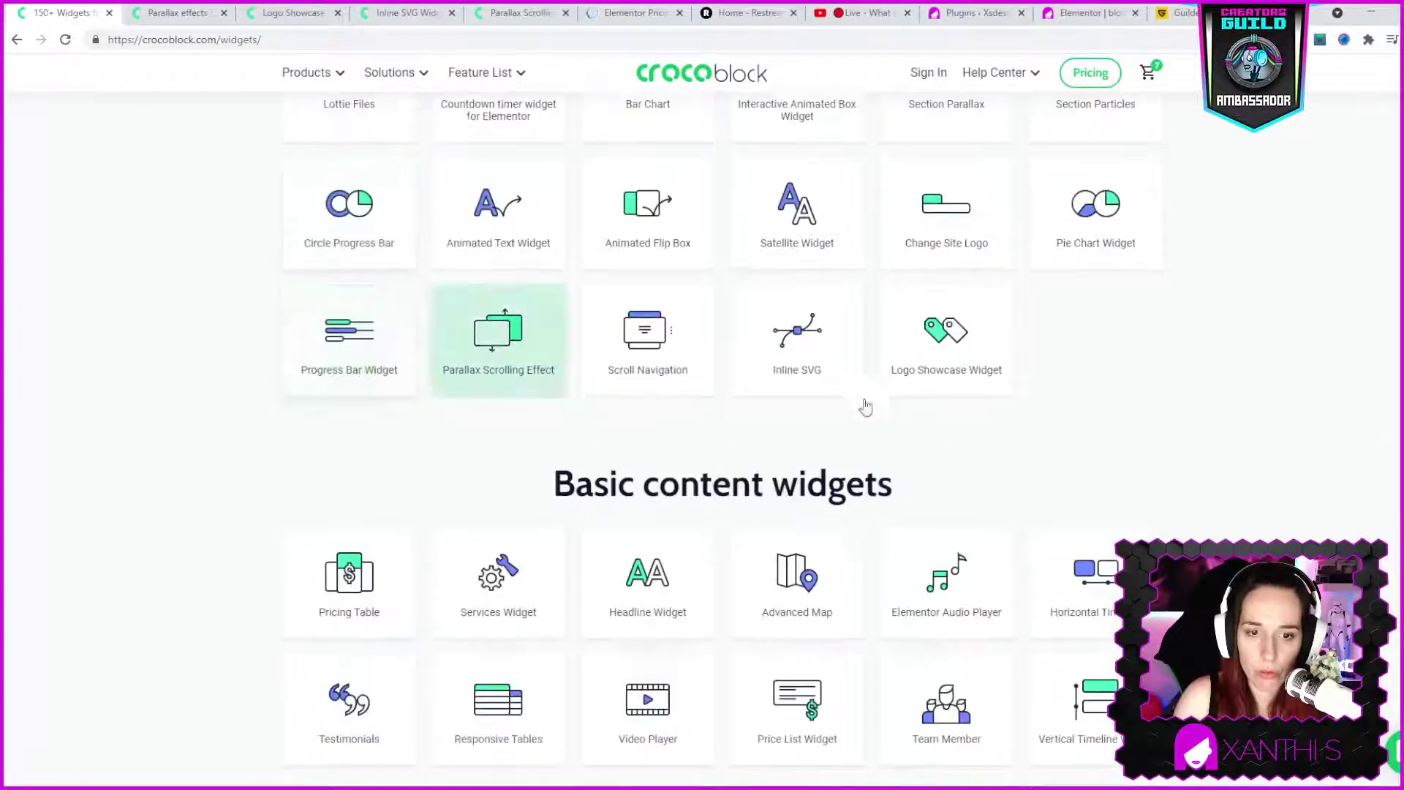
pyautogui.scroll(-7, 1219, 404)
pyautogui.scroll(-3, 1219, 406)
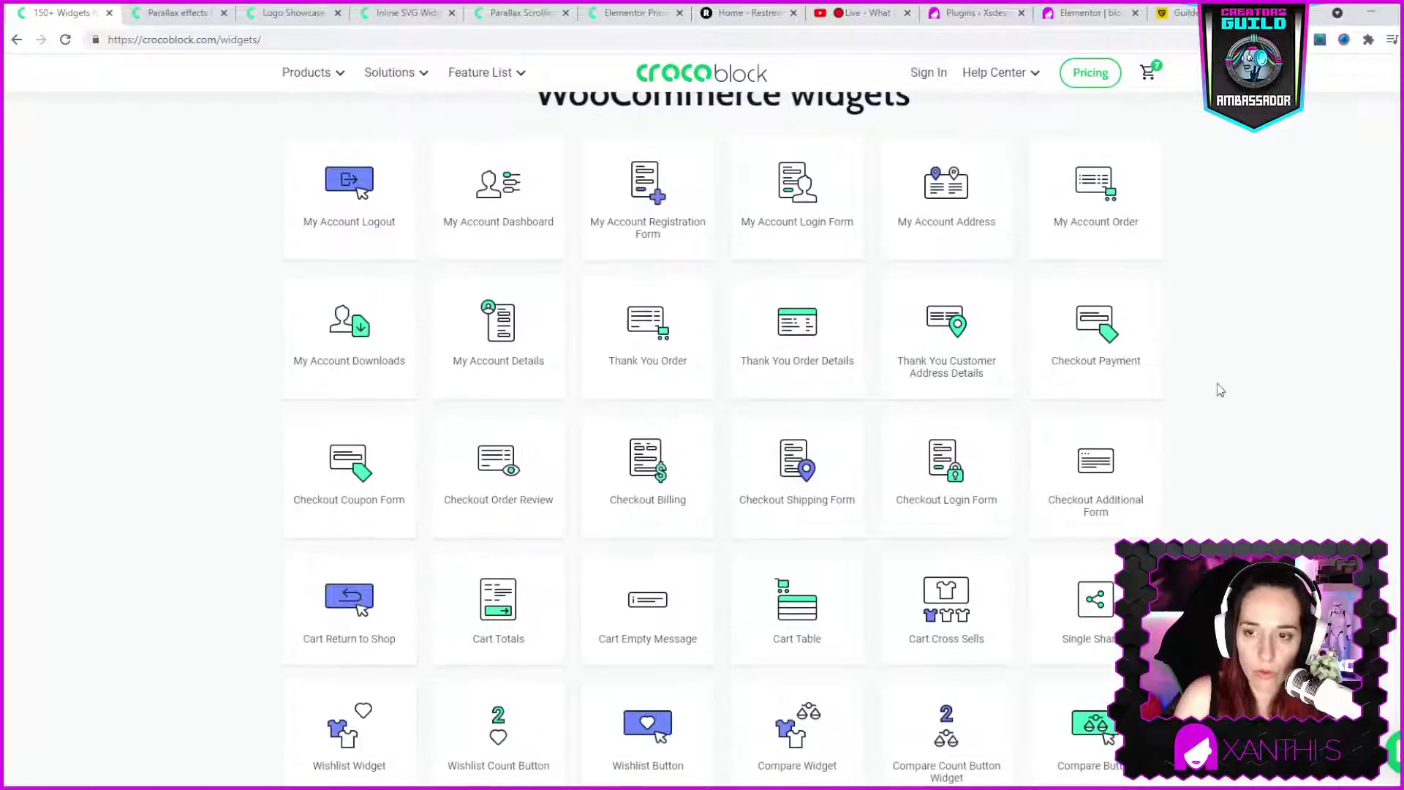
pyautogui.scroll(-11, 1219, 390)
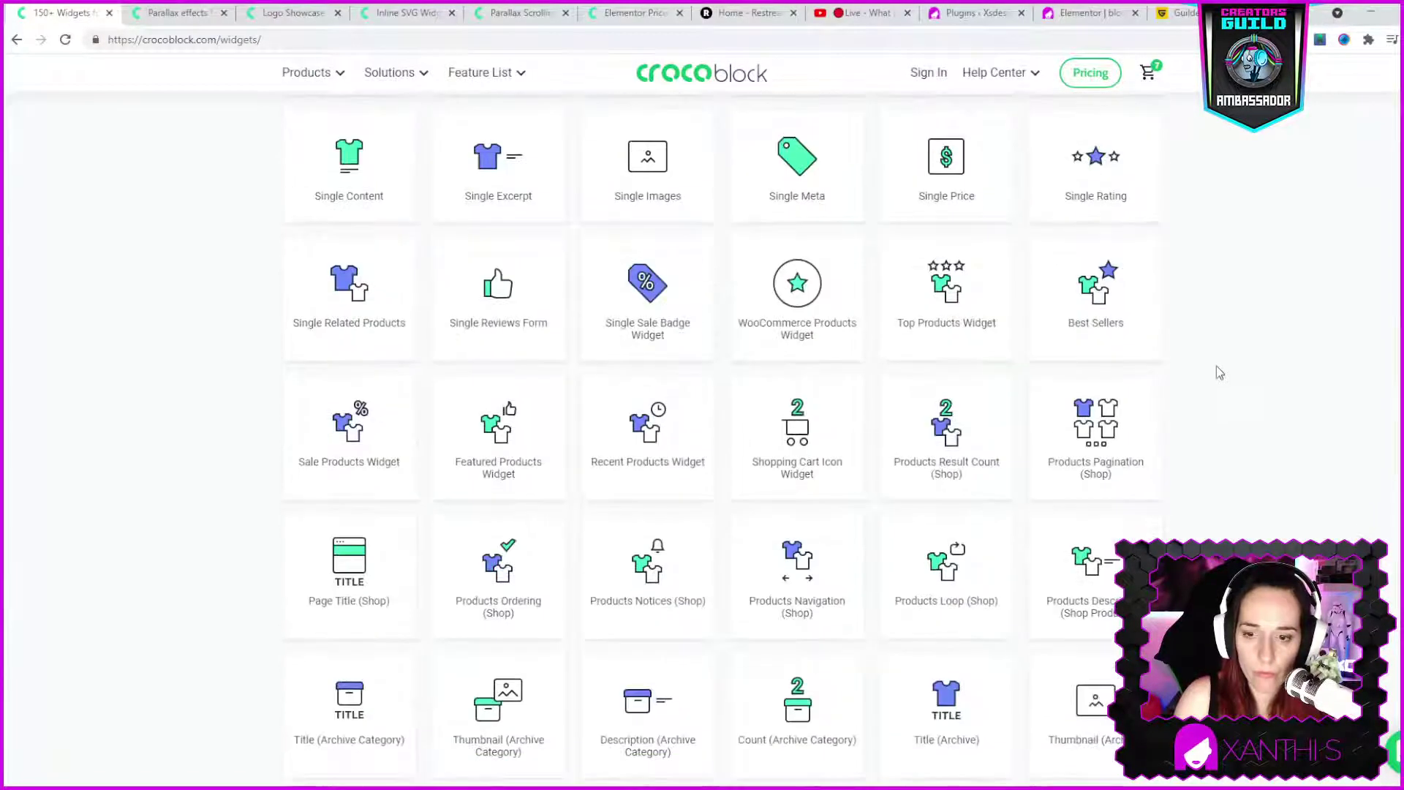
pyautogui.scroll(-5, 1219, 370)
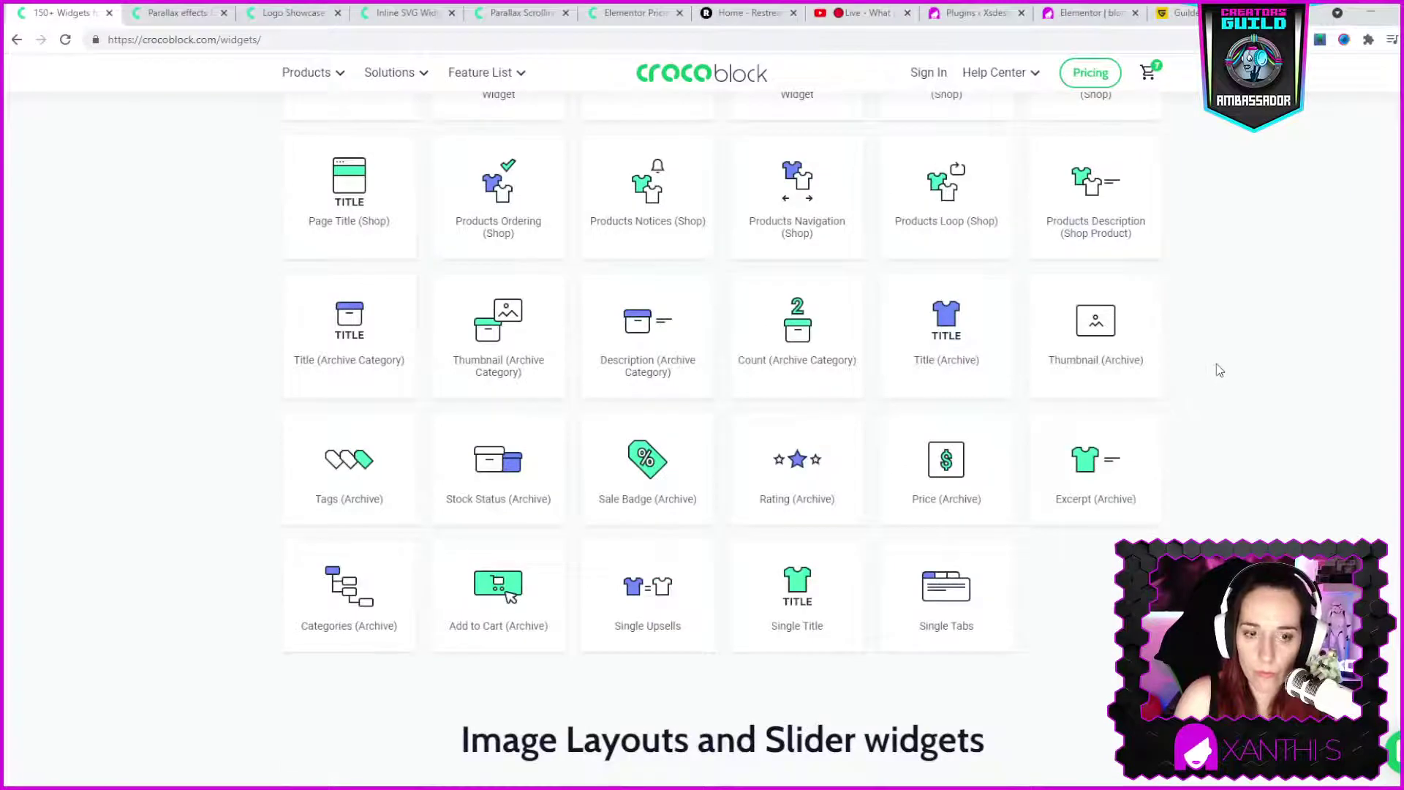
pyautogui.scroll(-4, 1219, 370)
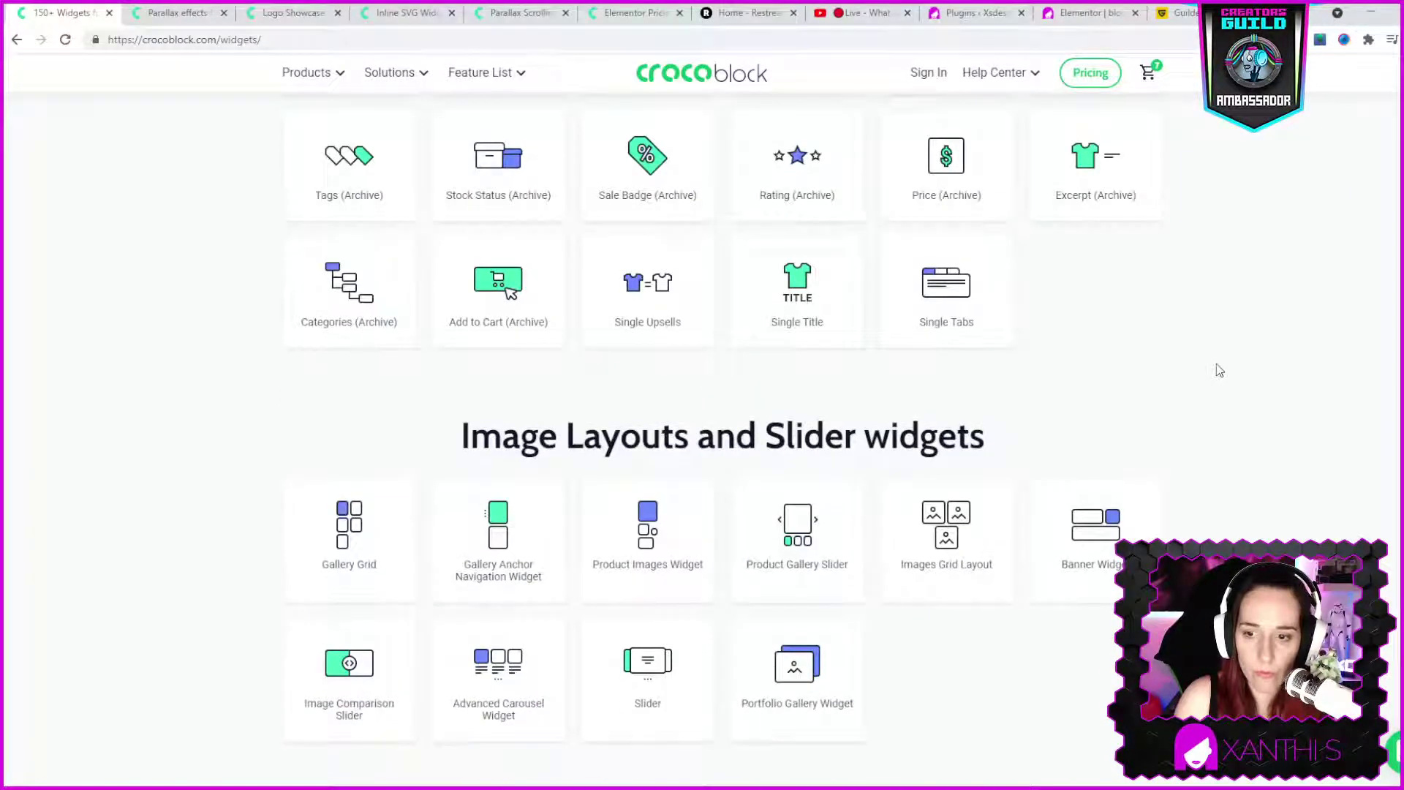
pyautogui.scroll(-8, 1205, 358)
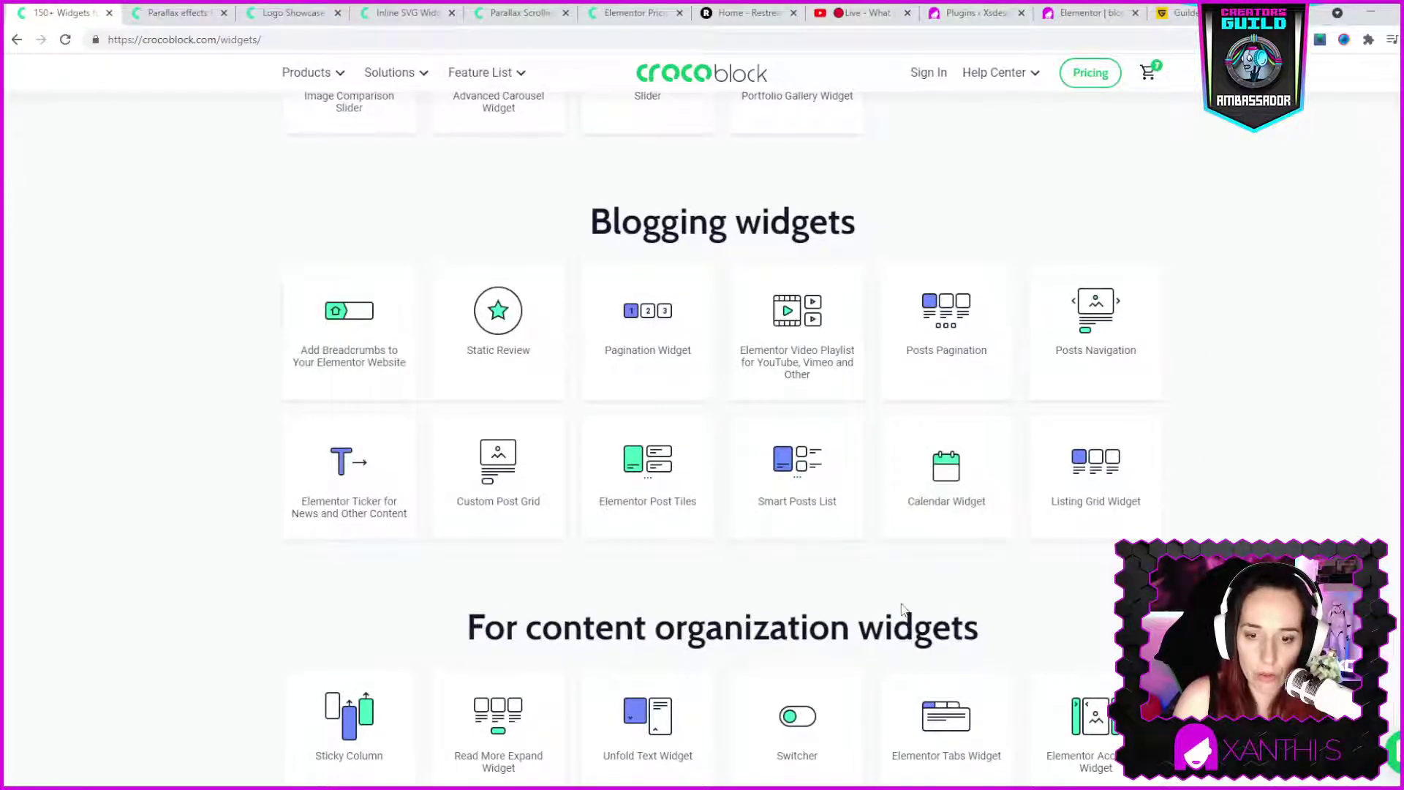
pyautogui.scroll(-3, 901, 609)
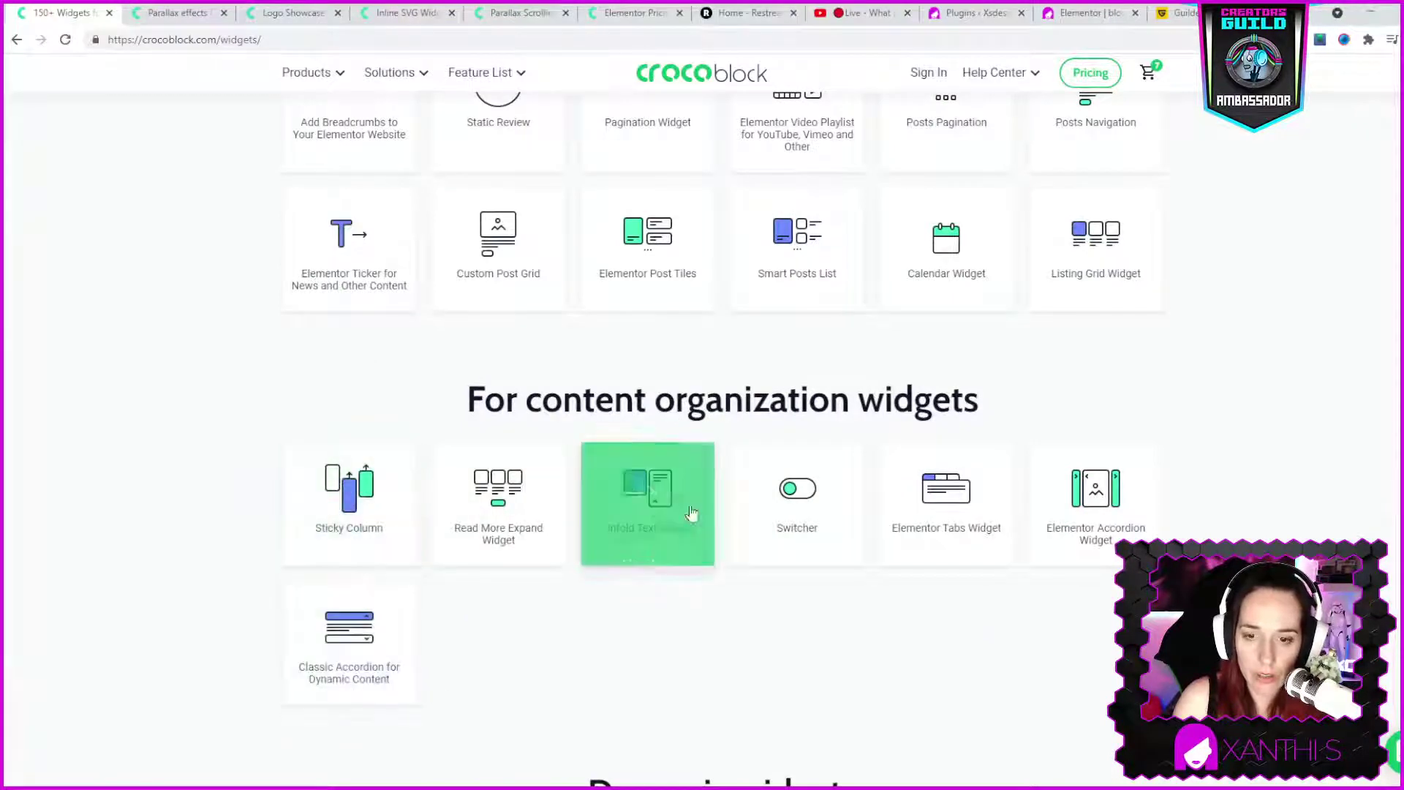
# - Open the Switcher widget's demo from the content organization widgets and look over its usage examples and JetTabs pricing
pyautogui.click(814, 488)
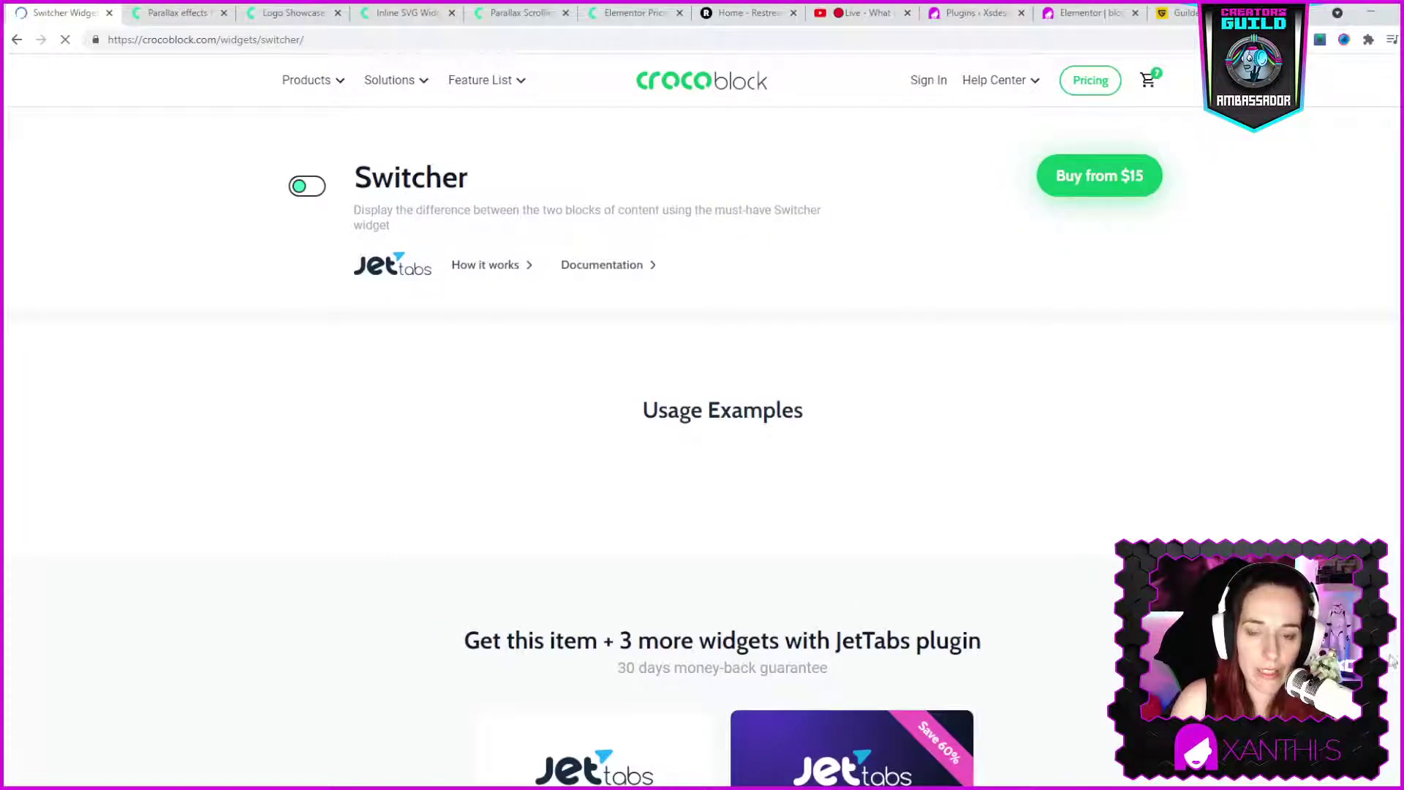
pyautogui.scroll(-5, 677, 353)
pyautogui.scroll(5, 676, 353)
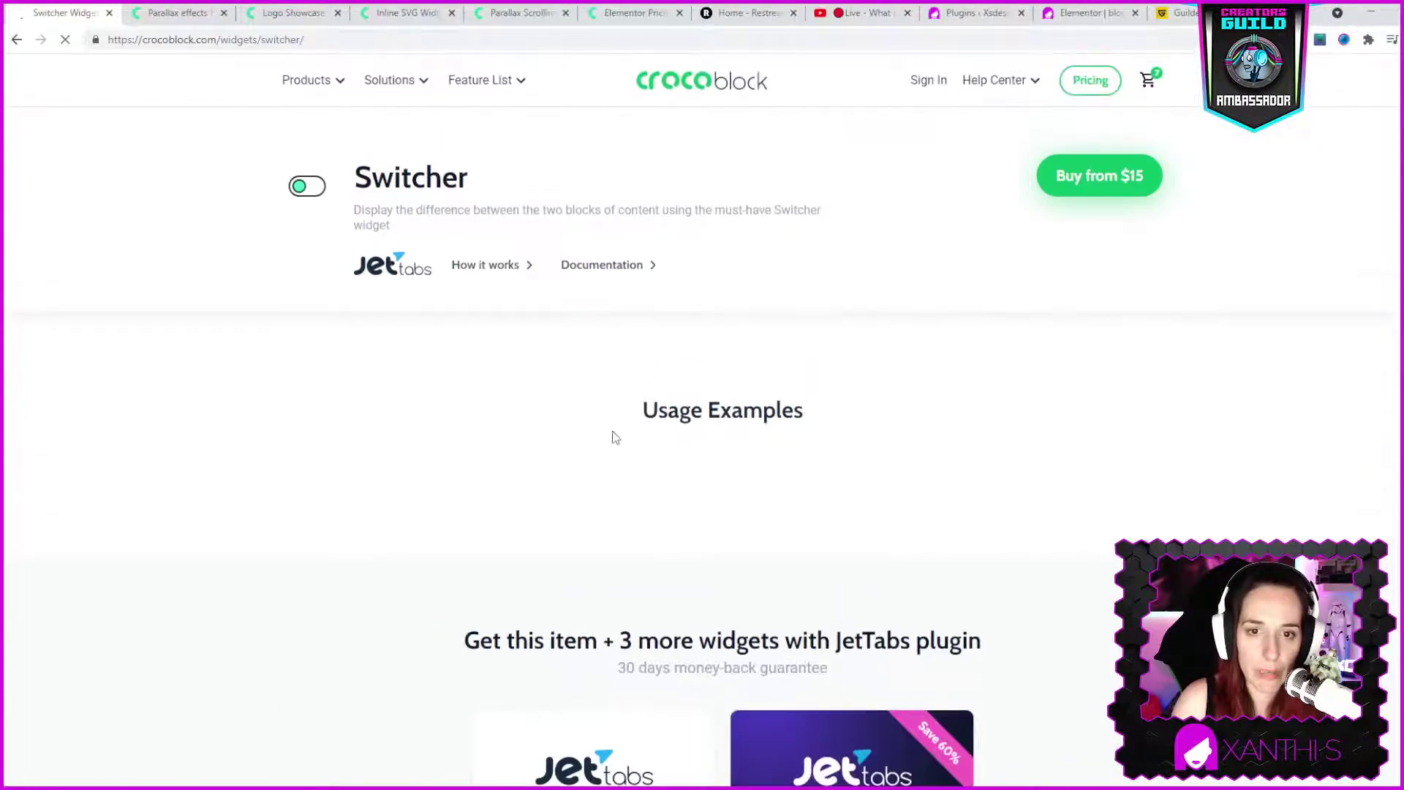
pyautogui.scroll(-8, 1046, 542)
pyautogui.scroll(3, 1075, 514)
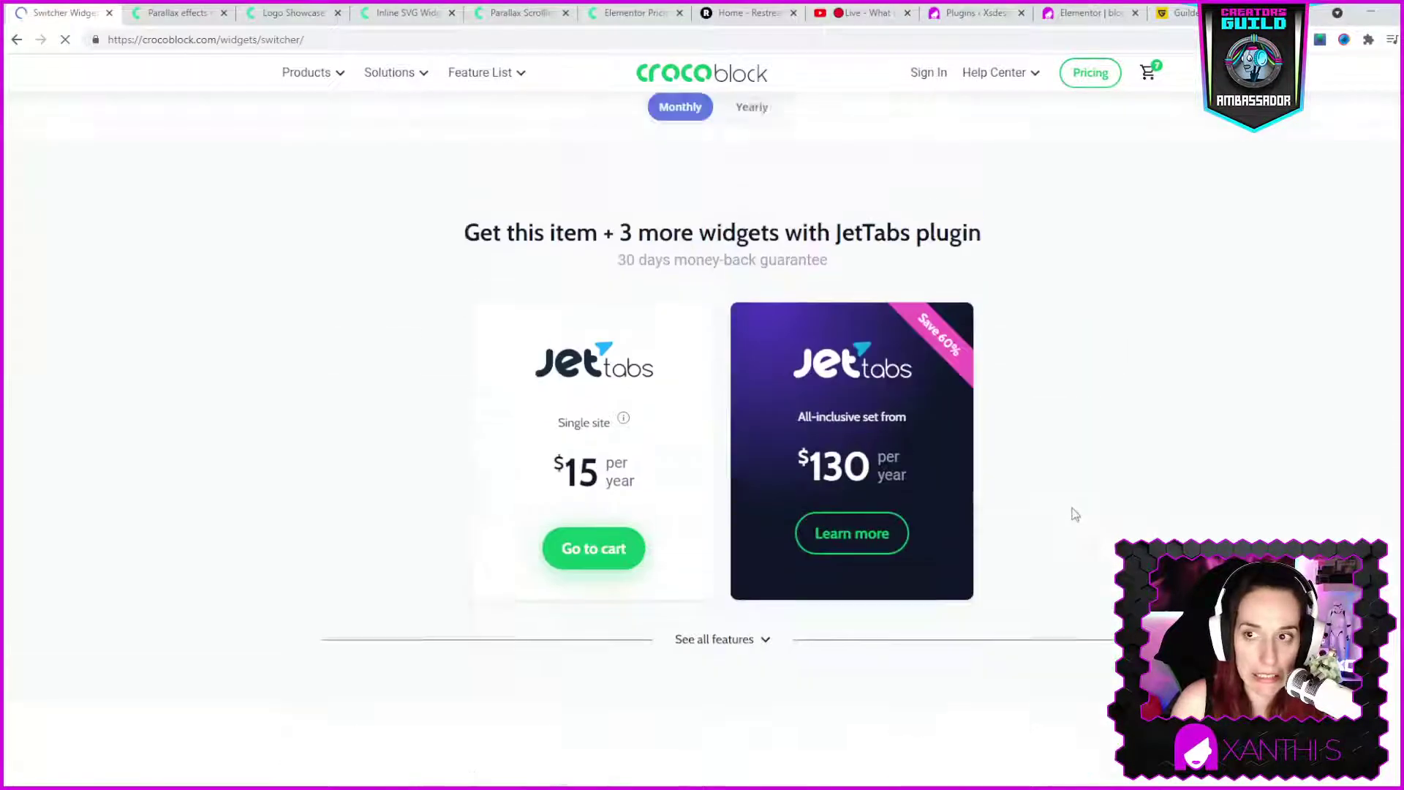
pyautogui.scroll(4, 1071, 504)
pyautogui.scroll(1, 660, 397)
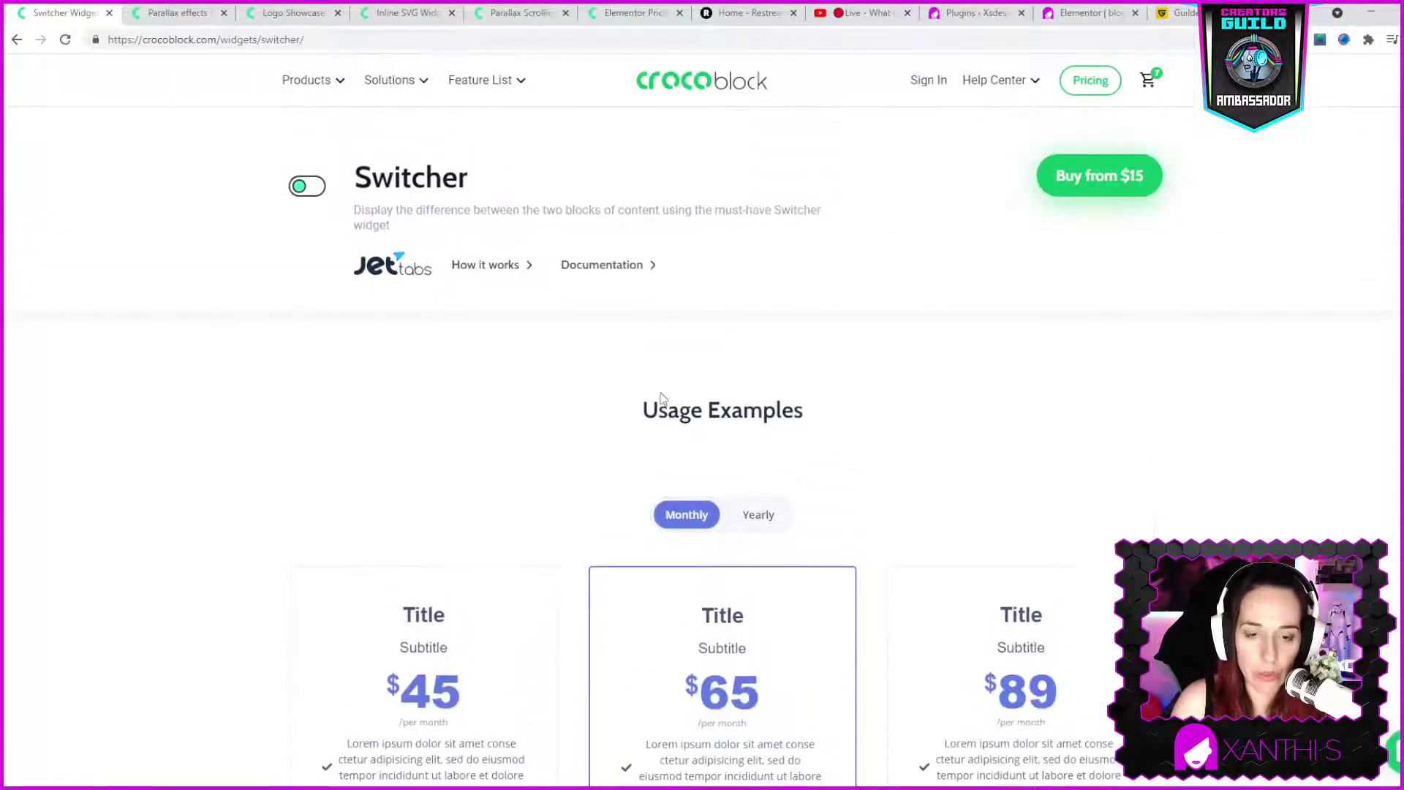
# - Toggle the Switcher example's pricing table between Monthly and Yearly, ending on Yearly
pyautogui.scroll(-2, 660, 397)
pyautogui.click(740, 366)
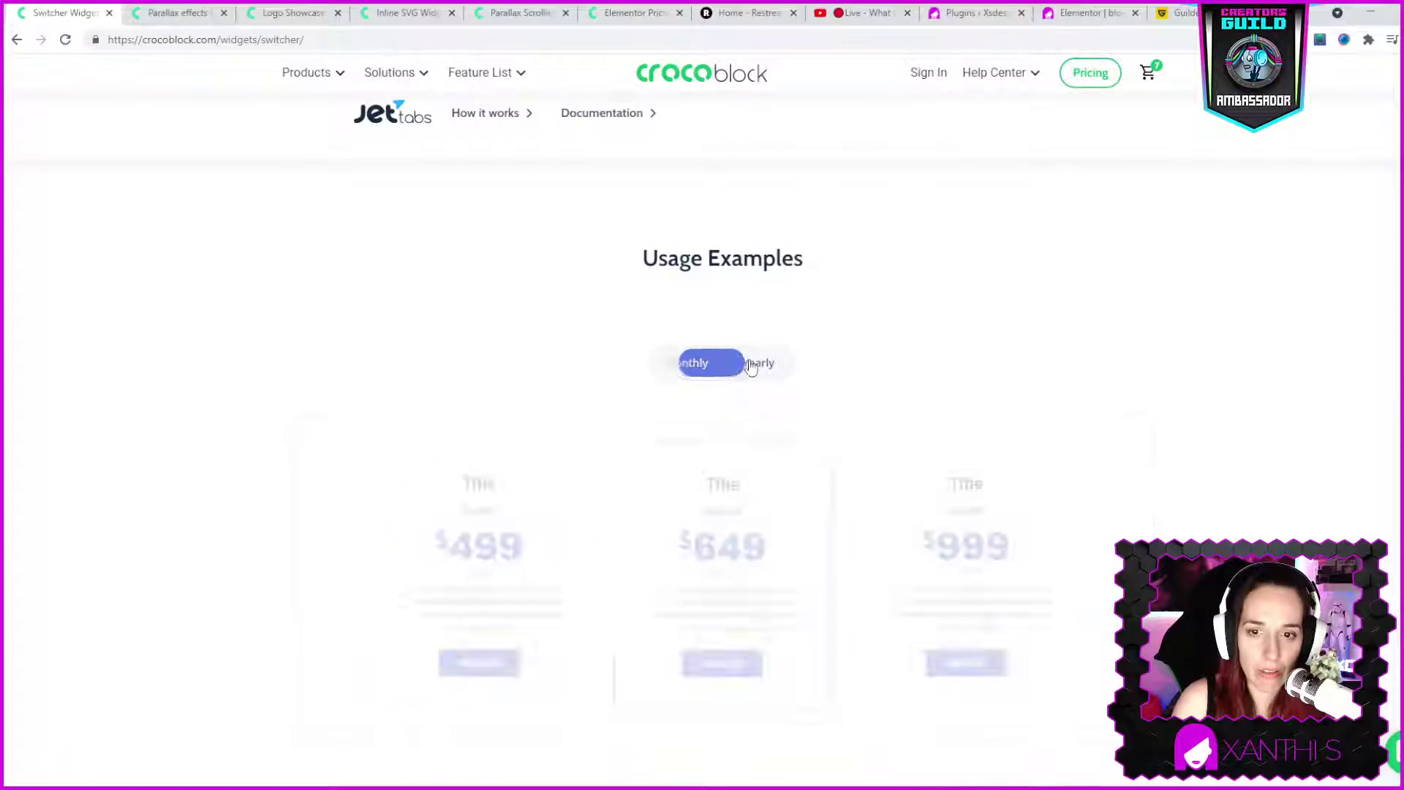
pyautogui.click(691, 367)
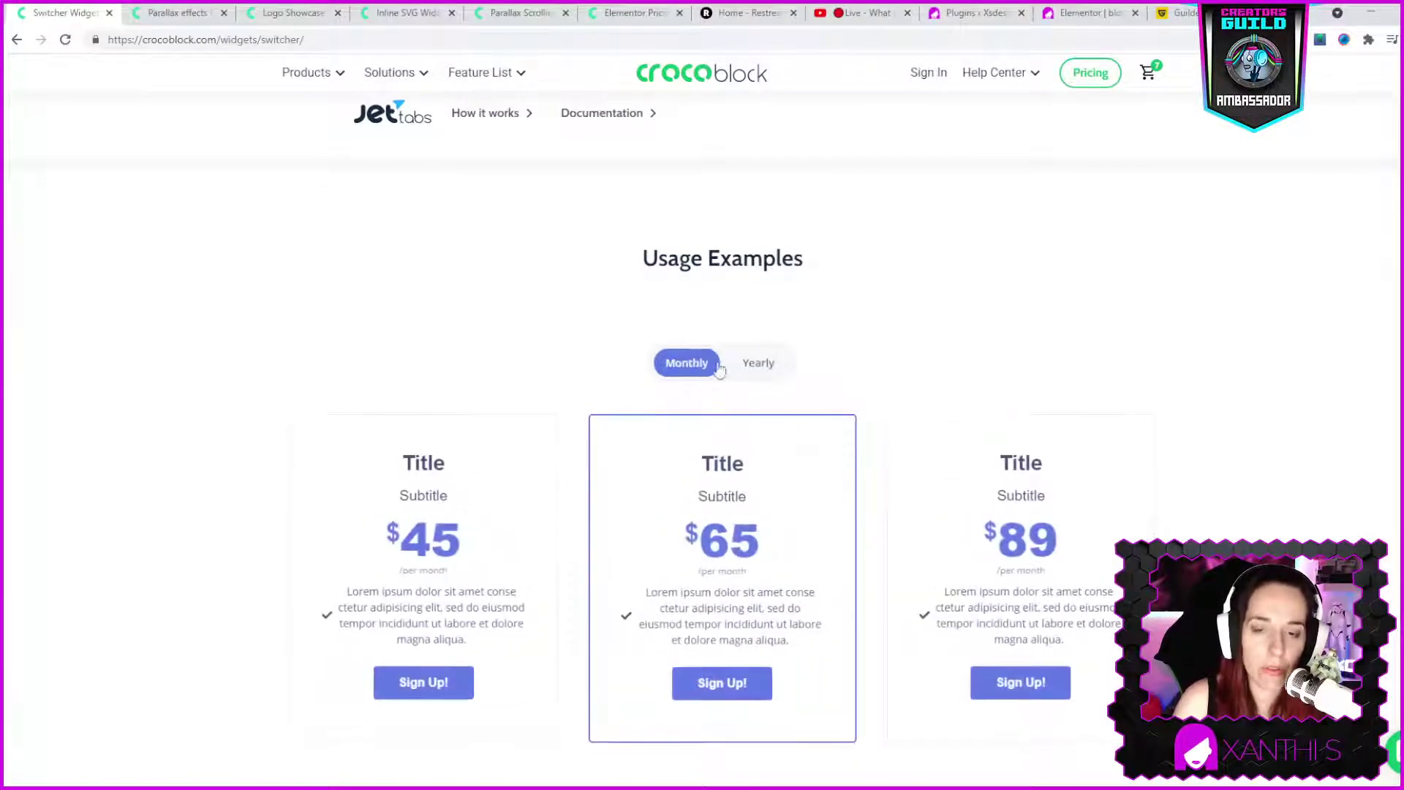
pyautogui.click(746, 371)
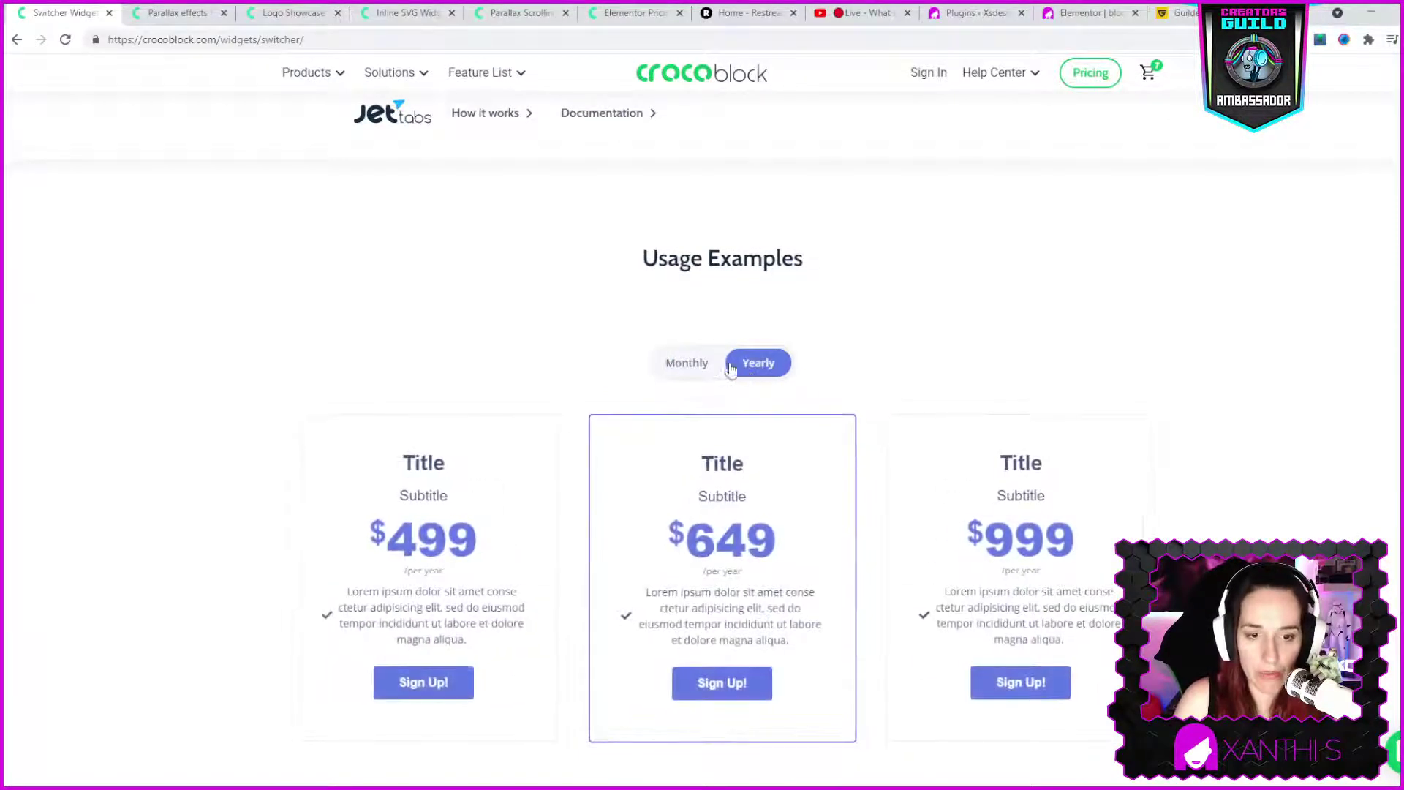
# - Switch the Switcher example's pricing table back and forth between its two billing periods, leaving it on Monthly
pyautogui.click(703, 361)
pyautogui.click(745, 366)
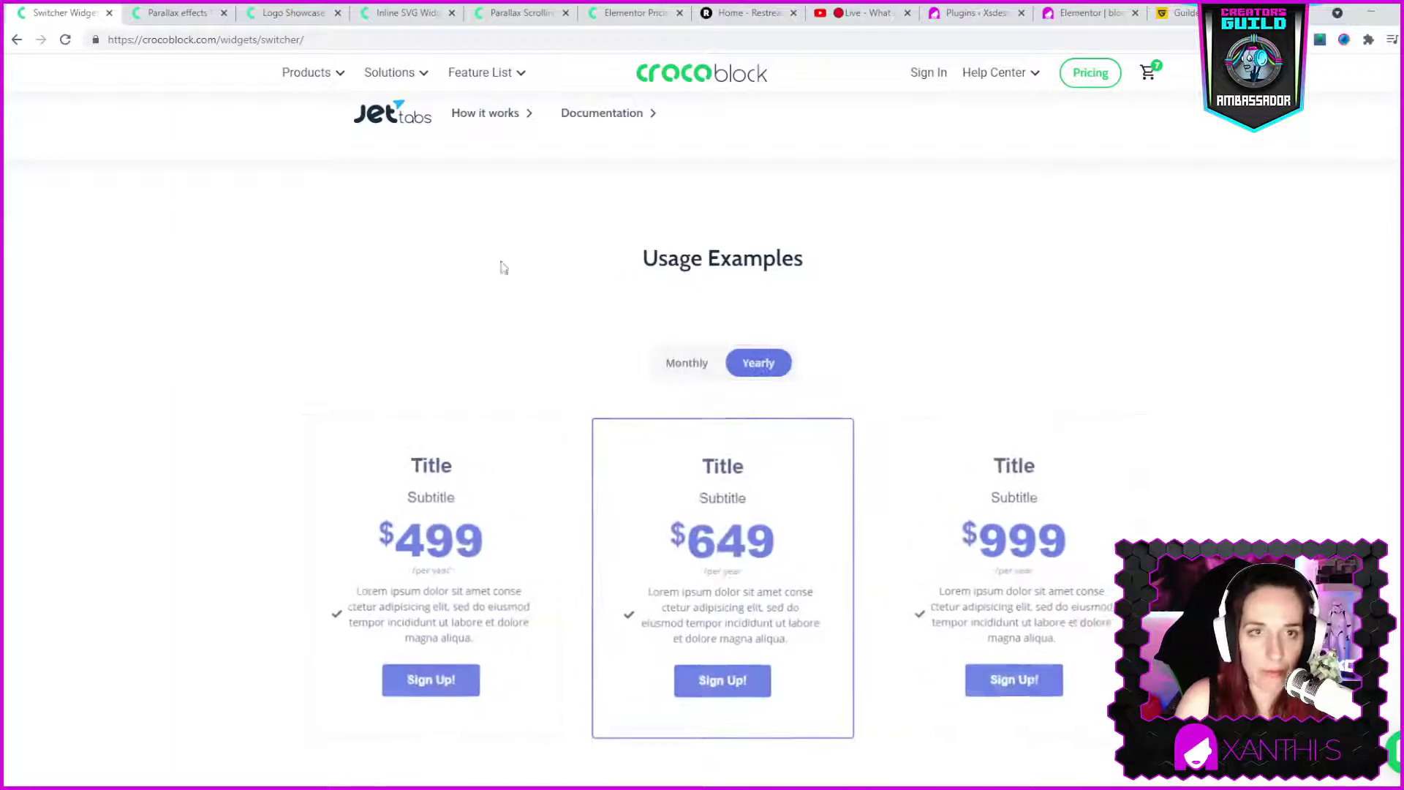
pyautogui.click(673, 364)
# - Go through the open Section Particles, Logo Showcase and Parallax Scrolling Effect demos to the Pricing Table widget page
pyautogui.hotkey('ctrl', 'Tab')
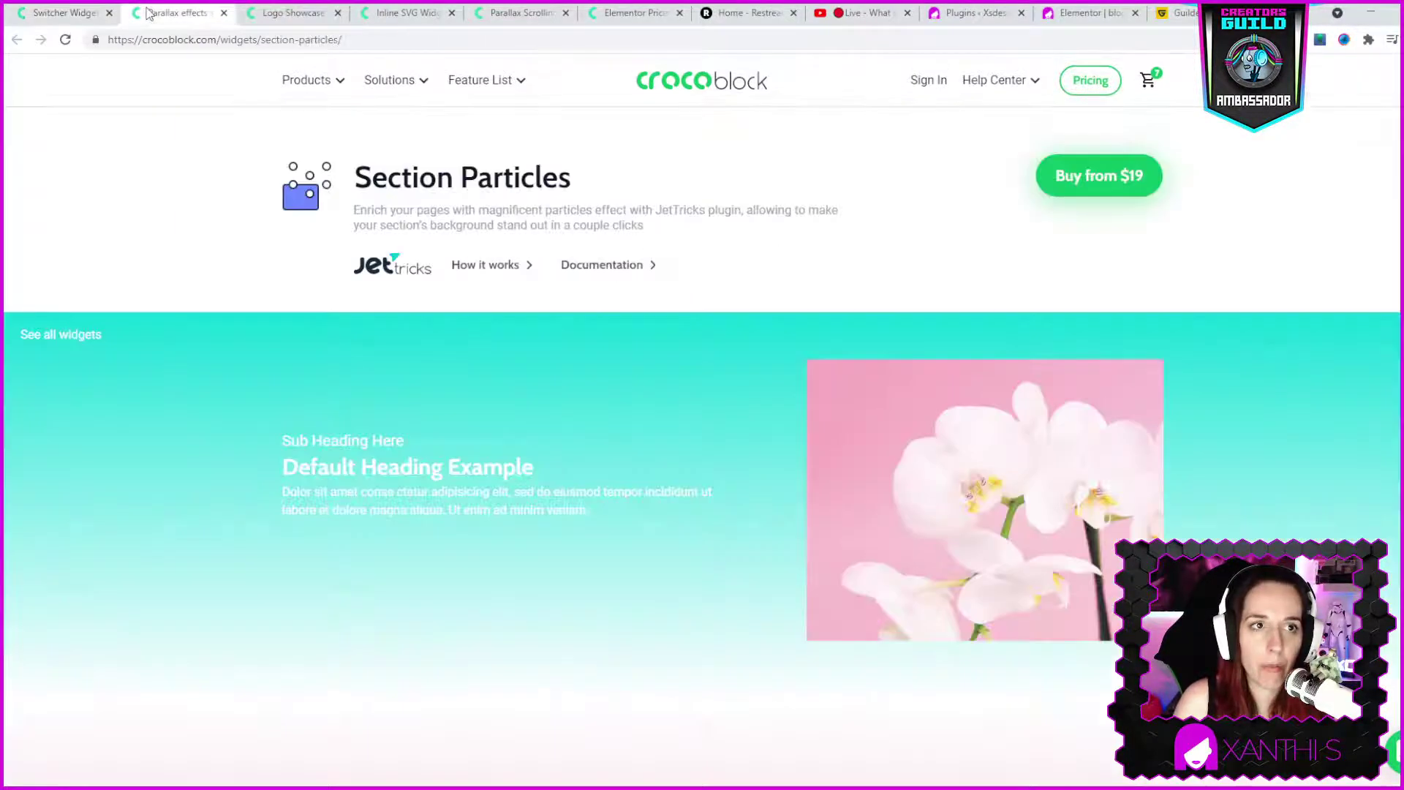
pyautogui.scroll(2, 875, 405)
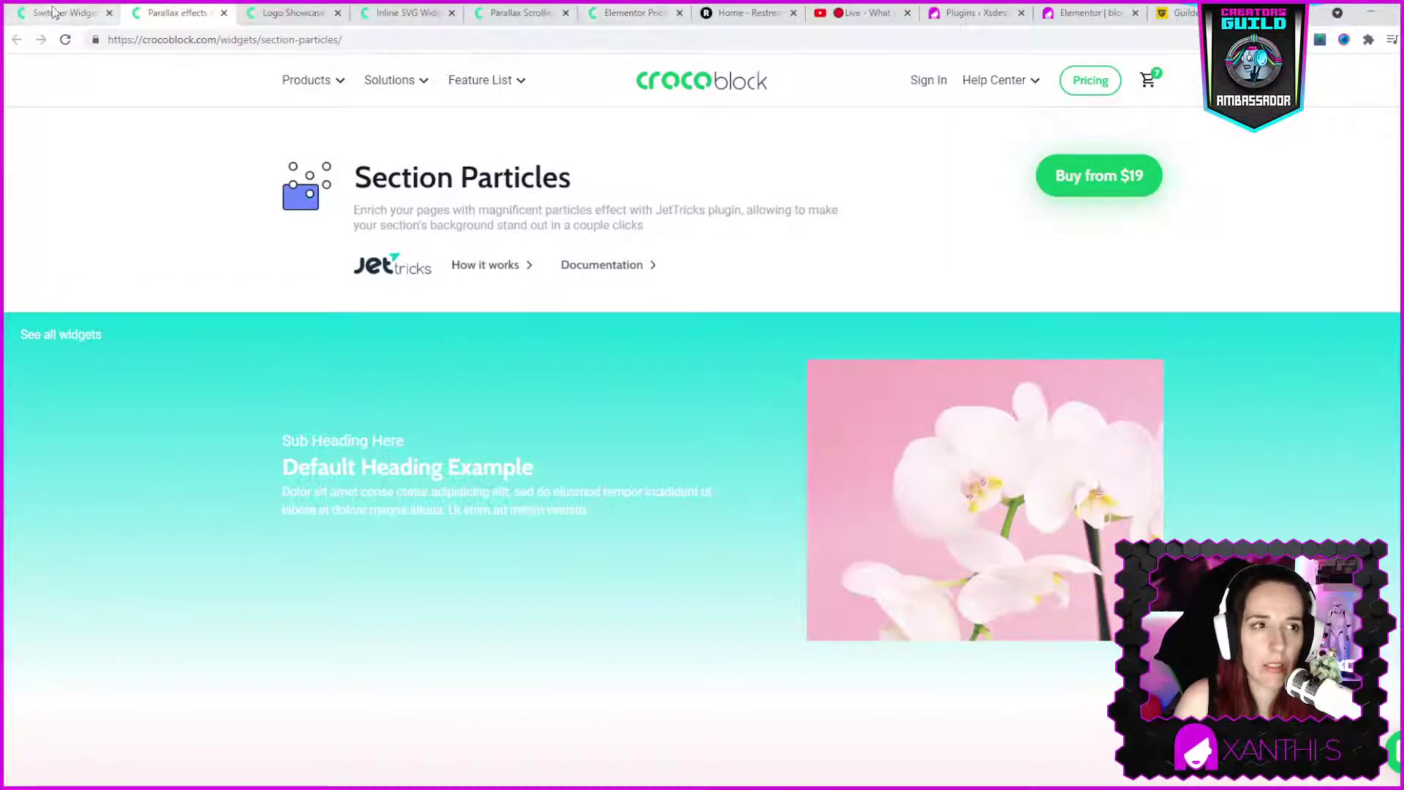
pyautogui.click(289, 19)
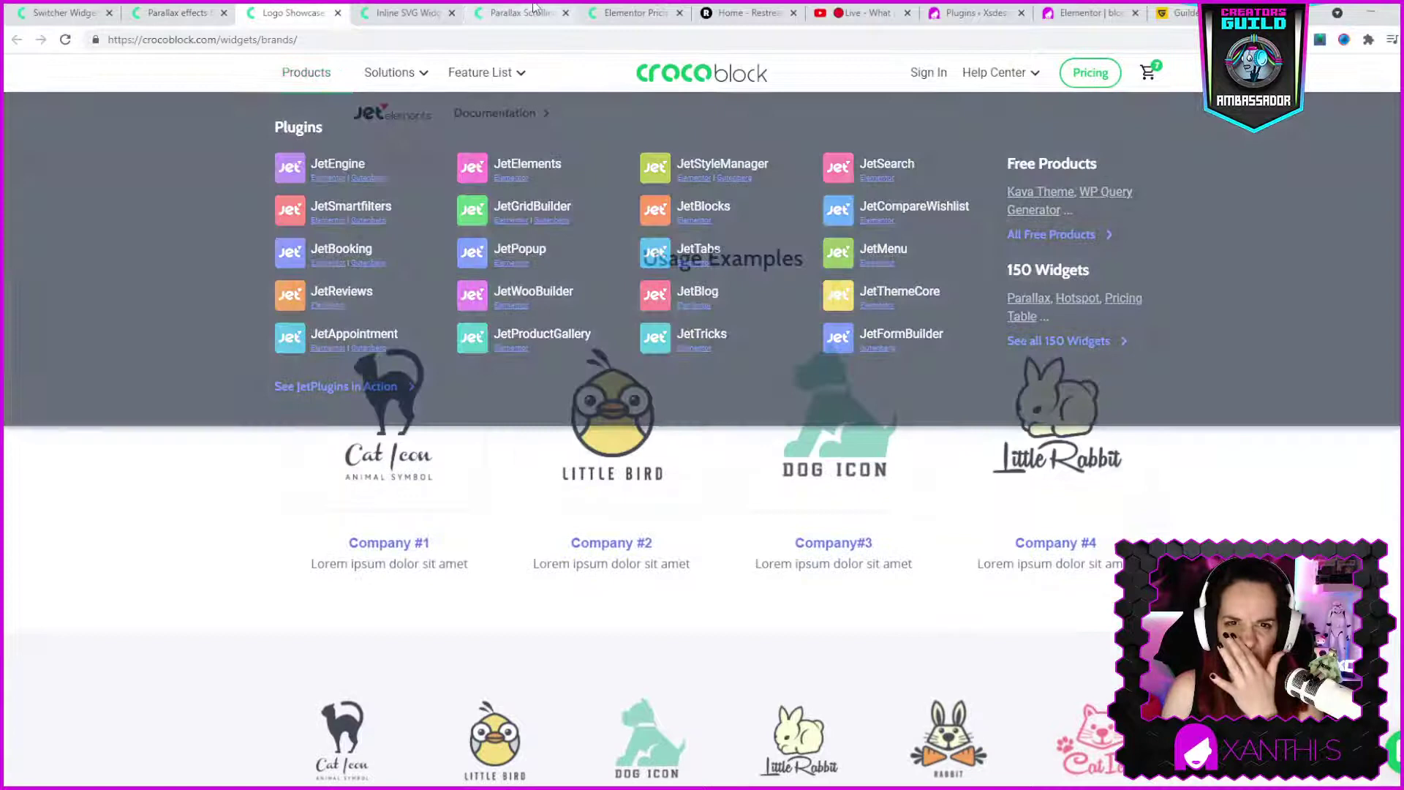
pyautogui.click(534, 9)
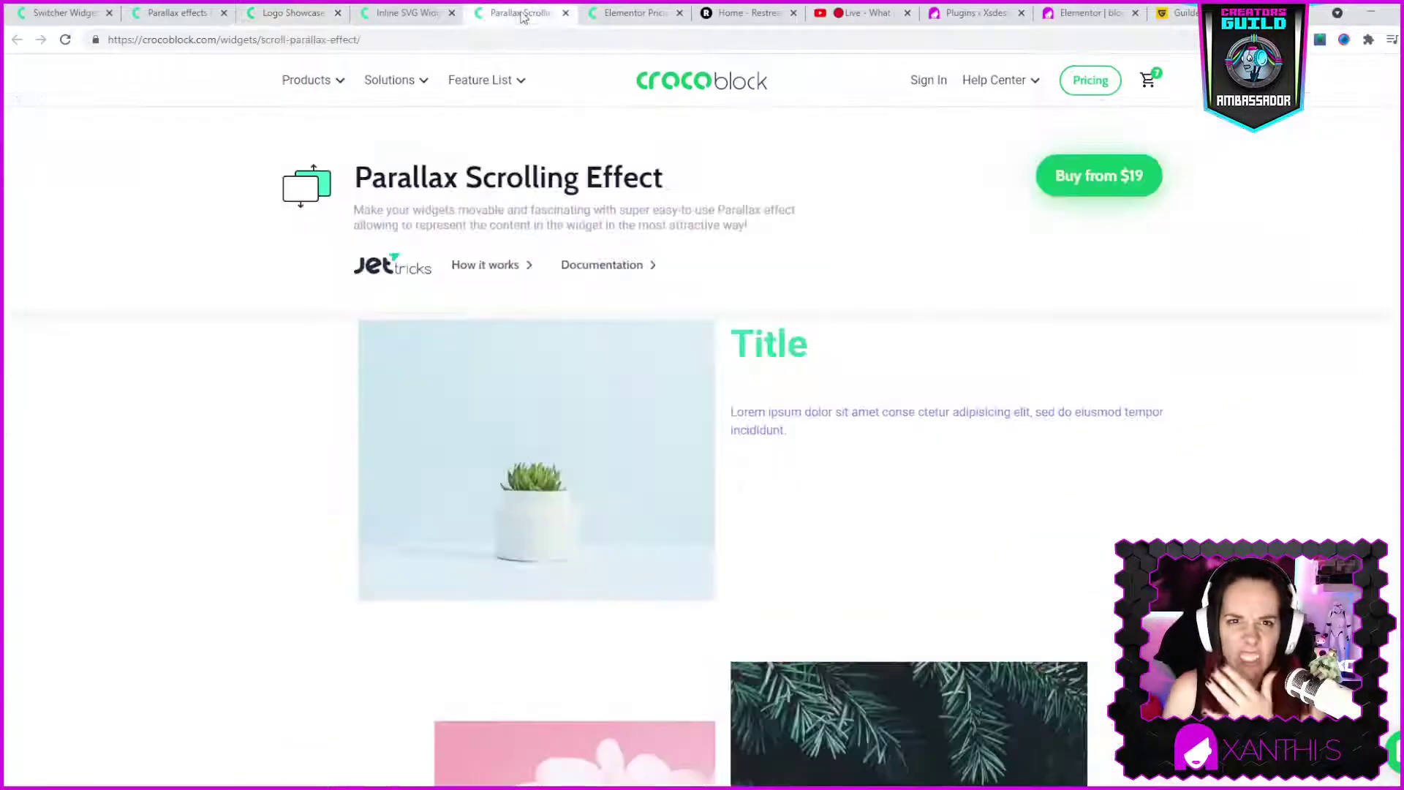
pyautogui.click(620, 14)
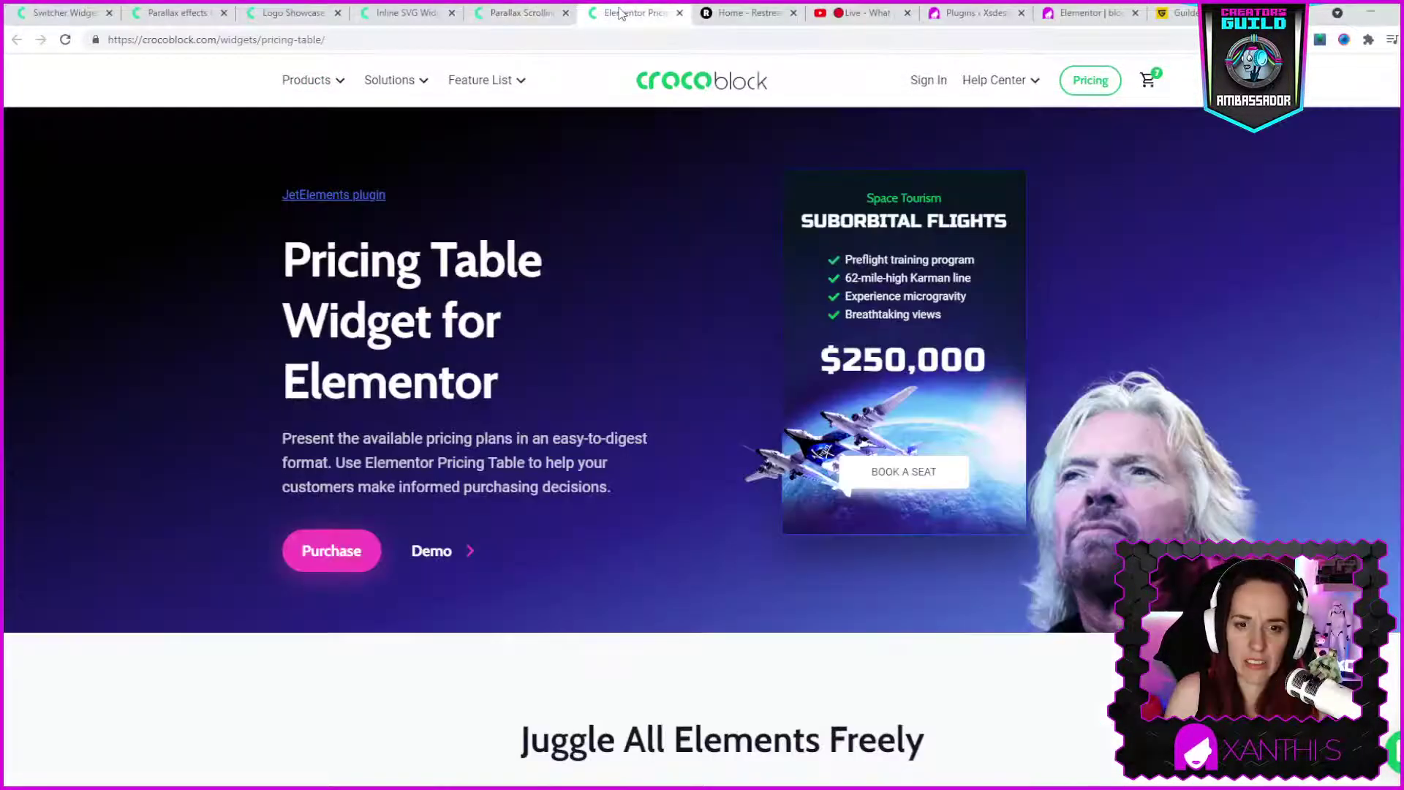
# - Look through the Pricing Table page's examples, from the Spaceflight cards and pricing layouts to the Switcher-based dual pricing table
pyautogui.scroll(-1, 644, 296)
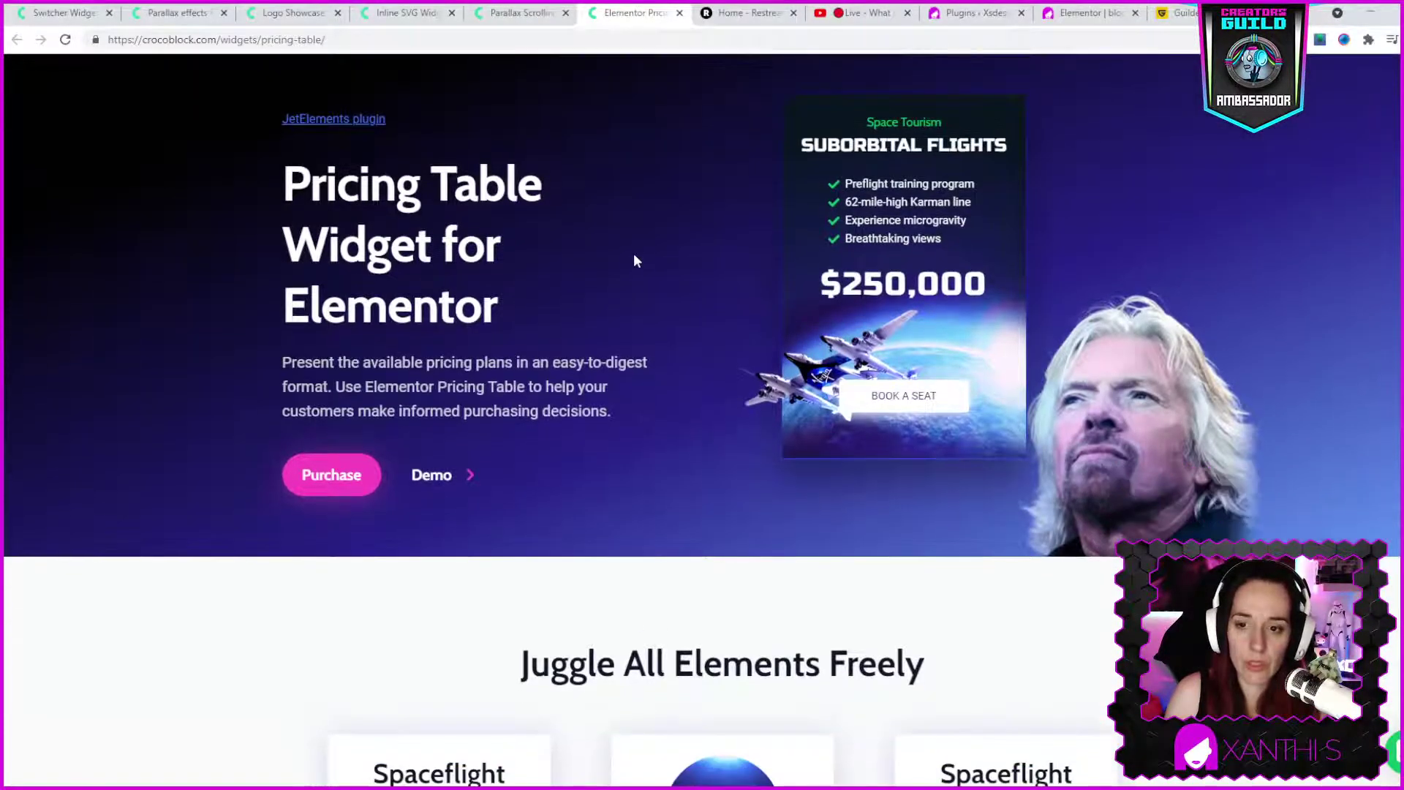
pyautogui.scroll(1, 658, 354)
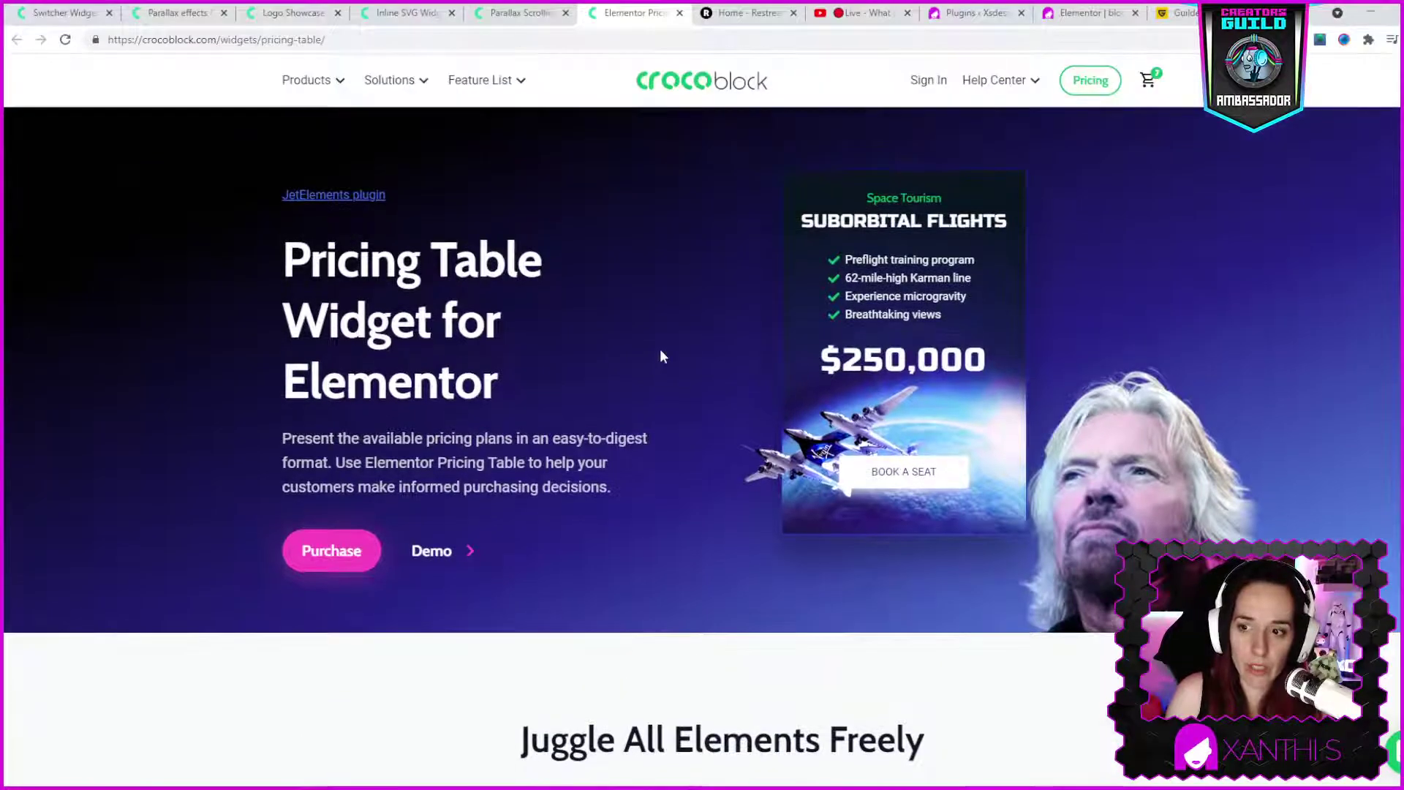
pyautogui.scroll(-4, 652, 326)
pyautogui.scroll(-1, 644, 289)
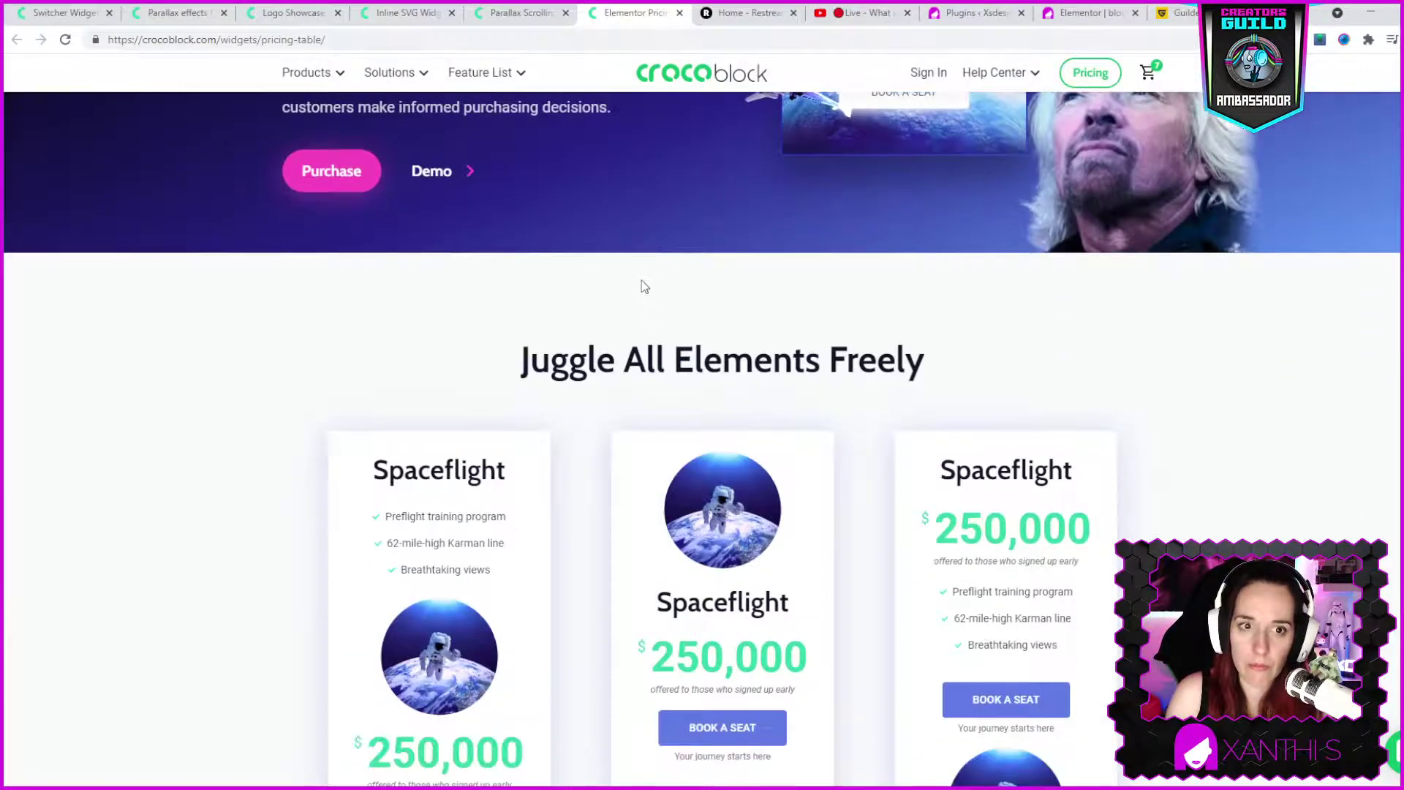
pyautogui.scroll(-4, 629, 260)
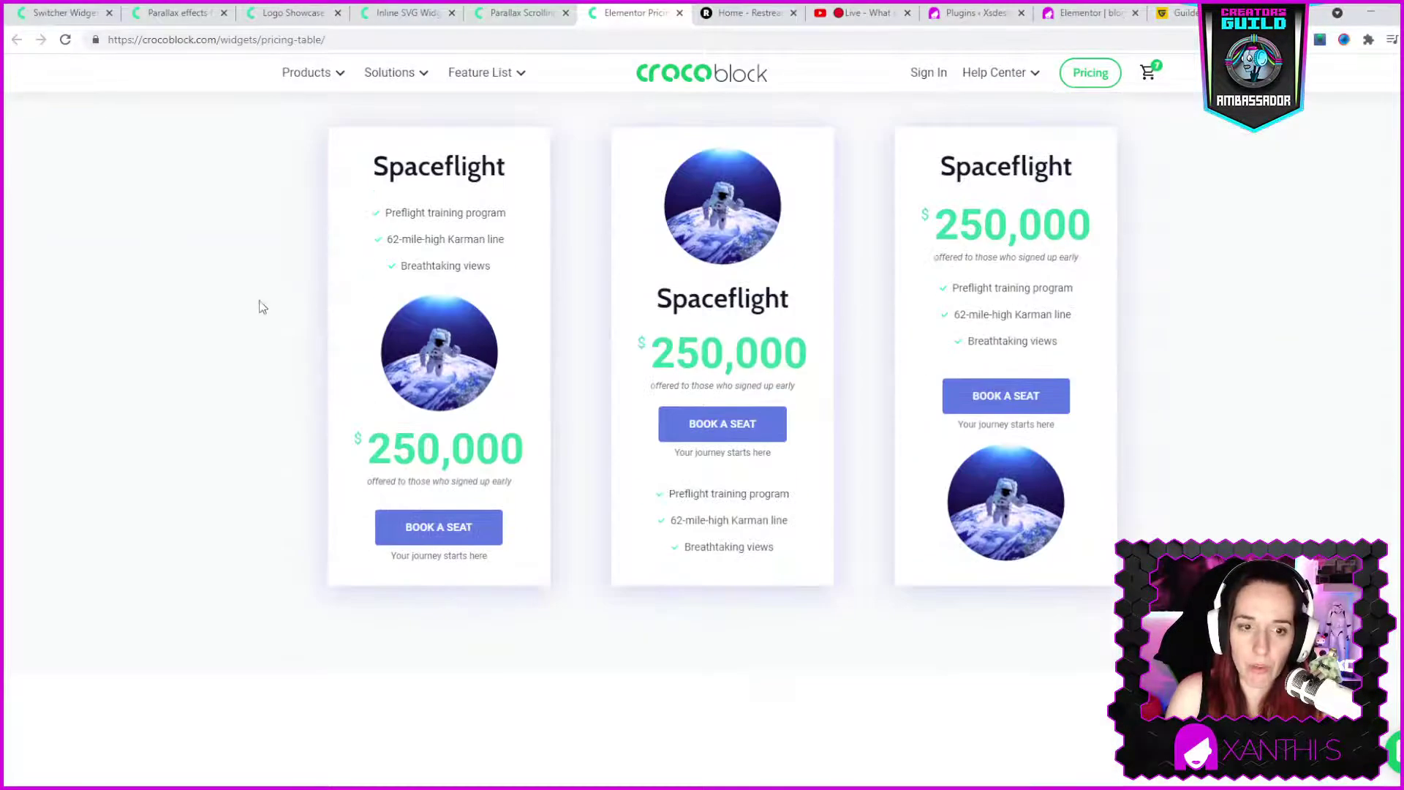
pyautogui.scroll(-7, 999, 336)
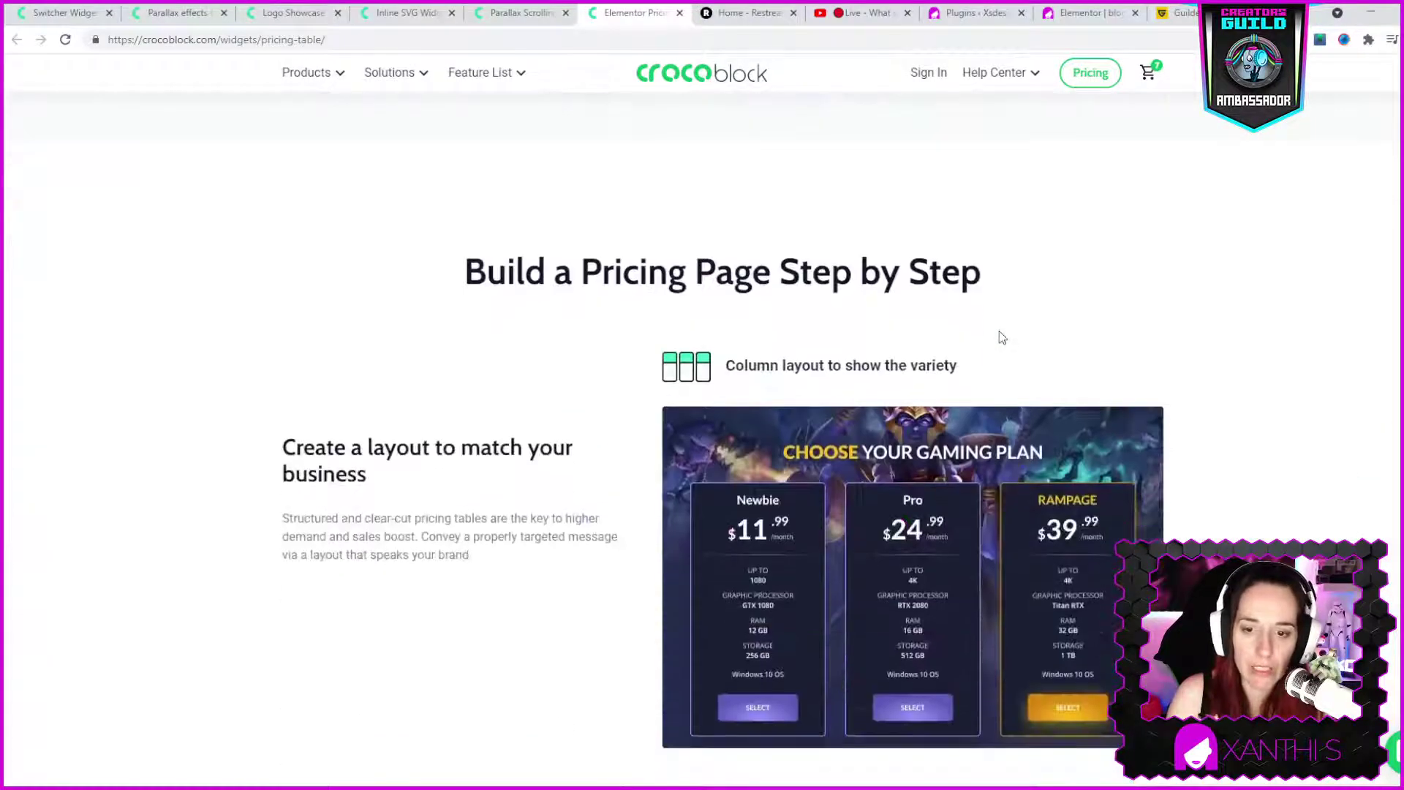
pyautogui.scroll(-11, 999, 337)
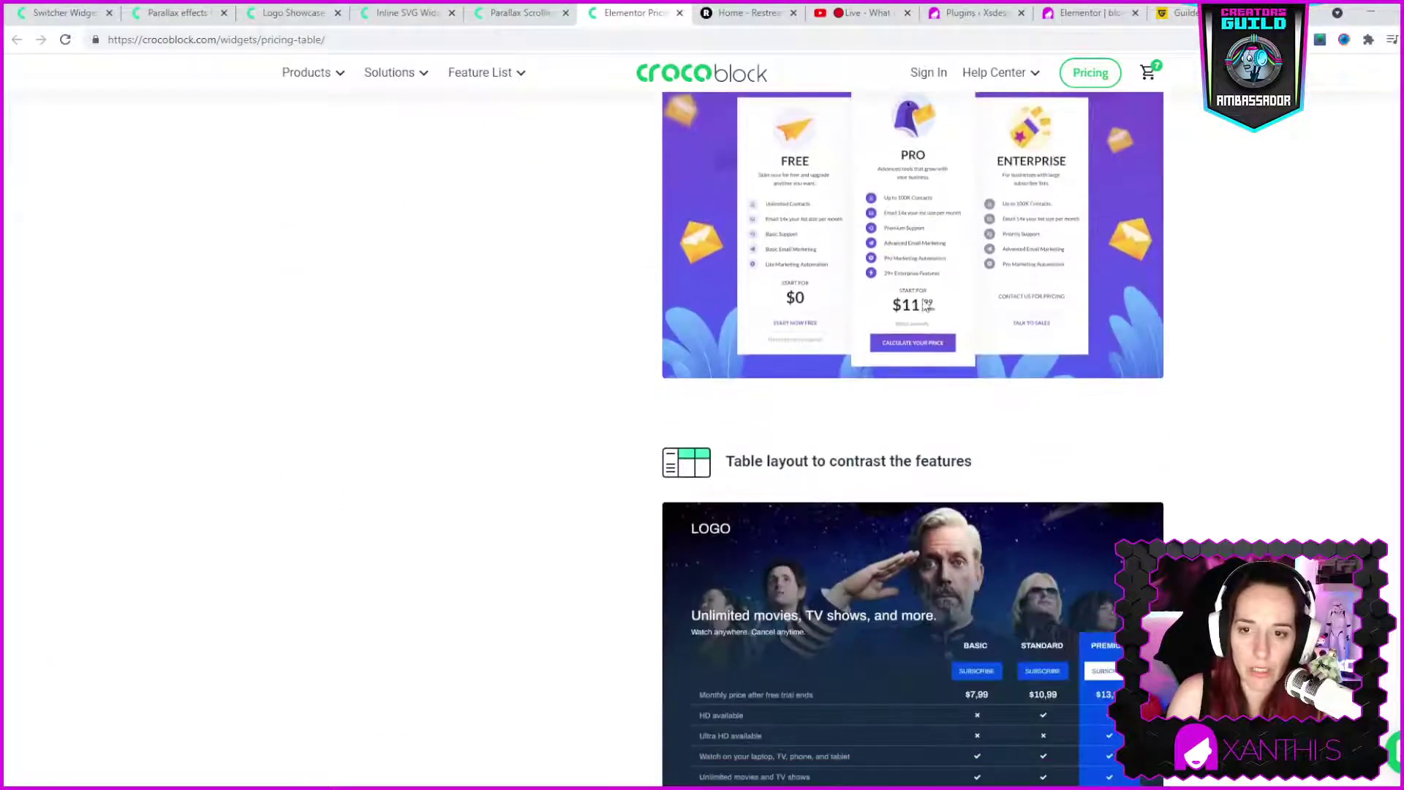
pyautogui.scroll(-3, 926, 305)
pyautogui.scroll(-11, 1187, 444)
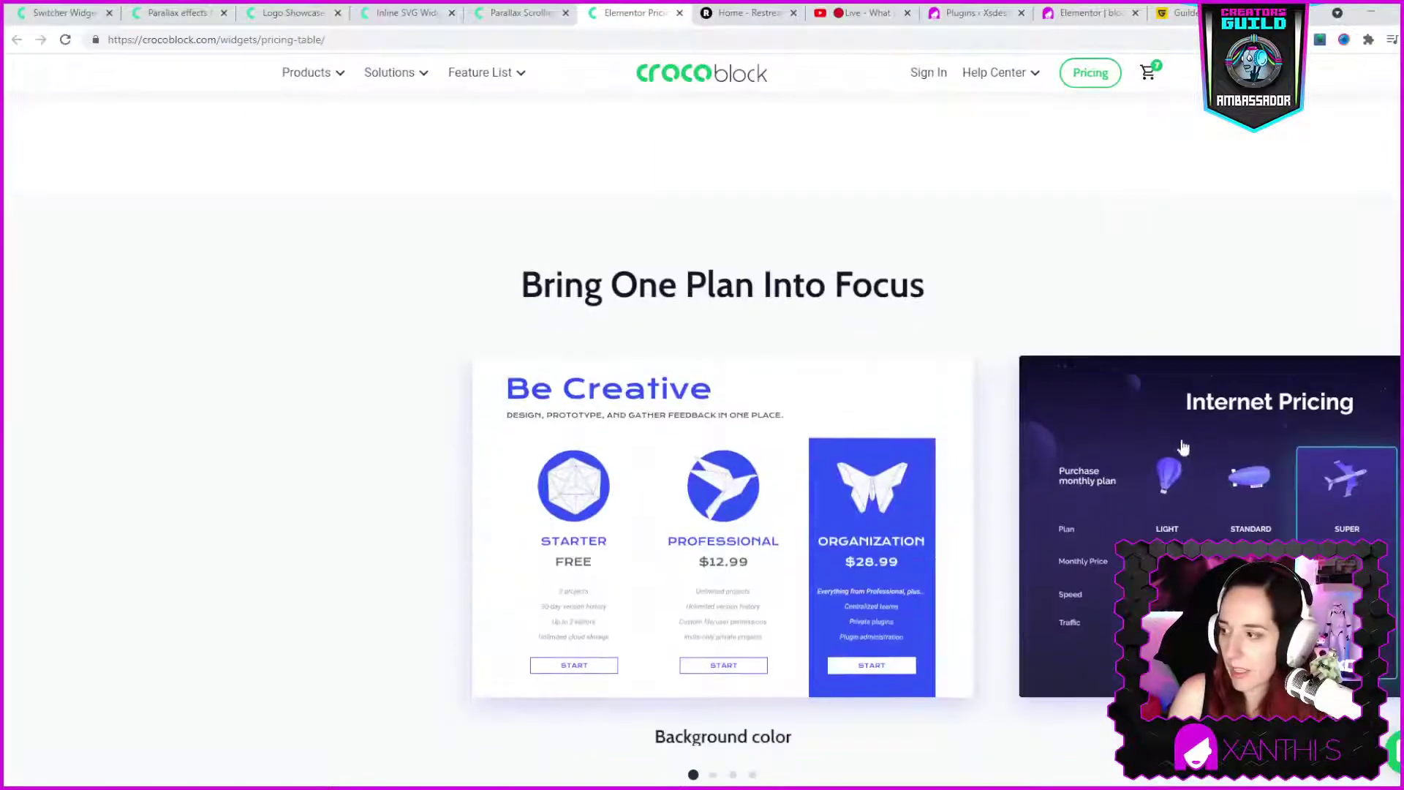
pyautogui.scroll(-4, 1177, 424)
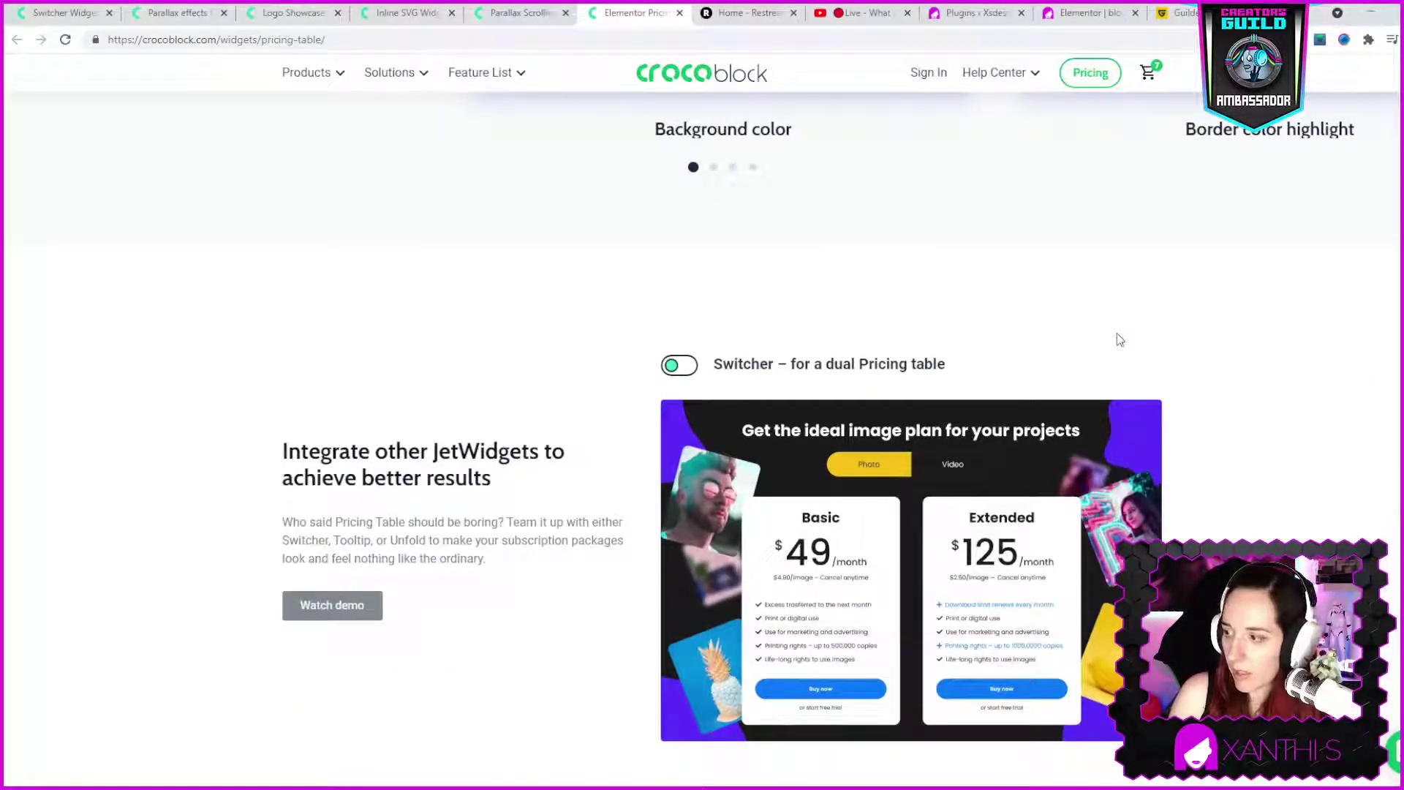
pyautogui.scroll(15, 862, 439)
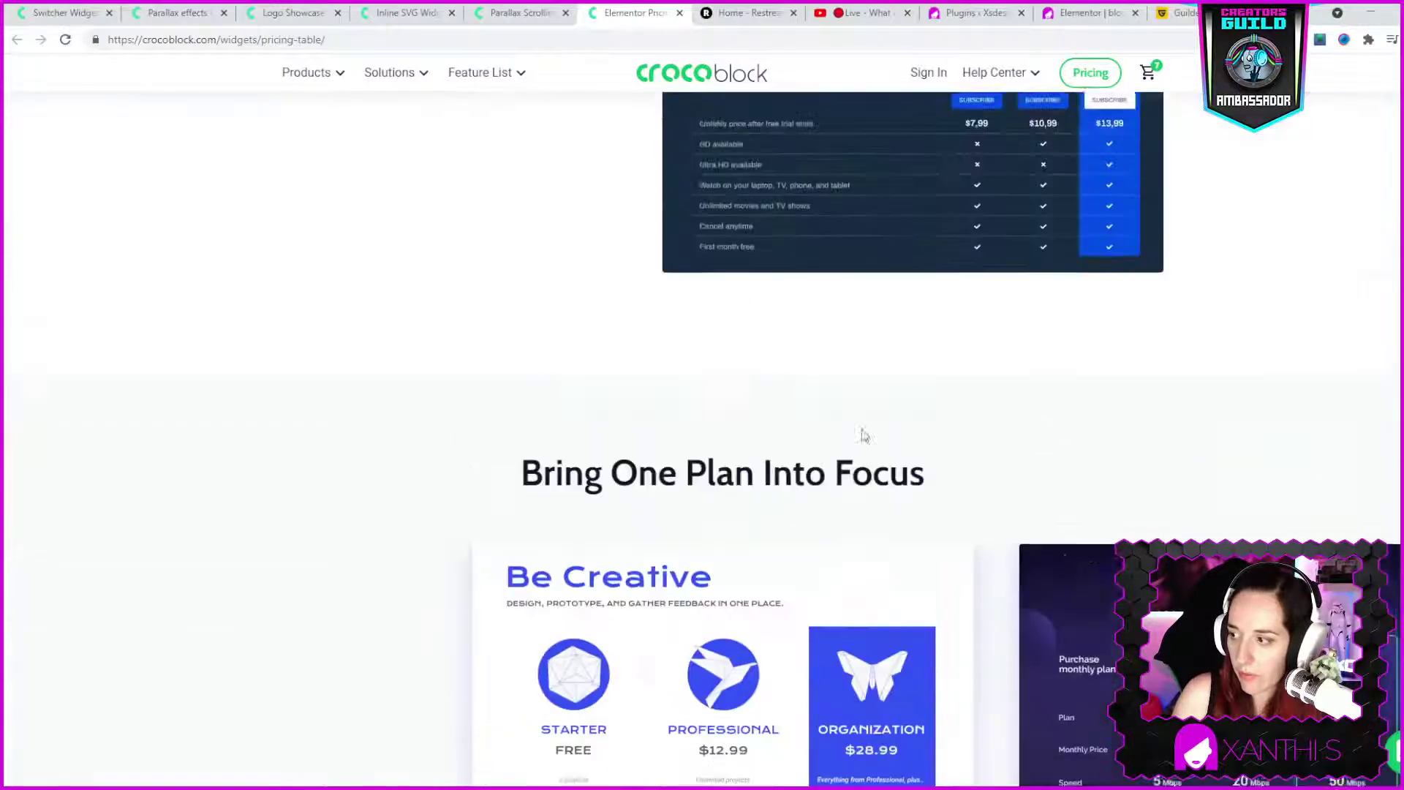
pyautogui.scroll(10, 862, 405)
# - Return from the Switcher demo to the Crocoblock widgets overview and look over the form and action widgets
pyautogui.click(24, 13)
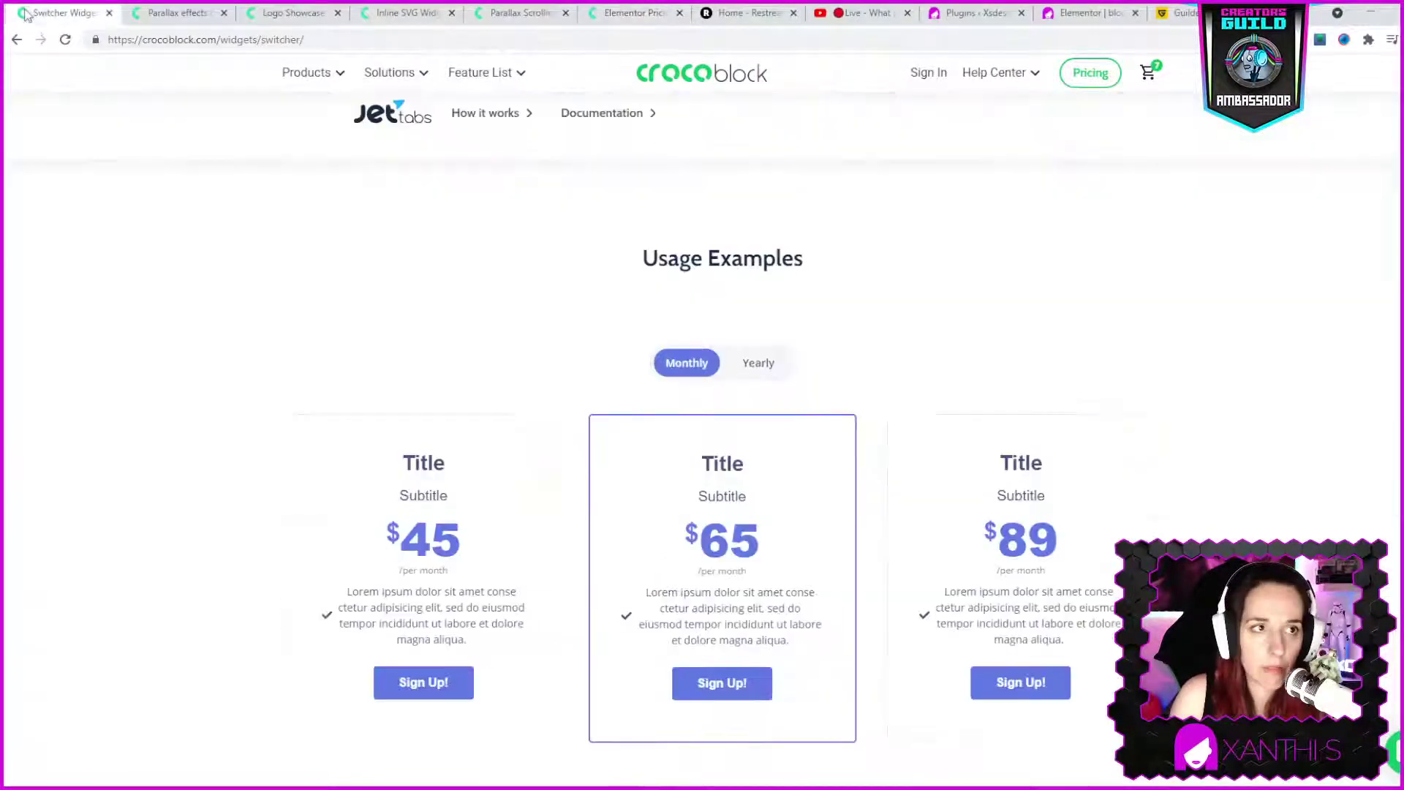
pyautogui.click(16, 40)
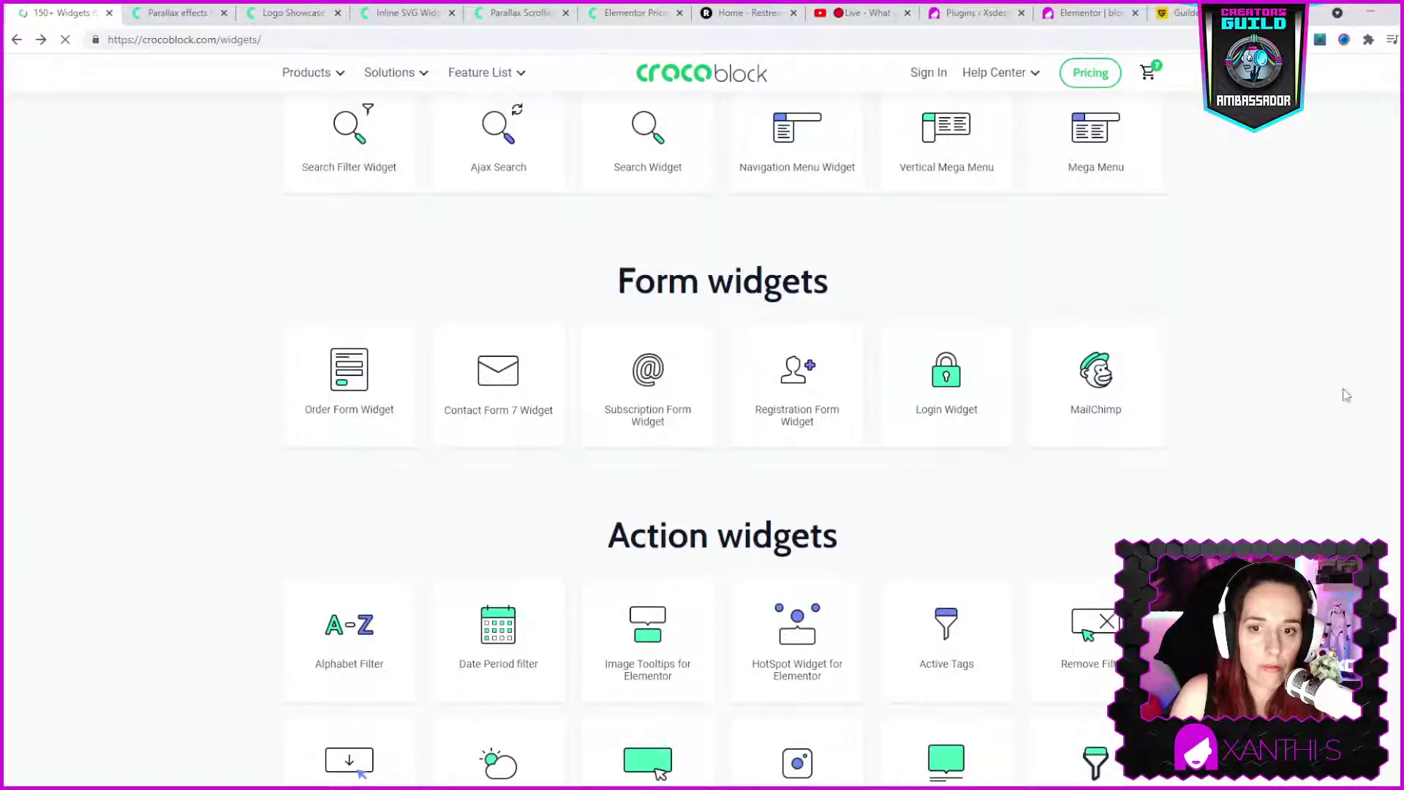
pyautogui.scroll(-6, 1321, 367)
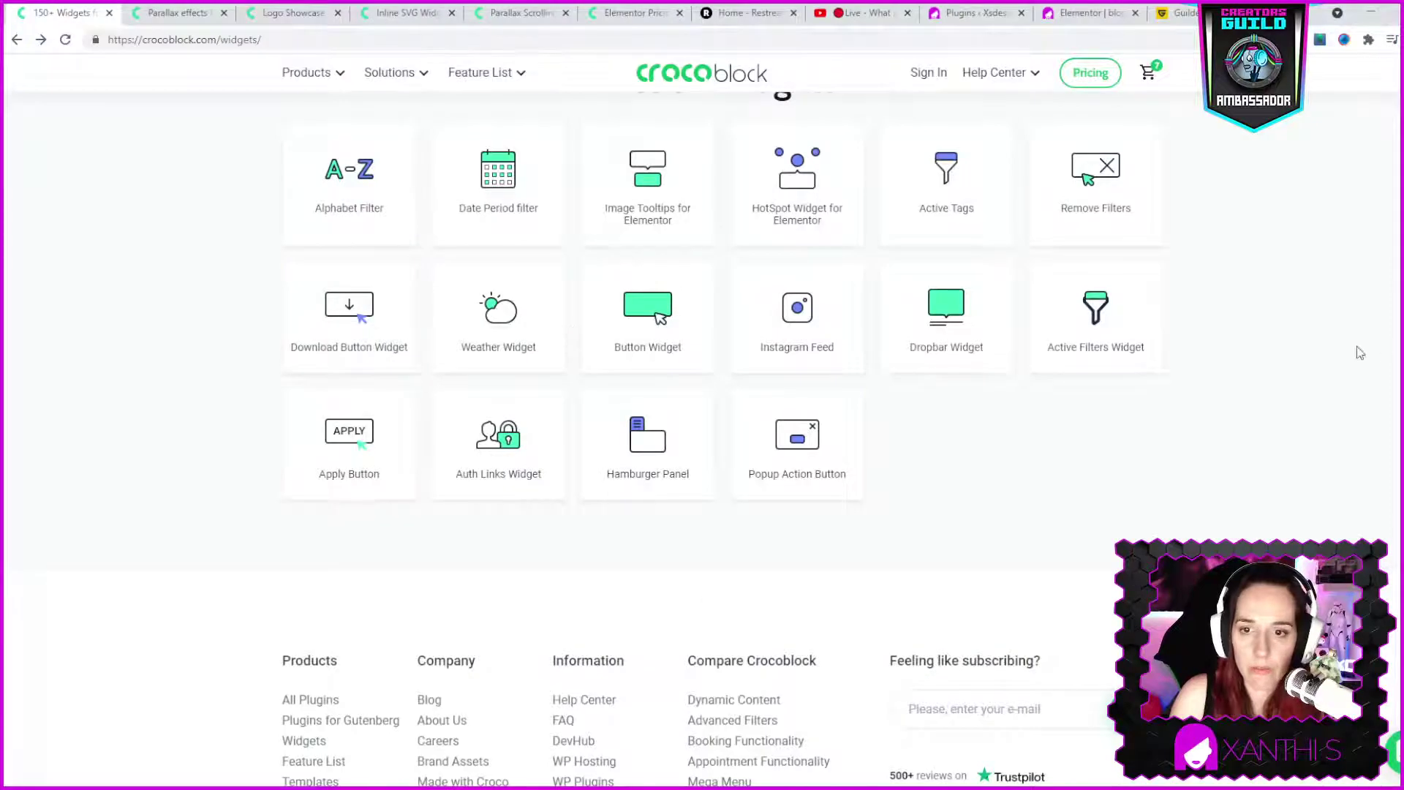
pyautogui.scroll(15, 1316, 322)
pyautogui.scroll(-20, 1288, 271)
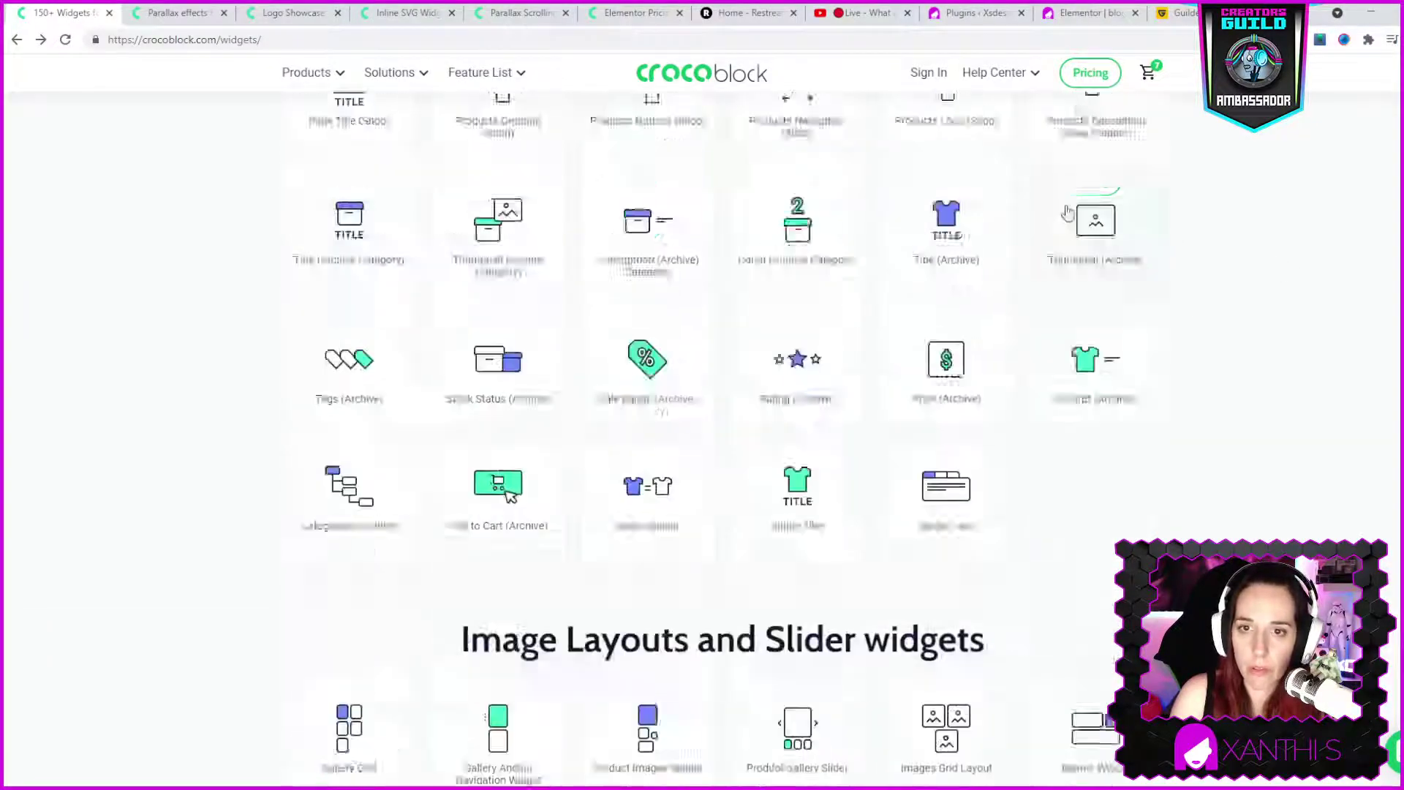
pyautogui.scroll(15, 955, 188)
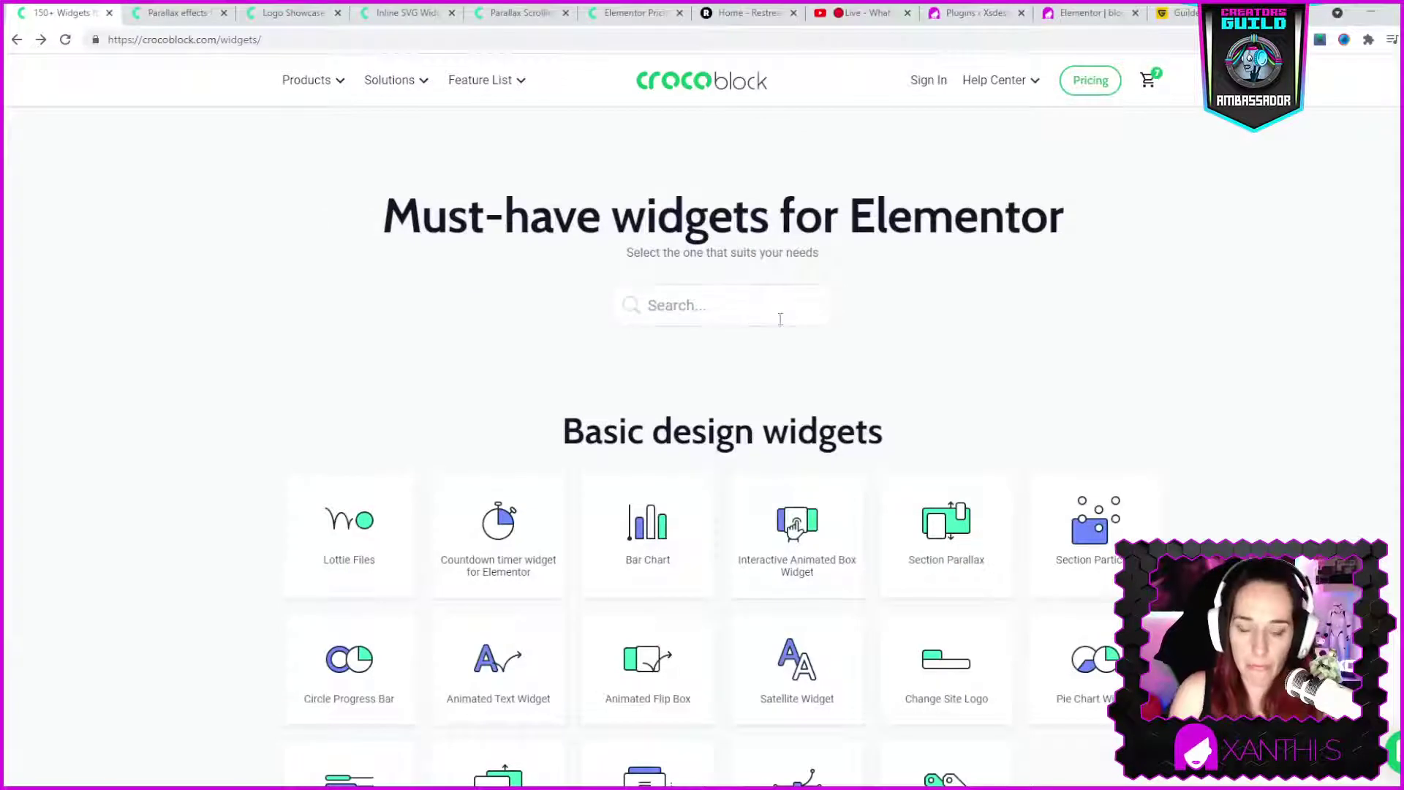
# - Search the widget catalogue for "smart filters" and open the Sorting Filter live demo at its usage examples
pyautogui.click(780, 319)
pyautogui.write('smart filters')
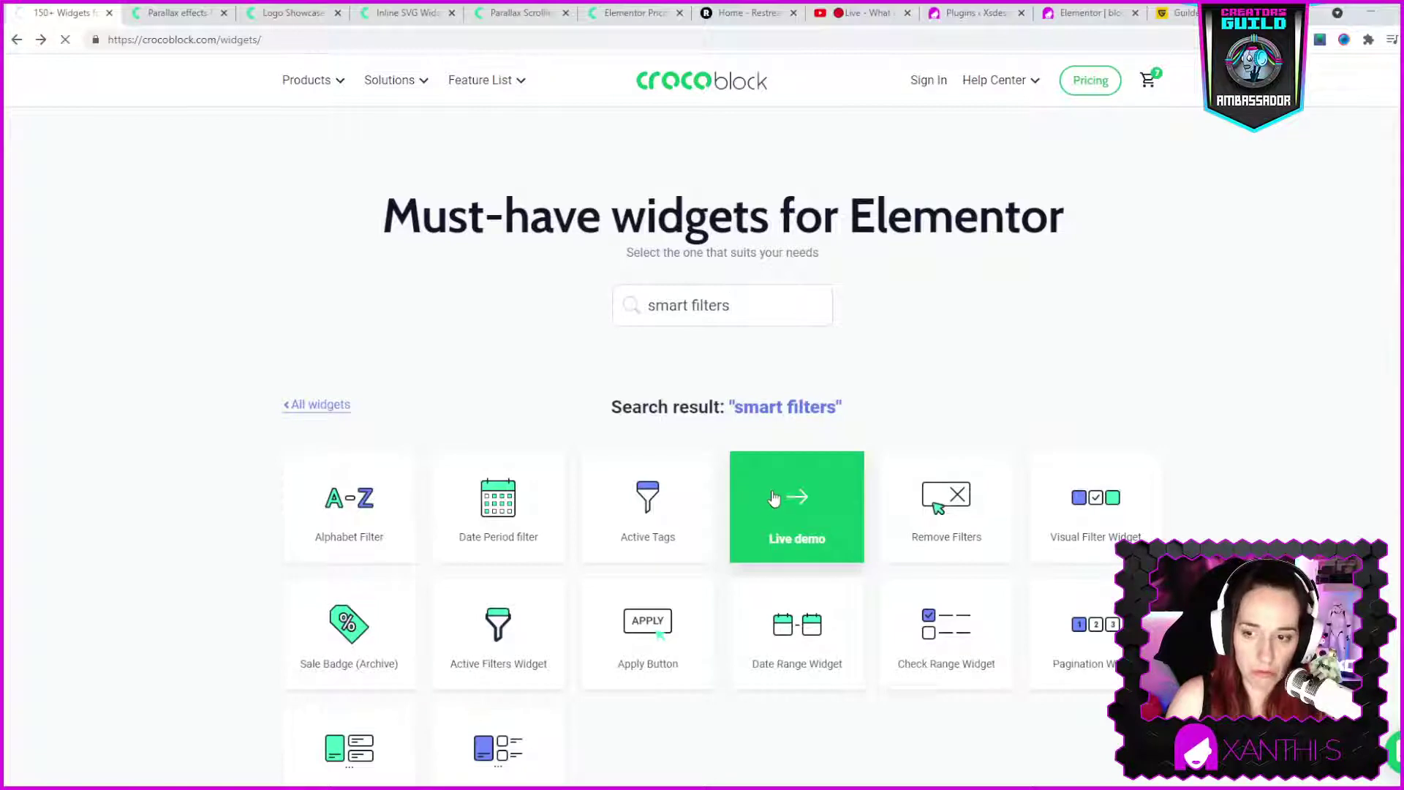
pyautogui.scroll(-8, 785, 466)
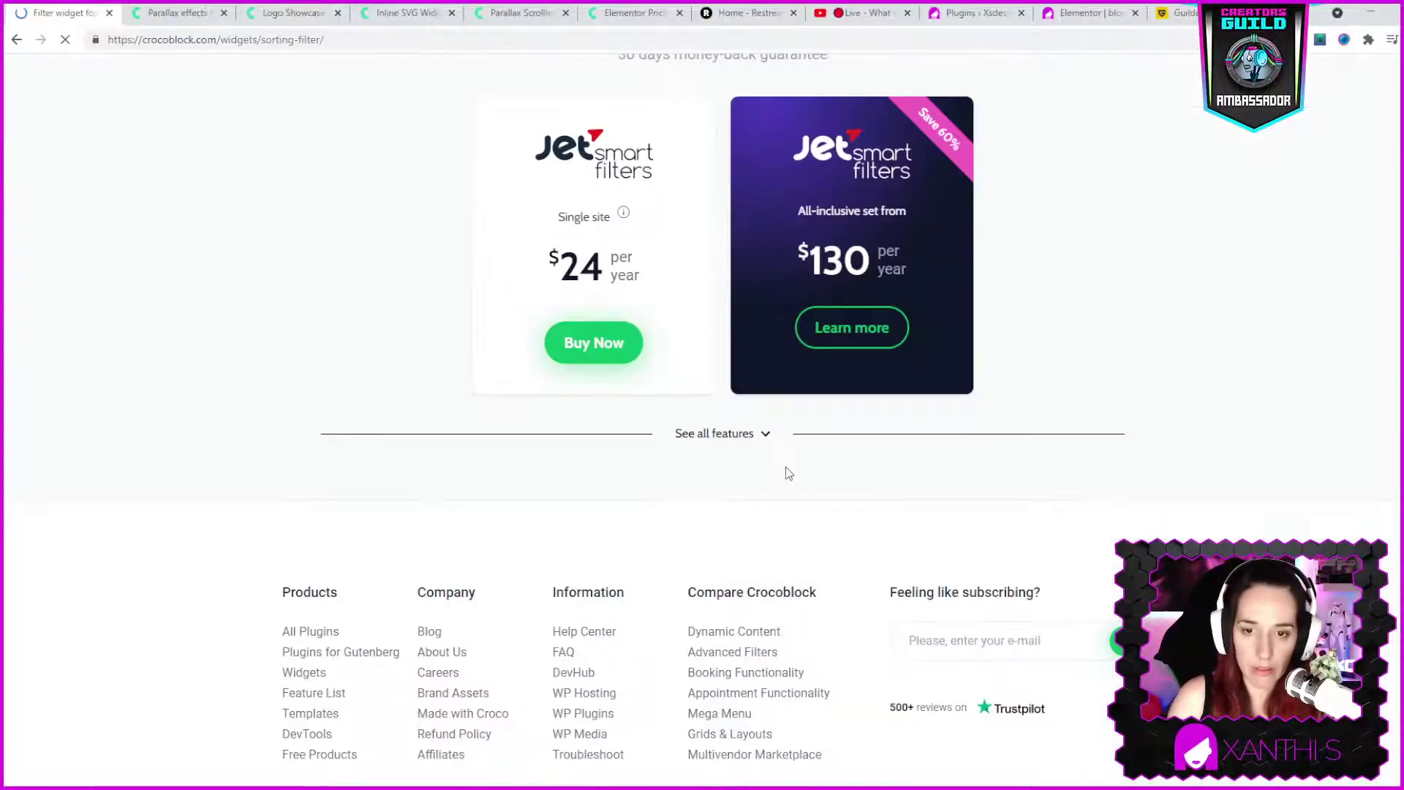
pyautogui.scroll(8, 1164, 404)
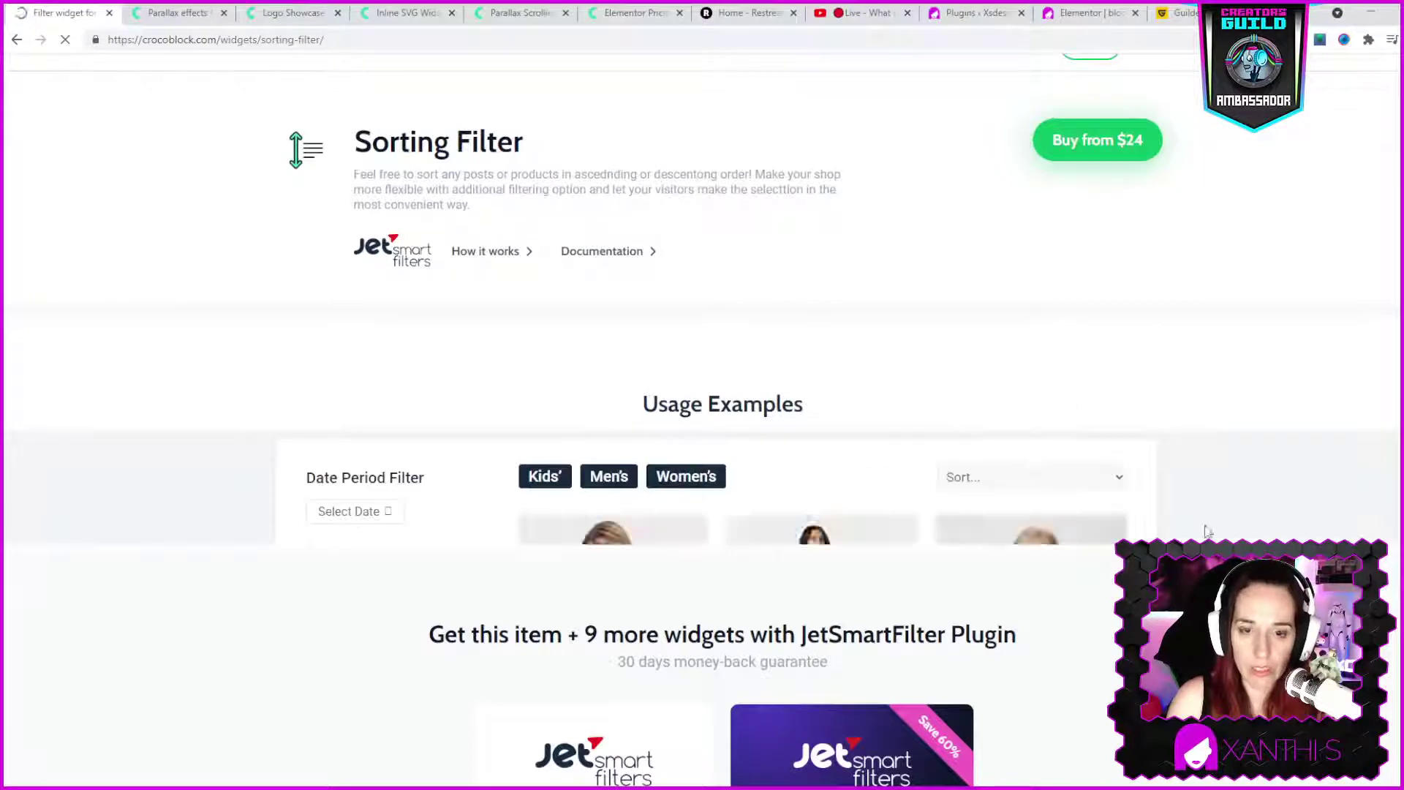
pyautogui.scroll(-4, 1331, 375)
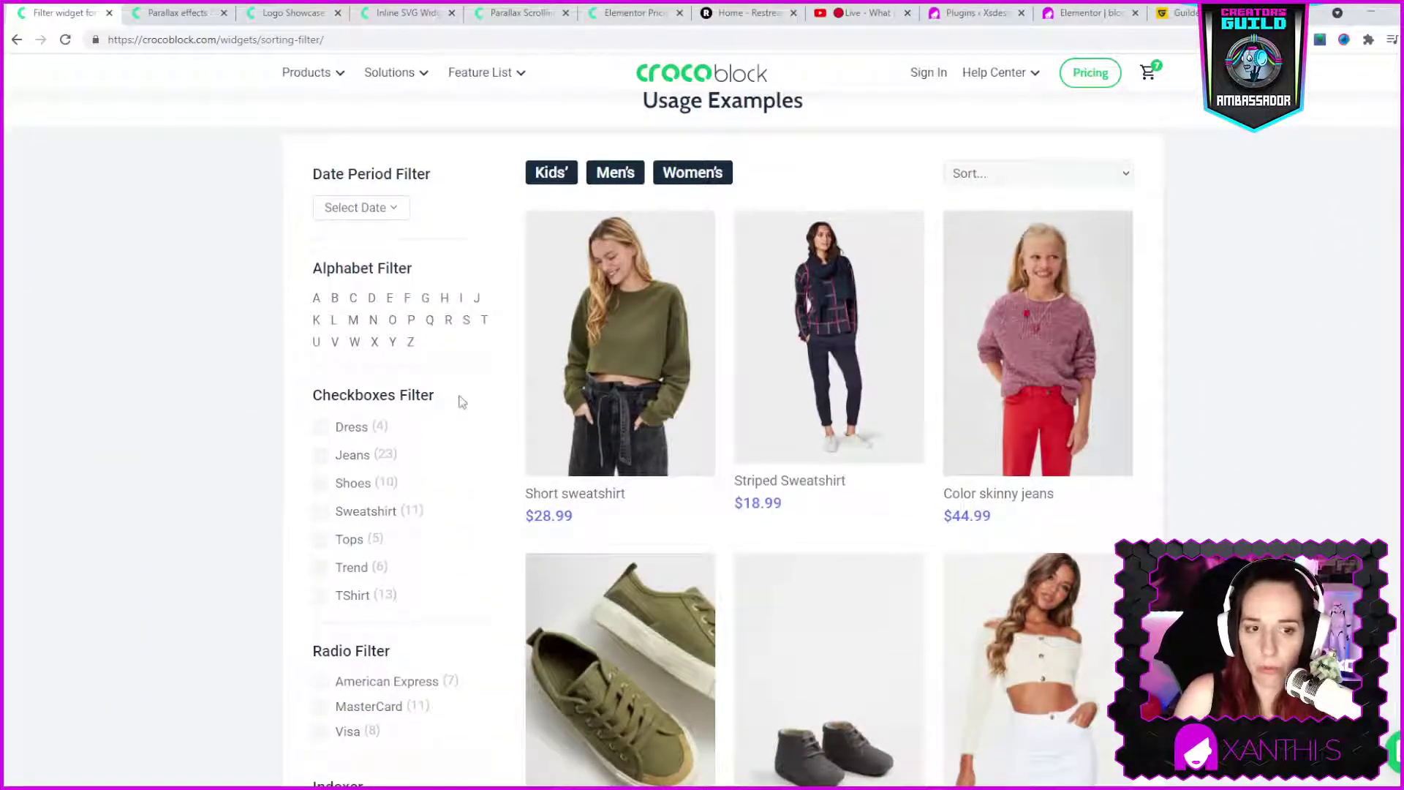
# - Filter the demo shop's products by the Dress category and the American Express payment option
pyautogui.click(320, 429)
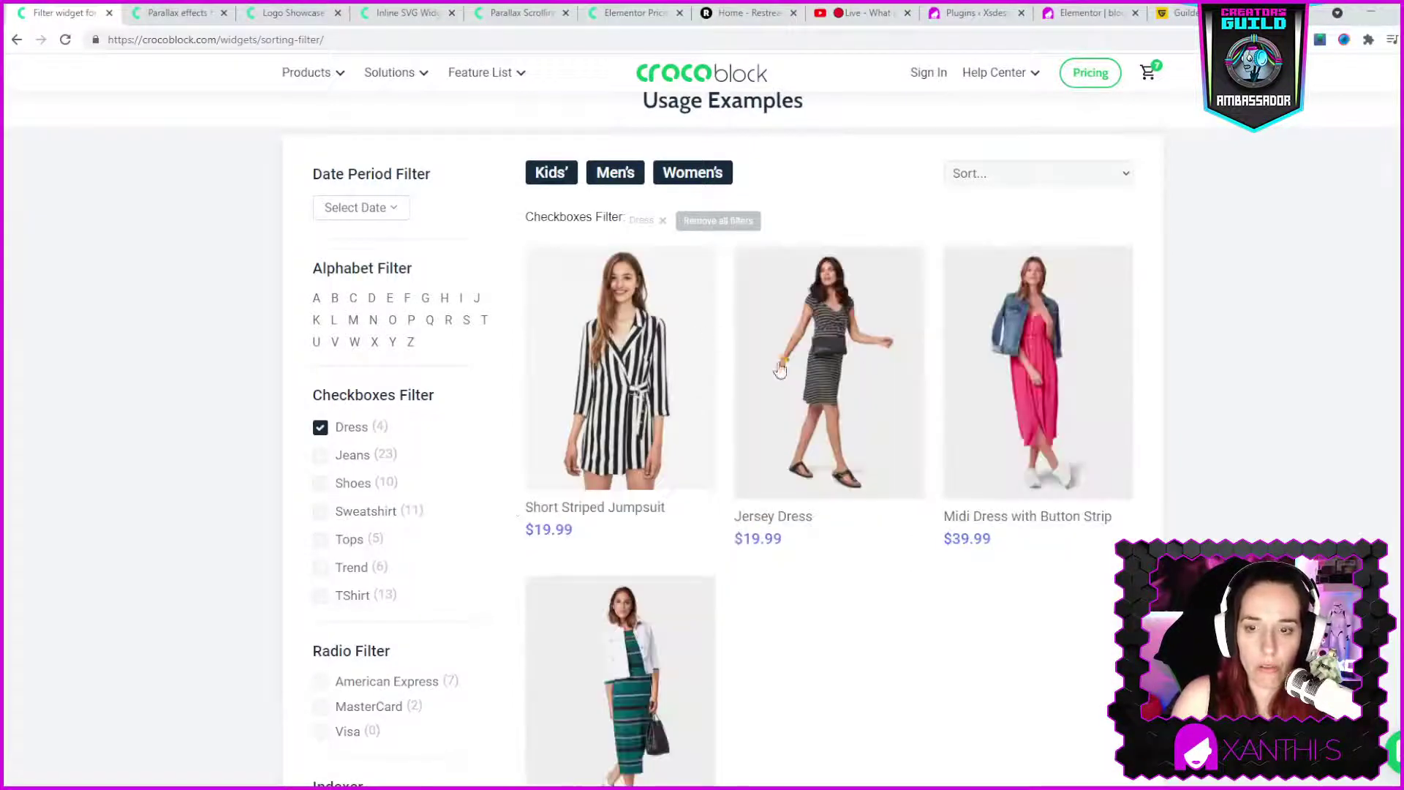
pyautogui.scroll(-3, 780, 369)
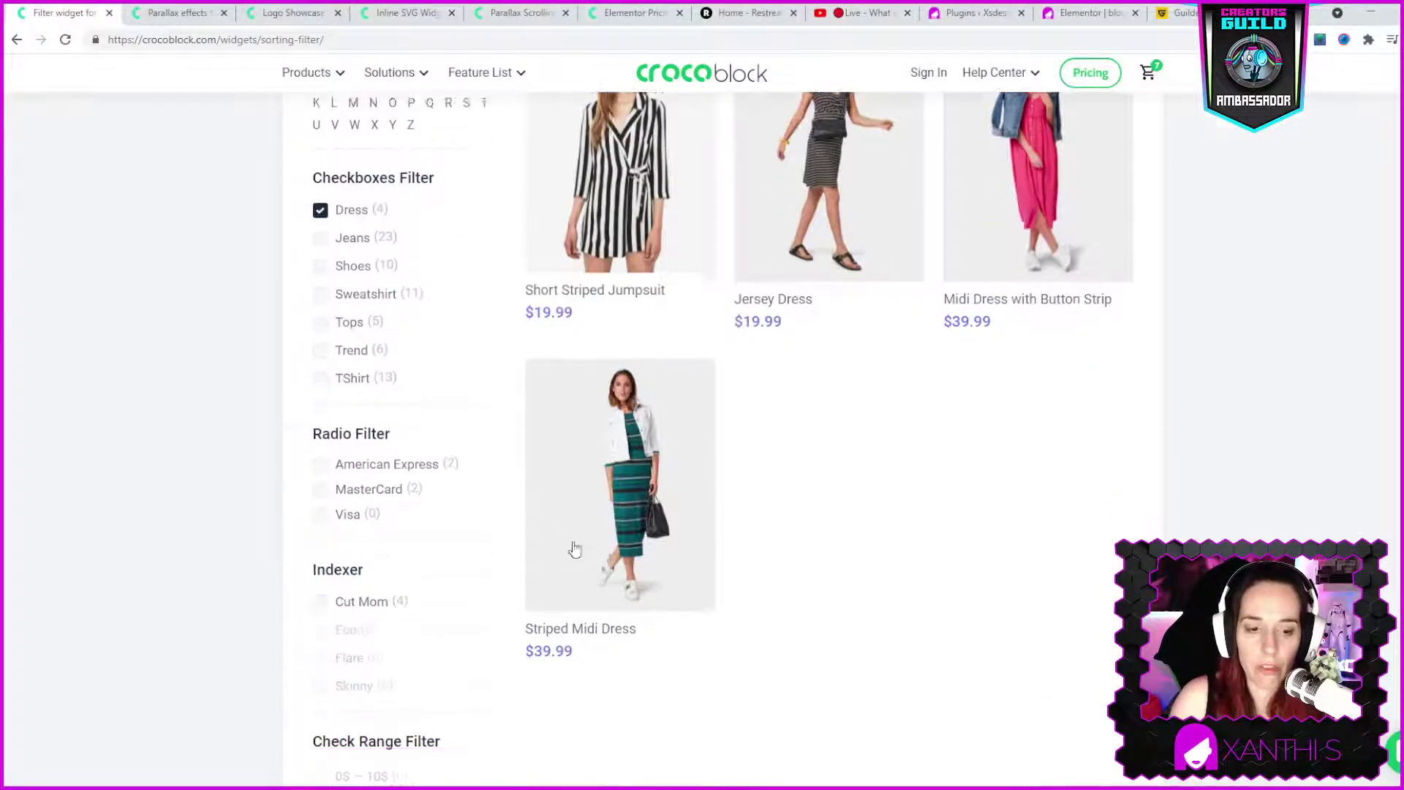
pyautogui.click(321, 455)
pyautogui.scroll(4, 645, 389)
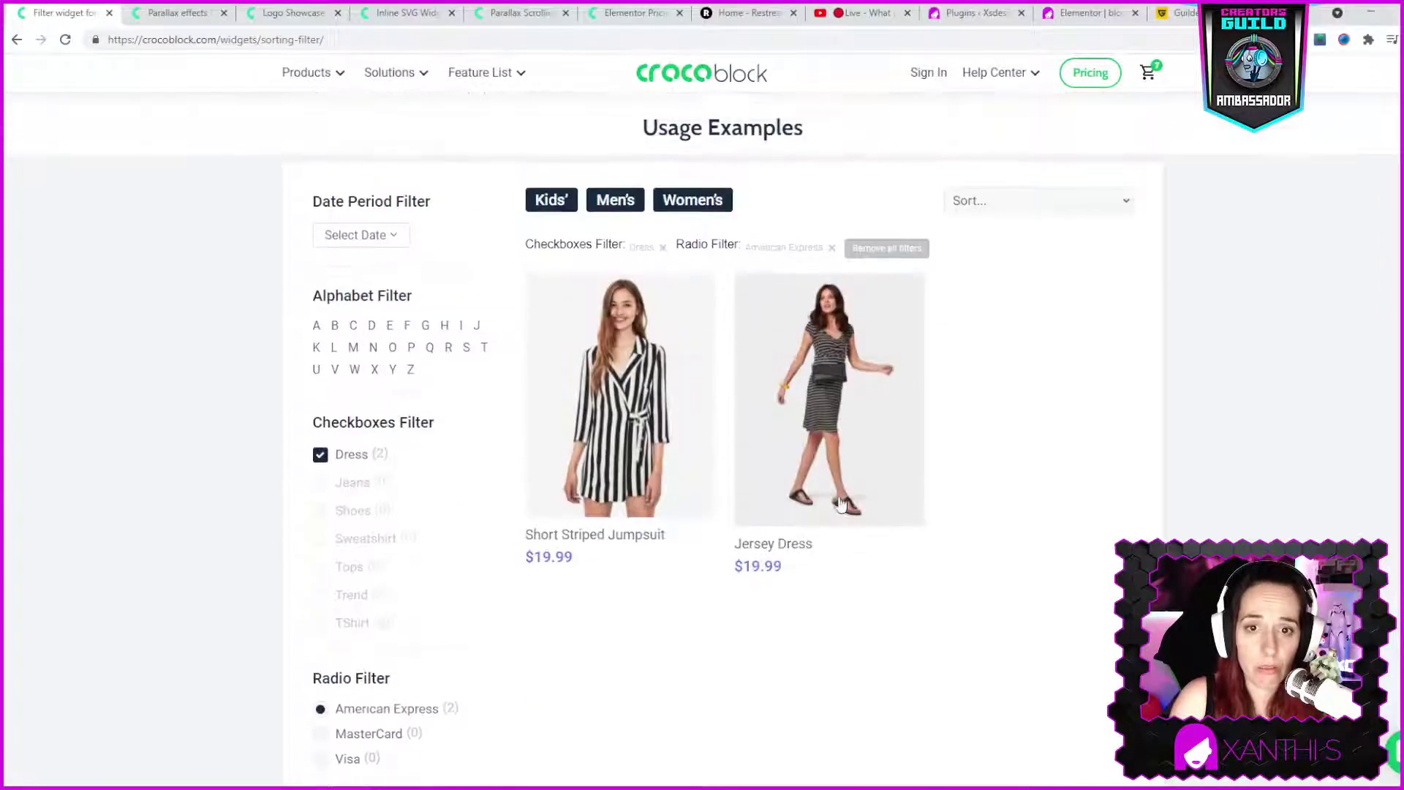
# - Examine the demo's remaining filter types, including date range, color, image, search and delivery checkboxes
pyautogui.scroll(-10, 797, 354)
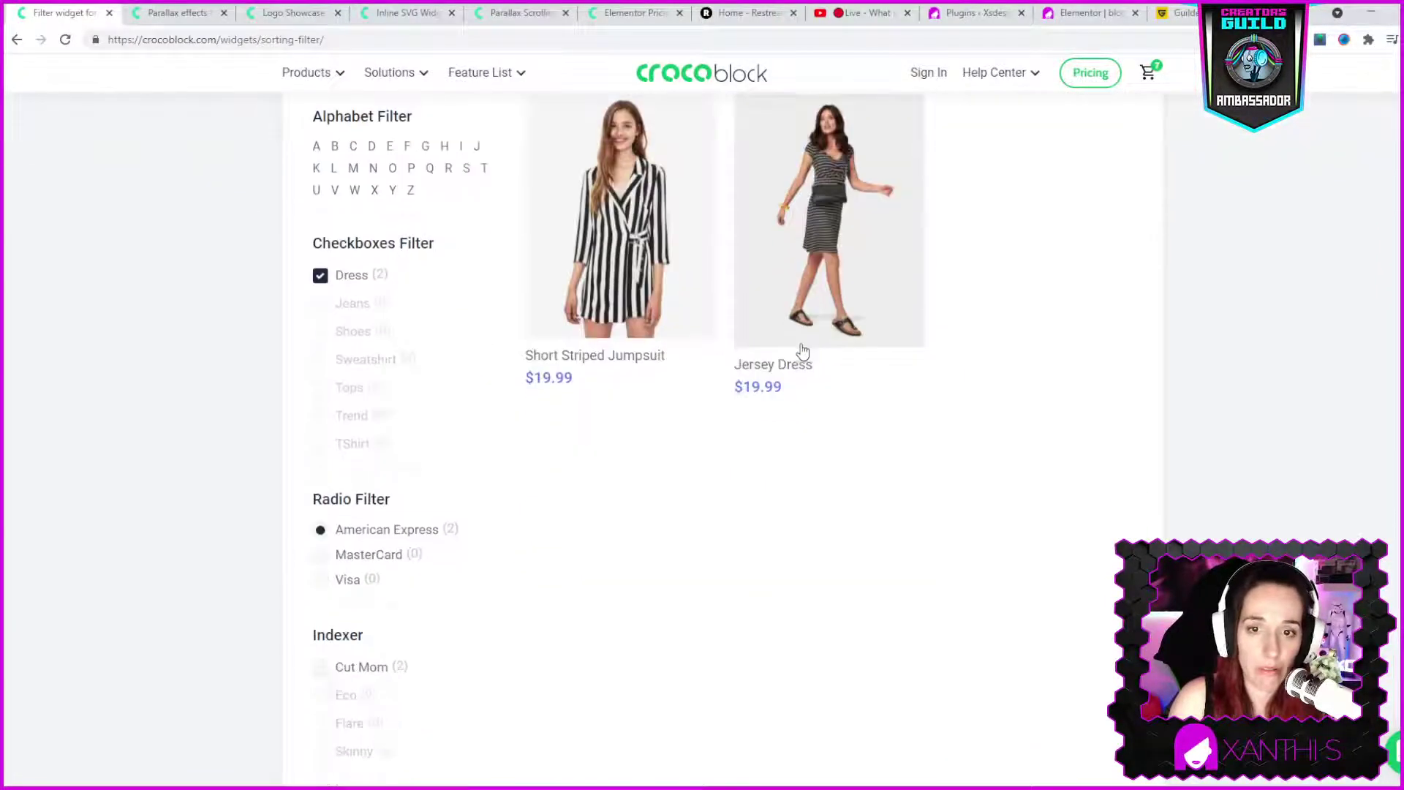
pyautogui.scroll(-16, 367, 268)
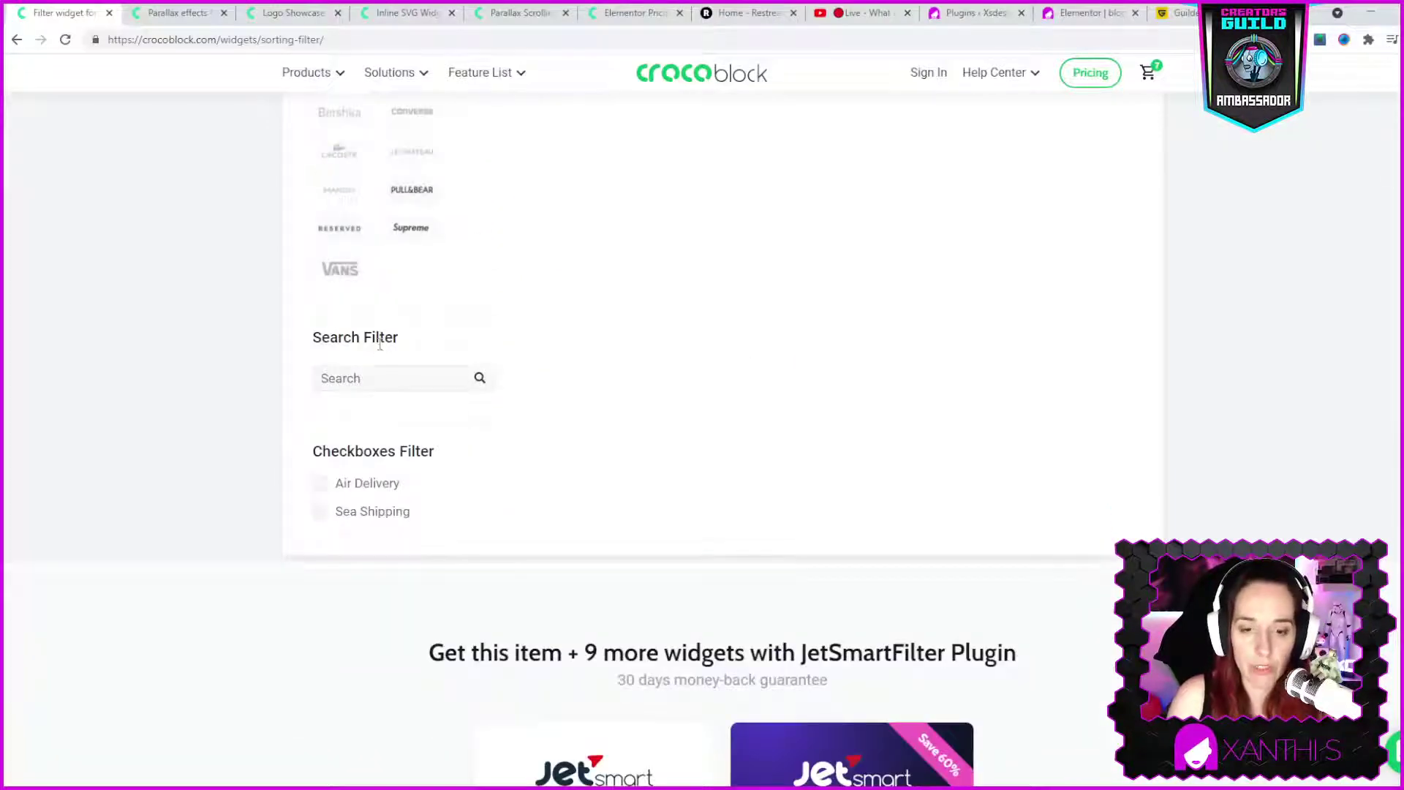
pyautogui.scroll(12, 1110, 402)
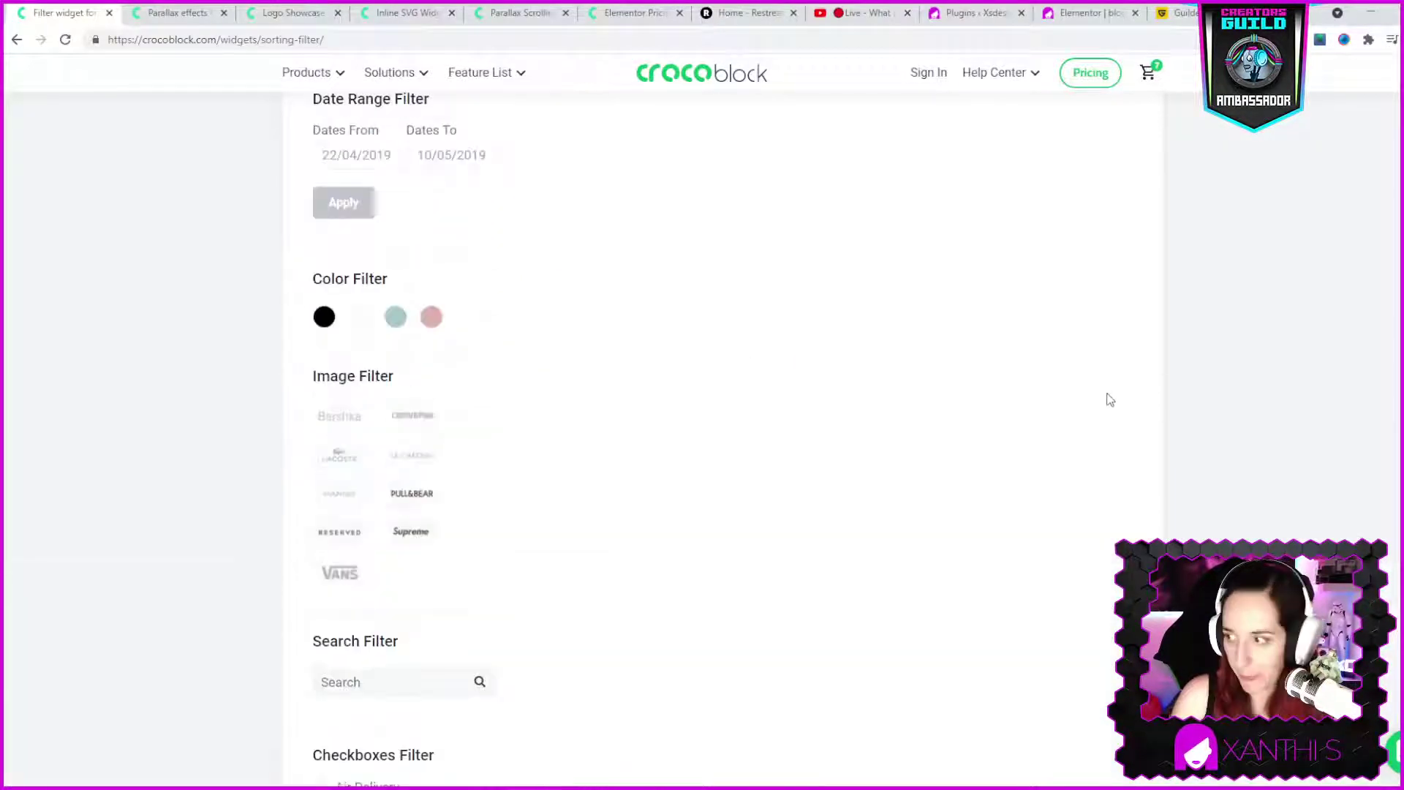